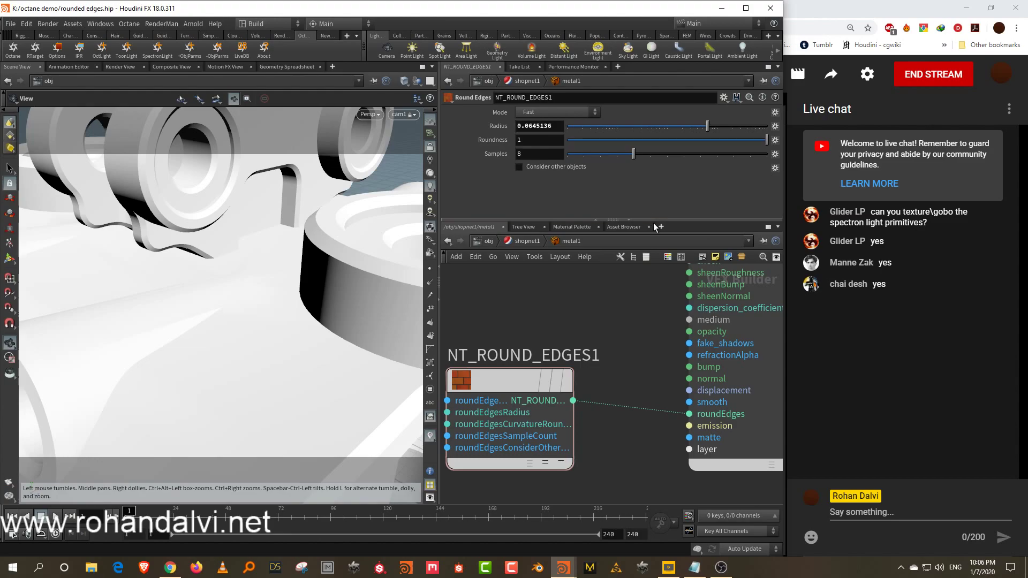
# Step: Add an Octane Spectron light at the object level and move it to about -56.2 along X
pyautogui.moveTo(651, 218); pyautogui.dragTo(648, 200)
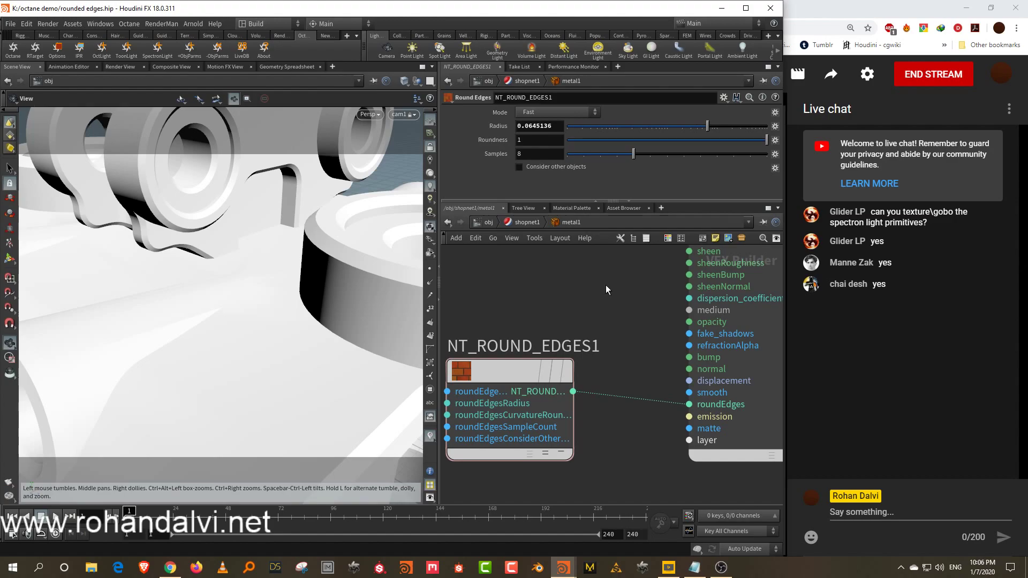
pyautogui.click(494, 224)
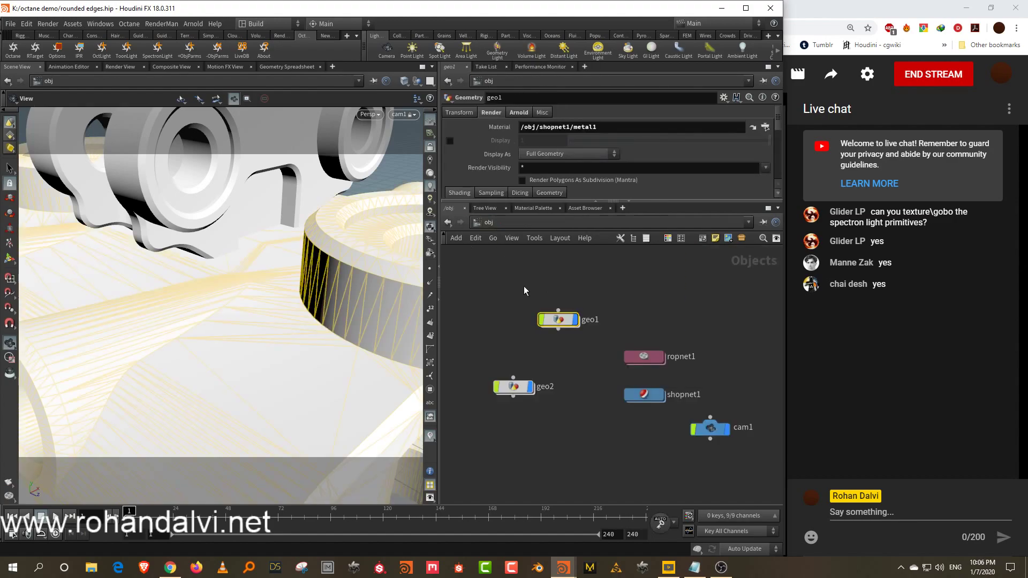
pyautogui.click(430, 148)
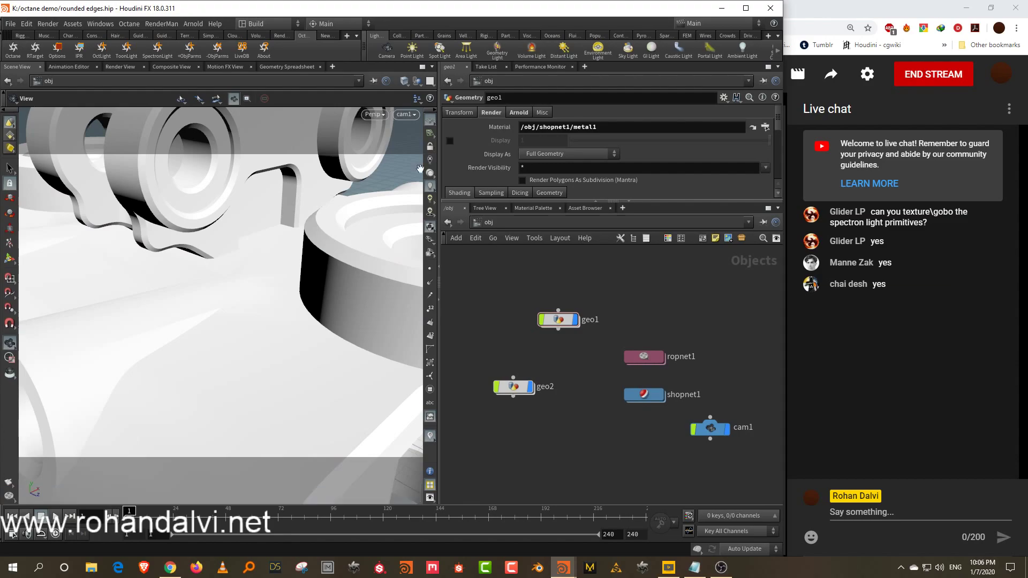
pyautogui.moveTo(288, 240); pyautogui.dragTo(265, 434, button='right')
pyautogui.moveTo(263, 291); pyautogui.dragTo(201, 324, button='middle')
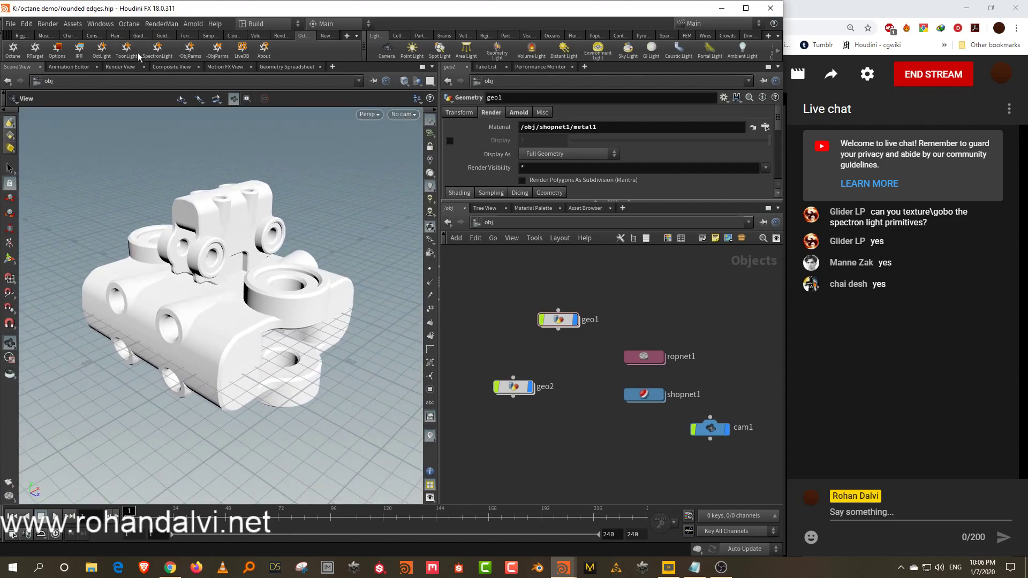
pyautogui.click(156, 50)
pyautogui.press('Return')
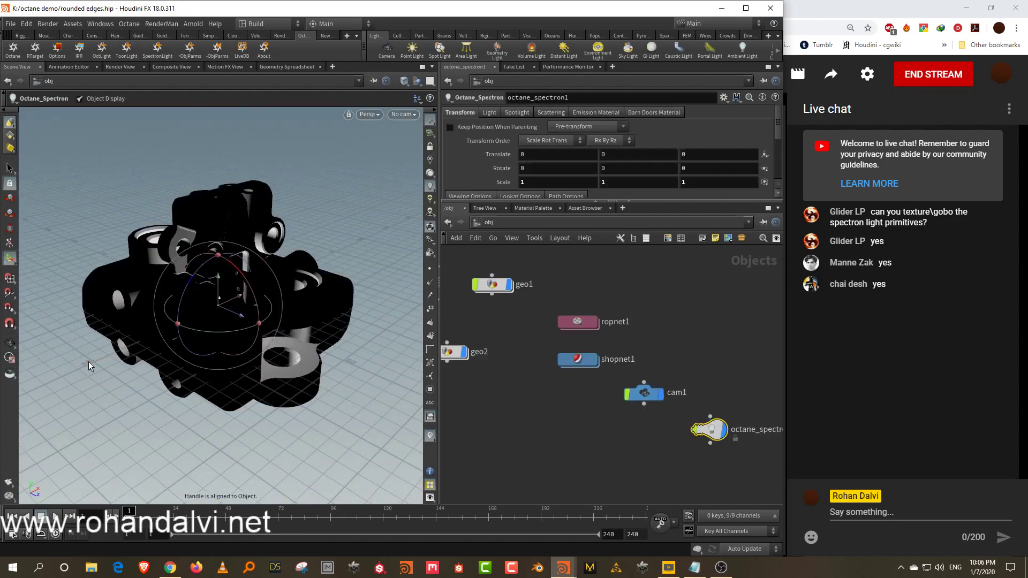
pyautogui.moveTo(235, 307); pyautogui.dragTo(91, 371)
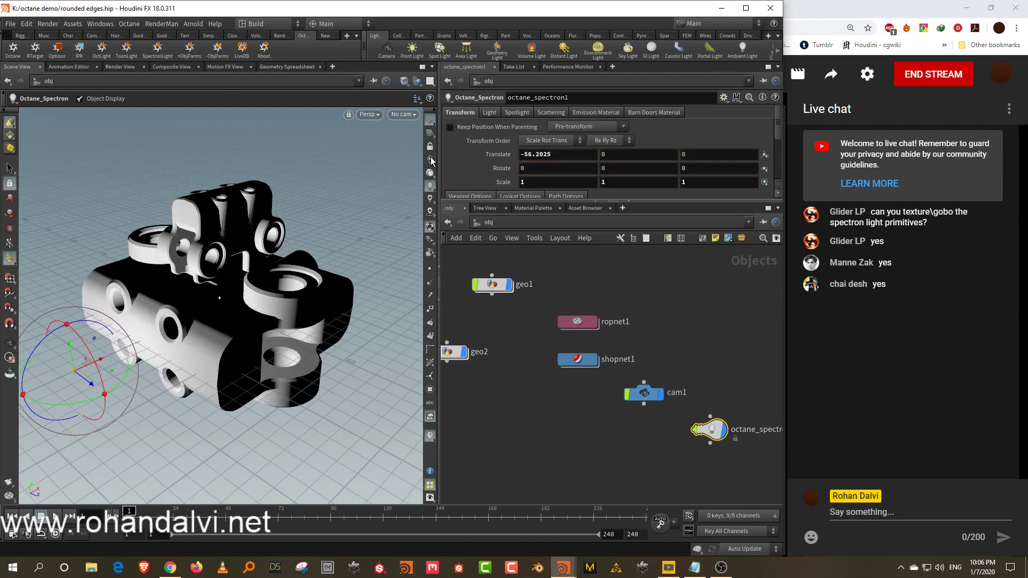
# Step: Set the Spectron light's type to Quad
pyautogui.click(489, 111)
pyautogui.click(552, 149)
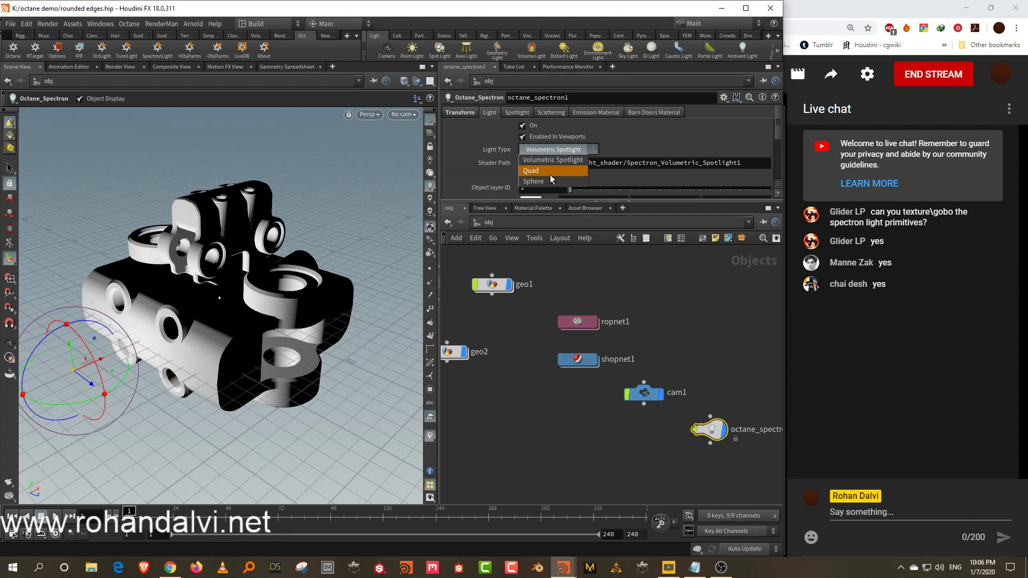
pyautogui.click(551, 170)
# Step: Examine the Spectron light's internal light_shader network, including the spotlight's OSL texture and the emission materials for the quad and sphere types
pyautogui.doubleClick(709, 429)
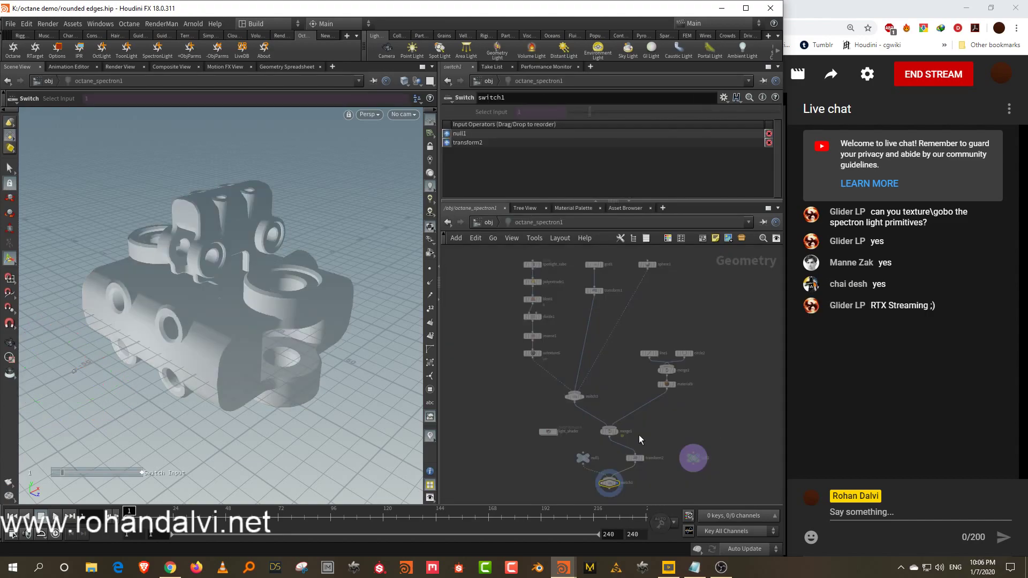
pyautogui.scroll(5, 636, 438)
pyautogui.click(543, 391)
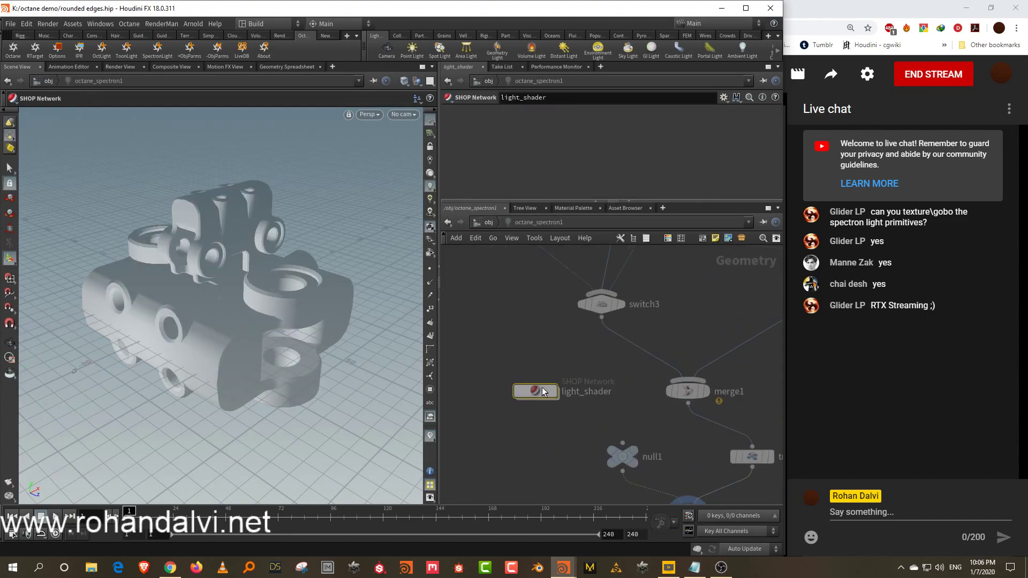
pyautogui.doubleClick(542, 391)
pyautogui.doubleClick(601, 369)
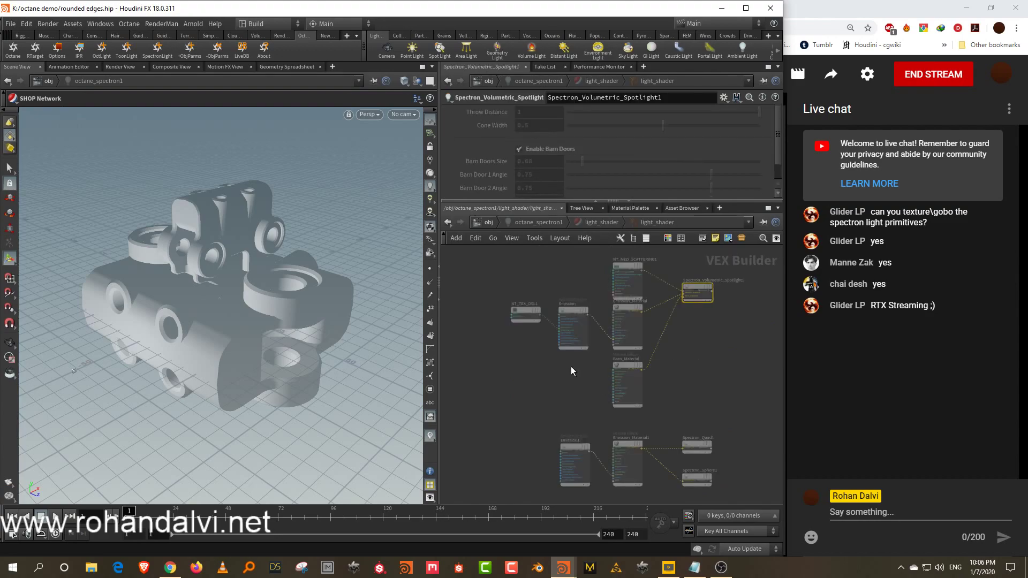
pyautogui.scroll(3, 579, 370)
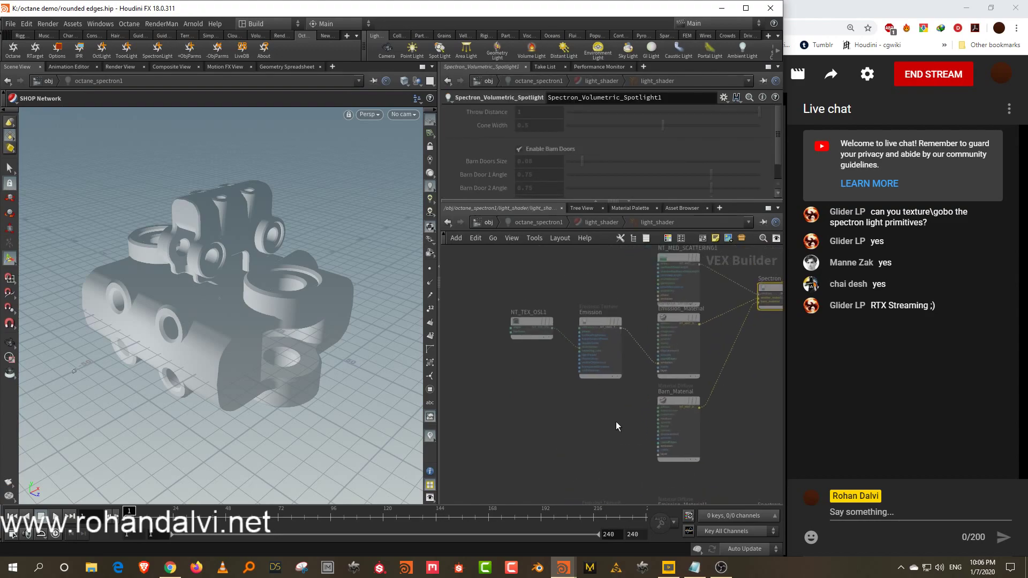
pyautogui.moveTo(591, 372); pyautogui.dragTo(551, 410, button='middle')
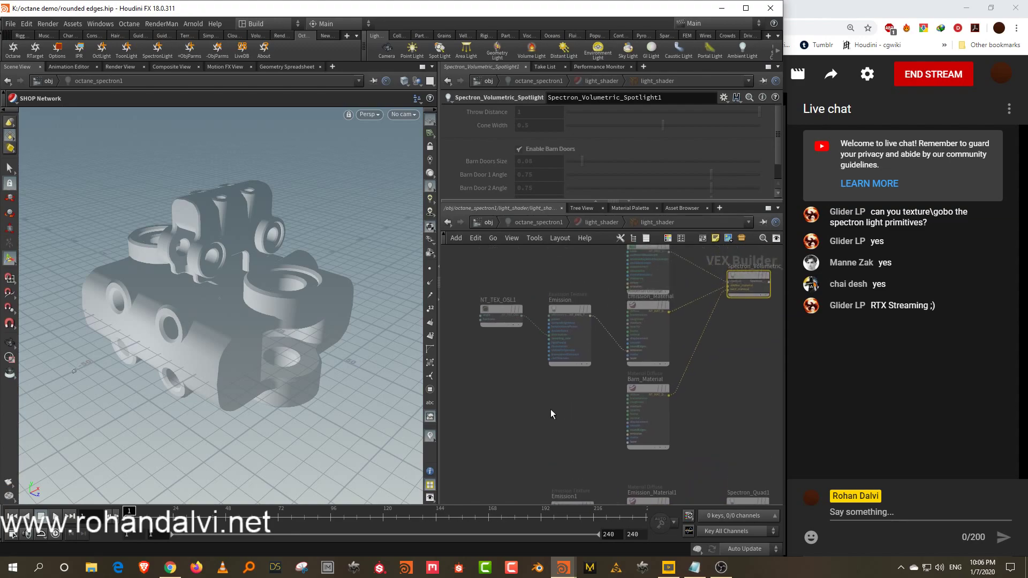
pyautogui.click(501, 316)
pyautogui.scroll(-3, 583, 400)
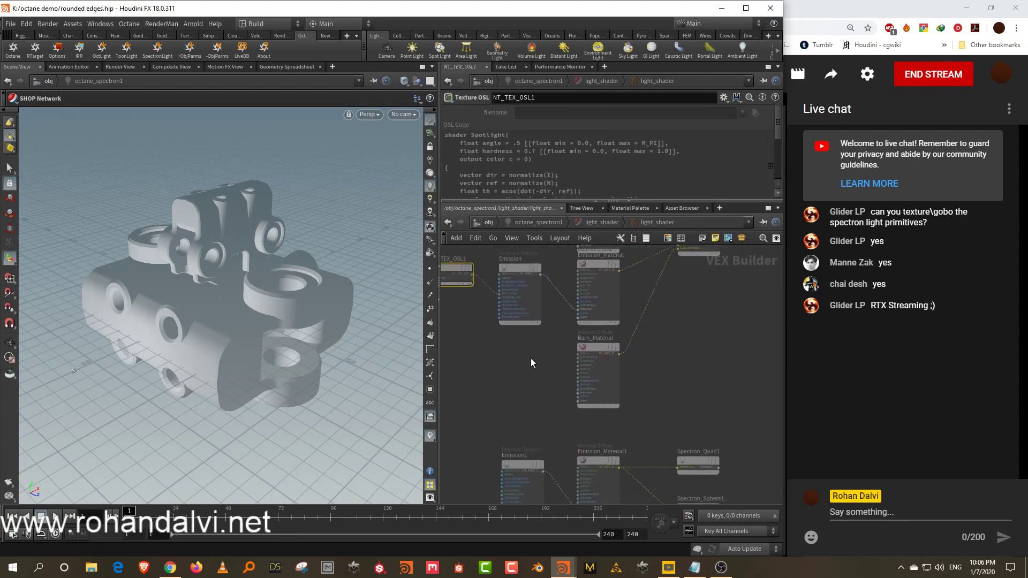
pyautogui.moveTo(658, 405); pyautogui.dragTo(664, 355, button='middle')
pyautogui.scroll(3, 549, 386)
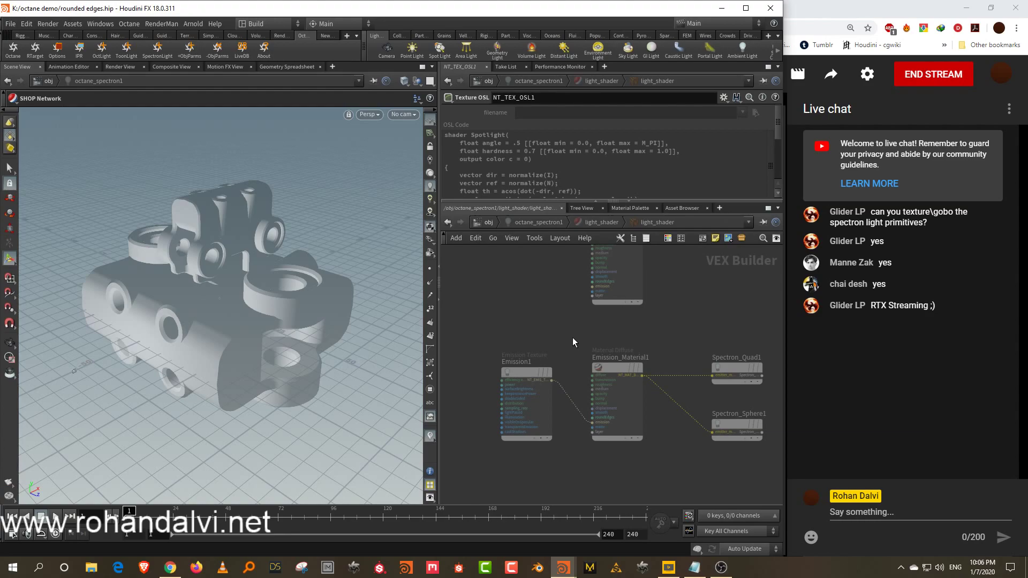
# Step: Return to the object level and delete the Spectron light
pyautogui.click(488, 221)
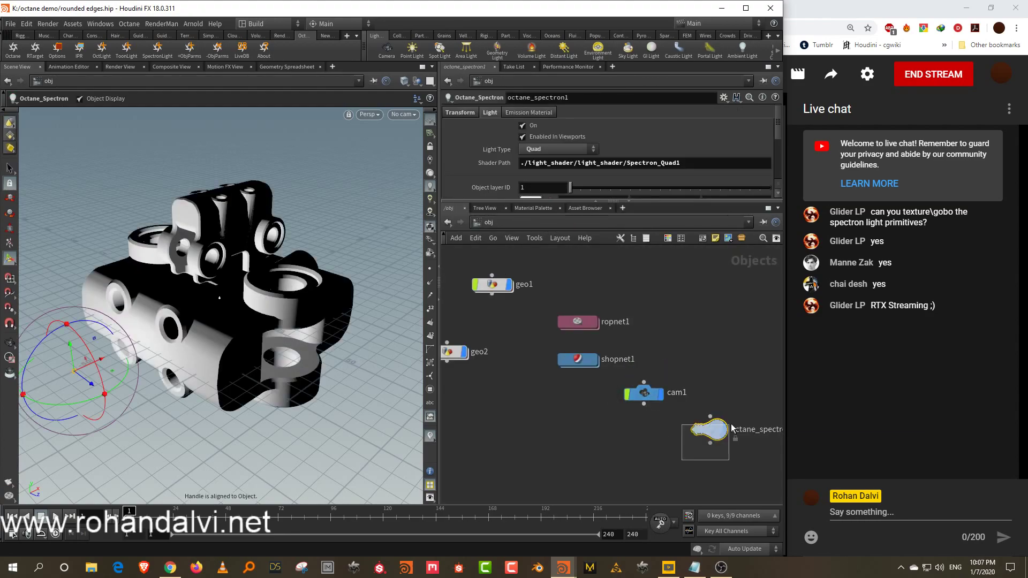
pyautogui.press('Delete')
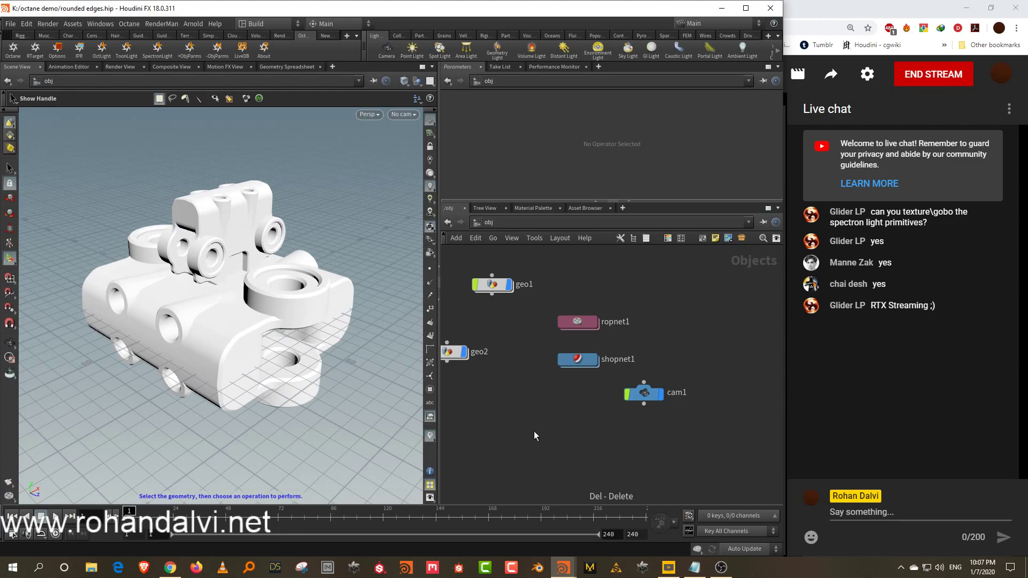
# Step: Look through cam1 and start the live Octane IPR render from that camera
pyautogui.click(408, 114)
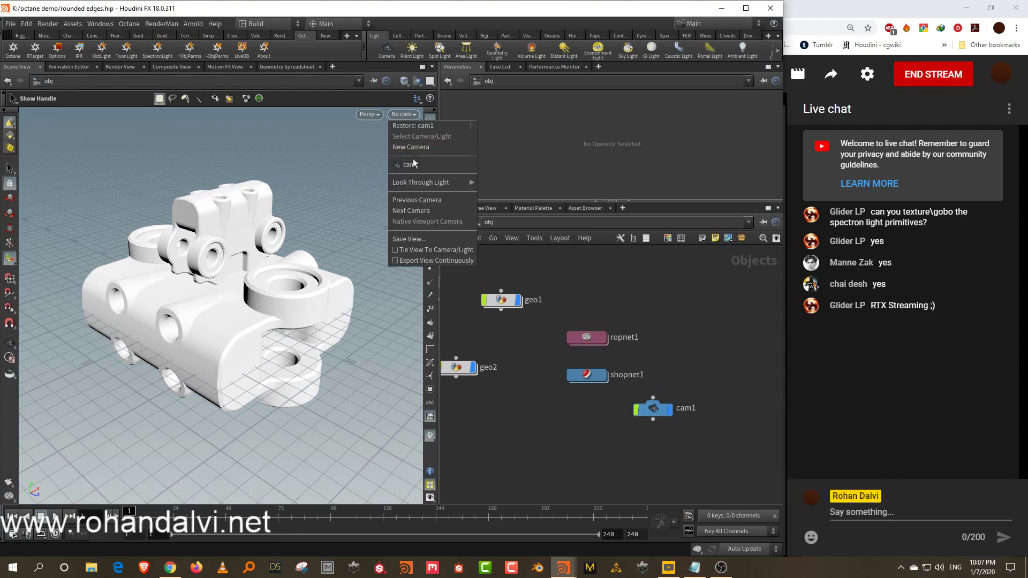
pyautogui.click(401, 114)
pyautogui.click(401, 113)
pyautogui.click(410, 165)
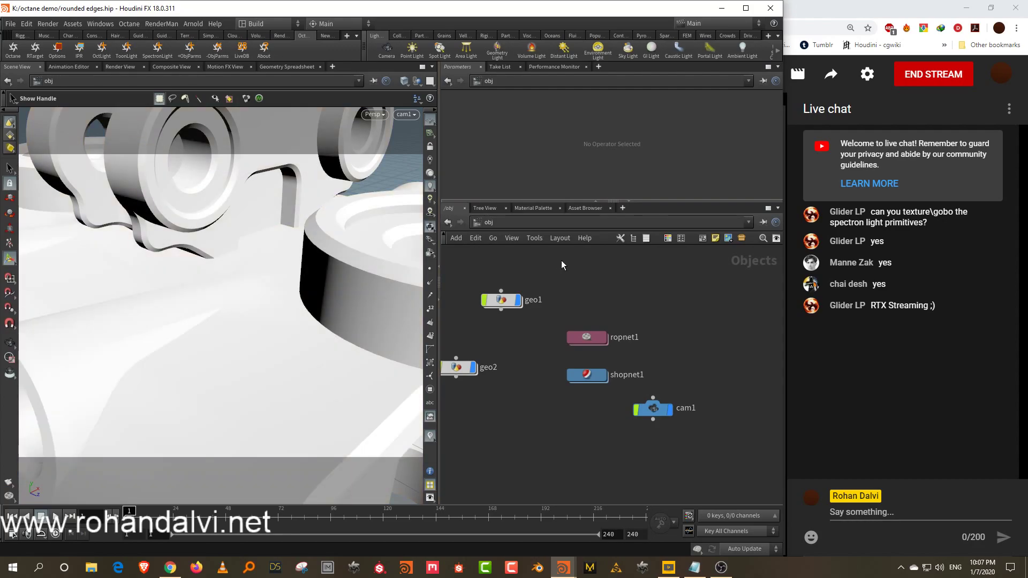
pyautogui.click(79, 55)
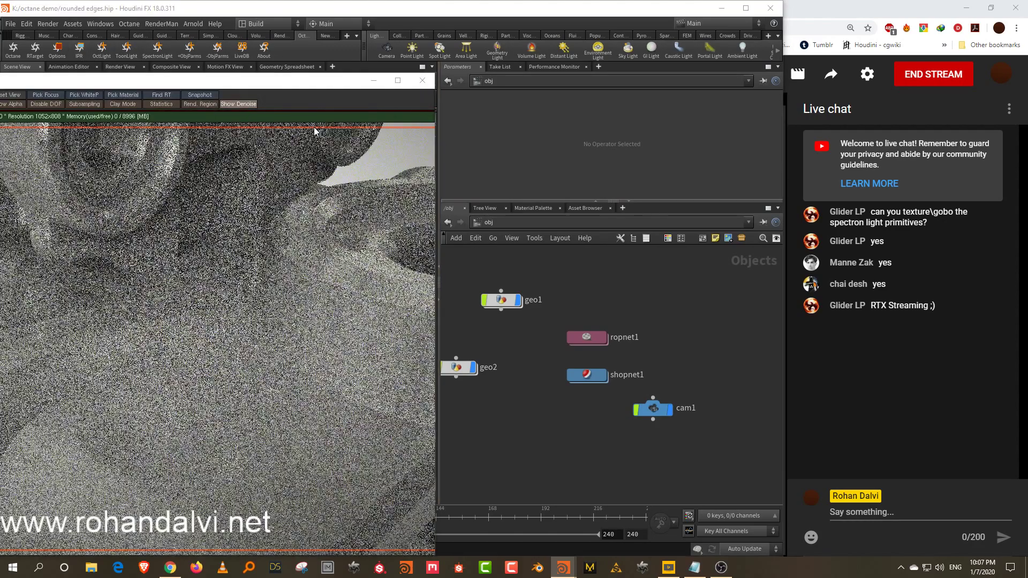
pyautogui.moveTo(297, 90); pyautogui.dragTo(729, 47)
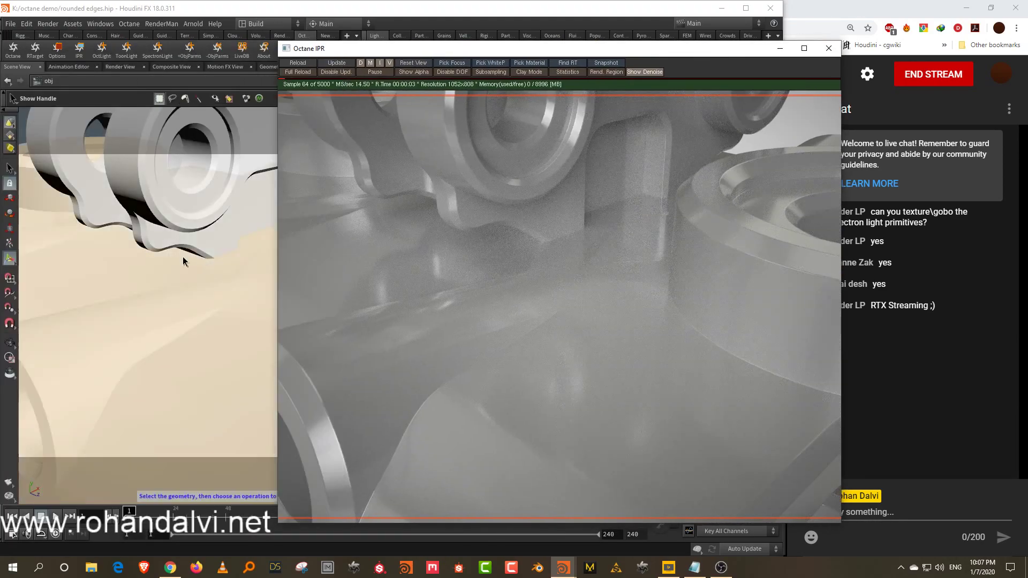
# Step: Reframe cam1 further back so the live render covers the whole mechanical part, with the view locked to the camera
pyautogui.click(209, 275)
pyautogui.keyDown('alt'); pyautogui.moveTo(188, 245); pyautogui.dragTo(180, 315); pyautogui.keyUp('alt')
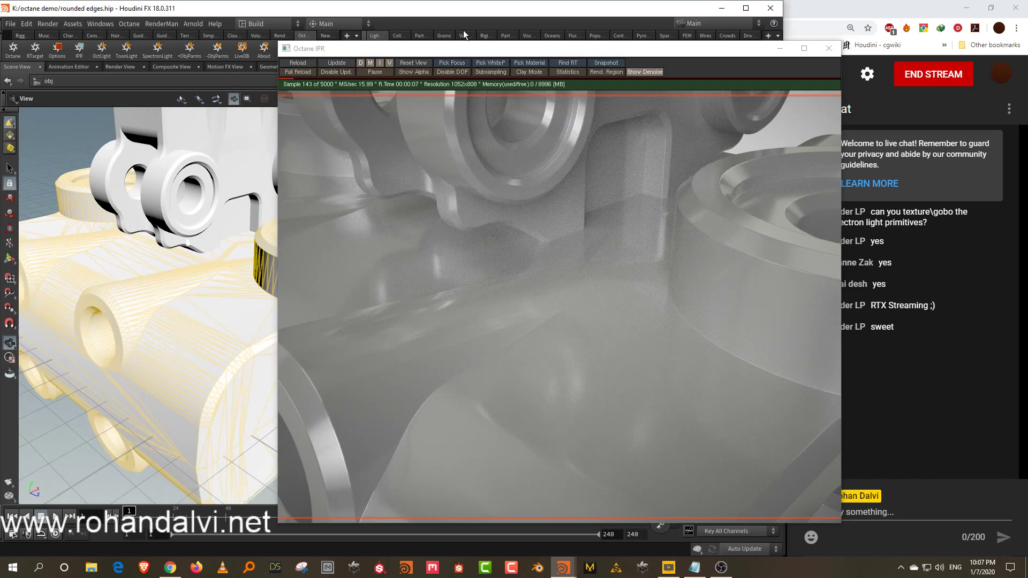
pyautogui.moveTo(407, 48); pyautogui.dragTo(603, 56)
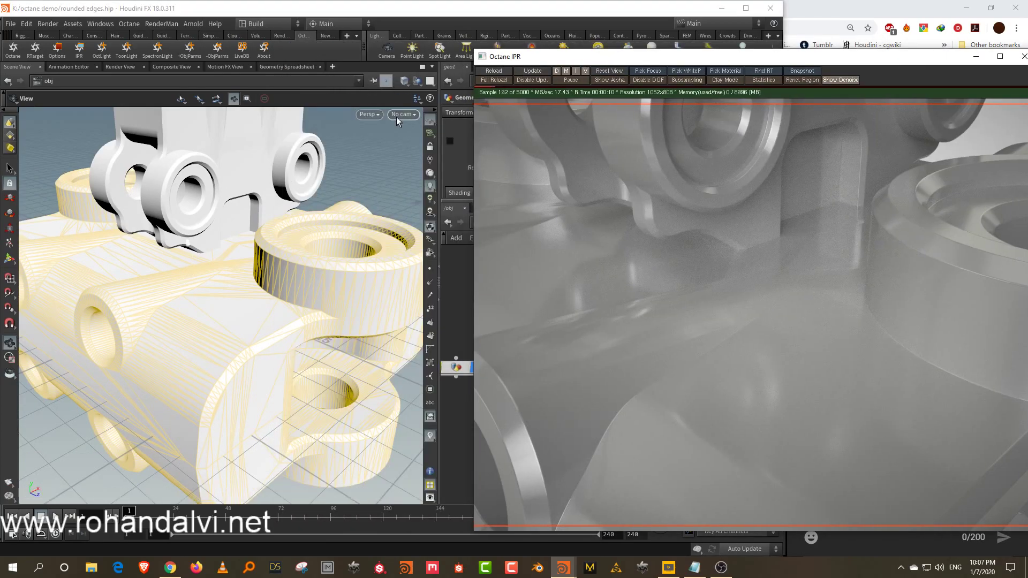
pyautogui.click(400, 114)
pyautogui.click(413, 149)
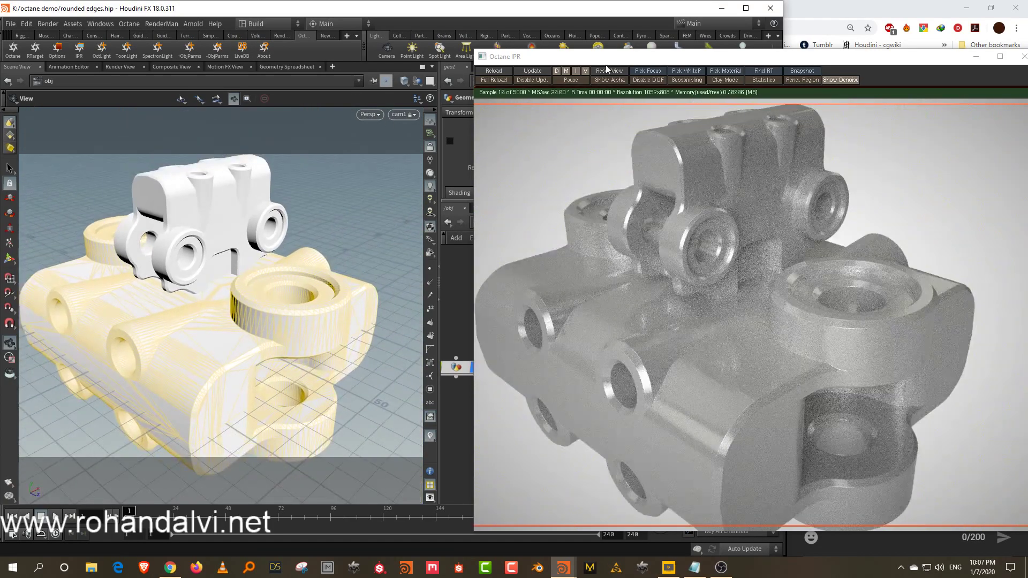
# Step: Open the metal1 material network in shopnet1 and place the render window so the NT_ROUND_EDGES1 settings stay accessible
pyautogui.moveTo(610, 56); pyautogui.dragTo(148, 26)
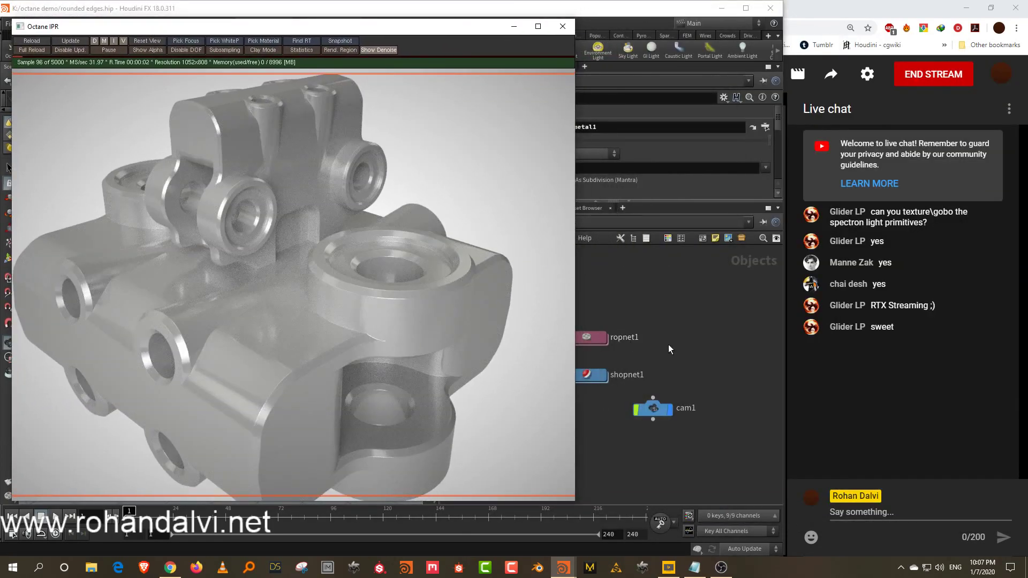
pyautogui.moveTo(461, 30); pyautogui.dragTo(370, 39)
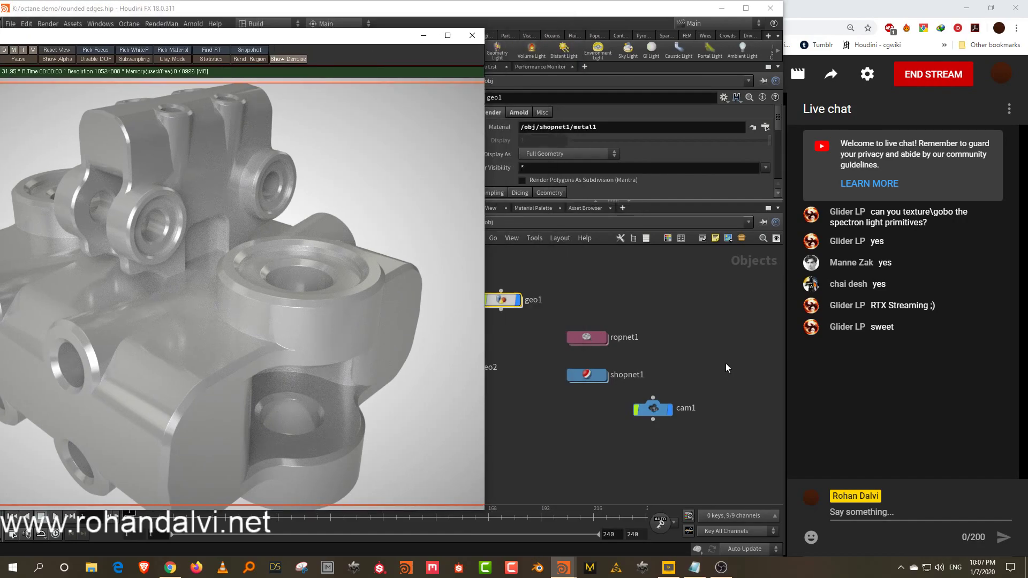
pyautogui.moveTo(684, 369); pyautogui.dragTo(740, 384, button='middle')
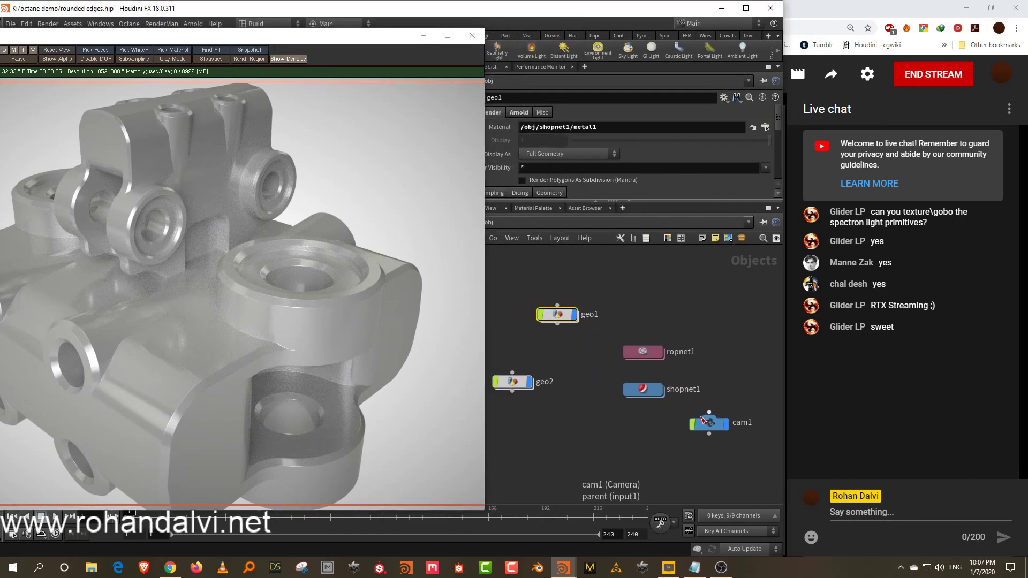
pyautogui.doubleClick(651, 394)
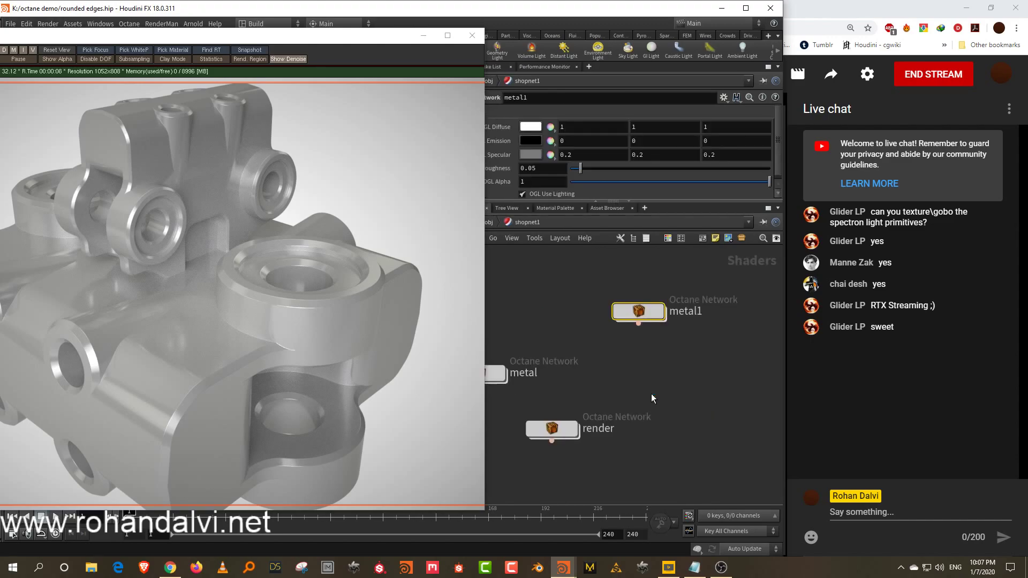
pyautogui.doubleClick(734, 313)
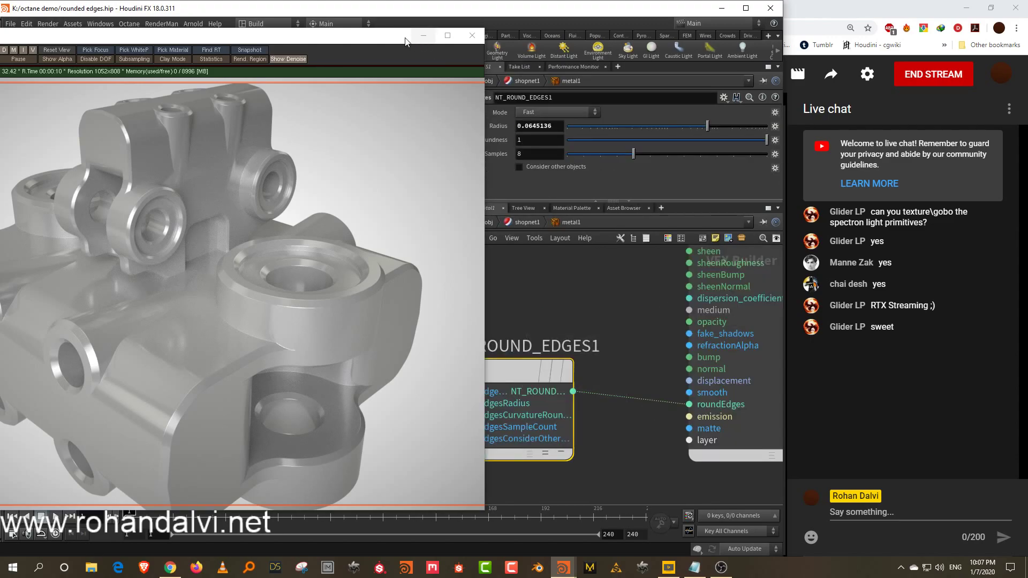
pyautogui.moveTo(405, 41); pyautogui.dragTo(316, 41)
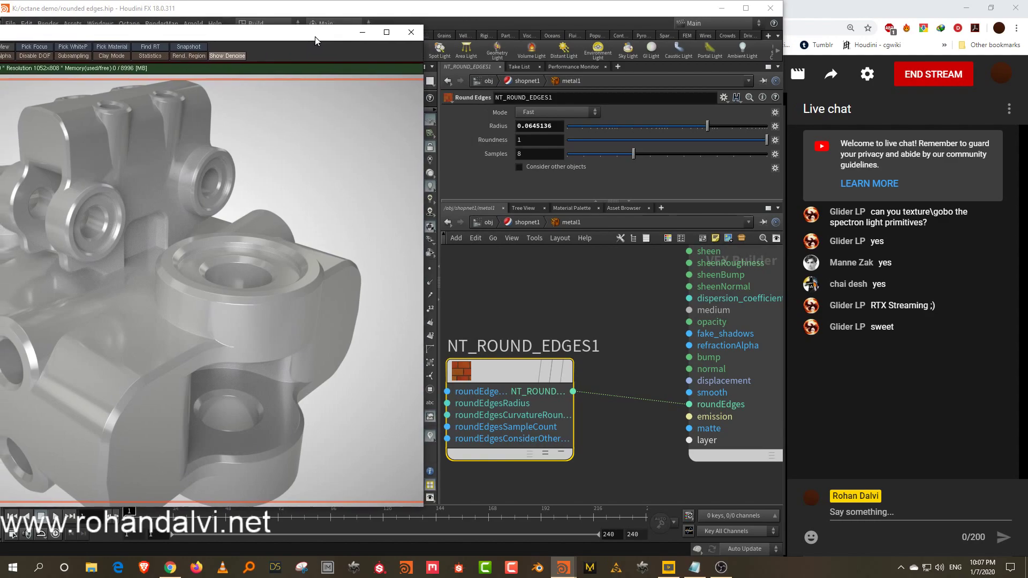
# Step: Set the round edges to Accurate mode with radius about 0.146 and roundness 0, and enable Consider other objects
pyautogui.click(558, 112)
pyautogui.click(554, 141)
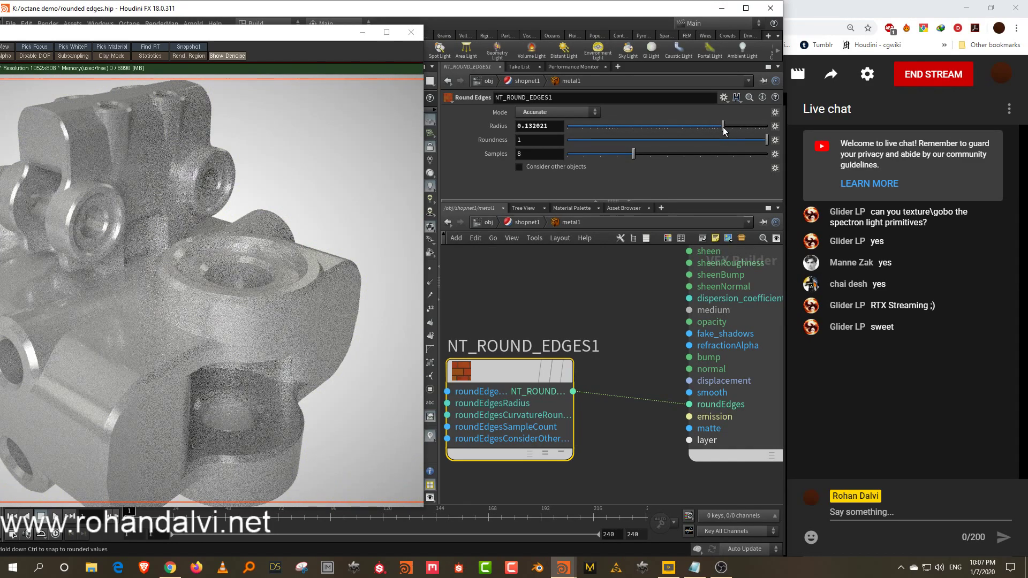
pyautogui.moveTo(723, 128); pyautogui.dragTo(505, 136)
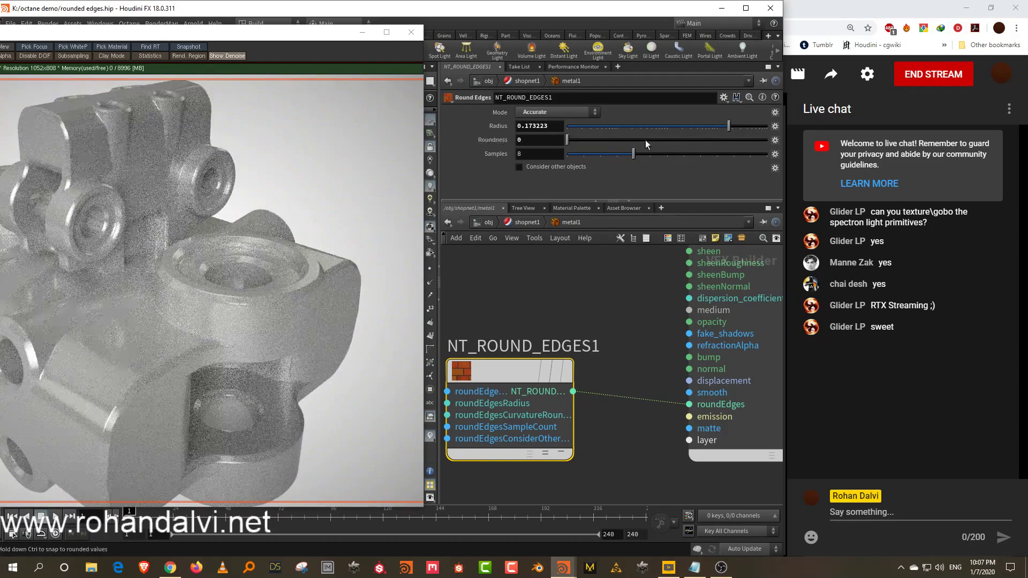
pyautogui.moveTo(732, 130); pyautogui.dragTo(725, 128)
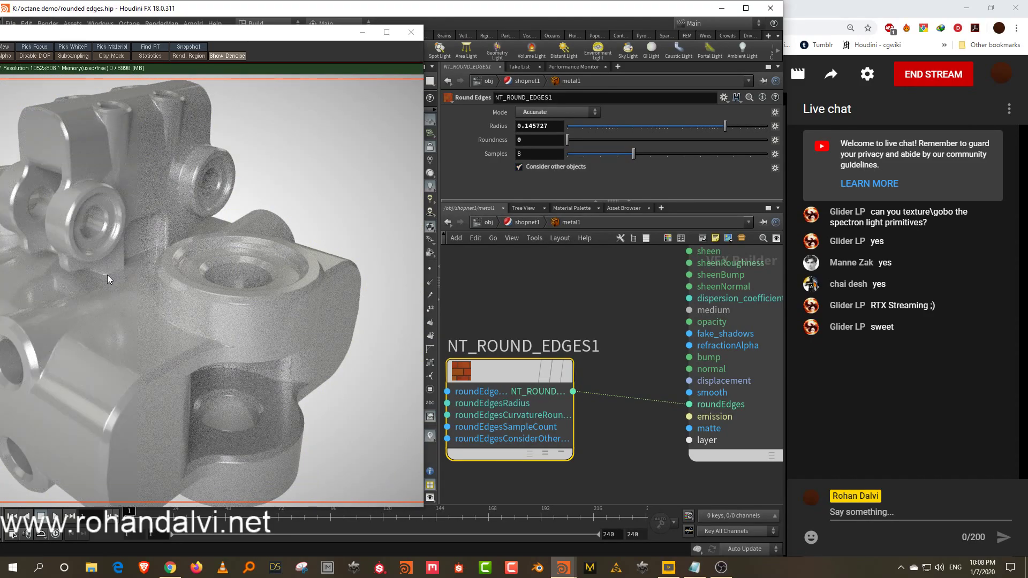
# Step: Limit the live render to a region around the junction where the upper part meets the lower body
pyautogui.moveTo(195, 32); pyautogui.dragTo(341, 39)
pyautogui.scroll(5, 241, 247)
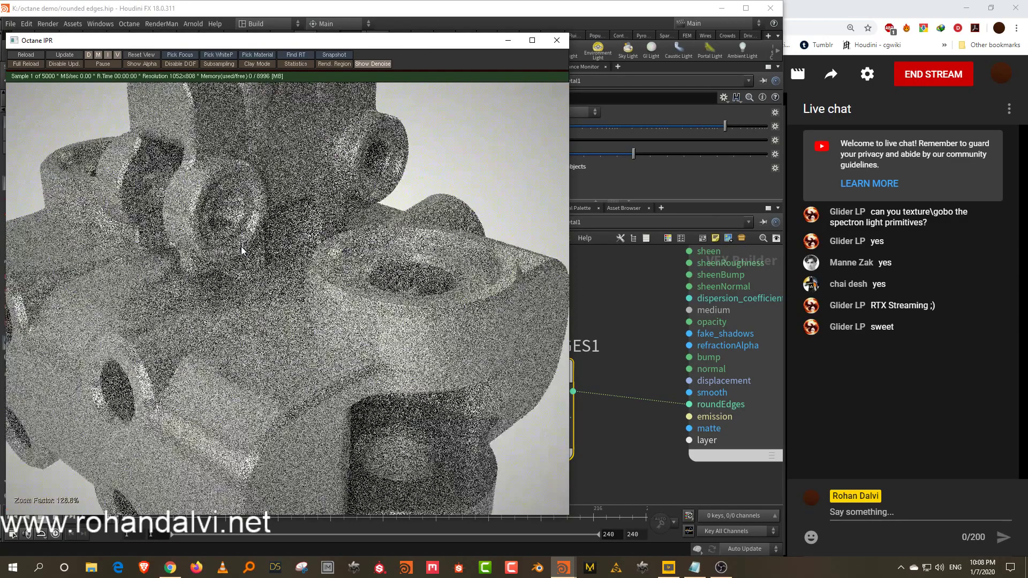
pyautogui.scroll(3, 241, 246)
pyautogui.click(338, 63)
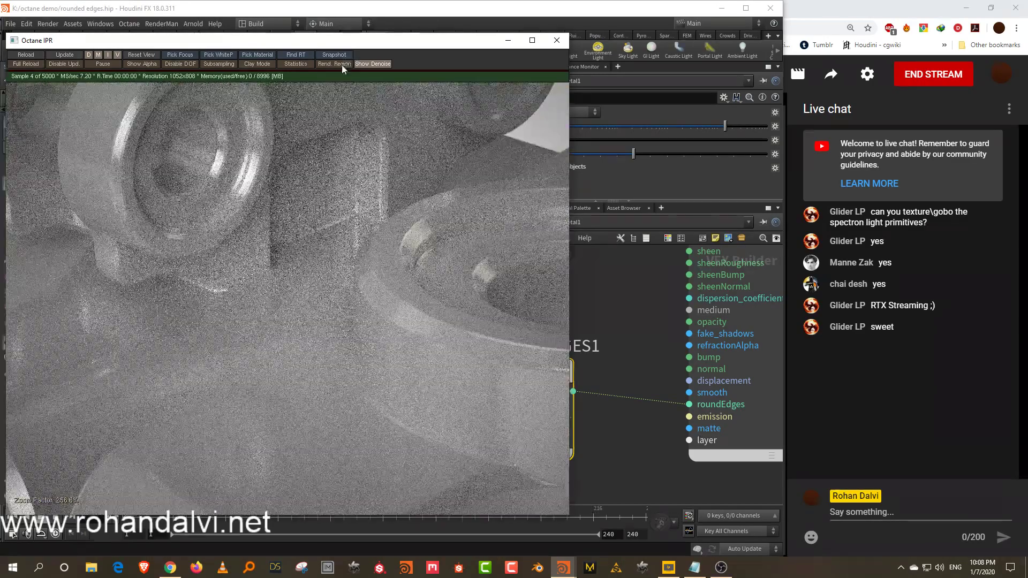
pyautogui.moveTo(256, 270); pyautogui.dragTo(235, 272)
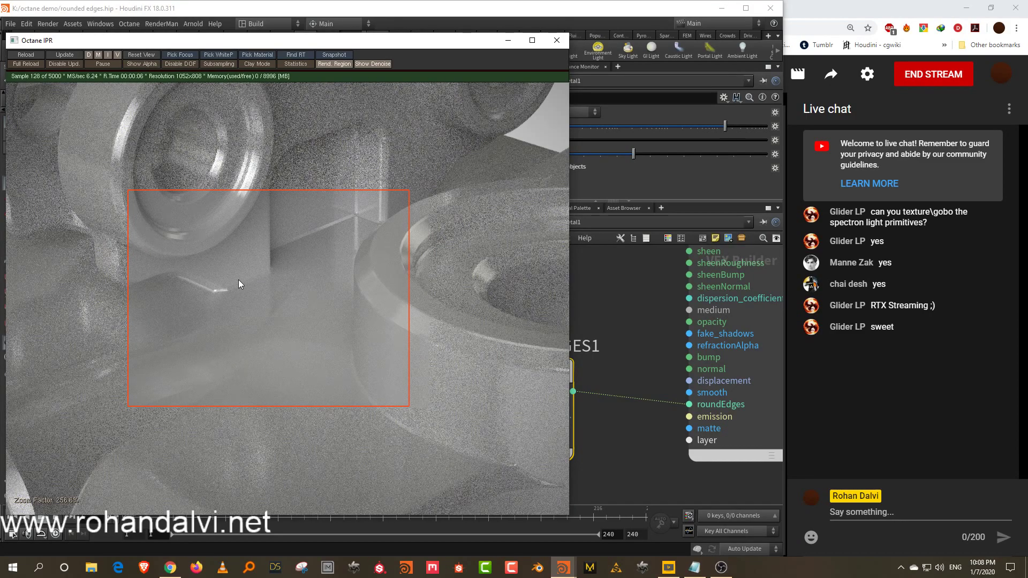
# Step: Shrink the render region to the small corner edge just below the front ring, keeping the round edges parameters accessible
pyautogui.moveTo(205, 316); pyautogui.dragTo(309, 236)
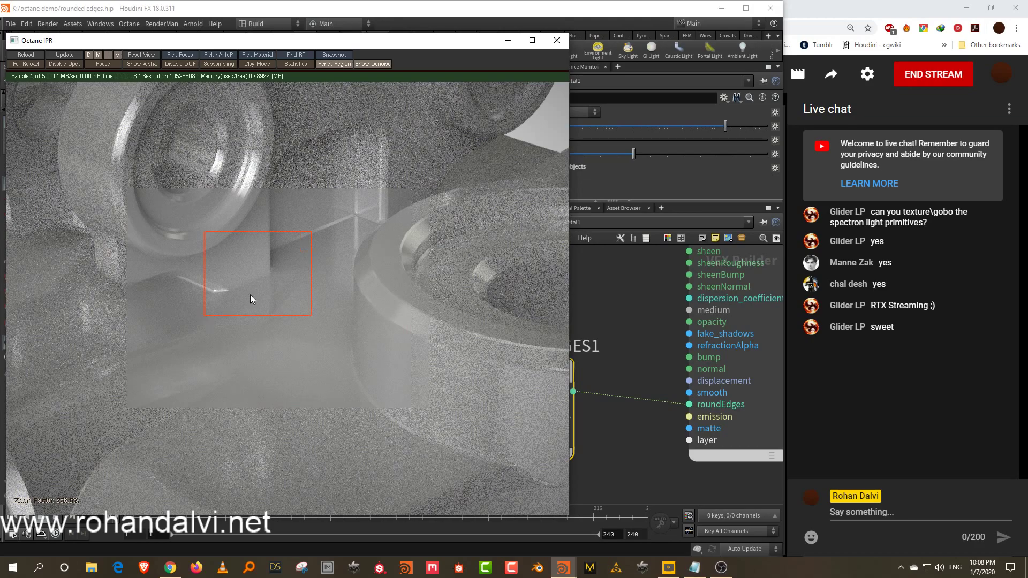
pyautogui.moveTo(264, 278); pyautogui.dragTo(231, 283)
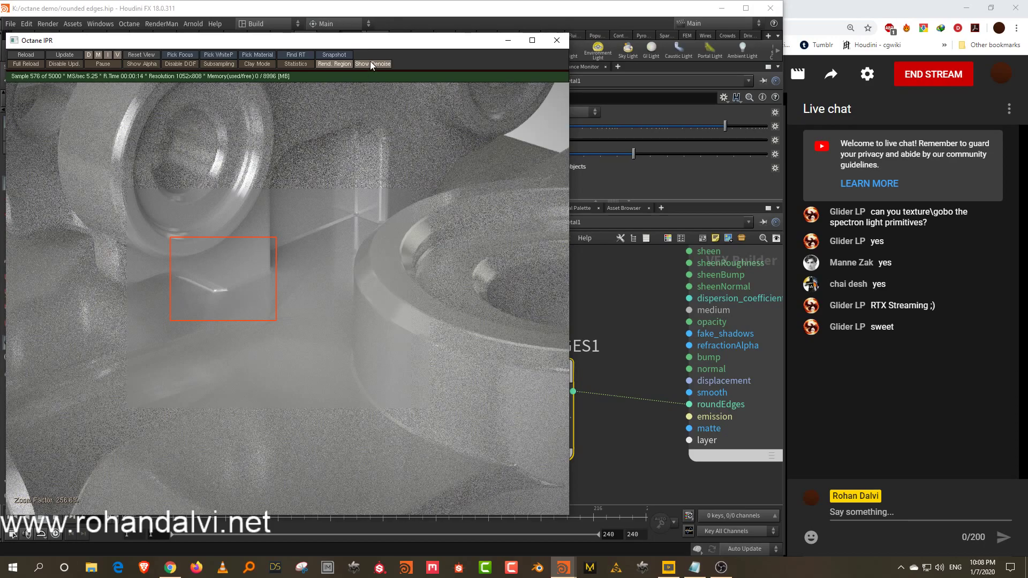
pyautogui.moveTo(369, 48); pyautogui.dragTo(298, 51)
# Step: Set the round edges radius to about 0.028 and turn off the render region so the full frame renders
pyautogui.click(673, 126)
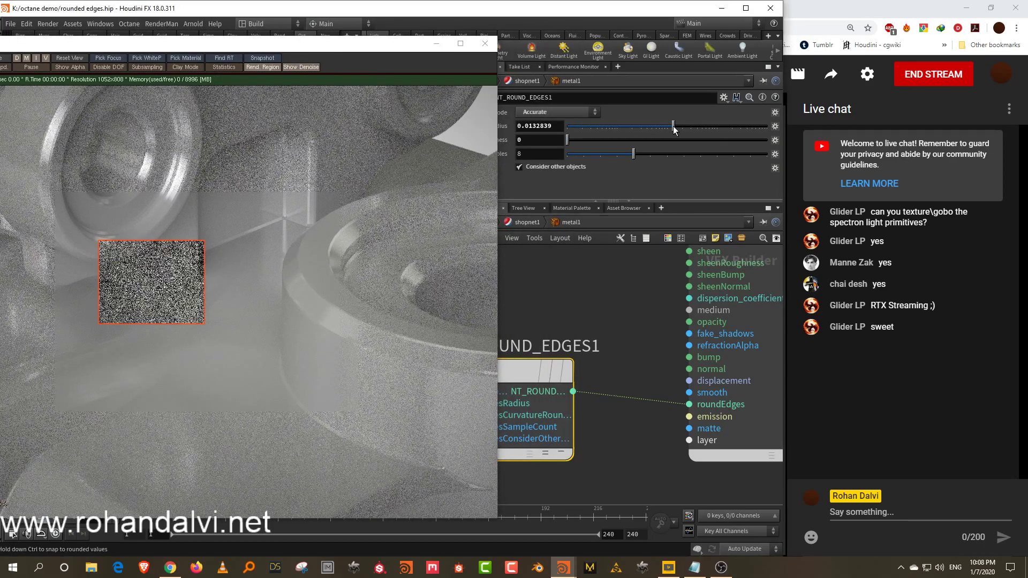
pyautogui.moveTo(673, 126); pyautogui.dragTo(689, 126)
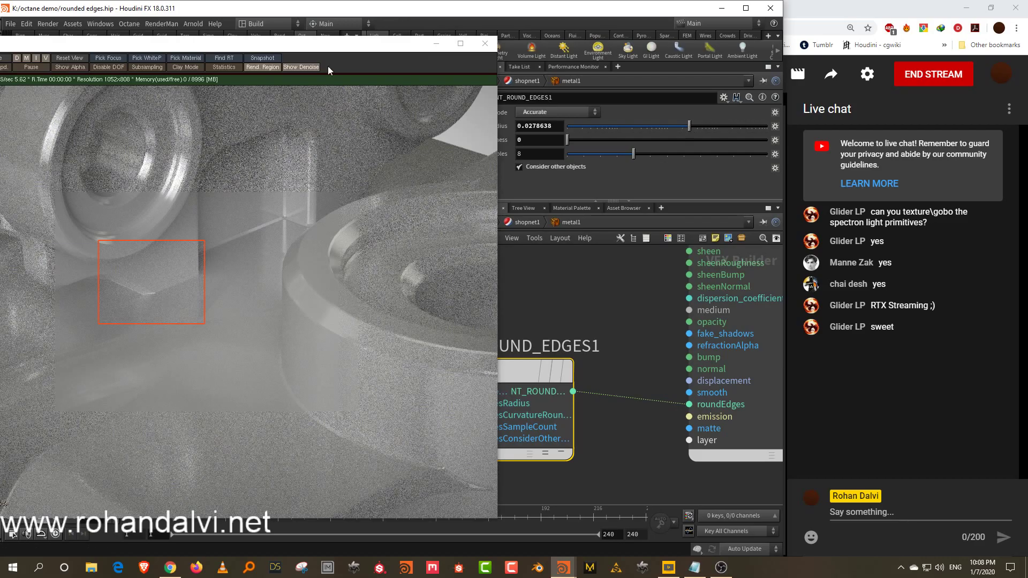
pyautogui.click(264, 67)
pyautogui.moveTo(262, 44); pyautogui.dragTo(651, 255)
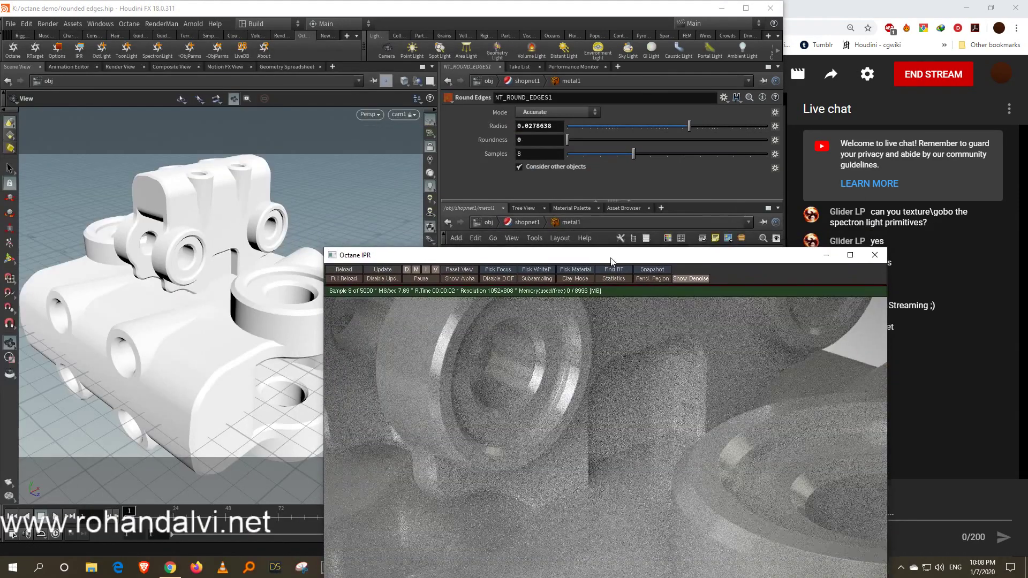
# Step: Select the upper part geo2, raise it clear of the lower body, and lower it back onto the body
pyautogui.click(184, 197)
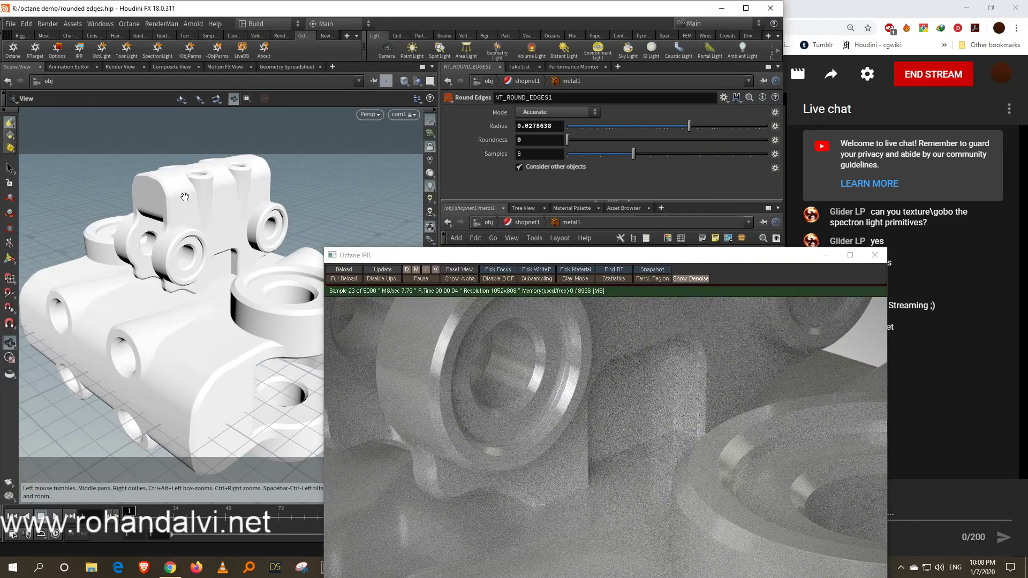
pyautogui.press('Return')
pyautogui.click(182, 213)
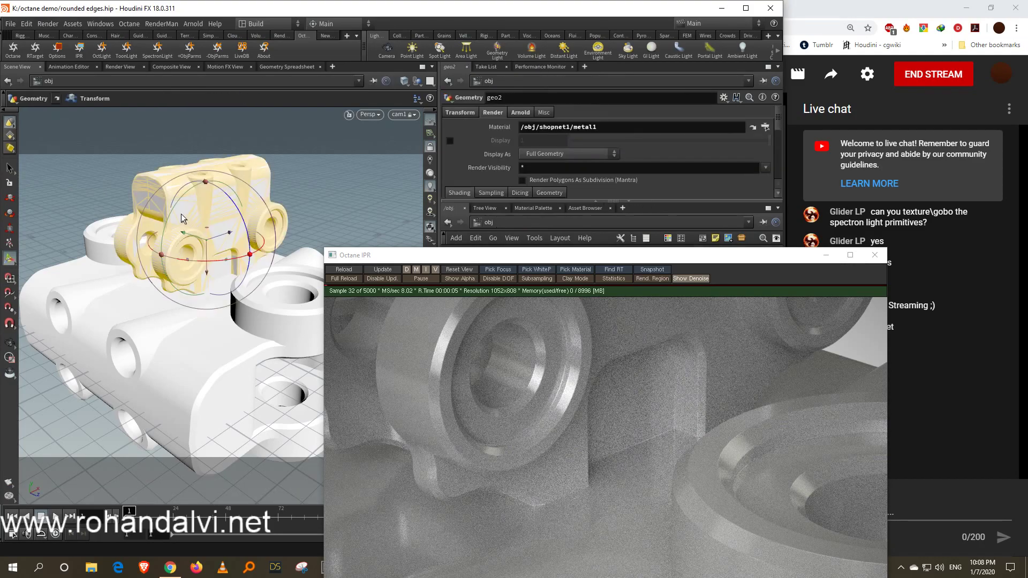
pyautogui.moveTo(208, 256); pyautogui.dragTo(208, 195)
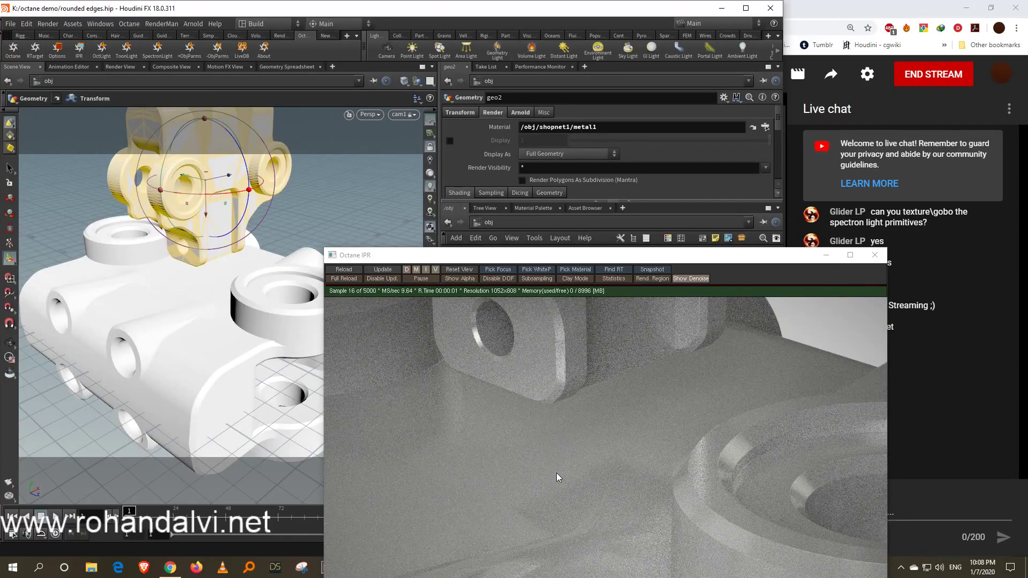
pyautogui.moveTo(205, 215); pyautogui.dragTo(201, 275)
pyautogui.press('r')
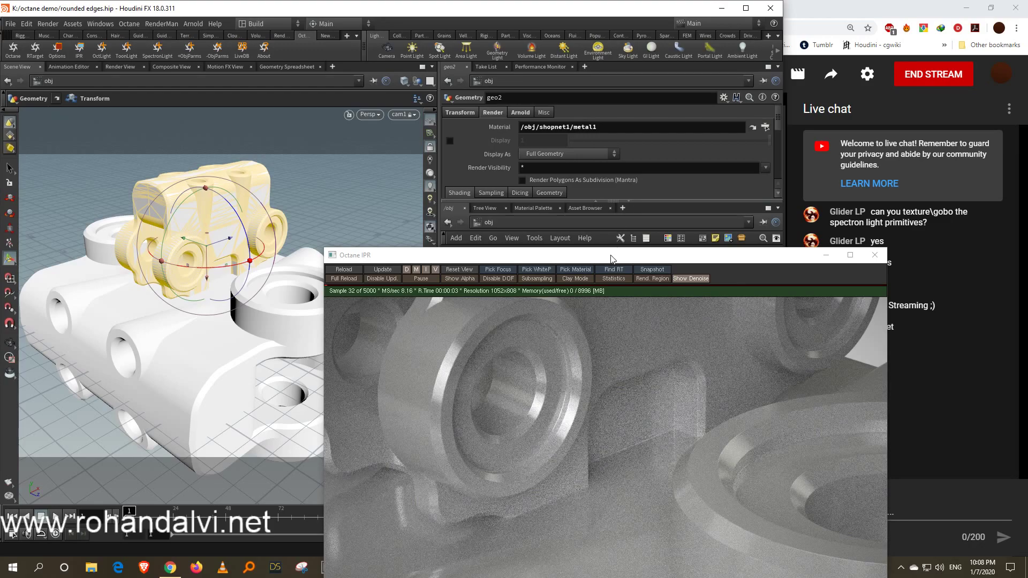
# Step: Reopen the metal1 material network in shopnet1 and set the NT_ROUND_EDGES1 radius to about 0.073
pyautogui.moveTo(611, 255); pyautogui.dragTo(252, 152)
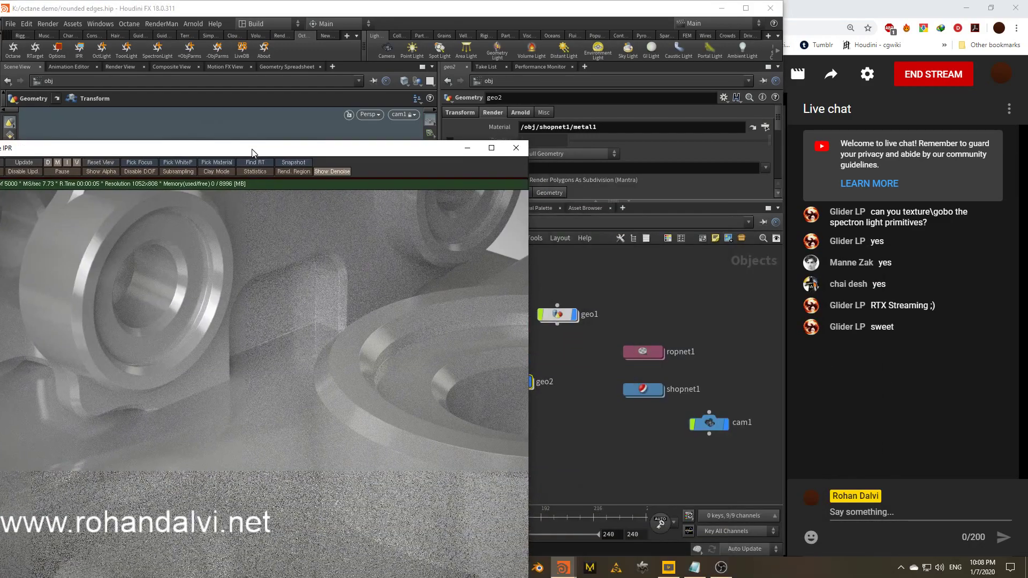
pyautogui.doubleClick(657, 390)
pyautogui.doubleClick(640, 427)
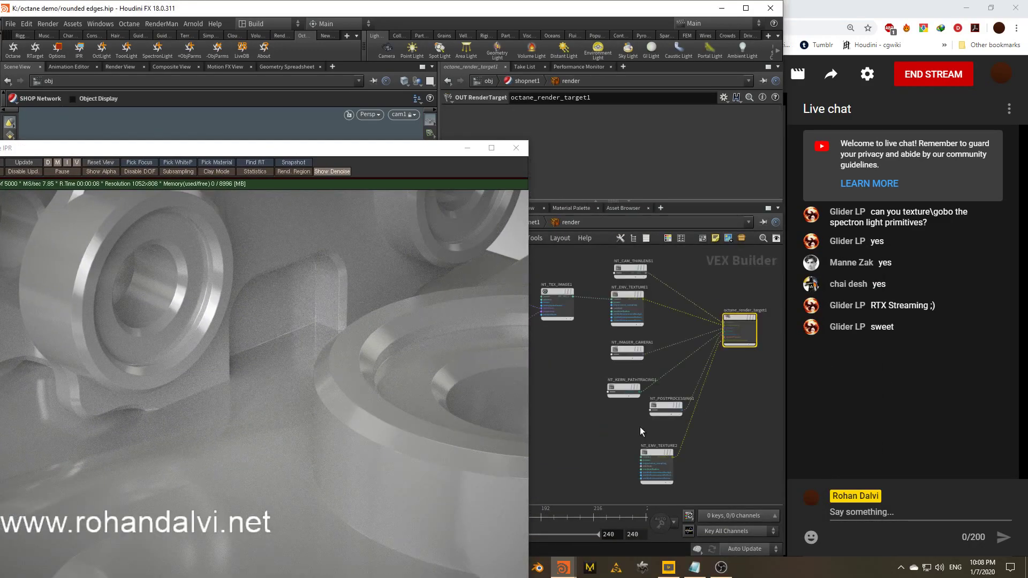
pyautogui.click(535, 222)
pyautogui.doubleClick(708, 318)
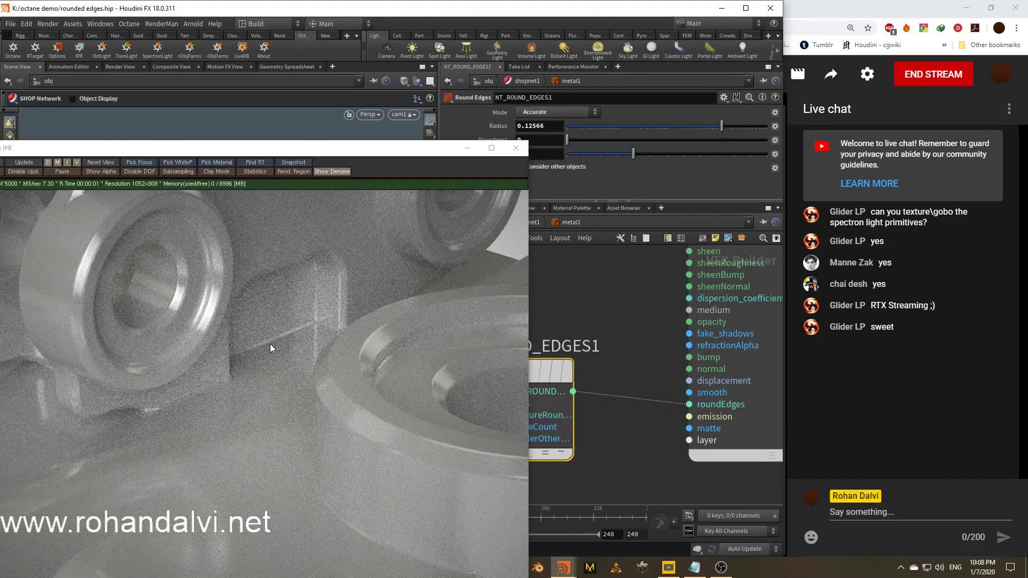
pyautogui.moveTo(721, 129); pyautogui.dragTo(711, 128)
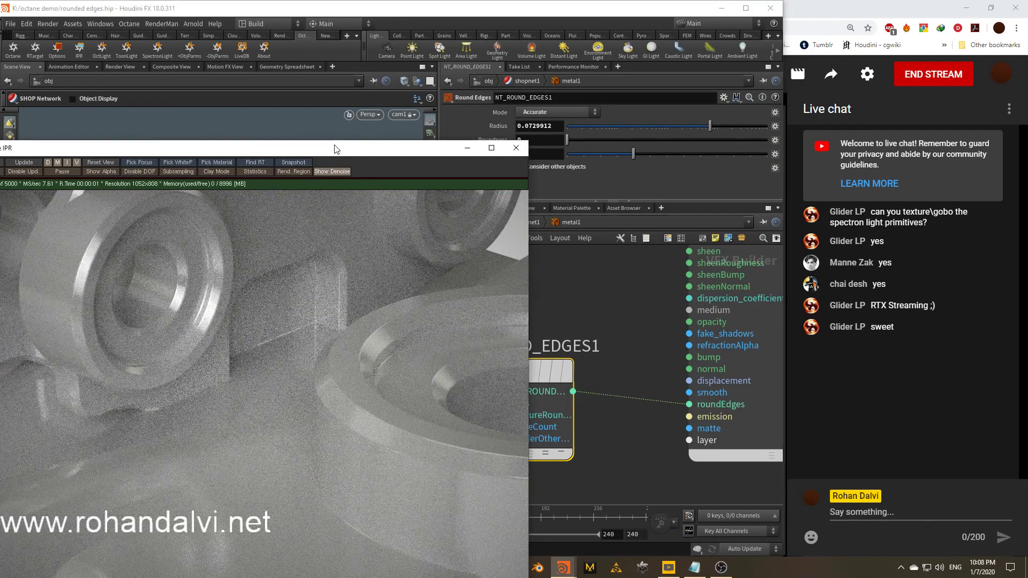
pyautogui.moveTo(335, 150); pyautogui.dragTo(287, 53)
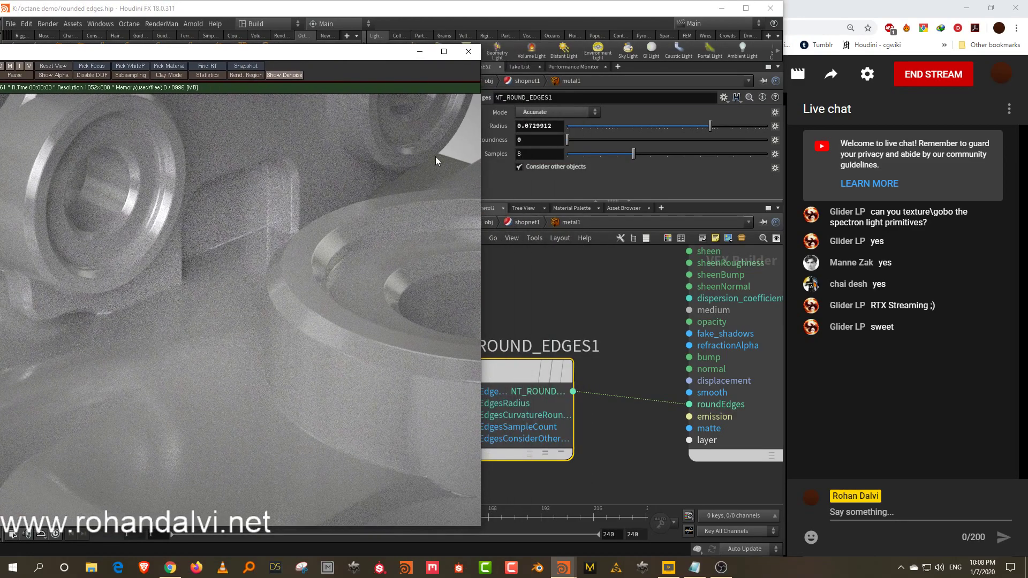
# Step: Reset the live render view to show the whole part and bring the top of NT_MAT_UNIVERSAL1 into view in the network
pyautogui.click(625, 314)
pyautogui.scroll(-3, 625, 314)
pyautogui.moveTo(604, 280); pyautogui.dragTo(674, 349, button='middle')
pyautogui.moveTo(627, 416); pyautogui.dragTo(612, 437)
pyautogui.moveTo(658, 339); pyautogui.dragTo(648, 378, button='middle')
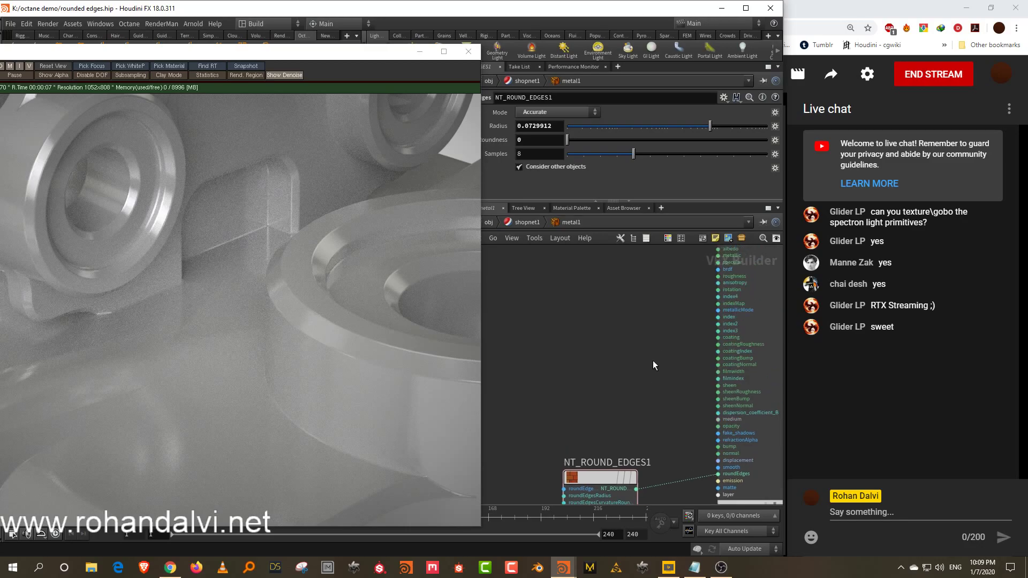
pyautogui.moveTo(683, 322); pyautogui.dragTo(655, 372, button='middle')
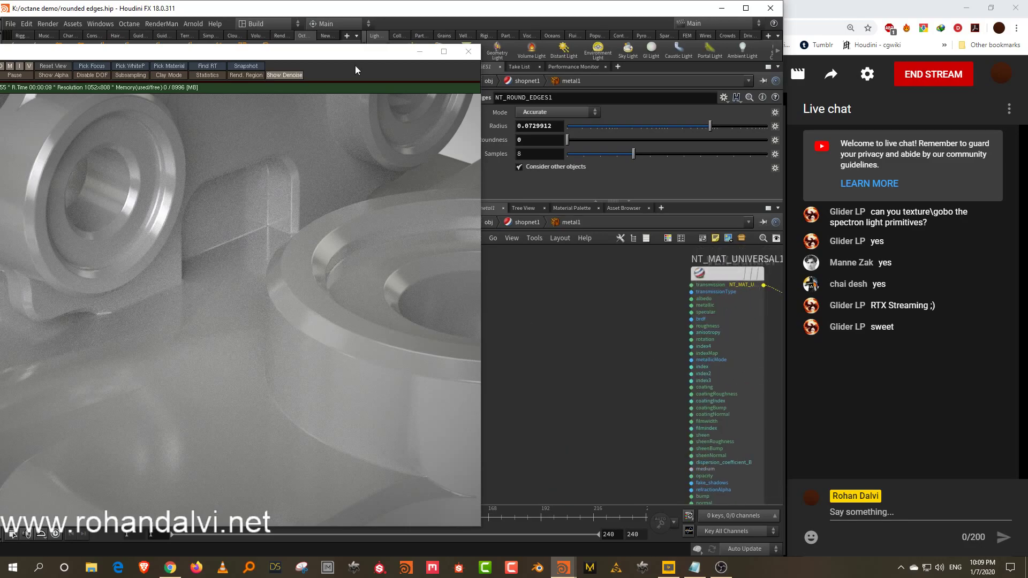
pyautogui.click(71, 67)
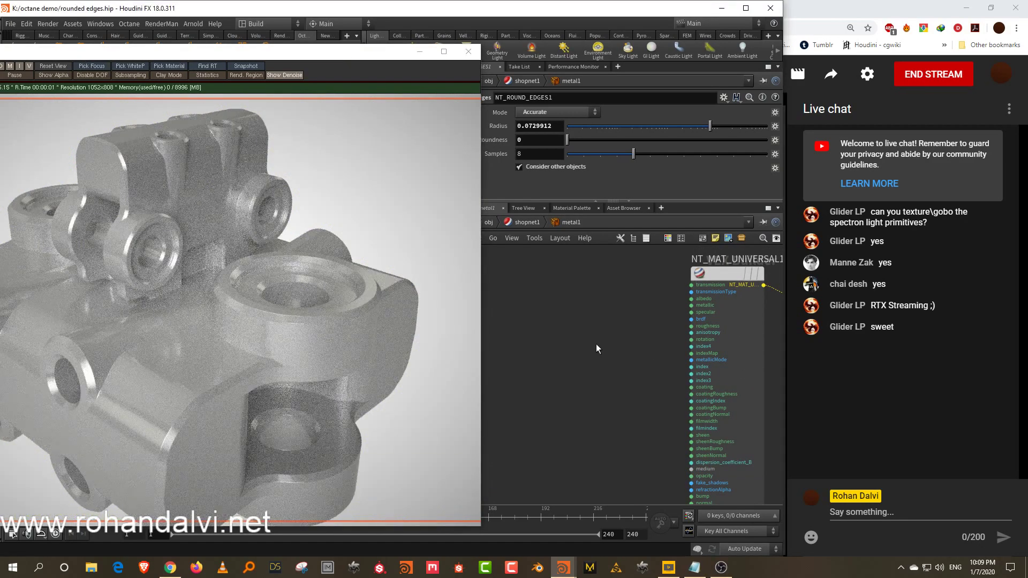
# Step: Add a Procedural Dirt node to the metal1 network beside the universal material
pyautogui.press('Tab')
pyautogui.write('dirt')
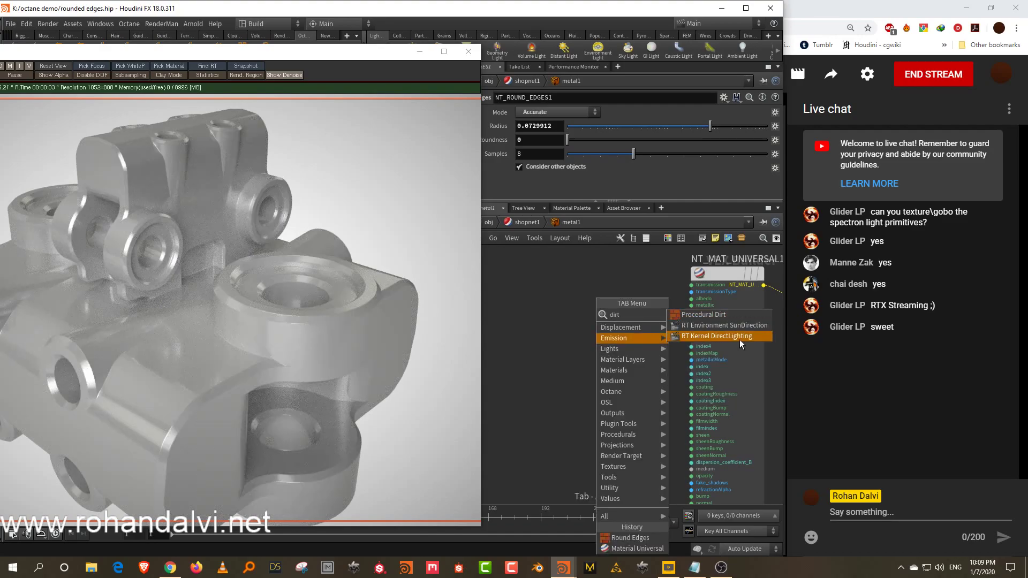
pyautogui.click(737, 316)
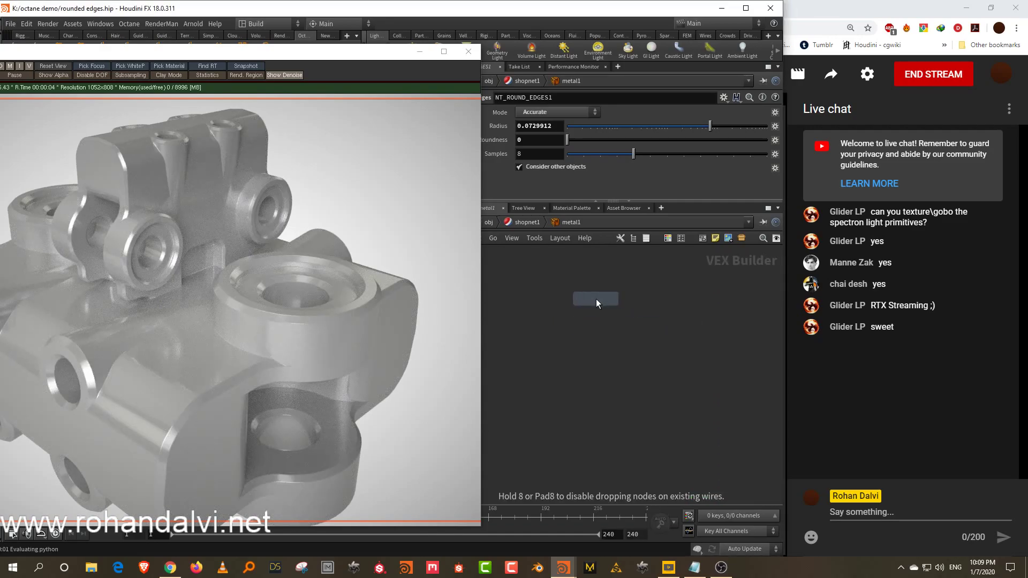
pyautogui.click(596, 299)
pyautogui.moveTo(697, 319); pyautogui.dragTo(603, 327, button='middle')
pyautogui.moveTo(501, 306); pyautogui.dragTo(540, 289)
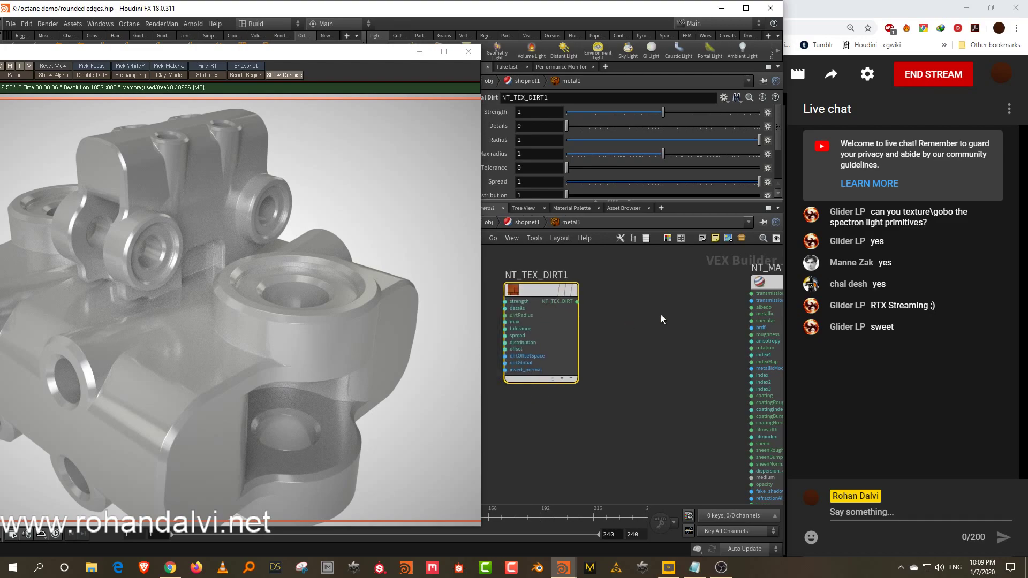
# Step: Add a Tool Gradient node between the dirt and universal material nodes, and feed NT_TEX_DIRT1 into its input
pyautogui.moveTo(690, 327); pyautogui.dragTo(626, 339, button='middle')
pyautogui.moveTo(640, 313); pyautogui.dragTo(701, 337)
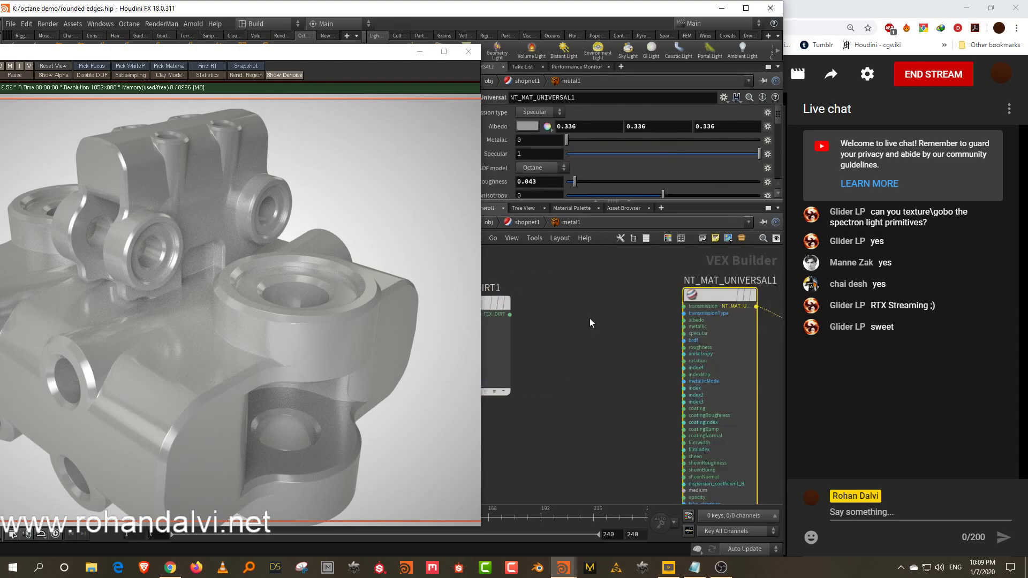
pyautogui.press('Tab')
pyautogui.write('grad')
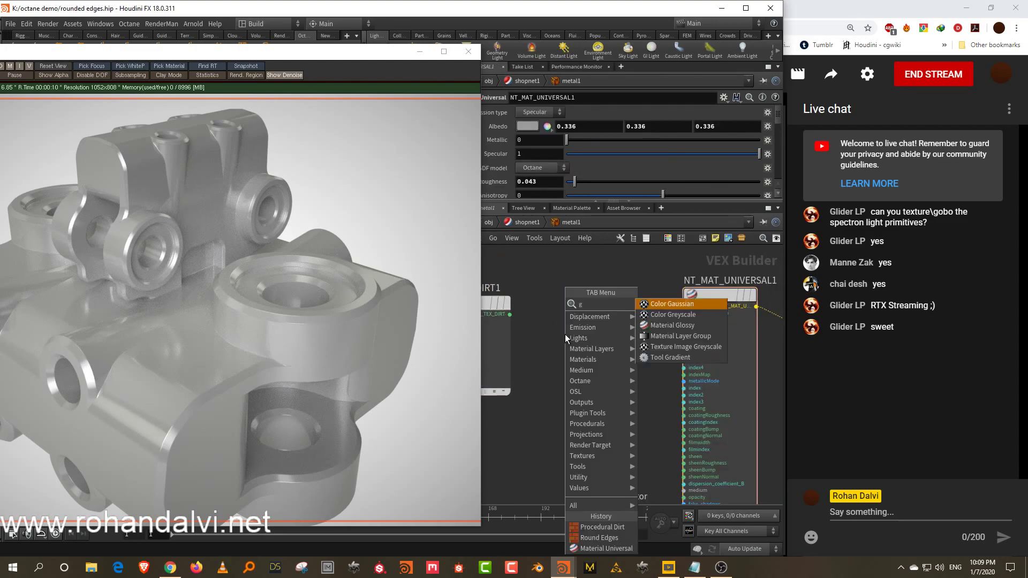
pyautogui.click(677, 304)
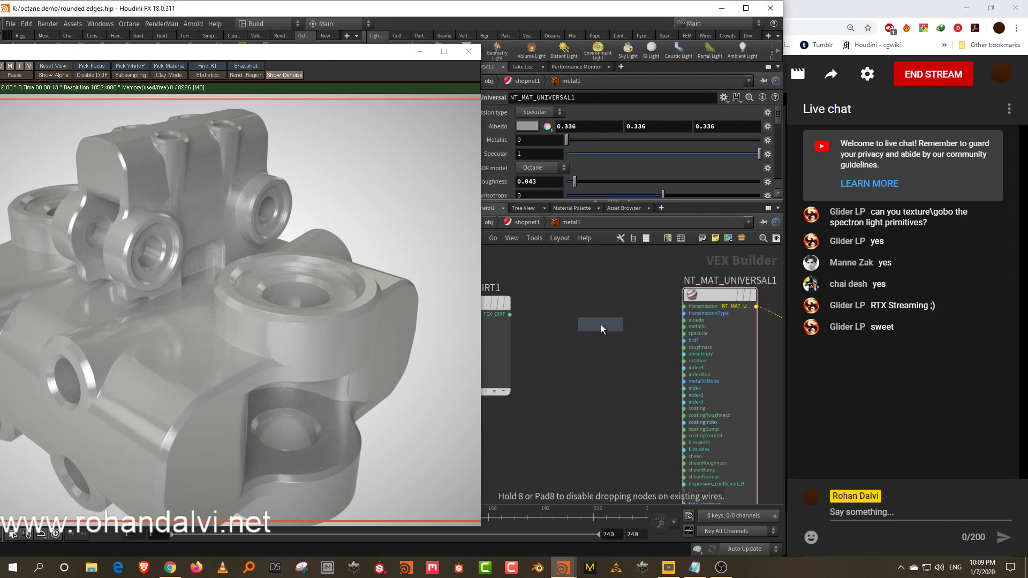
pyautogui.click(601, 324)
pyautogui.click(510, 314)
pyautogui.click(564, 343)
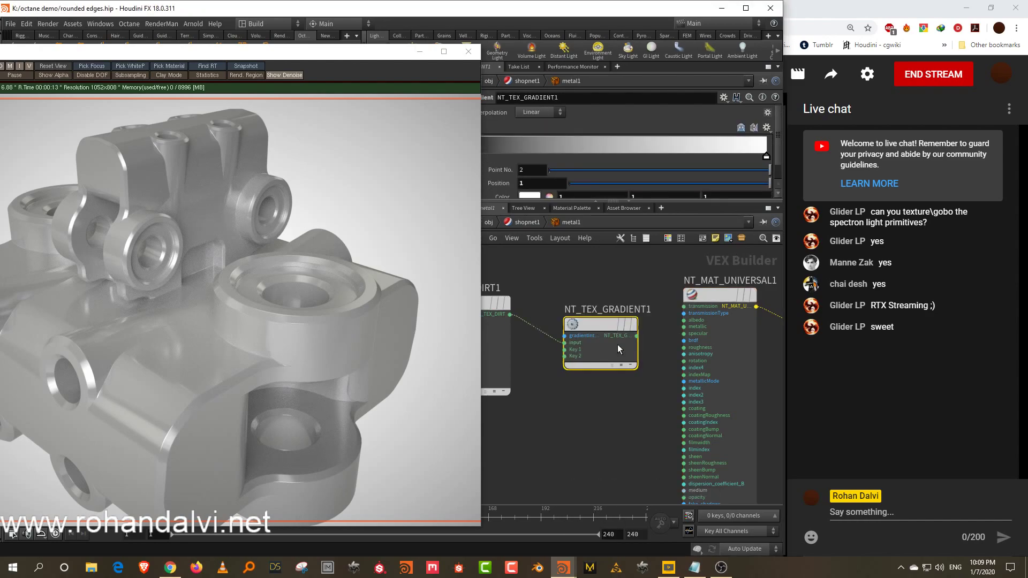
# Step: Try the gradient output on the albedo of NT_MAT_UNIVERSAL1, and reroute it to the metallic input instead
pyautogui.click(636, 336)
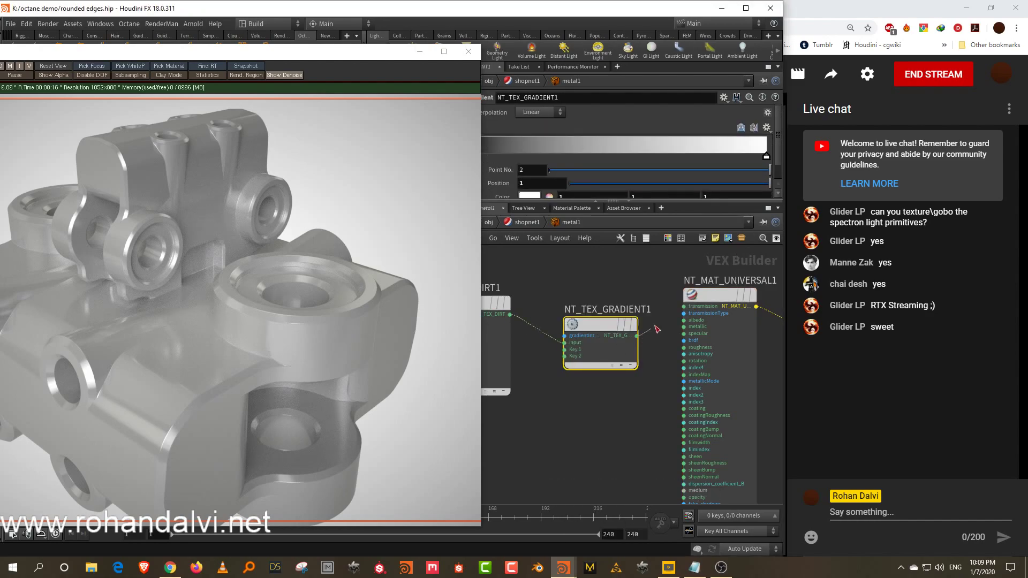
pyautogui.click(683, 321)
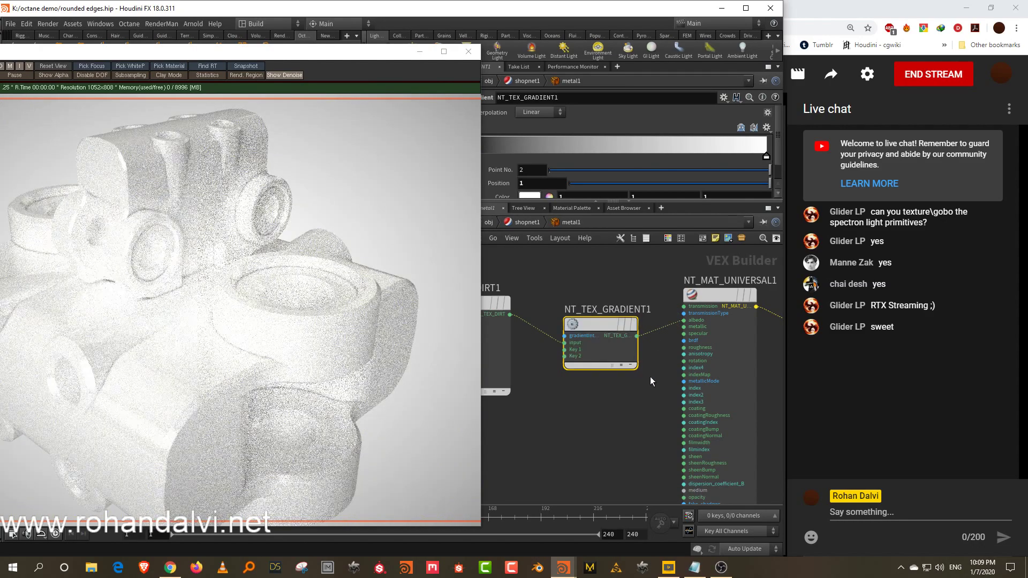
pyautogui.moveTo(666, 384); pyautogui.dragTo(715, 414)
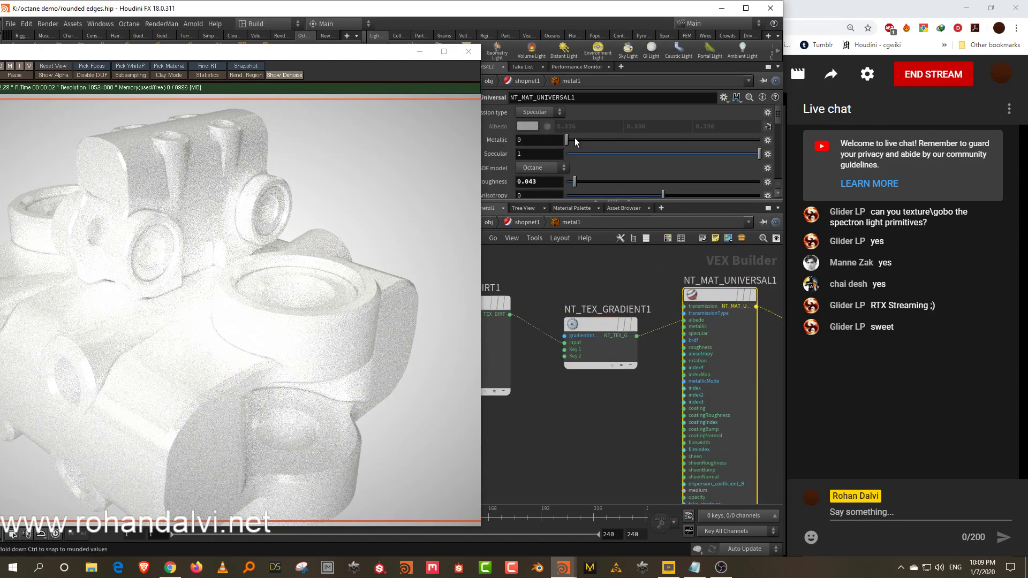
pyautogui.press('y')
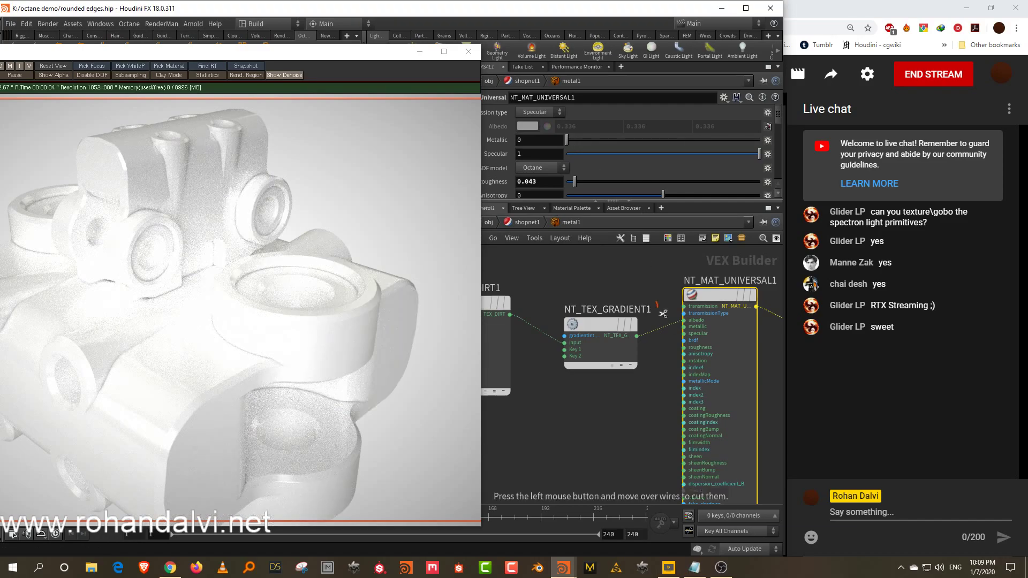
pyautogui.moveTo(664, 312); pyautogui.dragTo(708, 385)
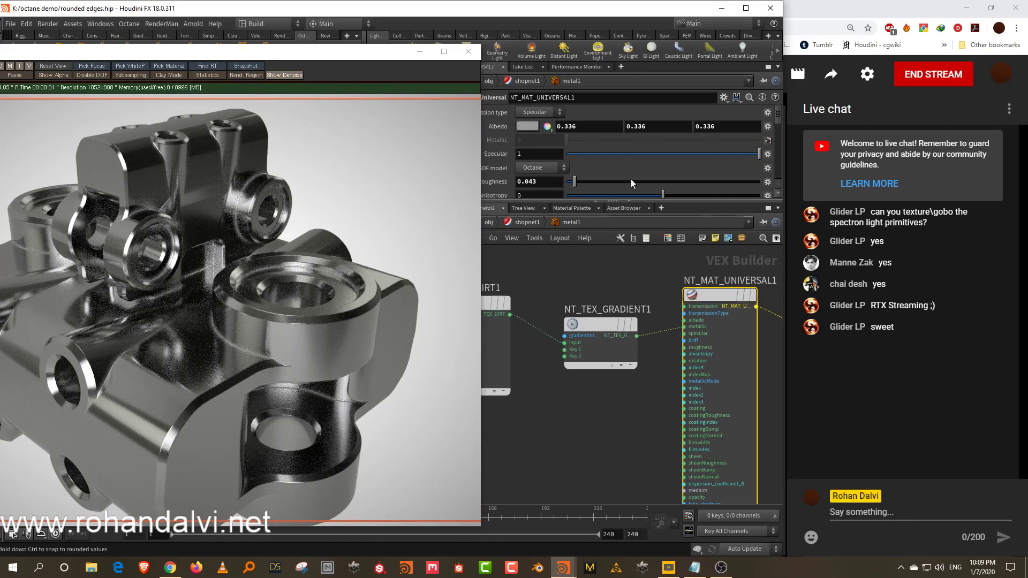
# Step: Change the BRDF model of NT_MAT_UNIVERSAL1 from Octane to another model and raise the material's roughness
pyautogui.moveTo(556, 201); pyautogui.dragTo(555, 236)
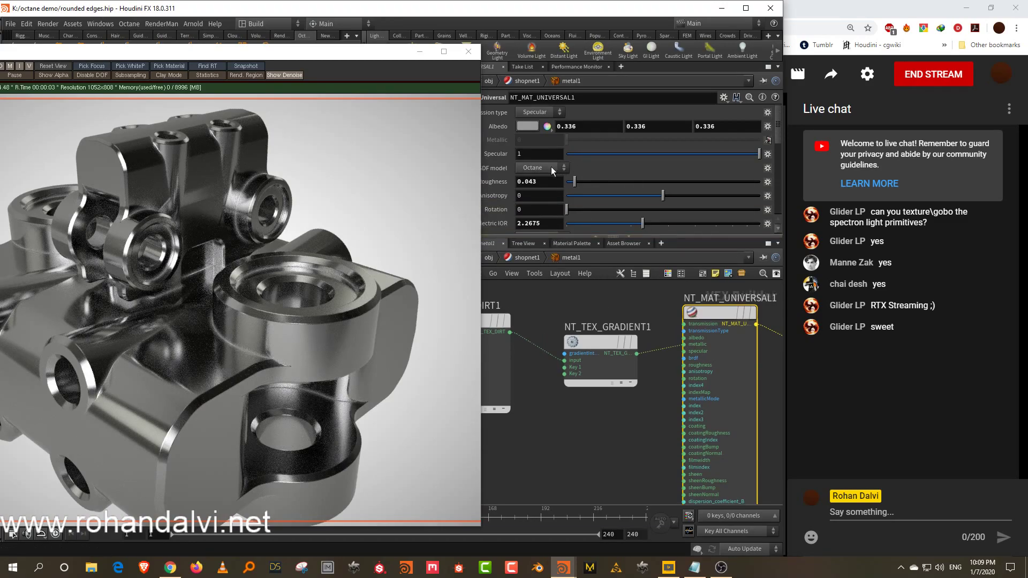
pyautogui.click(552, 169)
pyautogui.click(538, 190)
pyautogui.moveTo(575, 181); pyautogui.dragTo(626, 188)
# Step: Reroute the gradient output from metallic to albedo on NT_MAT_UNIVERSAL1 and show the NT_TEX_GRADIENT1 parameters
pyautogui.click(597, 343)
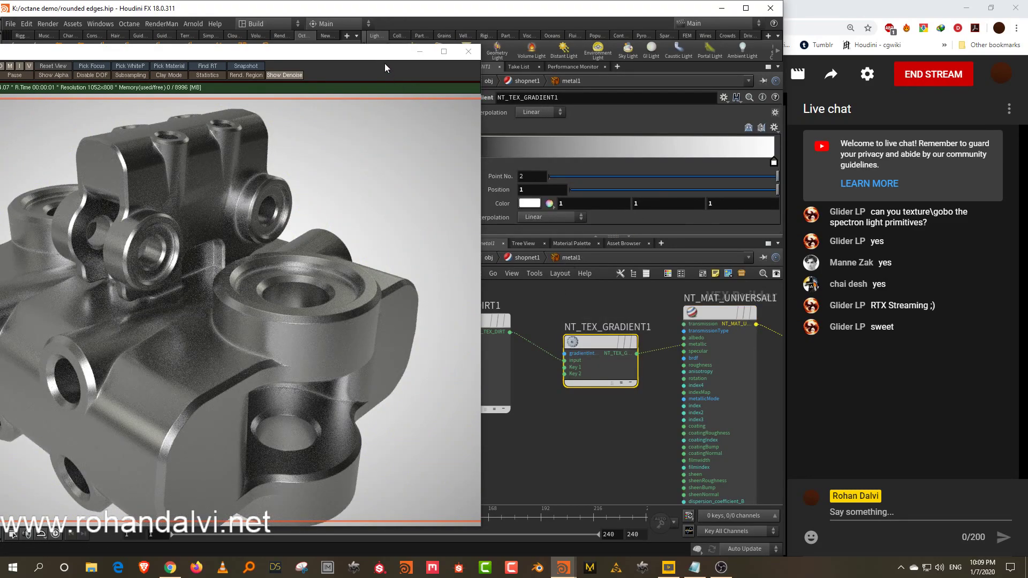
pyautogui.moveTo(380, 54); pyautogui.dragTo(321, 43)
pyautogui.click(499, 321)
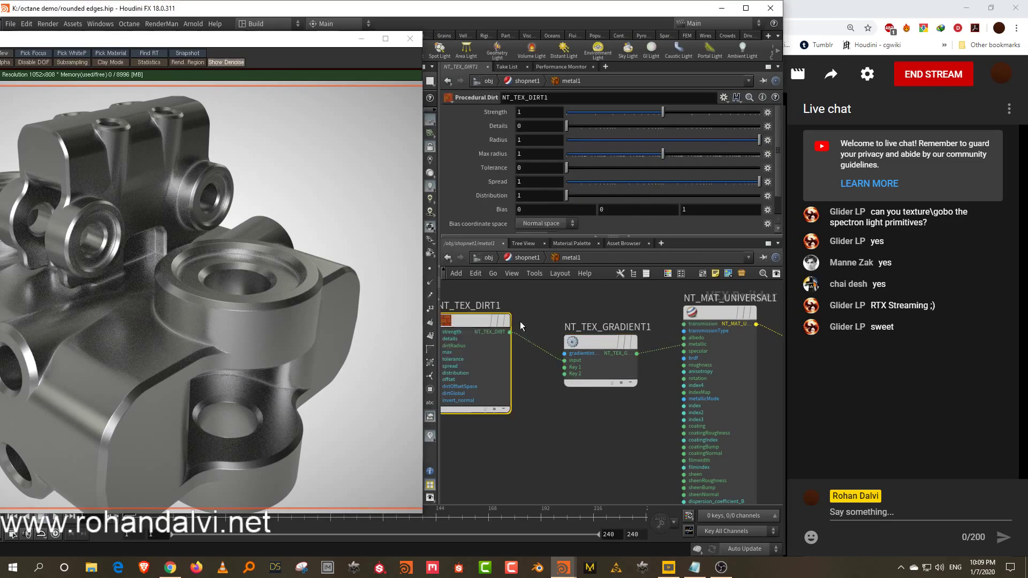
pyautogui.moveTo(548, 303); pyautogui.dragTo(585, 339, button='middle')
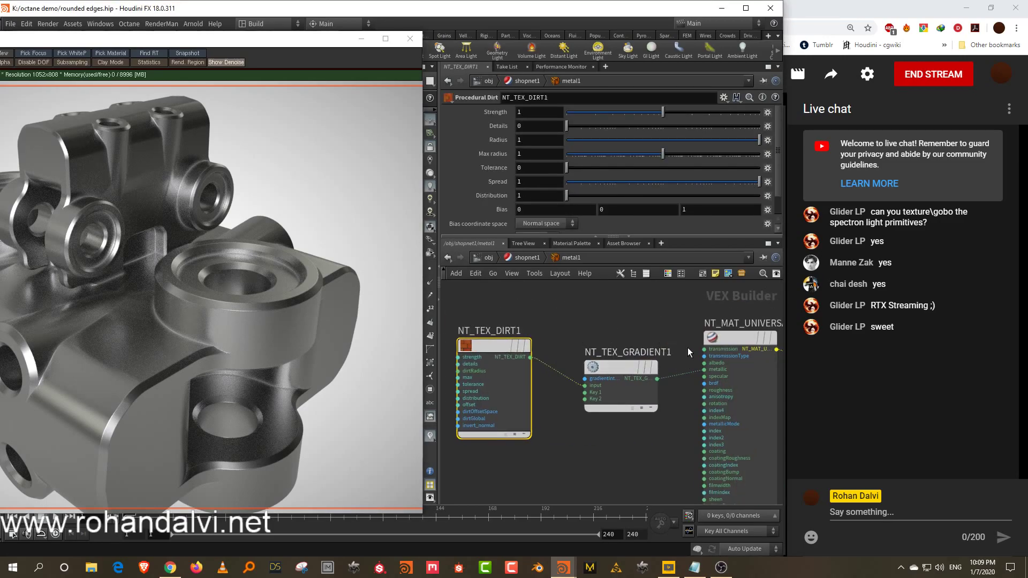
pyautogui.click(657, 378)
pyautogui.click(705, 363)
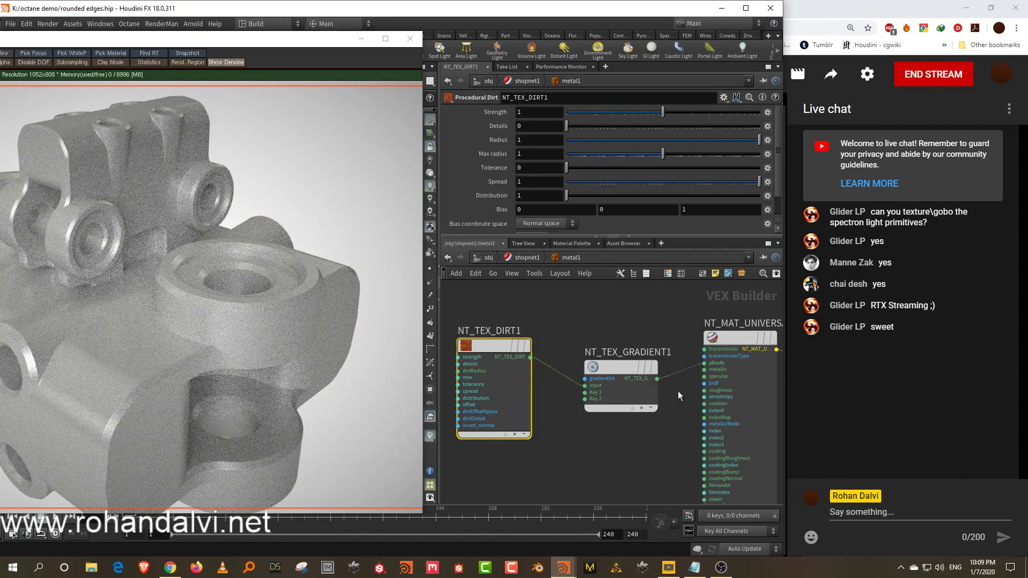
pyautogui.click(620, 393)
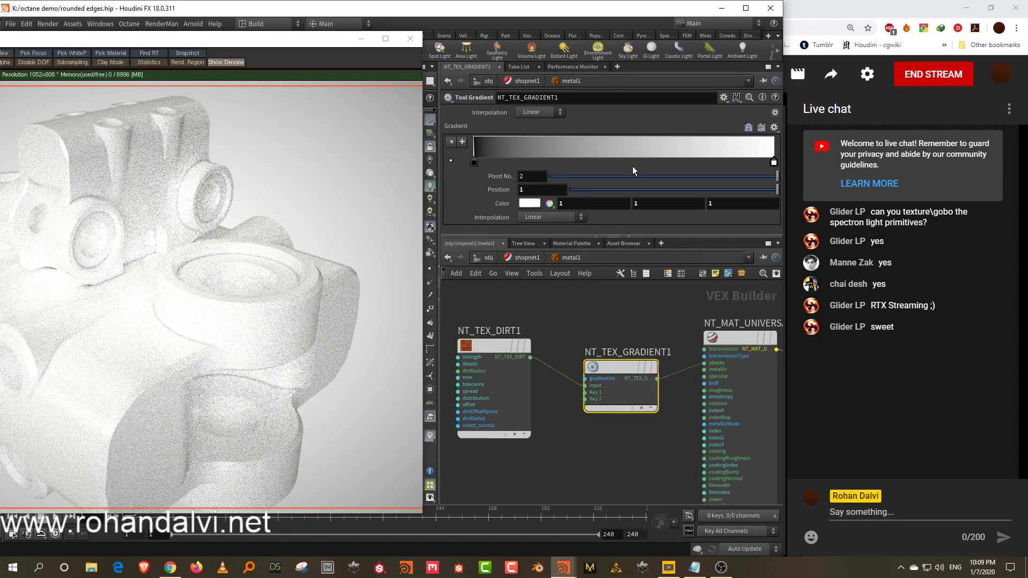
# Step: Set NT_TEX_DIRT1's strength to about 2.27, radius to 0.233 and max radius to about 27.8
pyautogui.click(477, 377)
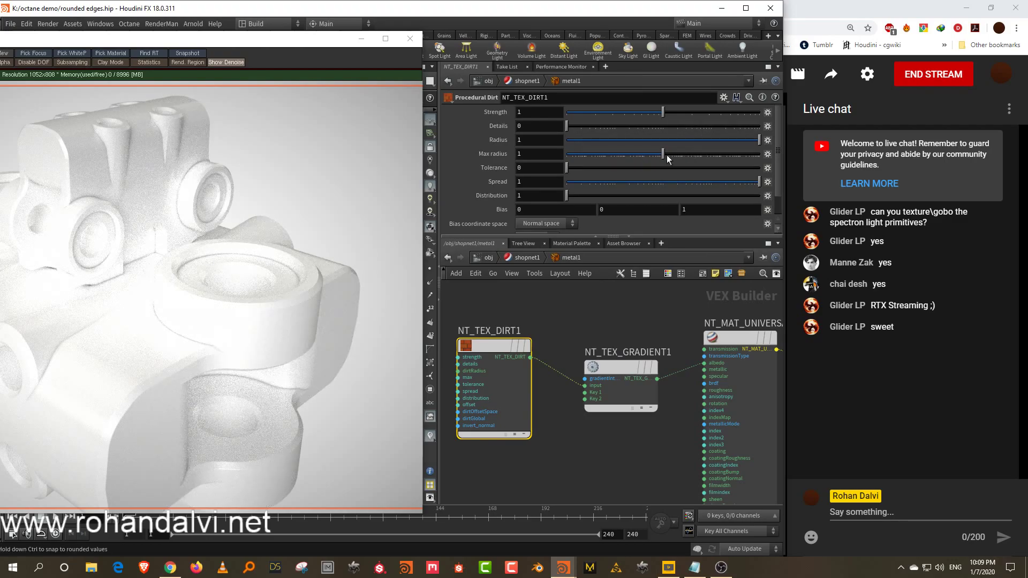
pyautogui.moveTo(684, 153); pyautogui.dragTo(691, 154)
pyautogui.moveTo(664, 113); pyautogui.dragTo(697, 115)
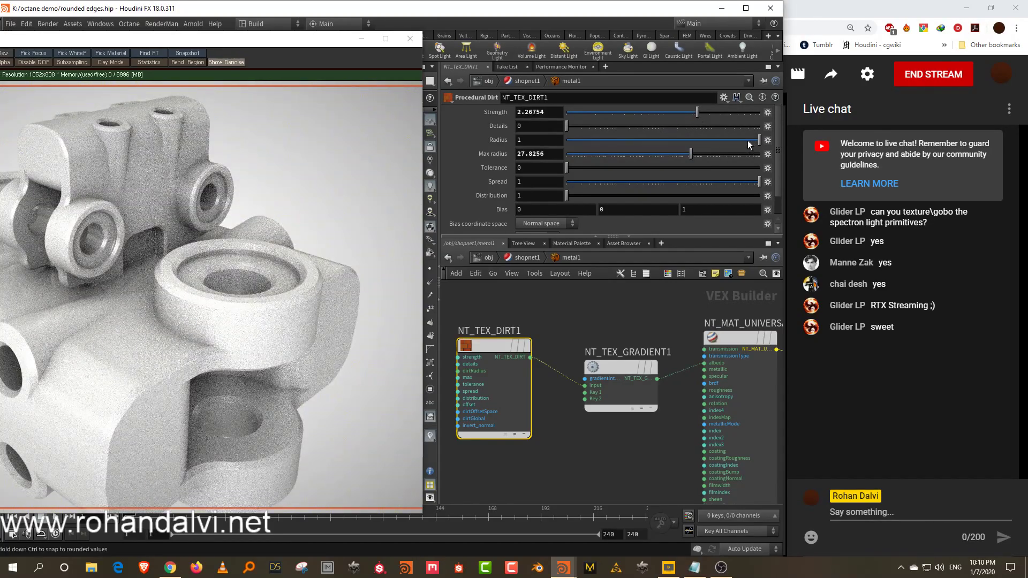
pyautogui.moveTo(747, 140); pyautogui.dragTo(612, 143)
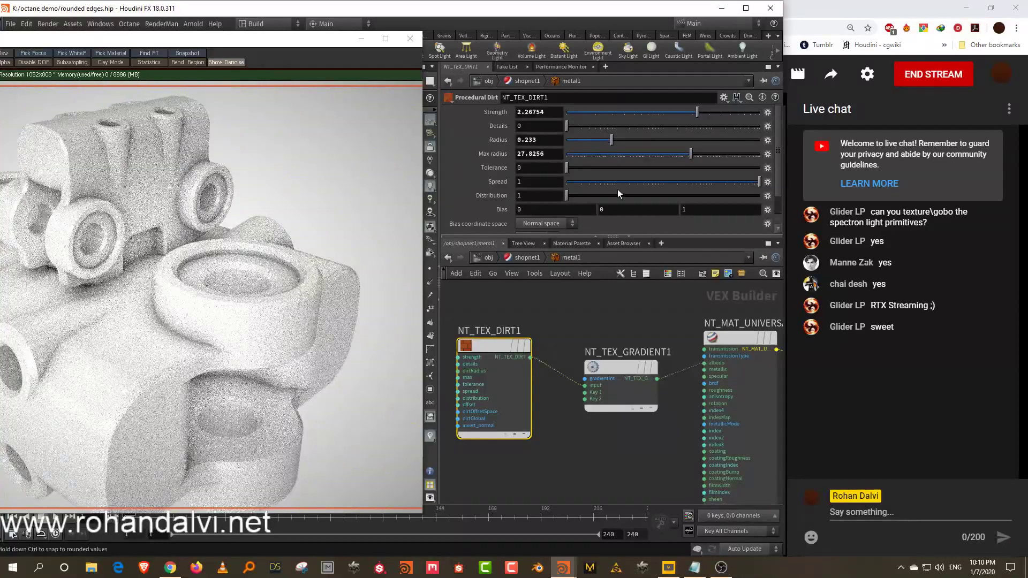
# Step: Give the parameters less room than the node network, and darken the white end point of NT_TEX_GRADIENT1 to a value of 0.824
pyautogui.moveTo(656, 236); pyautogui.dragTo(656, 178)
pyautogui.click(623, 338)
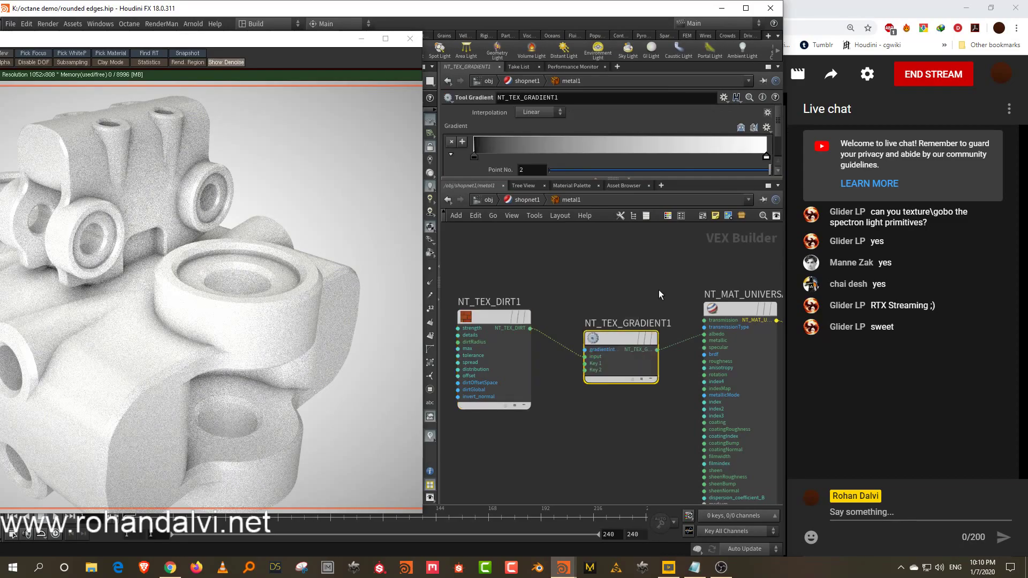
pyautogui.doubleClick(767, 157)
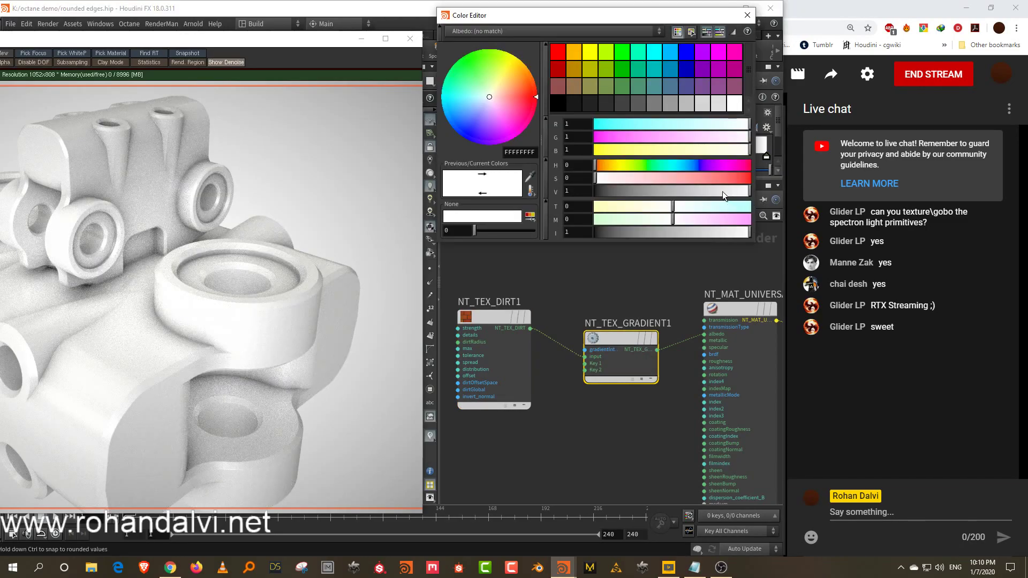
pyautogui.click(748, 16)
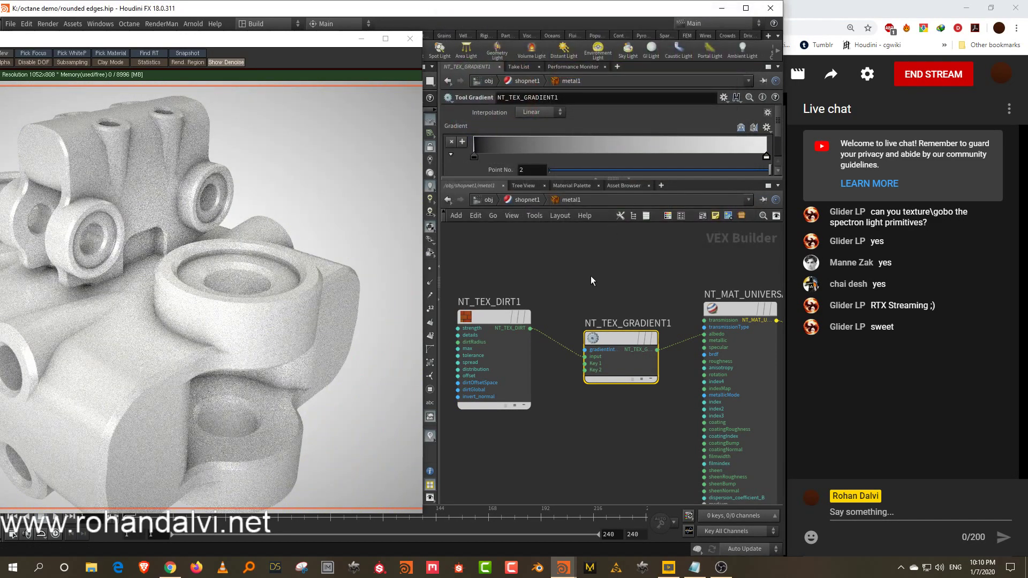
# Step: Add a Procedural Noise node to the network upstream of NT_TEX_DIRT1
pyautogui.moveTo(592, 278); pyautogui.dragTo(721, 282, button='middle')
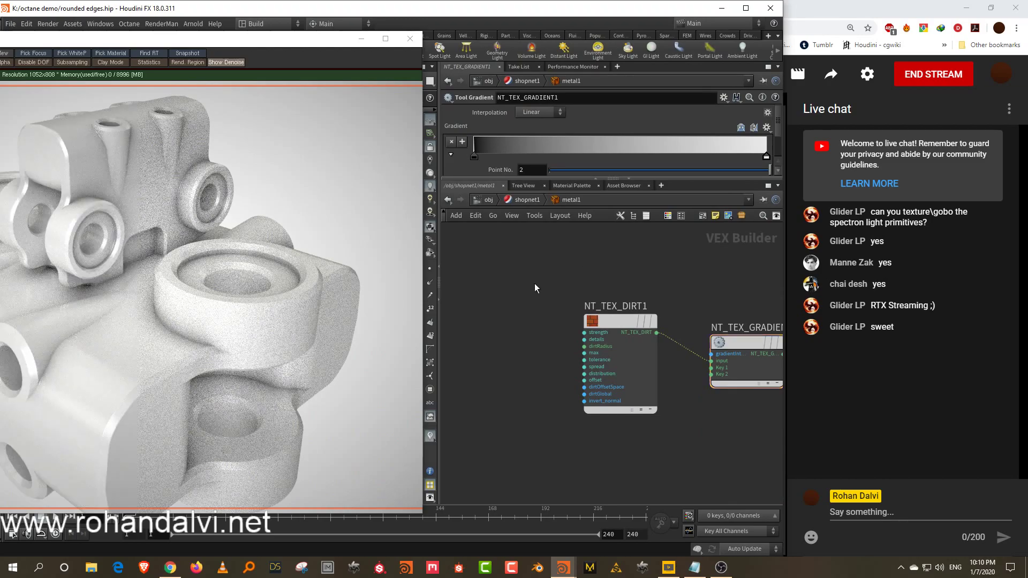
pyautogui.press('Tab')
pyautogui.write('noi')
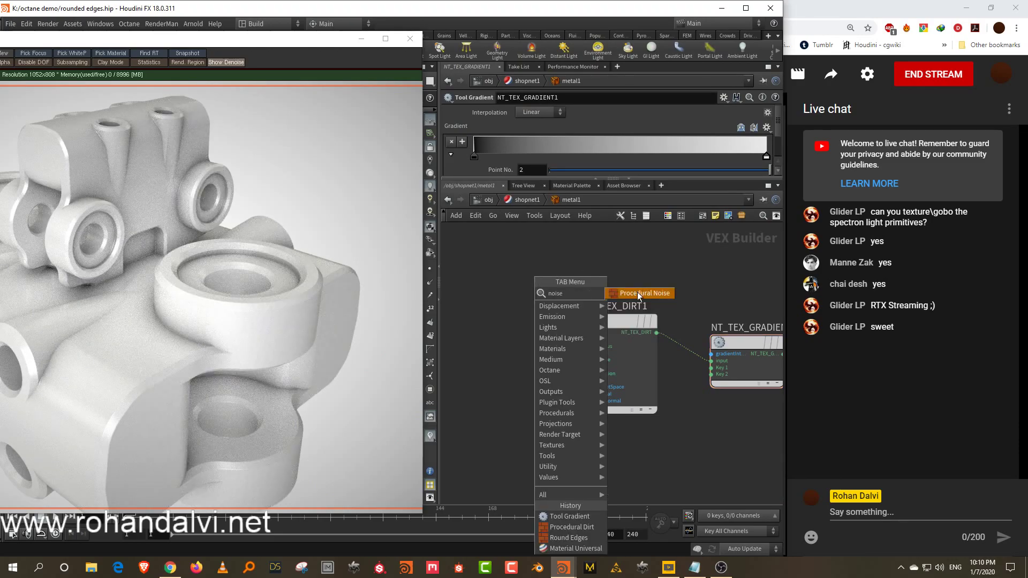
pyautogui.click(638, 293)
pyautogui.click(498, 326)
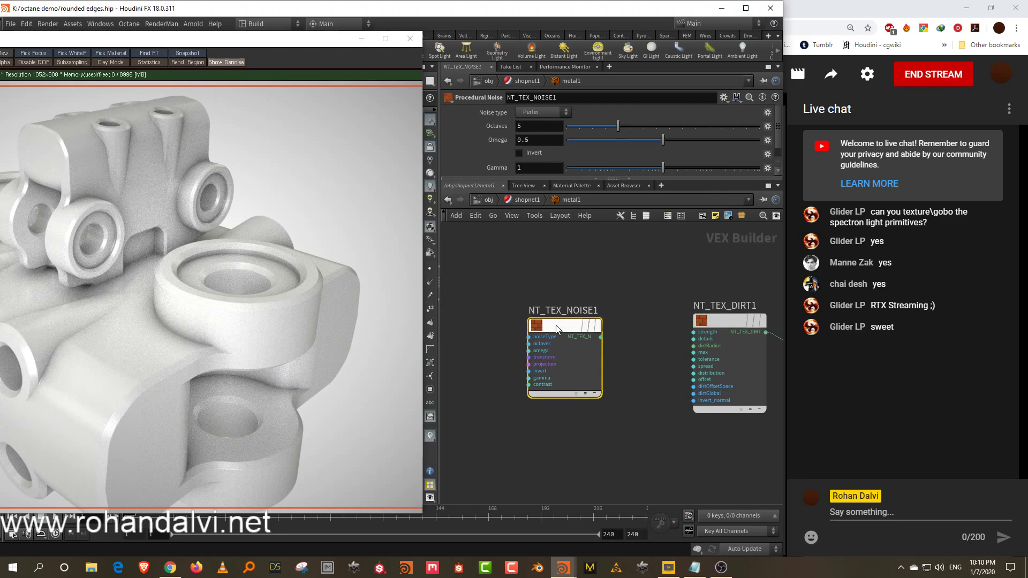
# Step: Add a Transform 3D node and connect it to the transform input of NT_TEX_NOISE1
pyautogui.press('Tab')
pyautogui.moveTo(544, 288)
pyautogui.click(663, 288)
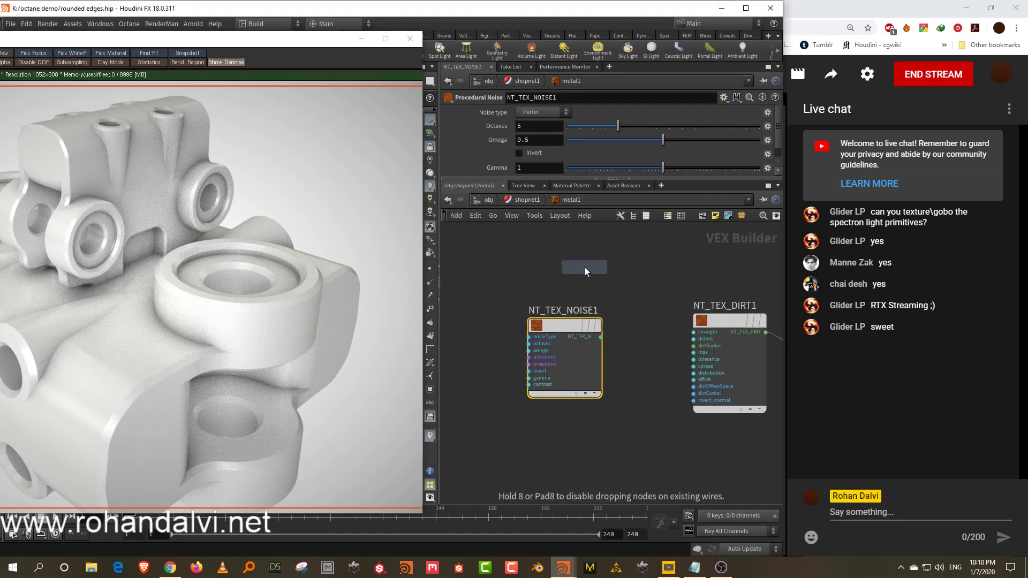
pyautogui.moveTo(585, 268); pyautogui.dragTo(675, 264, button='middle')
pyautogui.click(537, 323)
pyautogui.moveTo(573, 332); pyautogui.dragTo(618, 353)
# Step: Connect the output of NT_TEX_NOISE1 to the dirtRadius input of NT_TEX_DIRT1
pyautogui.moveTo(721, 348); pyautogui.dragTo(585, 340, button='middle')
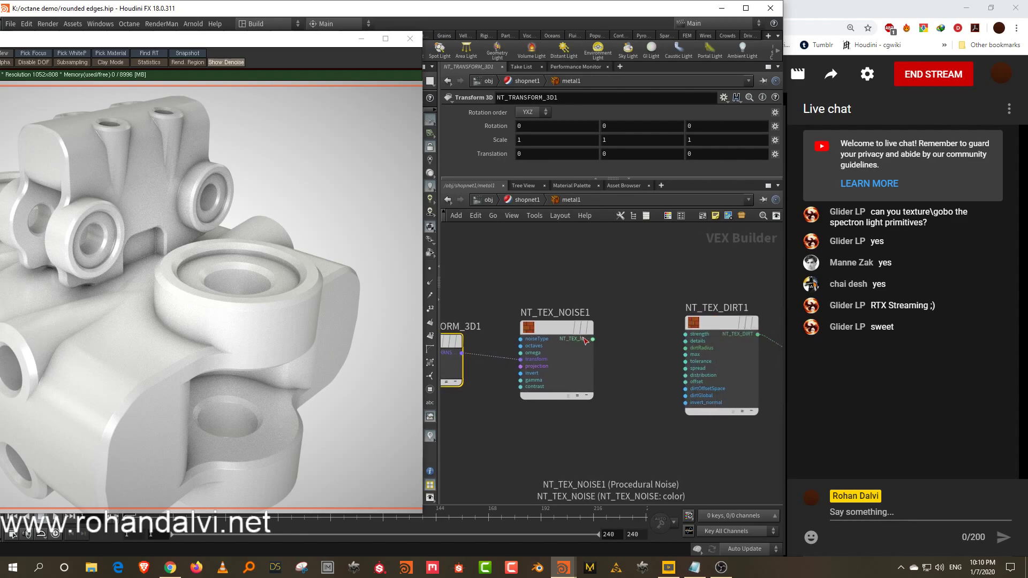
pyautogui.click(592, 339)
pyautogui.click(670, 348)
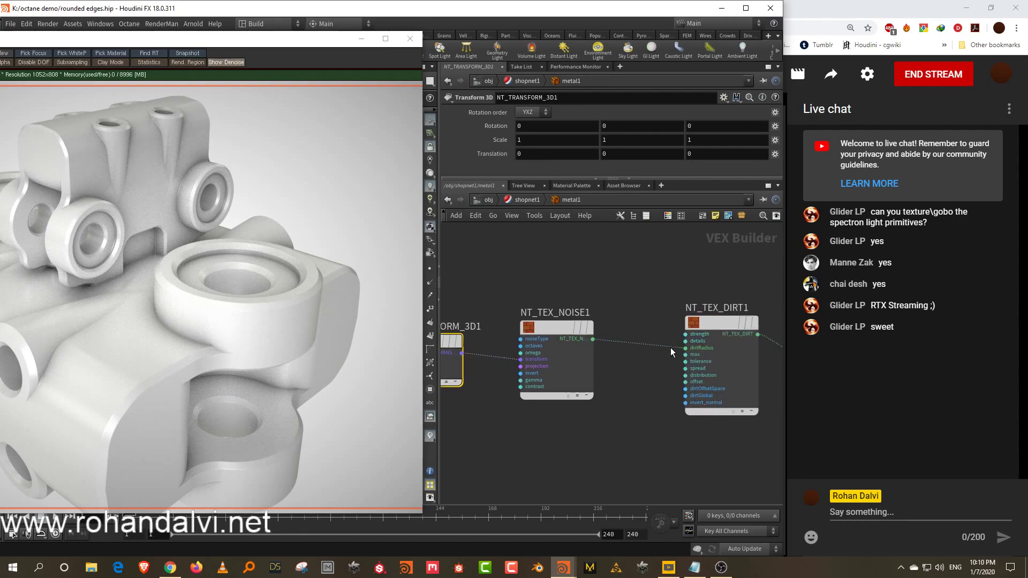
pyautogui.moveTo(554, 270); pyautogui.dragTo(597, 270, button='middle')
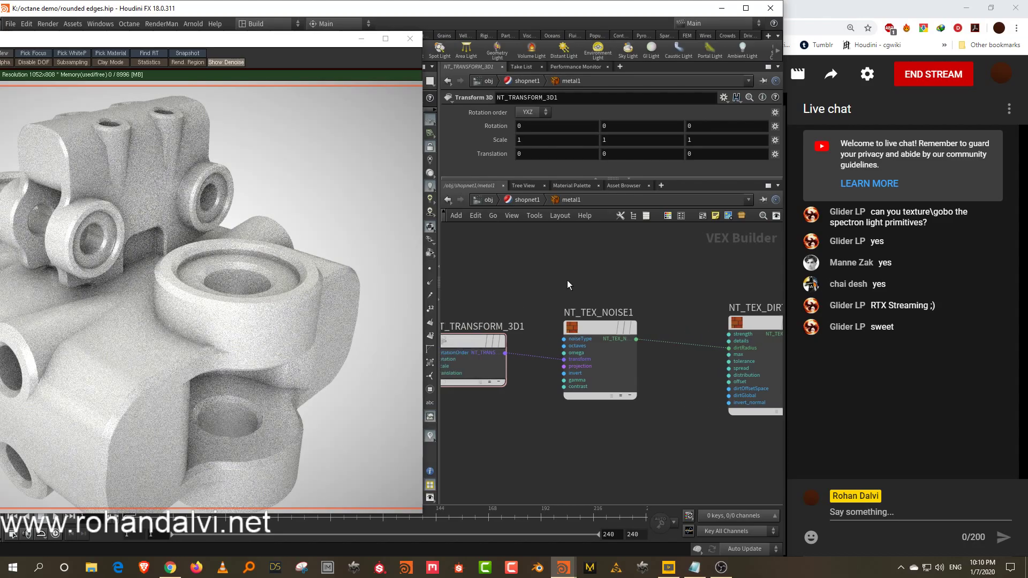
# Step: Enlarge the parameter area, show the NT_TRANSFORM_3D1 parameters, and limit rendering to a small region beside the large ring's base
pyautogui.click(600, 327)
pyautogui.moveTo(589, 179); pyautogui.dragTo(708, 194)
pyautogui.click(477, 387)
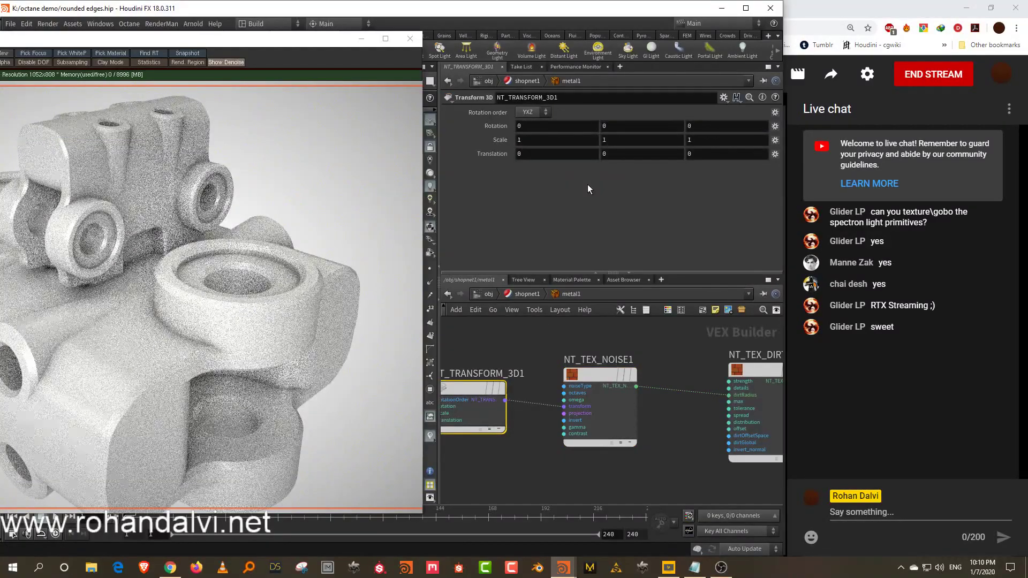
pyautogui.click(185, 63)
pyautogui.moveTo(79, 280); pyautogui.dragTo(160, 319)
pyautogui.moveTo(496, 334); pyautogui.dragTo(480, 371)
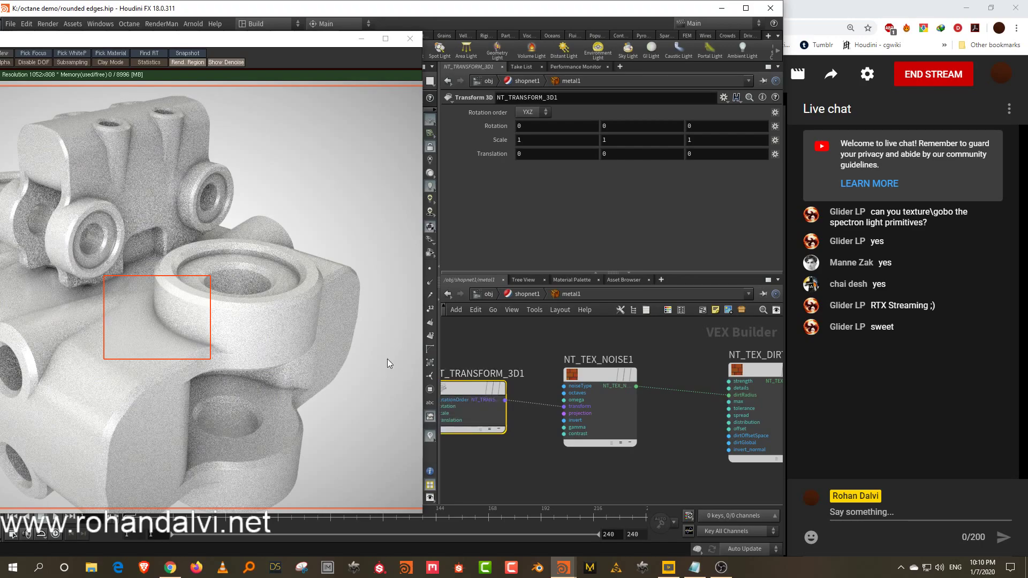
# Step: Adjust the scale of NT_TRANSFORM_3D1, lower NT_TEX_DIRT1's max radius to about 4.01, and return to rendering the full frame
pyautogui.moveTo(490, 142); pyautogui.dragTo(825, 134, button='middle')
pyautogui.click(742, 371)
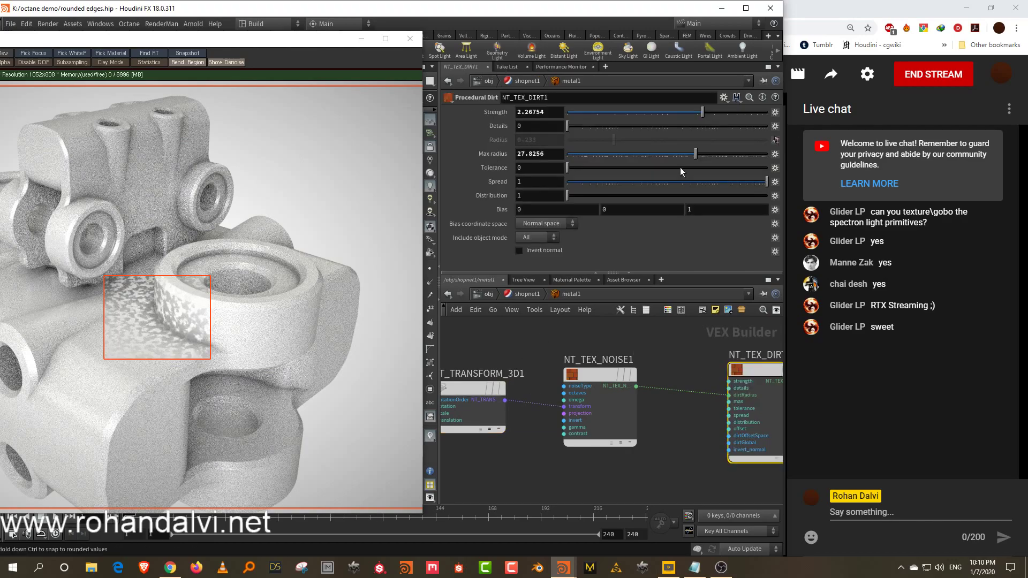
pyautogui.moveTo(690, 160)
pyautogui.mouseDown()
pyautogui.moveTo(670, 160)
pyautogui.moveTo(680, 161)
pyautogui.mouseUp()
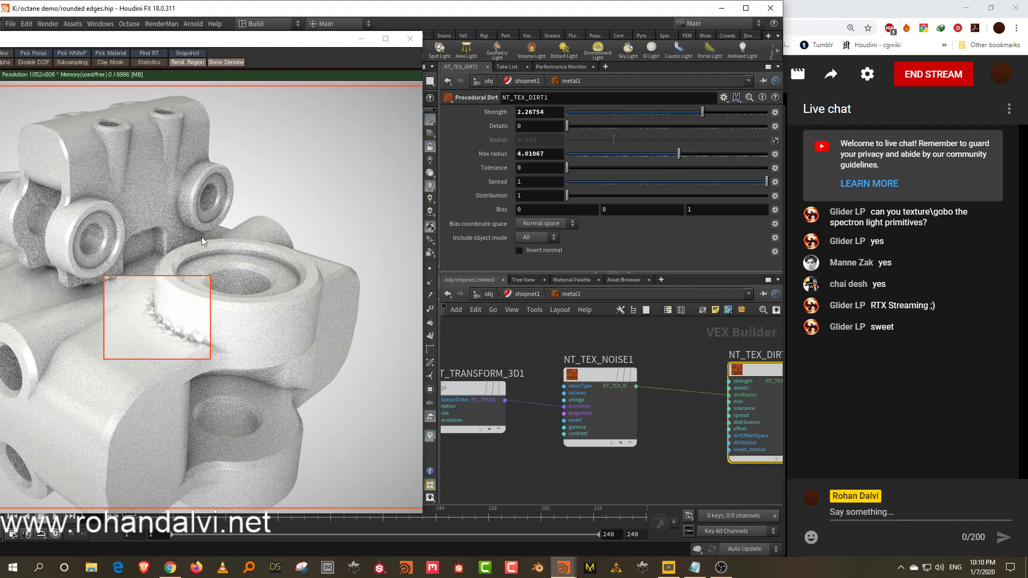
pyautogui.click(192, 63)
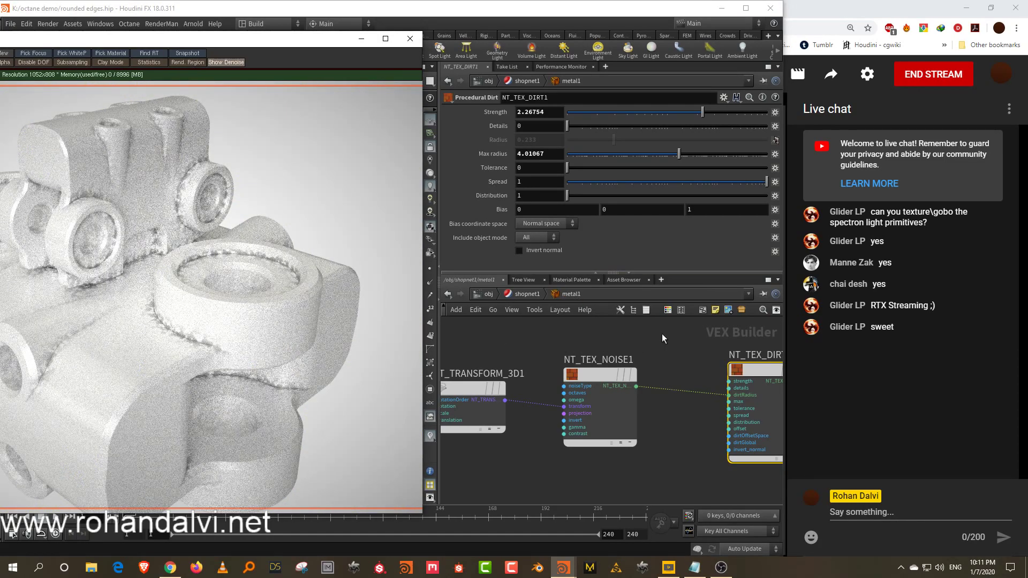
# Step: In NT_TEX_GRADIENT1, set the end point to grey with a value of 0.529 and the start point to 0.882
pyautogui.moveTo(662, 334); pyautogui.dragTo(485, 353, button='middle')
pyautogui.moveTo(753, 366); pyautogui.dragTo(620, 346, button='middle')
pyautogui.moveTo(574, 387); pyautogui.dragTo(559, 361)
pyautogui.doubleClick(773, 161)
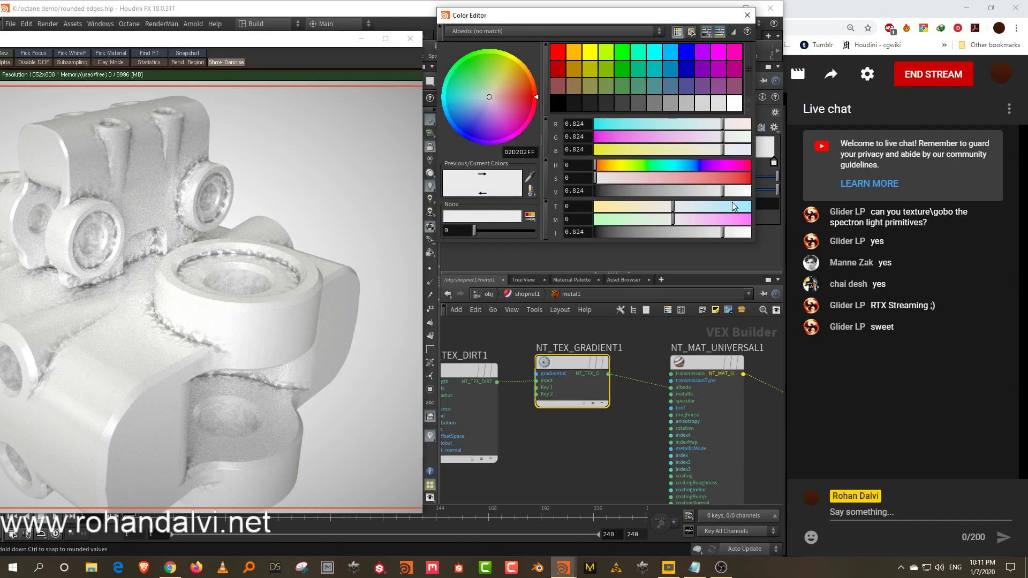
pyautogui.click(673, 192)
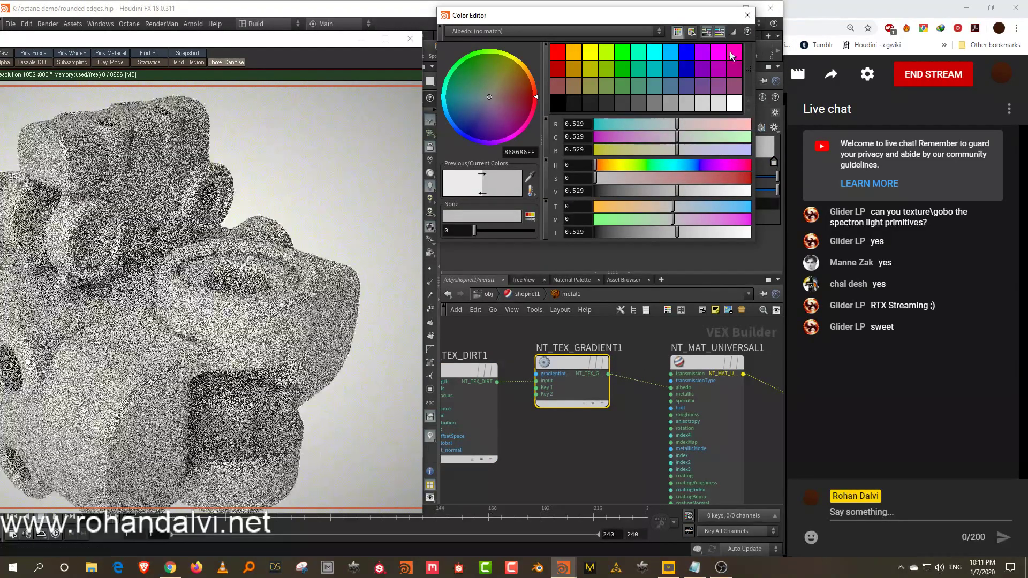
pyautogui.click(748, 15)
pyautogui.doubleClick(473, 163)
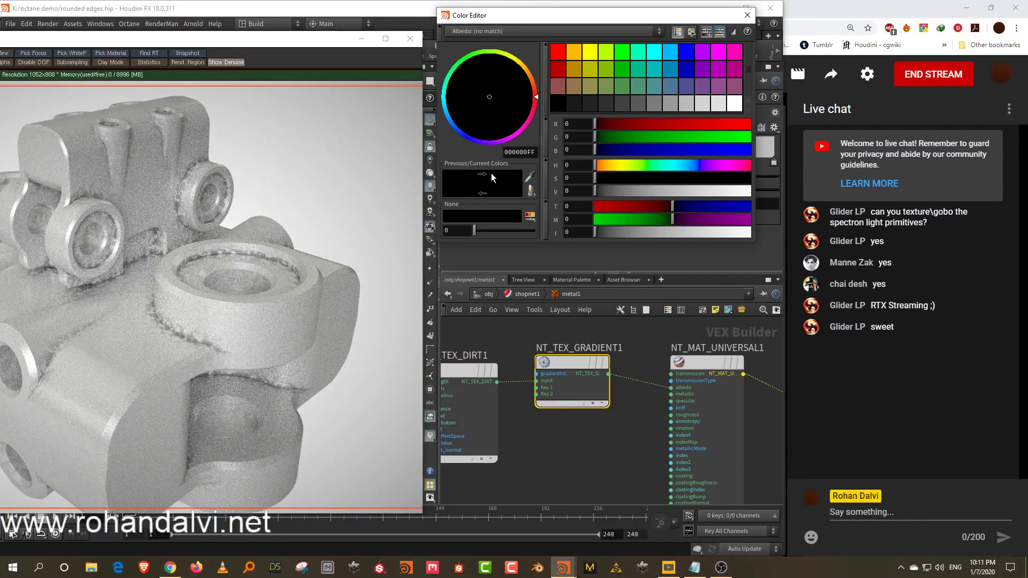
pyautogui.click(732, 191)
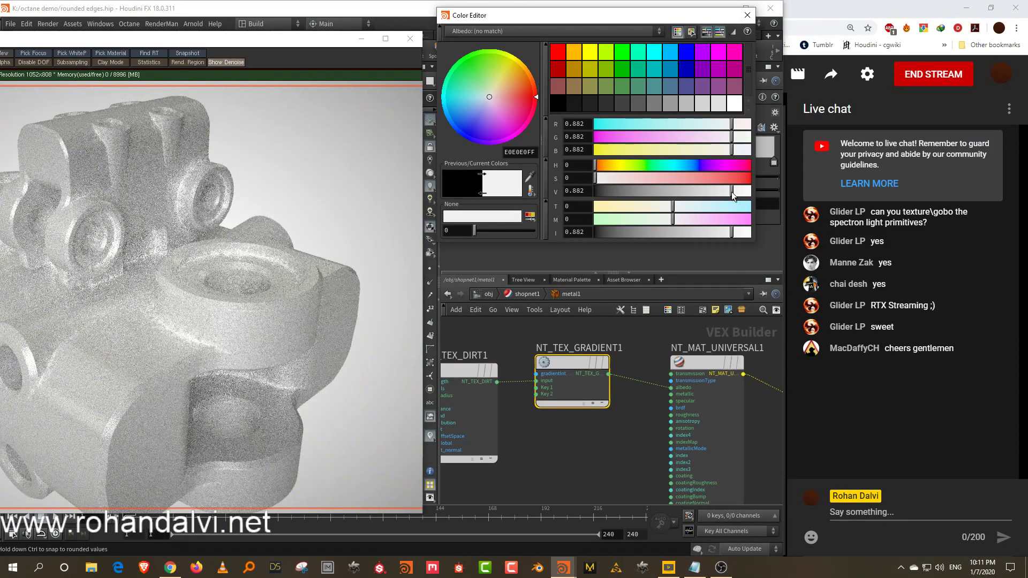
pyautogui.click(747, 15)
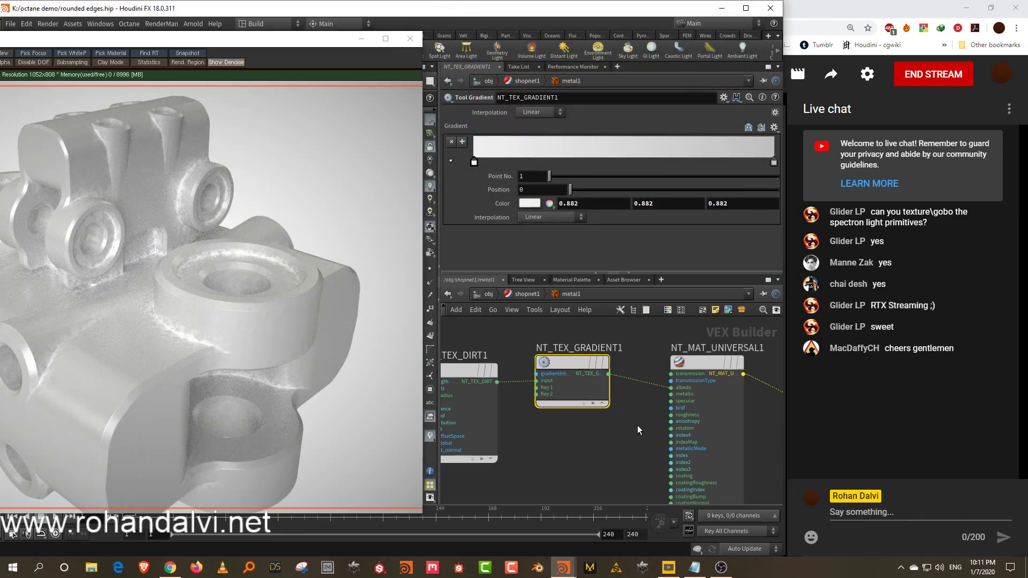
# Step: Duplicate NT_TEX_GRADIENT1 with its dirt input and place the copy below the original
pyautogui.hotkey('ctrl', 'c')
pyautogui.hotkey('ctrl', 'v')
pyautogui.click(600, 409)
pyautogui.moveTo(571, 467); pyautogui.dragTo(571, 468)
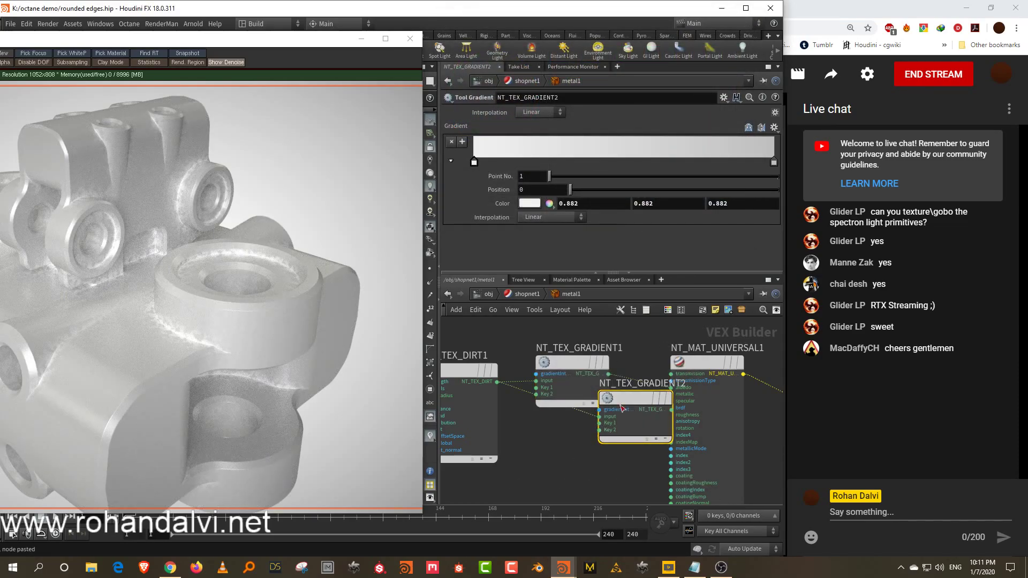
pyautogui.moveTo(620, 404); pyautogui.dragTo(572, 463)
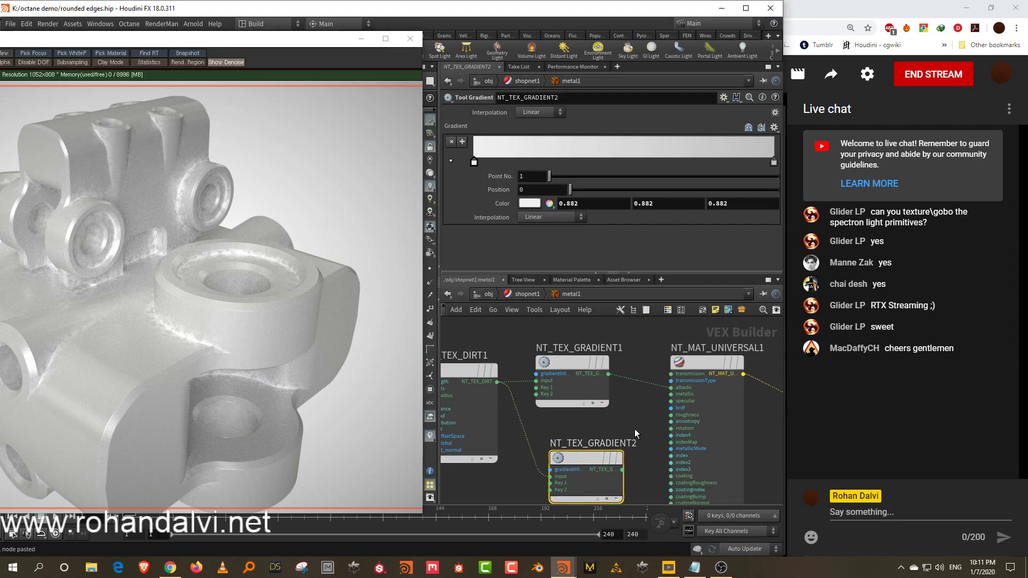
# Step: Set NT_TEX_GRADIENT2's start point to black and its end point to near-white with a value of 0.952
pyautogui.doubleClick(473, 165)
pyautogui.moveTo(609, 196); pyautogui.dragTo(548, 199)
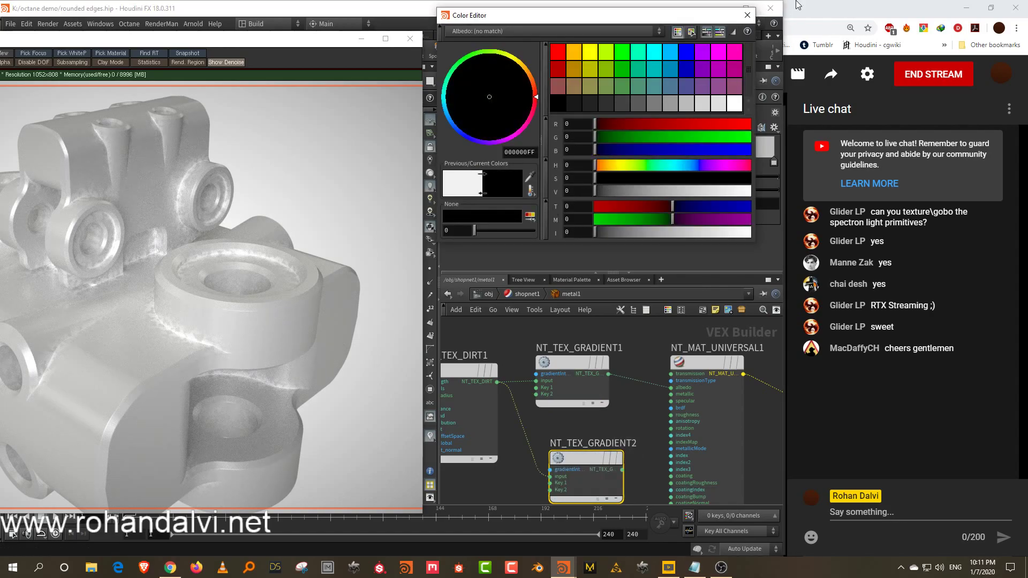
pyautogui.click(748, 15)
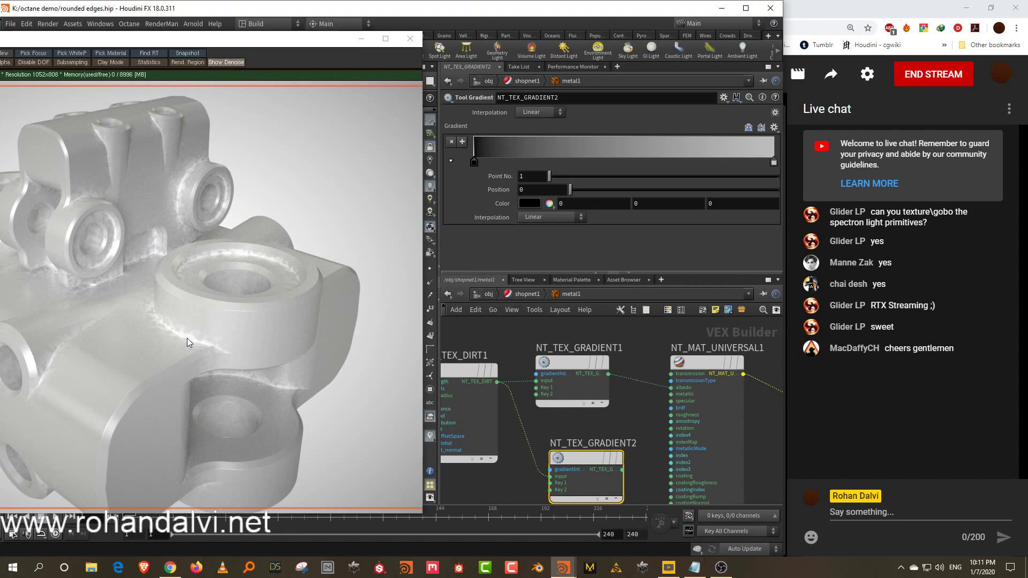
pyautogui.doubleClick(774, 163)
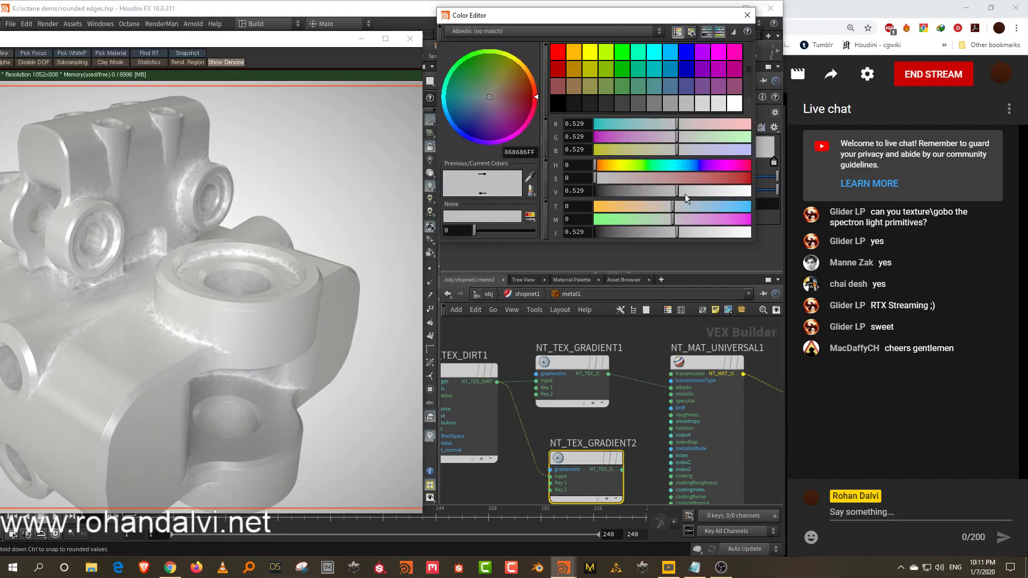
pyautogui.moveTo(685, 194); pyautogui.dragTo(744, 193)
pyautogui.click(748, 15)
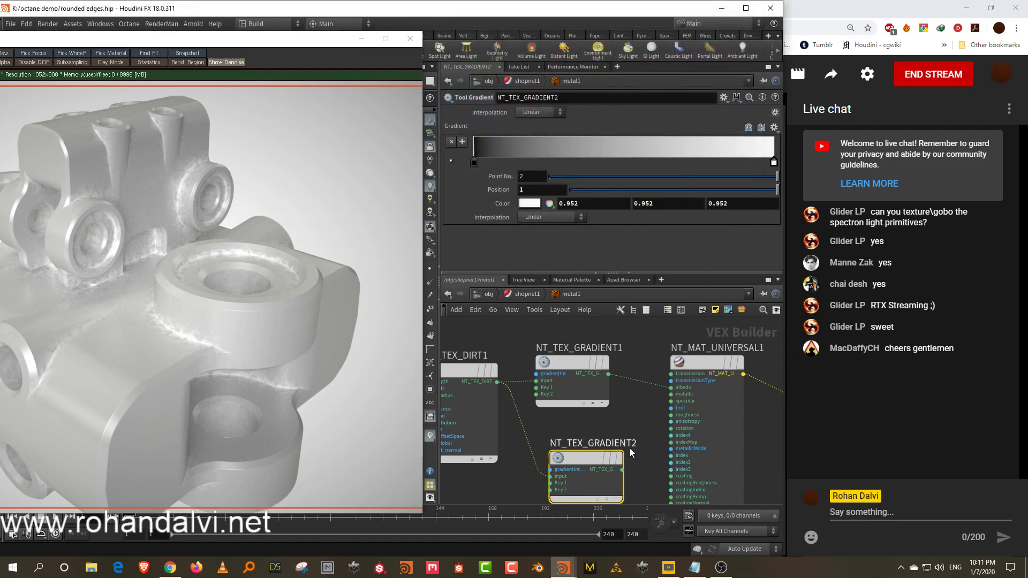
# Step: Connect the output of NT_TEX_GRADIENT2 to the metallic input of NT_MAT_UNIVERSAL1
pyautogui.click(671, 394)
pyautogui.click(637, 471)
pyautogui.click(623, 470)
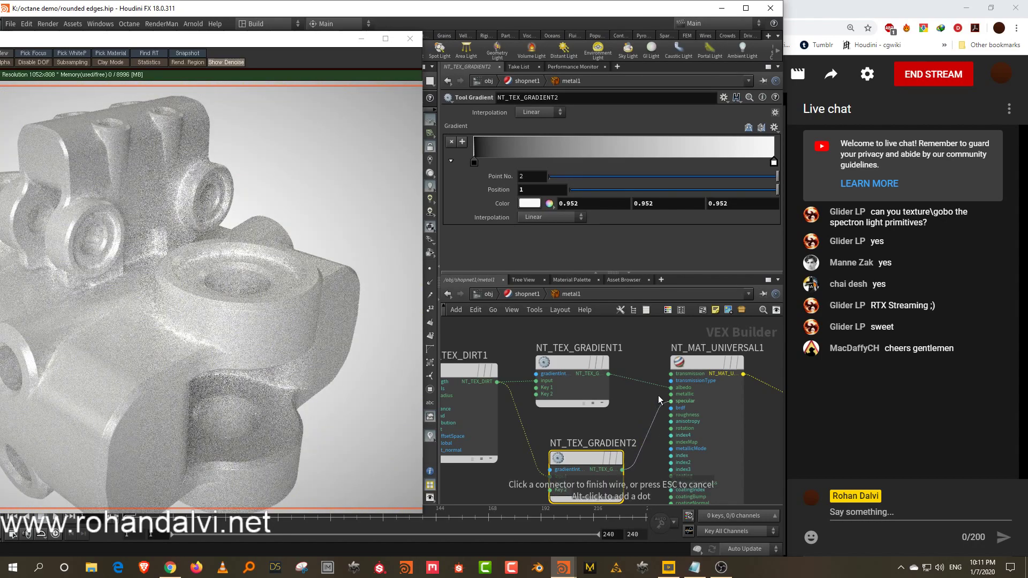
pyautogui.click(671, 394)
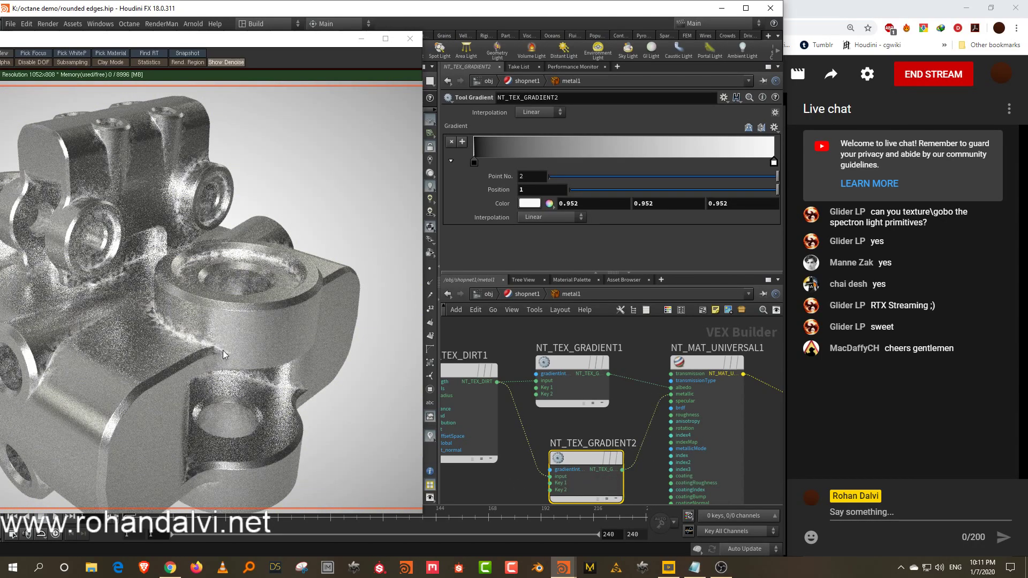
# Step: Change NT_TEX_GRADIENT1's start point to a dark red with saturation 0.827 and value 0.45
pyautogui.click(602, 364)
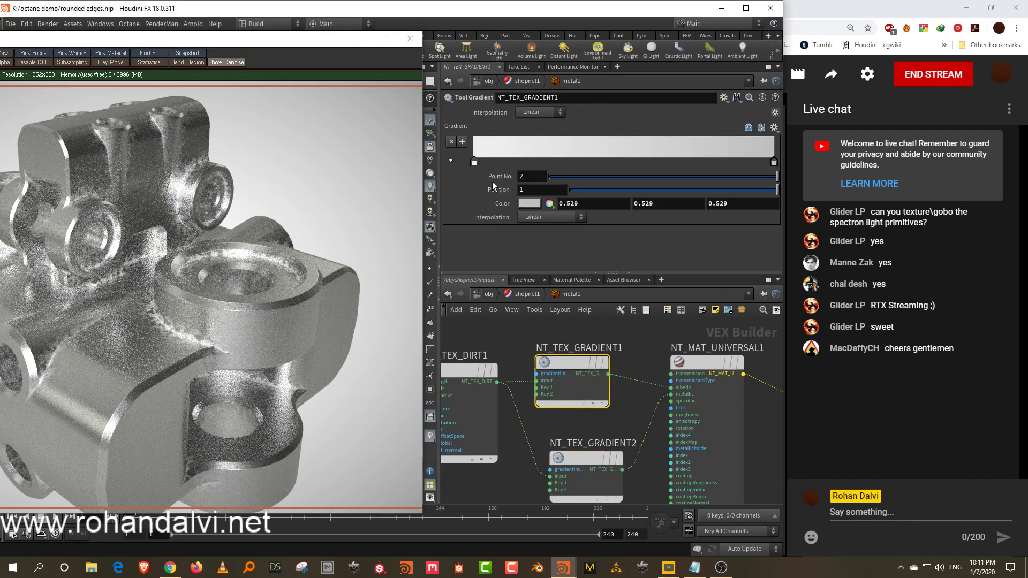
pyautogui.doubleClick(475, 163)
pyautogui.click(723, 178)
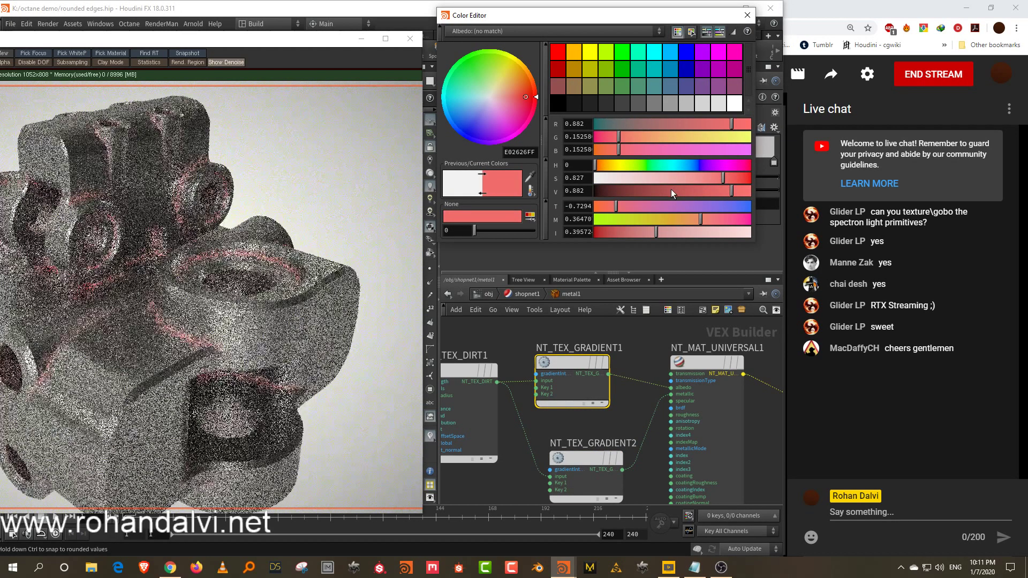
pyautogui.click(641, 194)
pyautogui.moveTo(641, 194); pyautogui.dragTo(664, 194)
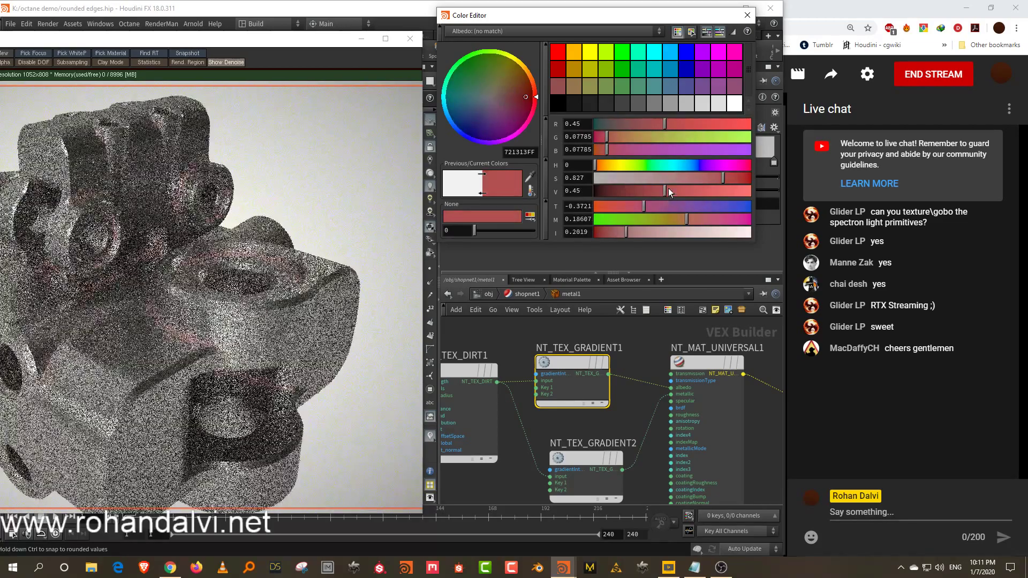
pyautogui.click(748, 15)
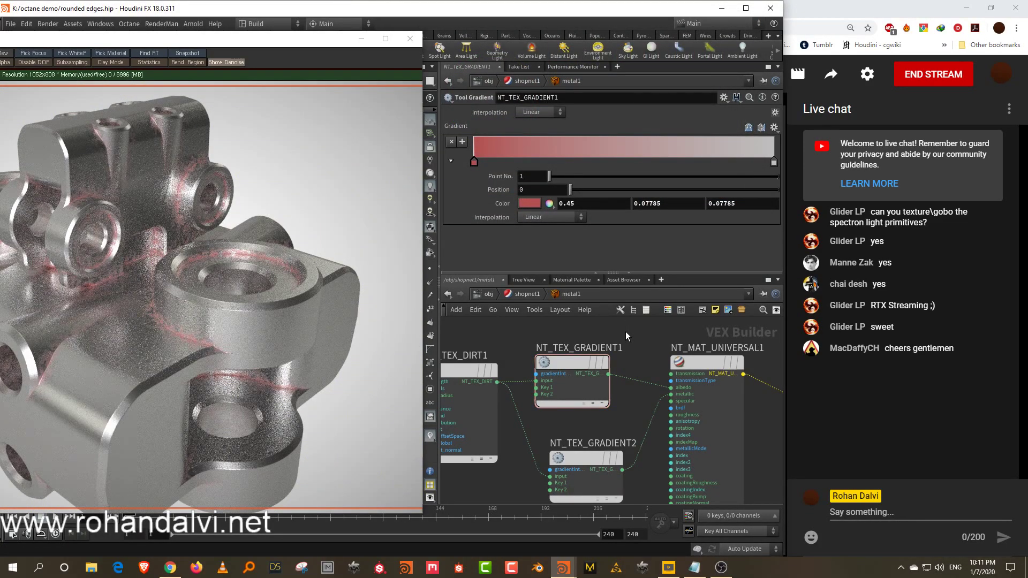
# Step: Set the include object mode of NT_TEX_DIRT1 to Self, with the render window moved clear of the parameters
pyautogui.moveTo(289, 47); pyautogui.dragTo(366, 36)
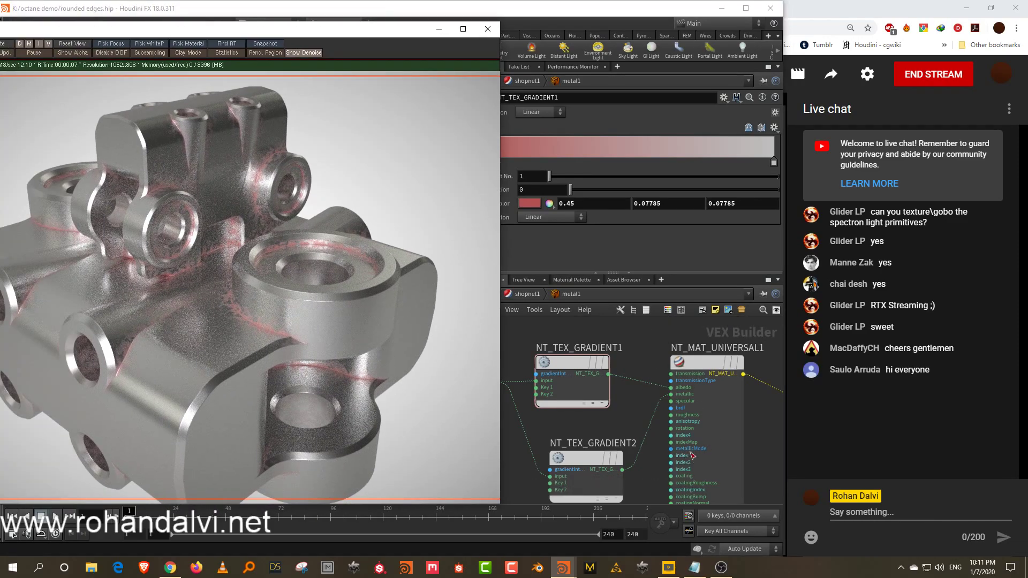
pyautogui.moveTo(522, 383); pyautogui.dragTo(634, 376, button='middle')
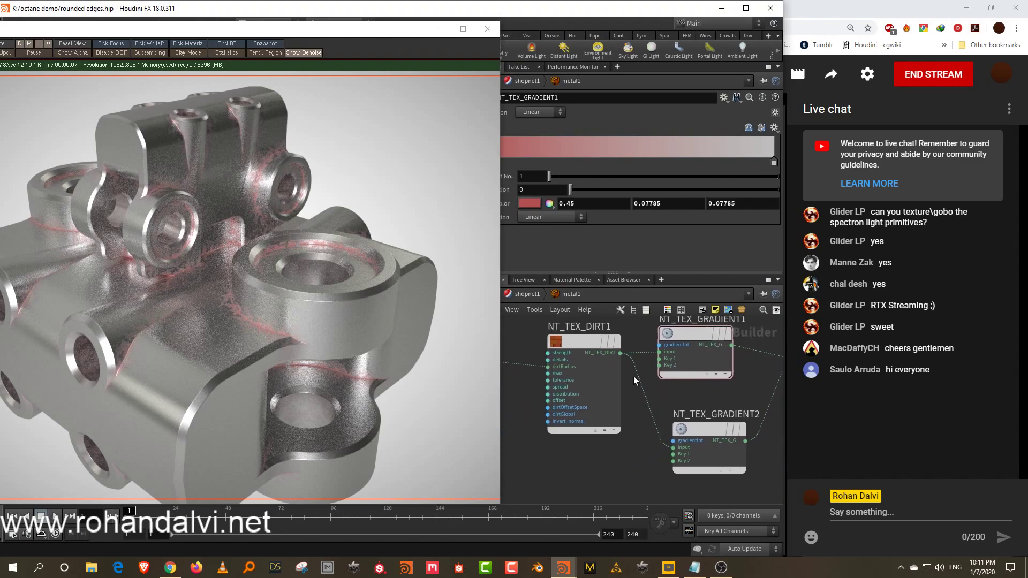
pyautogui.moveTo(589, 341); pyautogui.dragTo(504, 375, button='middle')
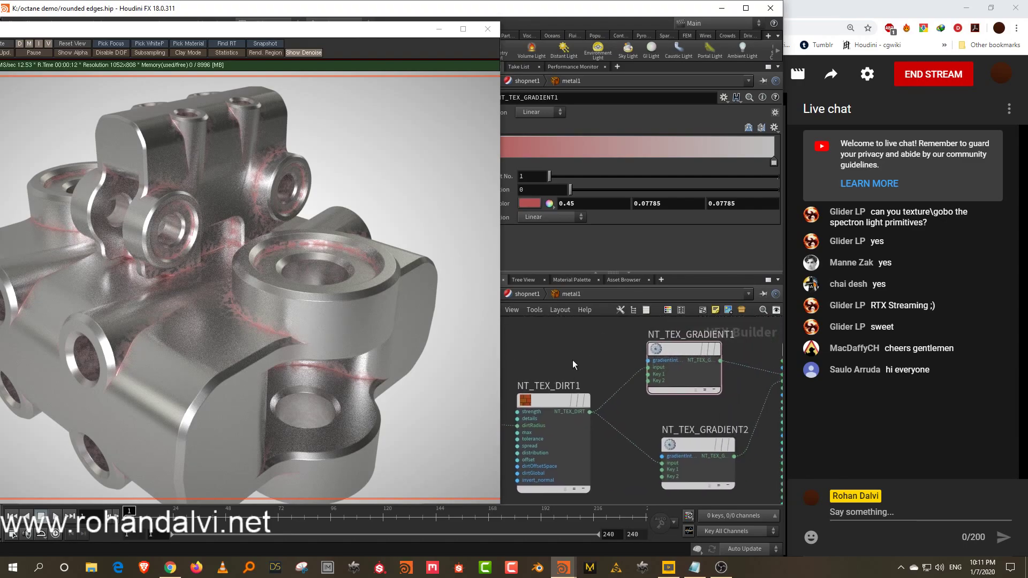
pyautogui.click(538, 431)
pyautogui.click(586, 279)
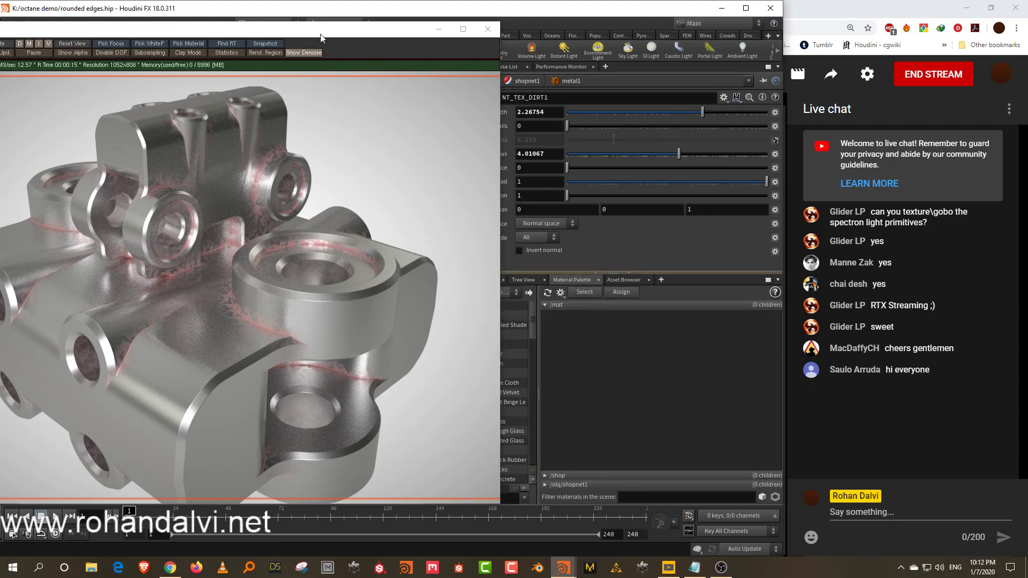
pyautogui.moveTo(362, 36); pyautogui.dragTo(279, 47)
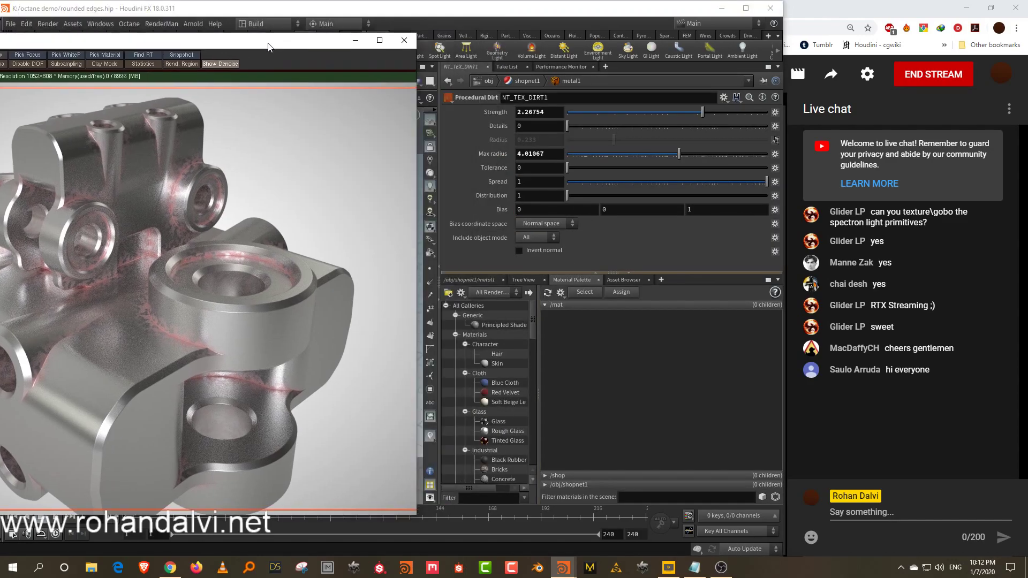
pyautogui.click(464, 280)
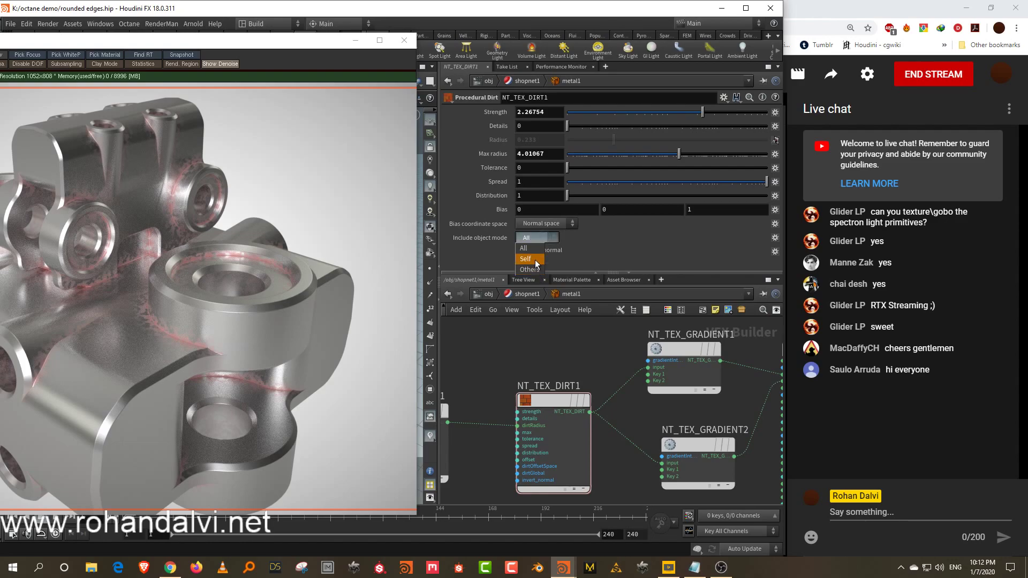
pyautogui.click(535, 257)
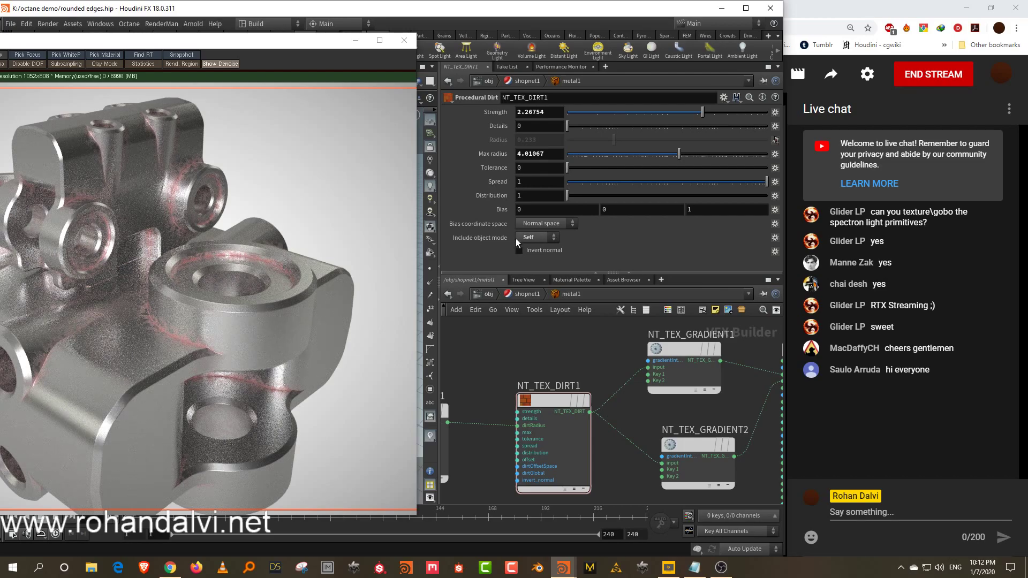
# Step: Compare NT_TEX_DIRT1's include object modes in the render by switching to Others, back to Self, and to Others again
pyautogui.click(530, 270)
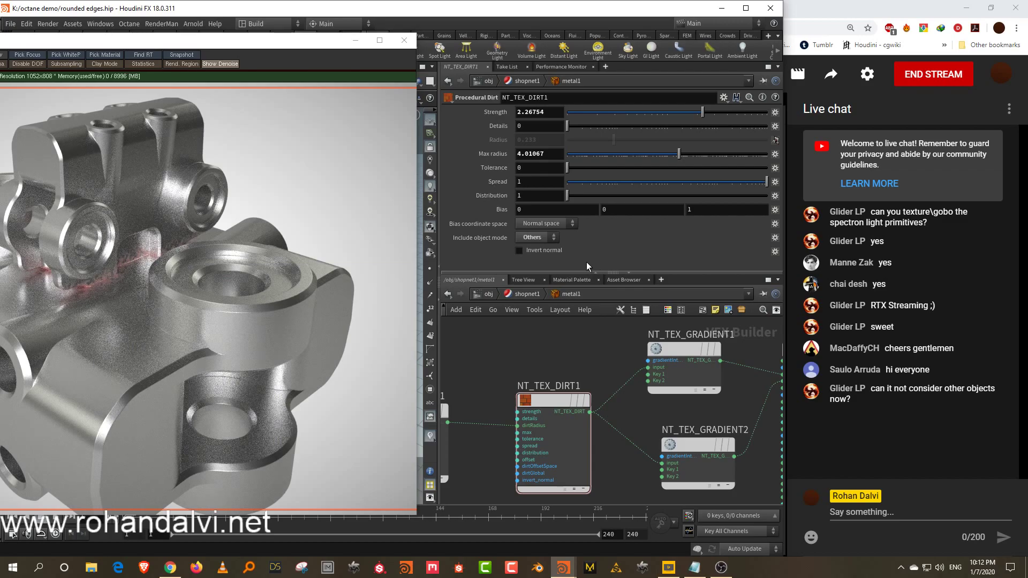
pyautogui.click(547, 239)
pyautogui.click(540, 240)
pyautogui.click(537, 249)
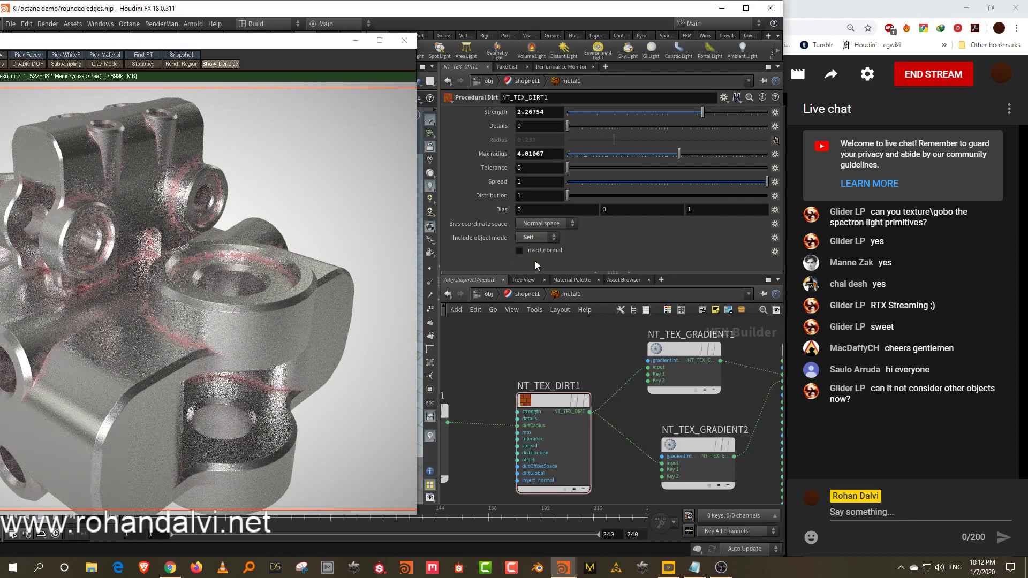
pyautogui.click(538, 238)
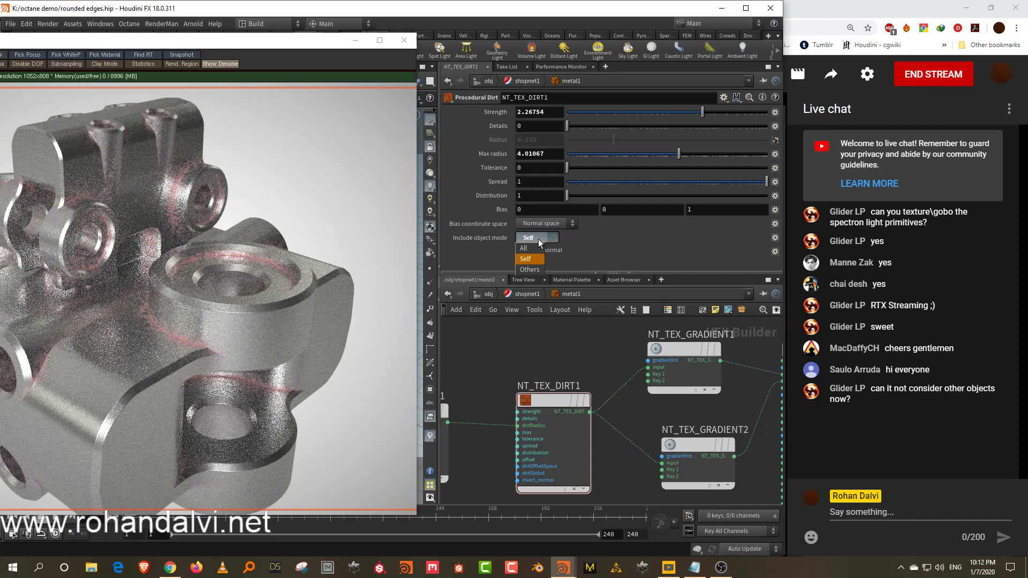
pyautogui.click(537, 270)
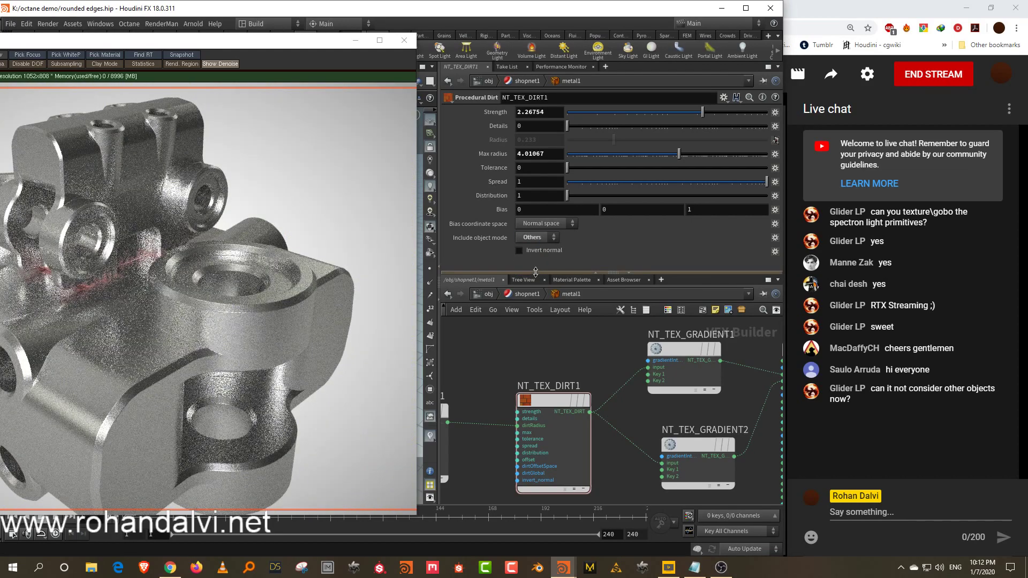
# Step: Enlarge the network editor and move NT_TEX_NOISE1 and NT_TEX_DIRT1 together to a higher position in the graph
pyautogui.moveTo(547, 274); pyautogui.dragTo(542, 204)
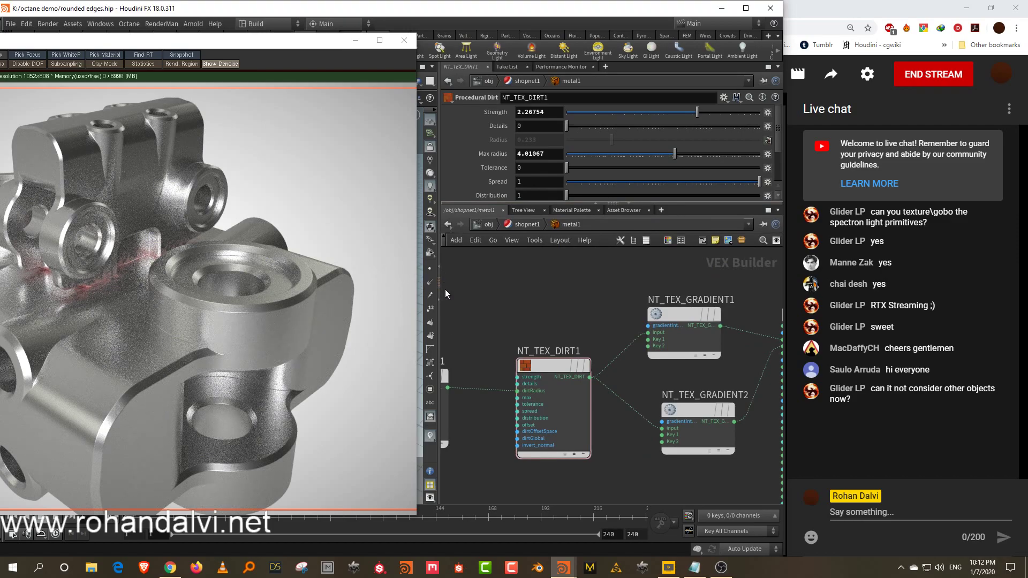
pyautogui.moveTo(528, 308); pyautogui.dragTo(635, 296, button='middle')
pyautogui.scroll(-2, 596, 303)
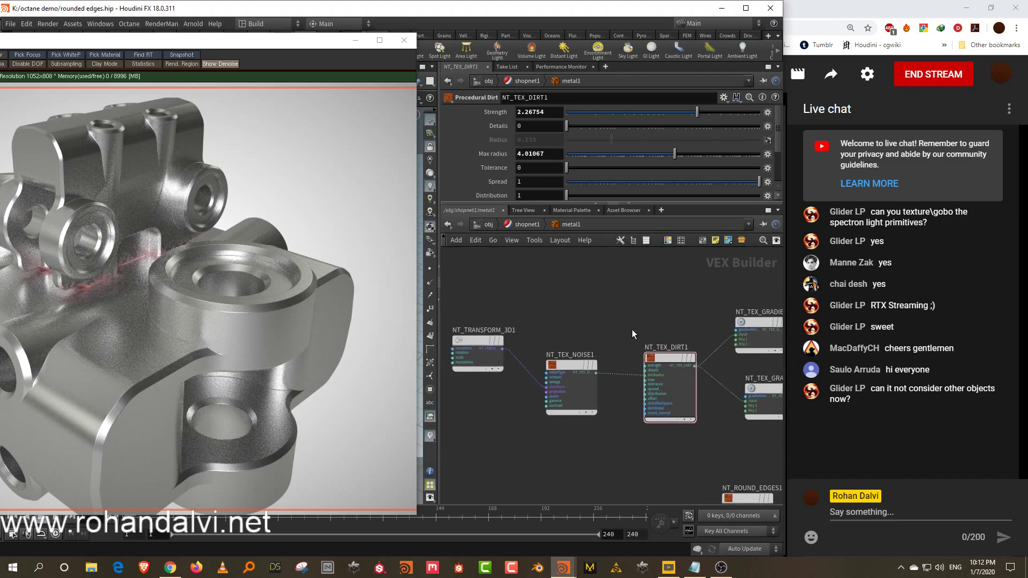
pyautogui.moveTo(535, 326); pyautogui.dragTo(679, 429)
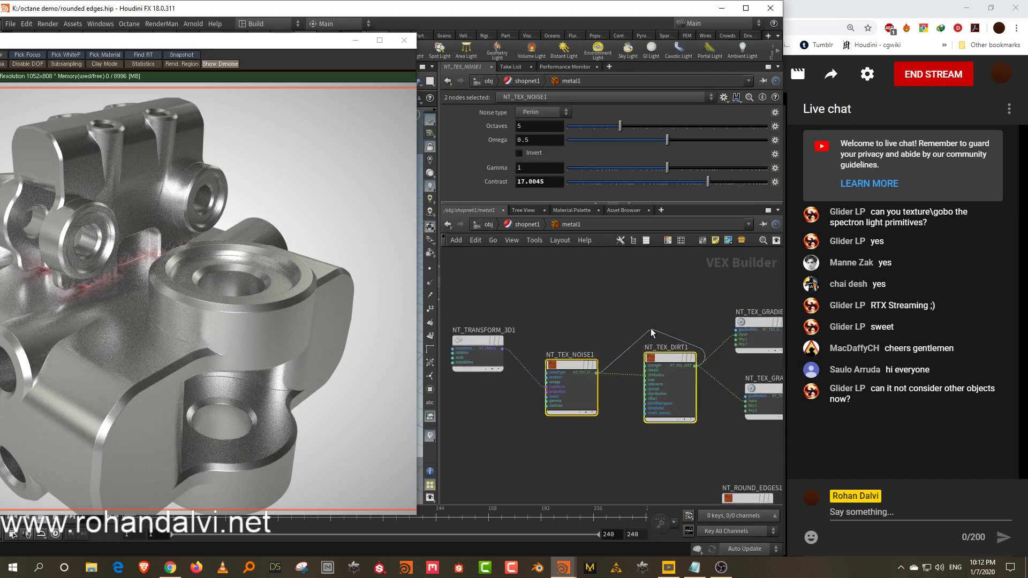
pyautogui.moveTo(659, 356); pyautogui.dragTo(644, 320)
# Step: Spread out the node layout by raising NT_TEX_GRADIENT1 and NT_TEX_DIRT1 and lowering NT_TEX_GRADIENT2
pyautogui.moveTo(701, 405); pyautogui.dragTo(609, 405, button='middle')
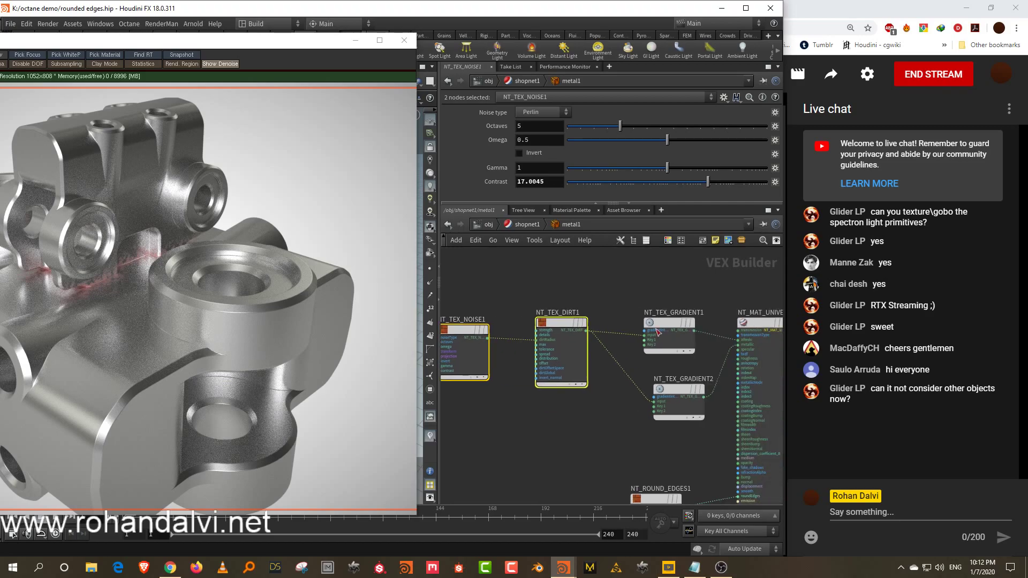
pyautogui.moveTo(649, 283); pyautogui.dragTo(649, 380)
pyautogui.click(556, 414)
pyautogui.click(581, 325)
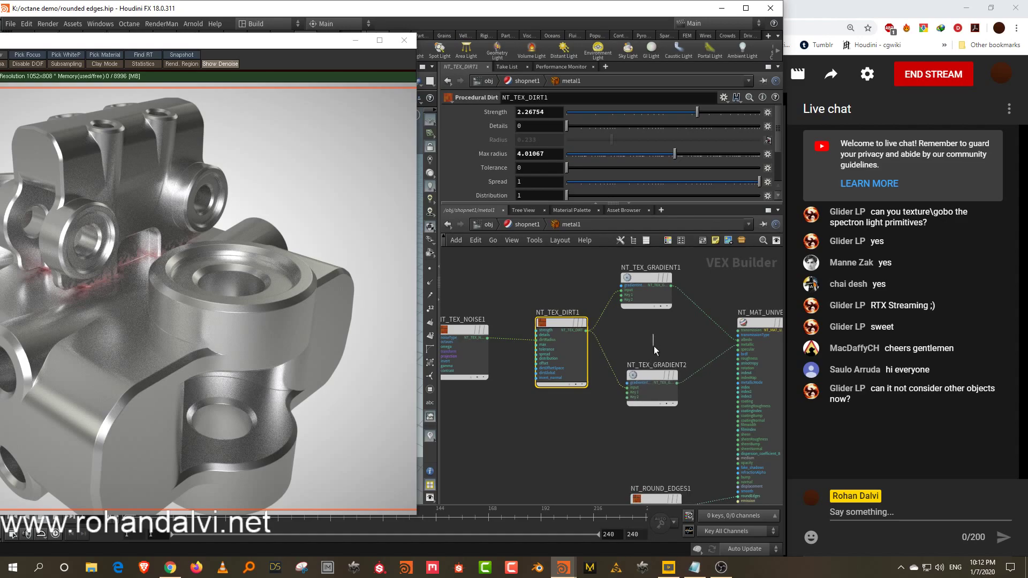
pyautogui.moveTo(640, 276); pyautogui.dragTo(645, 262)
pyautogui.moveTo(644, 332); pyautogui.dragTo(657, 333, button='middle')
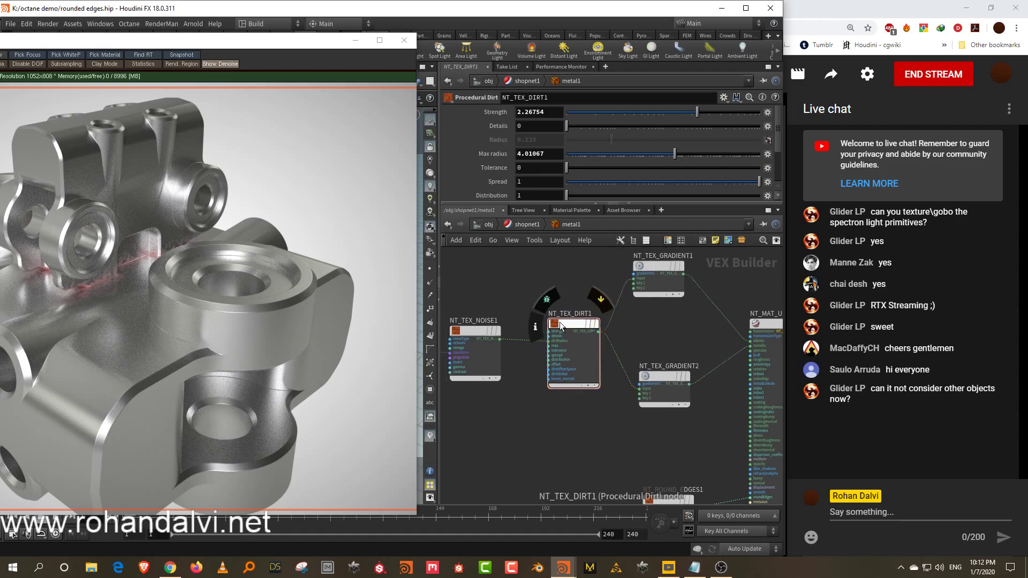
pyautogui.moveTo(581, 325); pyautogui.dragTo(578, 302)
pyautogui.moveTo(665, 378); pyautogui.dragTo(669, 406)
# Step: Duplicate NT_TEX_DIRT1 with its noise input and place the copy below the original
pyautogui.moveTo(558, 402); pyautogui.dragTo(577, 359)
pyautogui.hotkey('ctrl', 'c')
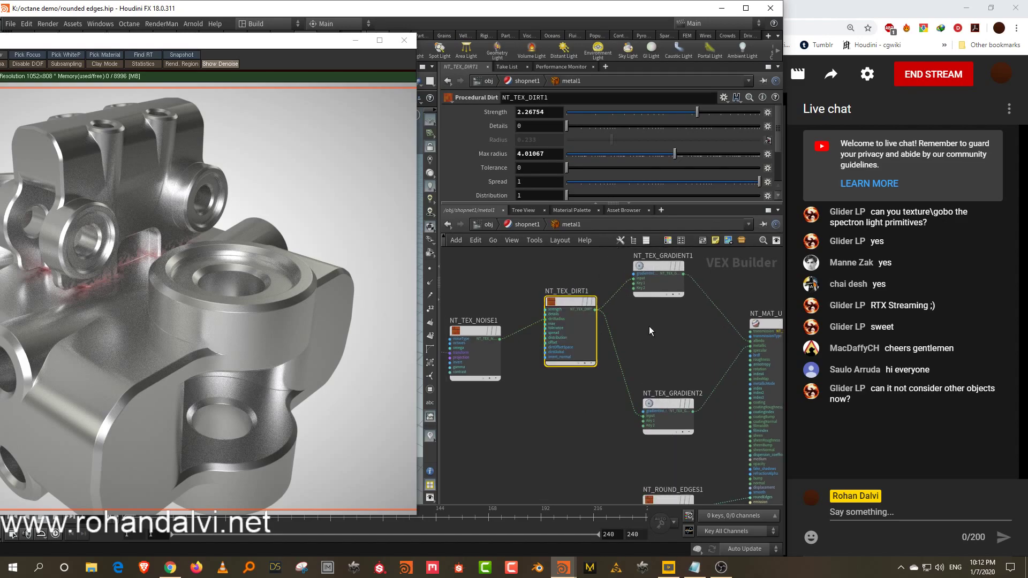
pyautogui.hotkey('ctrl', 'v')
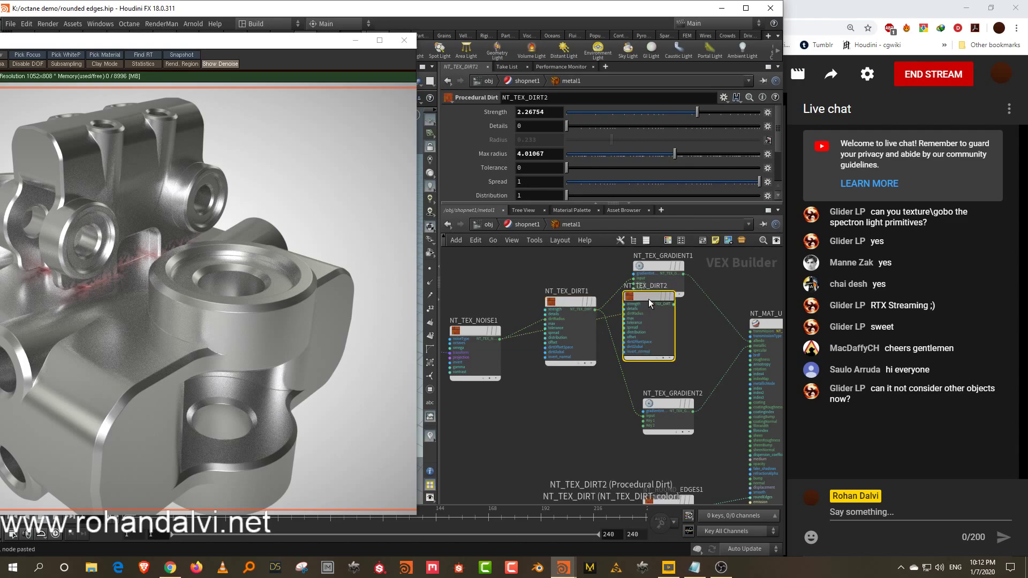
pyautogui.moveTo(649, 331); pyautogui.dragTo(566, 445)
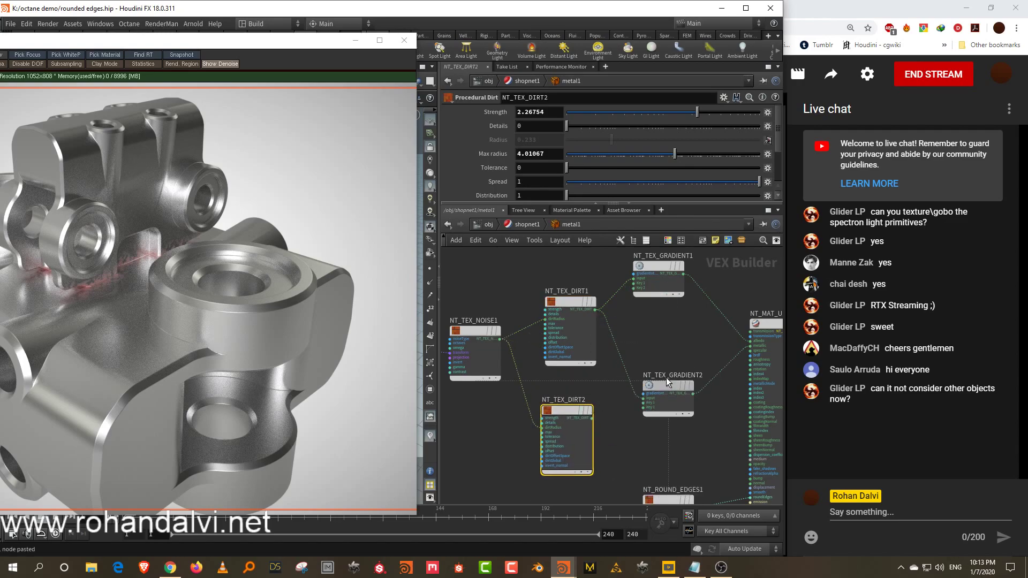
# Step: Add a Tool Gradient node beside NT_TEX_DIRT2 and connect the dirt output to the gradient's input
pyautogui.click(658, 424)
pyautogui.press('Tab')
pyautogui.write('gr')
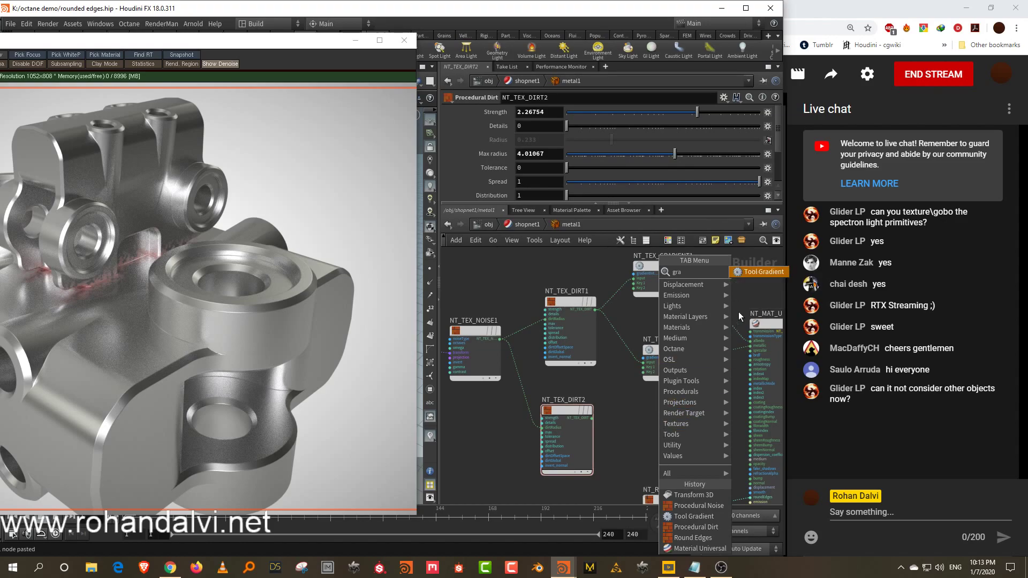
pyautogui.click(764, 304)
pyautogui.click(663, 437)
pyautogui.scroll(2, 663, 436)
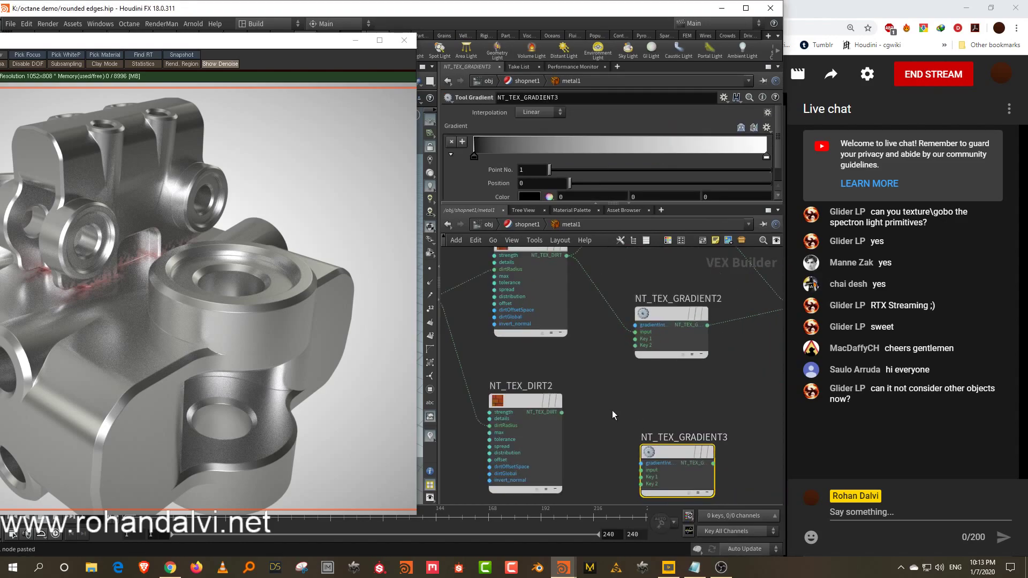
pyautogui.moveTo(559, 412); pyautogui.dragTo(641, 470)
# Step: Change NT_TEX_GRADIENT3's start point to a bright blue with hue 218, saturation 1 and value about 0.92
pyautogui.doubleClick(474, 158)
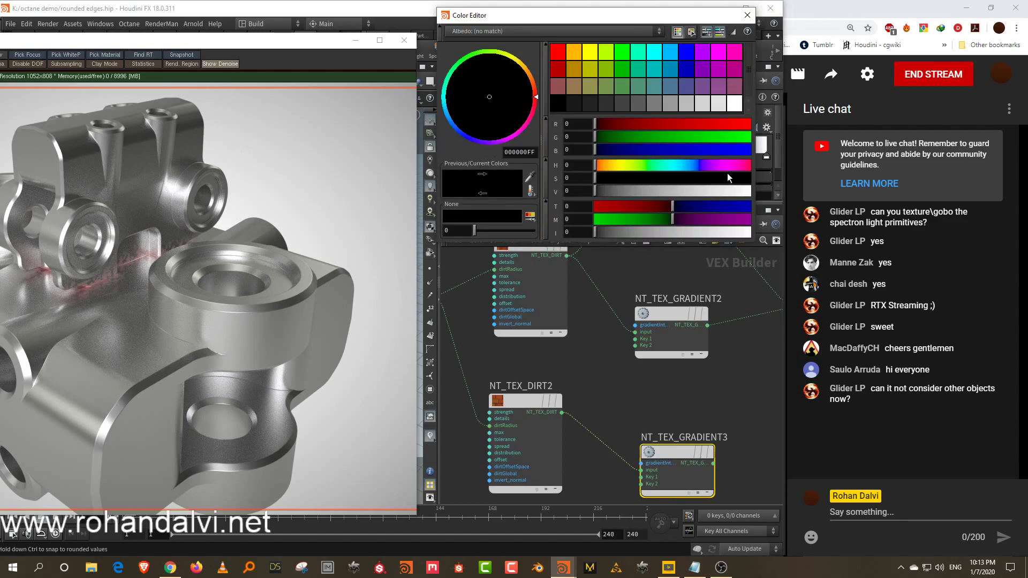
pyautogui.click(689, 164)
pyautogui.moveTo(740, 179); pyautogui.dragTo(778, 181)
pyautogui.click(745, 191)
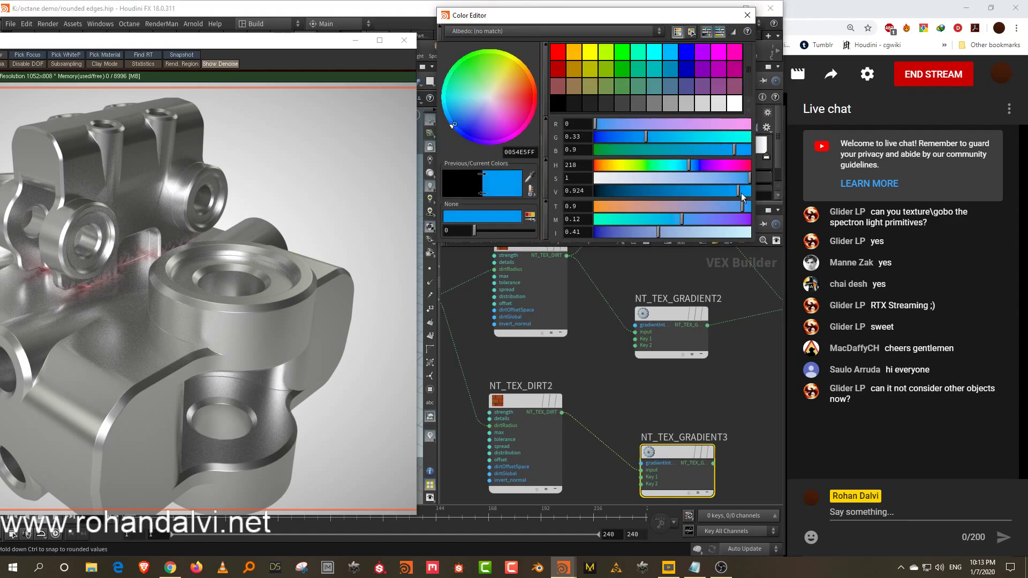
pyautogui.click(748, 15)
# Step: Set the include object mode to Self on NT_TEX_DIRT1 and to Others on NT_TEX_DIRT2
pyautogui.click(559, 316)
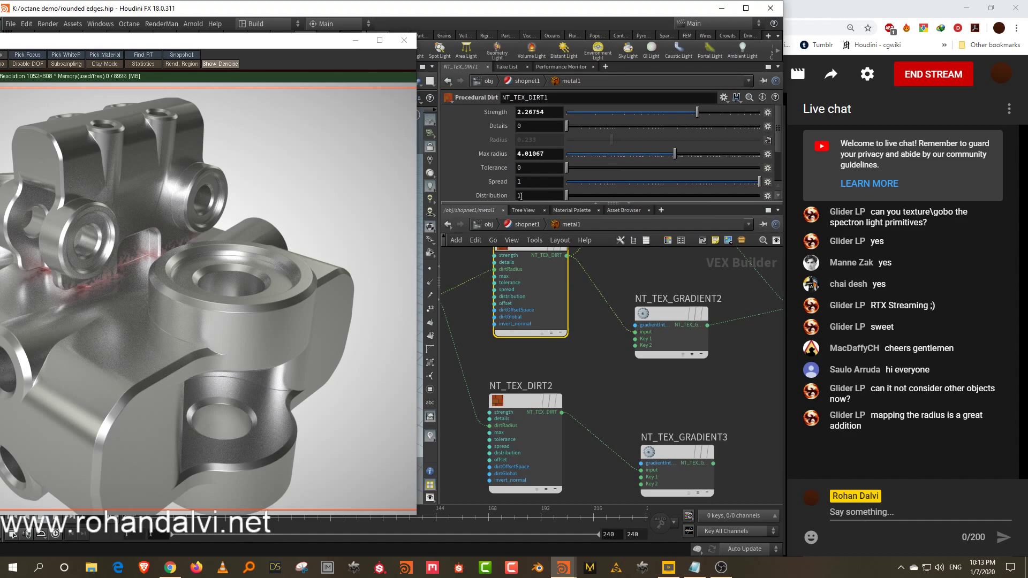
pyautogui.moveTo(522, 203); pyautogui.dragTo(537, 268)
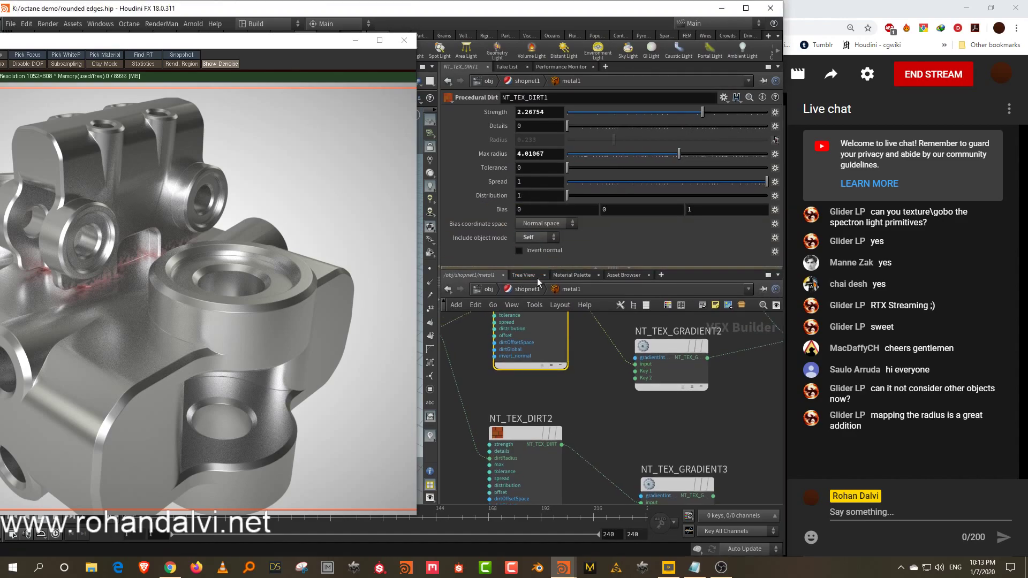
pyautogui.click(528, 433)
pyautogui.click(538, 237)
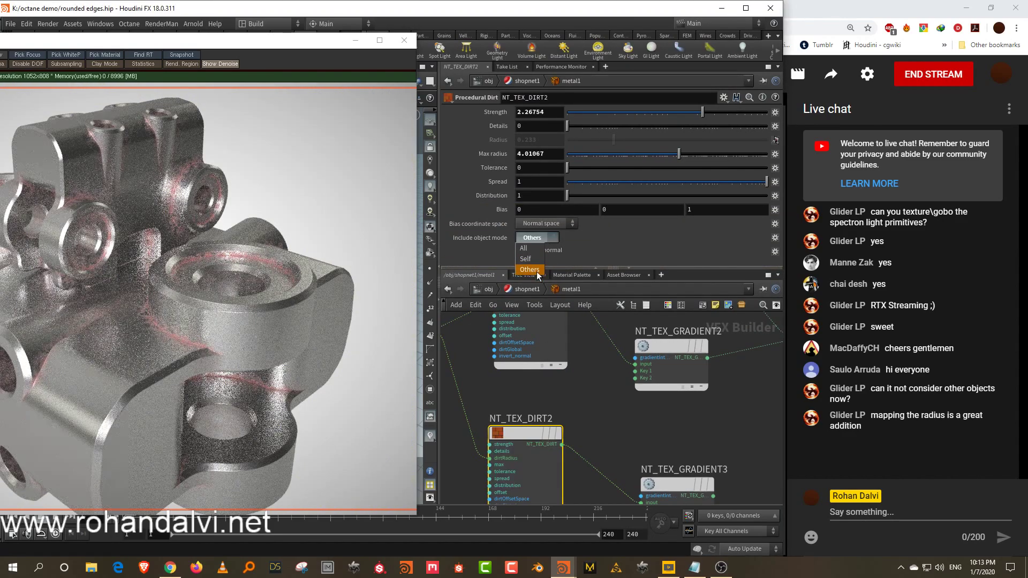
pyautogui.click(536, 271)
# Step: Try NT_TEX_GRADIENT3 as the albedo input of NT_MAT_UNIVERSAL1, then reconnect NT_TEX_GRADIENT1 to albedo
pyautogui.moveTo(659, 438); pyautogui.dragTo(583, 419, button='middle')
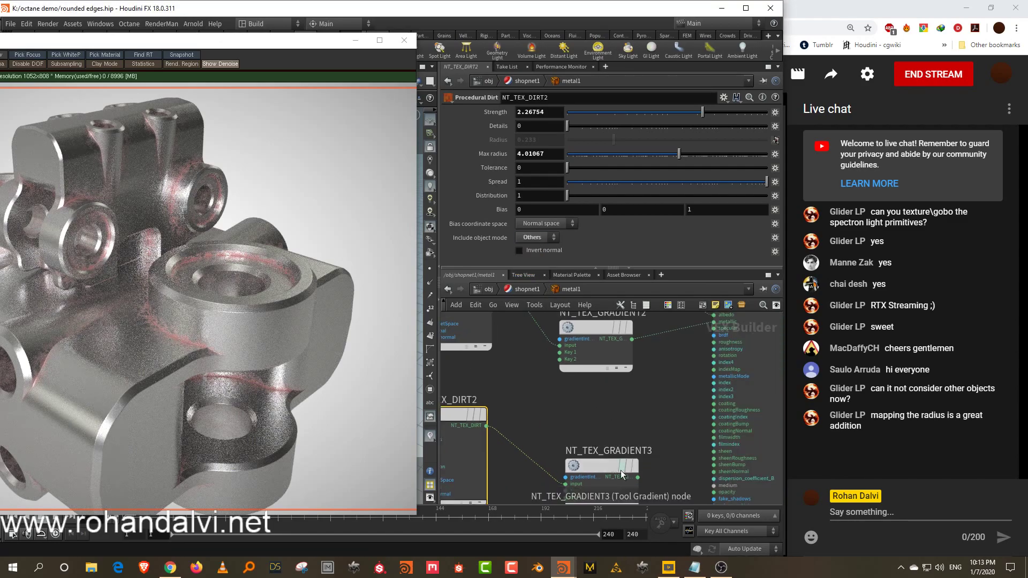
pyautogui.click(637, 477)
pyautogui.moveTo(692, 401); pyautogui.dragTo(671, 470, button='middle')
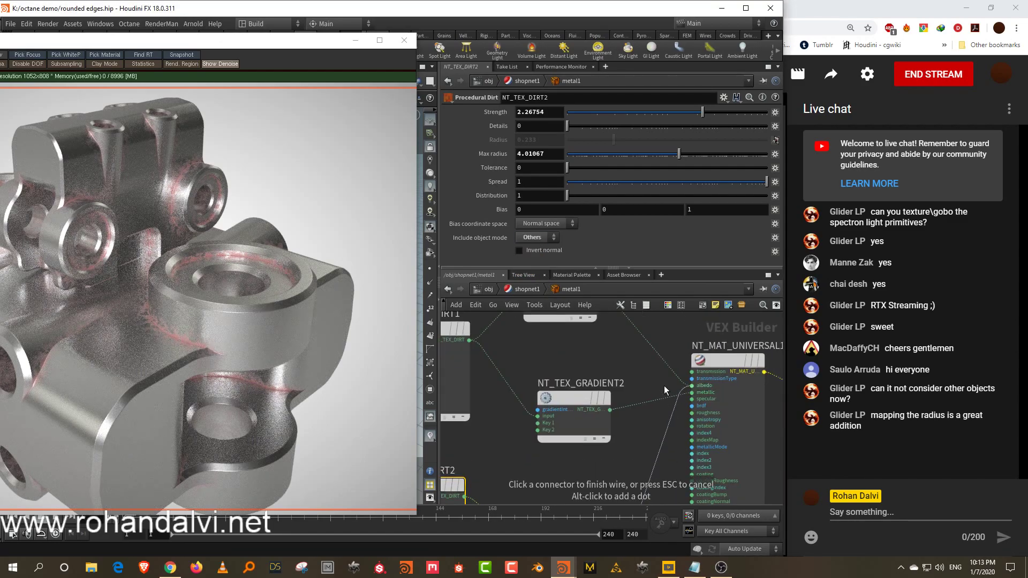
pyautogui.click(664, 385)
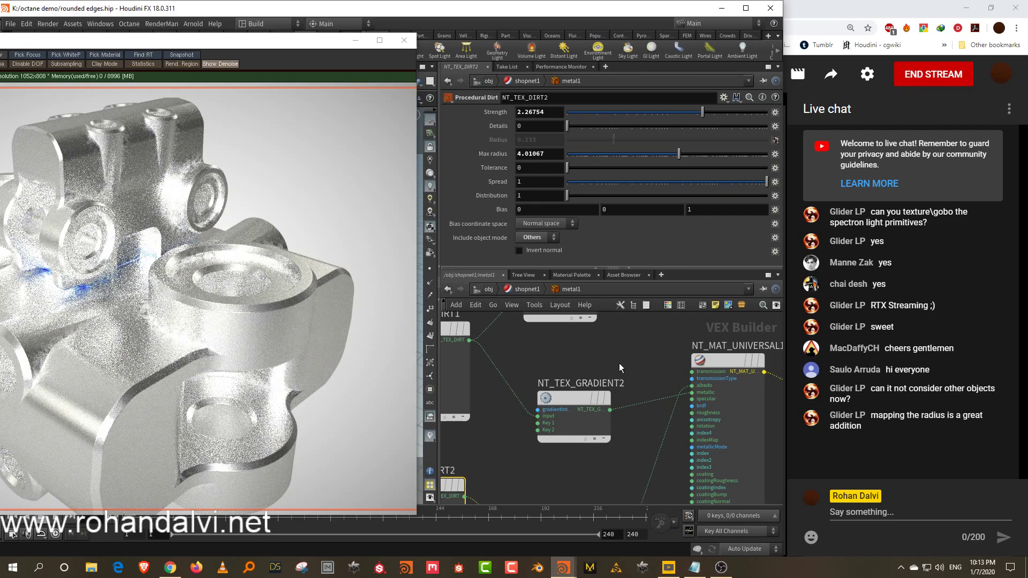
pyautogui.moveTo(619, 363); pyautogui.dragTo(605, 412, button='middle')
pyautogui.click(582, 338)
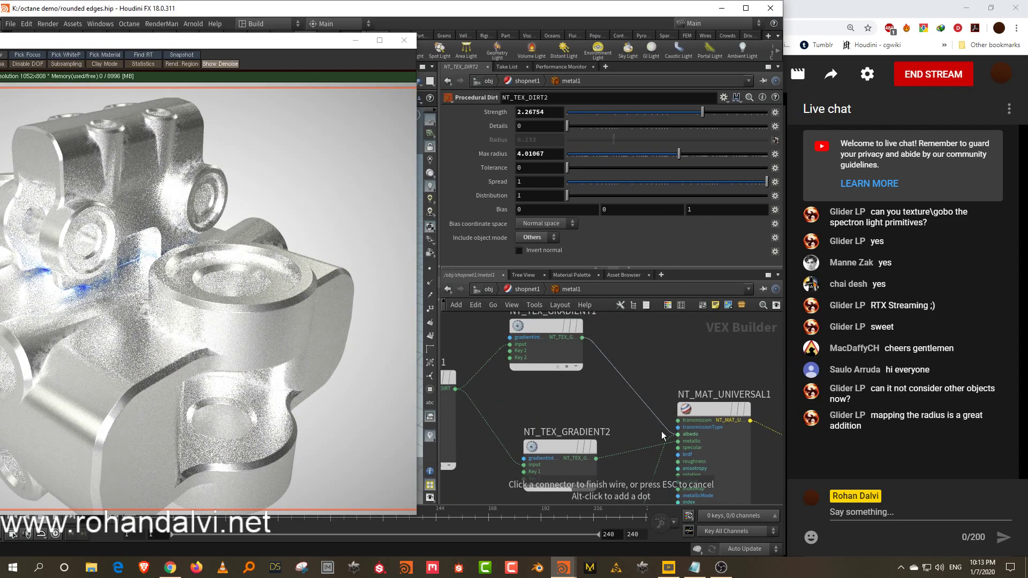
pyautogui.click(661, 431)
# Step: Insert a Tool Multiply Texture node into the connection between NT_TEX_GRADIENT1 and the material's albedo input
pyautogui.moveTo(599, 417); pyautogui.dragTo(615, 358, button='middle')
pyautogui.press('Tab')
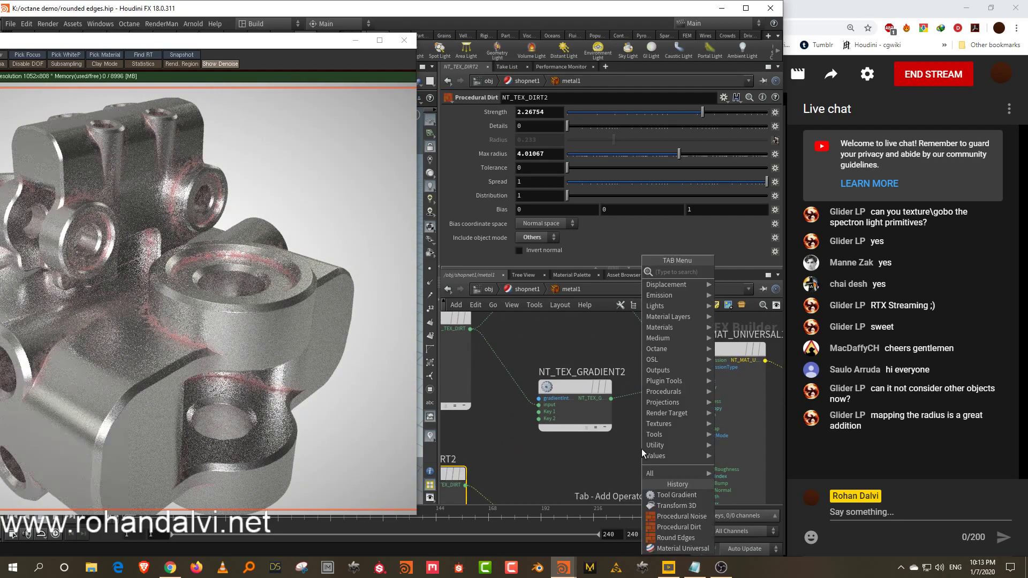
pyautogui.write('mu')
pyautogui.click(738, 274)
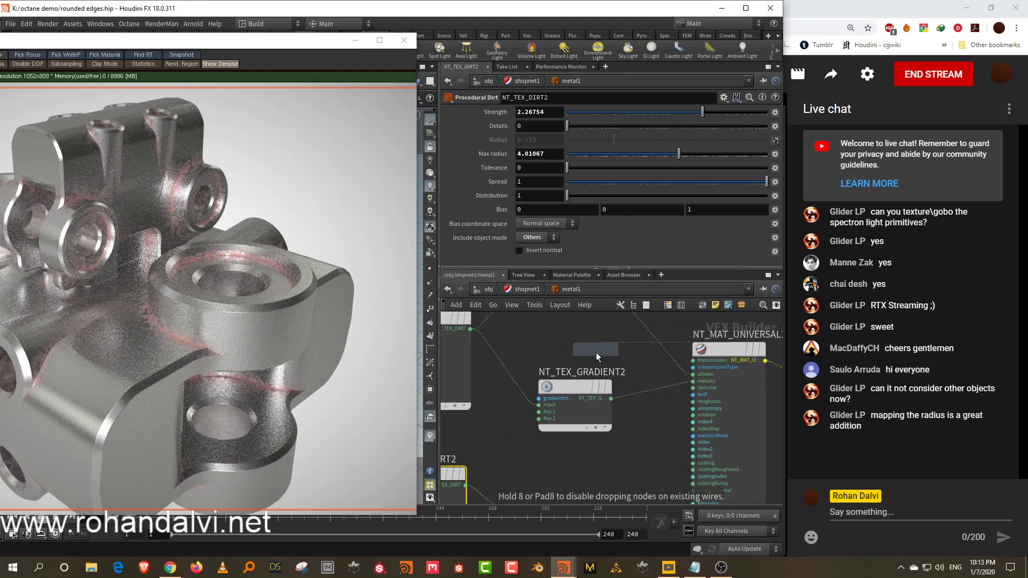
pyautogui.moveTo(593, 357); pyautogui.dragTo(578, 398, button='middle')
pyautogui.click(633, 364)
pyautogui.moveTo(630, 364); pyautogui.dragTo(630, 375)
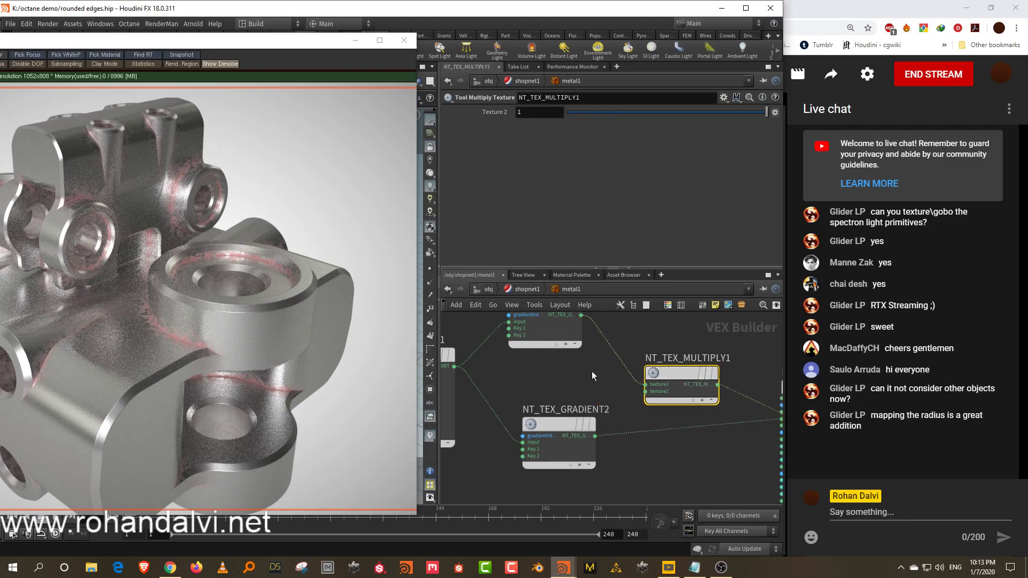
# Step: Connect the output of NT_TEX_GRADIENT3 to the texture2 input of NT_TEX_MULTIPLY1
pyautogui.moveTo(636, 469); pyautogui.dragTo(603, 450, button='middle')
pyautogui.click(590, 487)
pyautogui.click(615, 360)
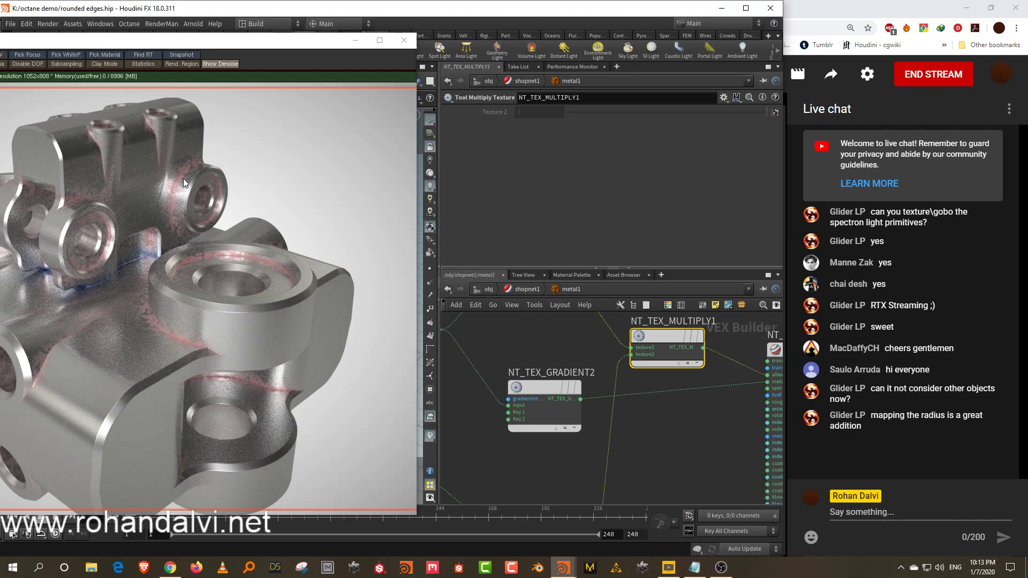
# Step: Set the first color of NT_TEX_GRADIENT3 to green (0, 0.782, 0.169433) and move the node up beside NT_TEX_DIRT2
pyautogui.moveTo(568, 467); pyautogui.dragTo(589, 376, button='middle')
pyautogui.click(587, 466)
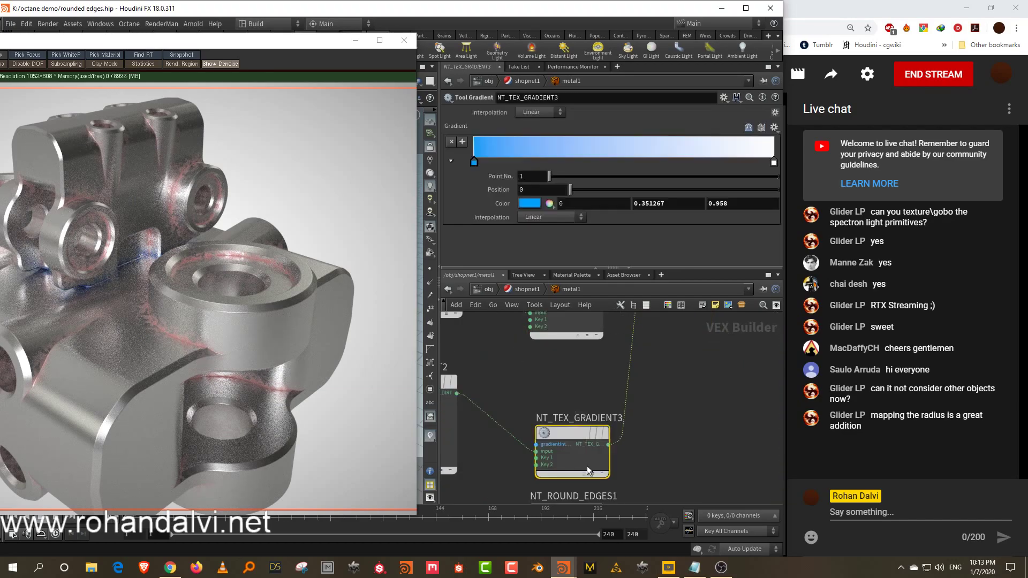
pyautogui.doubleClick(474, 162)
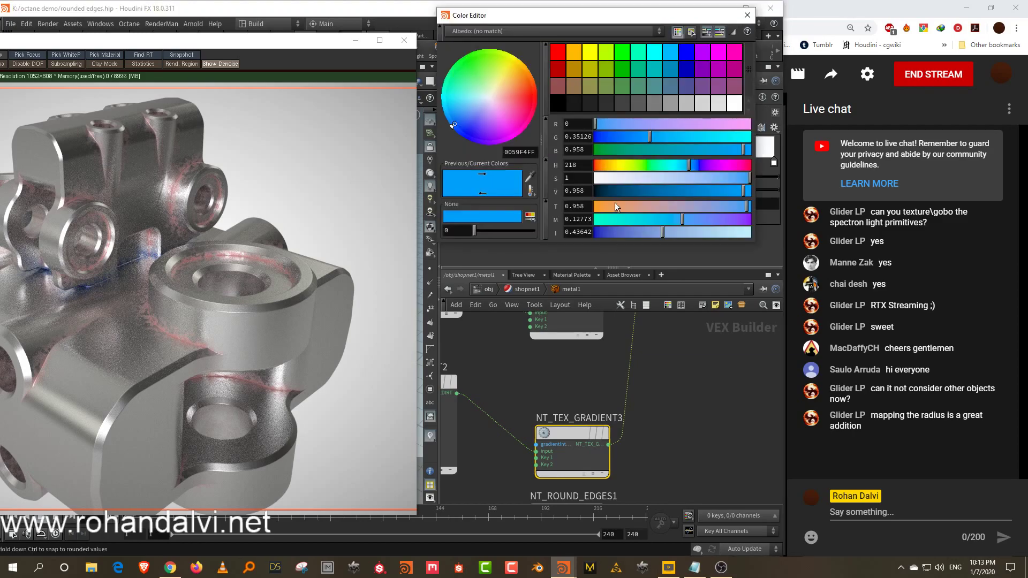
pyautogui.click(653, 166)
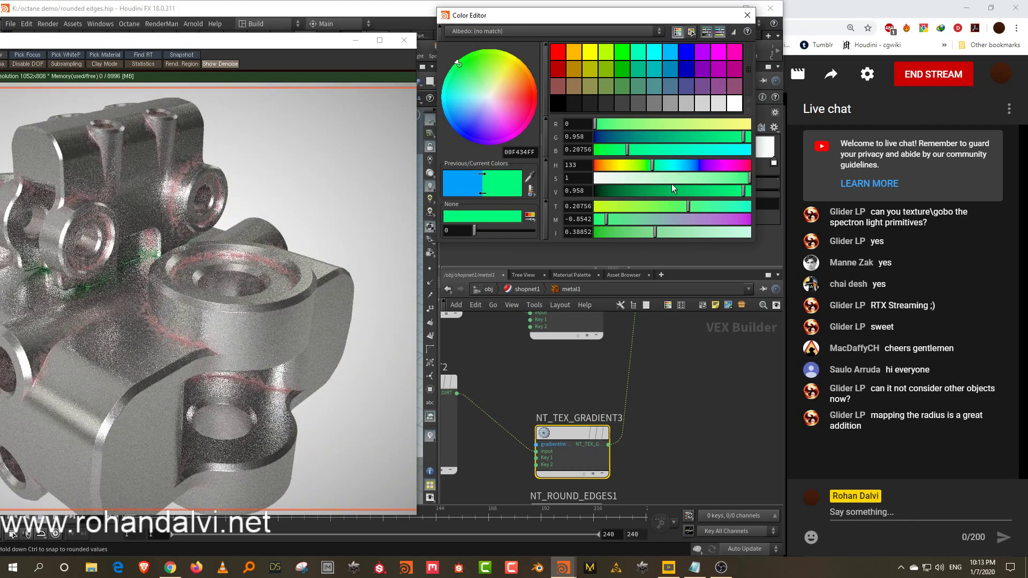
pyautogui.moveTo(669, 191); pyautogui.dragTo(717, 191)
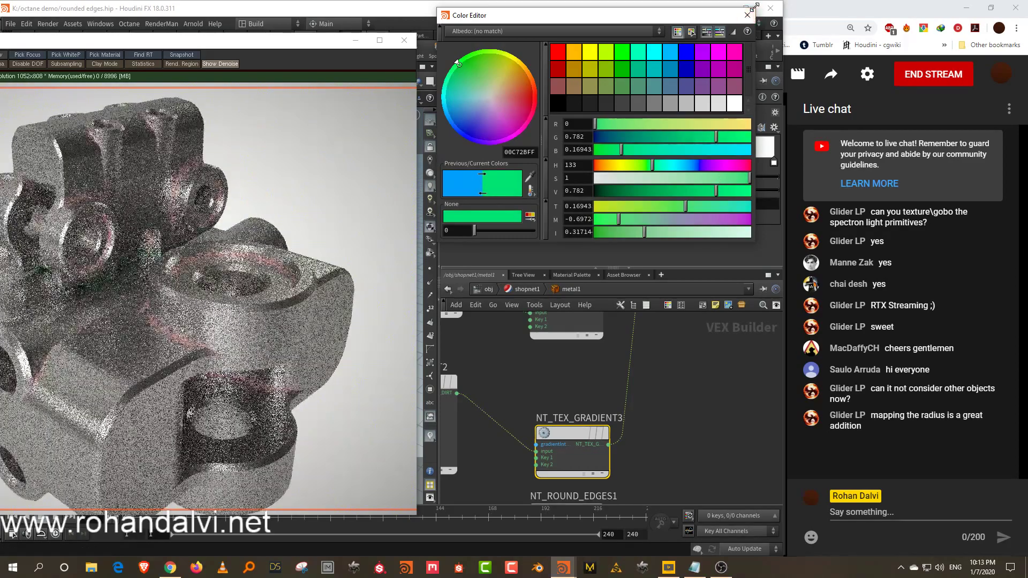
pyautogui.click(748, 15)
pyautogui.scroll(-3, 693, 376)
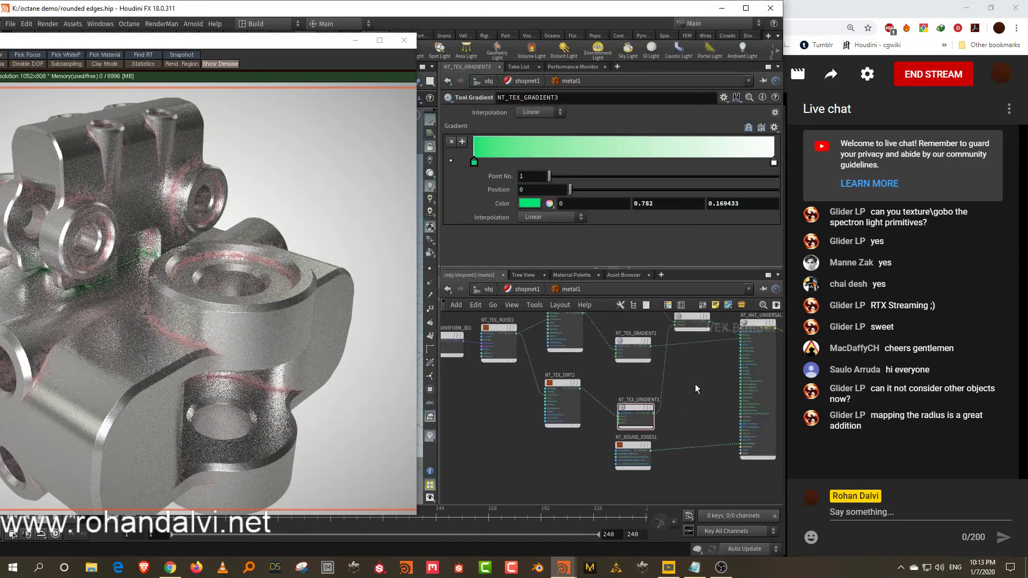
pyautogui.moveTo(632, 406); pyautogui.dragTo(625, 382)
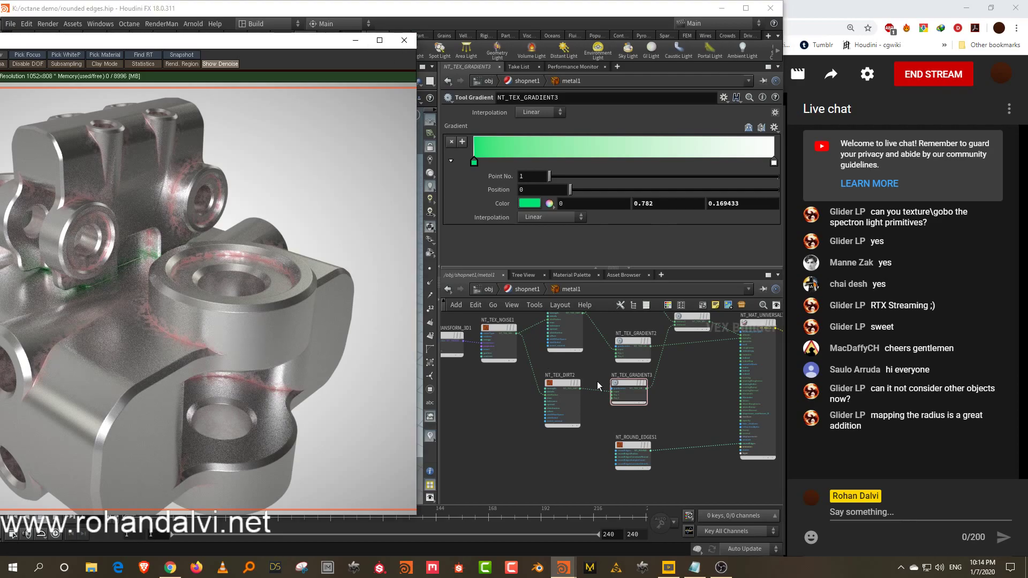
# Step: Raise the strength of NT_TEX_DIRT1 to 7.07727 and its max radius to 27.1842
pyautogui.scroll(3, 596, 375)
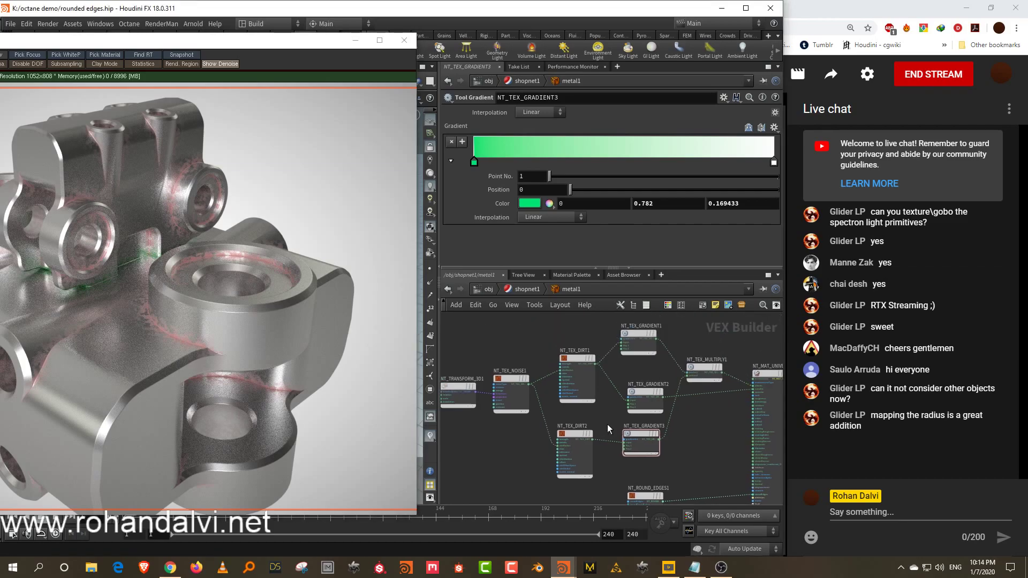
pyautogui.click(566, 364)
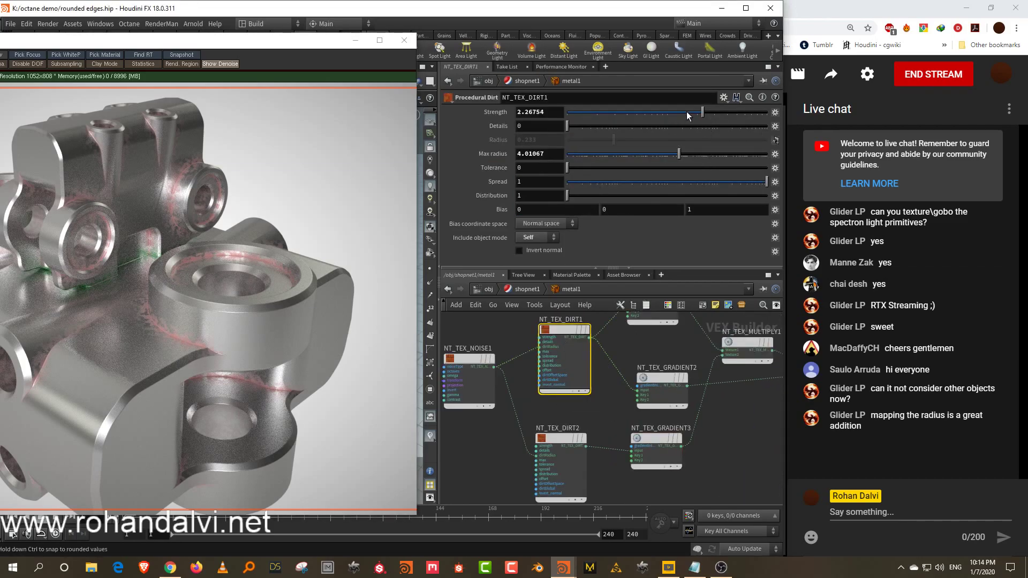
pyautogui.moveTo(703, 110); pyautogui.dragTo(752, 111)
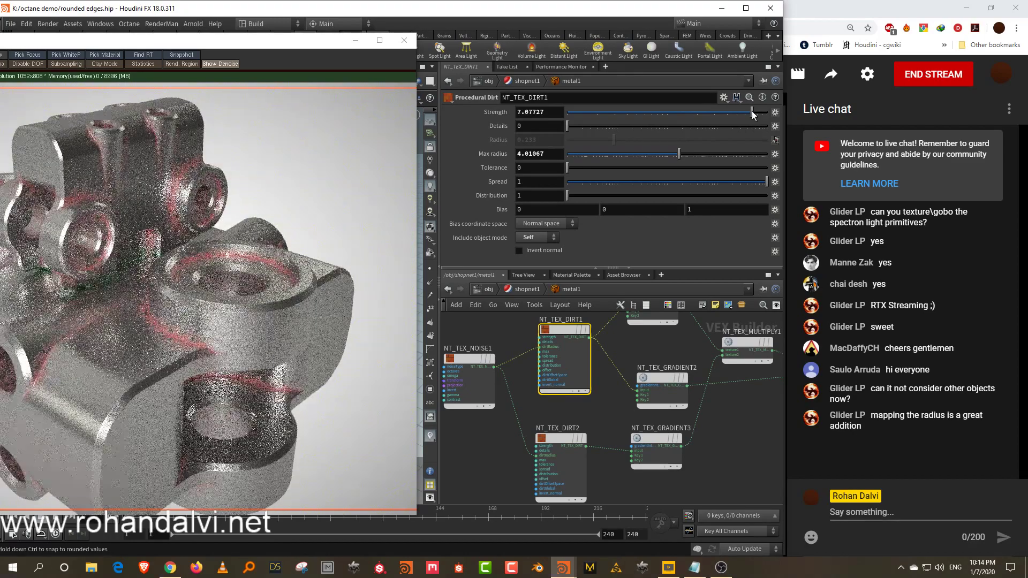
pyautogui.moveTo(679, 154); pyautogui.dragTo(696, 155)
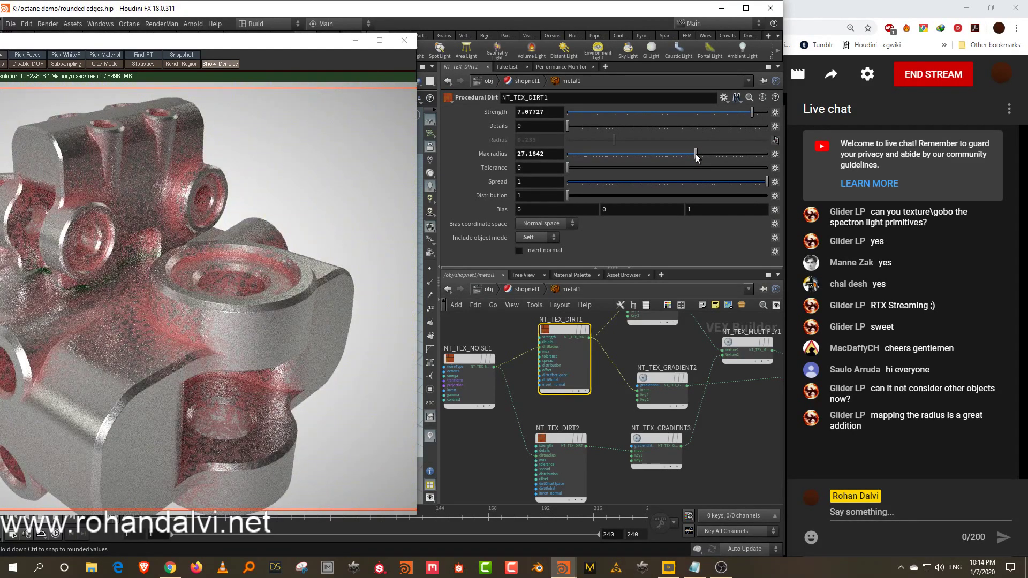
# Step: Cut the connection from NT_TEX_NOISE1 to the radius input of NT_TEX_DIRT1
pyautogui.moveTo(516, 426); pyautogui.dragTo(569, 426, button='middle')
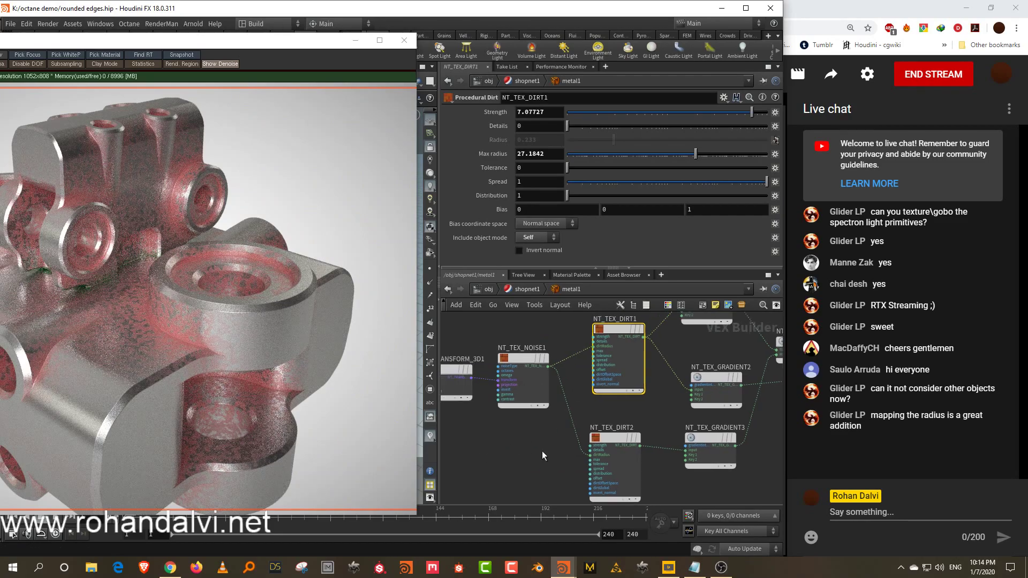
pyautogui.press('y')
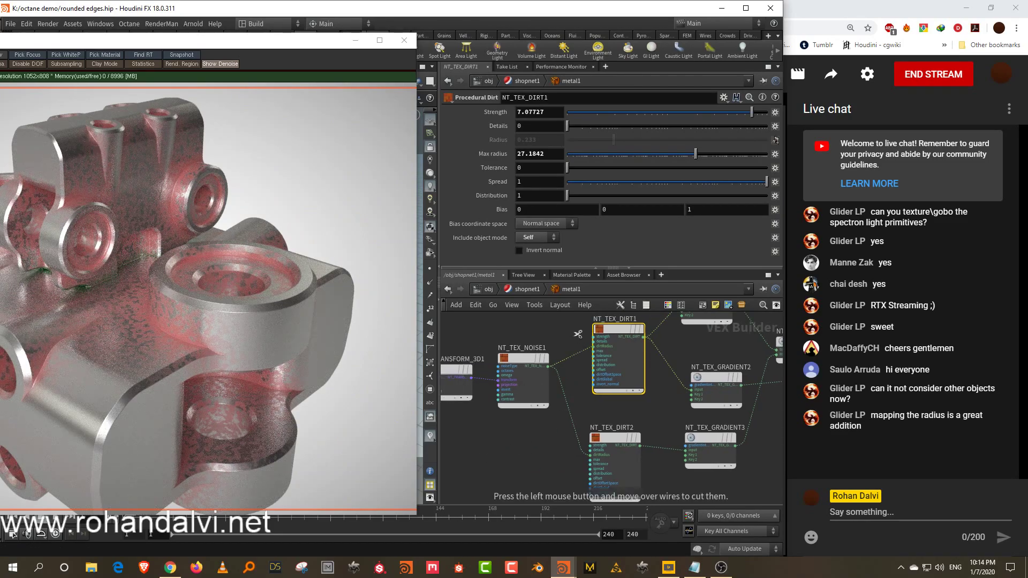
pyautogui.moveTo(573, 332); pyautogui.dragTo(578, 370)
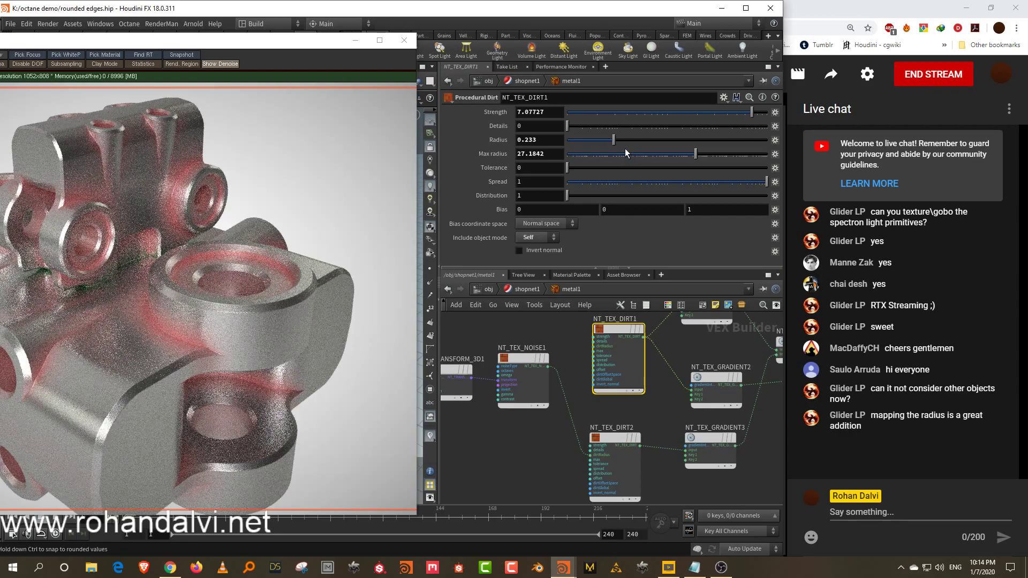
# Step: Set the details of NT_TEX_DIRT1 to 43.1906 and its max radius to 0.0602783
pyautogui.moveTo(609, 129); pyautogui.dragTo(666, 160)
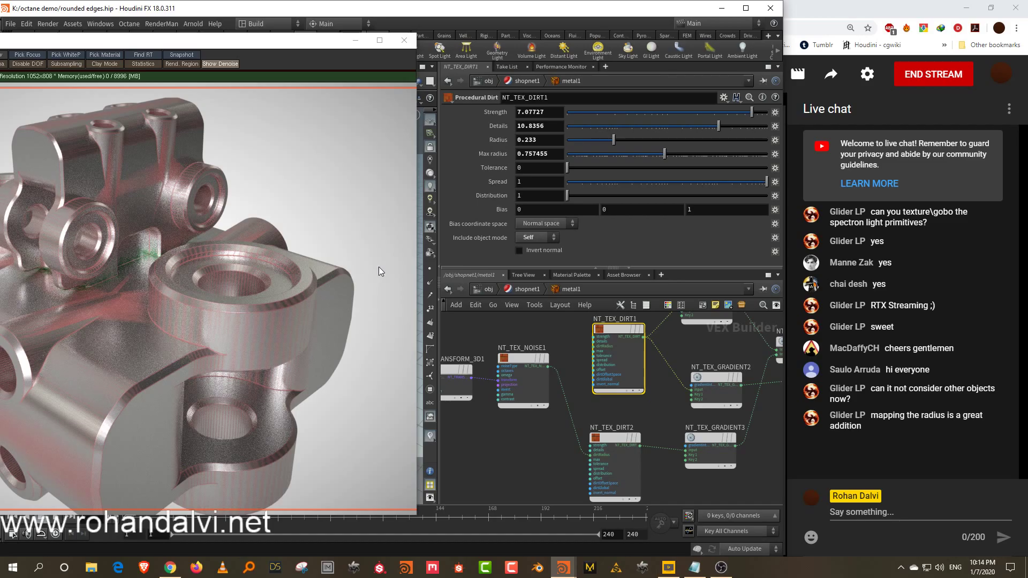
pyautogui.moveTo(719, 126); pyautogui.dragTo(748, 126)
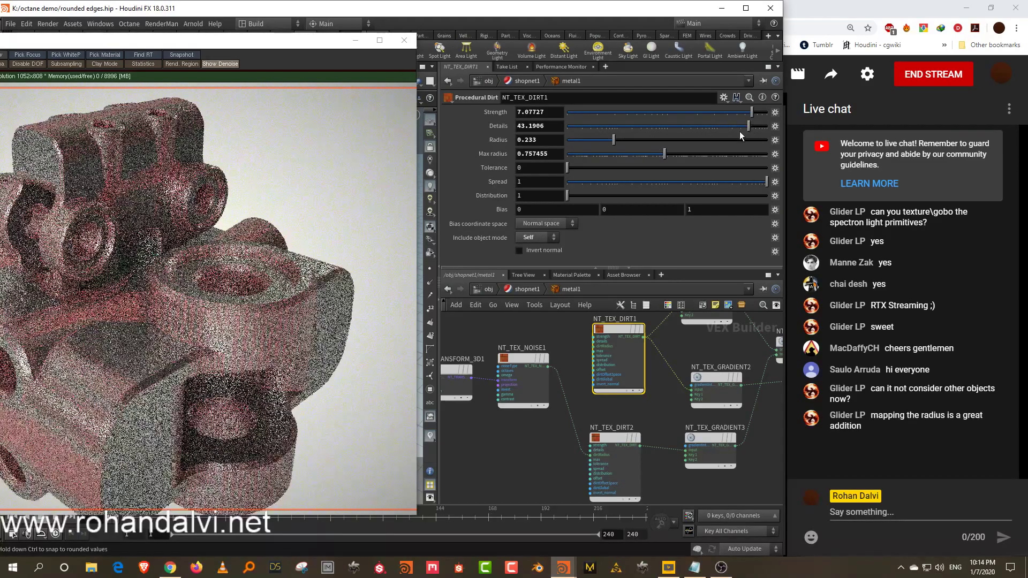
pyautogui.moveTo(676, 155); pyautogui.dragTo(643, 157)
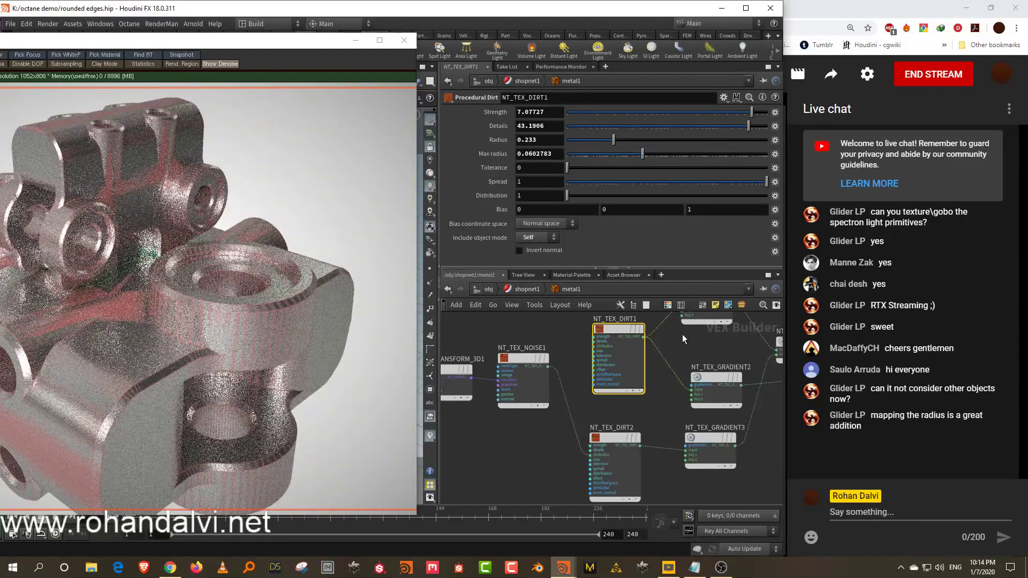
# Step: Darken the first color of NT_TEX_GRADIENT1 to a deep red (0.076, 0.00418, 0.00418)
pyautogui.moveTo(682, 338); pyautogui.dragTo(667, 381, button='middle')
pyautogui.click(703, 338)
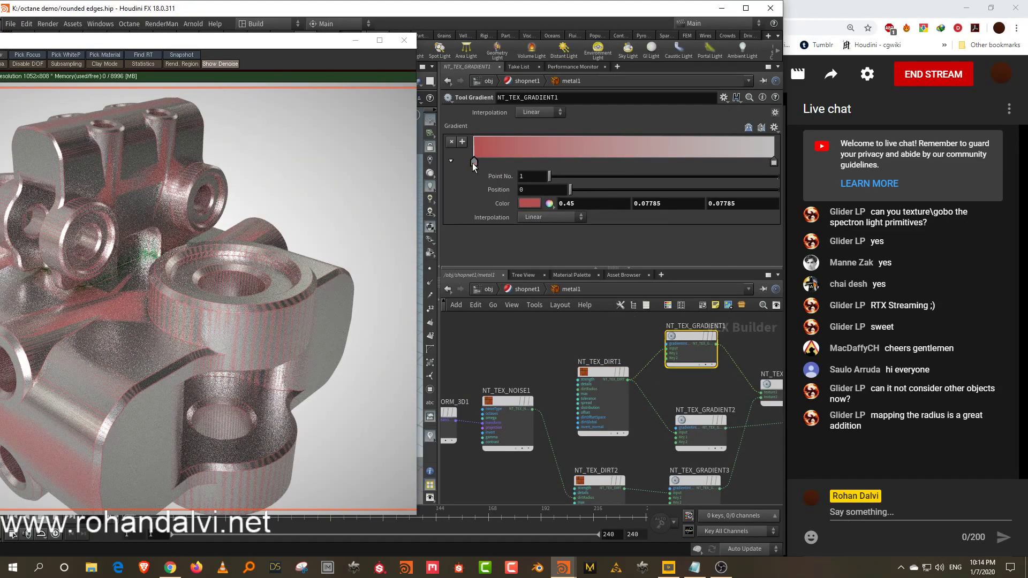
pyautogui.doubleClick(472, 163)
pyautogui.moveTo(612, 190); pyautogui.dragTo(545, 195)
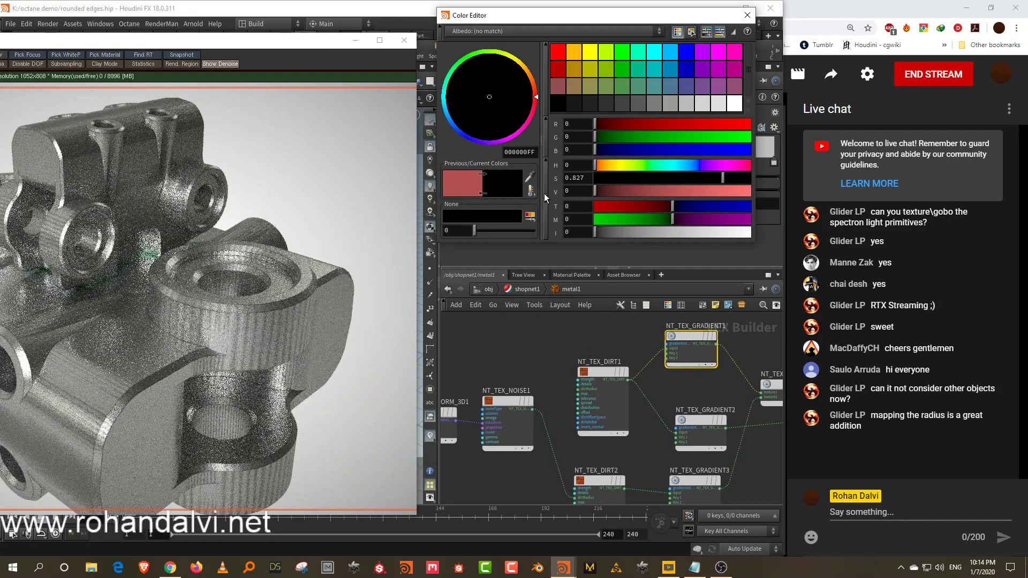
pyautogui.moveTo(722, 178); pyautogui.dragTo(742, 178)
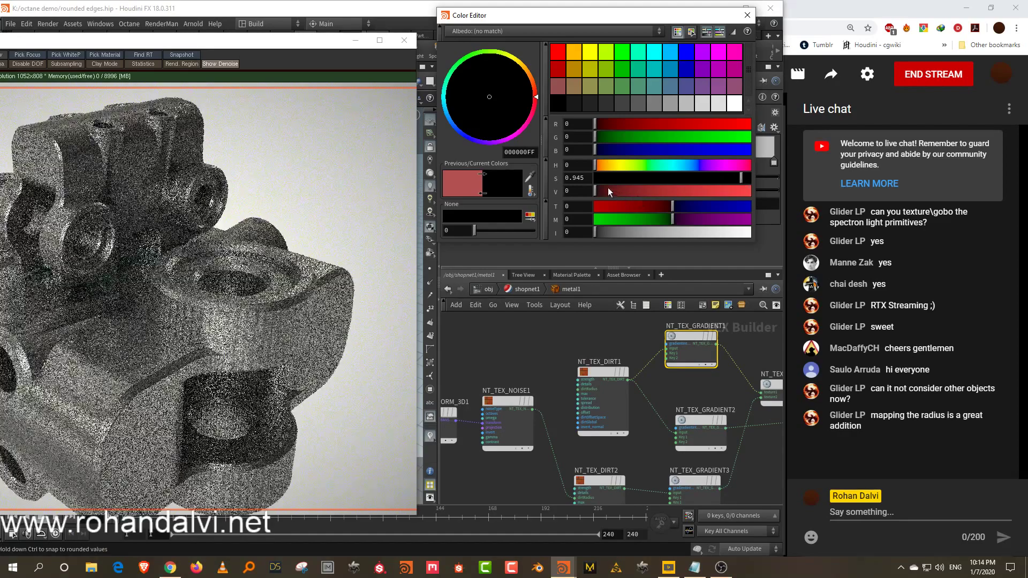
pyautogui.click(609, 191)
pyautogui.click(747, 15)
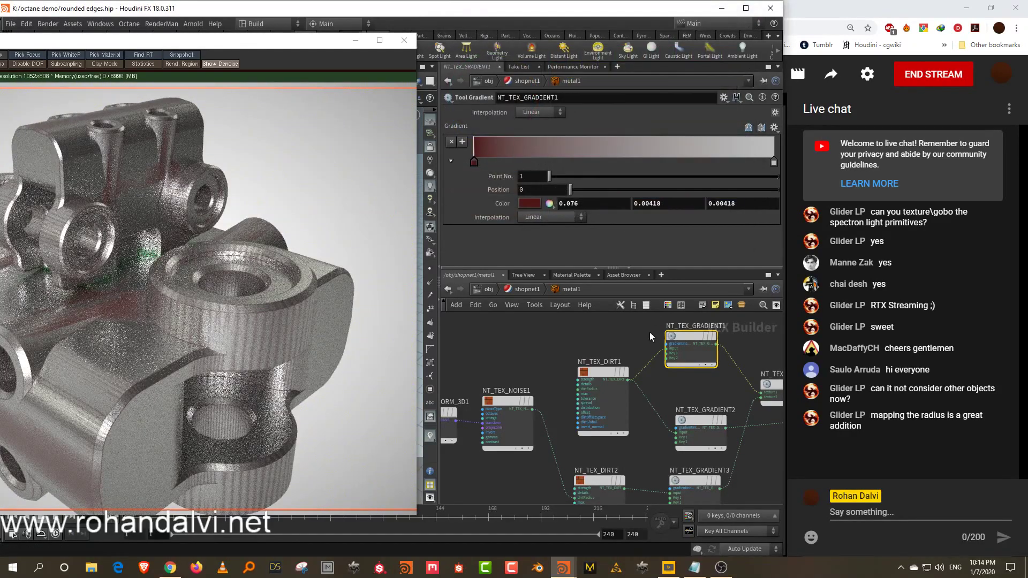
# Step: Set NT_TEX_DIRT1's tolerance to 0.0563, radius to 0.335 and max radius to 3.13313
pyautogui.click(602, 372)
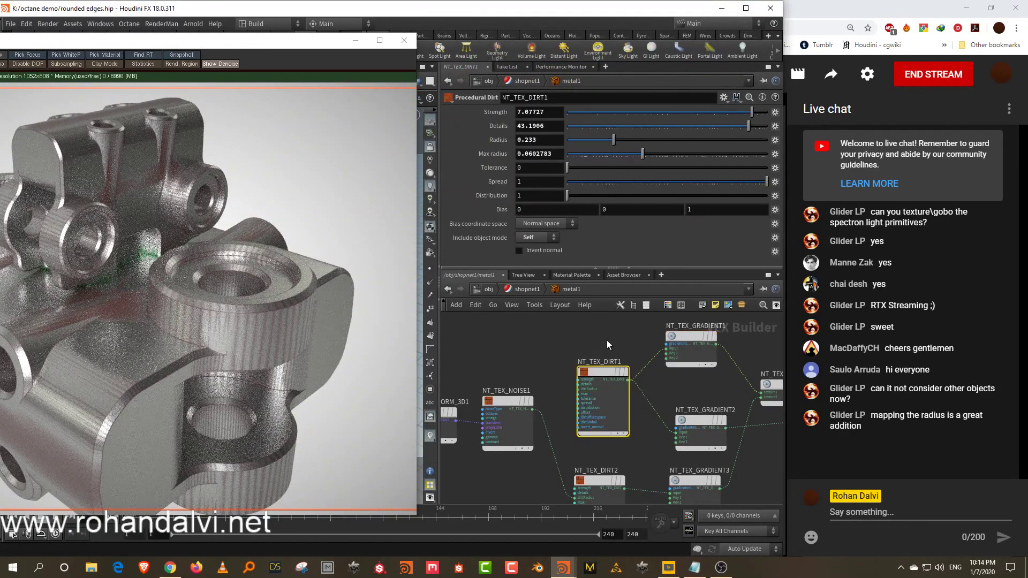
pyautogui.click(593, 169)
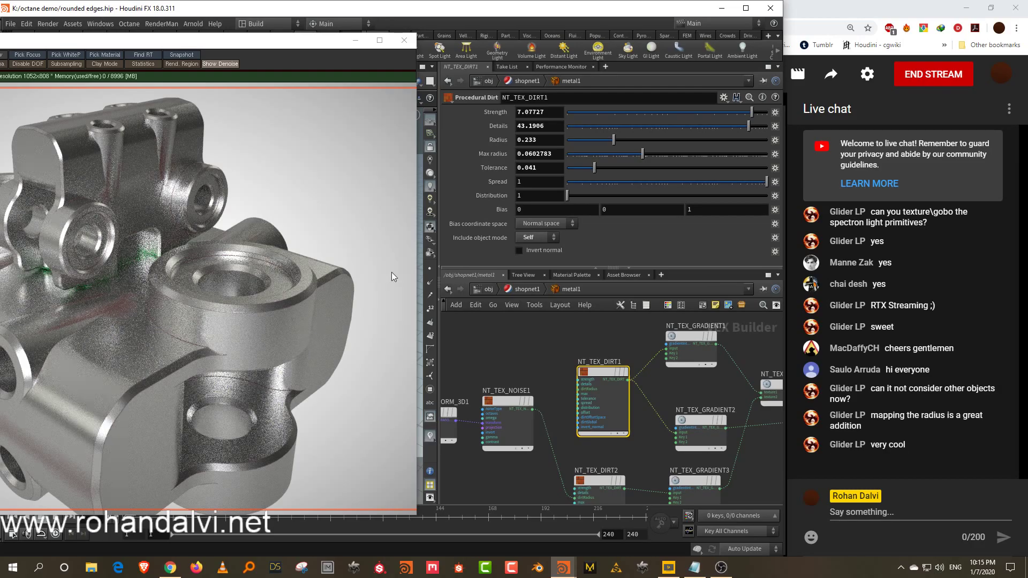
pyautogui.click(580, 168)
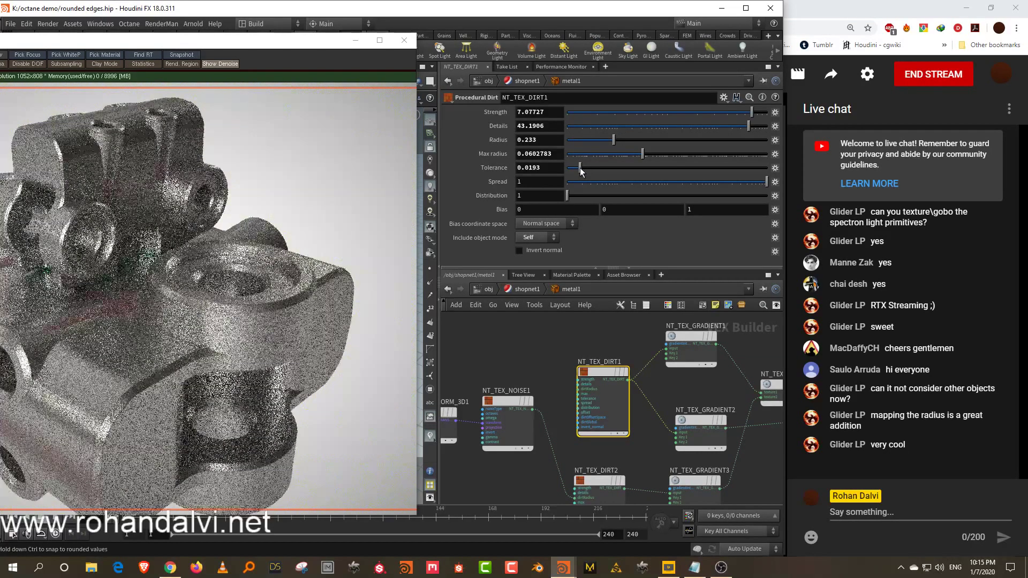
pyautogui.moveTo(580, 169); pyautogui.dragTo(678, 161)
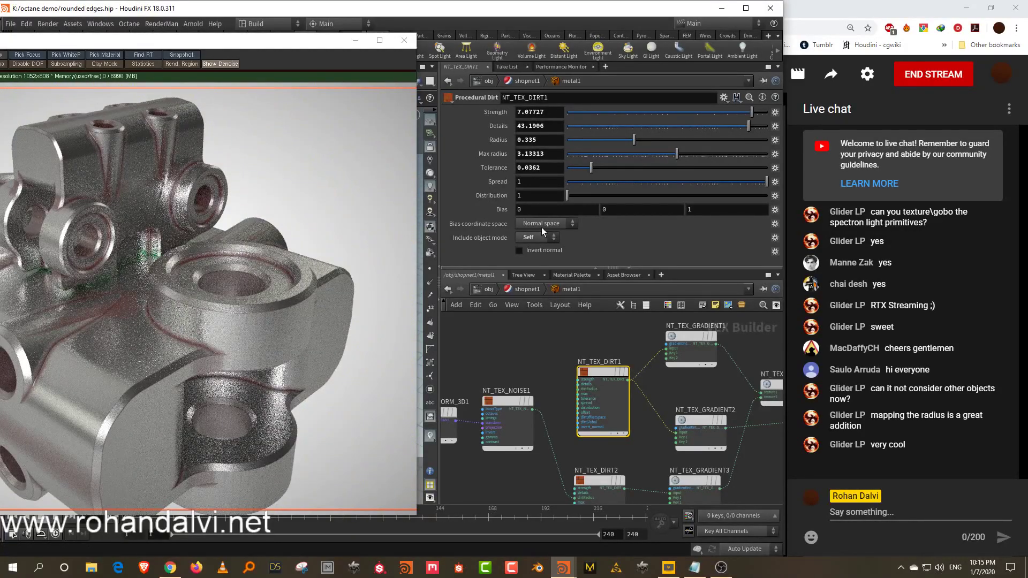
pyautogui.moveTo(592, 167); pyautogui.dragTo(607, 171)
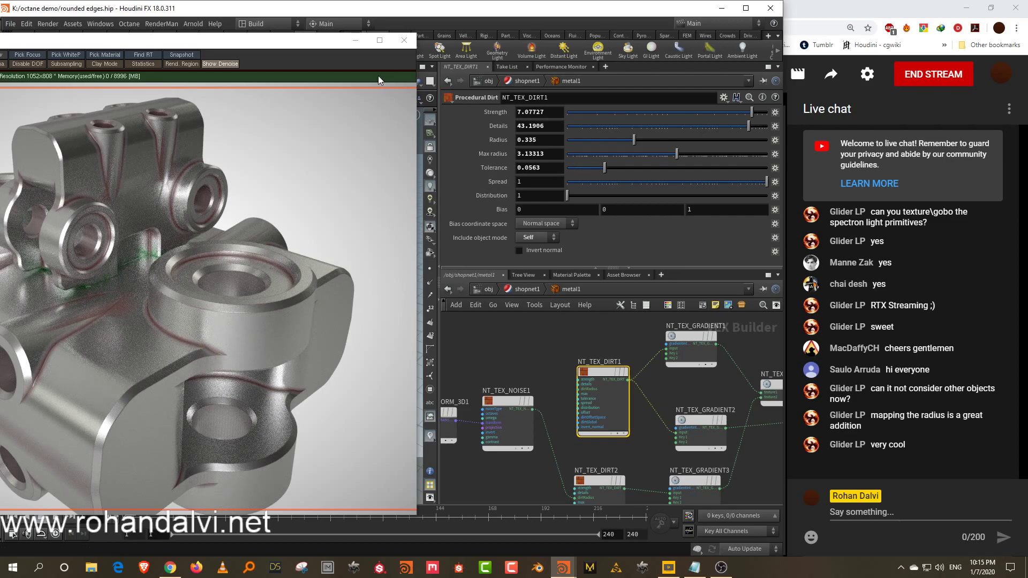
# Step: Close the render window and open the recent file hair and skin.hiplc, discarding the scene changes and accepting the limited commercial version
pyautogui.click(404, 41)
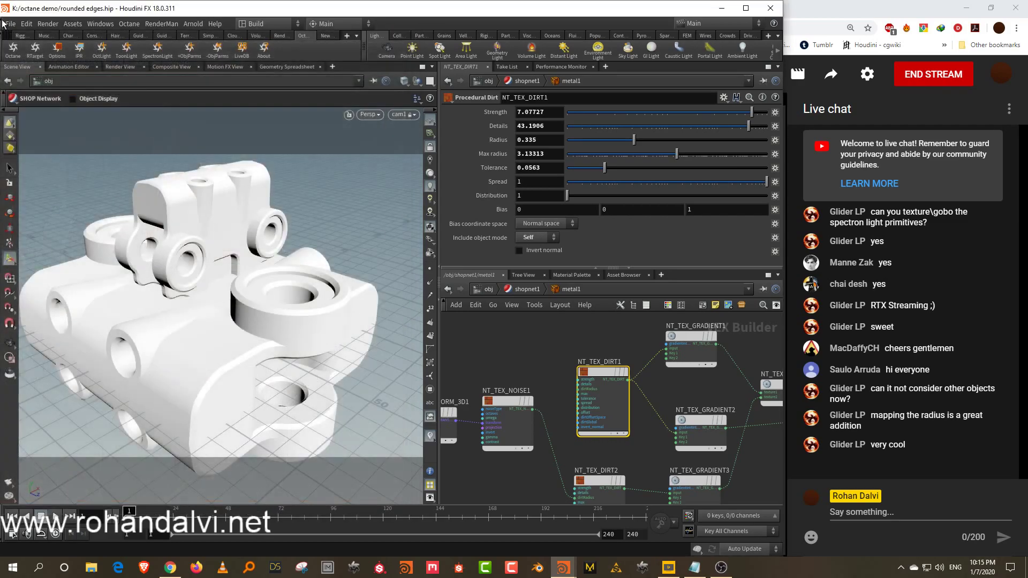
pyautogui.click(10, 24)
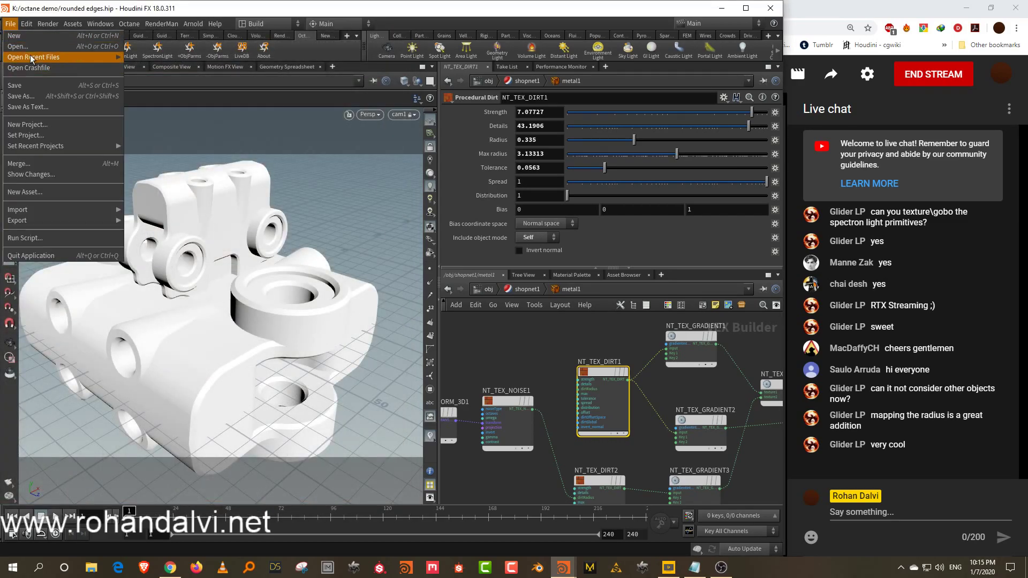
pyautogui.moveTo(36, 57)
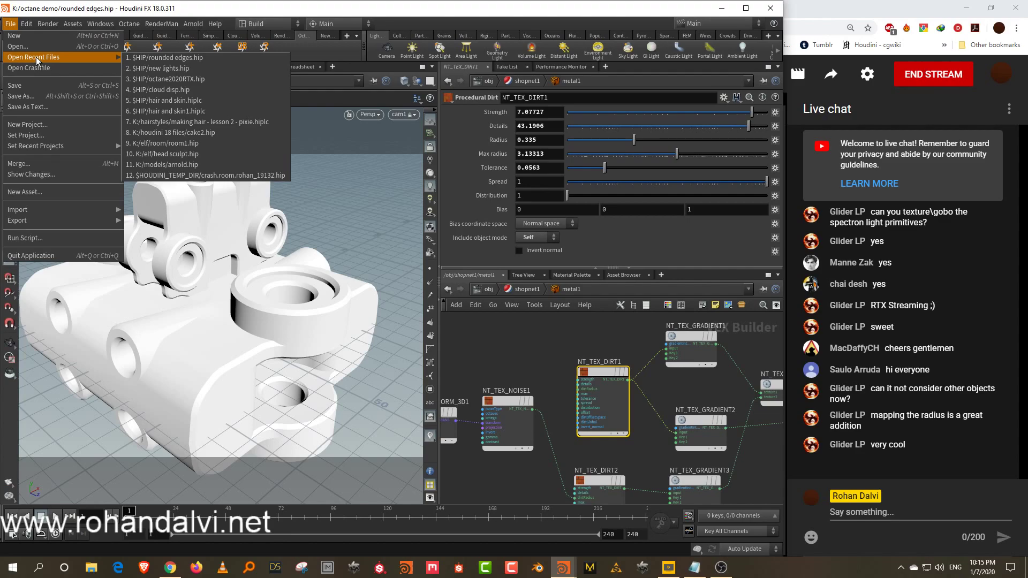
pyautogui.click(224, 100)
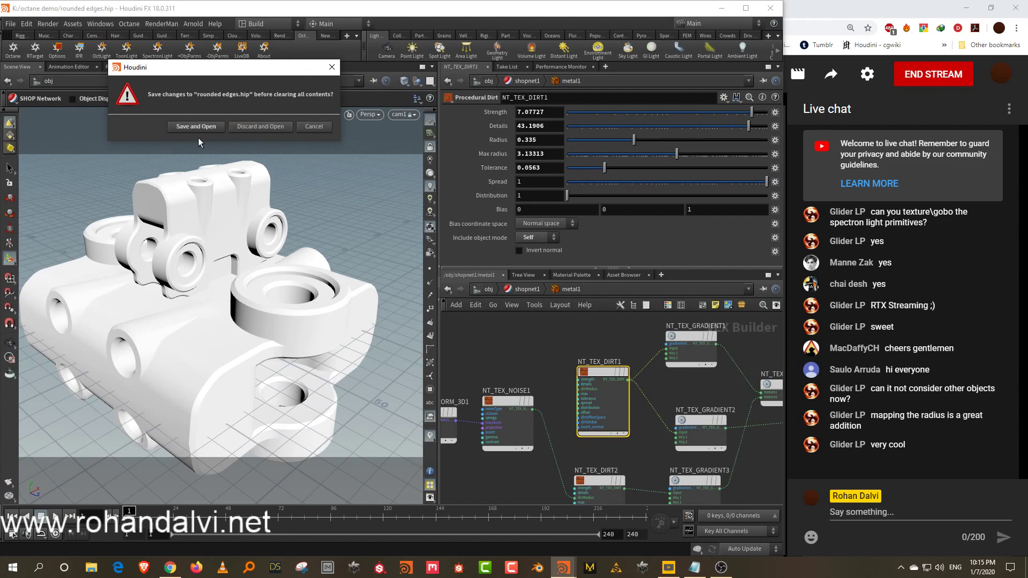
pyautogui.click(270, 130)
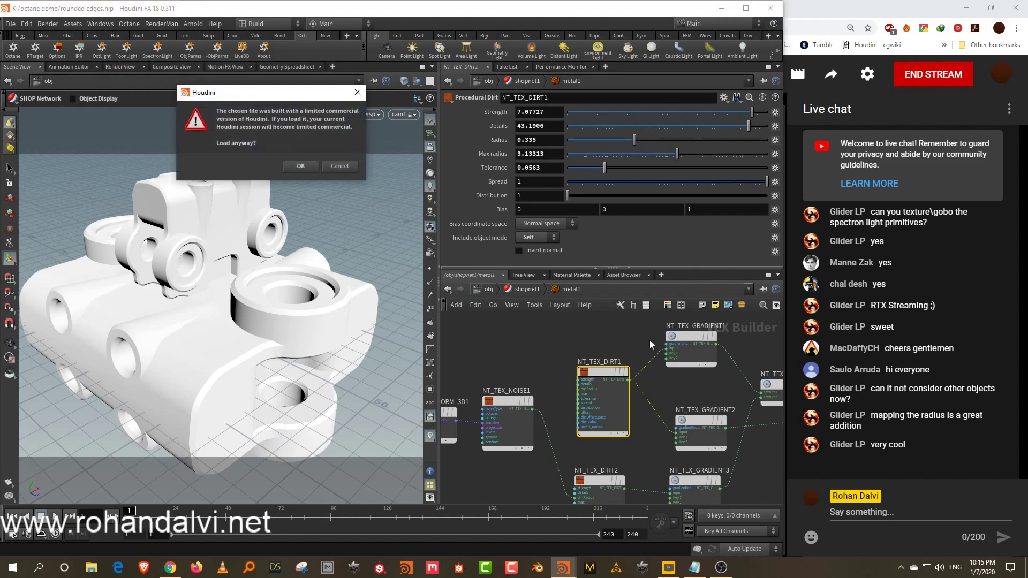
pyautogui.click(300, 166)
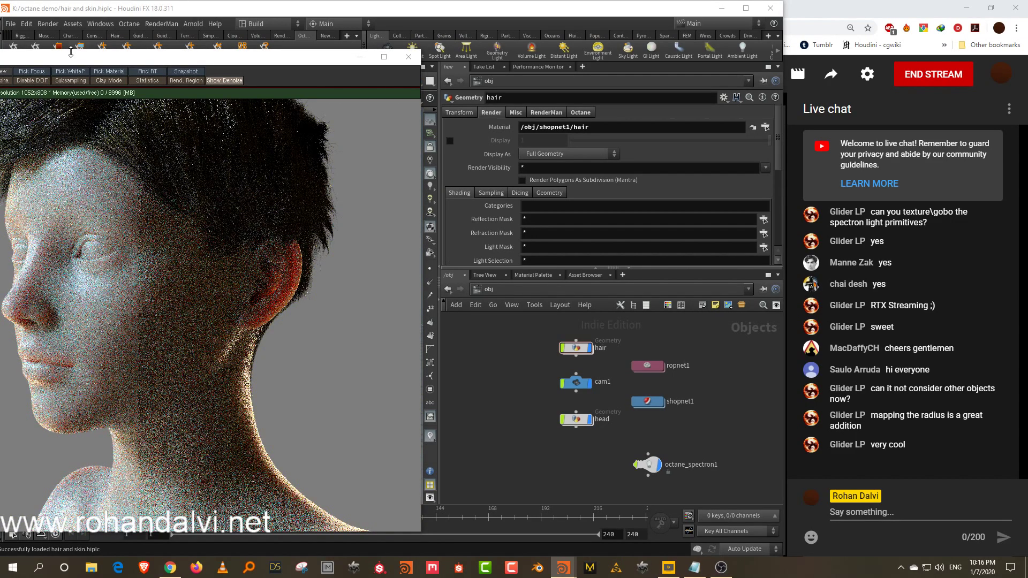
# Step: Reframe the Octane render to examine the whole head with its hair and skin, and close the render window
pyautogui.moveTo(110, 56); pyautogui.dragTo(289, 16)
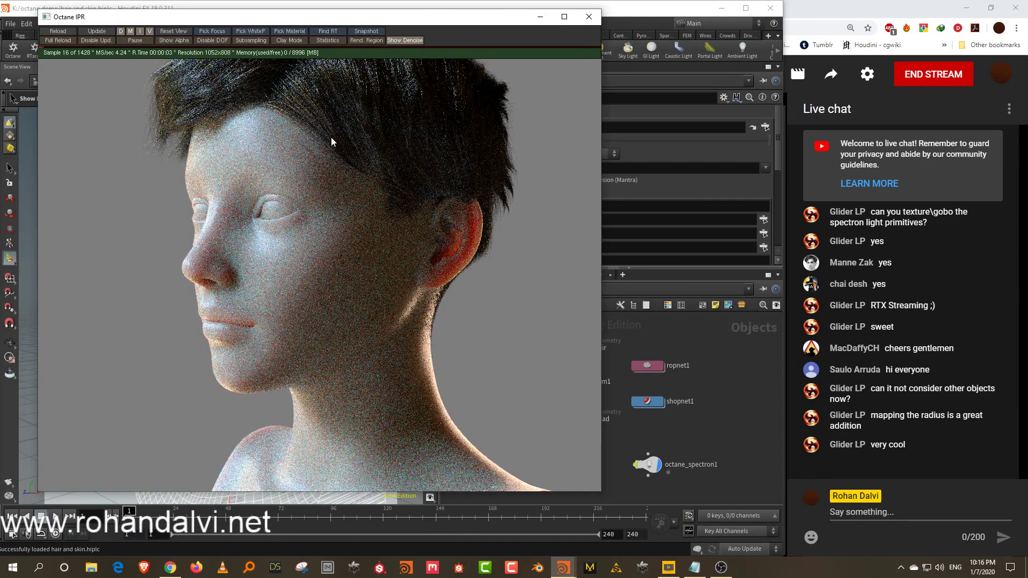
pyautogui.moveTo(331, 137); pyautogui.dragTo(328, 236)
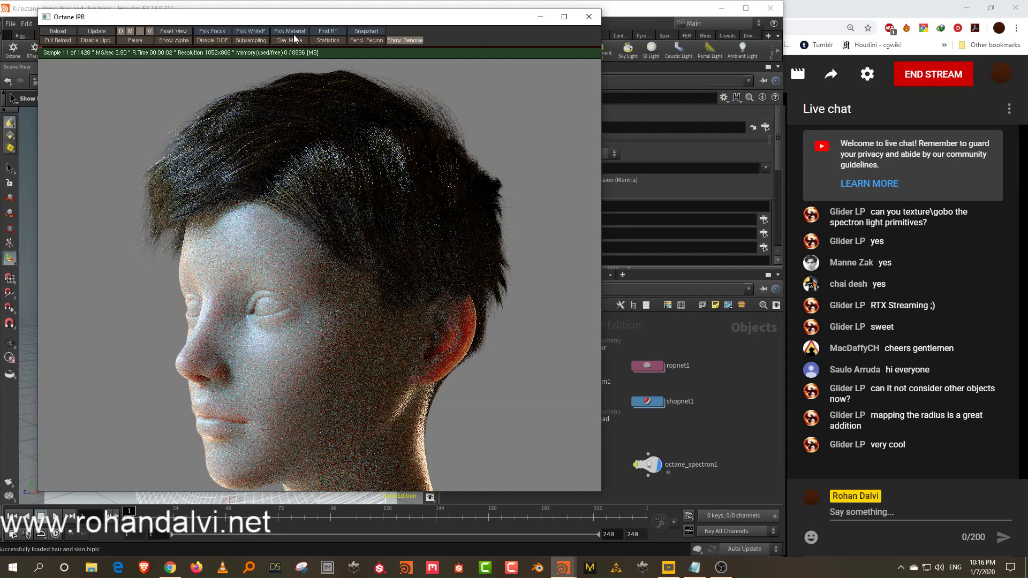
pyautogui.moveTo(319, 24); pyautogui.dragTo(205, 34)
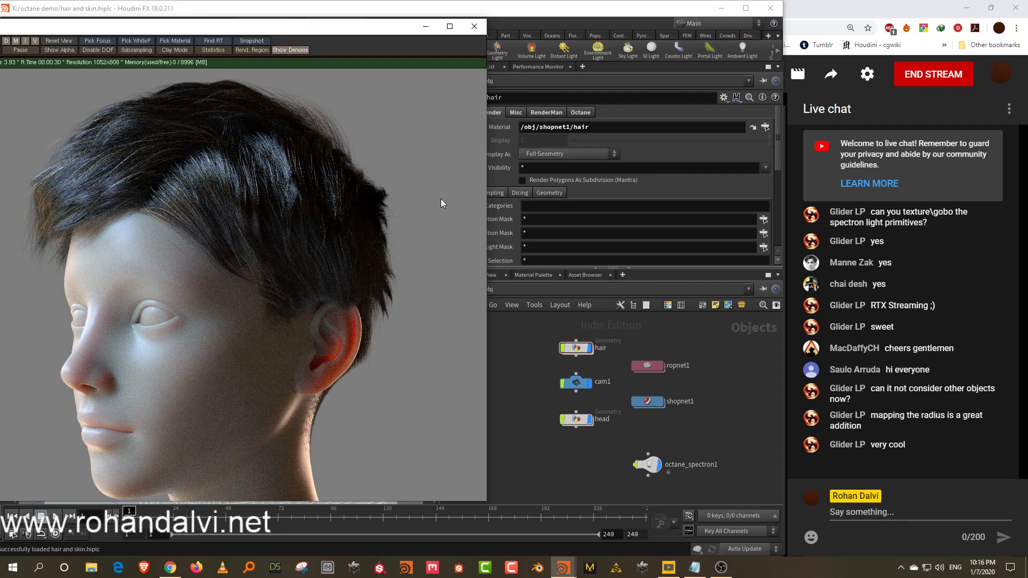
pyautogui.click(475, 26)
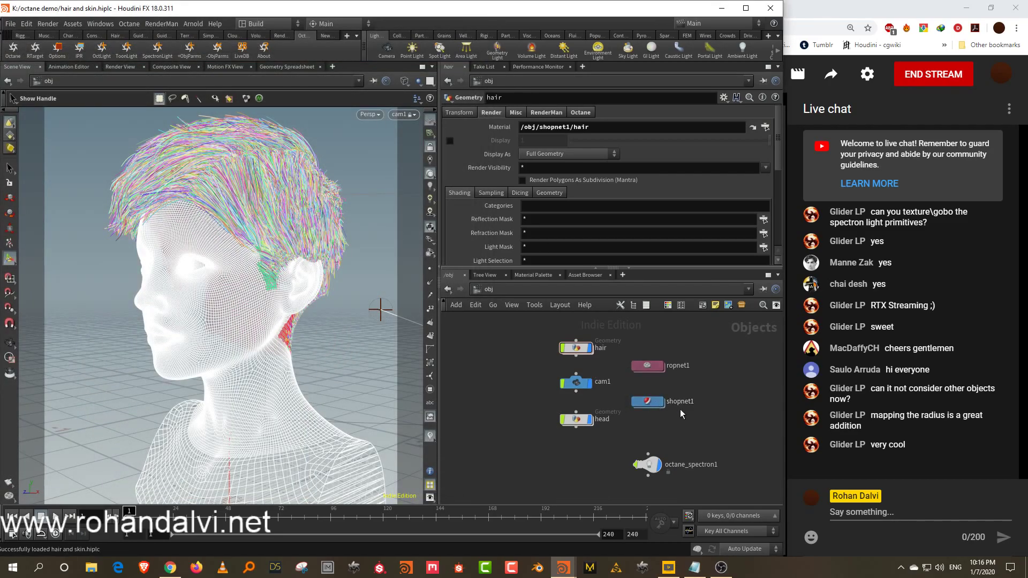
# Step: Add an Octane Network inside shopnet1 and rename it hair1
pyautogui.doubleClick(655, 401)
pyautogui.moveTo(677, 412); pyautogui.dragTo(722, 356, button='middle')
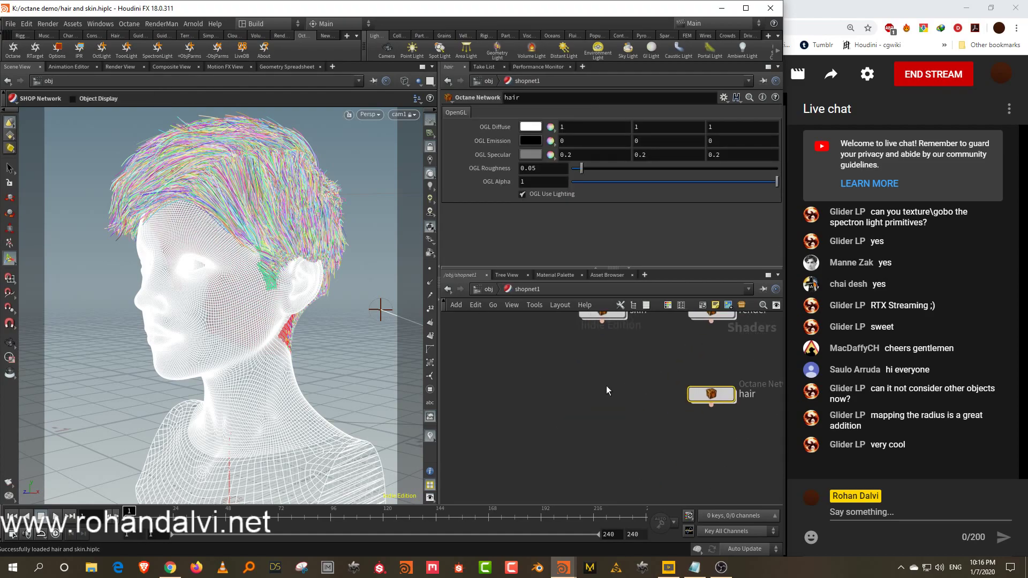
pyautogui.click(609, 398)
pyautogui.press('Tab')
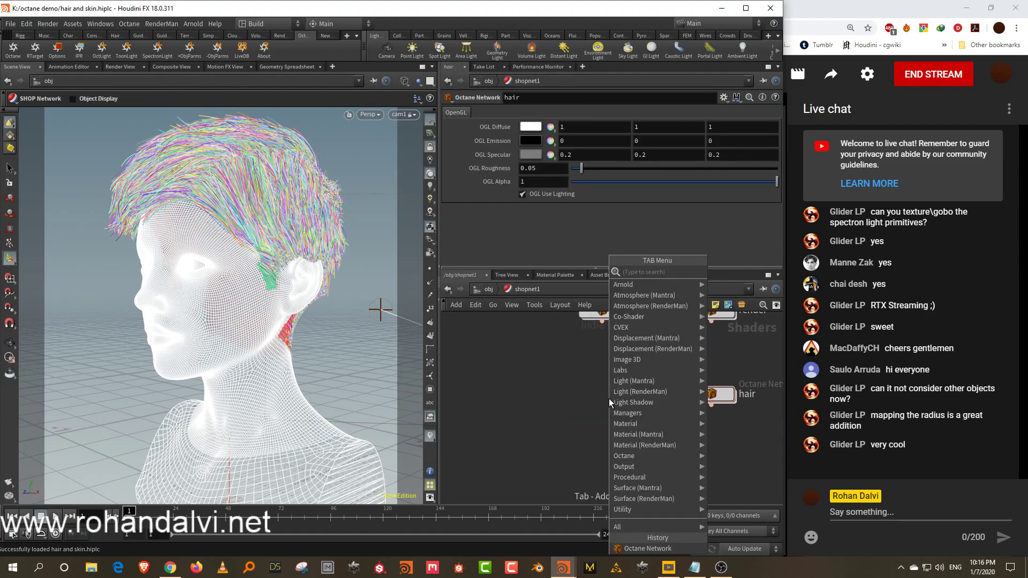
pyautogui.write('oct')
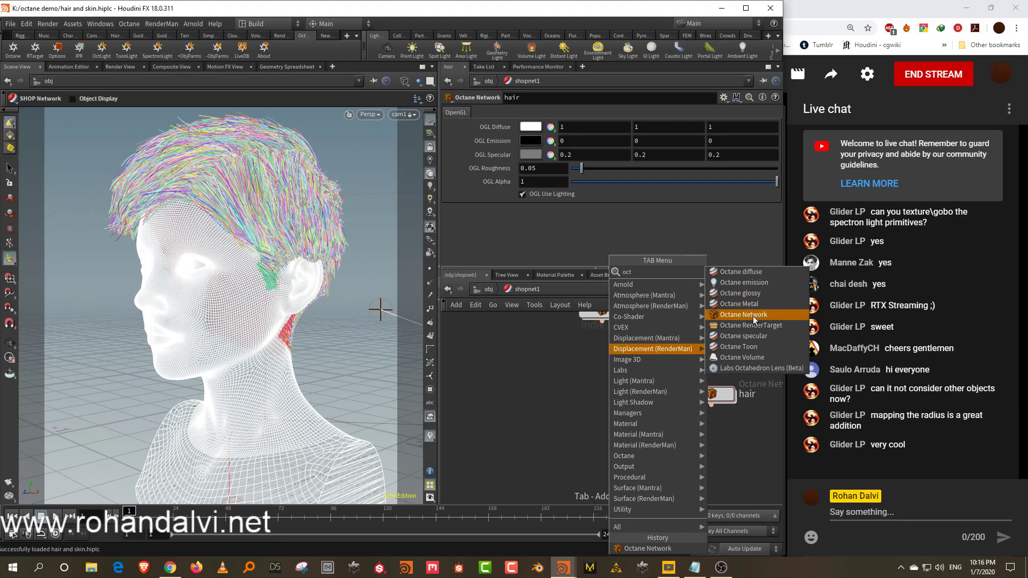
pyautogui.click(753, 315)
pyautogui.click(579, 380)
pyautogui.doubleClick(618, 381)
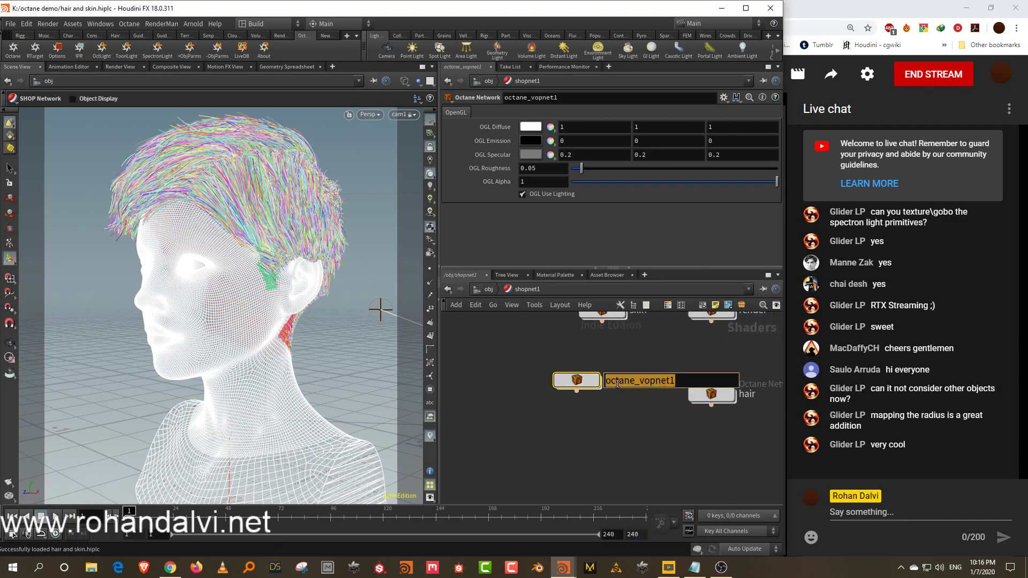
pyautogui.write('hair1')
pyautogui.press('Return')
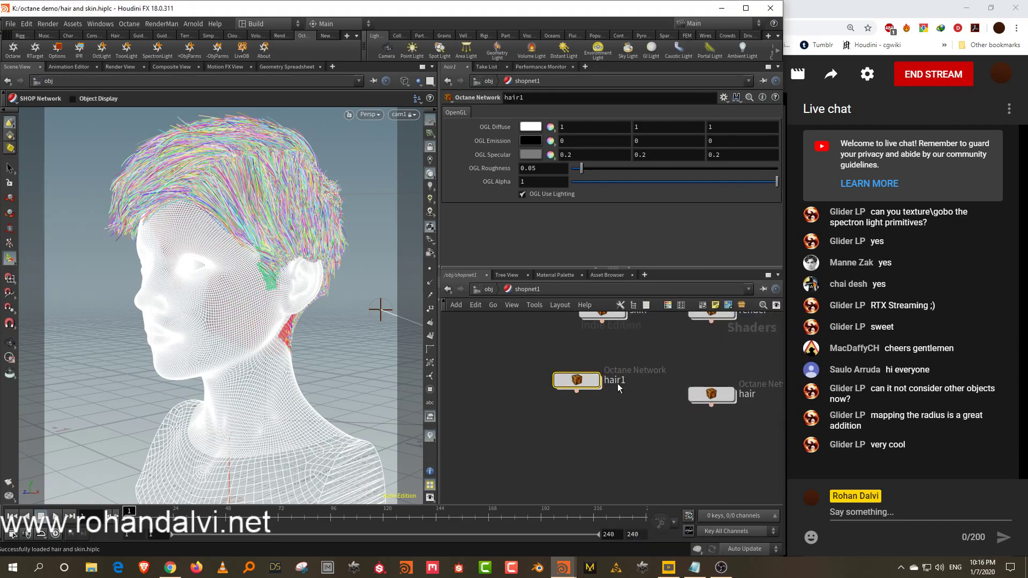
# Step: Add a second Octane Network below hair1 and rename it skin1
pyautogui.press('Tab')
pyautogui.click(670, 549)
pyautogui.click(629, 478)
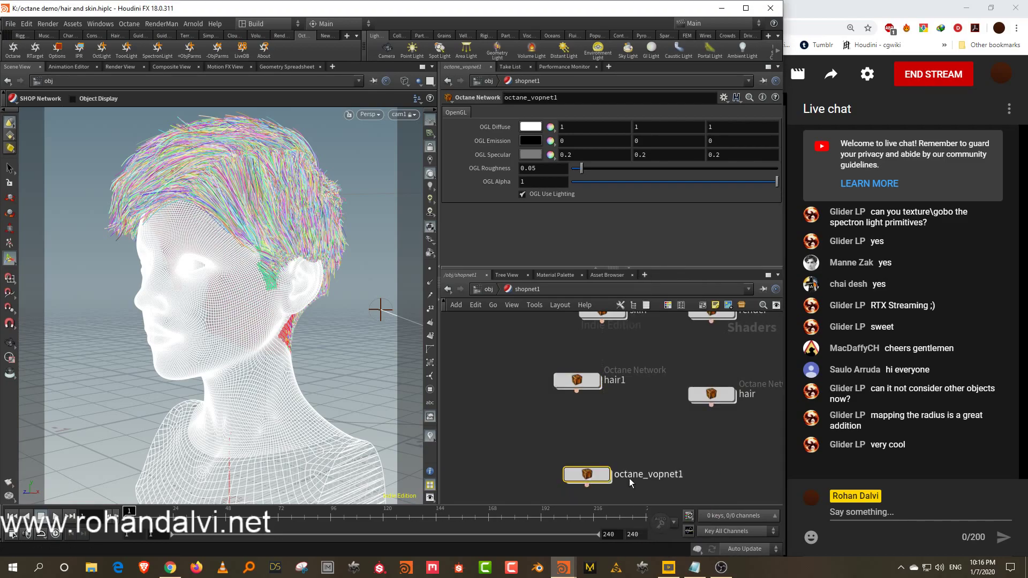
pyautogui.doubleClick(631, 475)
pyautogui.write('skin1')
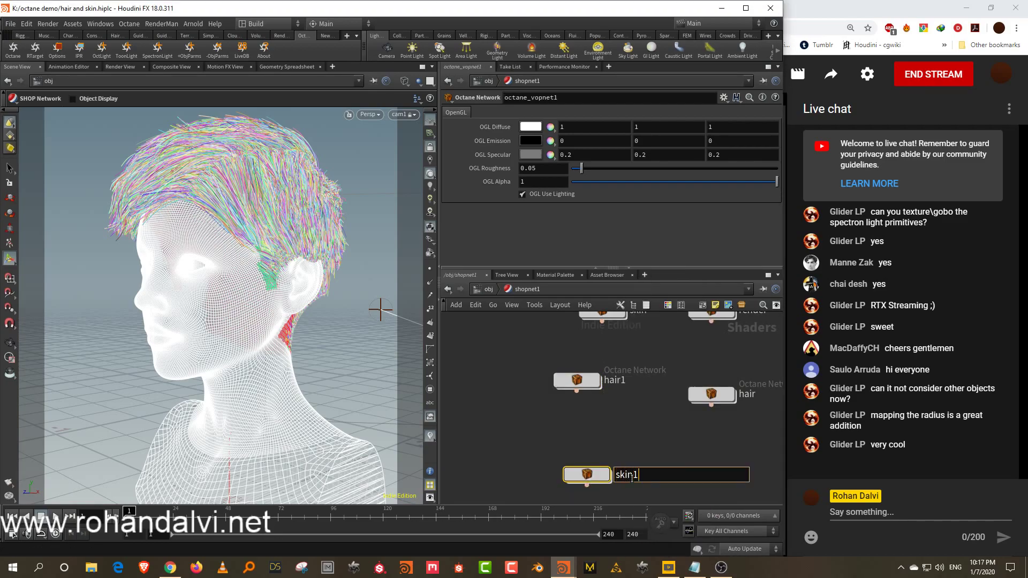
pyautogui.press('Return')
# Step: Return to the object level and set the hair object's material to /obj/shopnet1/hair1
pyautogui.click(474, 291)
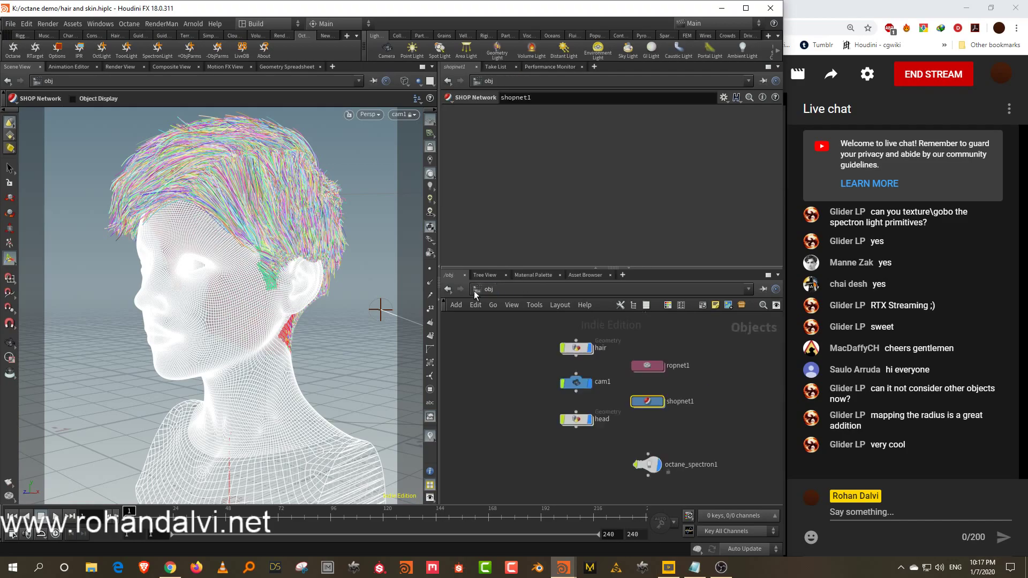
pyautogui.click(576, 348)
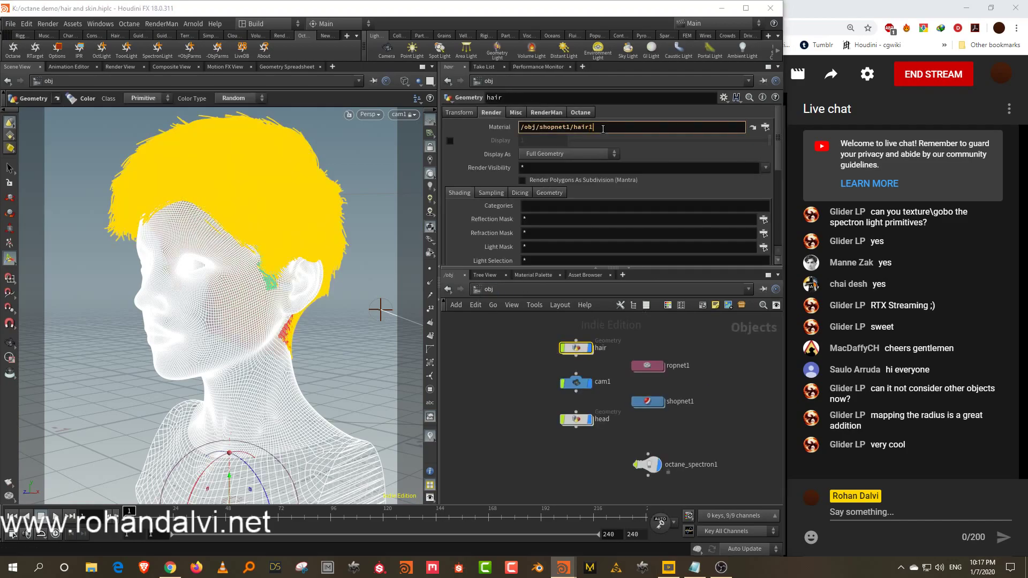
# Step: Set the head object's render material to /obj/shopnet1/skin1 and hide the hair object
pyautogui.click(576, 420)
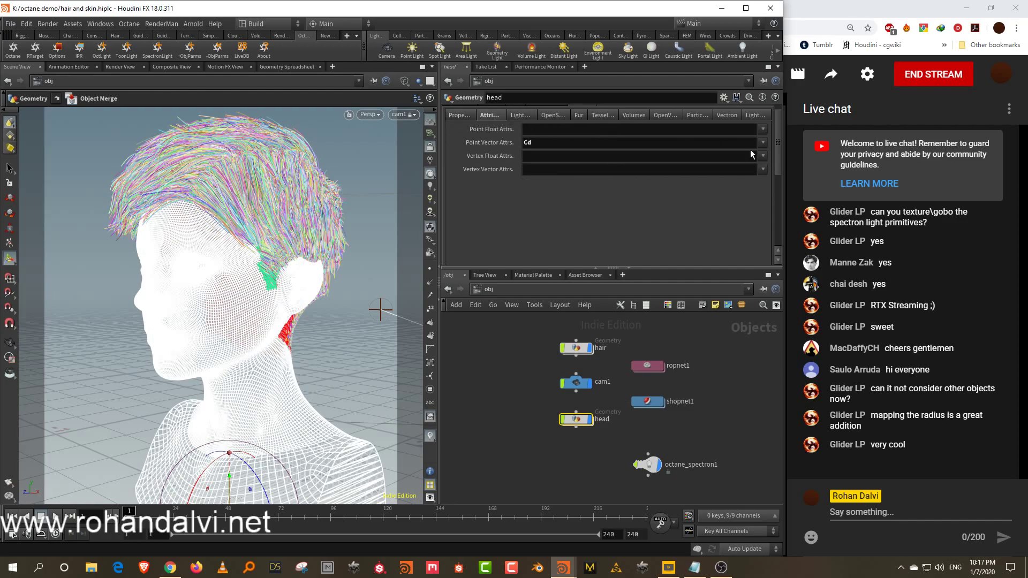
pyautogui.scroll(2, 776, 169)
pyautogui.click(491, 113)
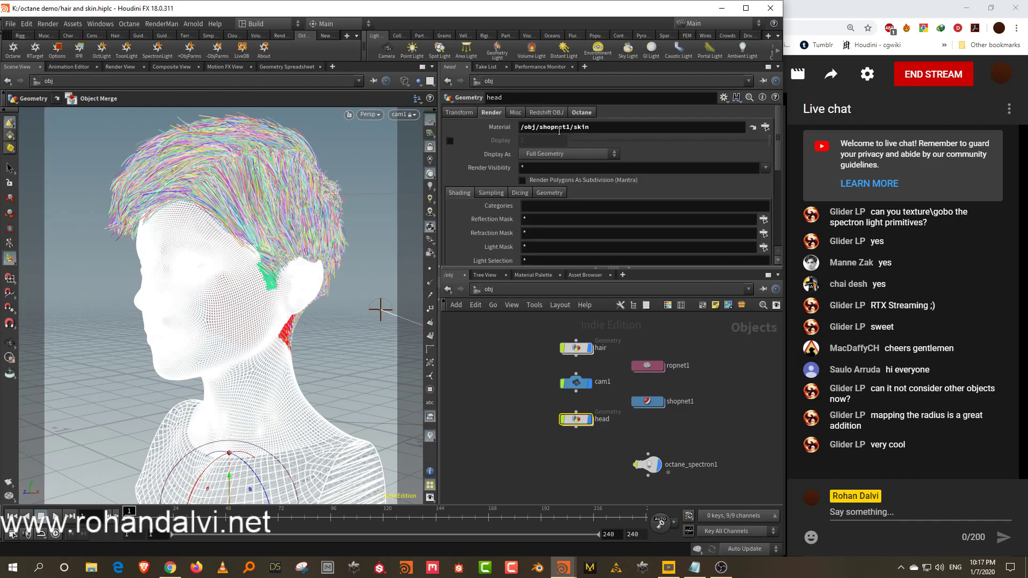
pyautogui.click(609, 128)
pyautogui.write('1')
pyautogui.press('Return')
pyautogui.click(593, 351)
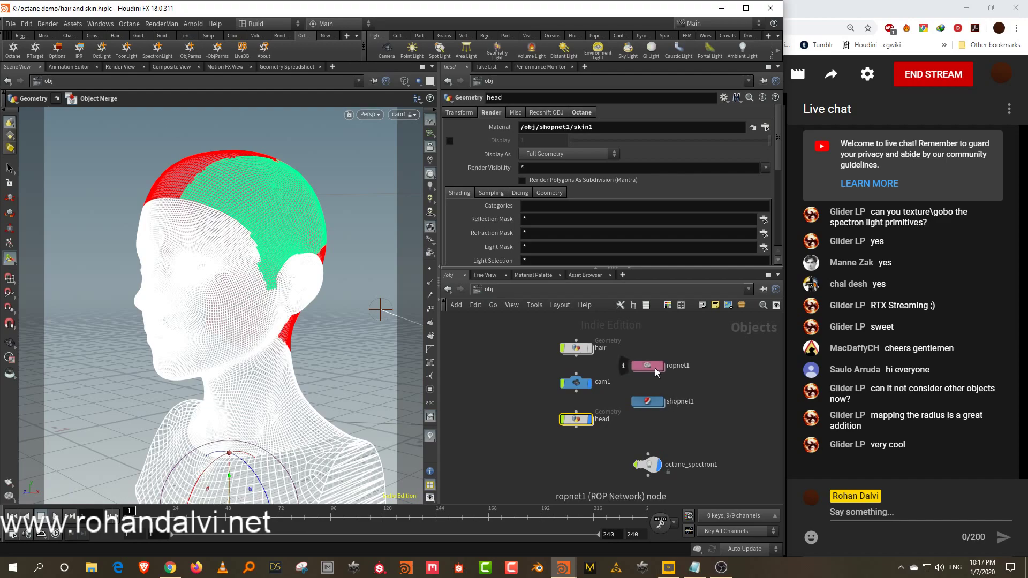
# Step: Inside the skin1 network, add a Material Specular node and connect its output to the material input of octane_material1
pyautogui.doubleClick(659, 403)
pyautogui.doubleClick(595, 474)
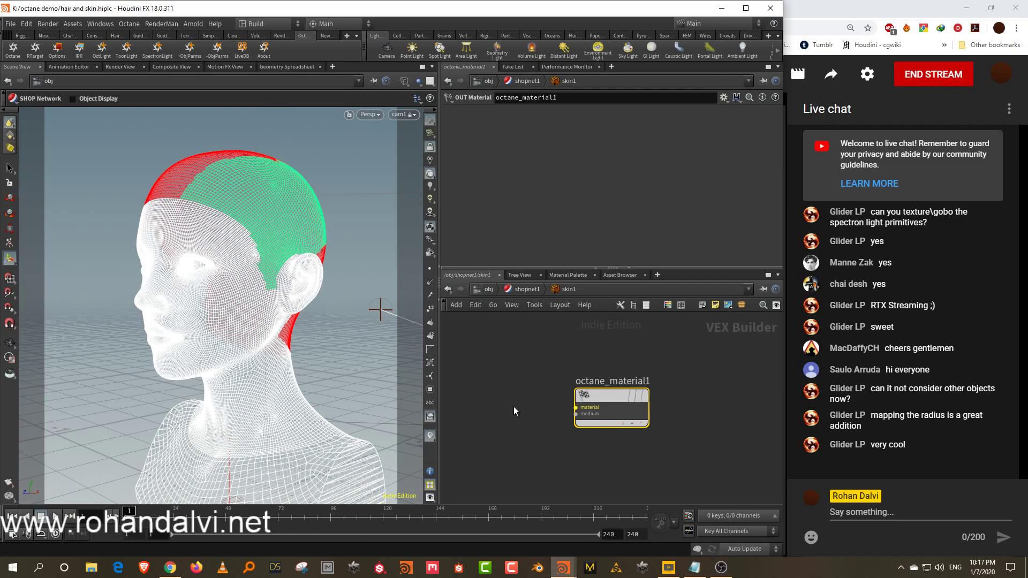
pyautogui.press('Tab')
pyautogui.write('spe')
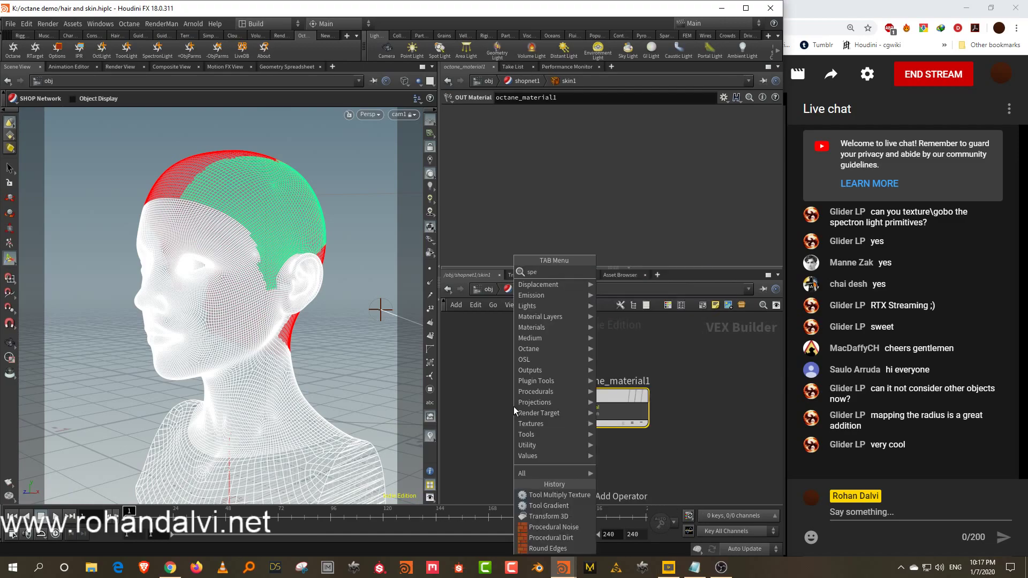
pyautogui.click(644, 313)
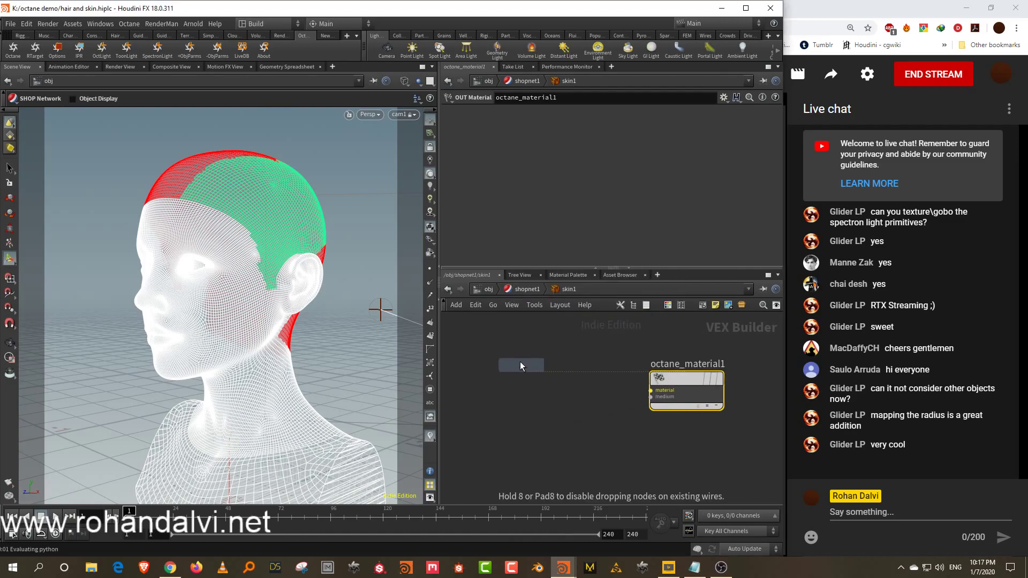
pyautogui.click(520, 364)
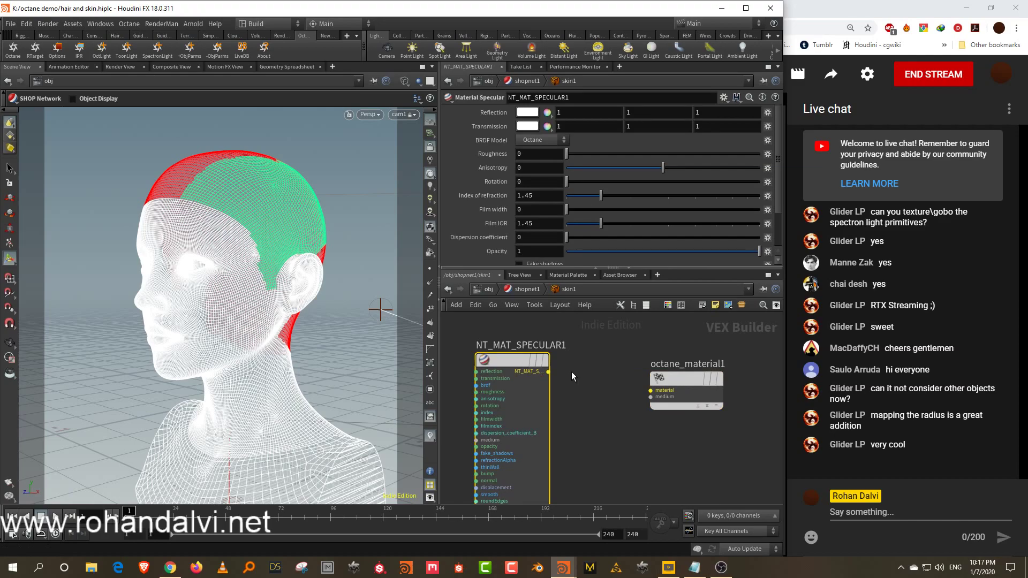
pyautogui.click(548, 372)
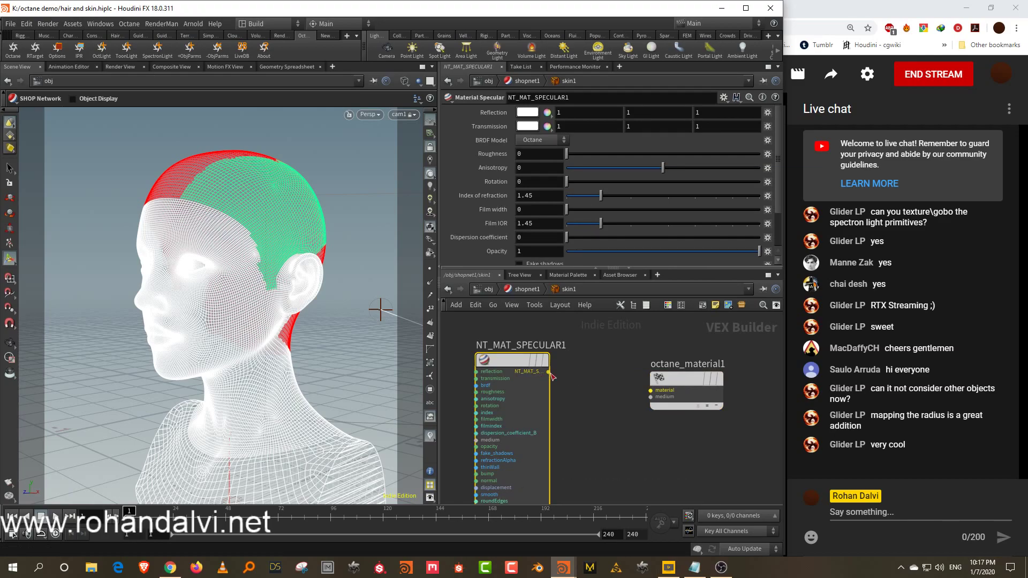
pyautogui.click(638, 389)
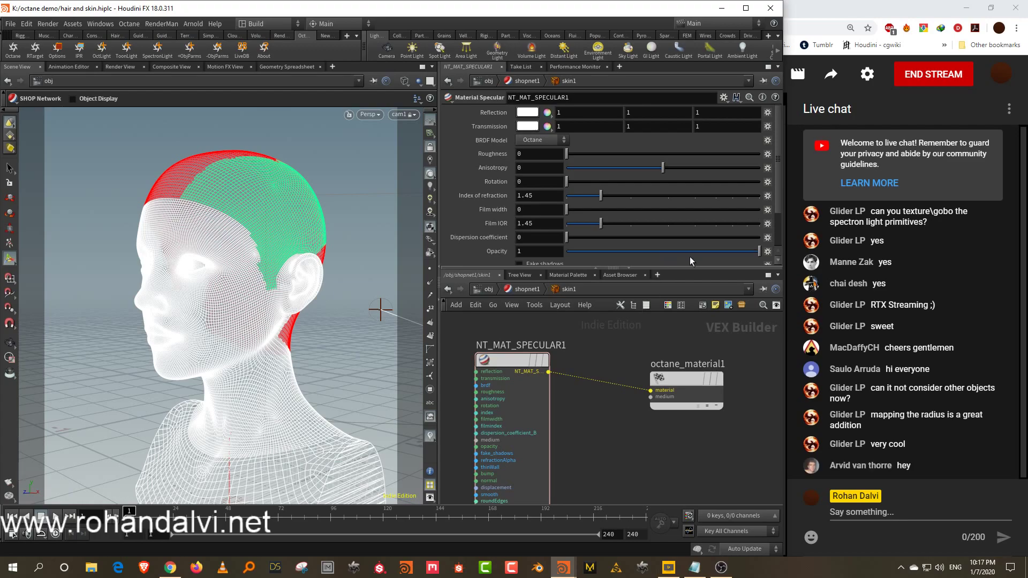
# Step: Enable fake shadows on the NT_MAT_SPECULAR1 node
pyautogui.scroll(-3, 777, 226)
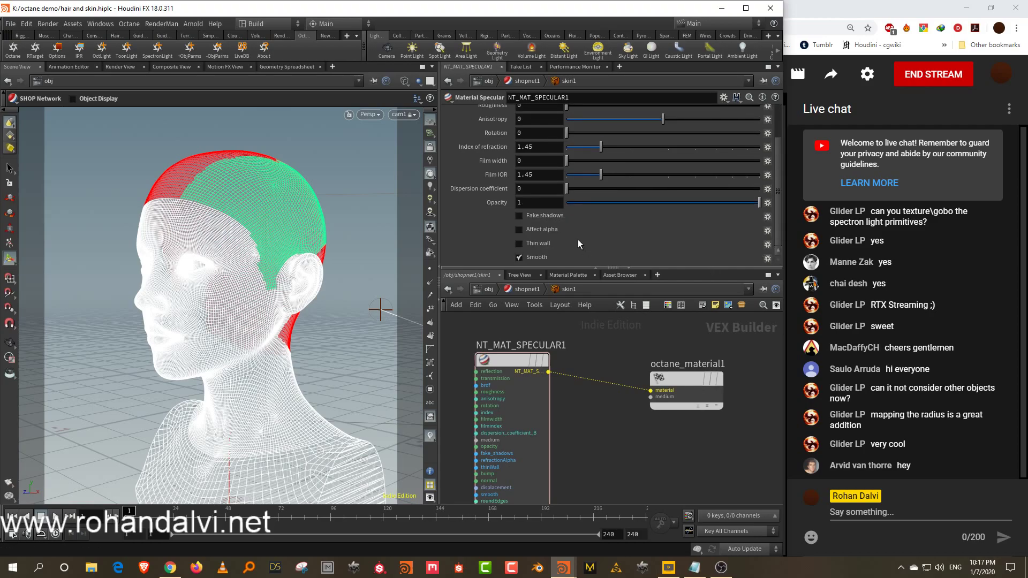
pyautogui.moveTo(512, 360); pyautogui.dragTo(525, 346)
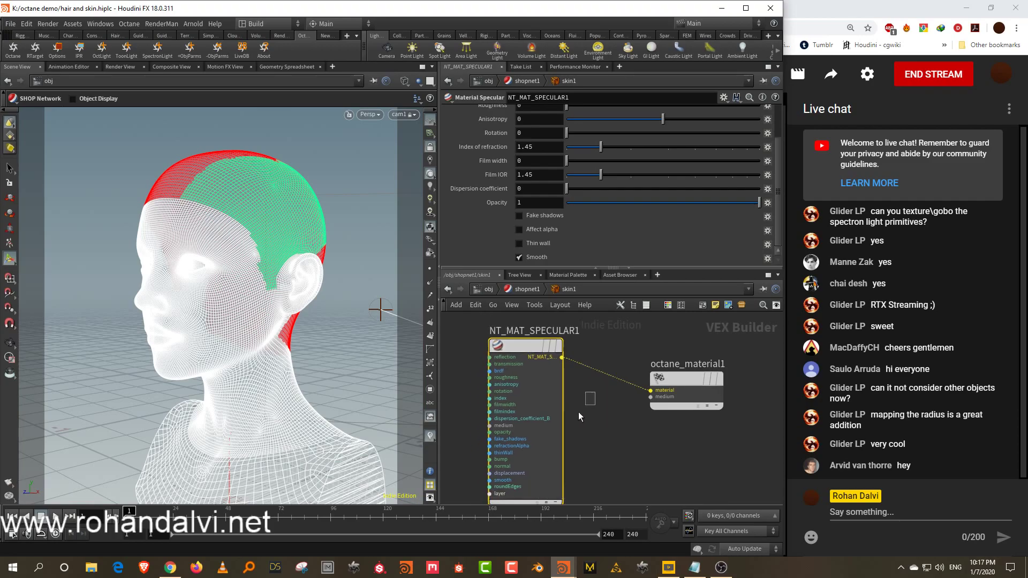
pyautogui.click(544, 218)
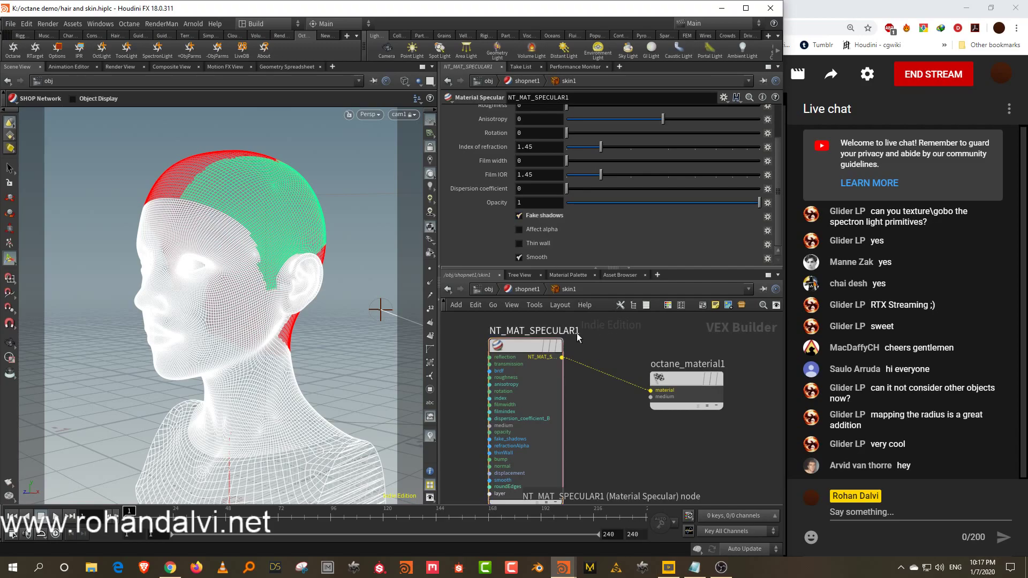
# Step: Start the Octane IPR render and resize its window so the parameters and node network stay accessible
pyautogui.moveTo(611, 338); pyautogui.dragTo(696, 338, button='middle')
pyautogui.click(76, 49)
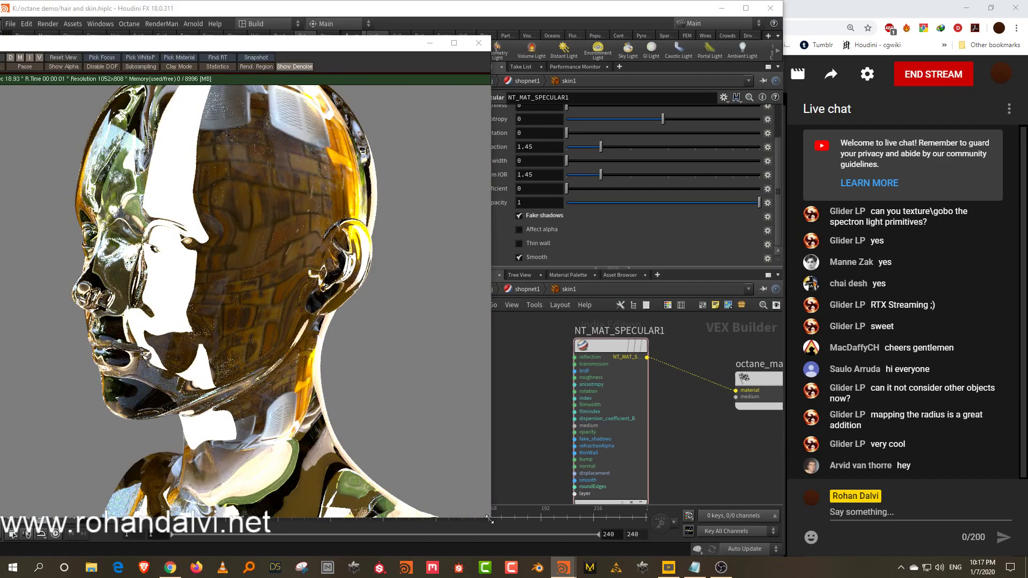
pyautogui.moveTo(489, 520); pyautogui.dragTo(330, 522)
pyautogui.moveTo(125, 42); pyautogui.dragTo(205, 32)
# Step: Set the roughness of NT_MAT_SPECULAR1 to 0.081
pyautogui.click(513, 339)
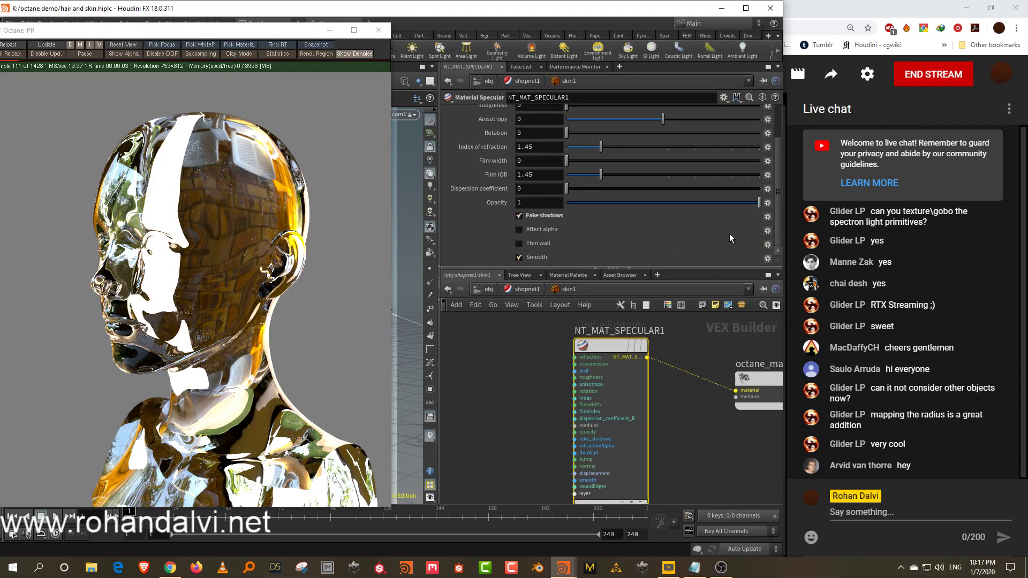
pyautogui.moveTo(777, 199); pyautogui.dragTo(786, 114)
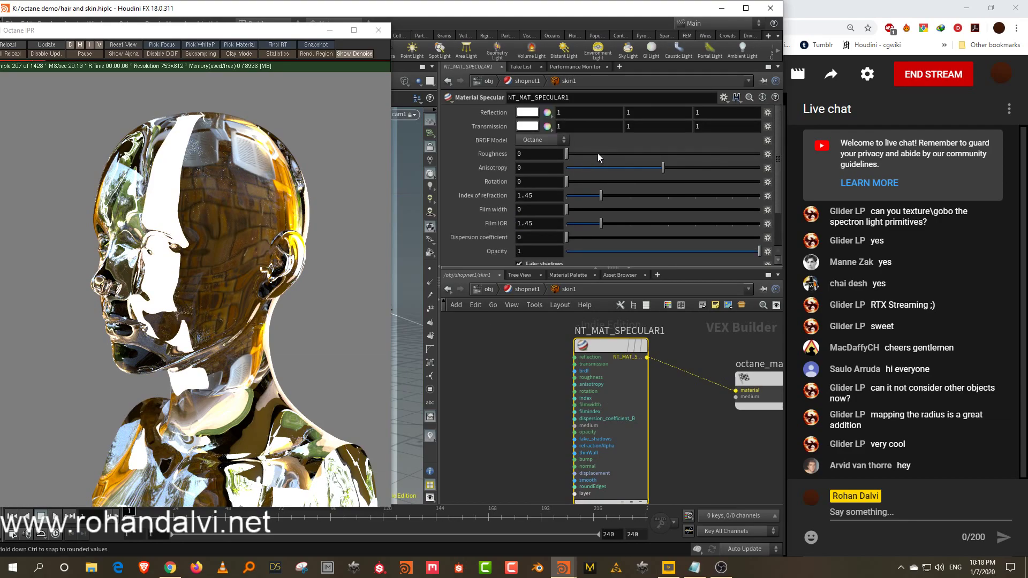
pyautogui.click(583, 154)
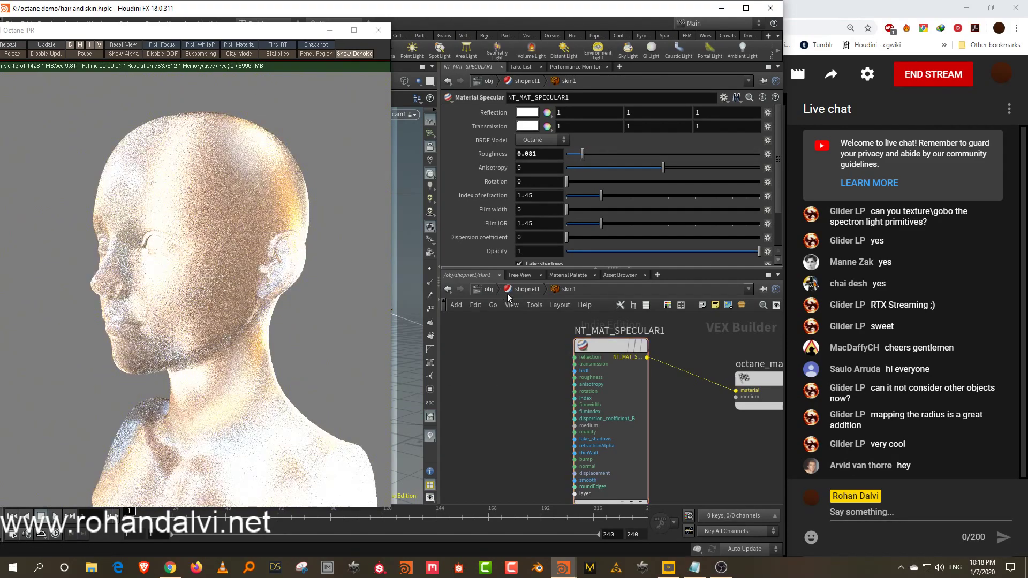
# Step: Inspect the HDRI image texture settings in the render network and return to shopnet1
pyautogui.click(515, 291)
pyautogui.moveTo(703, 370); pyautogui.dragTo(640, 422, button='middle')
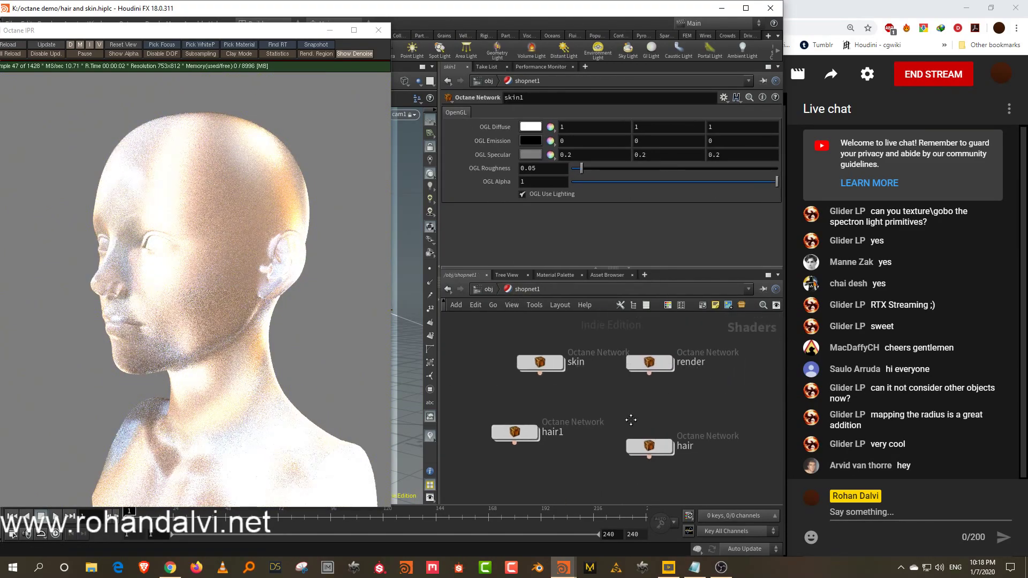
pyautogui.doubleClick(661, 360)
pyautogui.click(592, 359)
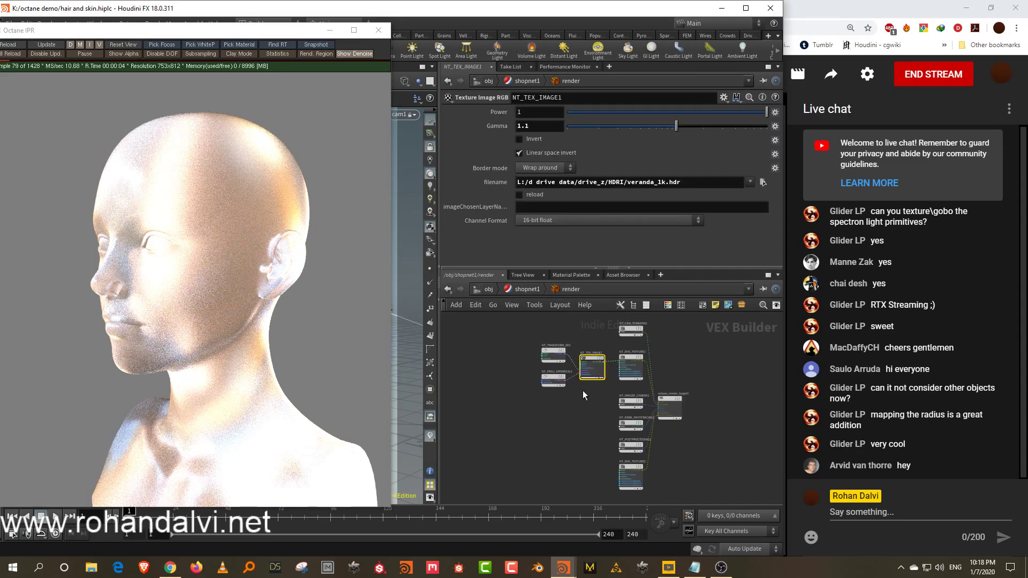
pyautogui.click(515, 289)
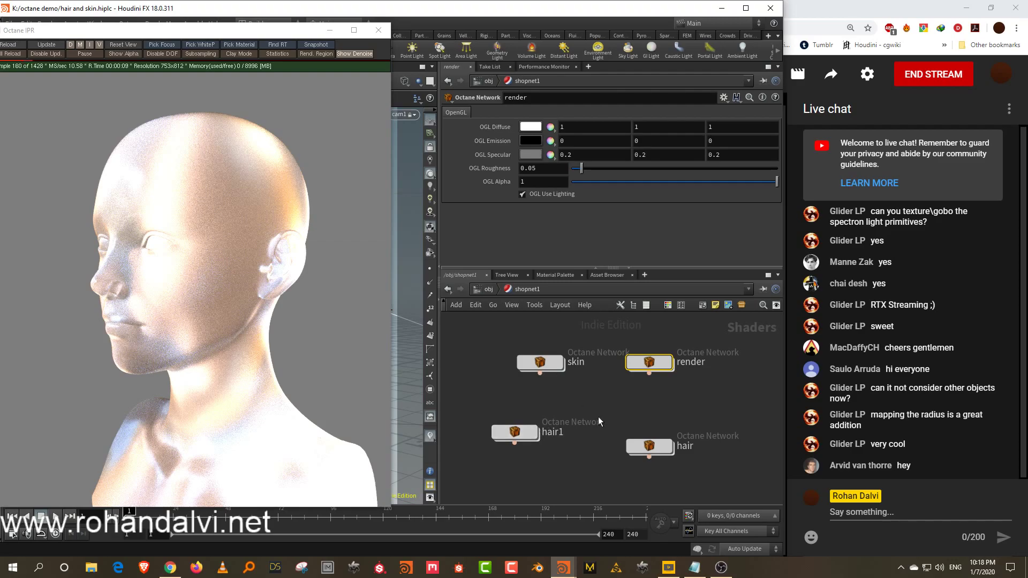
# Step: In the skin1 network, add a Medium Random Walk node and connect it to the medium input of NT_MAT_SPECULAR1
pyautogui.moveTo(564, 462); pyautogui.dragTo(592, 398, button='middle')
pyautogui.click(563, 464)
pyautogui.doubleClick(564, 464)
pyautogui.press('Tab')
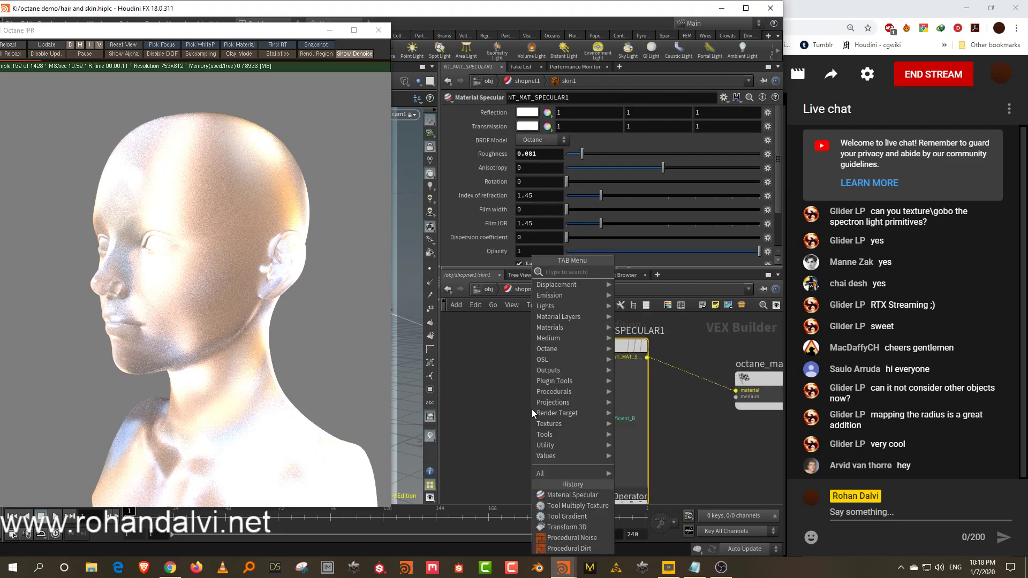
pyautogui.write('mediu')
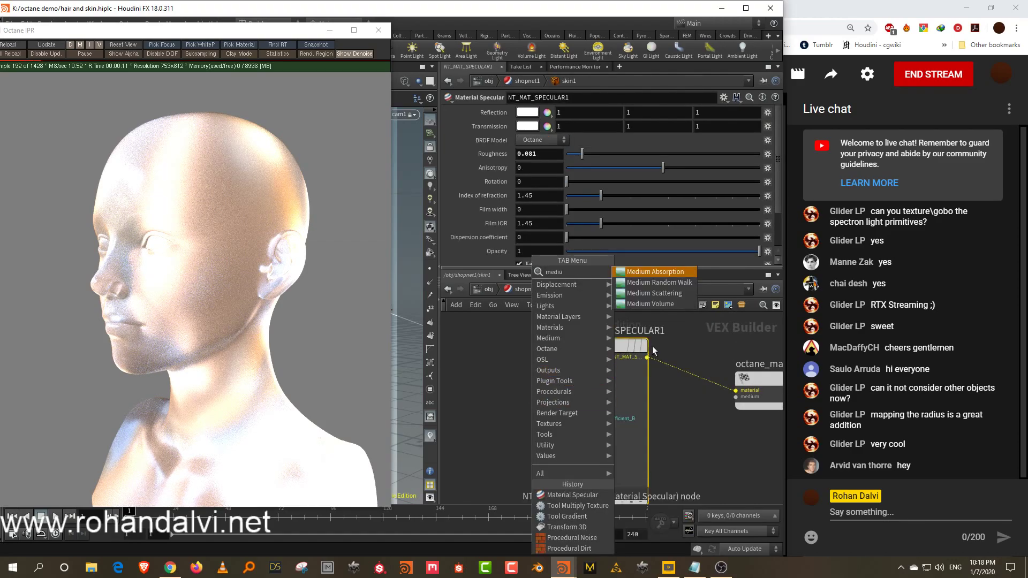
pyautogui.click(659, 283)
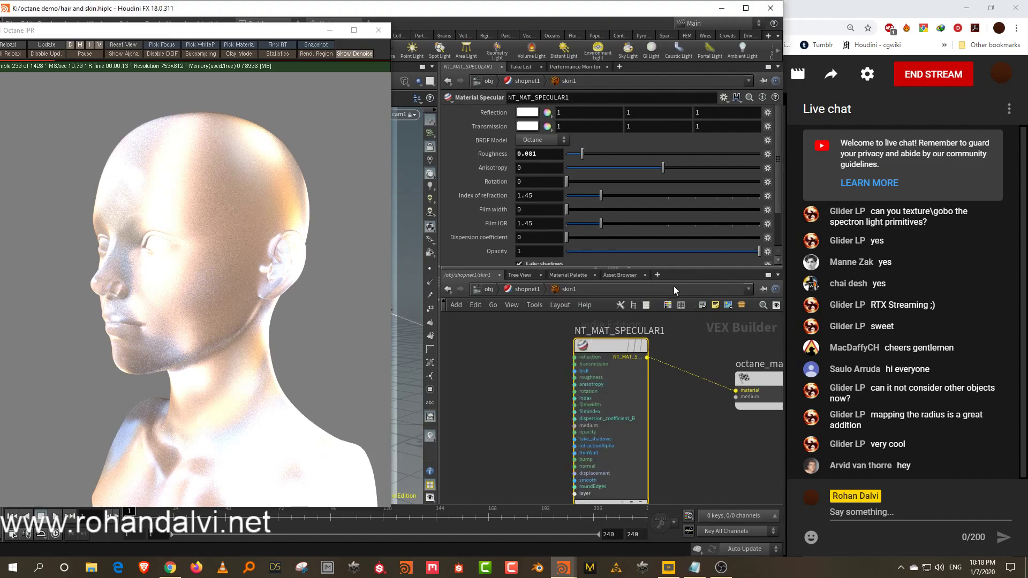
pyautogui.click(504, 414)
pyautogui.scroll(3, 557, 438)
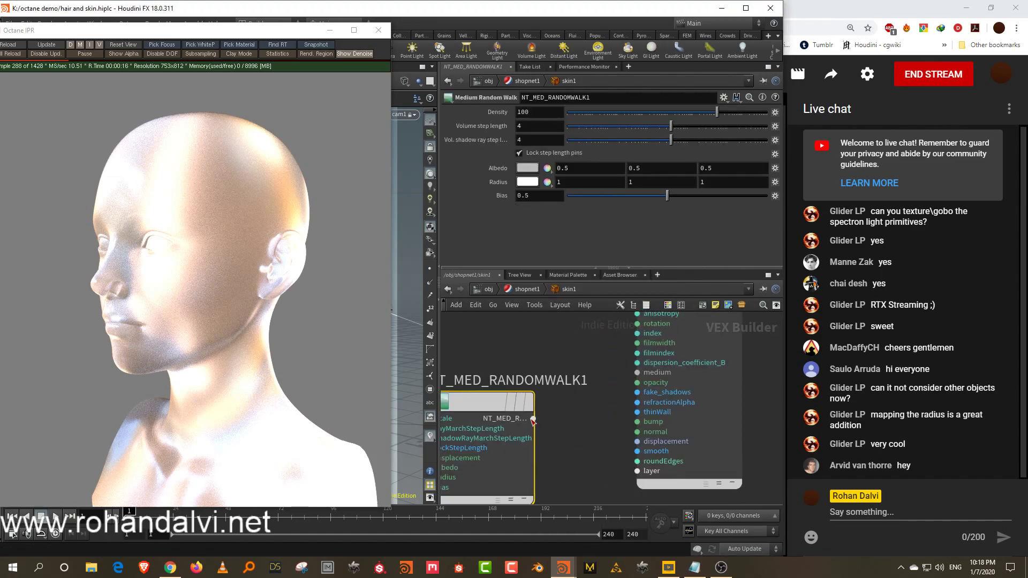
pyautogui.click(540, 424)
pyautogui.click(618, 369)
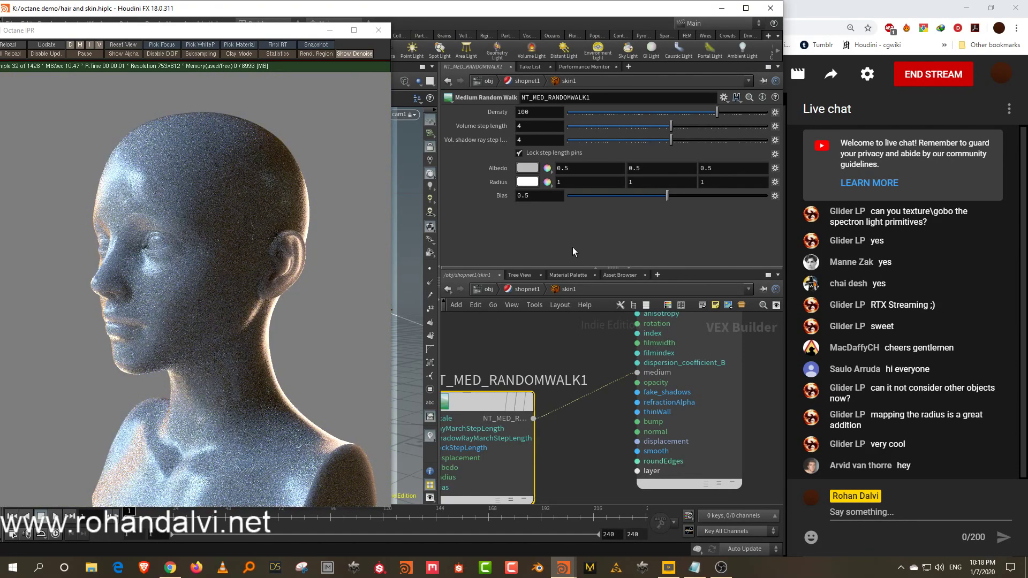
# Step: Set the albedo of NT_MED_RANDOMWALK1 to a pale skin tone with hue 37, saturation 0.298 and value 0.92
pyautogui.click(519, 168)
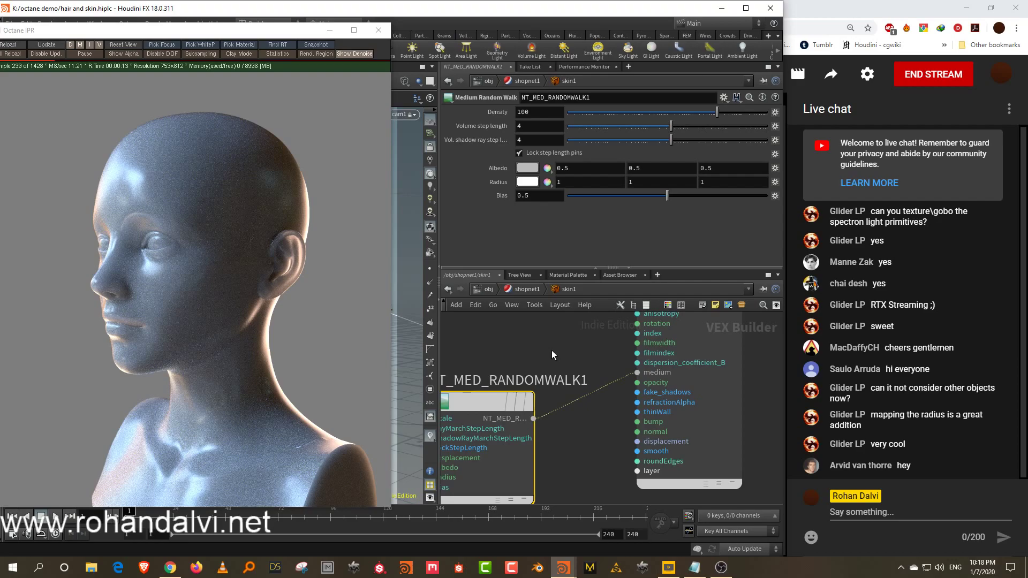
pyautogui.click(532, 167)
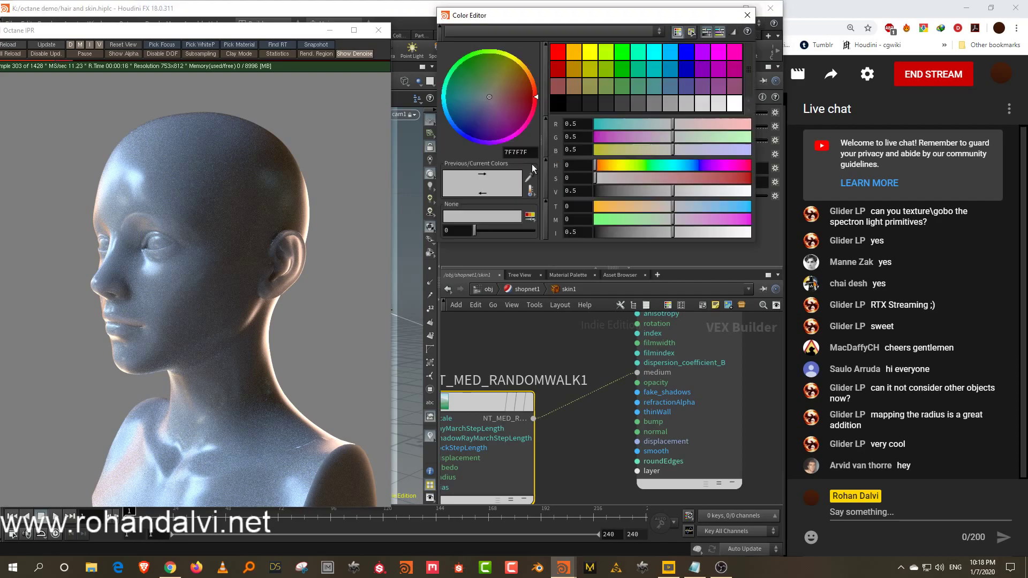
pyautogui.click(616, 166)
pyautogui.click(641, 178)
pyautogui.moveTo(673, 191); pyautogui.dragTo(738, 191)
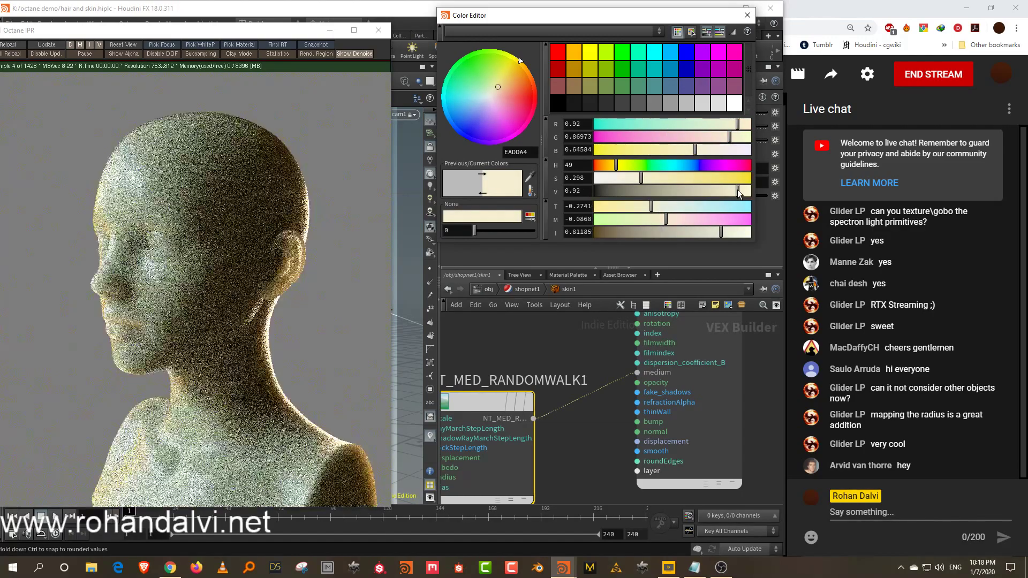
pyautogui.click(613, 166)
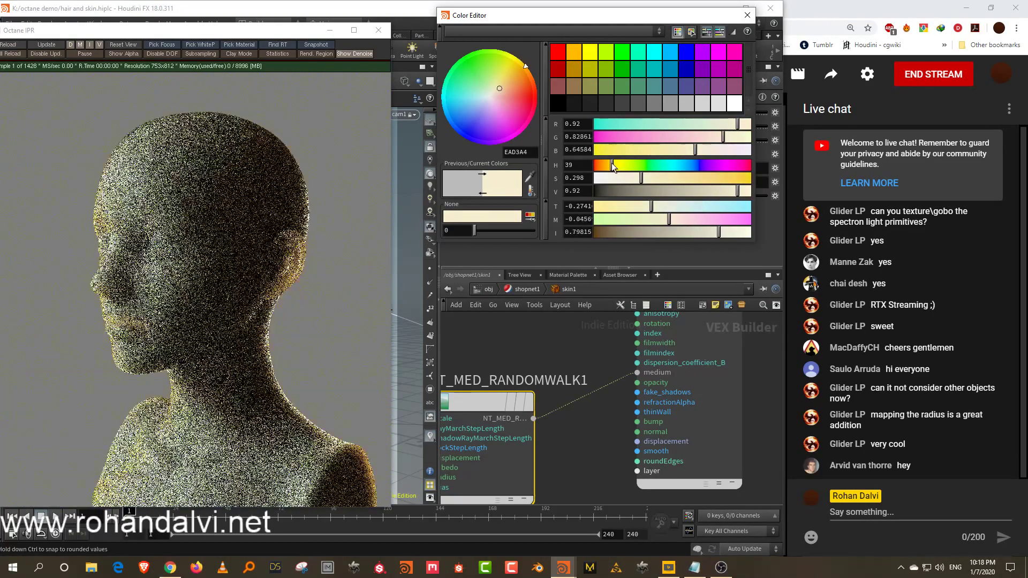
pyautogui.click(612, 166)
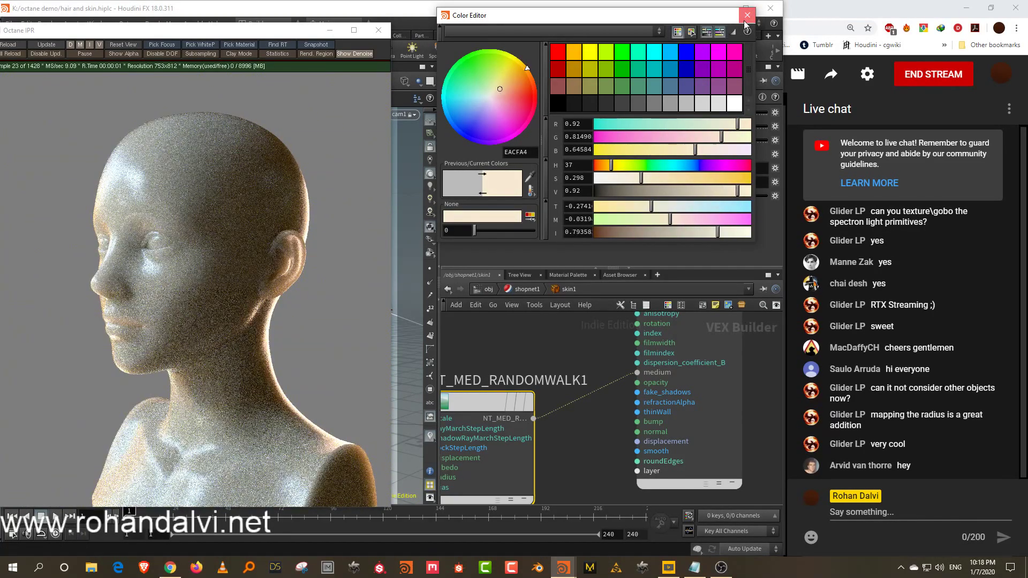
pyautogui.click(744, 20)
# Step: Darken the radius colour of NT_MED_RANDOMWALK1 to a neutral grey with value 0.045
pyautogui.click(532, 183)
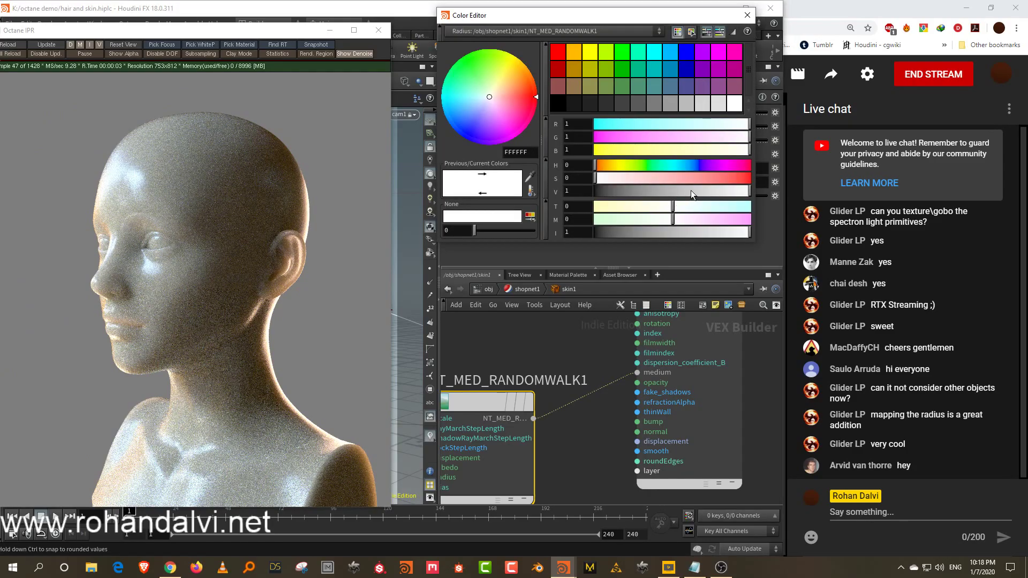
pyautogui.moveTo(691, 191); pyautogui.dragTo(596, 191)
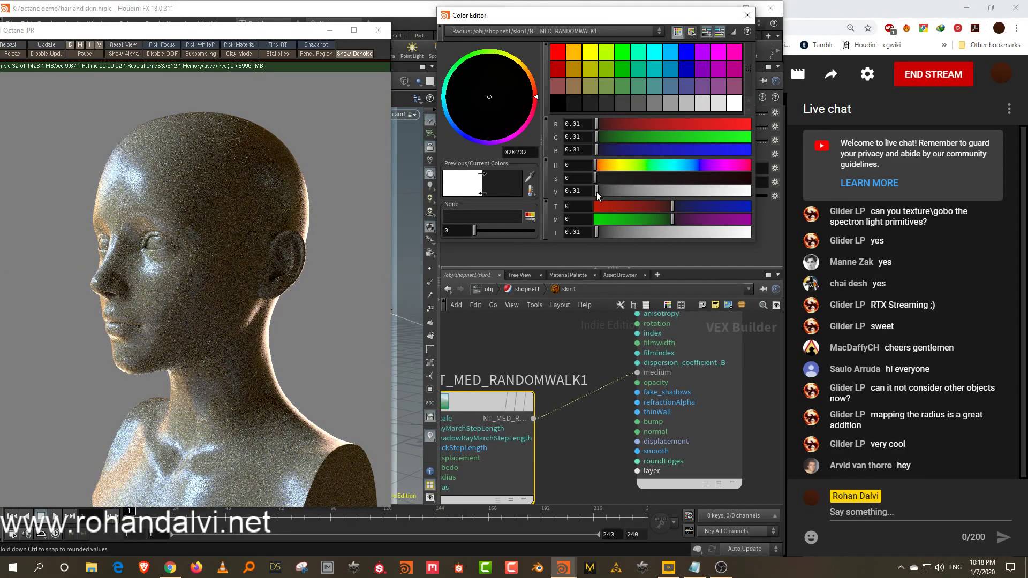
pyautogui.moveTo(599, 192); pyautogui.dragTo(602, 191)
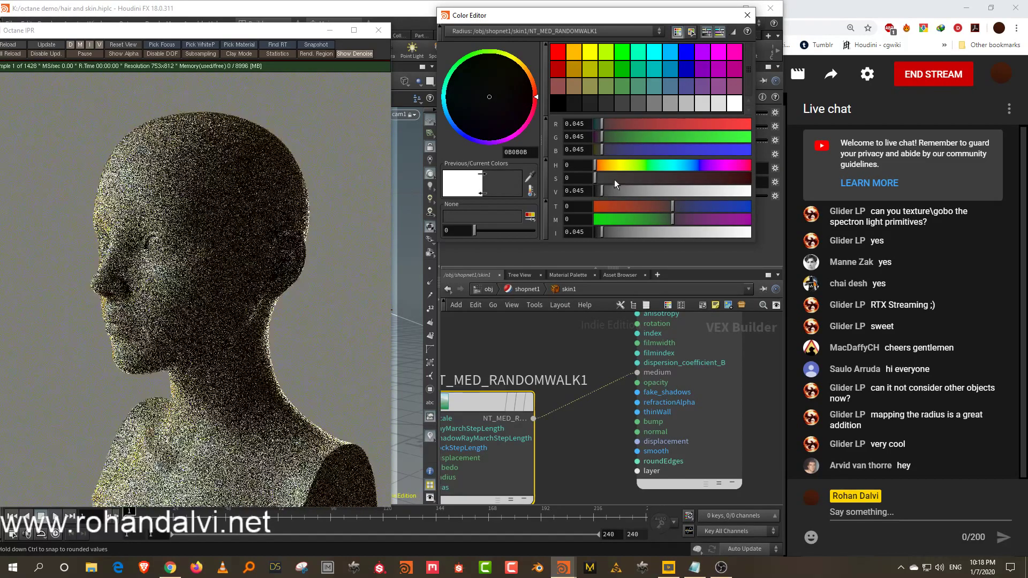
pyautogui.click(747, 15)
# Step: Switch the BRDF model of NT_MAT_SPECULAR1 to GGX and set its roughness to 0.294
pyautogui.click(680, 343)
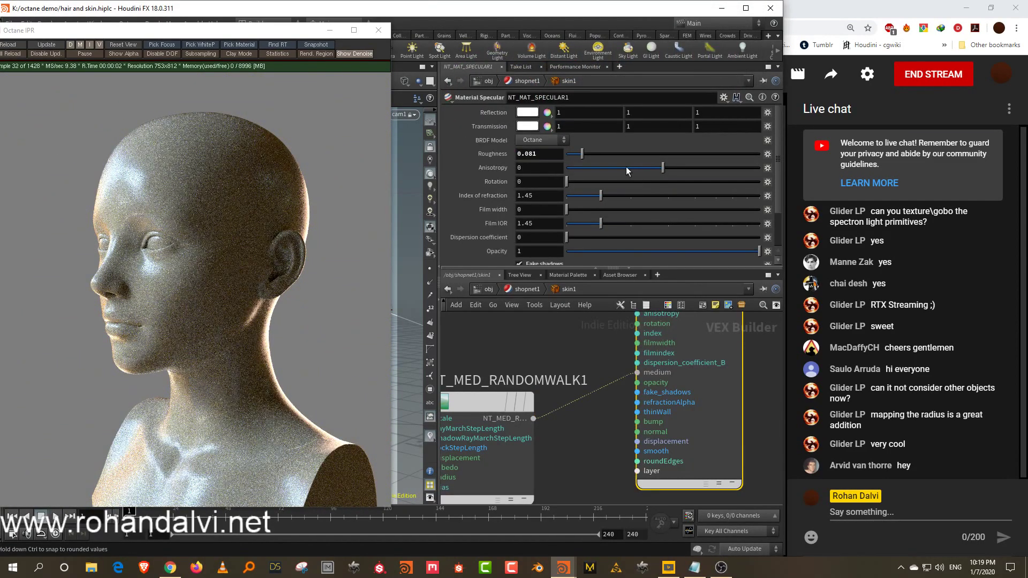
pyautogui.click(621, 154)
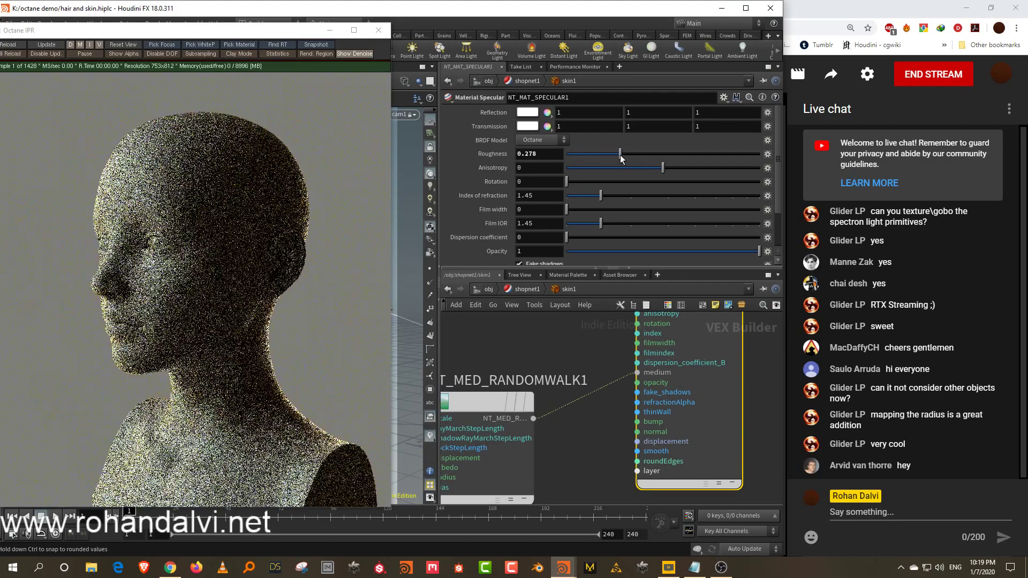
pyautogui.click(547, 141)
pyautogui.click(548, 168)
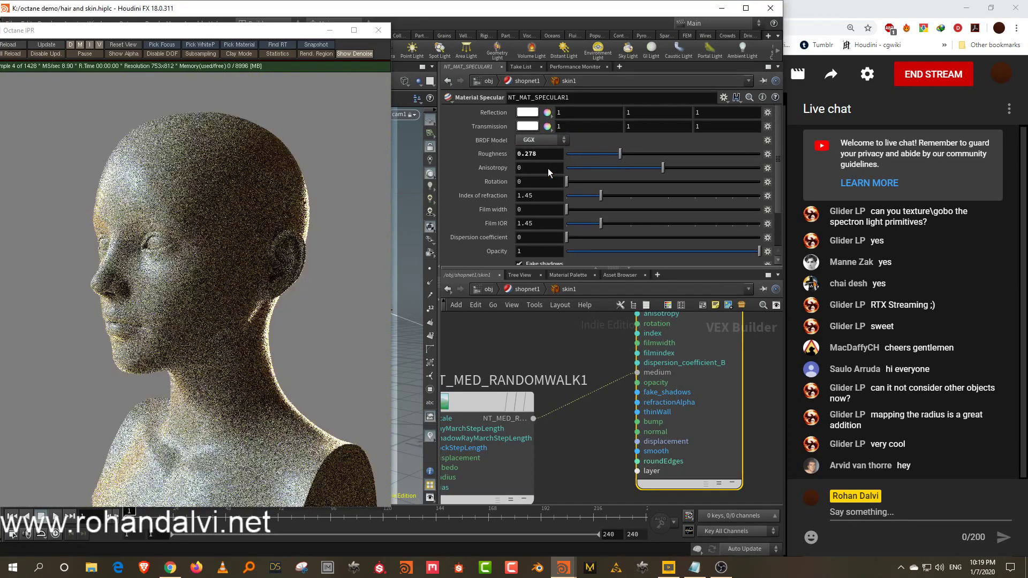
pyautogui.click(624, 154)
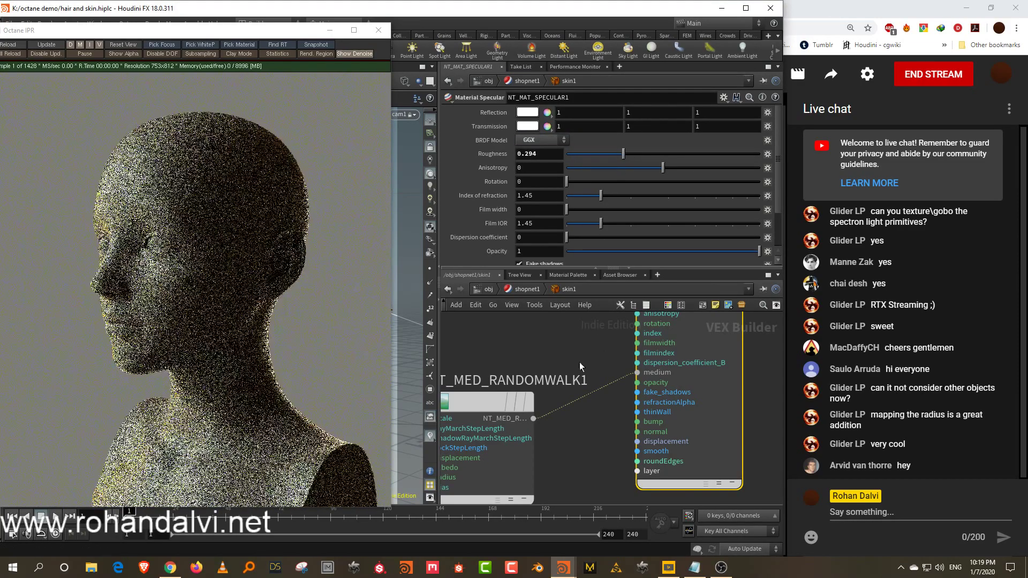
# Step: Set the radius colour of NT_MED_RANDOMWALK1 to a pinkish red of 0.723, 0.356, 0.356
pyautogui.click(509, 400)
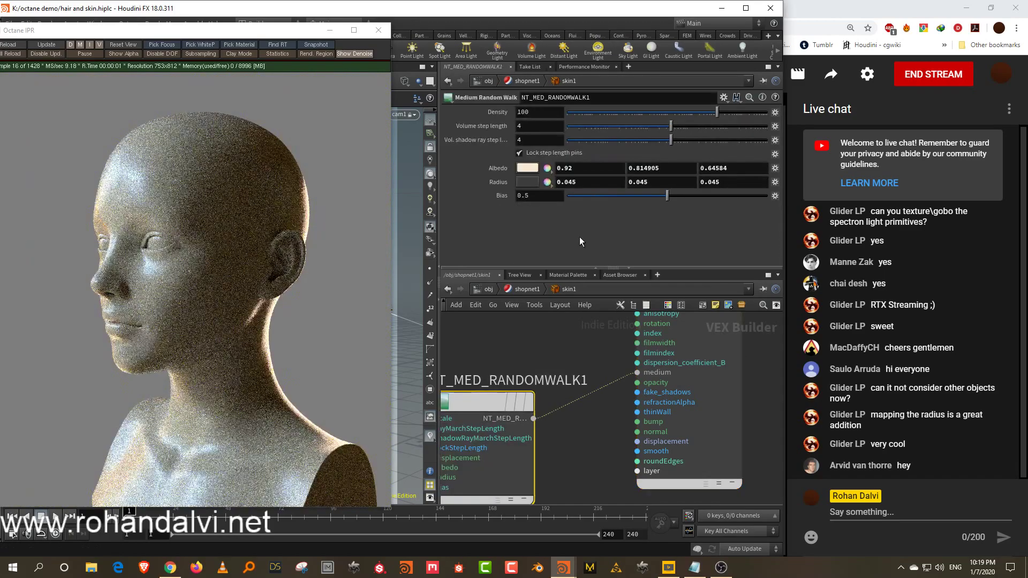
pyautogui.click(534, 181)
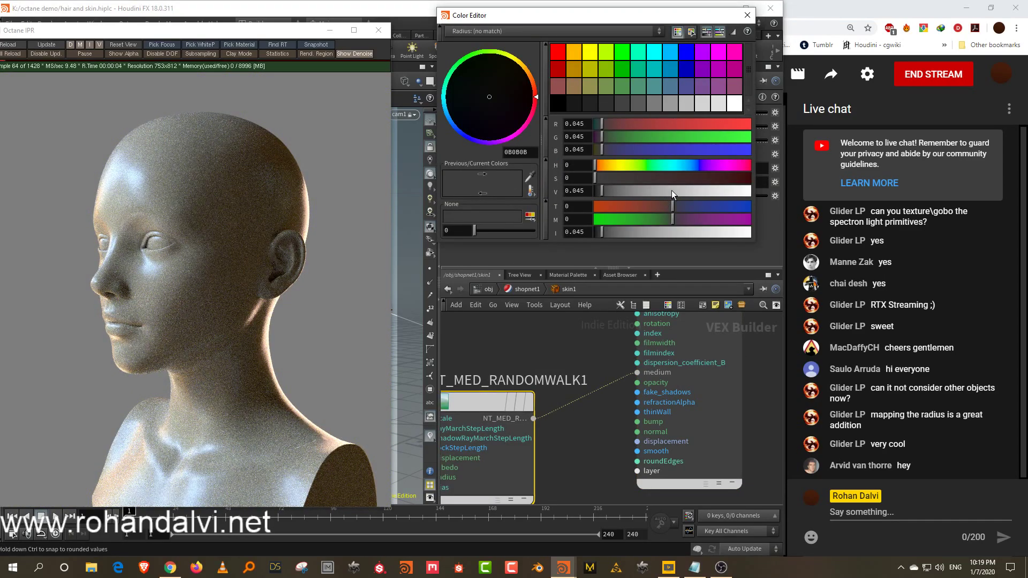
pyautogui.click(638, 191)
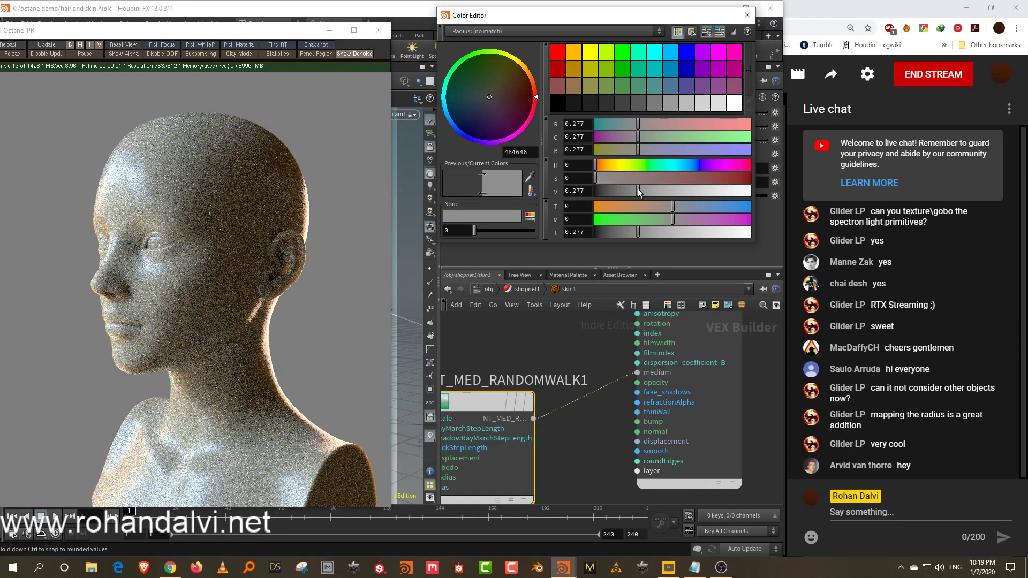
pyautogui.click(650, 192)
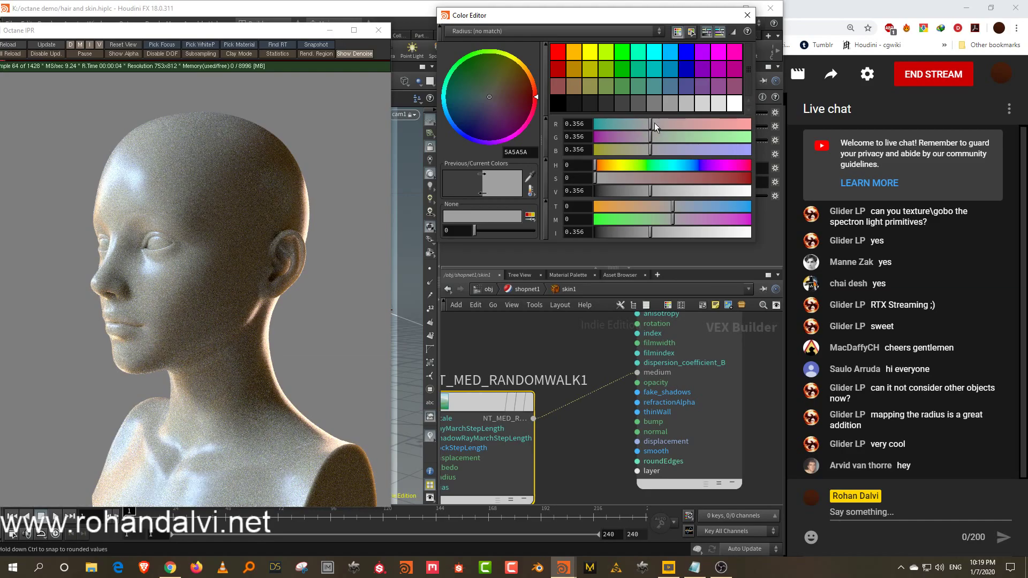
pyautogui.moveTo(654, 123); pyautogui.dragTo(707, 125)
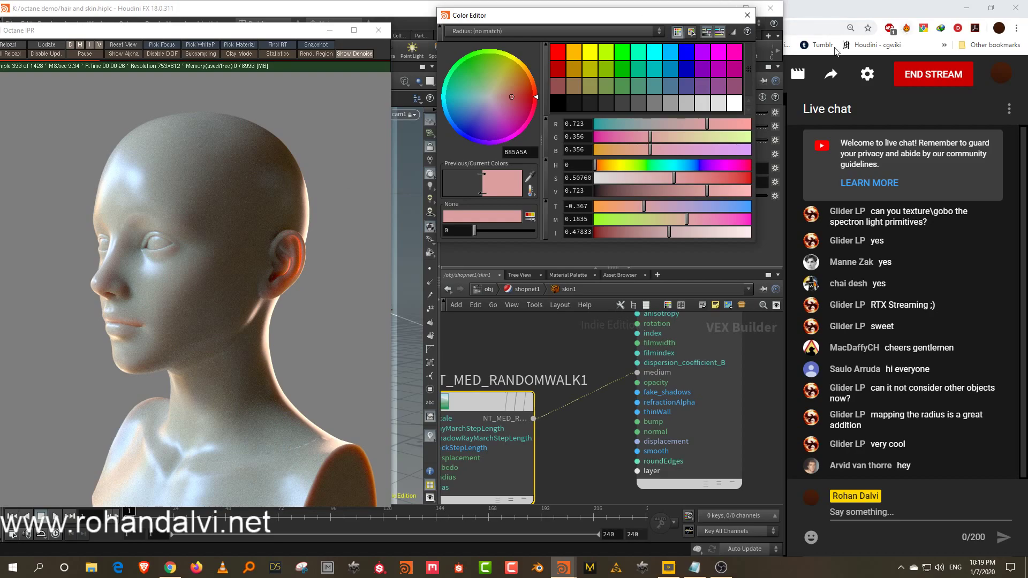
pyautogui.click(748, 15)
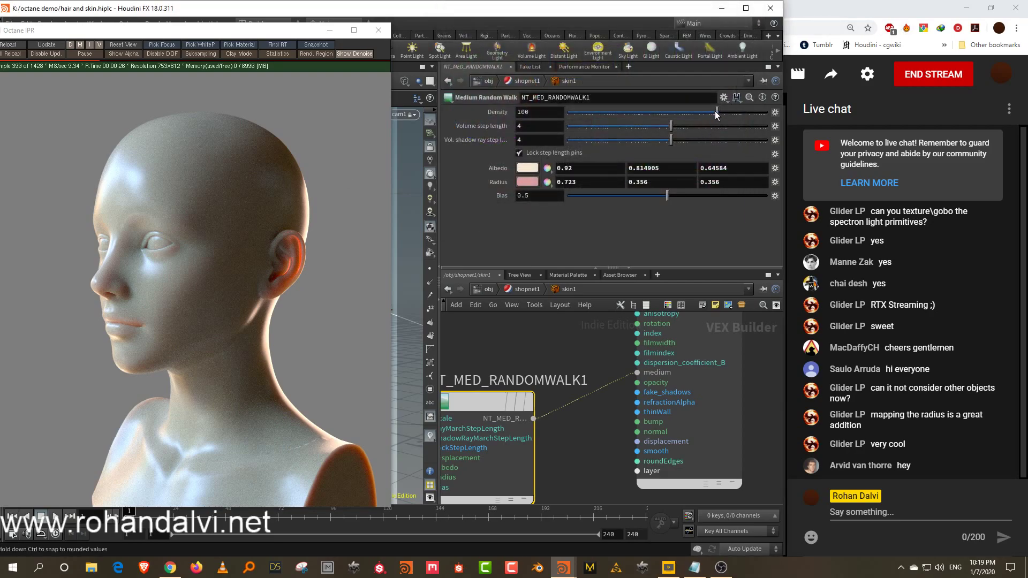
# Step: Set the density of the random walk medium to 91.7205 and its bias to 0, keeping the render window beside the parameters
pyautogui.moveTo(715, 111)
pyautogui.mouseDown()
pyautogui.moveTo(702, 112)
pyautogui.moveTo(716, 112)
pyautogui.mouseUp()
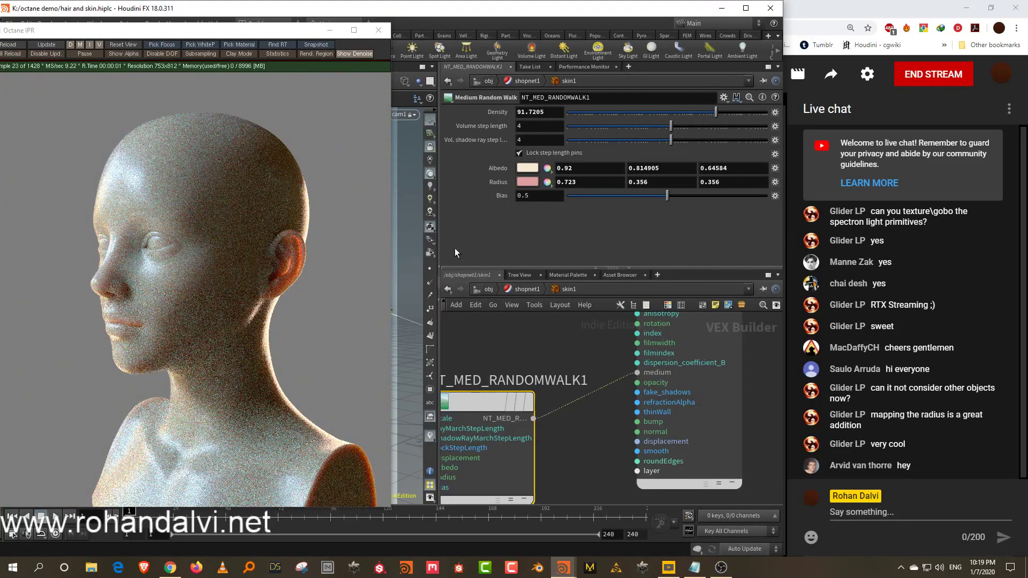
pyautogui.moveTo(274, 33); pyautogui.dragTo(303, 32)
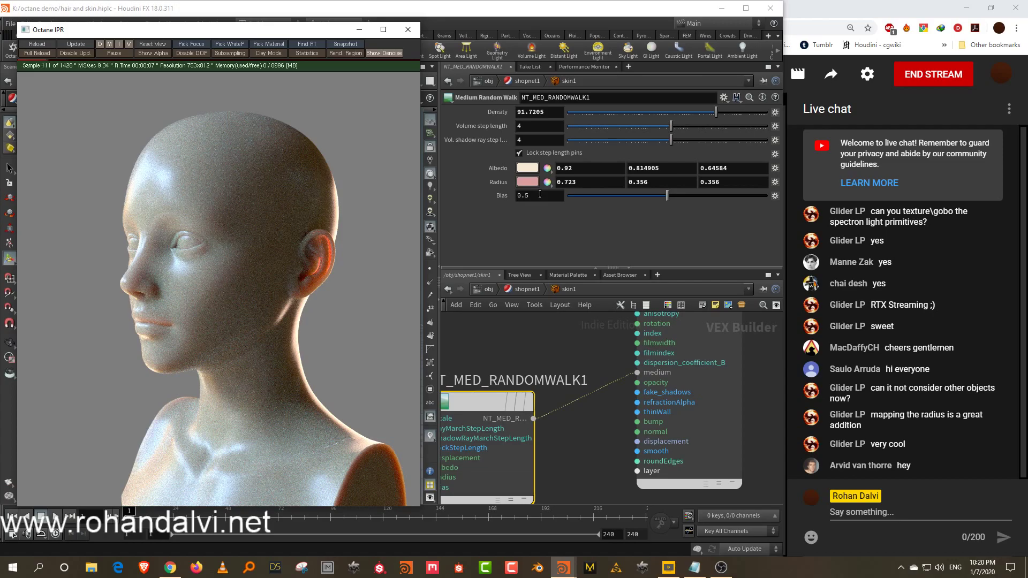
pyautogui.moveTo(605, 197); pyautogui.dragTo(517, 208)
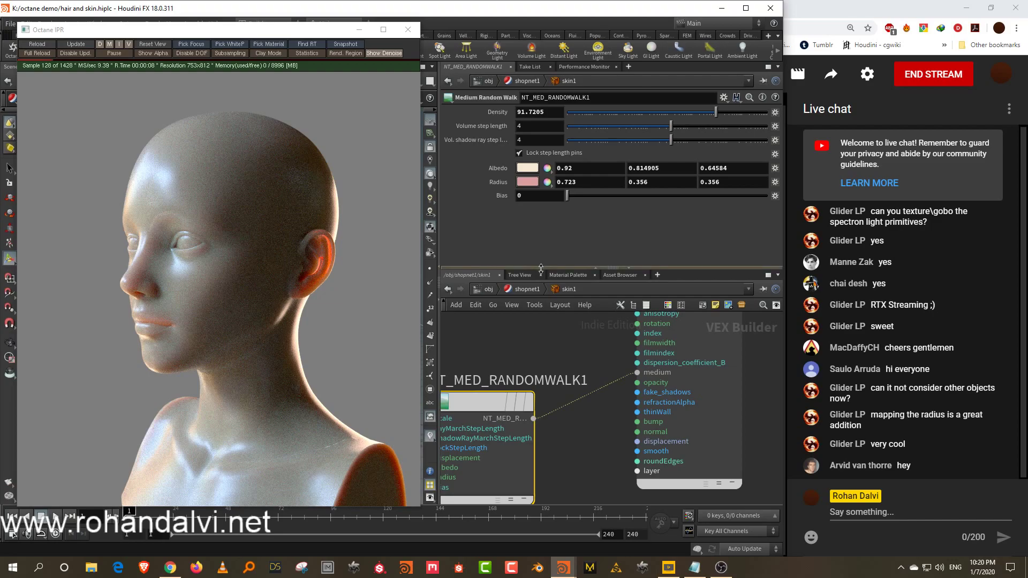
pyautogui.moveTo(539, 268); pyautogui.dragTo(542, 224)
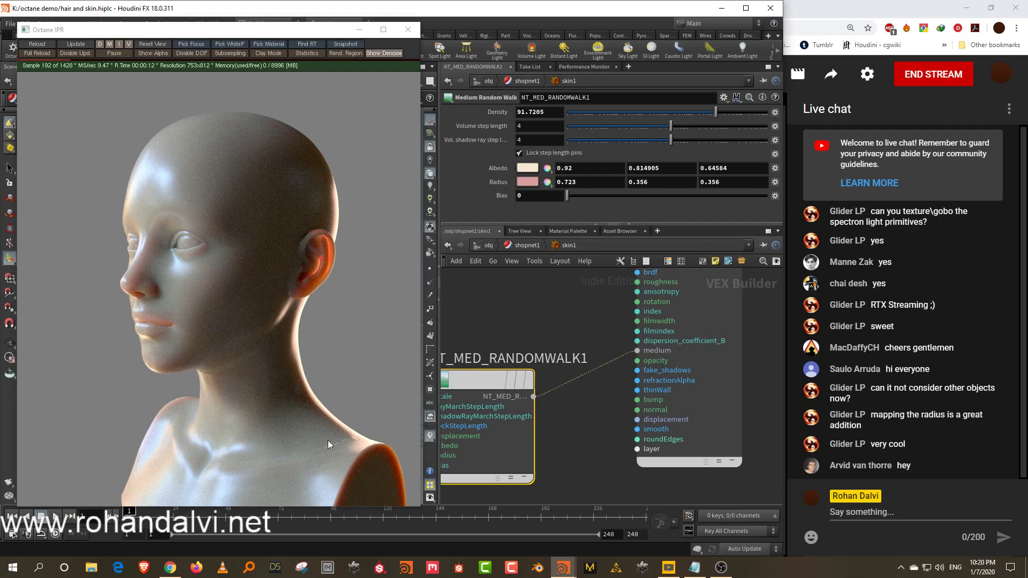
pyautogui.moveTo(298, 27); pyautogui.dragTo(242, 483)
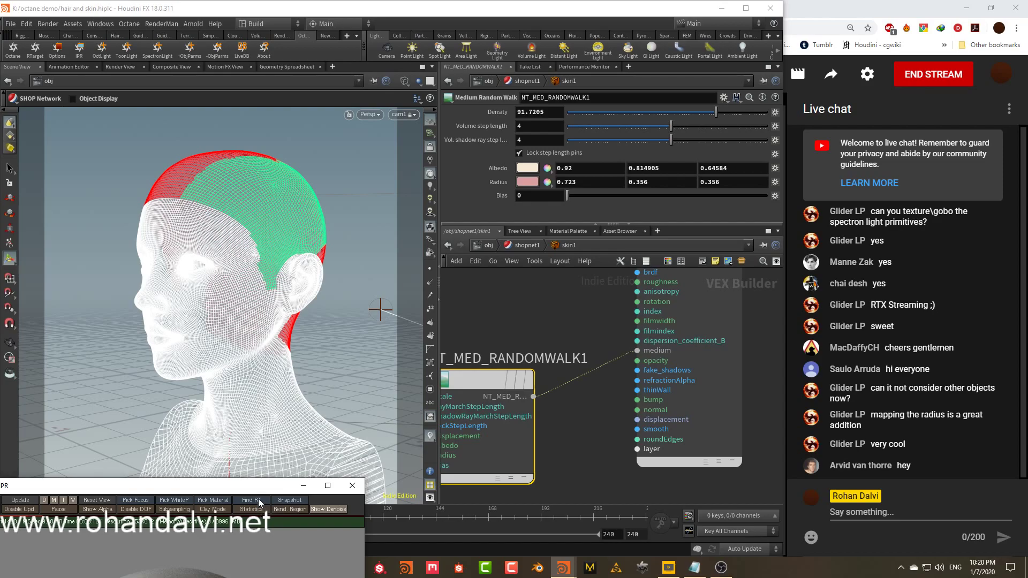
pyautogui.moveTo(280, 486); pyautogui.dragTo(361, 37)
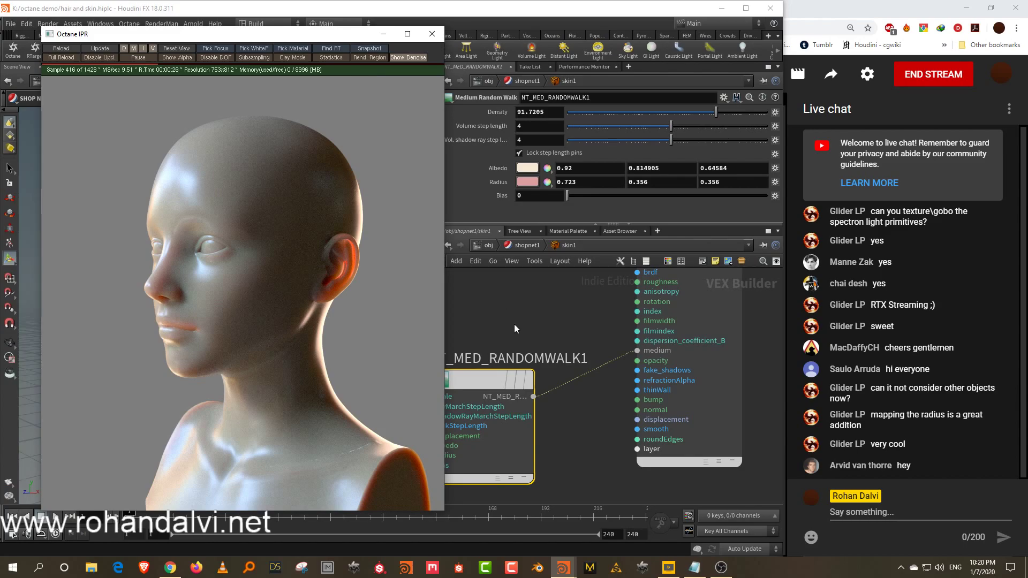
# Step: Set the random walk medium's bias to 1 and place the IPR render next to the MPlay snapshot for comparison
pyautogui.click(564, 294)
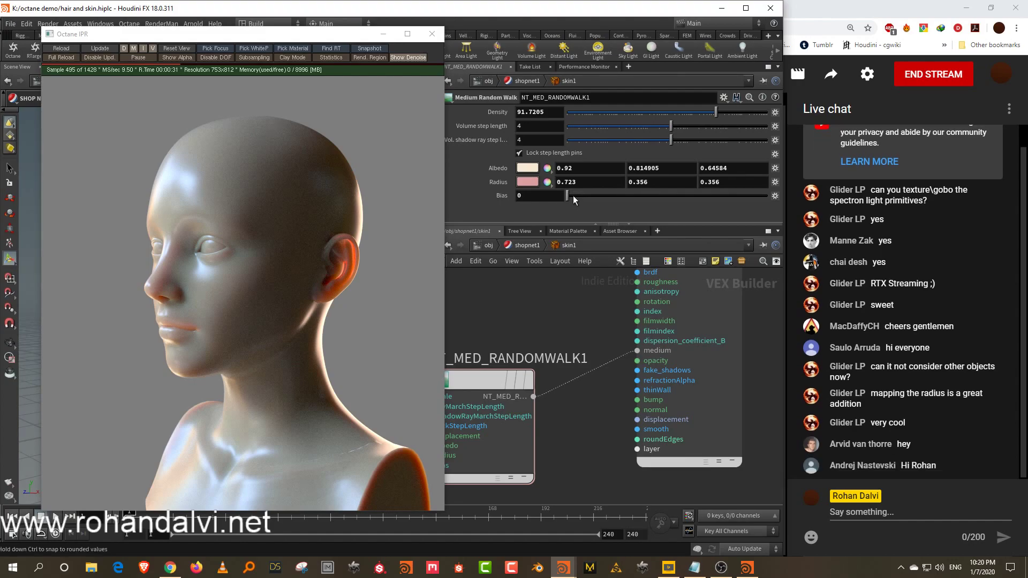
pyautogui.moveTo(569, 197); pyautogui.dragTo(831, 207)
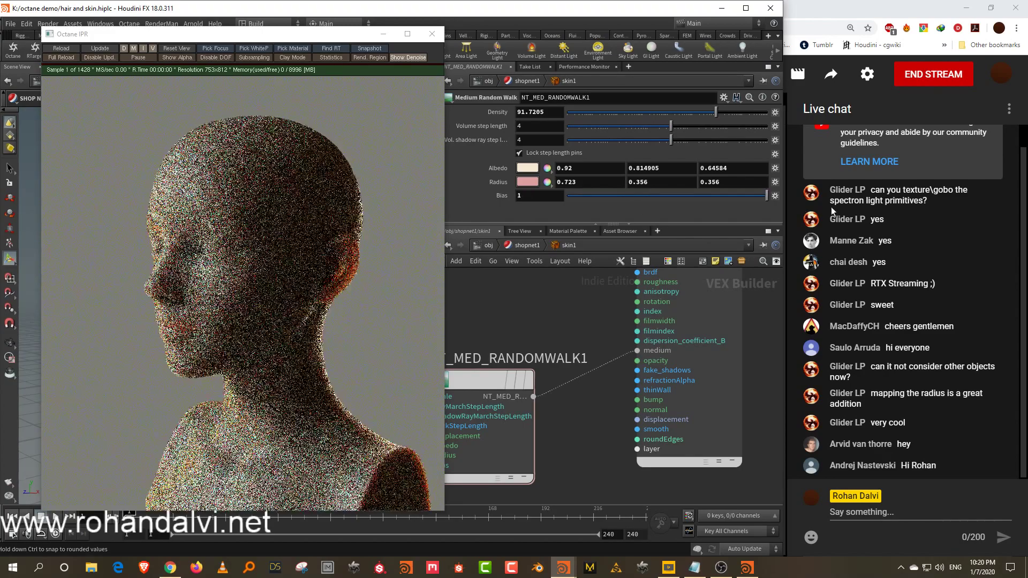
pyautogui.moveTo(280, 34); pyautogui.dragTo(600, 29)
pyautogui.click(747, 568)
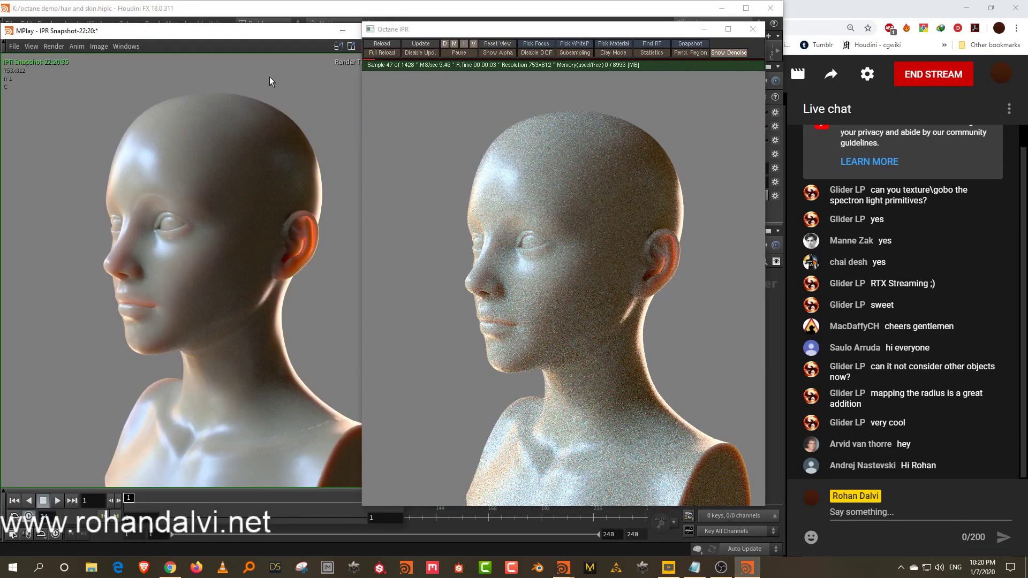
pyautogui.moveTo(256, 38); pyautogui.dragTo(224, 35)
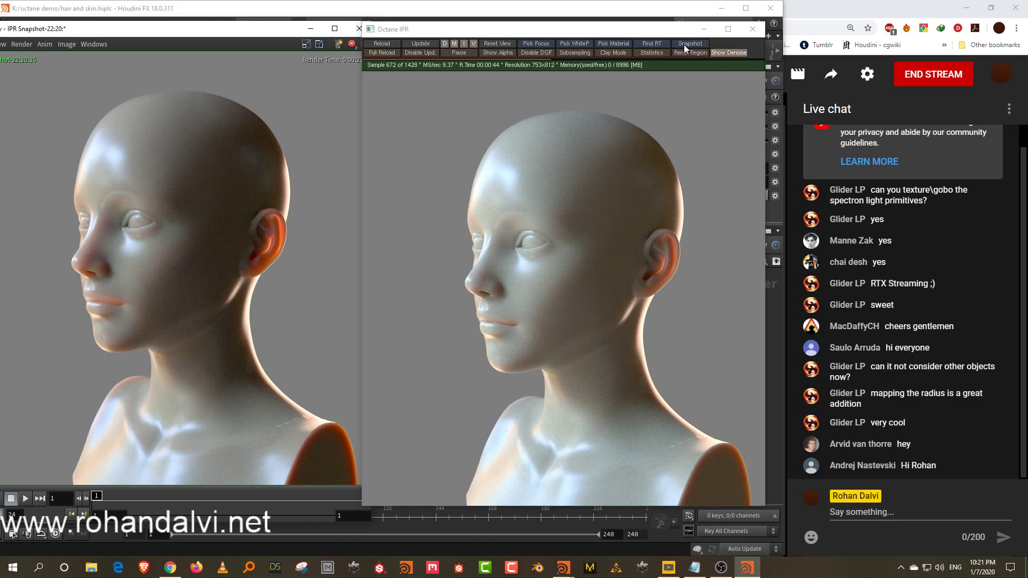
# Step: In the render network, set the diffuse depth of the path tracing kernel NT_KERN_PATHTRACING1 to 2
pyautogui.moveTo(667, 30); pyautogui.dragTo(289, 76)
pyautogui.click(527, 245)
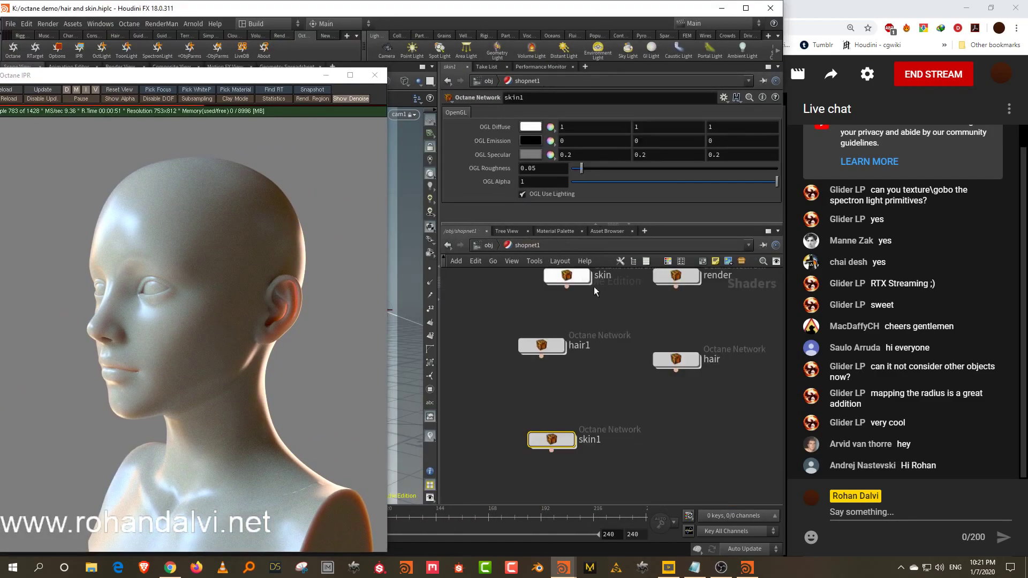
pyautogui.moveTo(661, 304); pyautogui.dragTo(650, 379, button='middle')
pyautogui.doubleClick(666, 359)
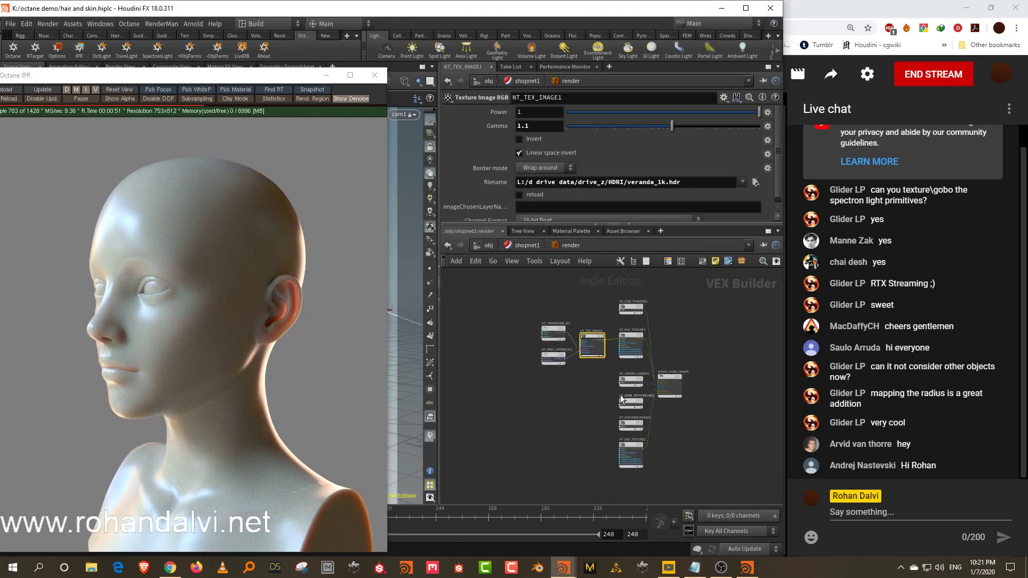
pyautogui.click(637, 408)
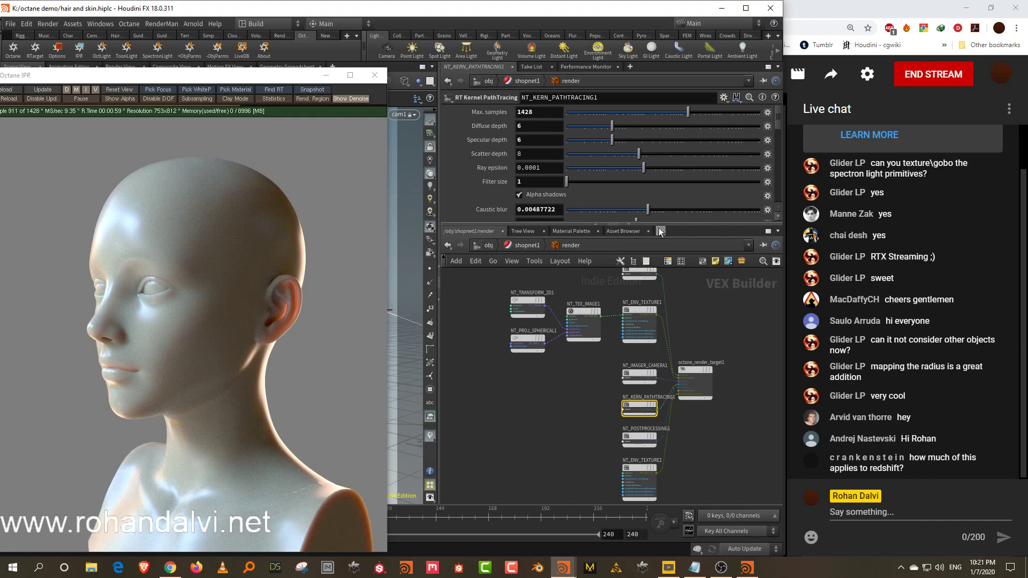
pyautogui.moveTo(663, 224); pyautogui.dragTo(665, 278)
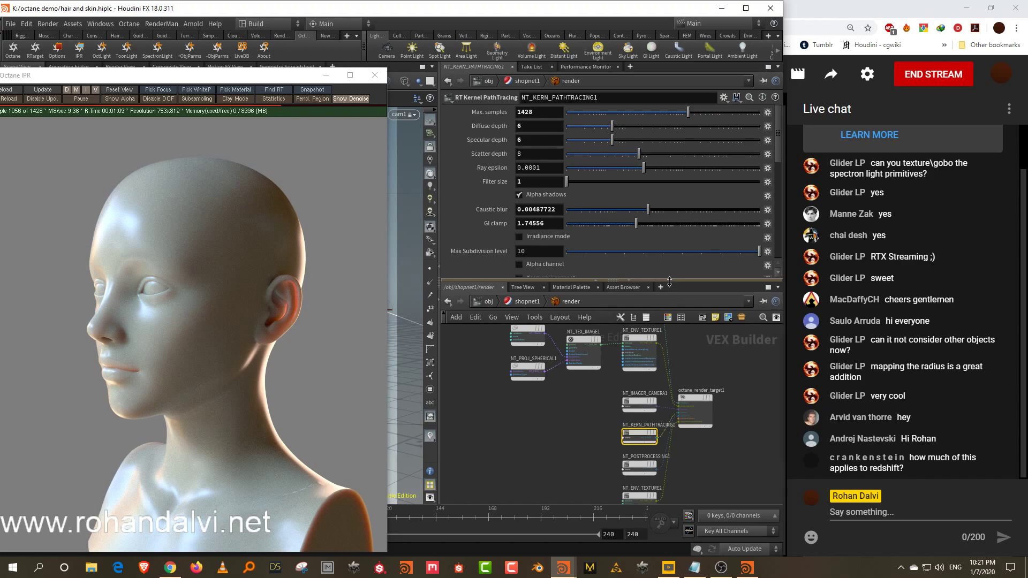
pyautogui.moveTo(669, 282); pyautogui.dragTo(672, 273)
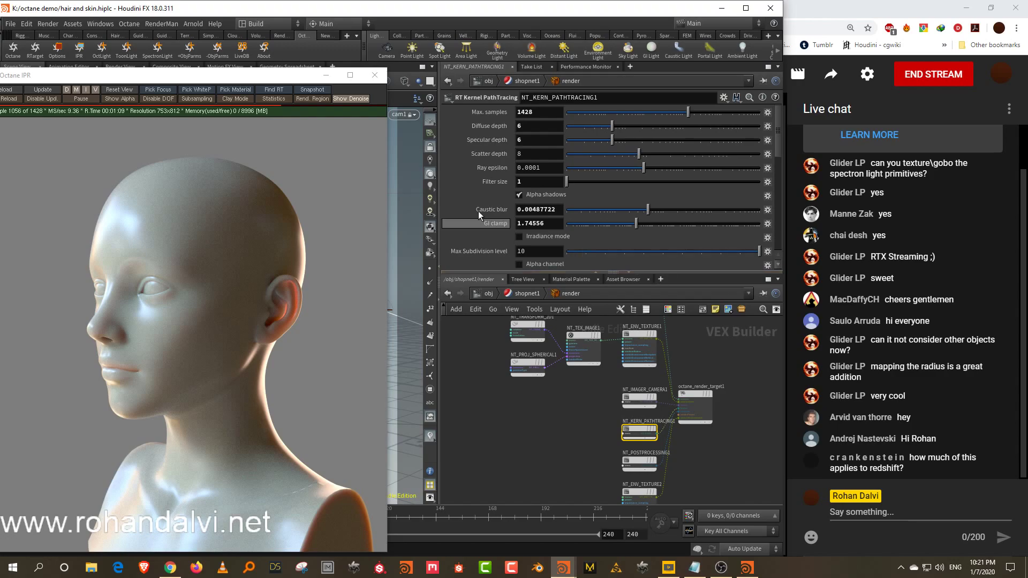
pyautogui.moveTo(284, 77); pyautogui.dragTo(333, 51)
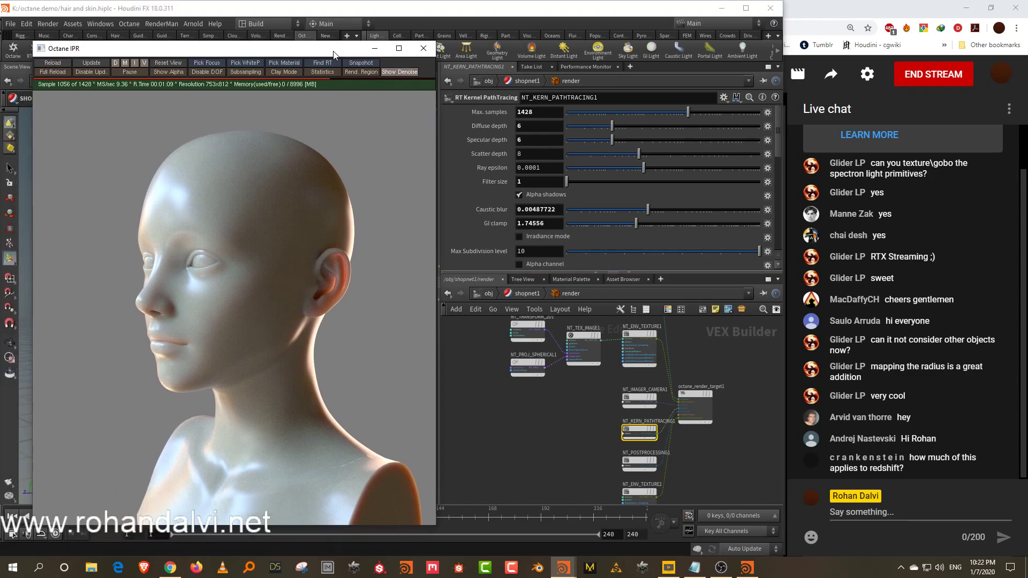
pyautogui.click(589, 130)
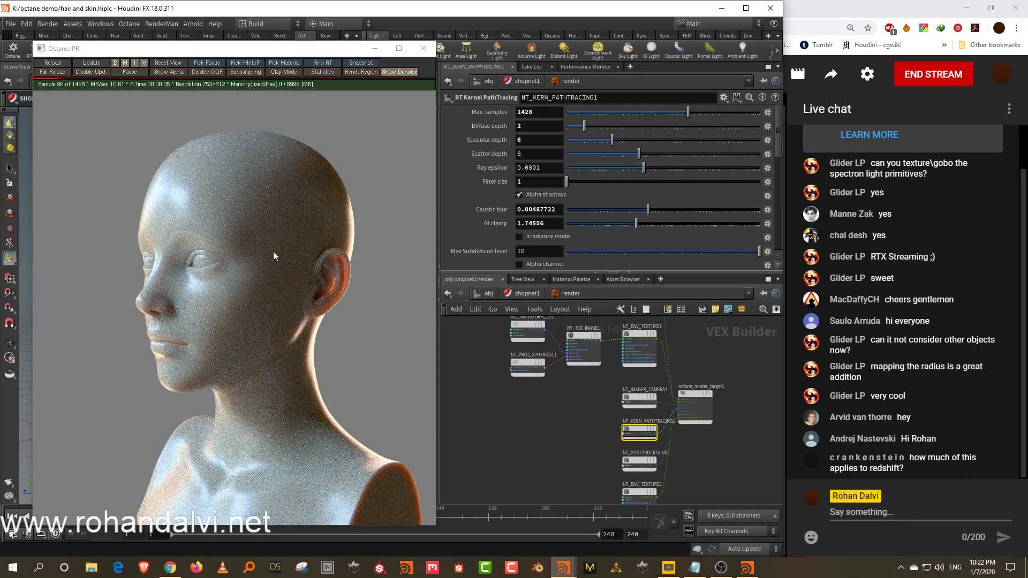
# Step: Set the scatter depth of the path tracing kernel to 6 and reposition the IPR window beside the parameters
pyautogui.moveTo(593, 155); pyautogui.dragTo(628, 157)
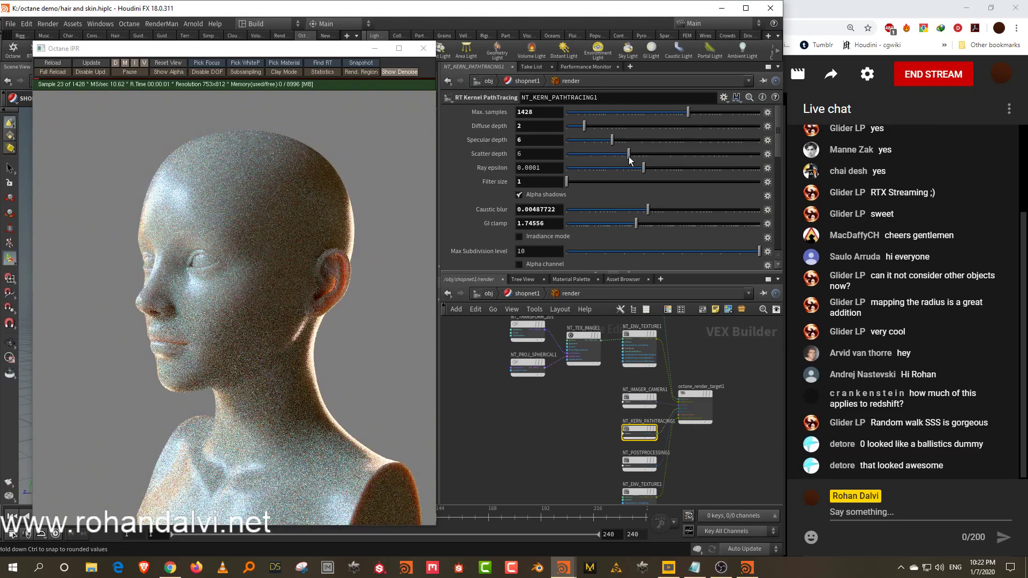
pyautogui.moveTo(266, 52); pyautogui.dragTo(269, 28)
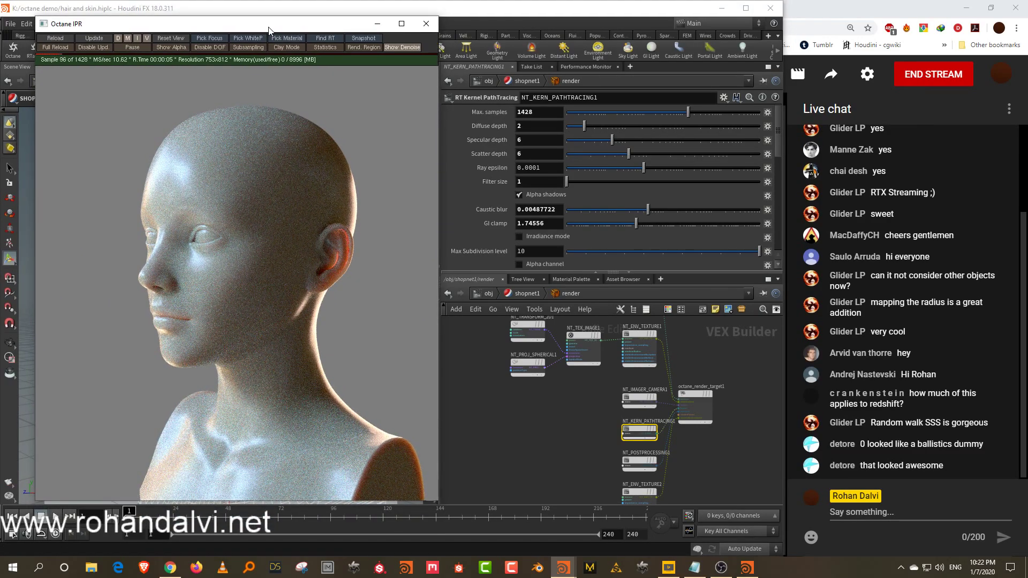
# Step: In the skin1 network, try the random walk medium's bias at 0, return it to 1, and compare the renders
pyautogui.click(535, 293)
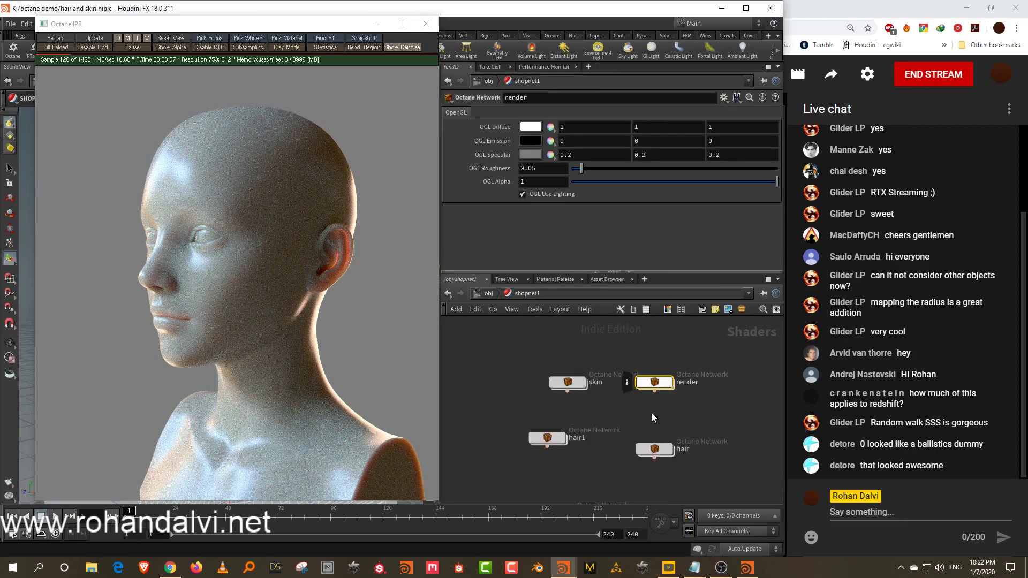
pyautogui.moveTo(625, 419); pyautogui.dragTo(644, 343, button='middle')
pyautogui.doubleClick(584, 436)
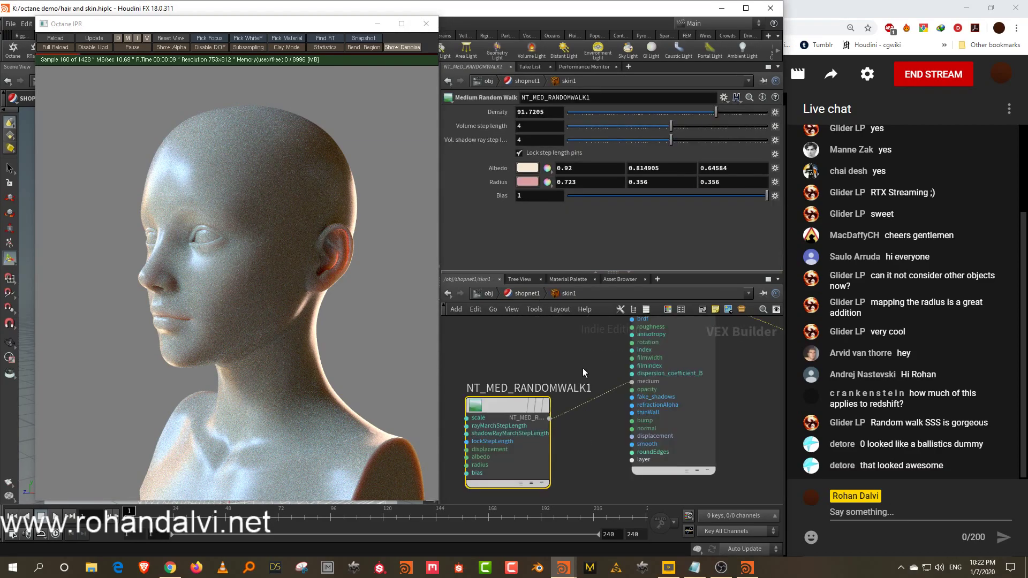
pyautogui.moveTo(586, 198); pyautogui.dragTo(470, 194)
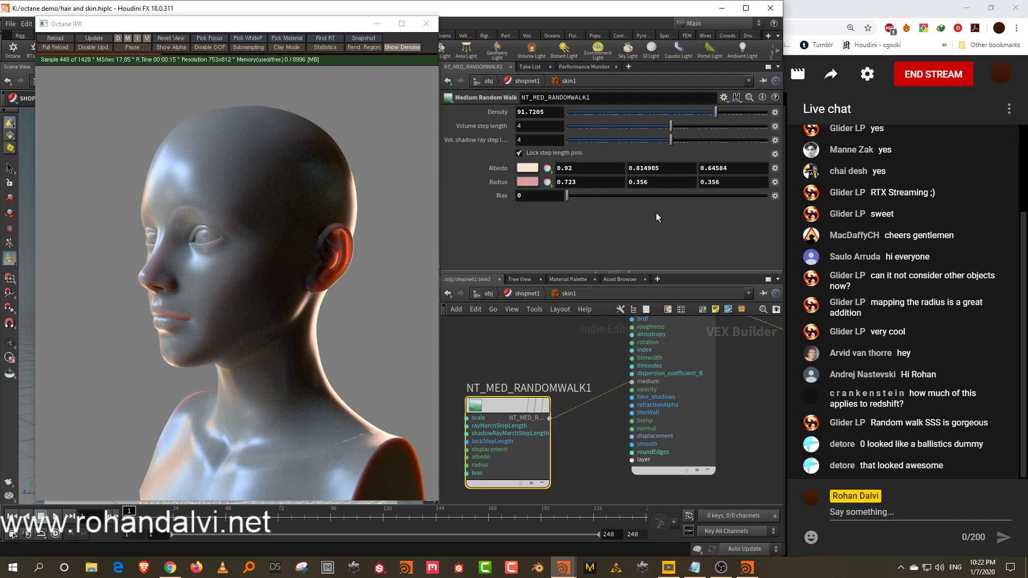
pyautogui.moveTo(622, 196); pyautogui.dragTo(767, 195)
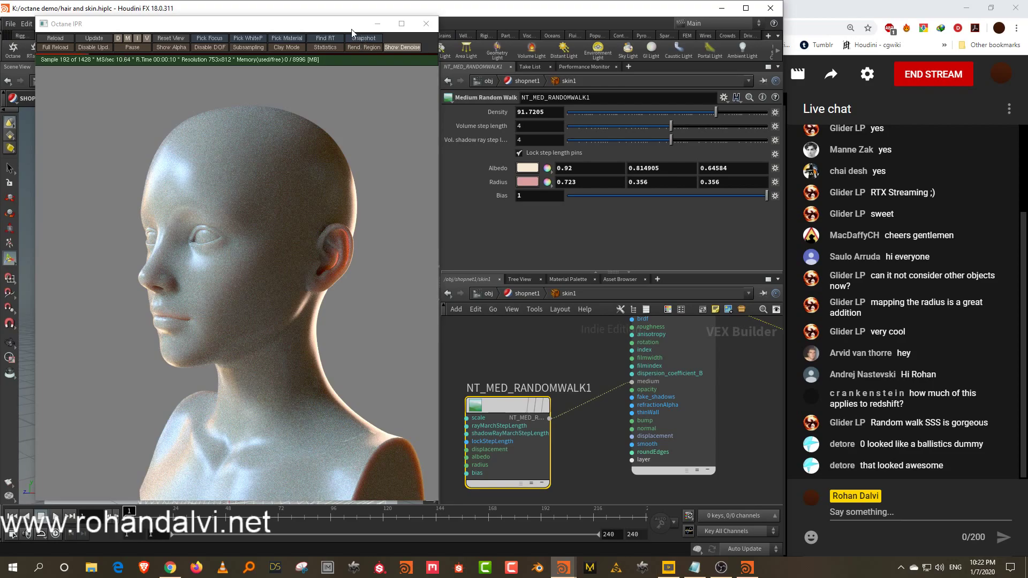
pyautogui.moveTo(352, 25); pyautogui.dragTo(373, 24)
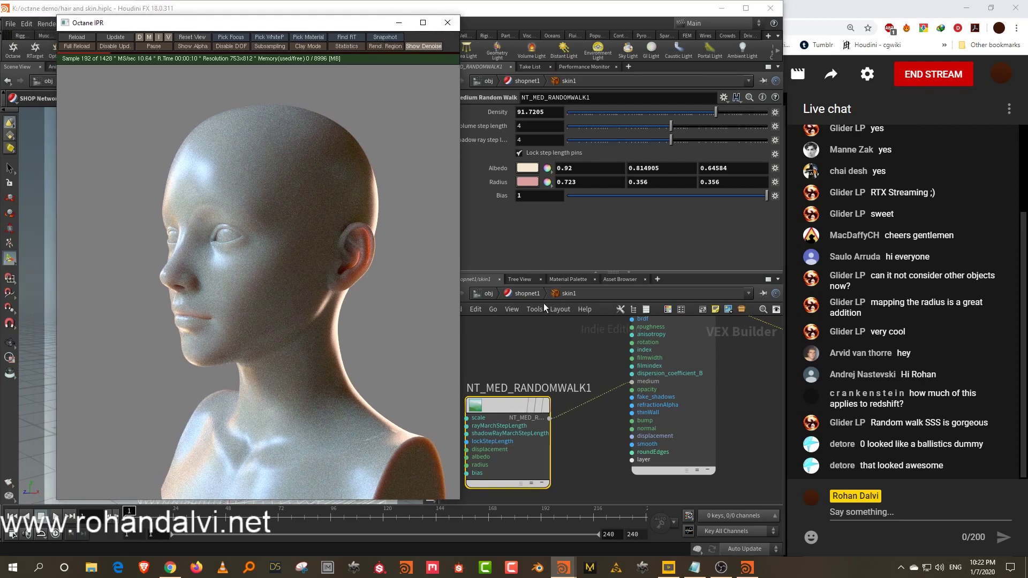
# Step: Reopen the skin1 network, set the random walk medium's bias to 0, and return to the shopnet1 level
pyautogui.click(528, 293)
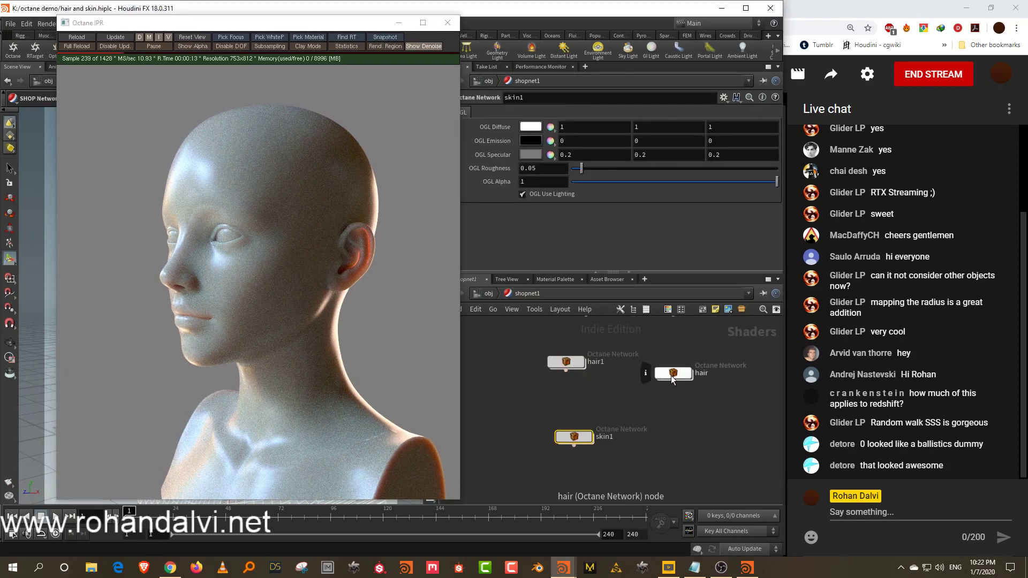
pyautogui.doubleClick(580, 438)
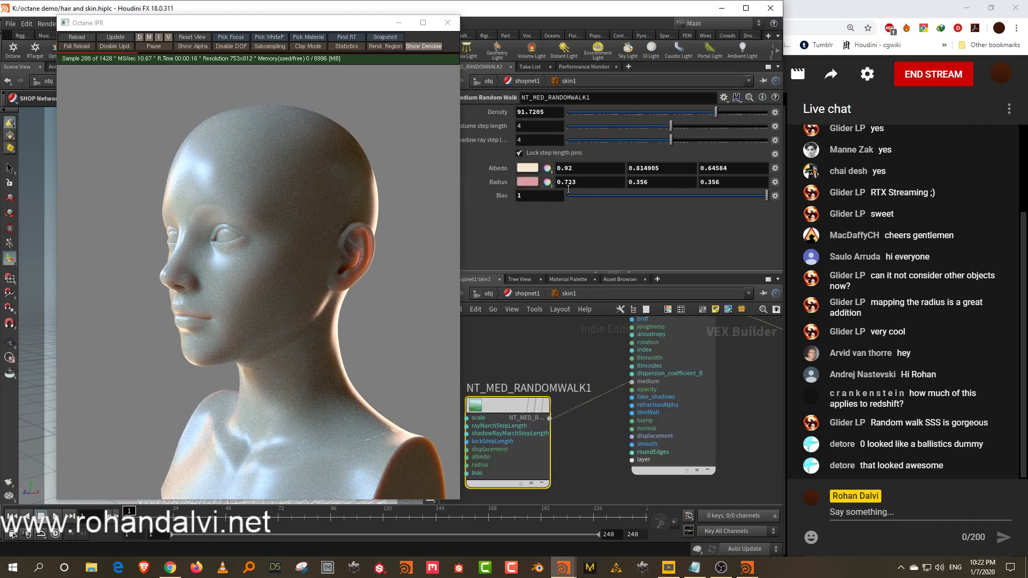
pyautogui.click(527, 294)
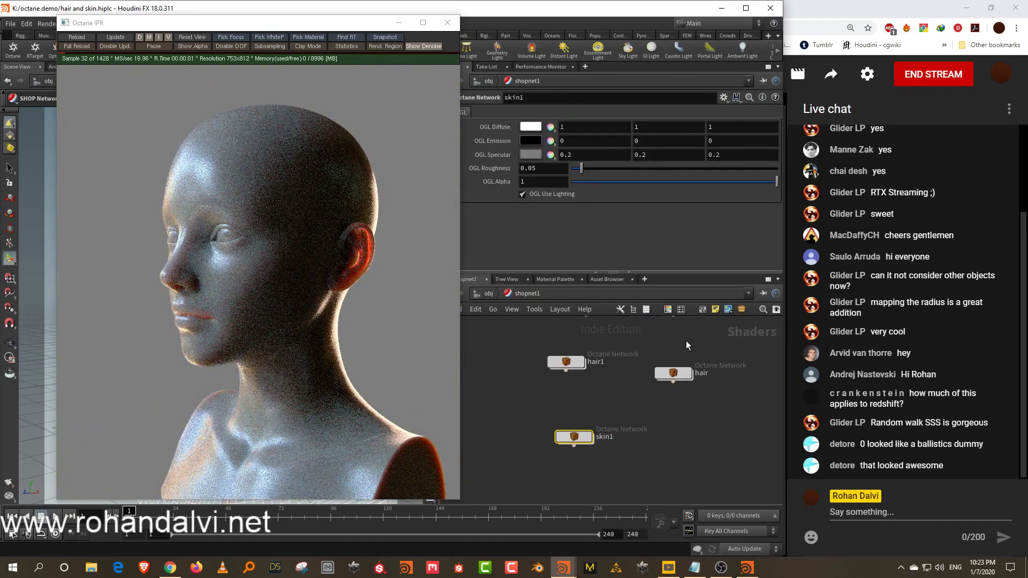
pyautogui.moveTo(686, 341); pyautogui.dragTo(681, 406, button='middle')
# Step: Bring up the MPlay snapshot, keep its window always on top, and place the IPR render beside it for comparison
pyautogui.click(754, 572)
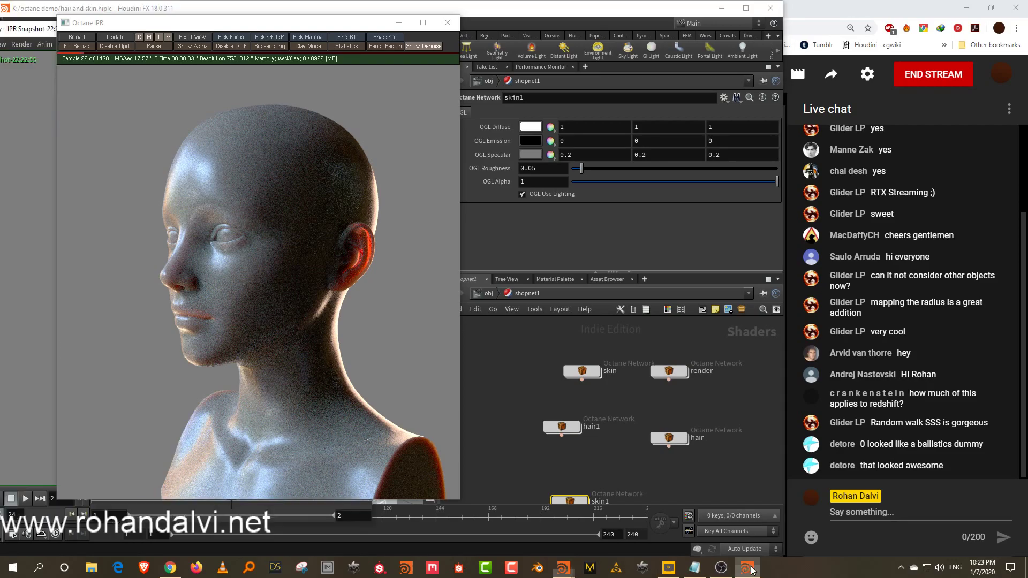
pyautogui.moveTo(326, 26); pyautogui.dragTo(544, 27)
pyautogui.rightClick(126, 33)
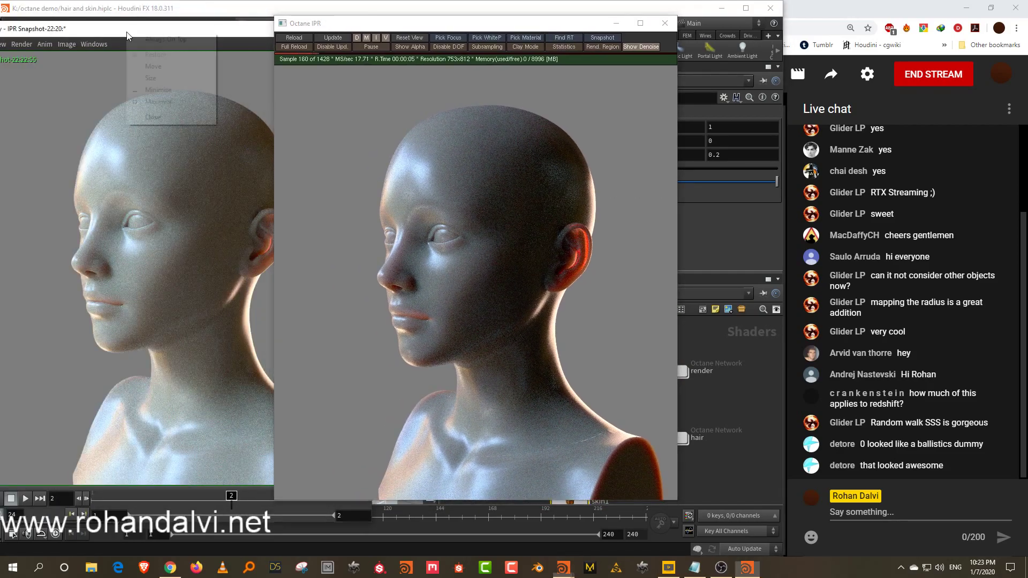
pyautogui.click(153, 37)
pyautogui.moveTo(436, 25); pyautogui.dragTo(360, 25)
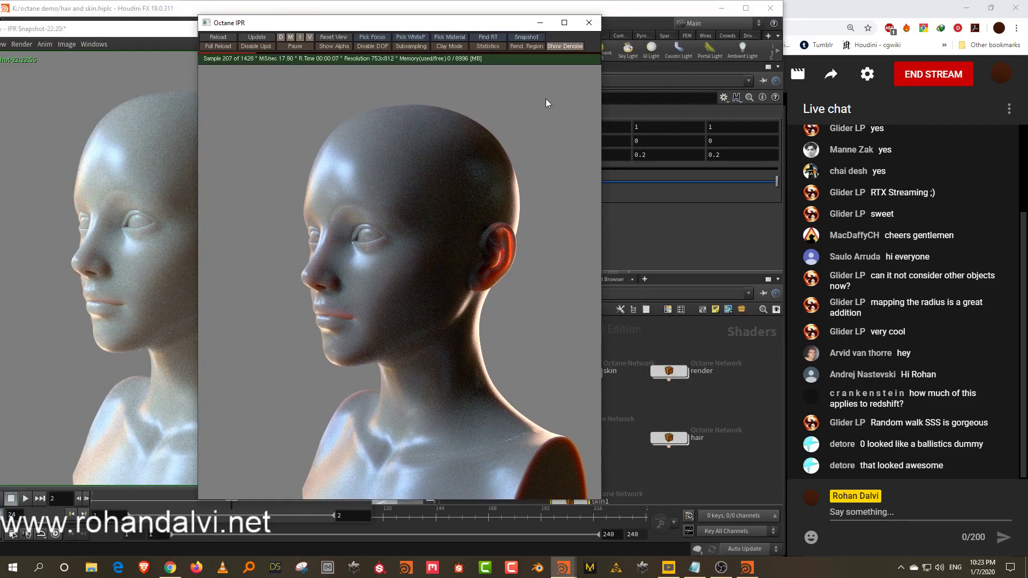
pyautogui.moveTo(485, 29); pyautogui.dragTo(397, 20)
# Step: In the render network, set the path tracing kernel's diffuse depth to 10 and scatter depth to 32, and compare the render with the snapshot
pyautogui.doubleClick(696, 364)
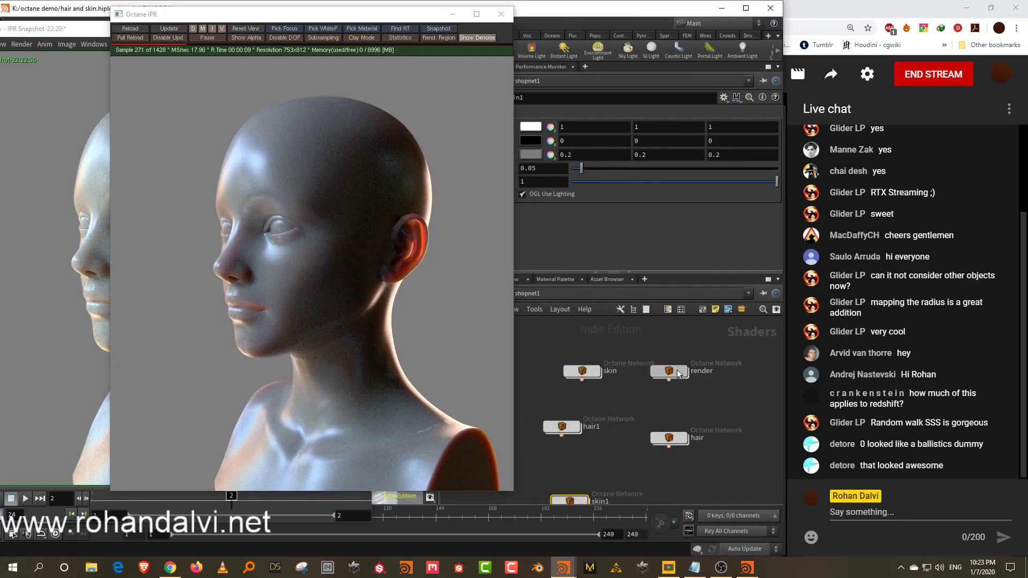
pyautogui.click(613, 127)
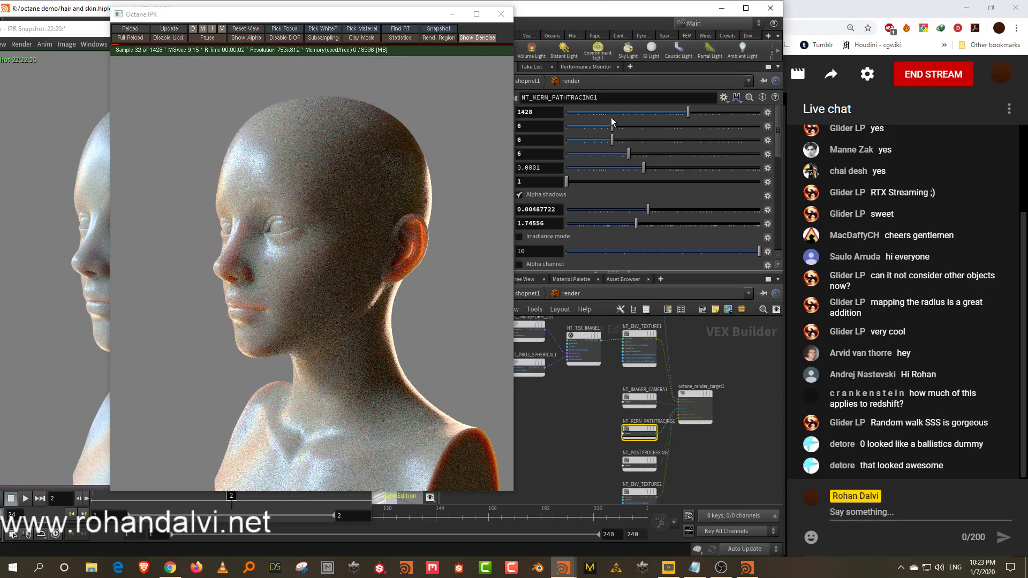
pyautogui.click(678, 154)
pyautogui.click(687, 155)
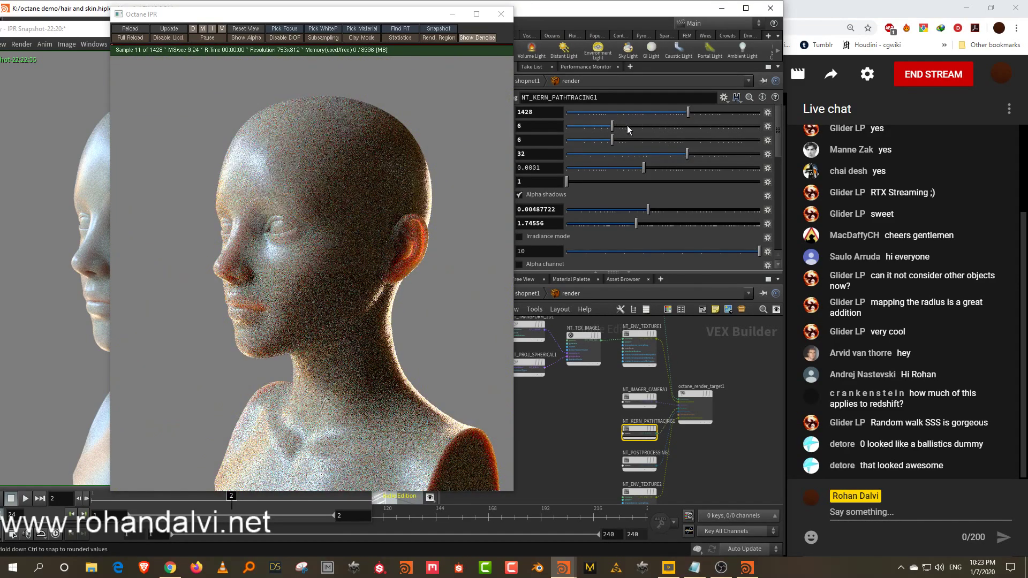
pyautogui.click(628, 125)
pyautogui.click(620, 127)
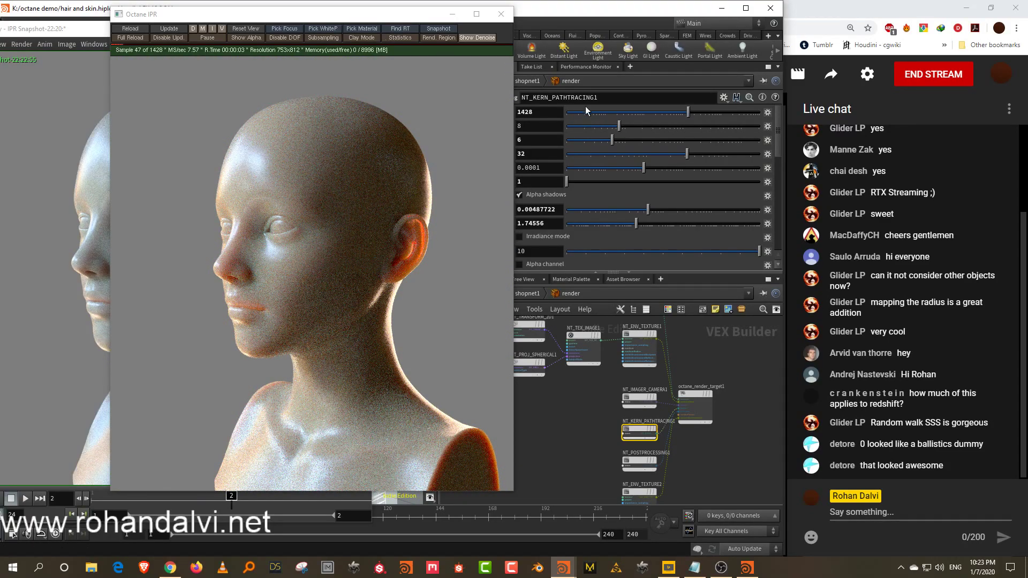
pyautogui.click(625, 126)
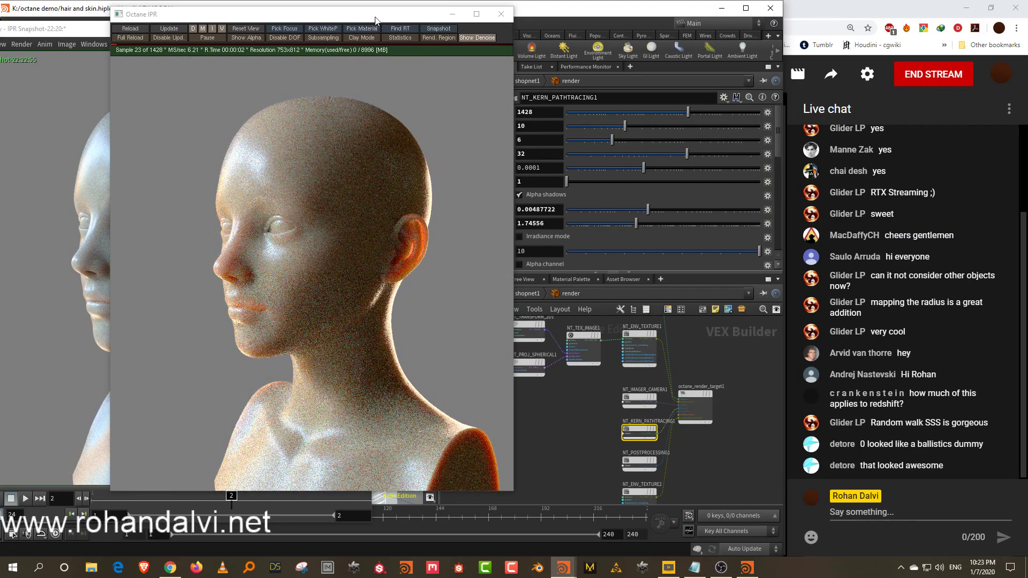
pyautogui.moveTo(376, 18); pyautogui.dragTo(509, 27)
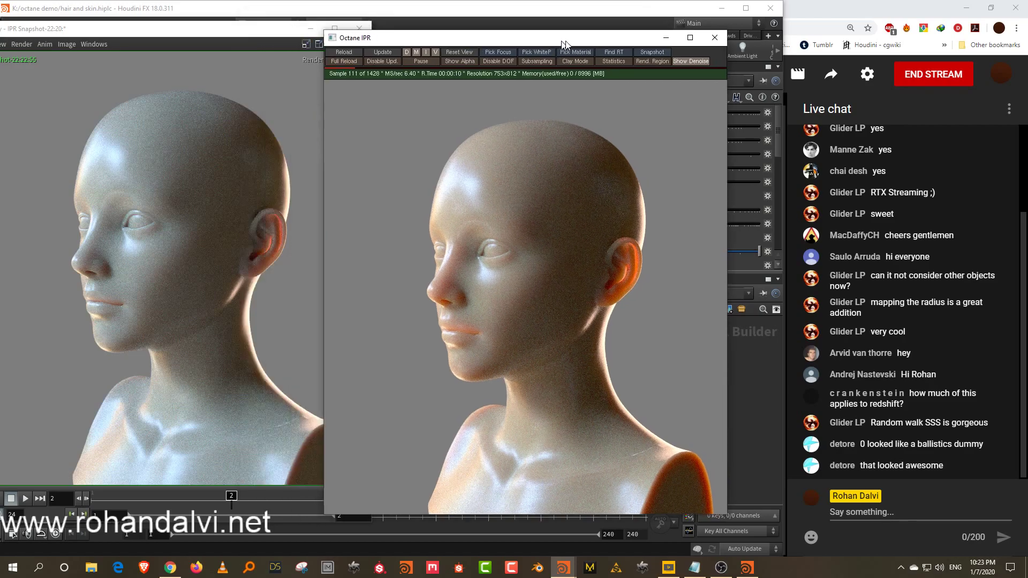
pyautogui.moveTo(480, 26); pyautogui.dragTo(530, 38)
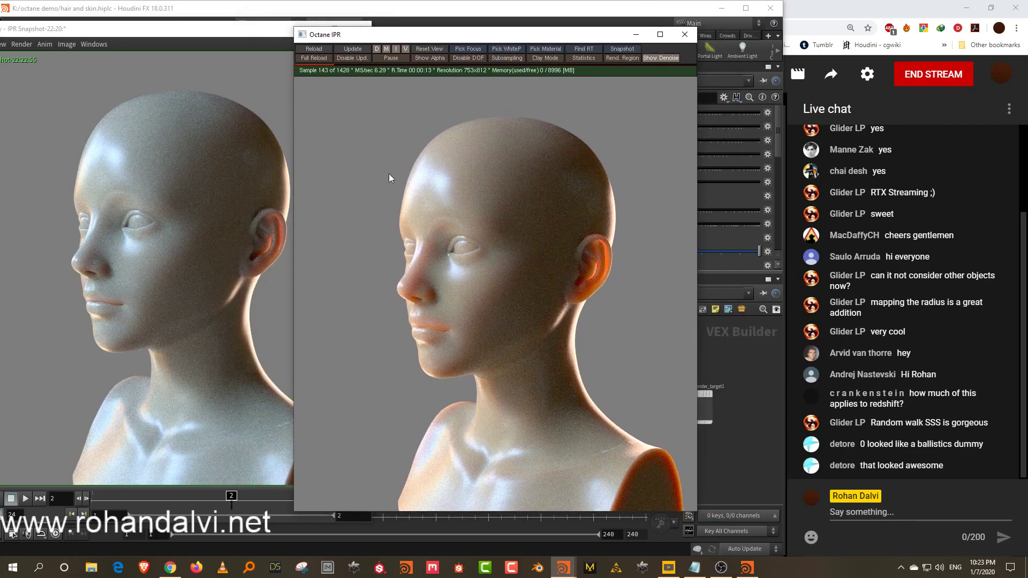
# Step: Set the path tracing kernel's specular depth and diffuse depth both to 5, comparing the render with the snapshot between the changes
pyautogui.moveTo(452, 42); pyautogui.dragTo(433, 216)
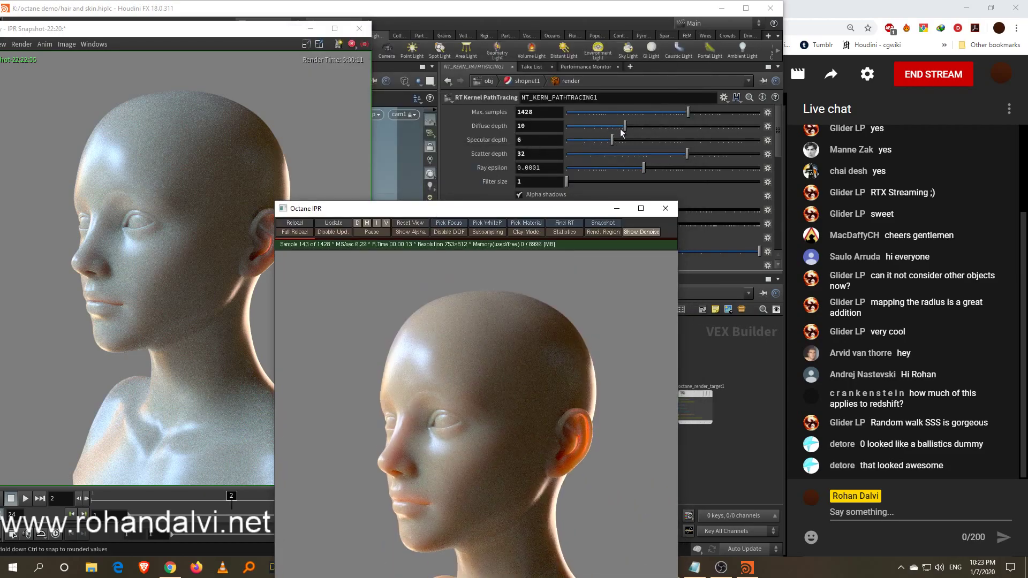
pyautogui.moveTo(620, 142)
pyautogui.mouseDown()
pyautogui.moveTo(570, 148)
pyautogui.moveTo(607, 149)
pyautogui.mouseUp()
pyautogui.moveTo(444, 208); pyautogui.dragTo(470, 28)
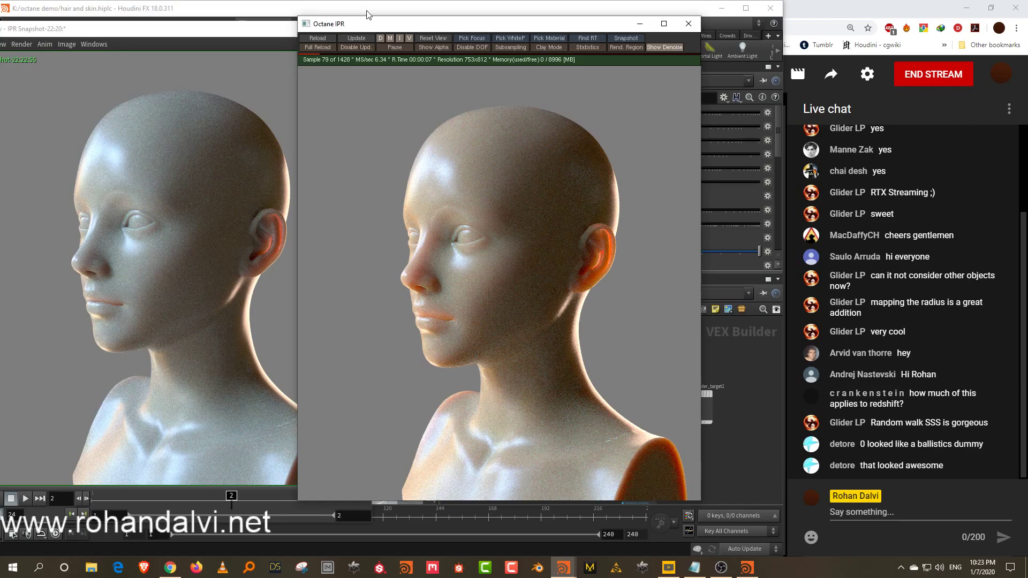
pyautogui.moveTo(376, 24); pyautogui.dragTo(418, 31)
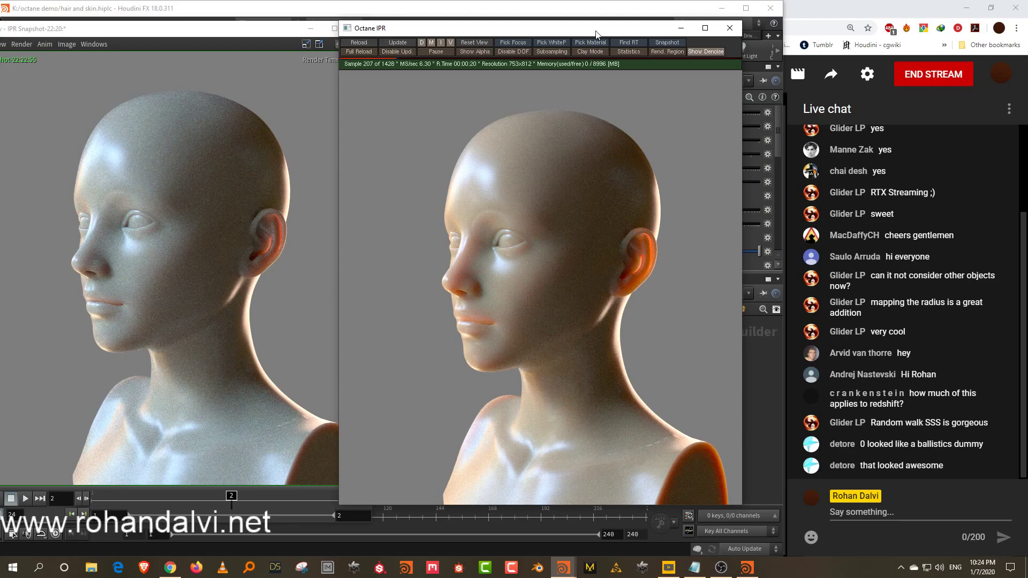
pyautogui.moveTo(597, 33); pyautogui.dragTo(344, 36)
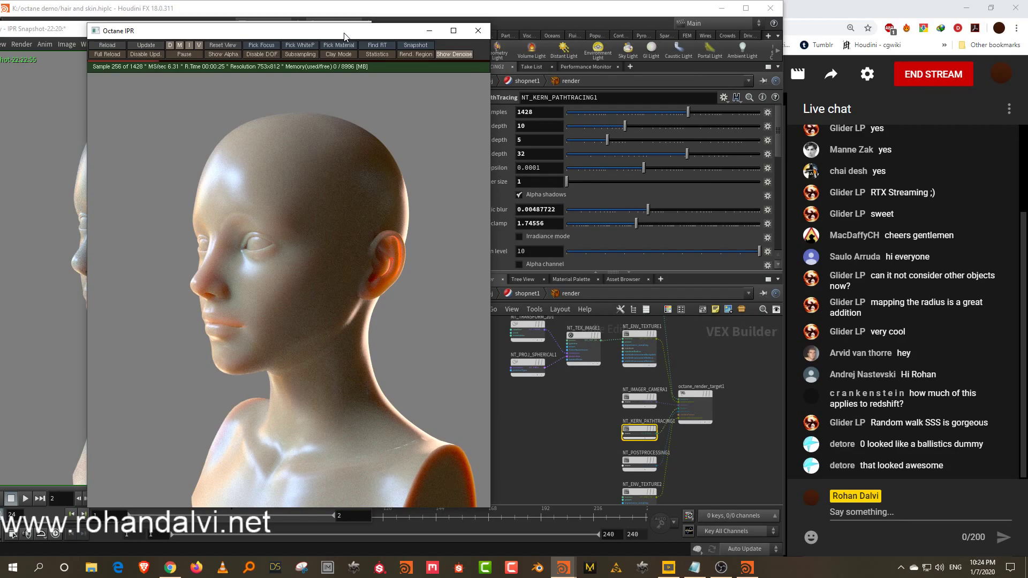
pyautogui.click(603, 127)
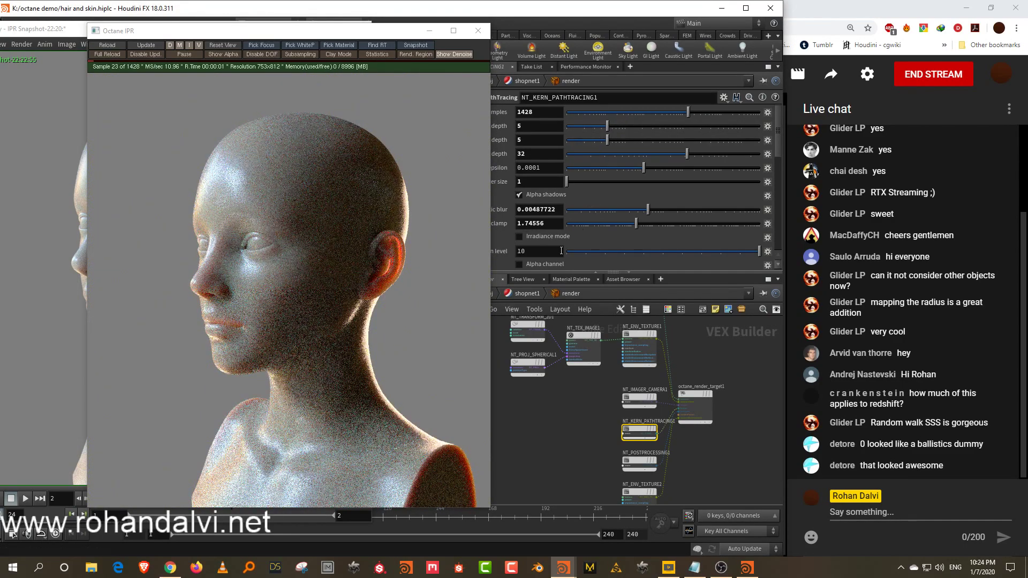
# Step: In the skin1 network, set the random walk medium's bias to 0.512 and place the IPR render beside the snapshot
pyautogui.click(528, 294)
pyautogui.moveTo(622, 441); pyautogui.dragTo(639, 360, button='middle')
pyautogui.doubleClick(597, 421)
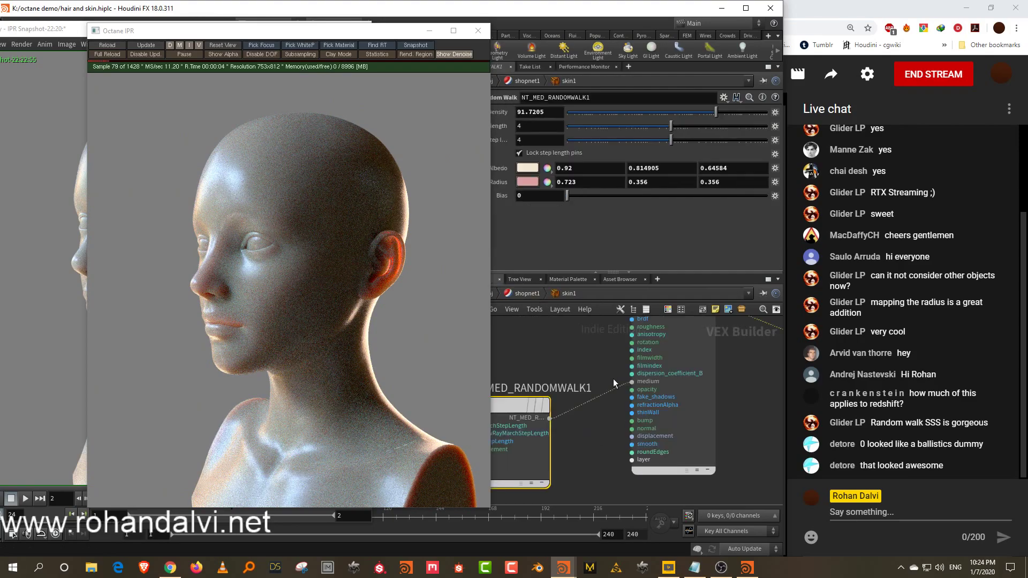
pyautogui.click(670, 196)
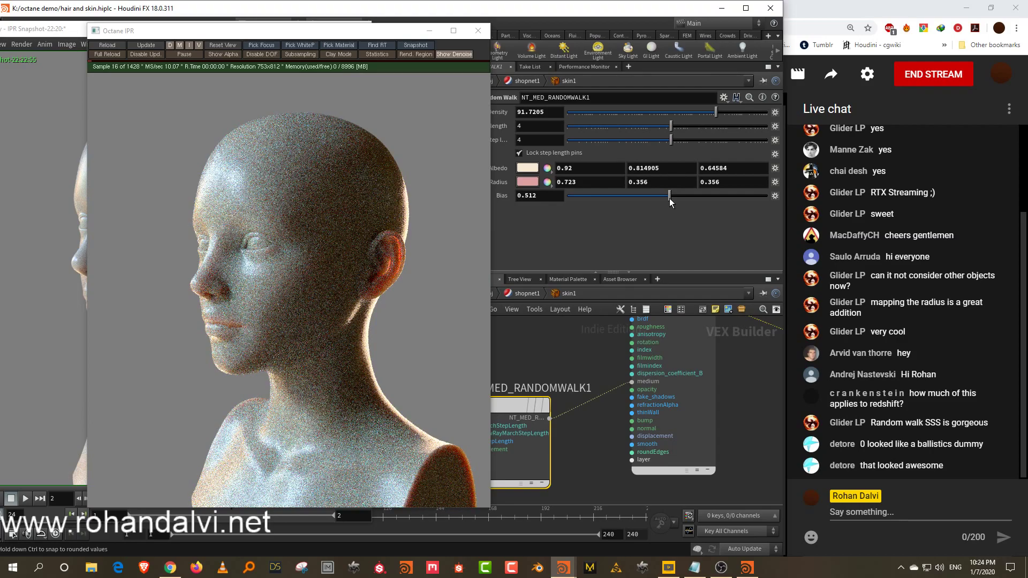
pyautogui.moveTo(336, 33); pyautogui.dragTo(465, 28)
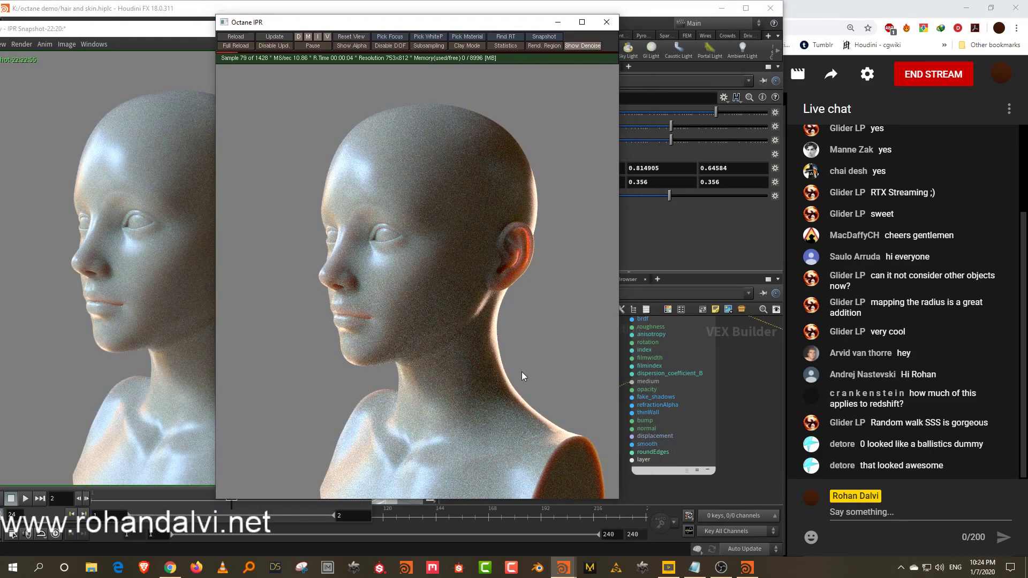
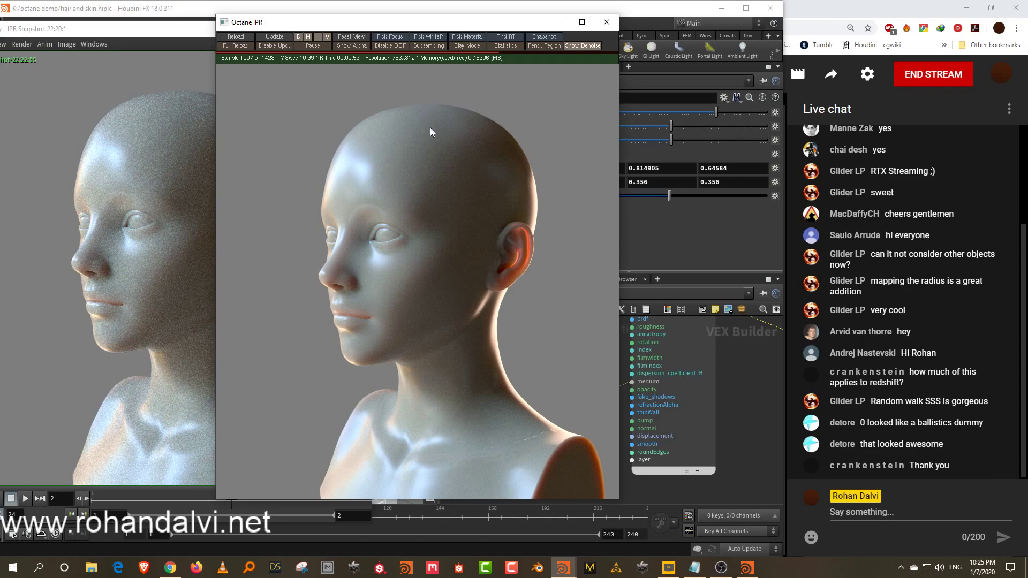
# Step: Release the MPlay snapshot from staying on top, send it behind Houdini, and move the IPR window clear of the parameters
pyautogui.click(165, 37)
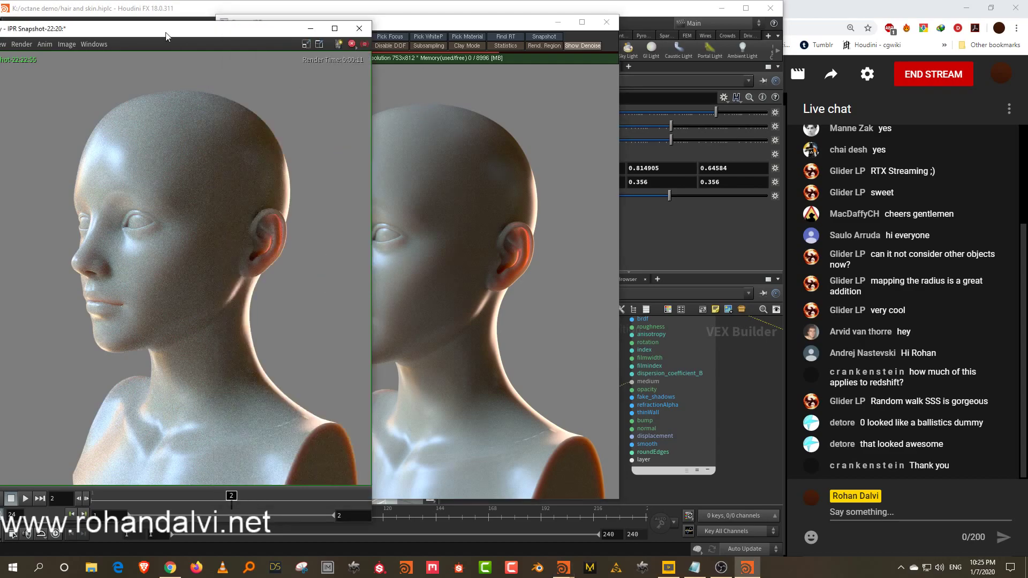
pyautogui.rightClick(220, 37)
pyautogui.click(231, 40)
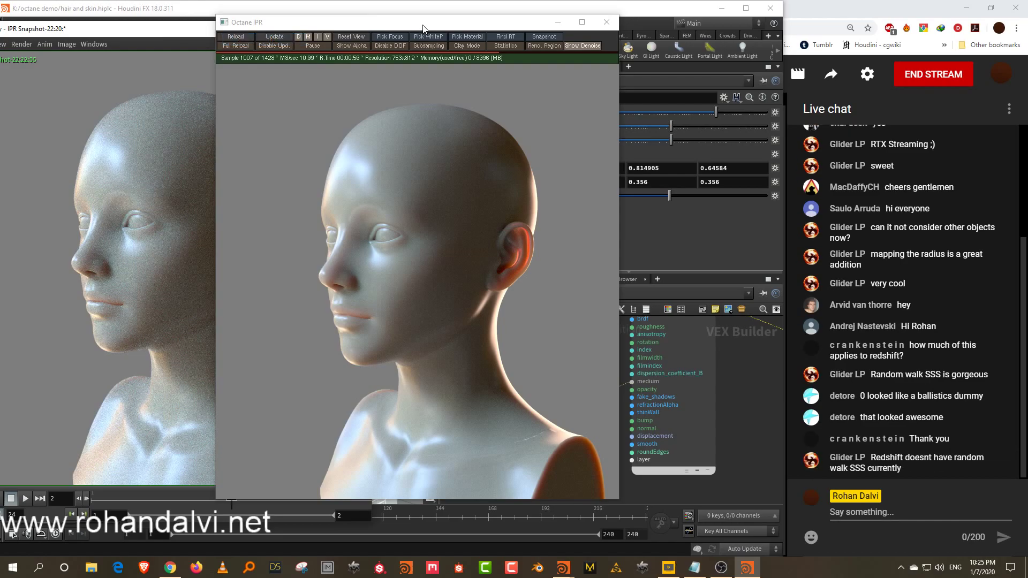
pyautogui.moveTo(422, 25); pyautogui.dragTo(453, 26)
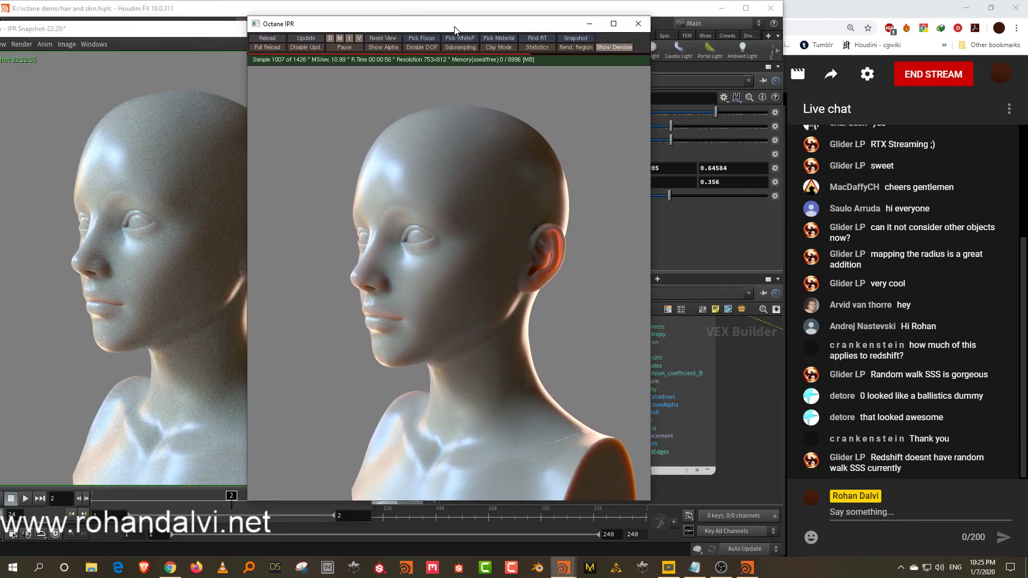
pyautogui.click(243, 32)
pyautogui.moveTo(218, 29); pyautogui.dragTo(136, 81)
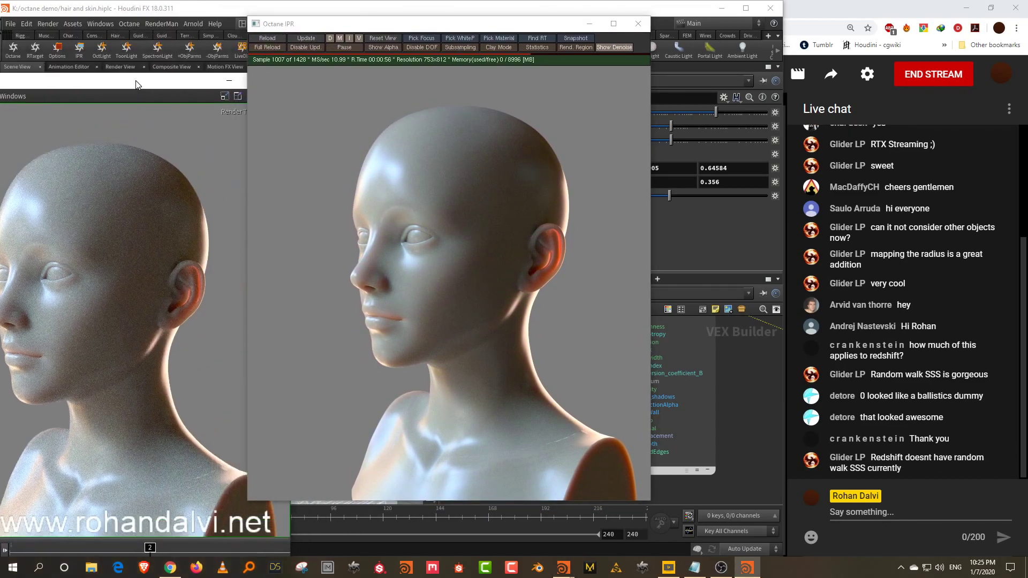
pyautogui.click(219, 15)
pyautogui.moveTo(304, 25); pyautogui.dragTo(73, 31)
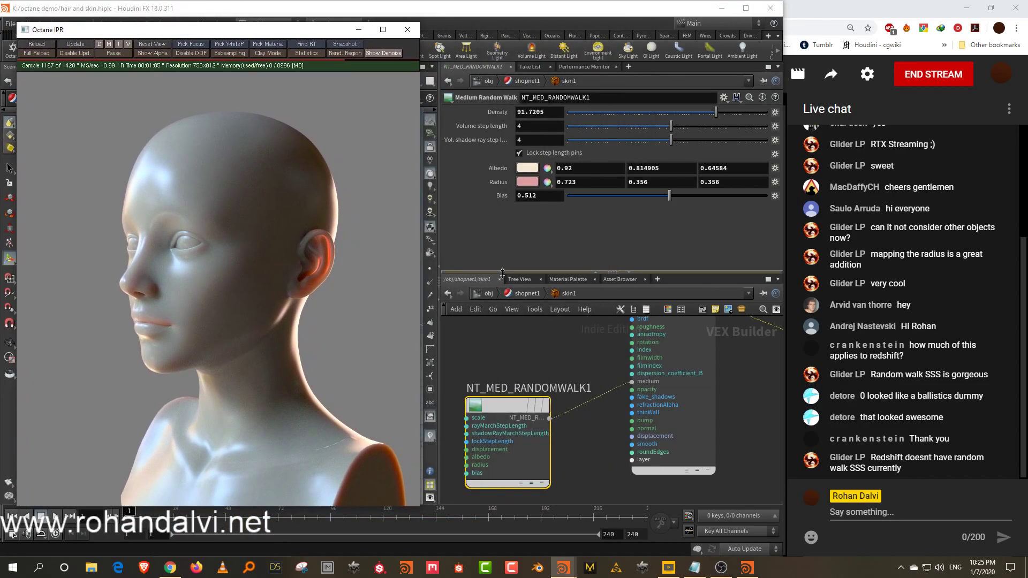
# Step: Enlarge the network editor and go up two levels from skin1 to the object network
pyautogui.click(506, 241)
pyautogui.press('u')
pyautogui.press('u')
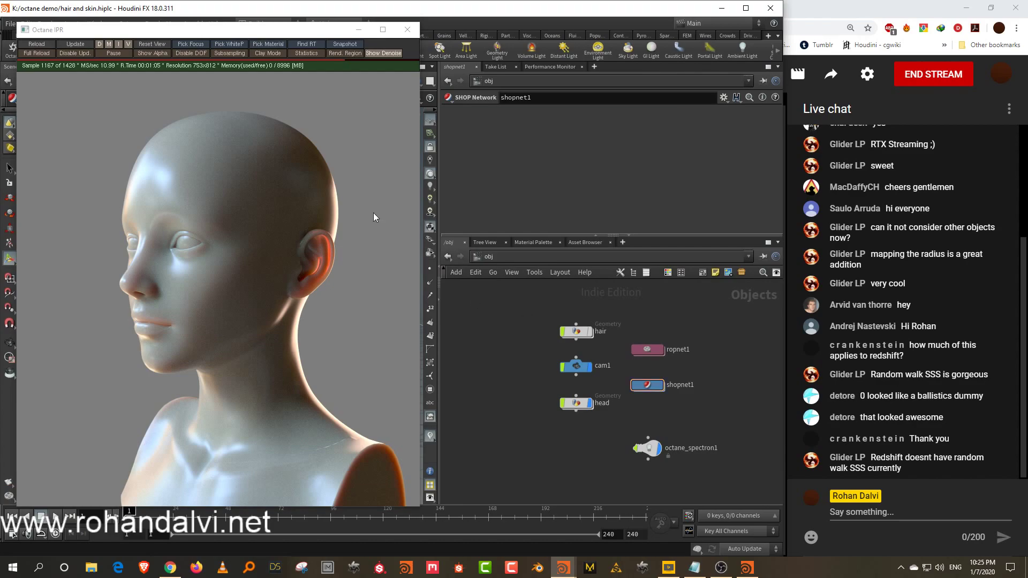
# Step: Open the skin1 network inside shopnet1, reset the random walk medium's bias to 0, and return to shopnet1
pyautogui.moveTo(323, 33); pyautogui.dragTo(314, 34)
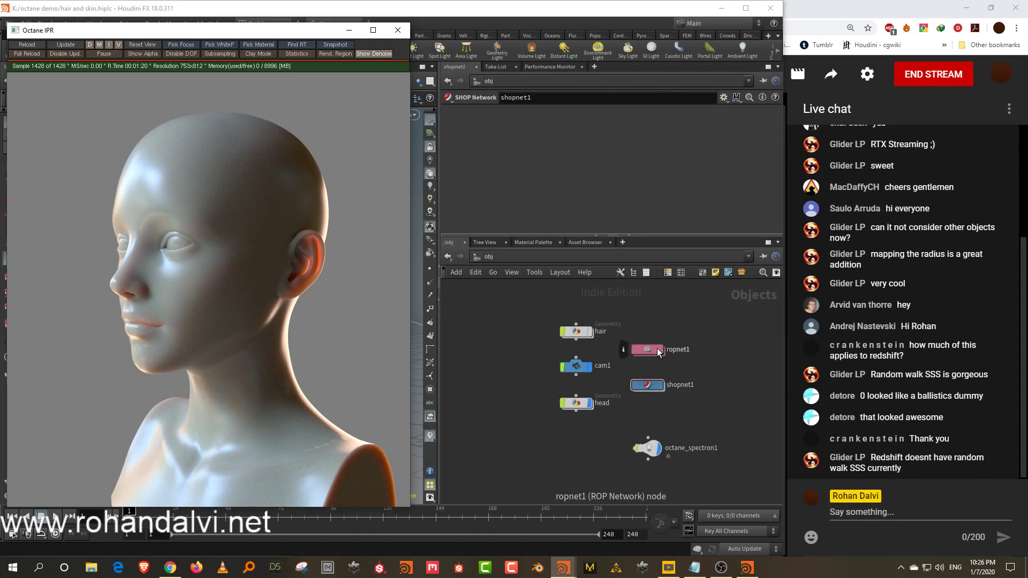
pyautogui.doubleClick(657, 389)
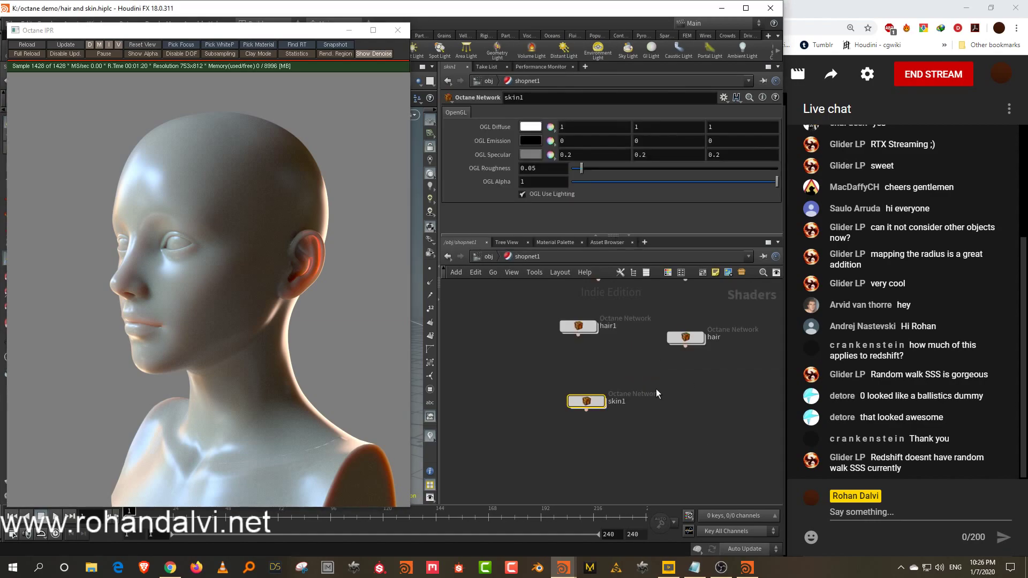
pyautogui.doubleClick(586, 402)
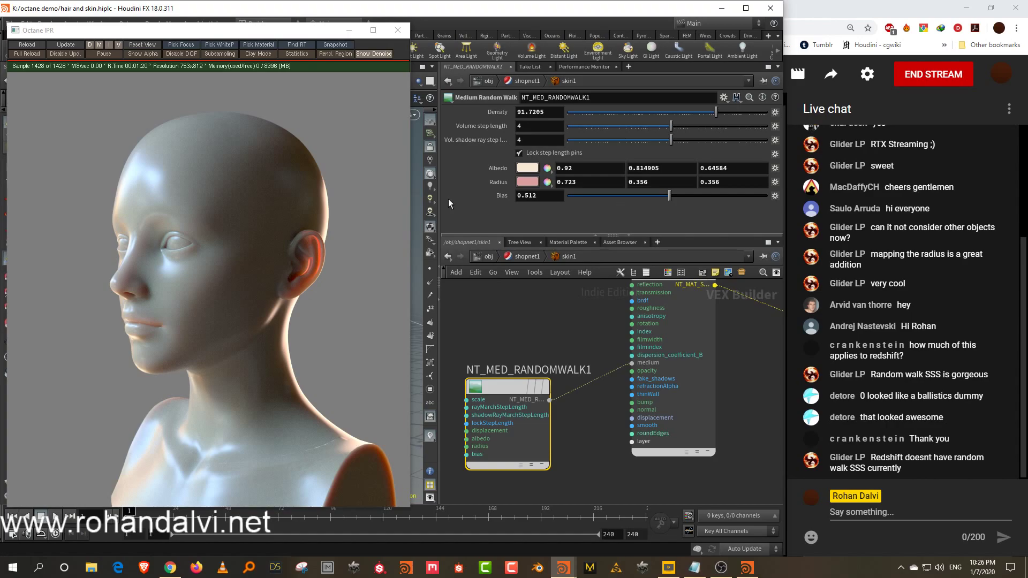
pyautogui.click(528, 256)
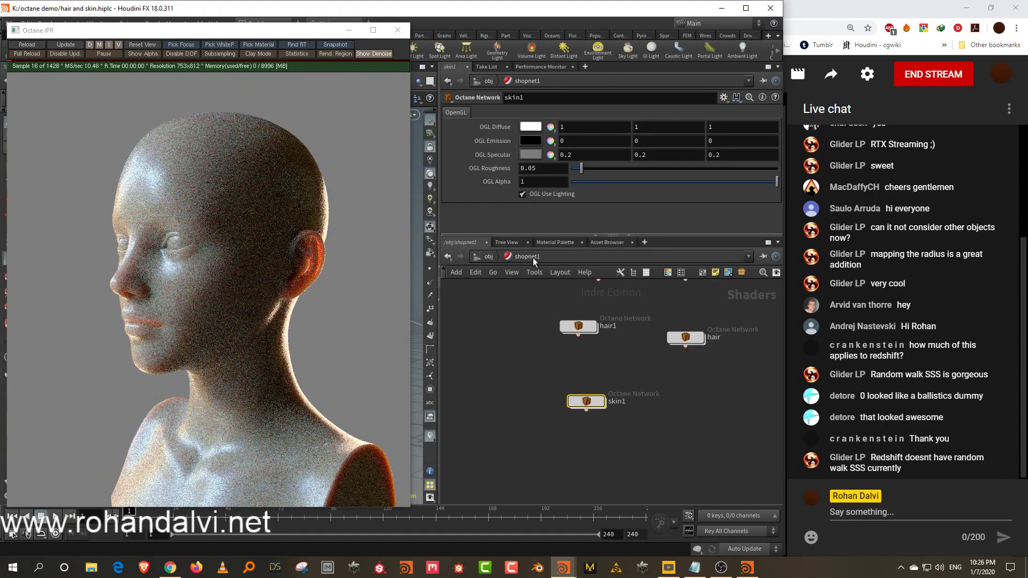
# Step: In the render network's path tracing kernel, set the scatter depth to 256 and the diffuse depth to 8
pyautogui.press('h')
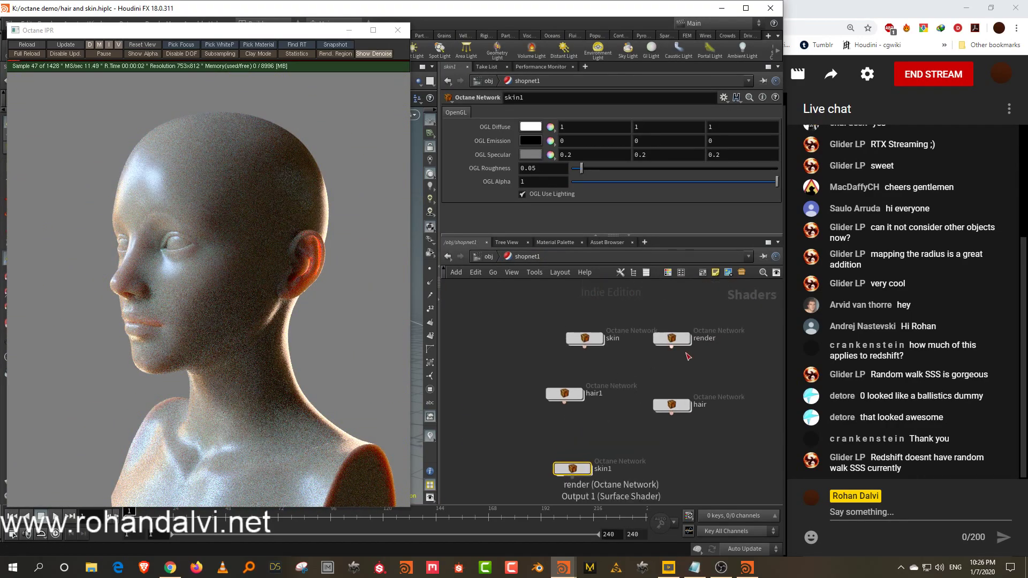
pyautogui.doubleClick(686, 342)
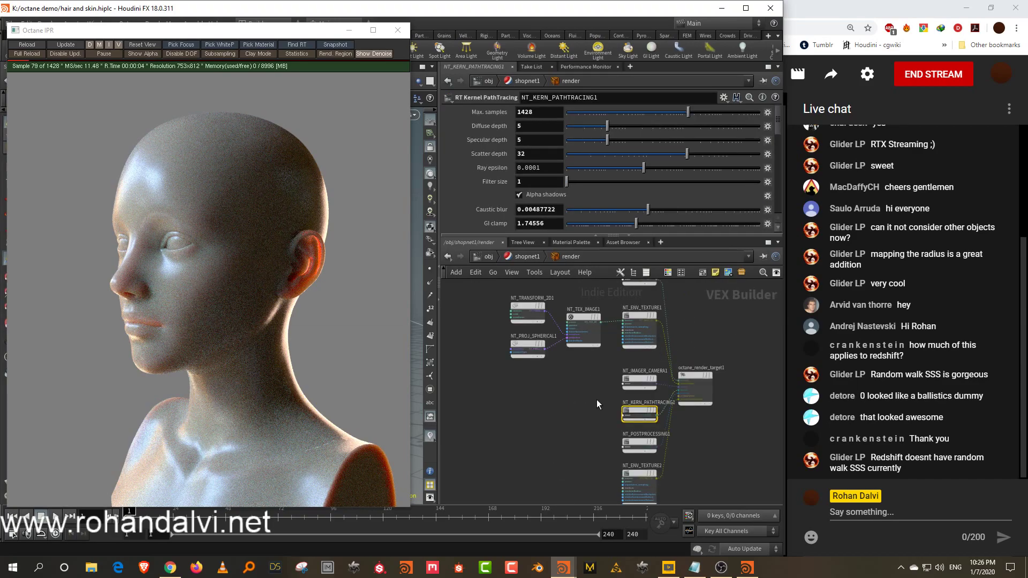
pyautogui.moveTo(579, 133); pyautogui.dragTo(576, 128)
pyautogui.moveTo(687, 153); pyautogui.dragTo(826, 162)
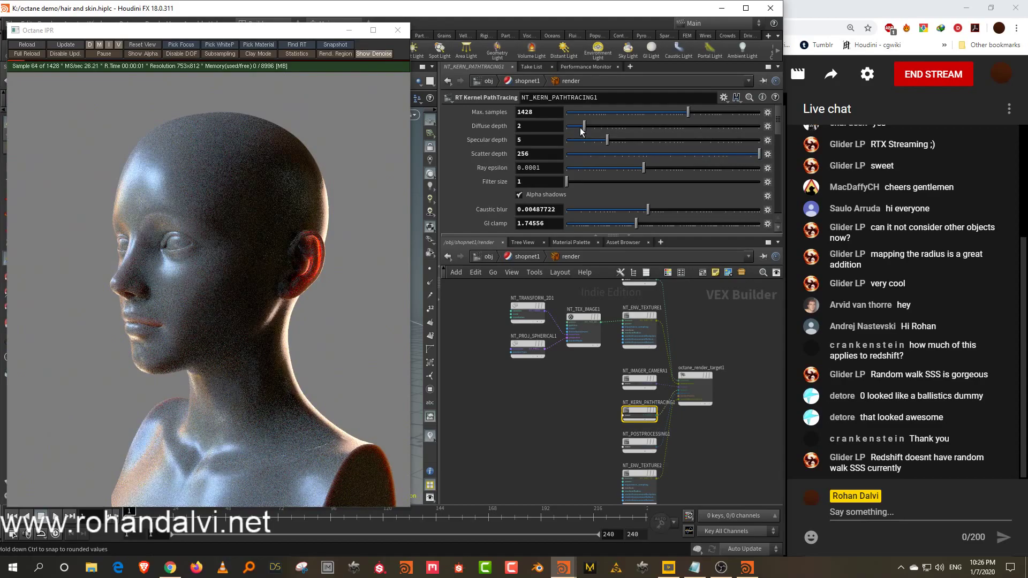
pyautogui.click(580, 127)
pyautogui.moveTo(596, 126); pyautogui.dragTo(619, 125)
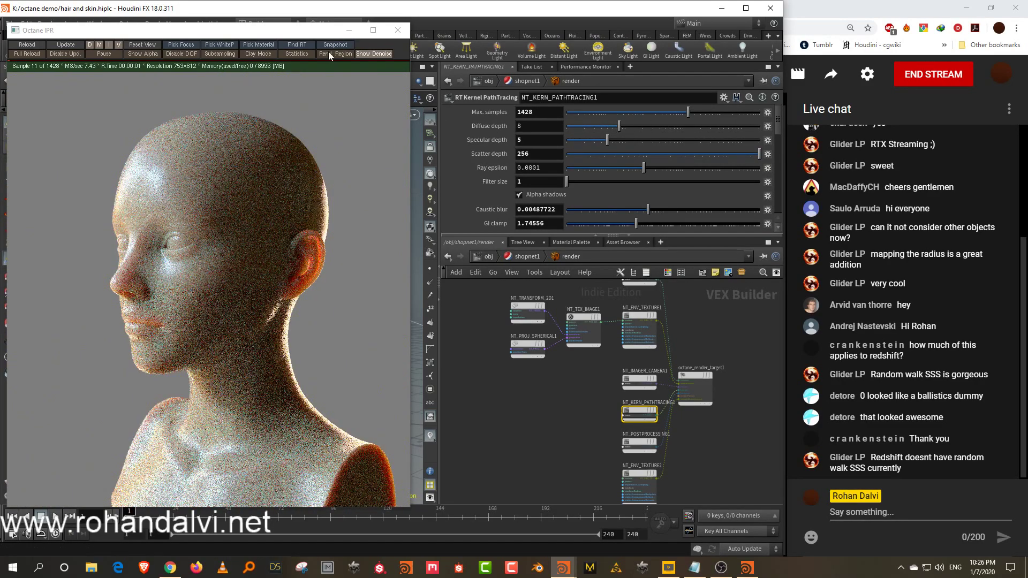
# Step: Restrict the IPR to a render region around the nose and compare diffuse depths of 91, 10, 36 and 257
pyautogui.click(328, 53)
pyautogui.moveTo(224, 293); pyautogui.dragTo(138, 253)
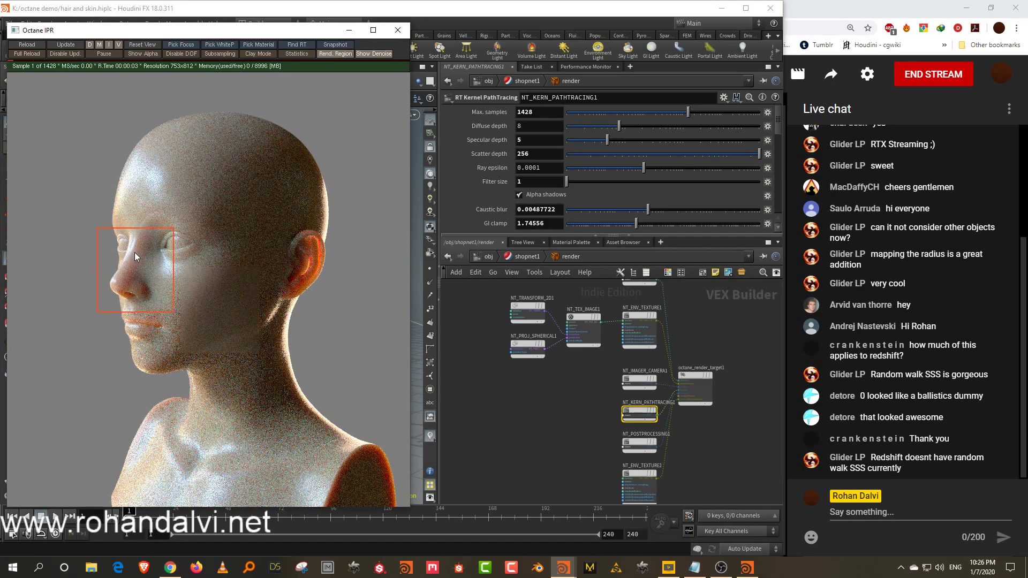
pyautogui.moveTo(628, 128); pyautogui.dragTo(681, 129)
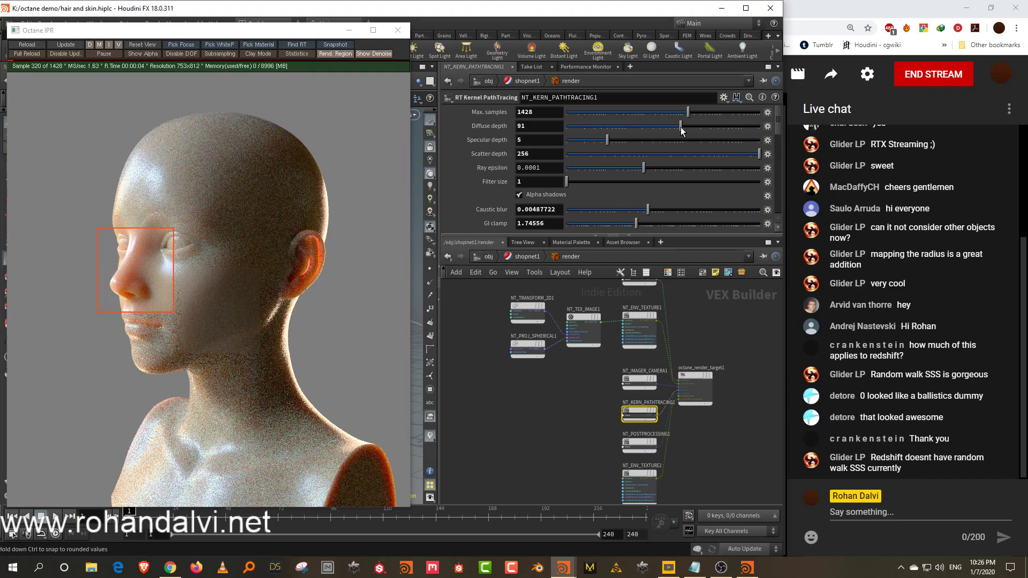
pyautogui.click(625, 126)
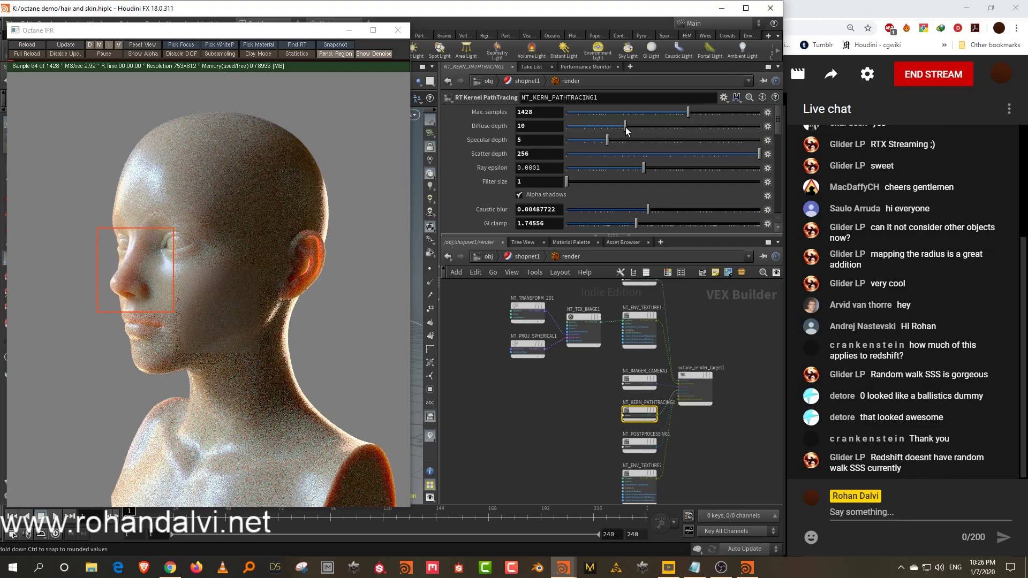
pyautogui.click(657, 128)
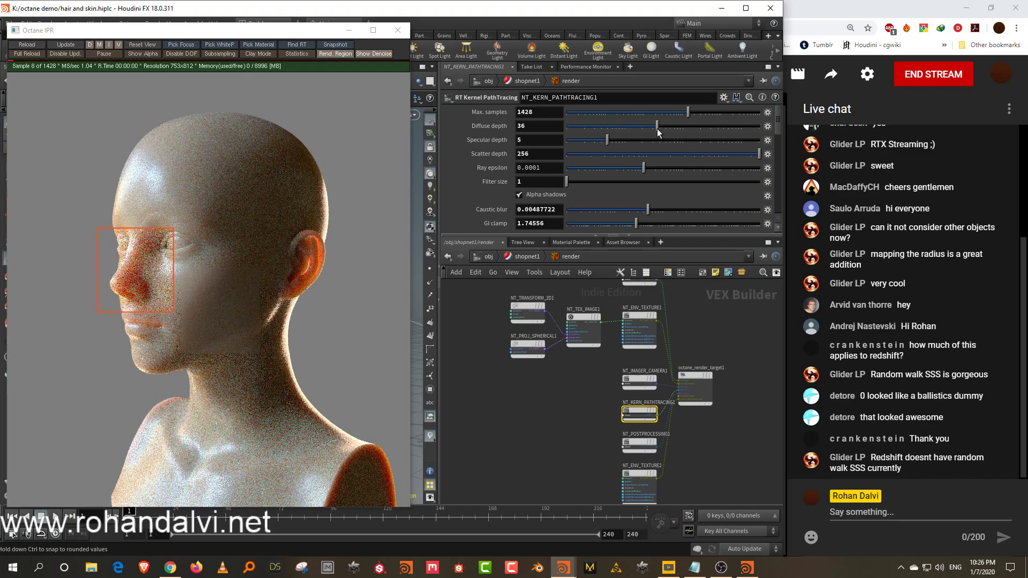
pyautogui.click(707, 128)
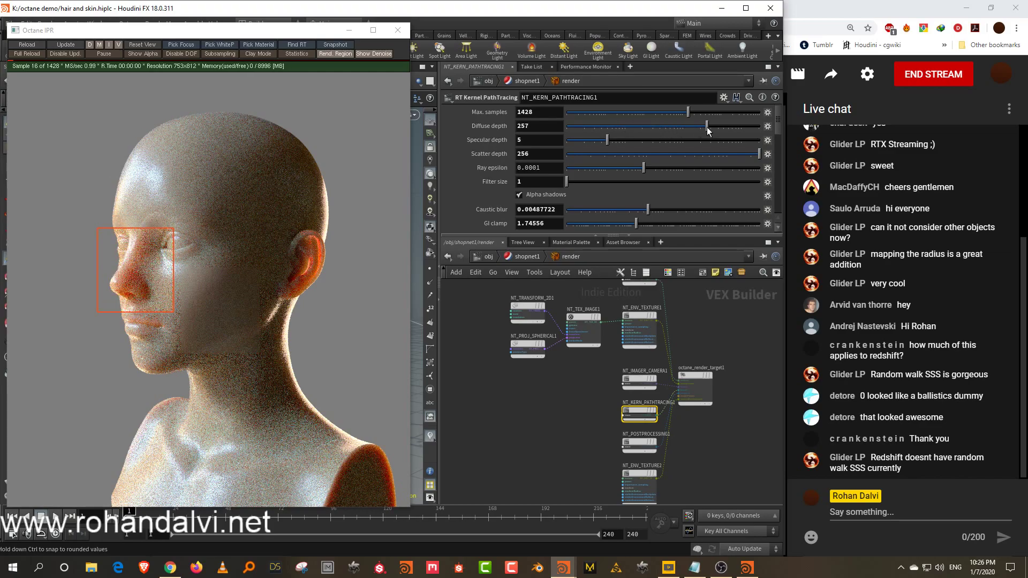
# Step: Set the kernel's diffuse depth to 14 and turn off the IPR render region
pyautogui.click(638, 127)
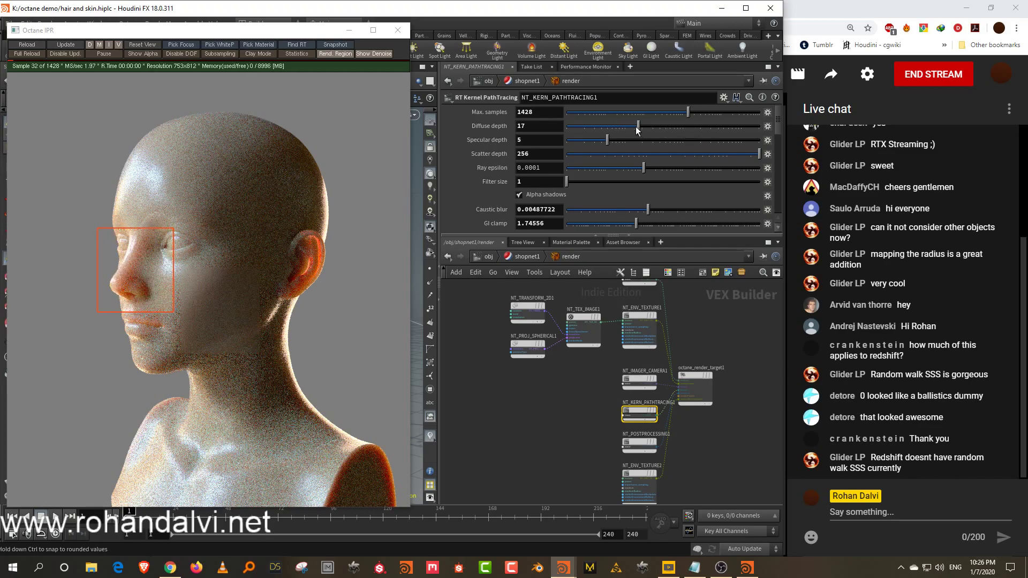
pyautogui.click(612, 128)
pyautogui.click(633, 128)
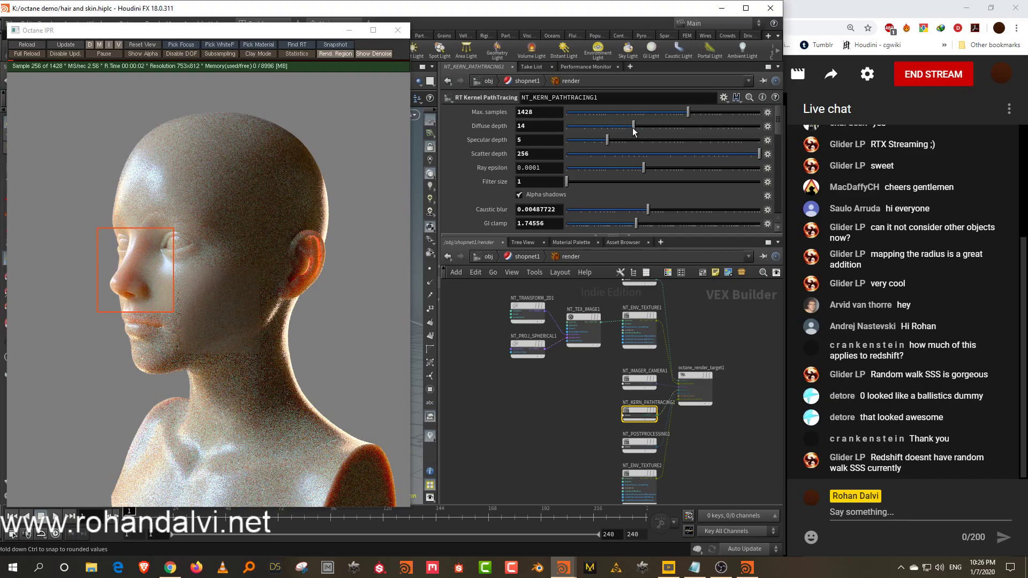
pyautogui.click(340, 55)
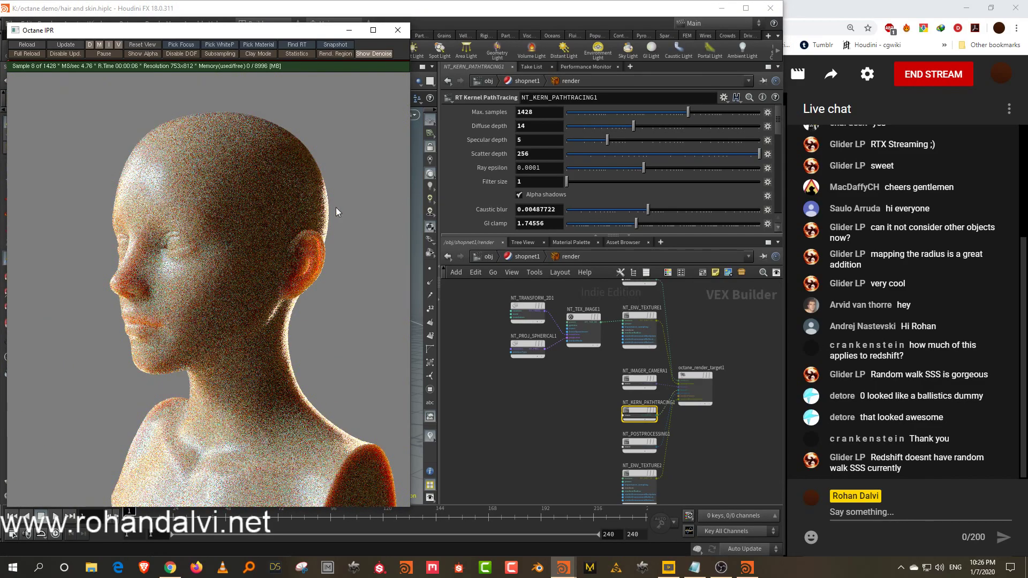
# Step: In the skin1 network, raise the red component of the random walk medium's radius color to 0.948
pyautogui.click(528, 257)
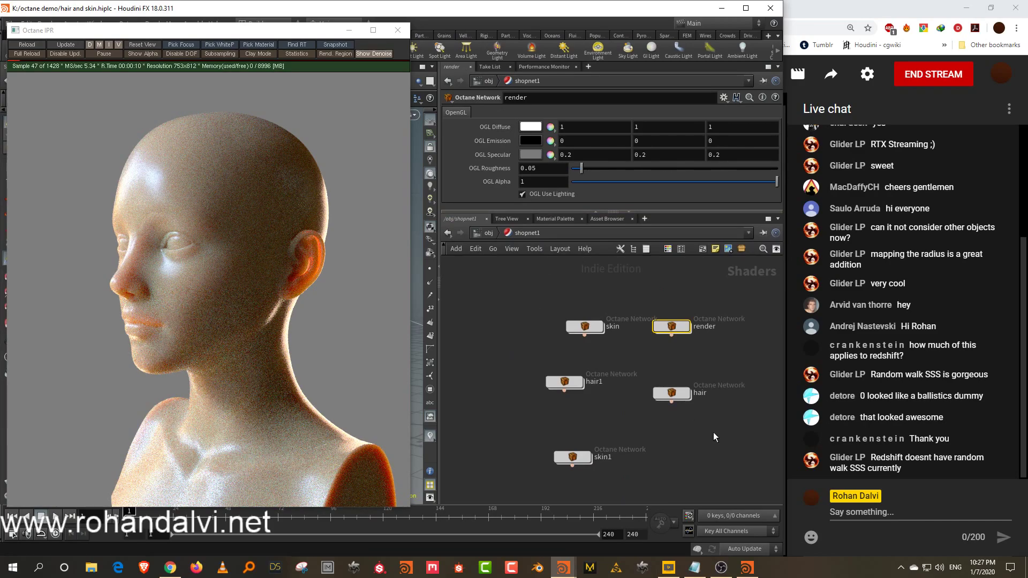
pyautogui.doubleClick(572, 457)
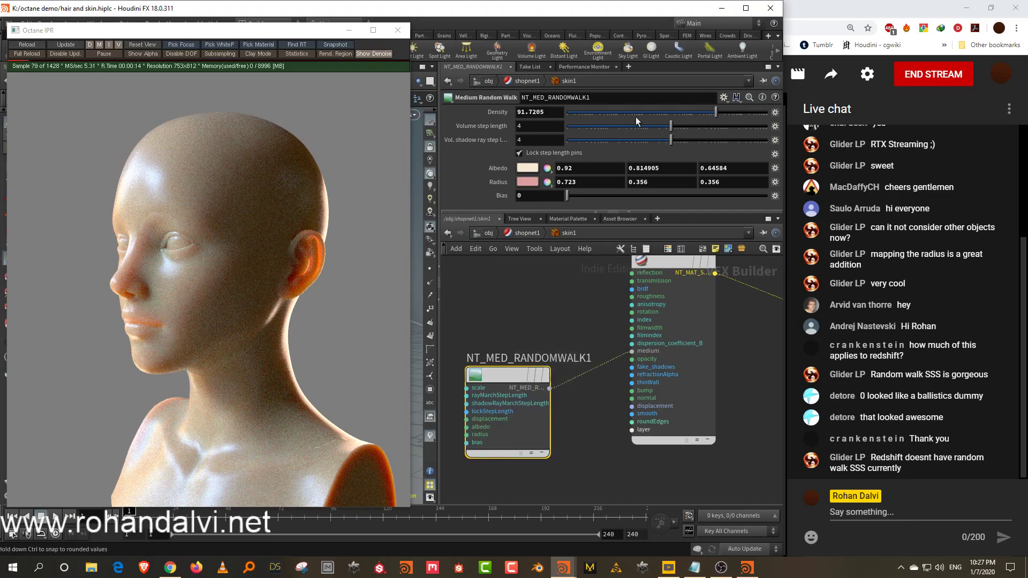
pyautogui.click(527, 181)
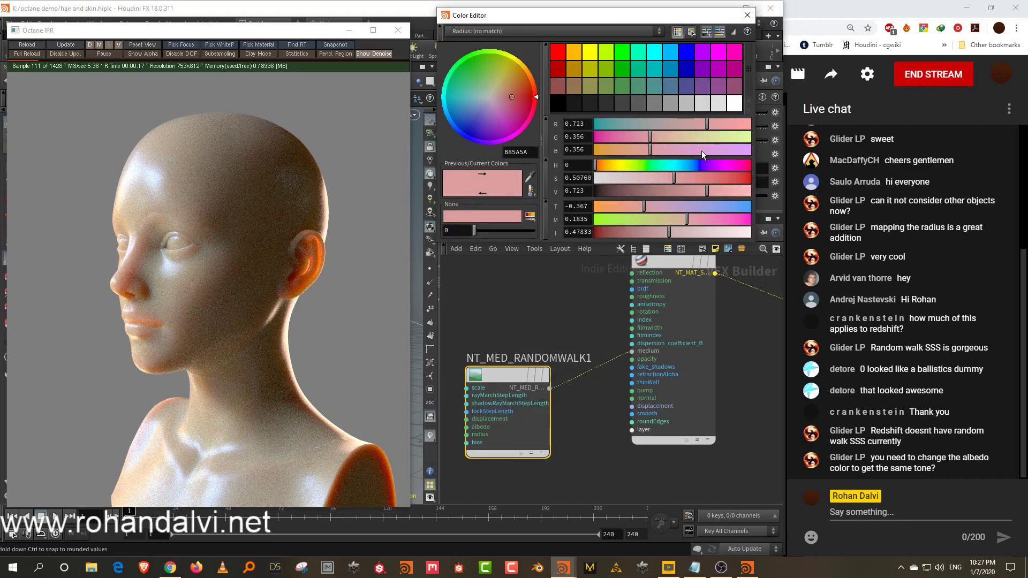
pyautogui.moveTo(609, 16); pyautogui.dragTo(583, 250)
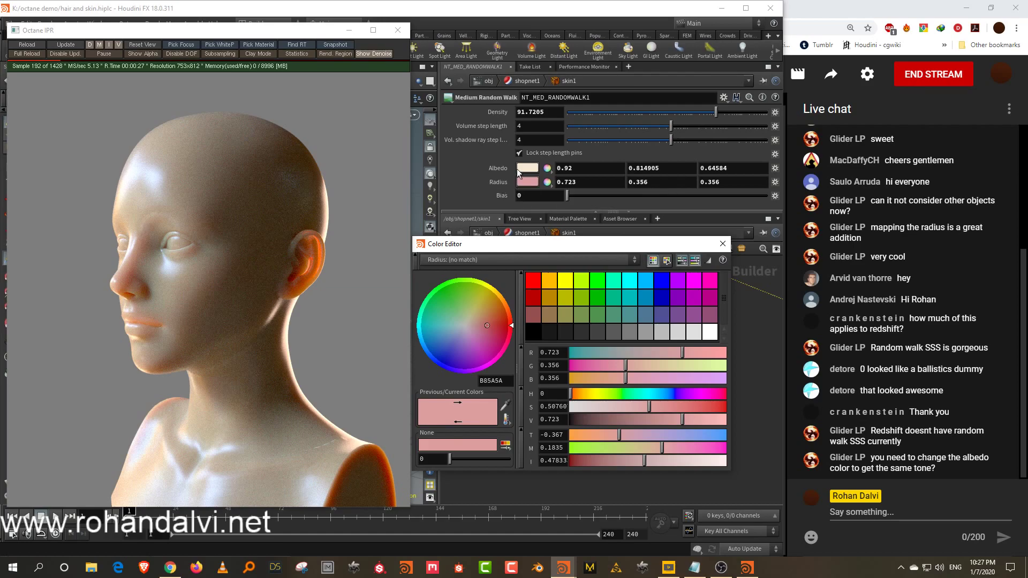
pyautogui.click(521, 168)
pyautogui.click(723, 244)
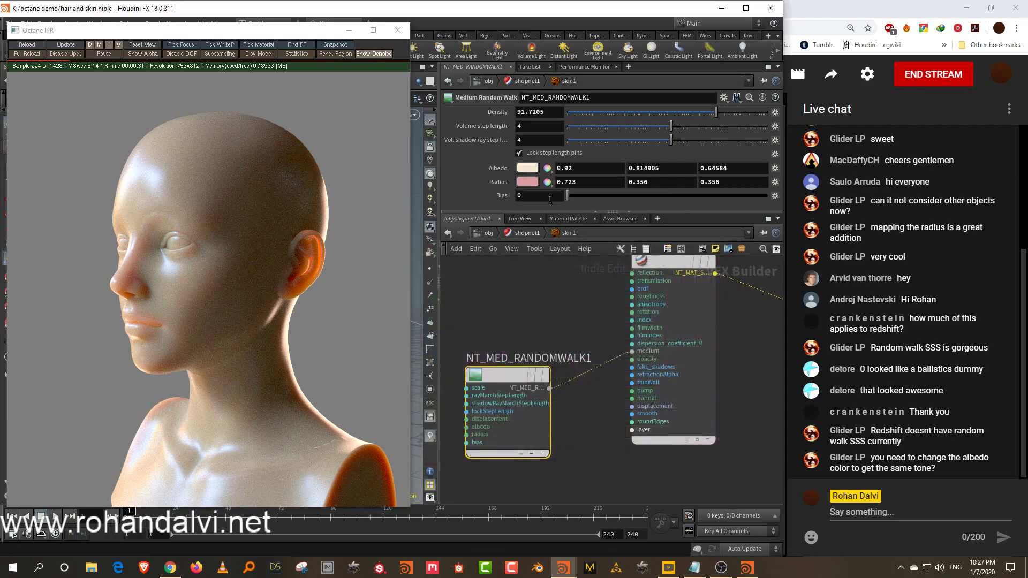
pyautogui.click(529, 182)
pyautogui.moveTo(689, 352); pyautogui.dragTo(718, 349)
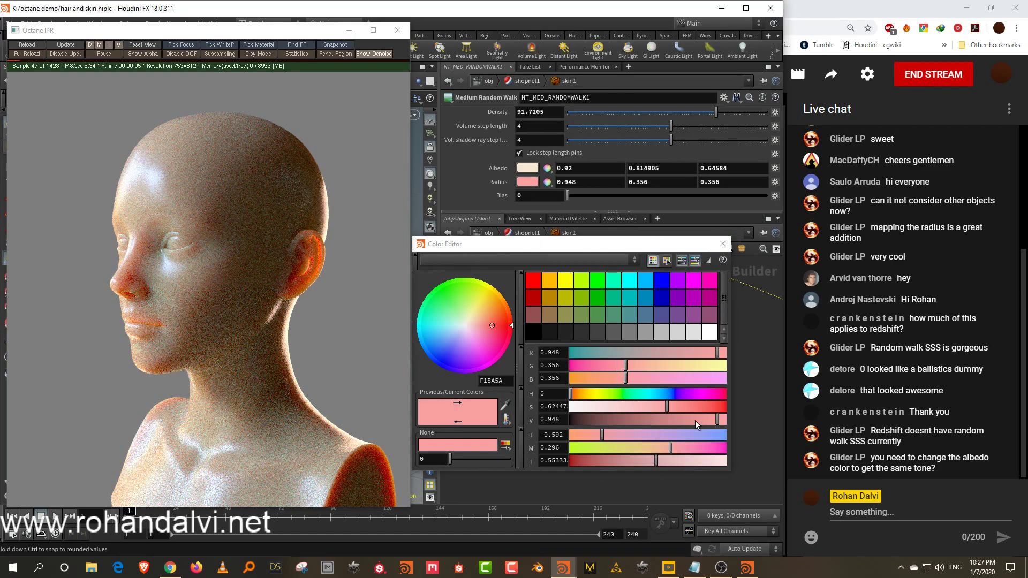
# Step: Try a darker radius color of 0.356, 0.161101, 0.161101, with the medium's bias at 0.485 and 0.737
pyautogui.moveTo(715, 422); pyautogui.dragTo(637, 423)
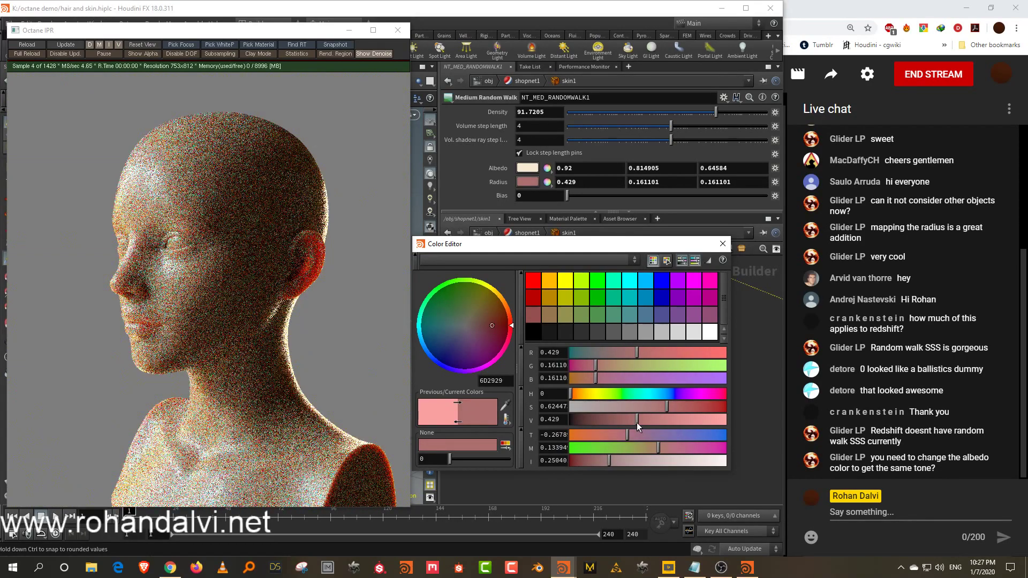
pyautogui.moveTo(634, 353); pyautogui.dragTo(625, 353)
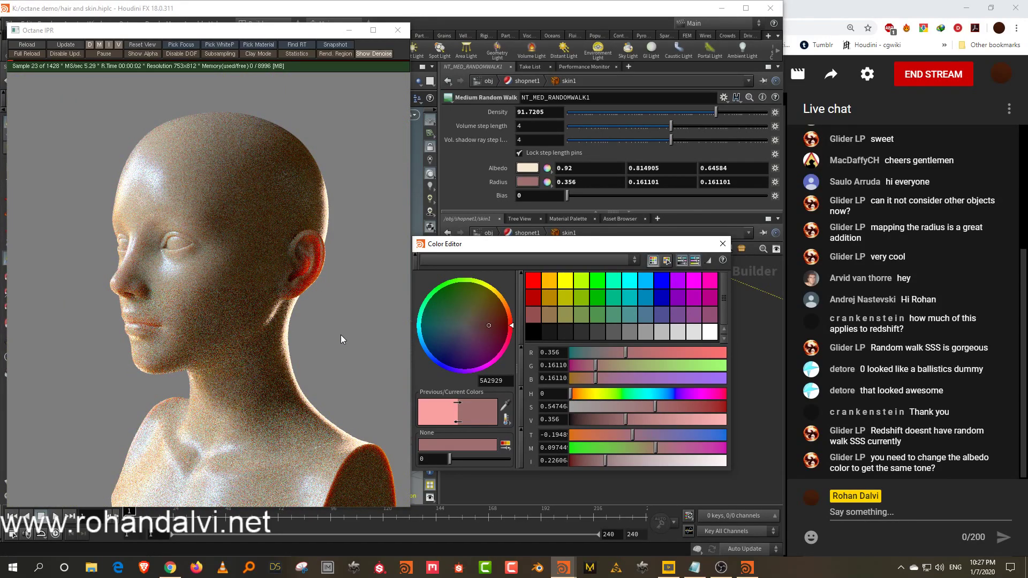
pyautogui.moveTo(676, 196)
pyautogui.mouseDown()
pyautogui.moveTo(727, 202)
pyautogui.moveTo(664, 200)
pyautogui.mouseUp()
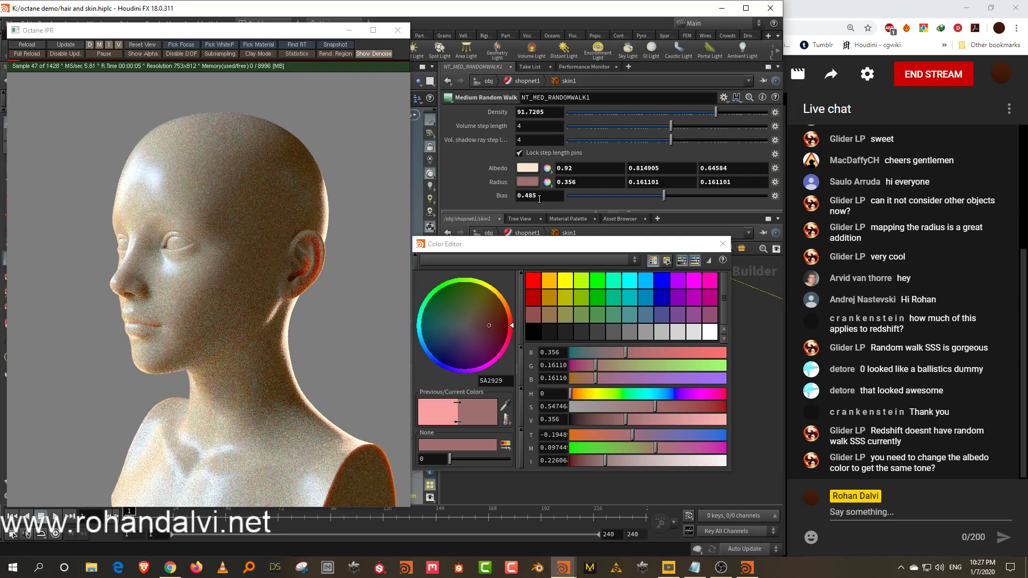
pyautogui.moveTo(664, 196); pyautogui.dragTo(715, 202)
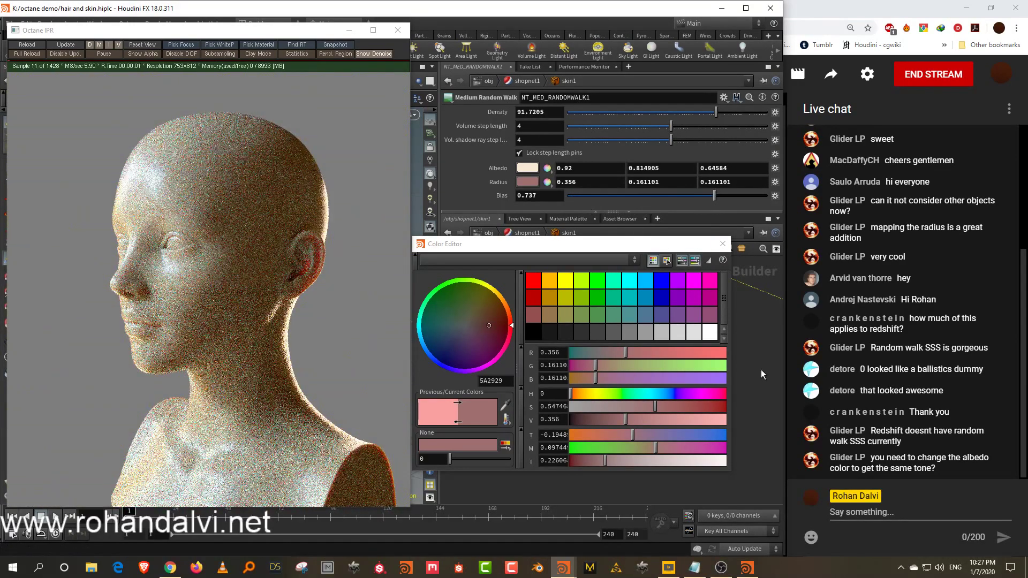
# Step: Undo the bias changes and the darkening of the radius color
pyautogui.hotkey('ctrl', 'z')
pyautogui.hotkey('ctrl', 'z')
pyautogui.hotkey('ctrl', 'z')
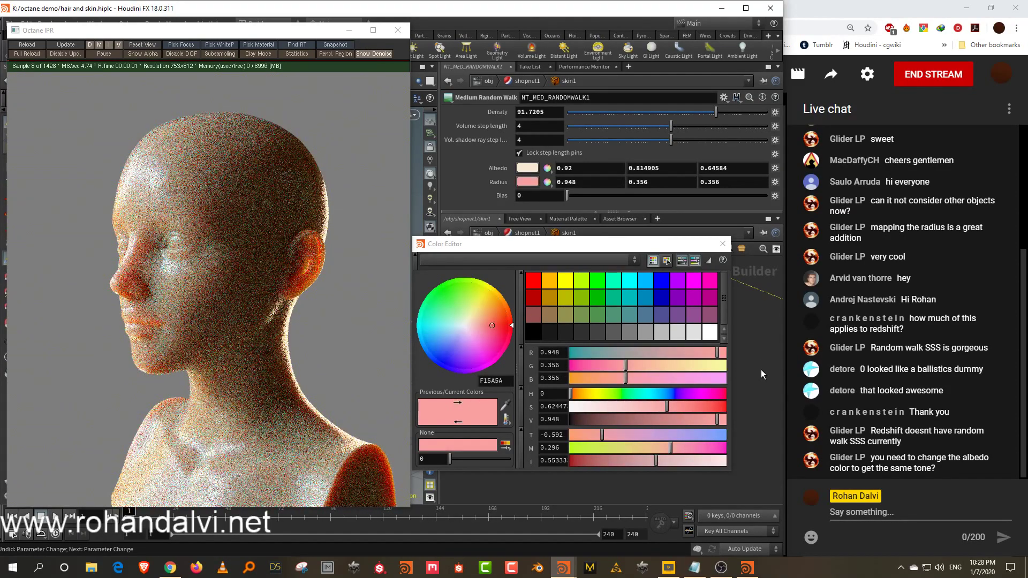
# Step: Set the random walk medium's bias to 0.836, close the color editor, and return to shopnet1
pyautogui.moveTo(671, 199); pyautogui.dragTo(735, 197)
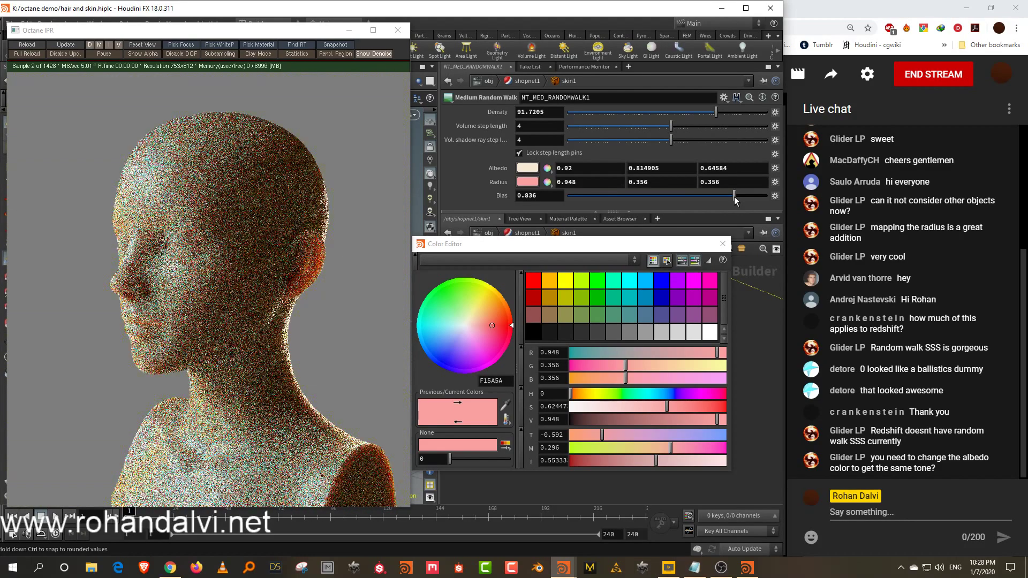
pyautogui.click(722, 245)
pyautogui.click(543, 234)
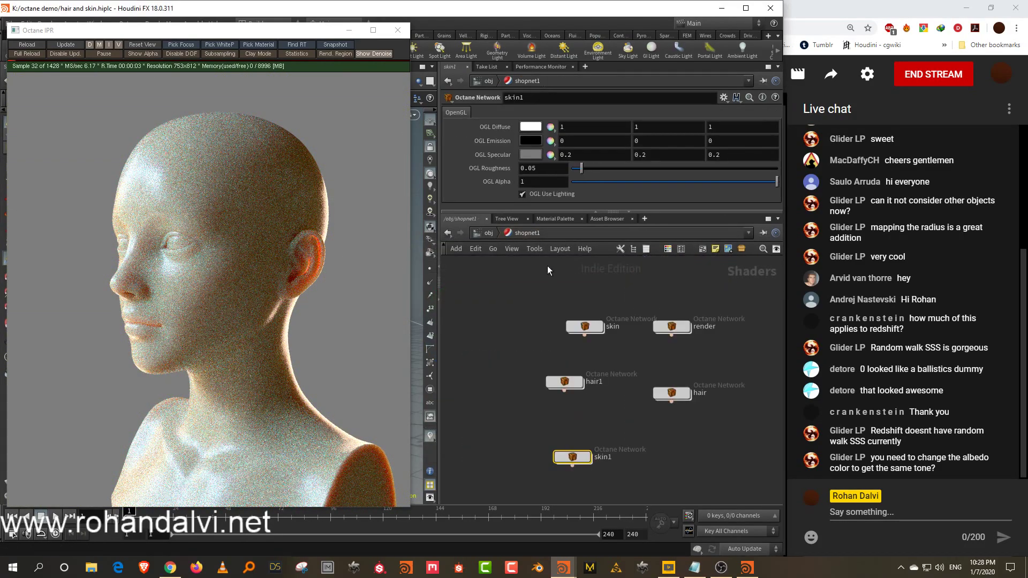
# Step: Set the diffuse depth of the render network's path tracing kernel to 6 and return to shopnet1
pyautogui.doubleClick(688, 324)
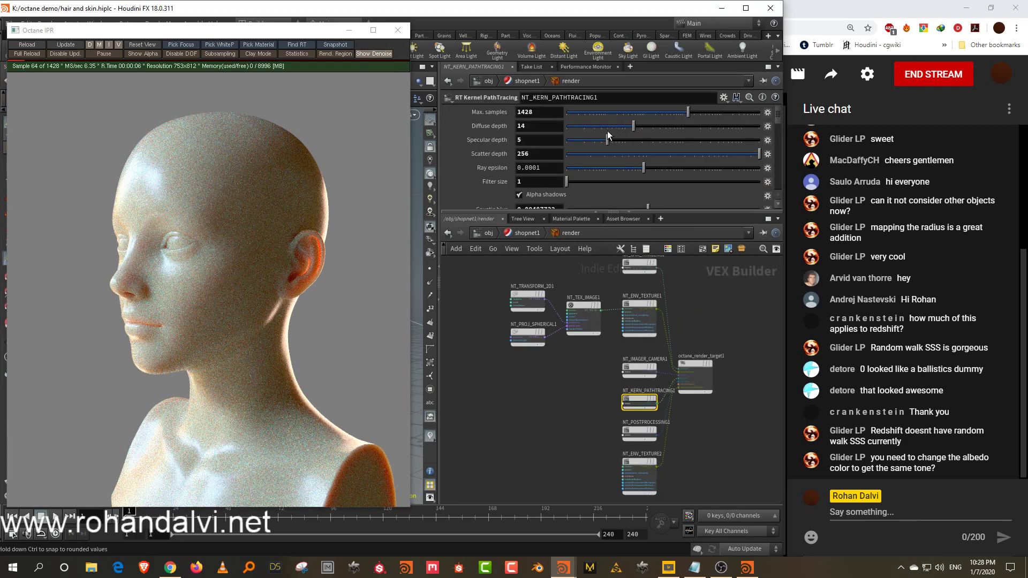
pyautogui.moveTo(608, 130)
pyautogui.mouseDown()
pyautogui.moveTo(597, 126)
pyautogui.moveTo(613, 127)
pyautogui.mouseUp()
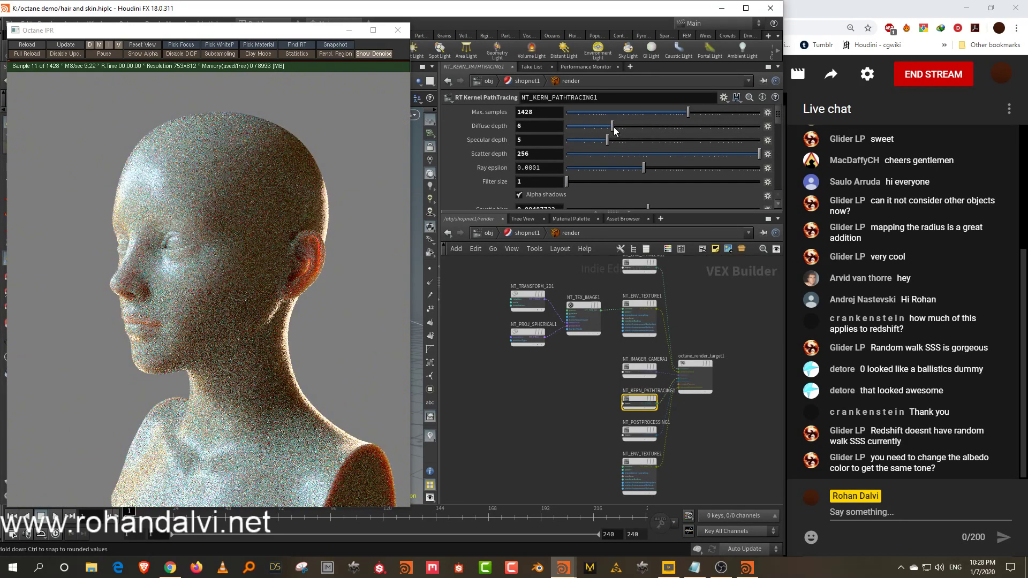
pyautogui.click(523, 231)
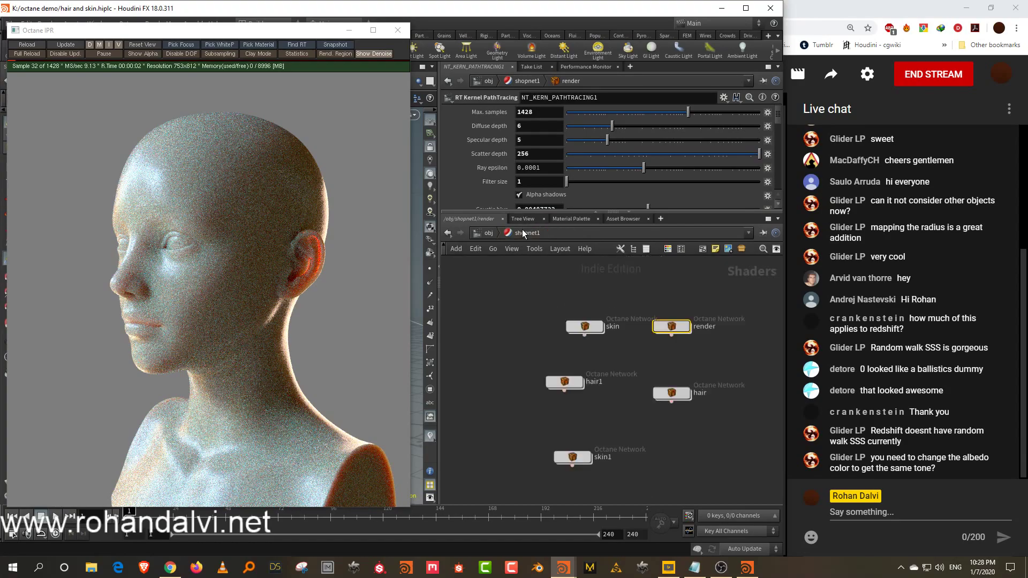
# Step: Close the IPR window, turn on the hair object's display at the object level, and reopen shopnet1
pyautogui.click(480, 235)
pyautogui.click(506, 309)
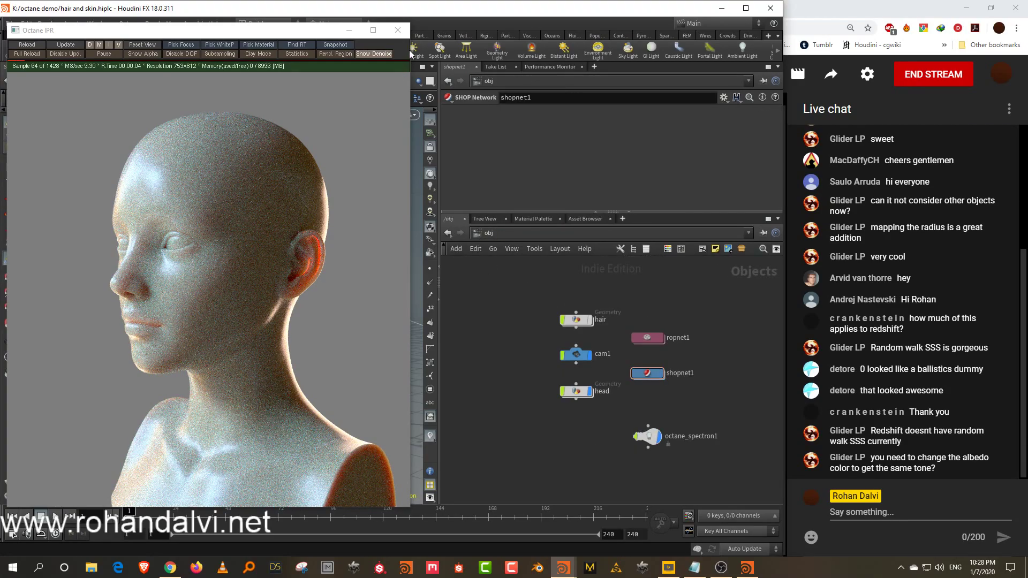
pyautogui.click(398, 31)
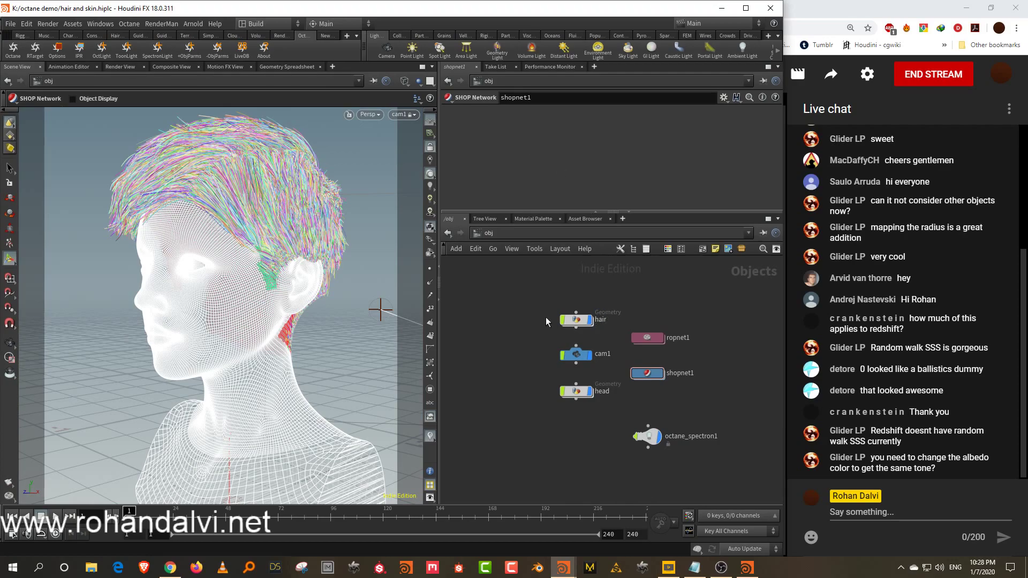
pyautogui.doubleClick(647, 373)
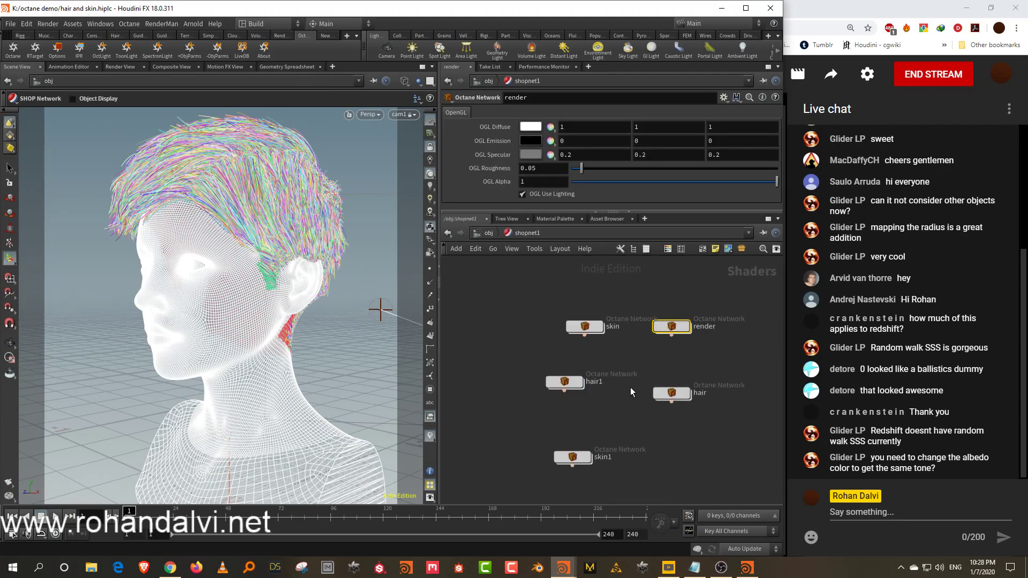
# Step: Inside the hair1 network, add a Material Hair node and connect it to the material input of octane_material1
pyautogui.doubleClick(564, 387)
pyautogui.press('Tab')
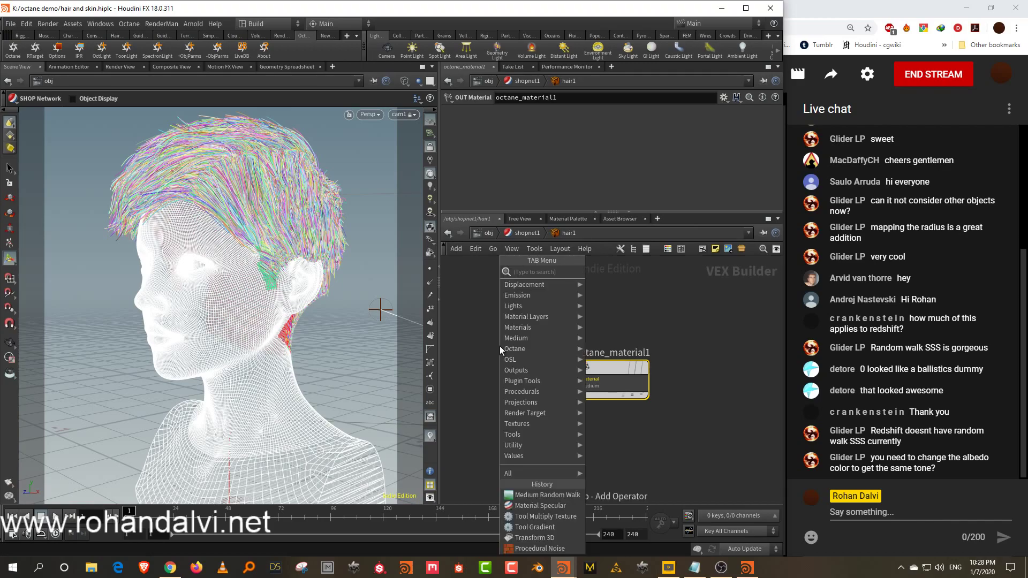
pyautogui.write('hair')
pyautogui.click(635, 272)
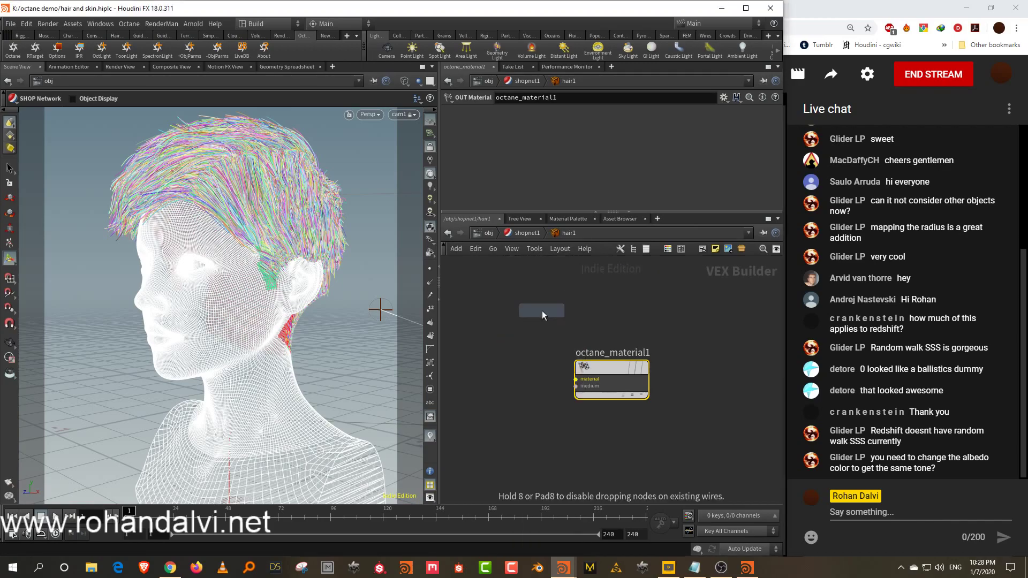
pyautogui.click(562, 338)
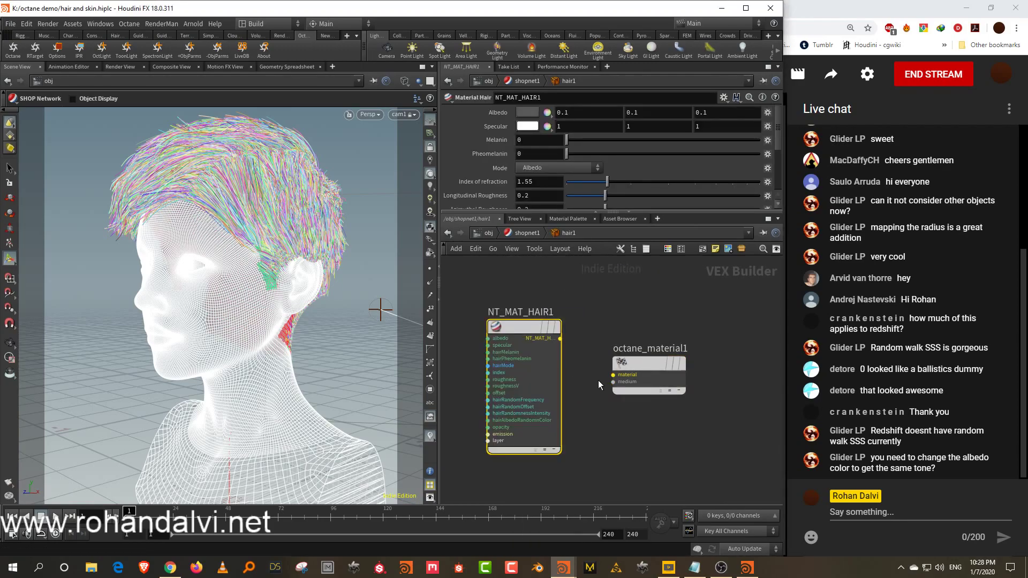
pyautogui.click(615, 382)
pyautogui.click(560, 338)
pyautogui.click(560, 339)
pyautogui.click(610, 375)
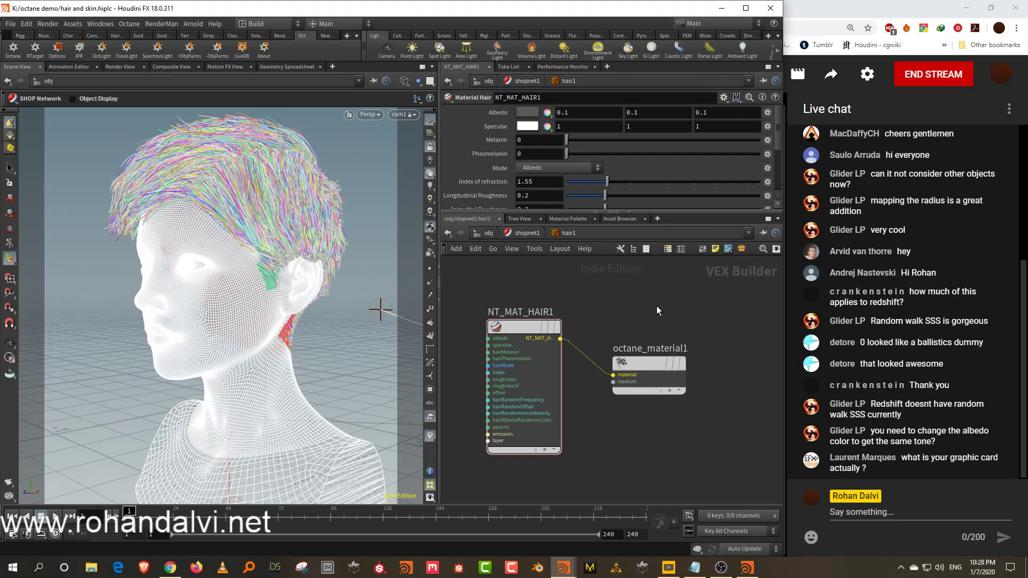
# Step: Reply in the YouTube live chat with "2080 ti" and "+ 1080 ti", and switch back to the Houdini scene
pyautogui.click(940, 519)
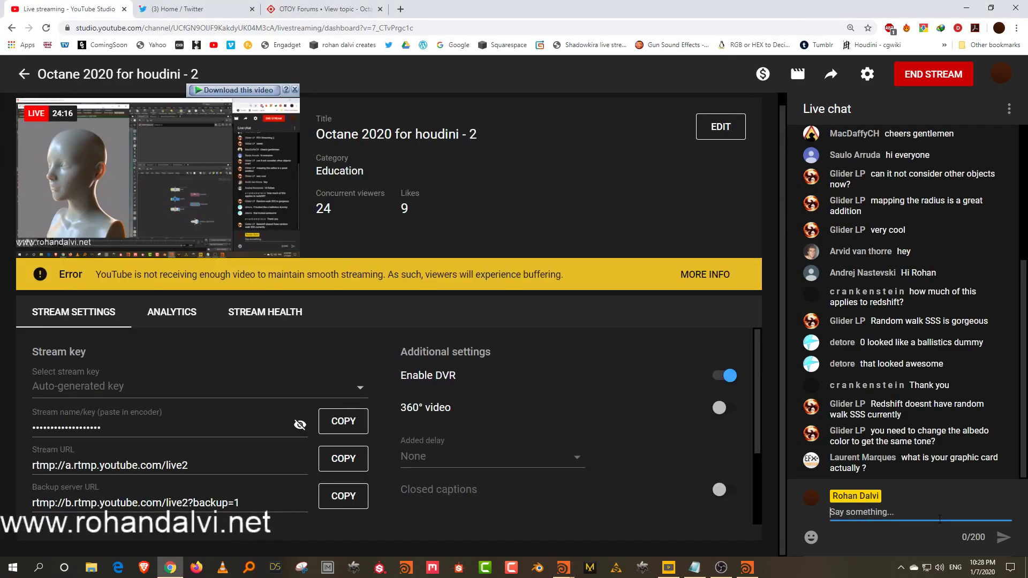
pyautogui.write('2080 ti')
pyautogui.press('Return')
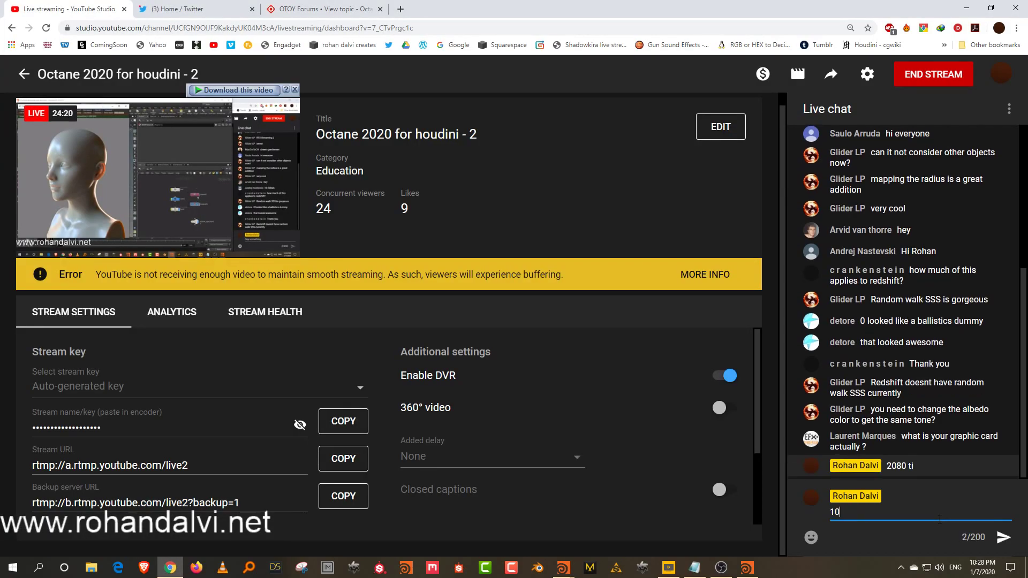
pyautogui.write('+ 1080 ti')
pyautogui.press('Return')
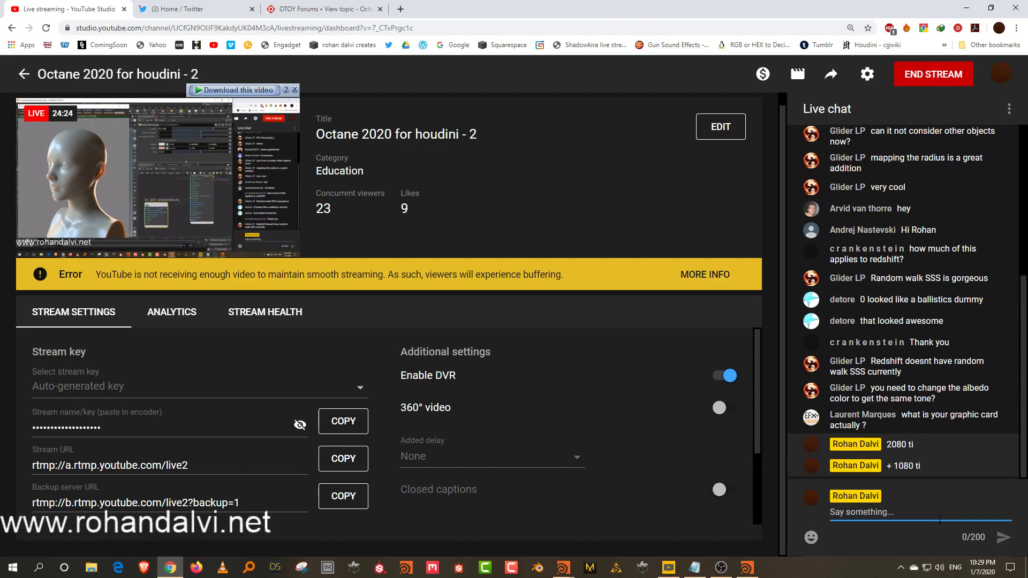
pyautogui.moveTo(563, 568)
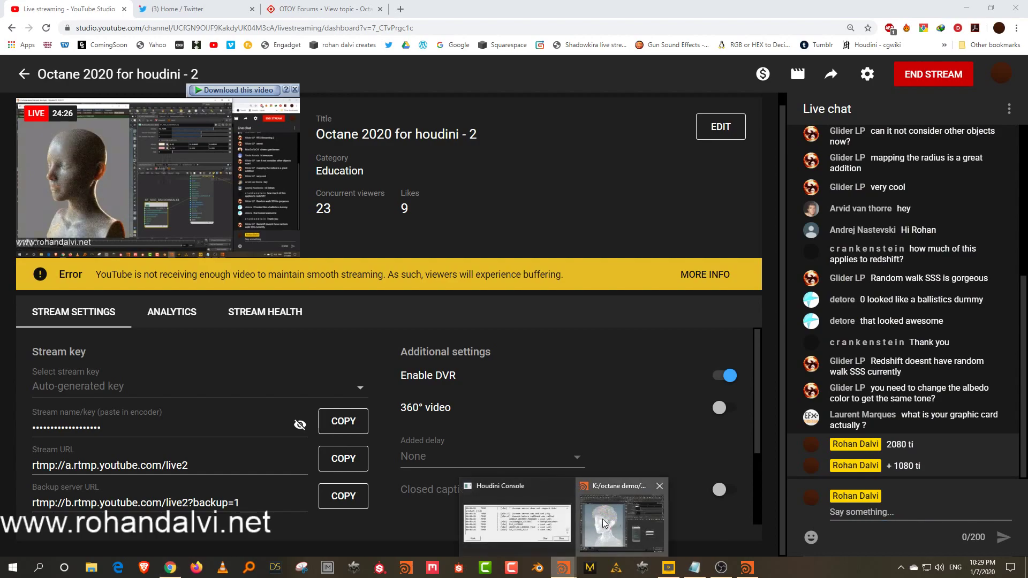
pyautogui.click(616, 522)
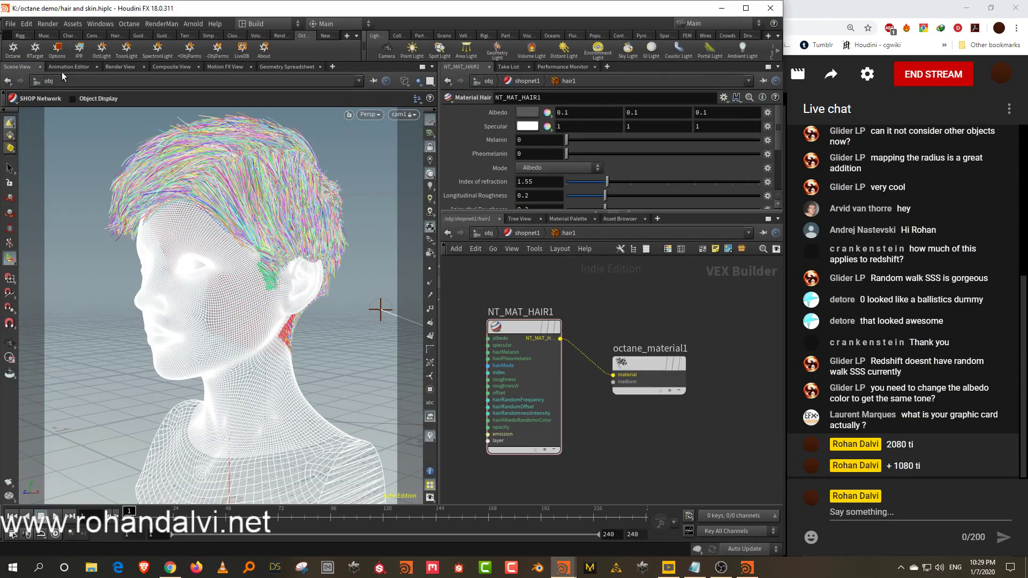
# Step: Start the Octane IPR render and enlarge the parameter area above the node network
pyautogui.click(79, 50)
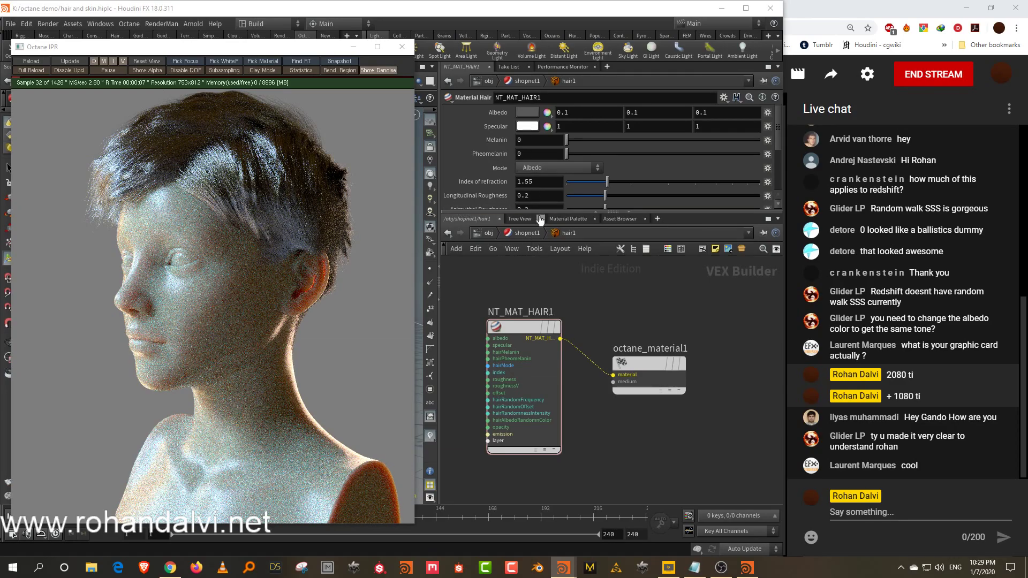
pyautogui.moveTo(541, 216); pyautogui.dragTo(544, 256)
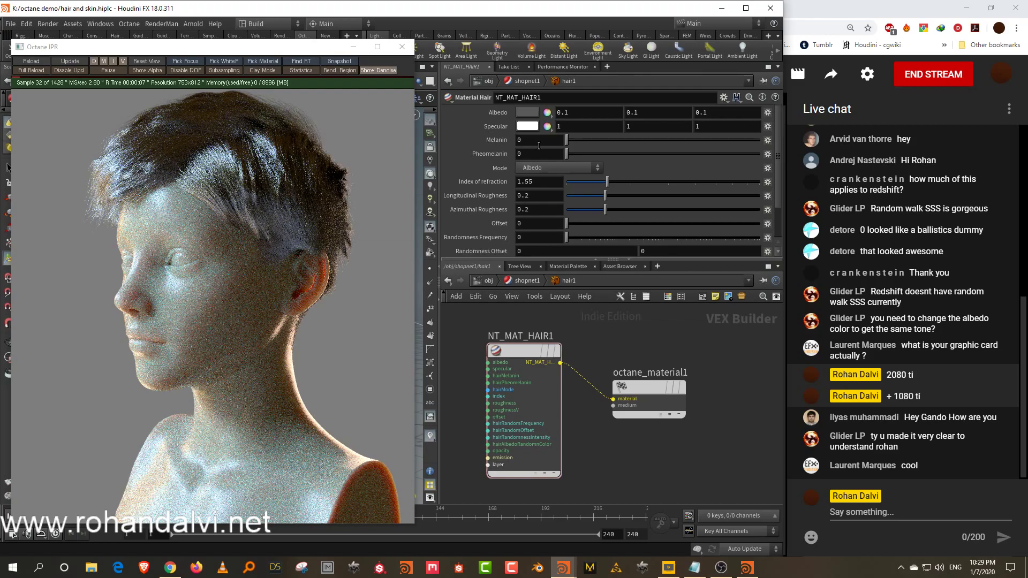
# Step: In the render network, reset the X translation of the environment image's 2D transform to 0
pyautogui.click(538, 280)
pyautogui.doubleClick(660, 361)
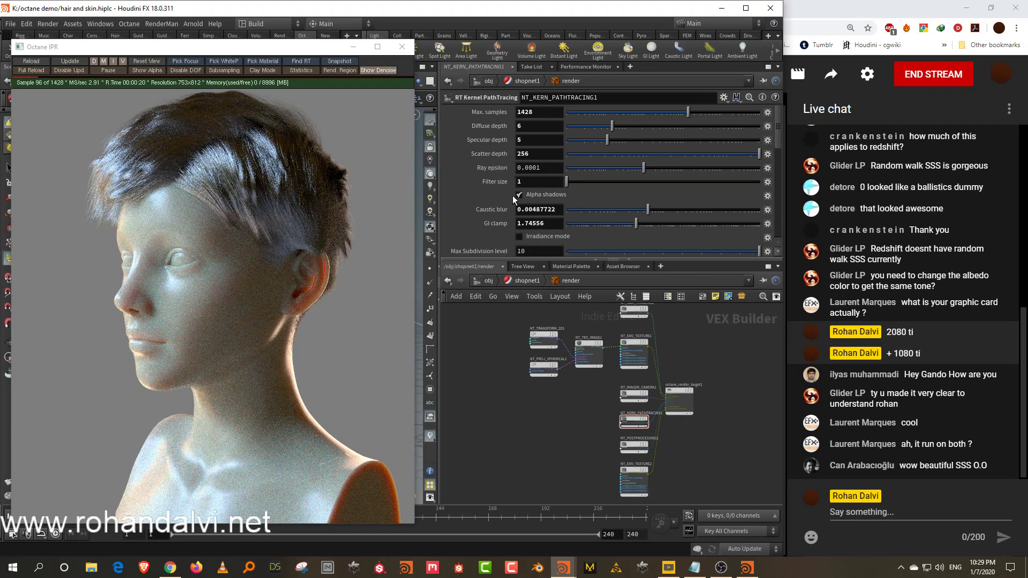
pyautogui.scroll(-1, 512, 201)
pyautogui.scroll(1, 487, 208)
pyautogui.click(543, 339)
pyautogui.click(548, 140)
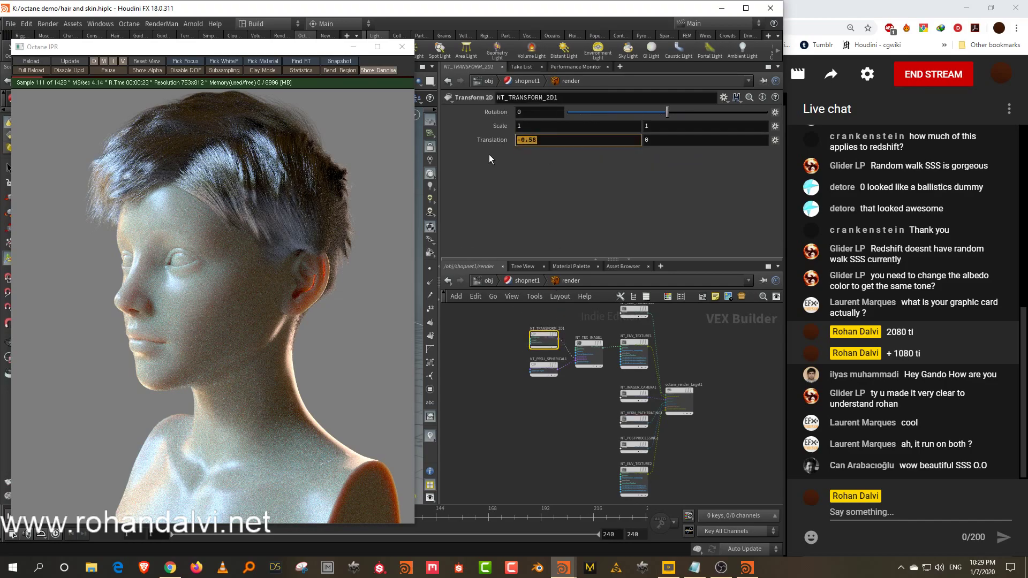
pyautogui.write('0')
pyautogui.press('Return')
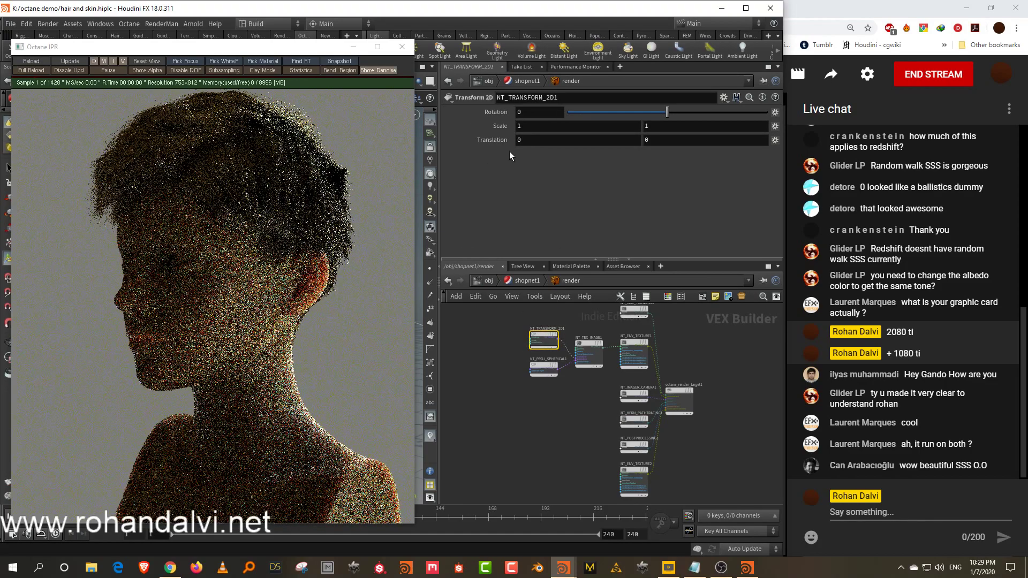
# Step: Shift the environment transform's X translation to -0.55 and show the settings of the HDRI texture image node
pyautogui.moveTo(539, 142); pyautogui.dragTo(296, 172, button='middle')
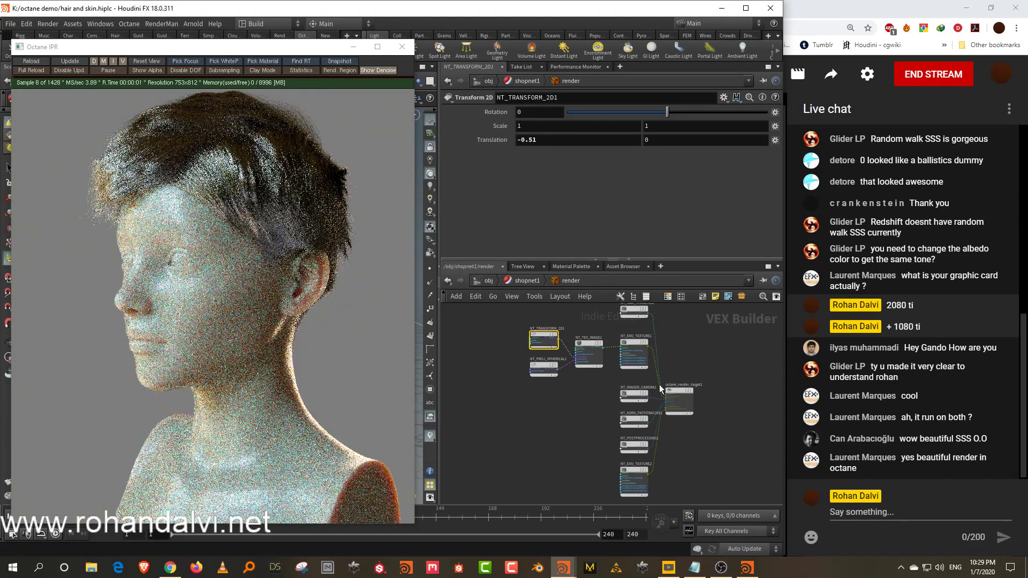
pyautogui.scroll(1, 555, 408)
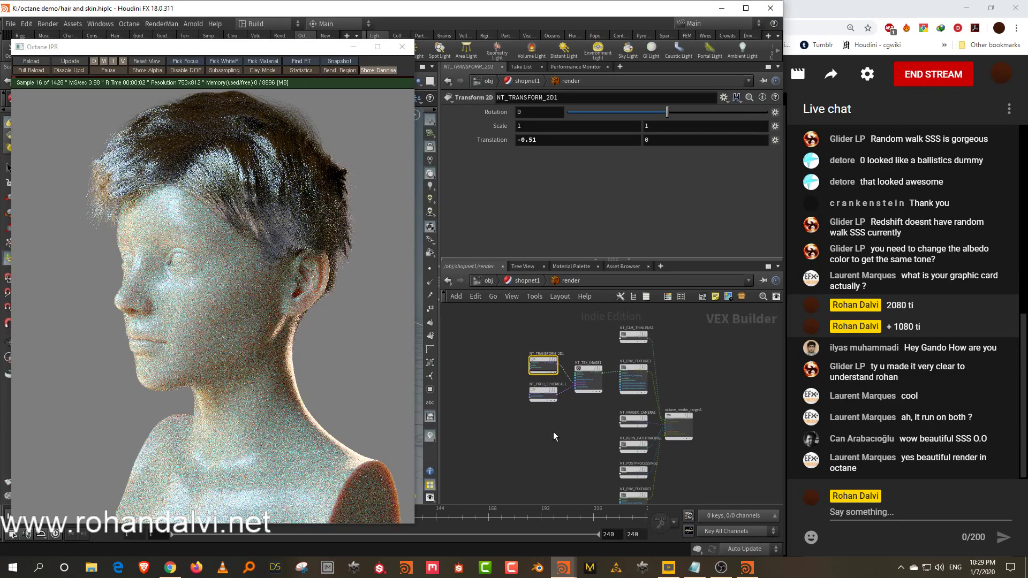
pyautogui.scroll(1, 562, 346)
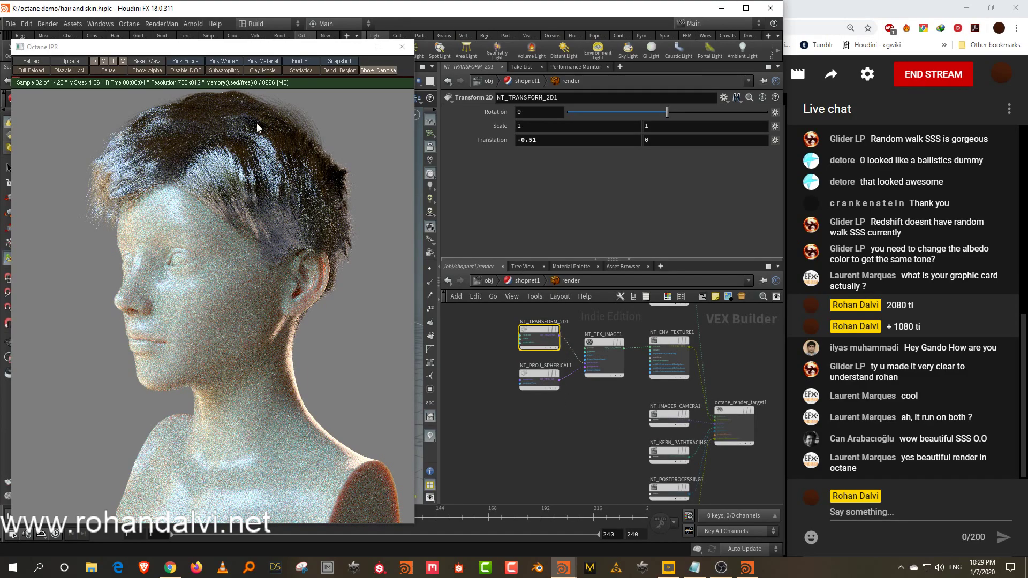
pyautogui.moveTo(548, 140); pyautogui.dragTo(518, 161, button='middle')
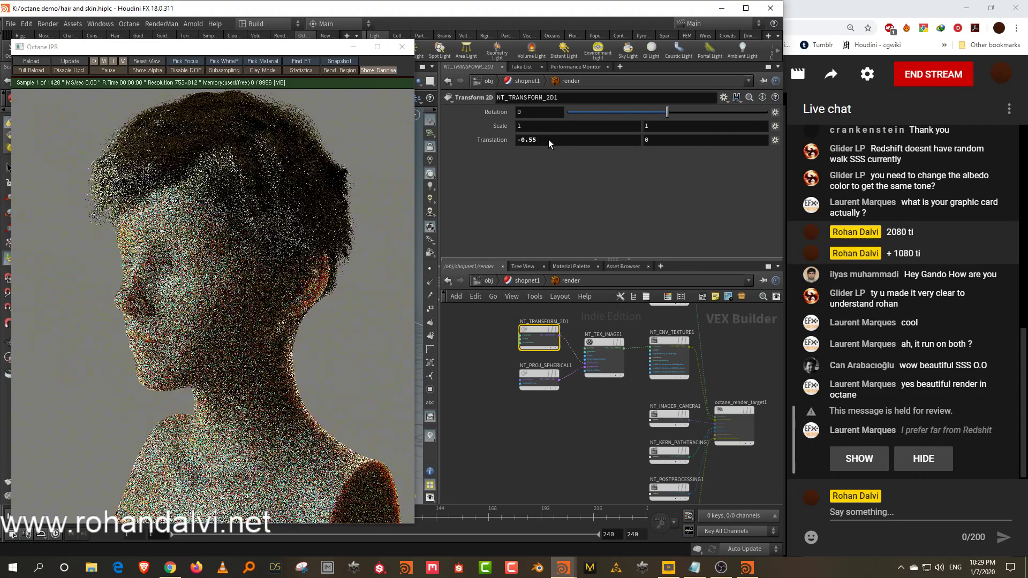
pyautogui.click(577, 429)
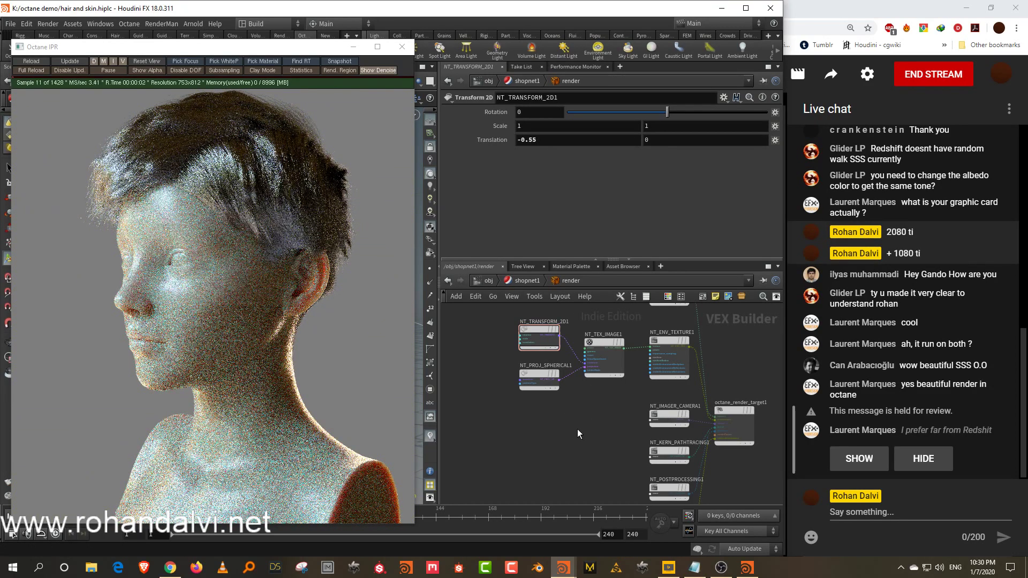
pyautogui.click(609, 355)
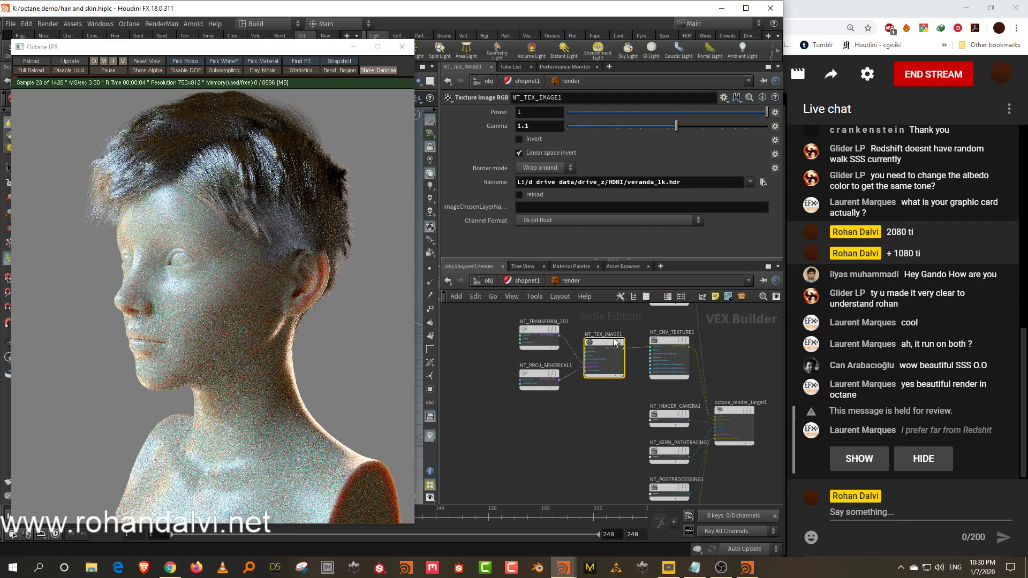
# Step: Return to shopnet1, lay out its nodes automatically, and open the hair1 network
pyautogui.click(506, 279)
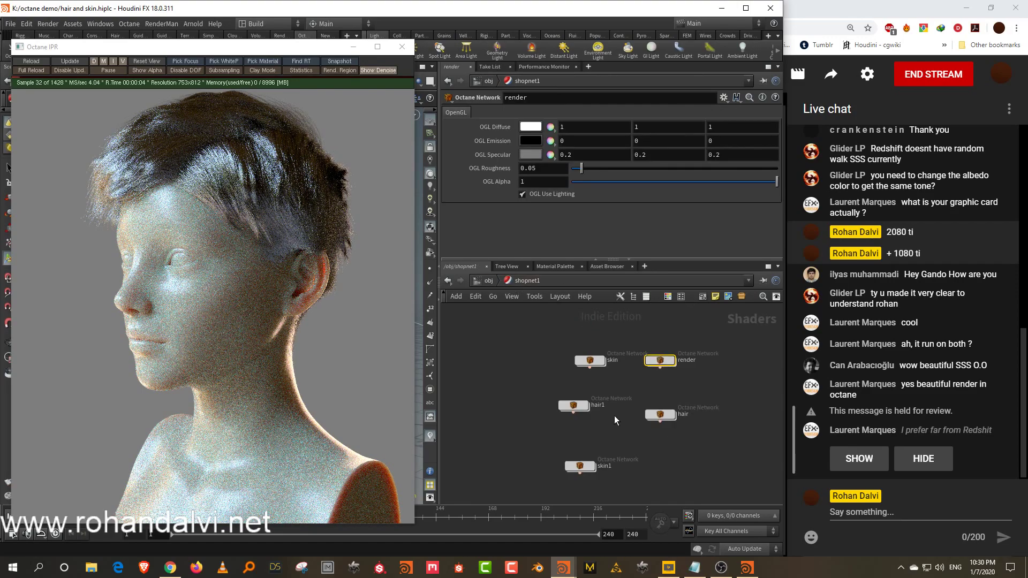
pyautogui.moveTo(631, 404); pyautogui.dragTo(619, 433, button='middle')
pyautogui.press('l')
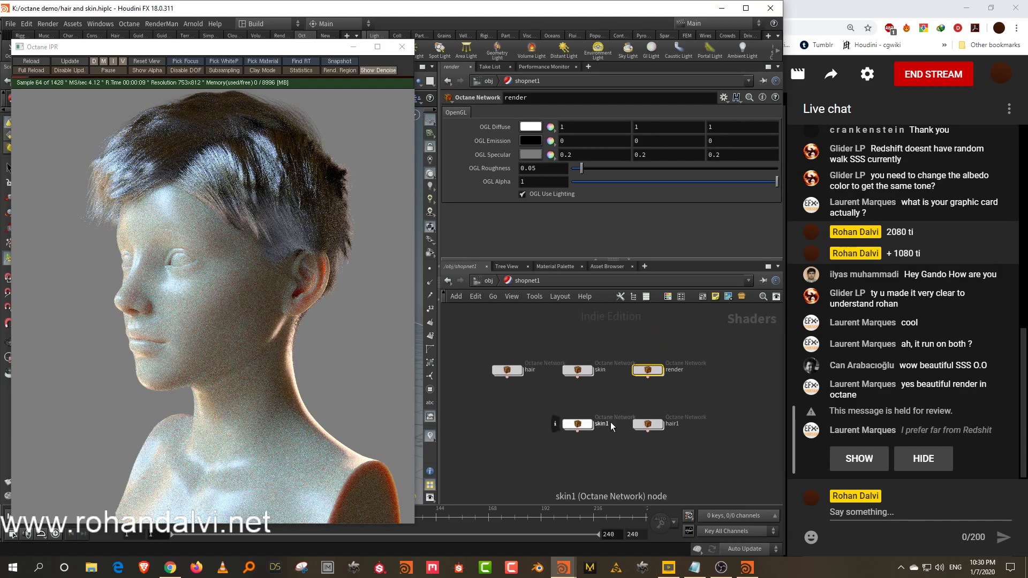
pyautogui.doubleClick(653, 425)
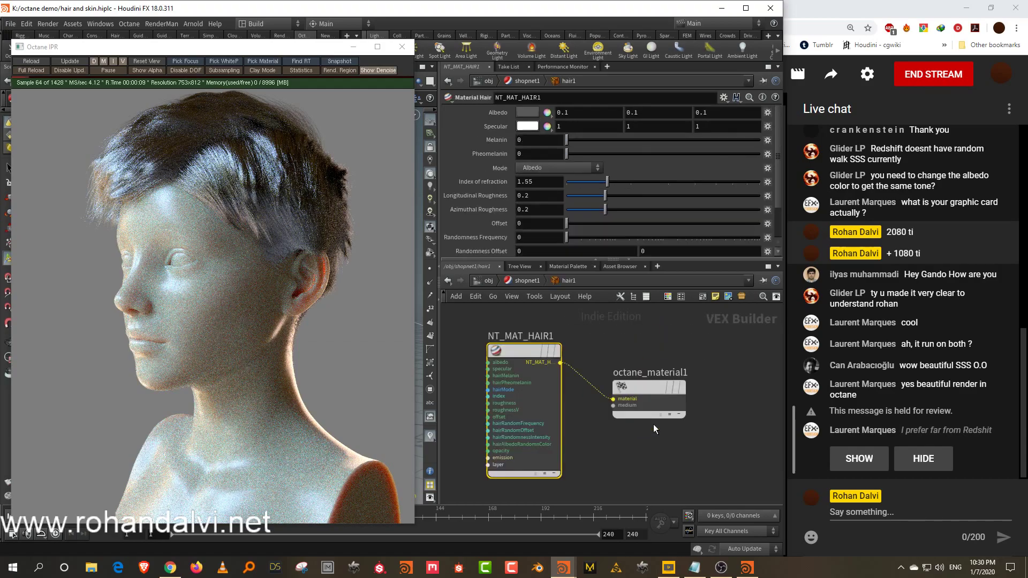
# Step: Set the hair material's albedo to a dark teal with hue 181 and saturation 0.841, and close the color editor
pyautogui.click(520, 113)
pyautogui.click(648, 394)
pyautogui.click(700, 406)
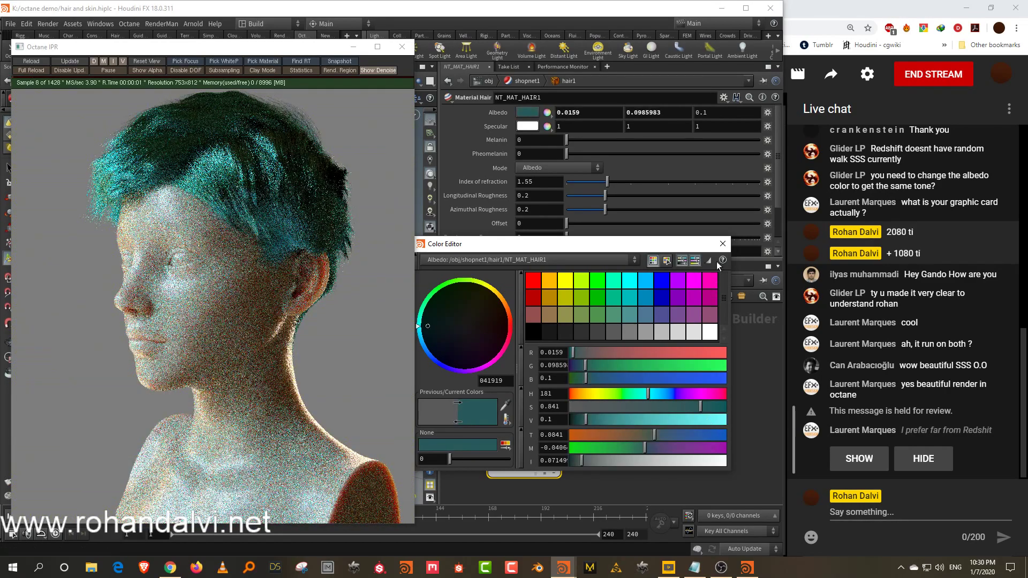
pyautogui.click(722, 243)
# Step: Set the hair material's specular color to pink with hue 291 and saturation 0.785, and close the color editor
pyautogui.click(532, 127)
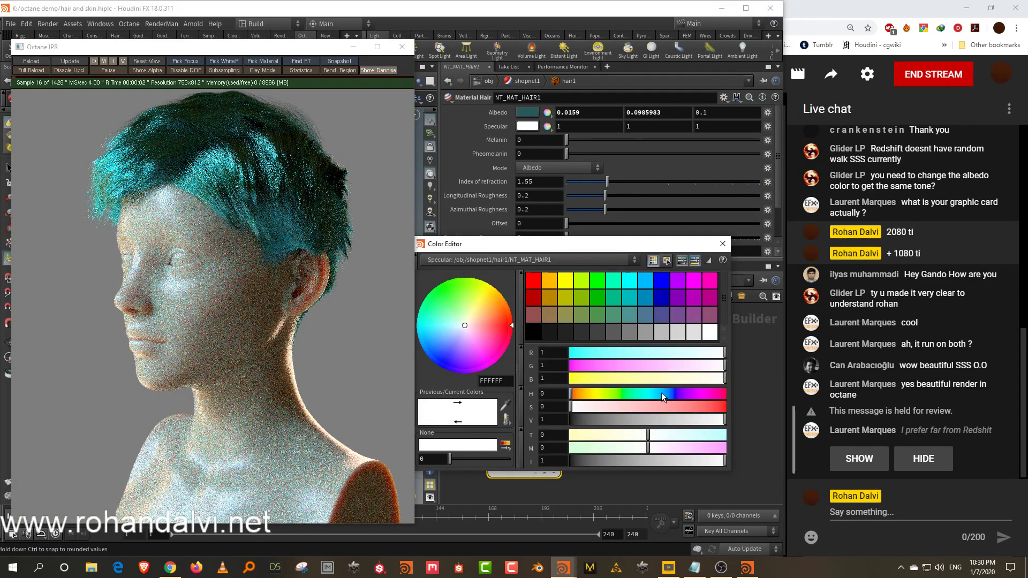
pyautogui.click(591, 394)
pyautogui.click(692, 407)
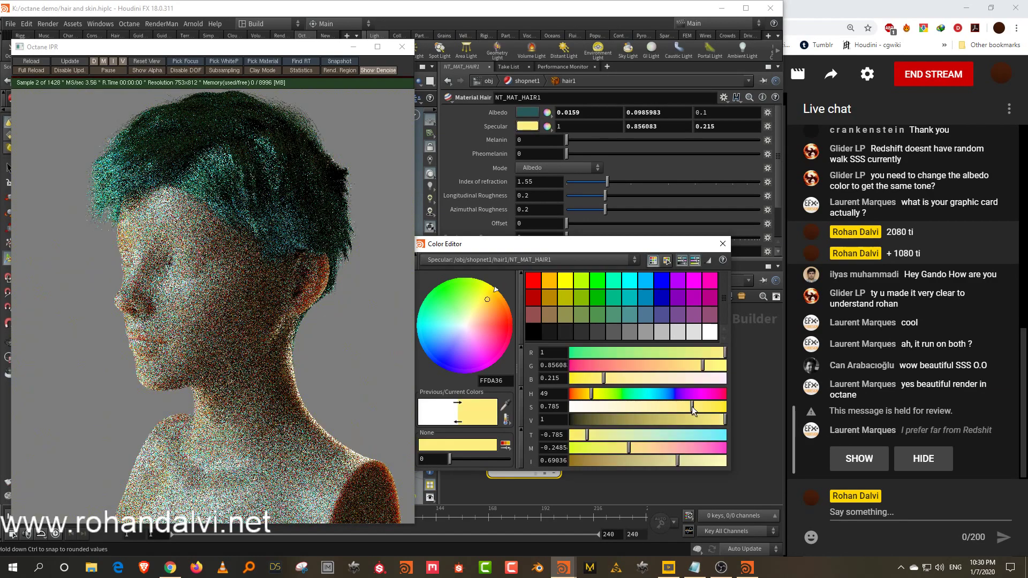
pyautogui.click(695, 394)
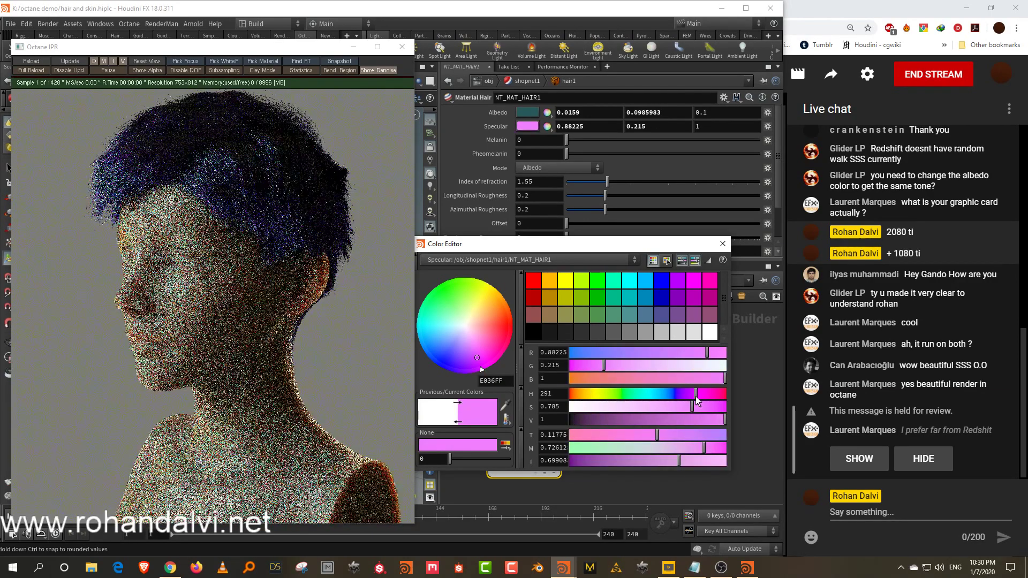
pyautogui.click(723, 244)
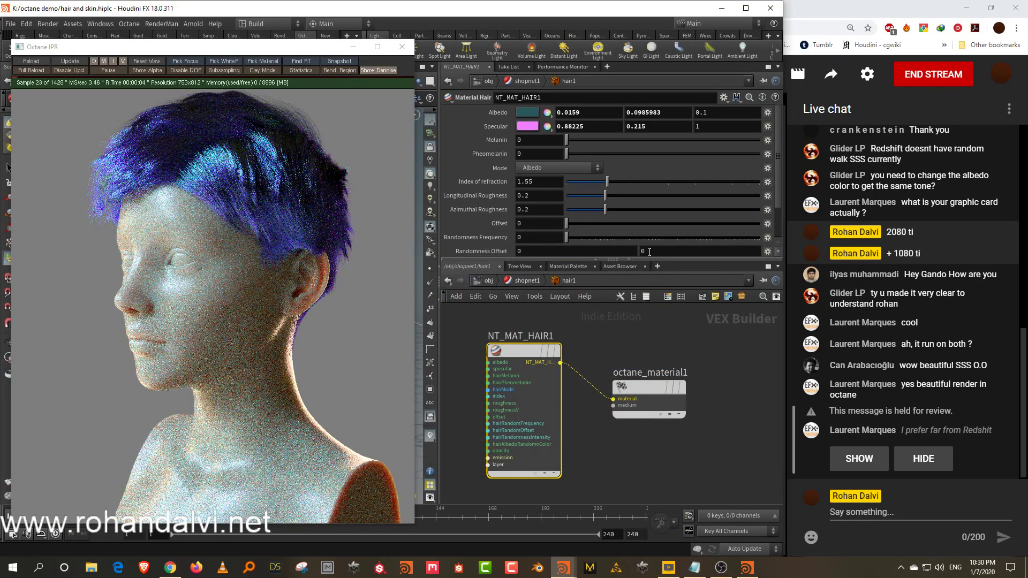
# Step: Set the hair material's longitudinal roughness to 0.511 and its azimuthal roughness to 0.517
pyautogui.scroll(-1, 484, 209)
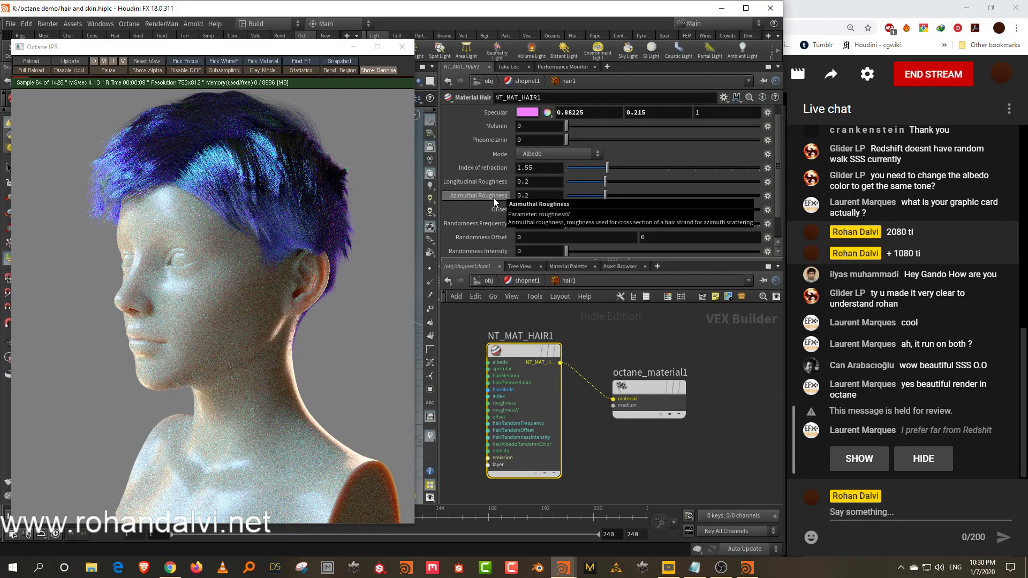
pyautogui.click(665, 182)
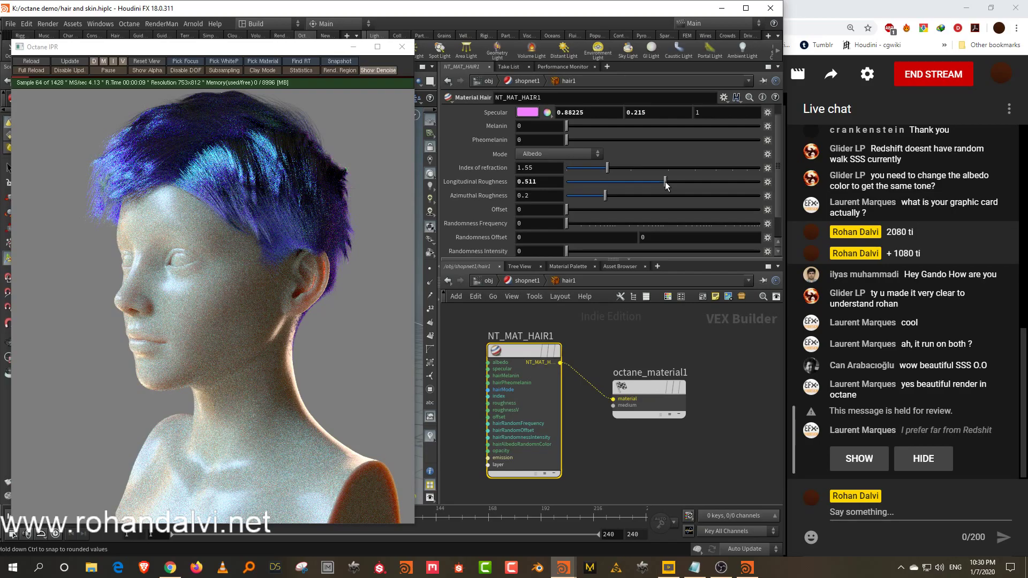
pyautogui.click(666, 196)
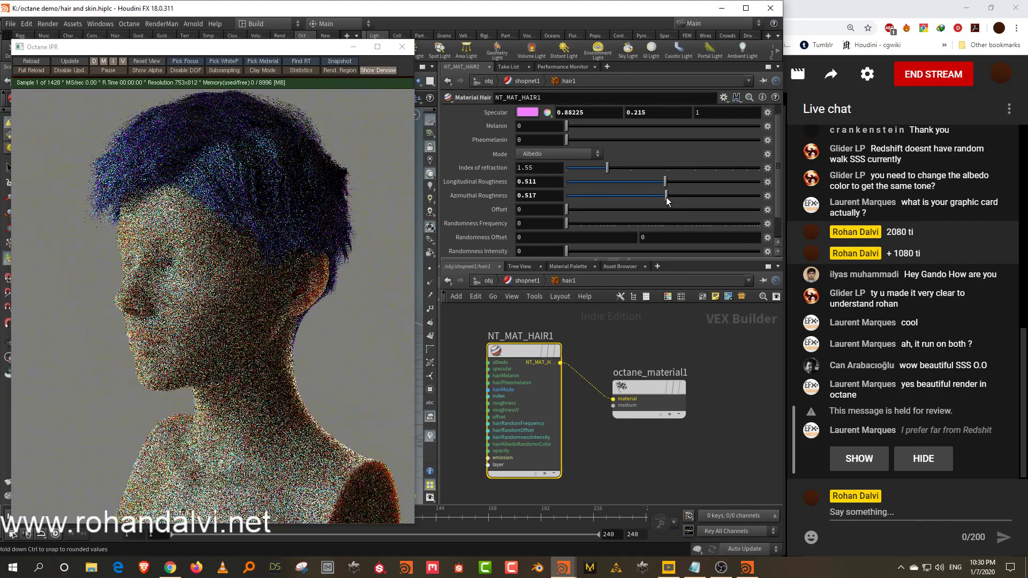
# Step: Set the hair material's longitudinal and azimuthal roughness to 0.219, and switch its mode to Melanin + Pheomelanin
pyautogui.click(747, 183)
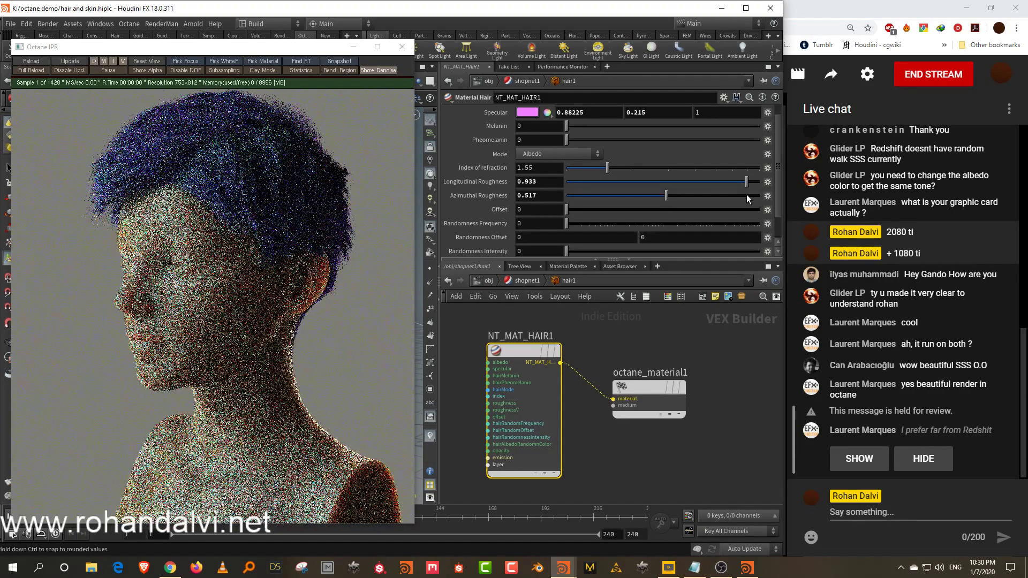
pyautogui.click(747, 195)
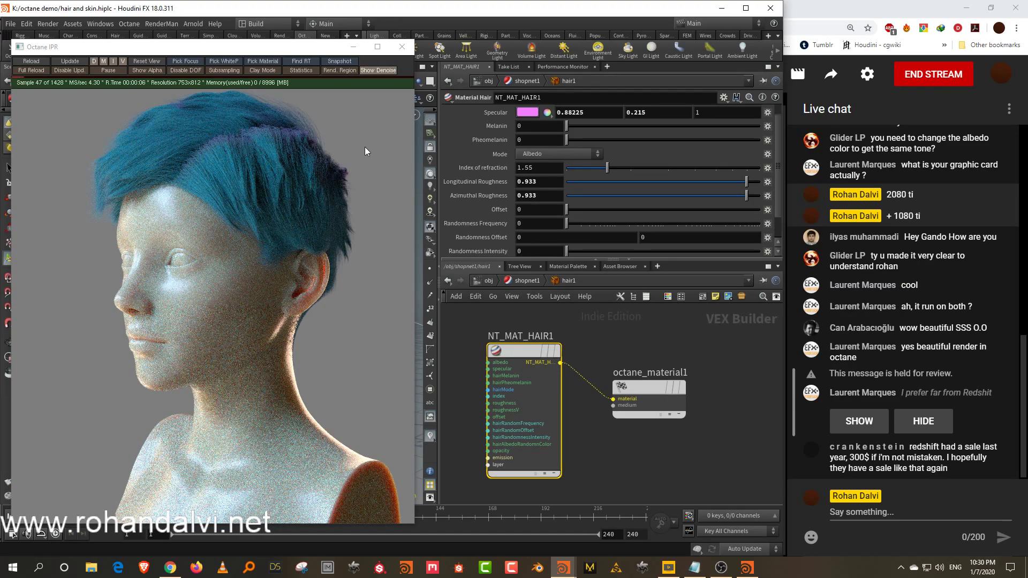
pyautogui.click(609, 182)
pyautogui.click(609, 196)
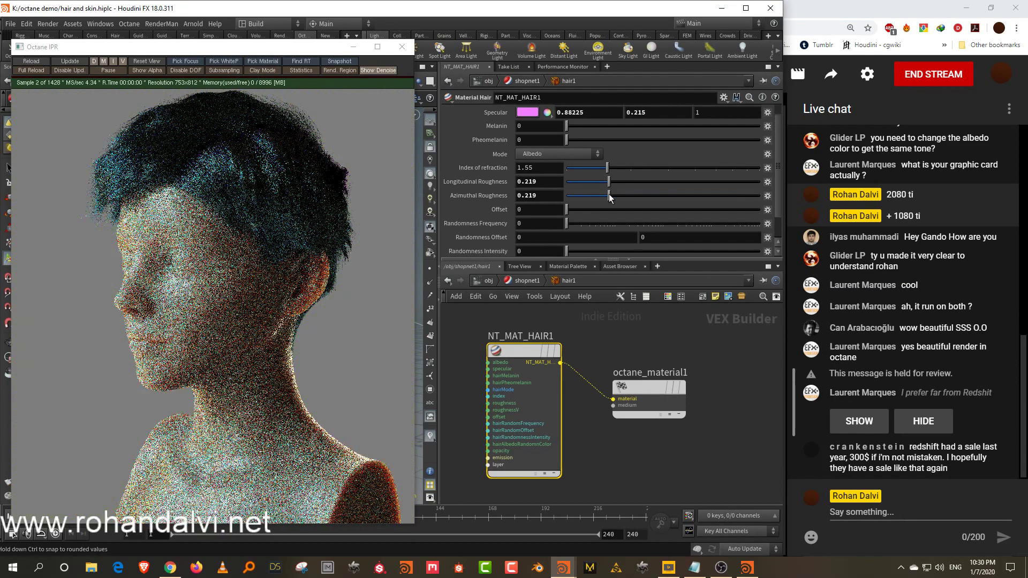
pyautogui.click(533, 155)
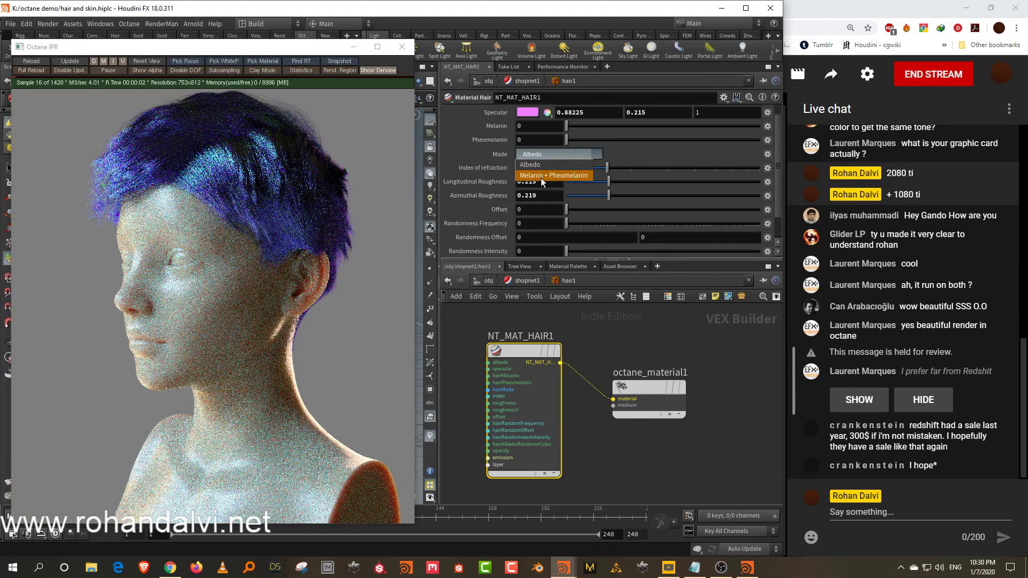
pyautogui.click(542, 179)
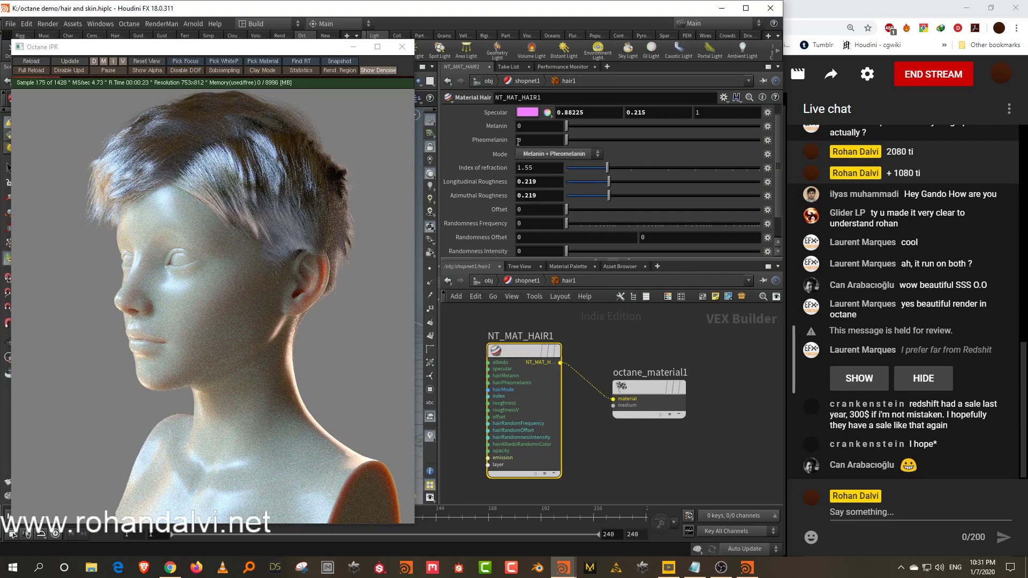
# Step: Reframe the camera closer on the head from a higher angle, keeping the Octane IPR render over the viewport
pyautogui.moveTo(221, 49); pyautogui.dragTo(671, 243)
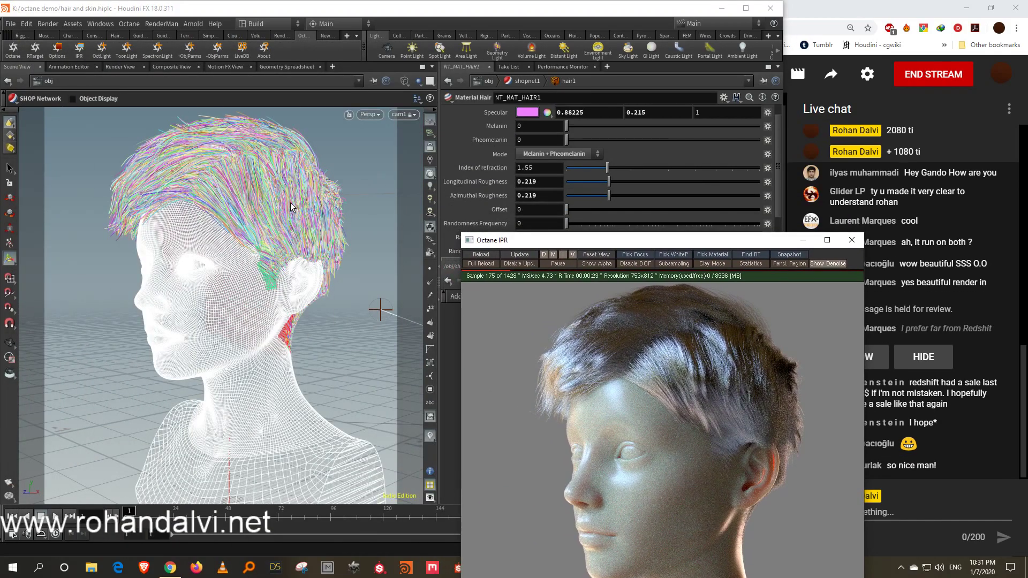
pyautogui.press('Escape')
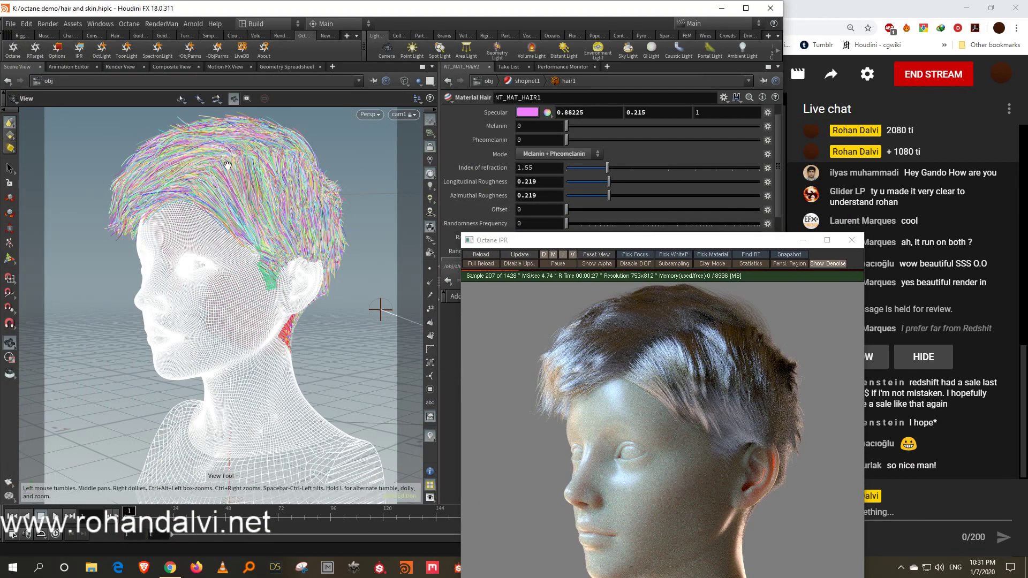
pyautogui.moveTo(227, 164); pyautogui.dragTo(234, 153)
pyautogui.moveTo(234, 152); pyautogui.dragTo(241, 246, button='middle')
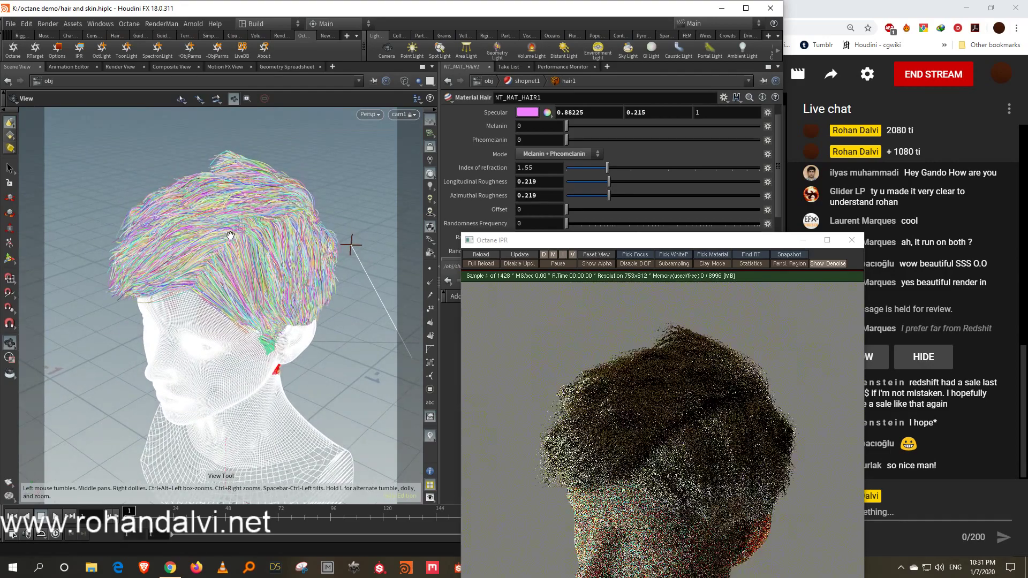
pyautogui.moveTo(241, 246); pyautogui.dragTo(233, 196, button='right')
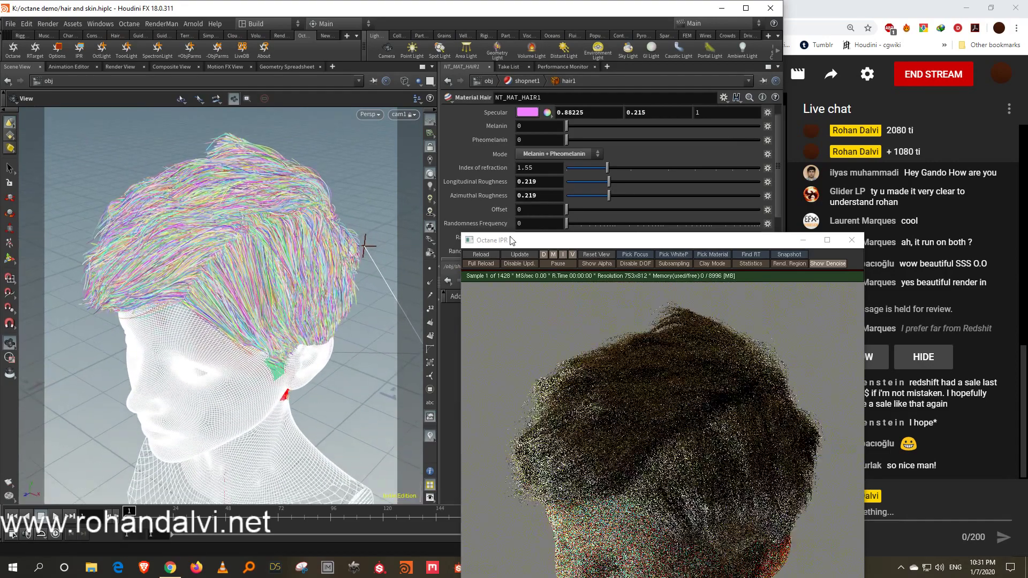
pyautogui.moveTo(511, 239); pyautogui.dragTo(66, 59)
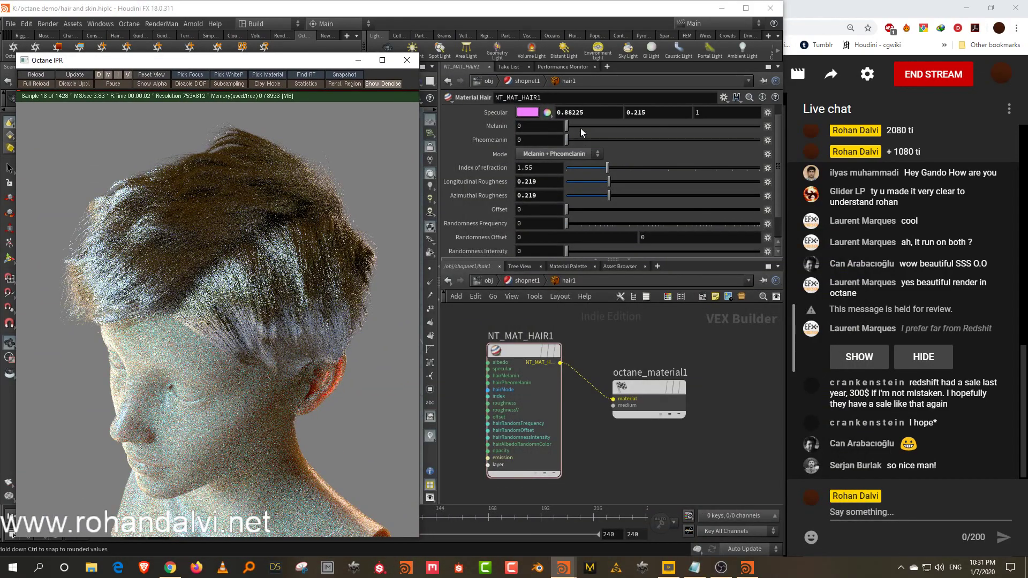
# Step: Try the hair material with Melanin at 0.131 and Offset at 0.711
pyautogui.moveTo(581, 127); pyautogui.dragTo(593, 130)
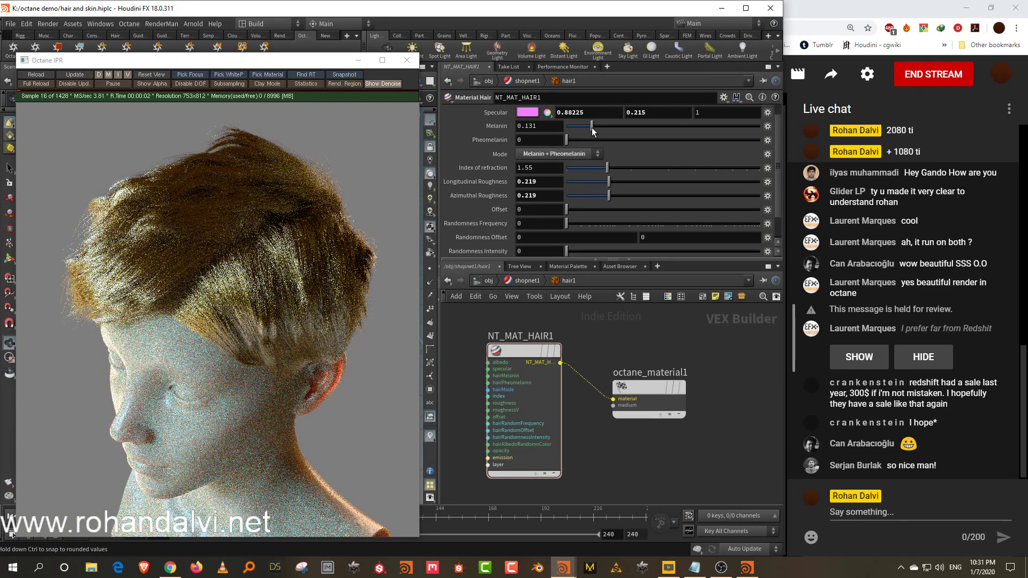
pyautogui.moveTo(570, 210); pyautogui.dragTo(705, 218)
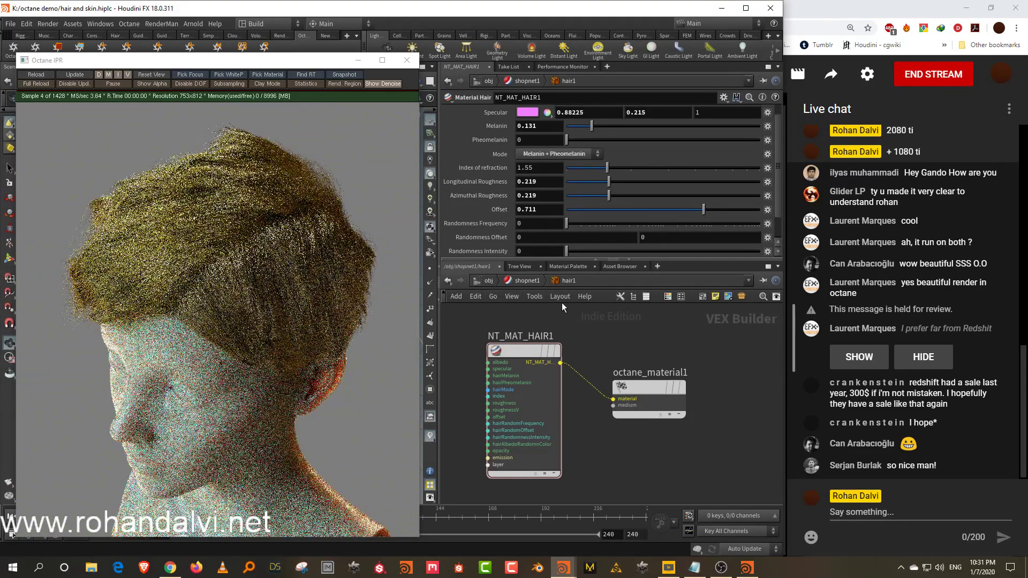
# Step: Limit the Octane preview to a render region covering the front and crown of the hair
pyautogui.click(345, 84)
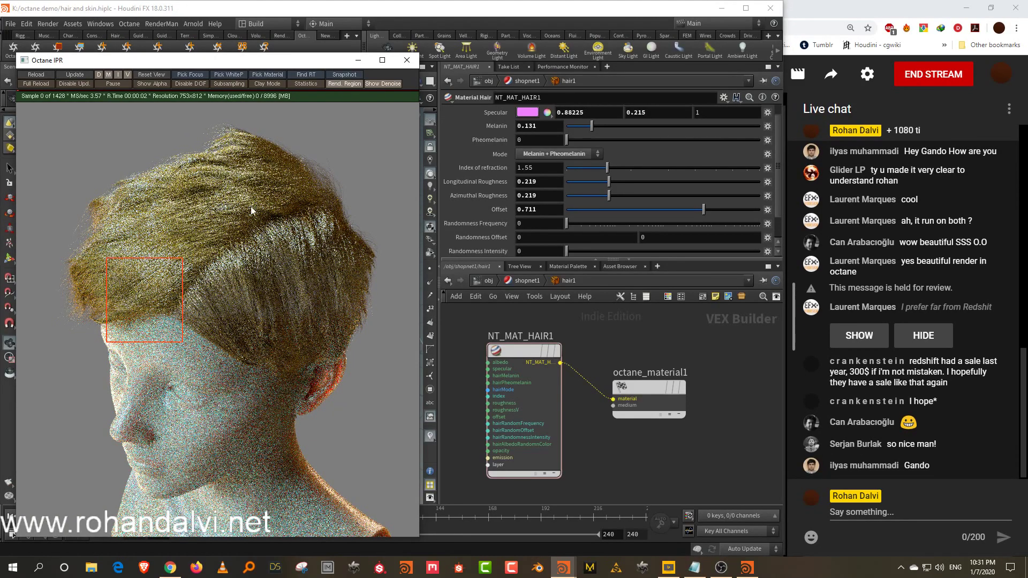
pyautogui.moveTo(145, 286); pyautogui.dragTo(204, 216)
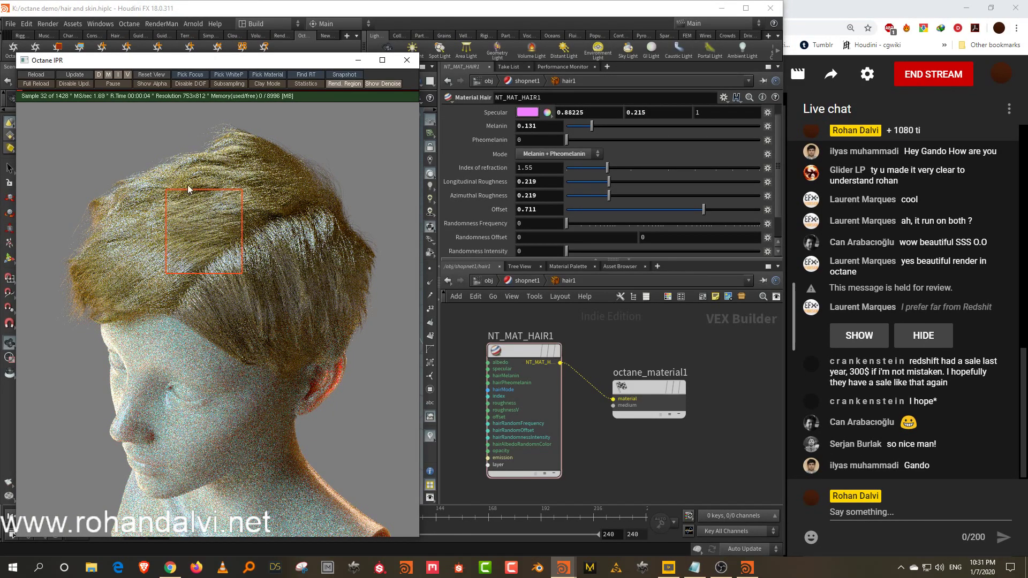
pyautogui.moveTo(115, 163); pyautogui.dragTo(311, 315)
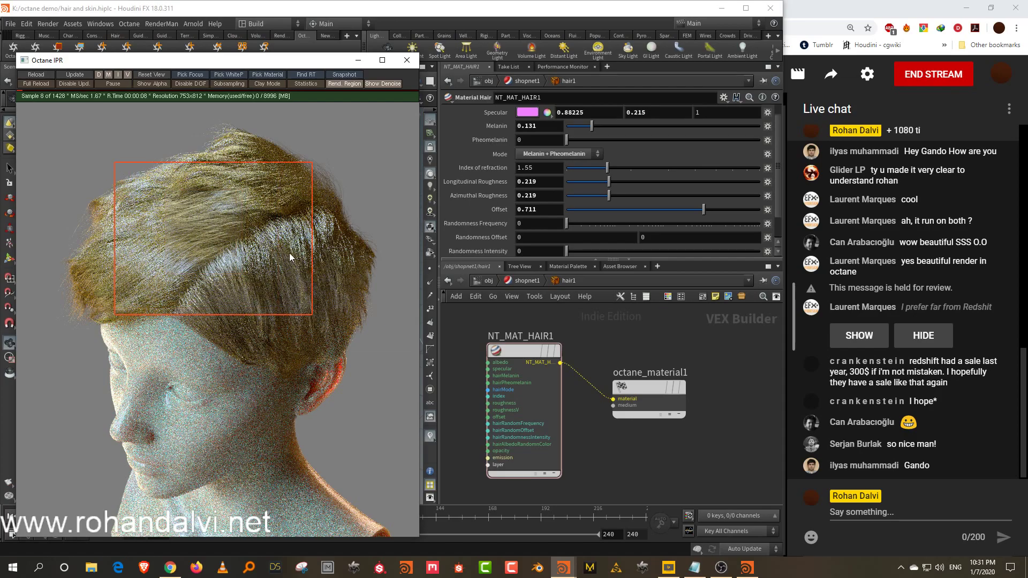
pyautogui.moveTo(271, 252); pyautogui.dragTo(271, 258)
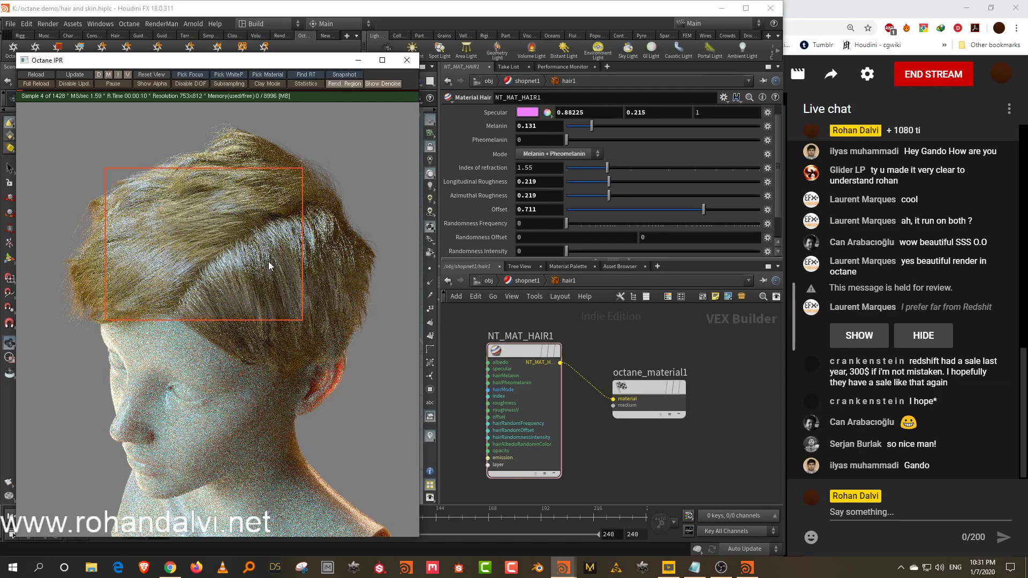
# Step: Raise the hair material's Melanin to 0.256 and reset its Offset to 0
pyautogui.moveTo(592, 126); pyautogui.dragTo(616, 127)
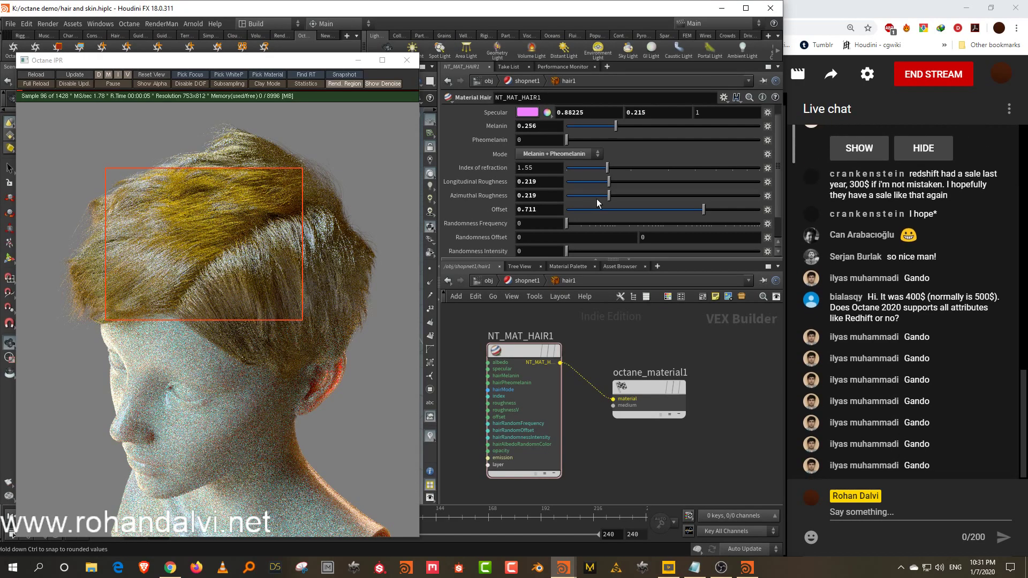
pyautogui.moveTo(609, 210); pyautogui.dragTo(557, 211)
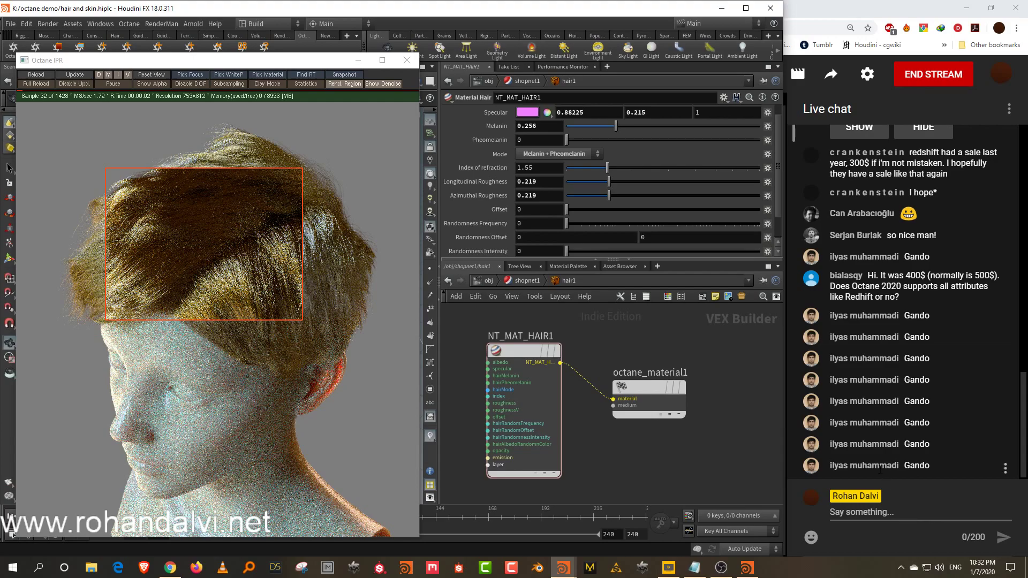
# Step: Remove the latest repeated message from the YouTube Studio live chat, and return to the Houdini scene
pyautogui.click(1006, 469)
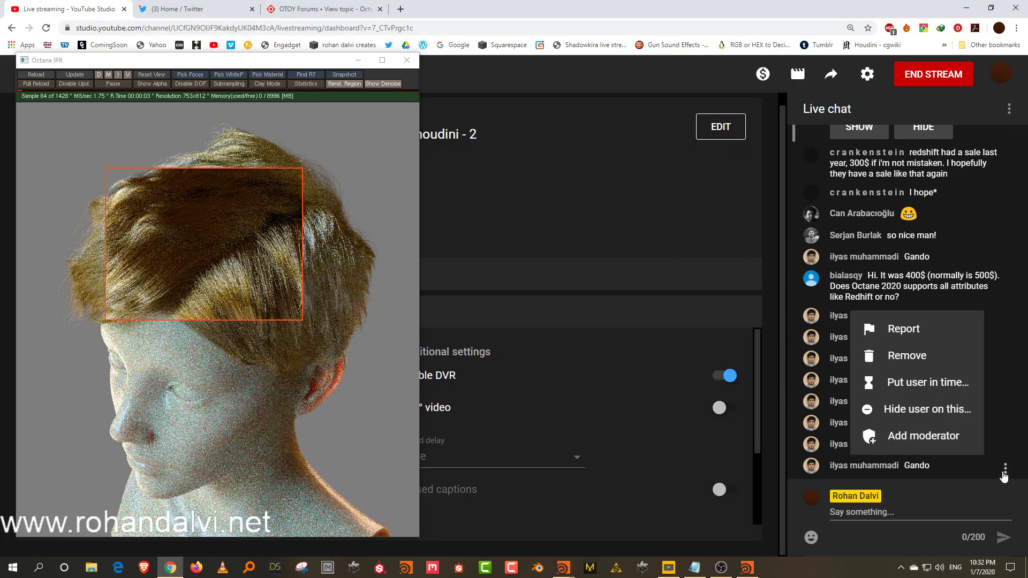
pyautogui.click(918, 362)
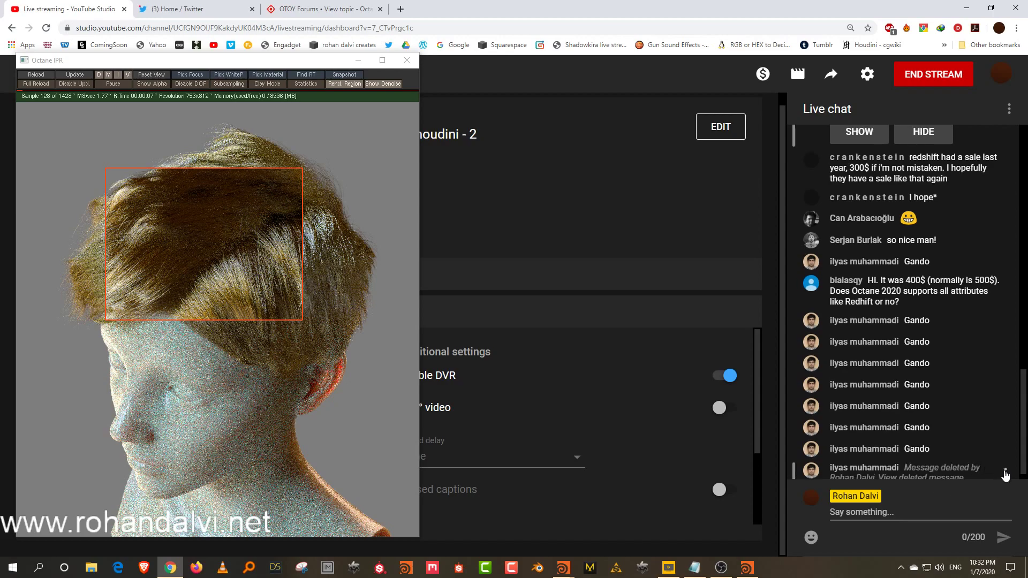
pyautogui.click(868, 513)
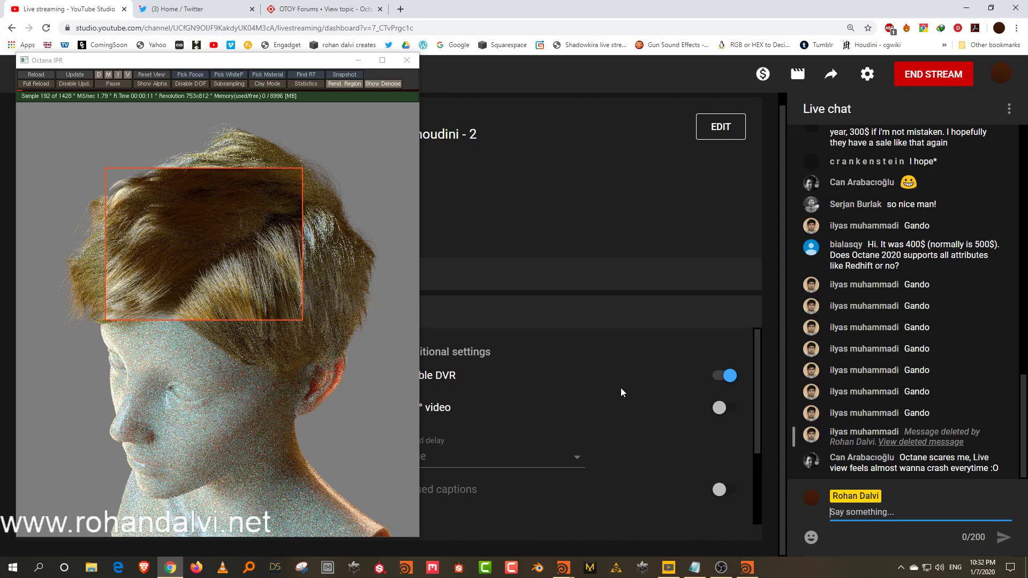
pyautogui.moveTo(563, 567)
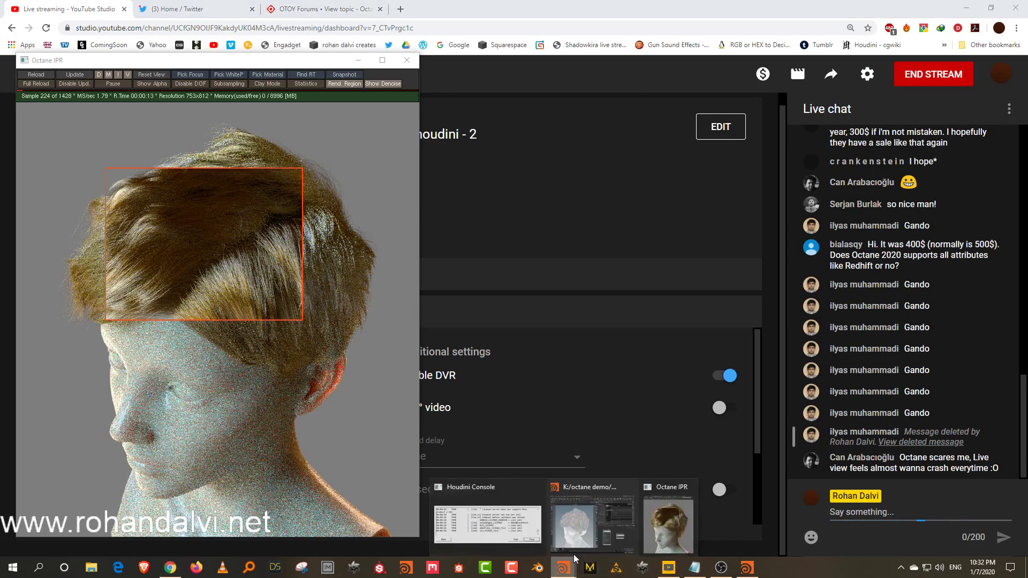
pyautogui.click(591, 525)
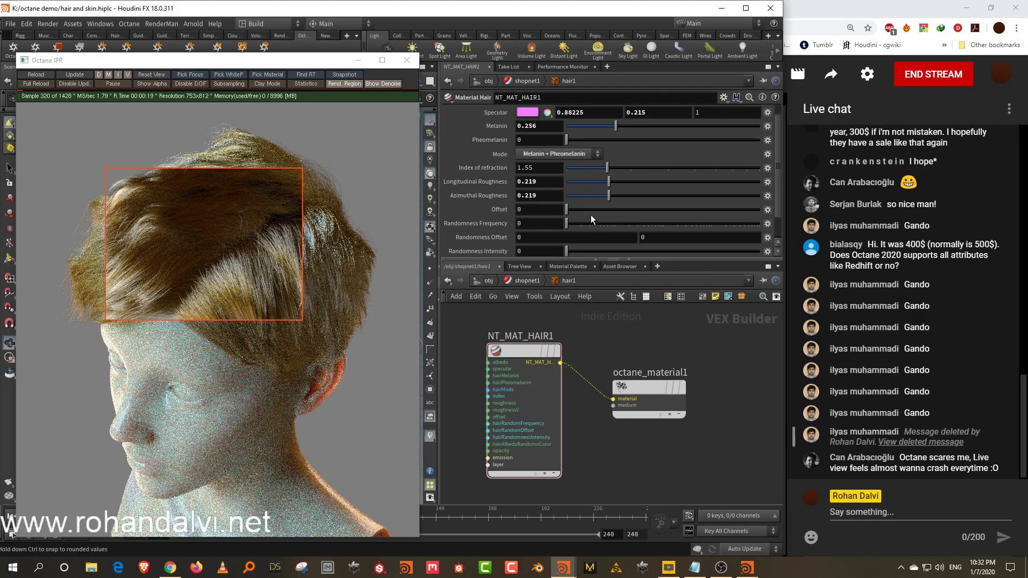
# Step: Test the hair's Melanin at 0.653 and 0.994, and bring it down to 0.453
pyautogui.moveTo(616, 127); pyautogui.dragTo(692, 130)
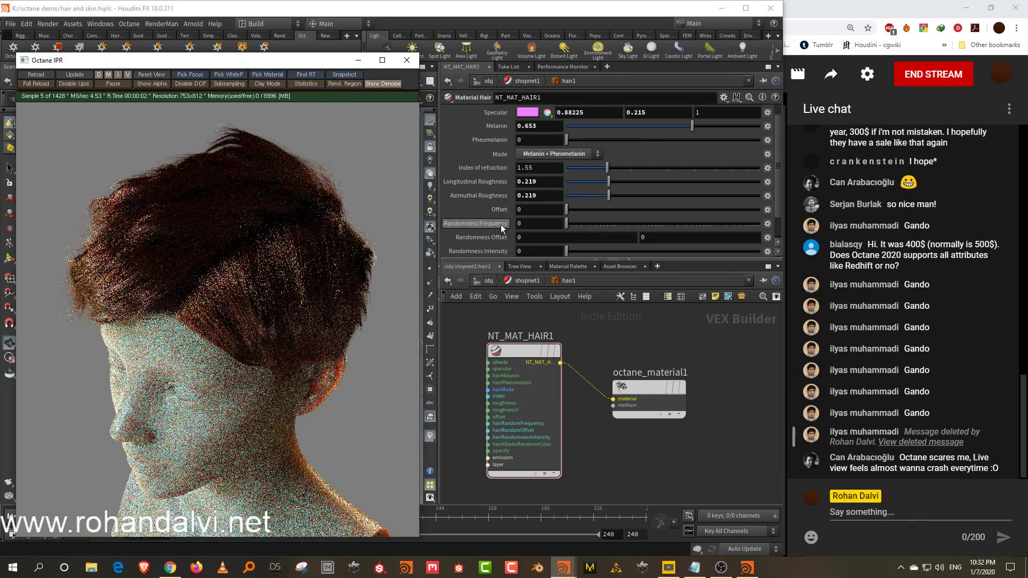
pyautogui.moveTo(700, 127); pyautogui.dragTo(756, 123)
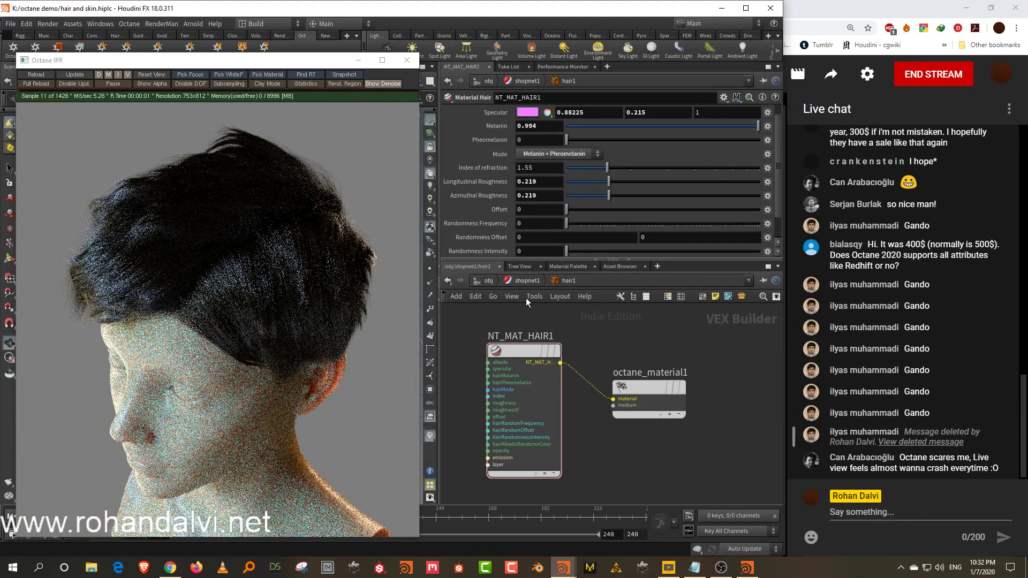
pyautogui.click(658, 127)
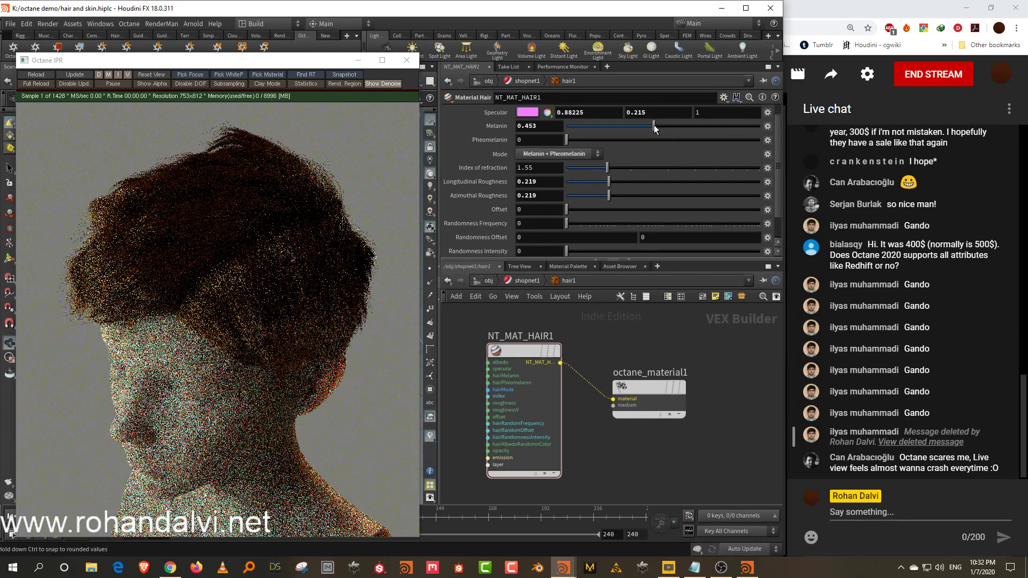
# Step: Set Melanin to 0.775 while testing Pheomelanin at 1, and return Pheomelanin to 0
pyautogui.moveTo(579, 139); pyautogui.dragTo(766, 141)
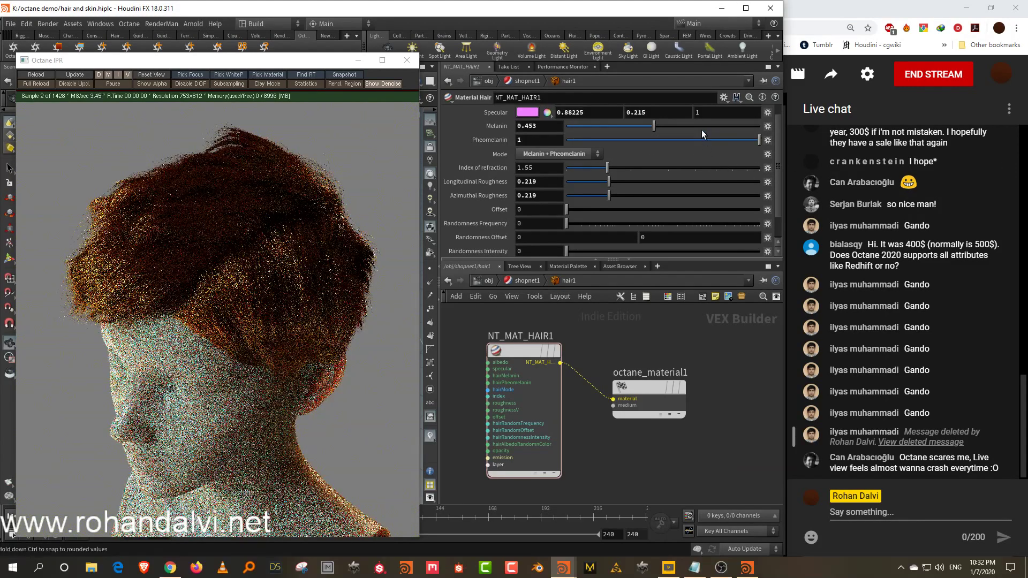
pyautogui.click(716, 129)
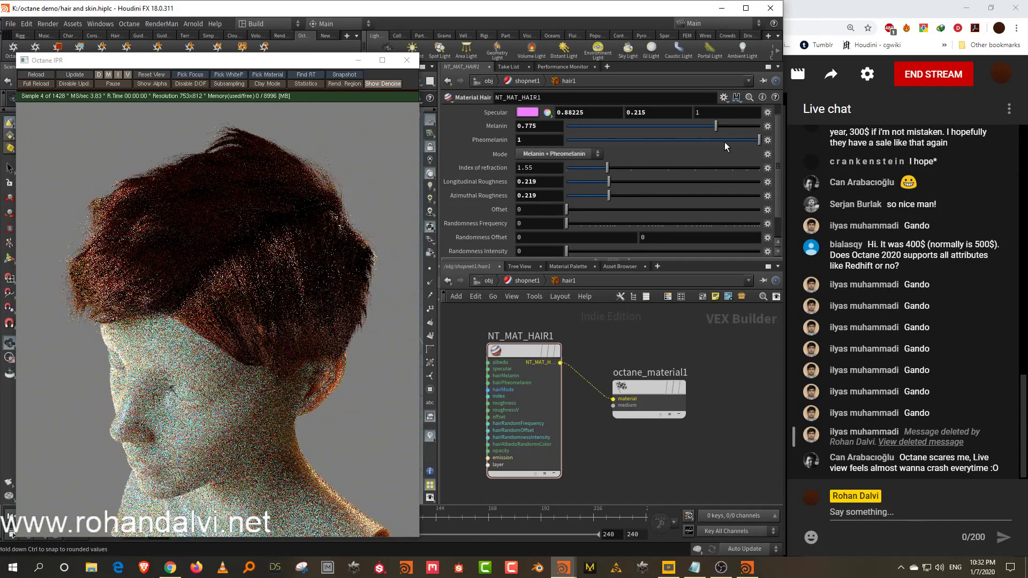
pyautogui.moveTo(725, 141); pyautogui.dragTo(349, 156)
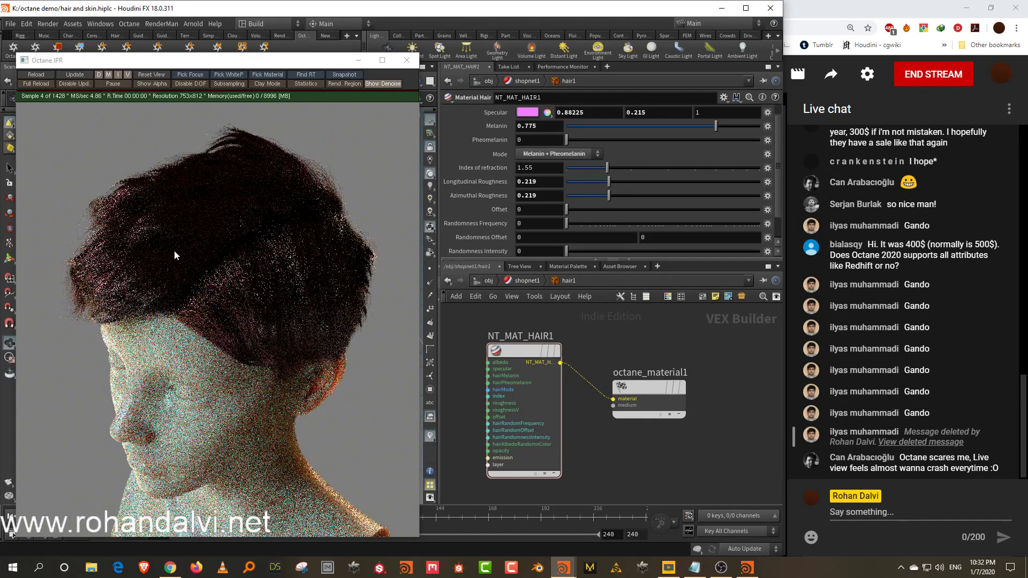
# Step: Compare Pheomelanin at 1 and 0 in a render region over the side hair, and turn the region off
pyautogui.click(350, 86)
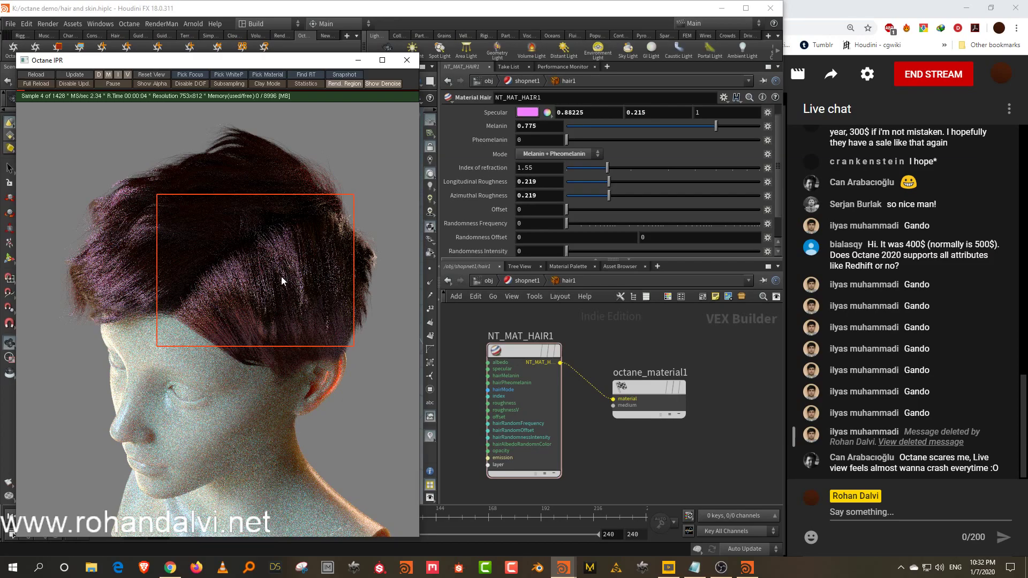
pyautogui.moveTo(231, 237); pyautogui.dragTo(326, 341)
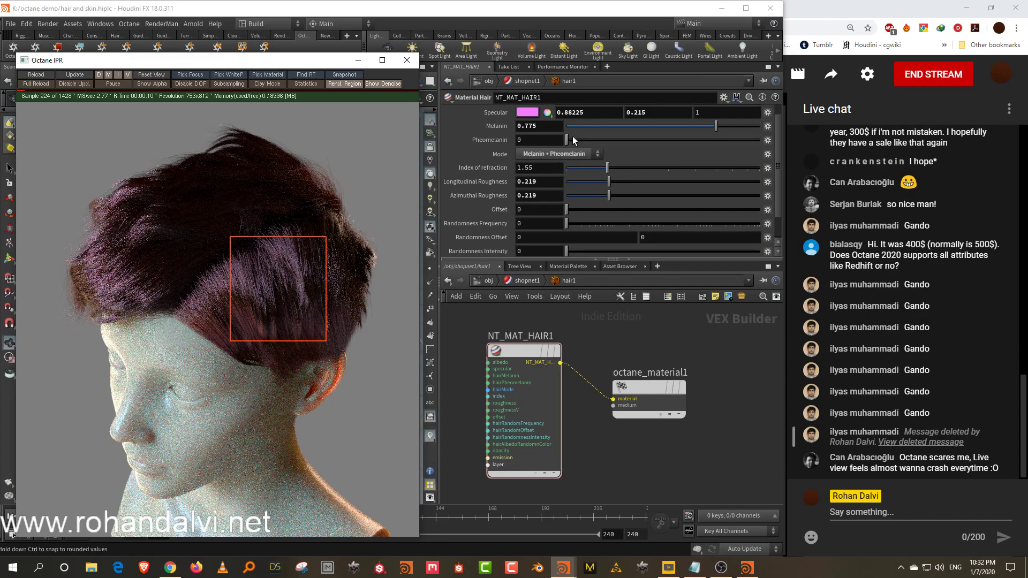
pyautogui.moveTo(573, 137); pyautogui.dragTo(807, 145)
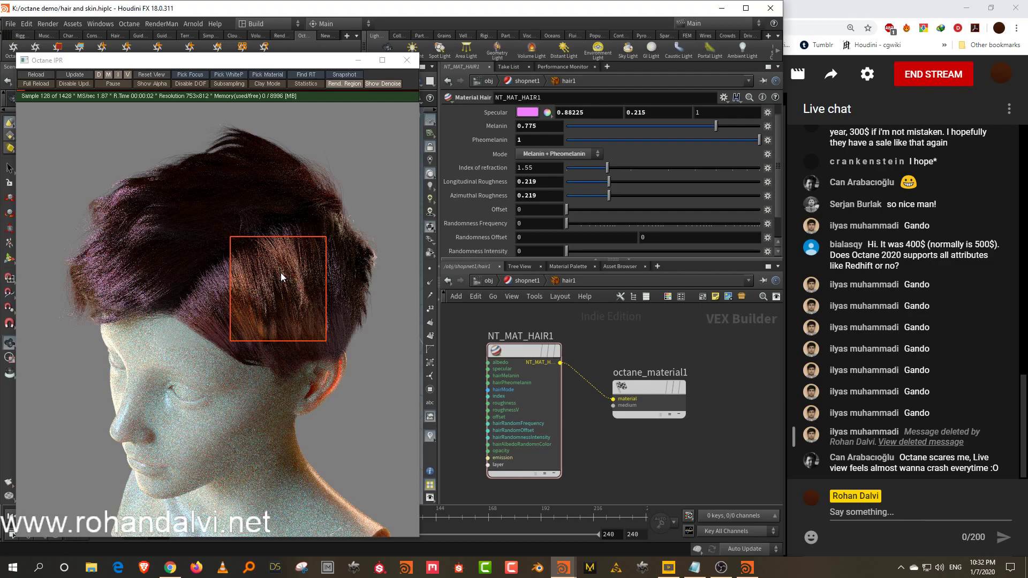
pyautogui.moveTo(704, 139); pyautogui.dragTo(486, 143)
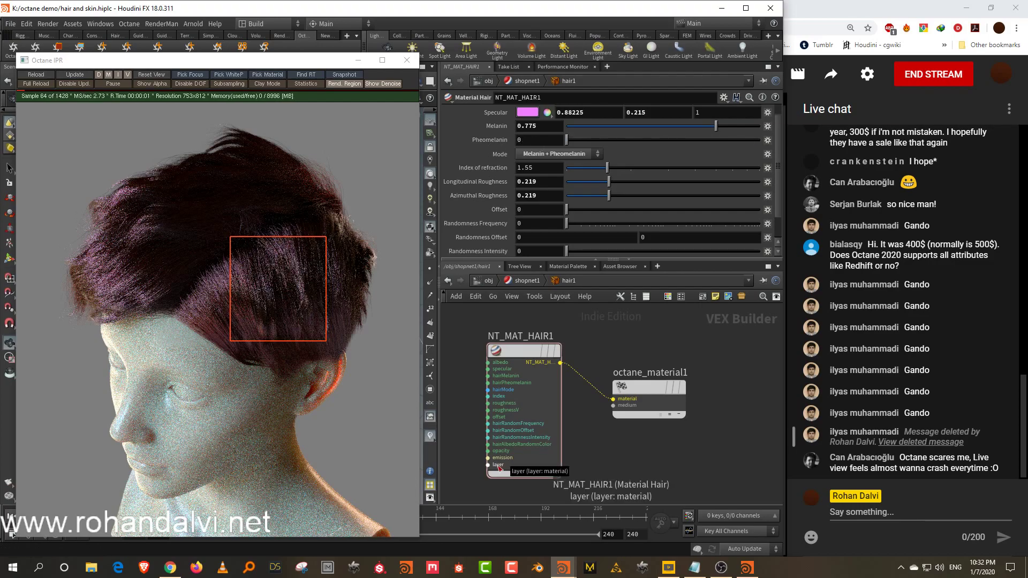
pyautogui.click(348, 83)
pyautogui.moveTo(574, 348); pyautogui.dragTo(697, 365, button='middle')
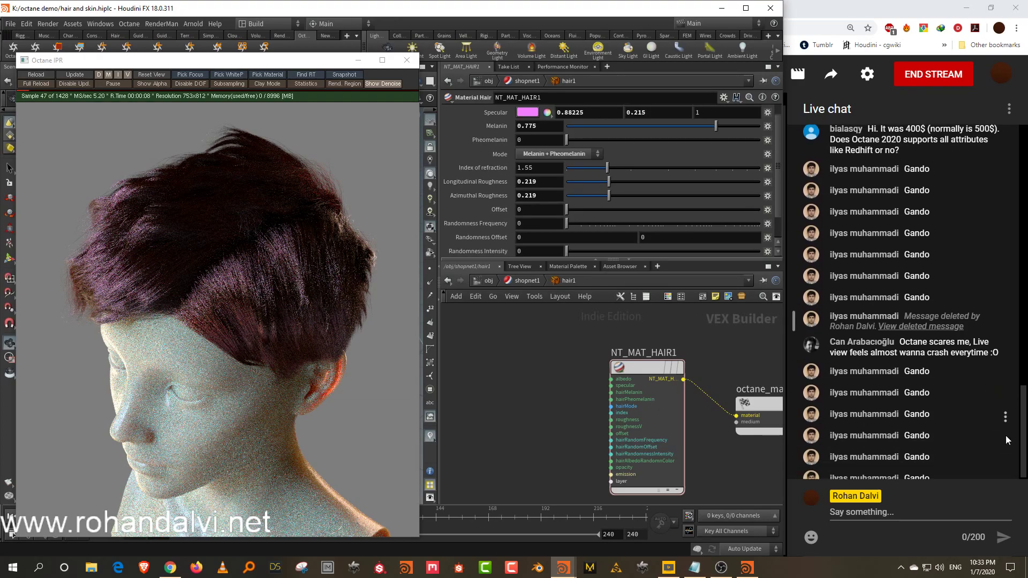
# Step: Hide the spamming user from the channel's live chat and return to the Houdini scene
pyautogui.click(1006, 466)
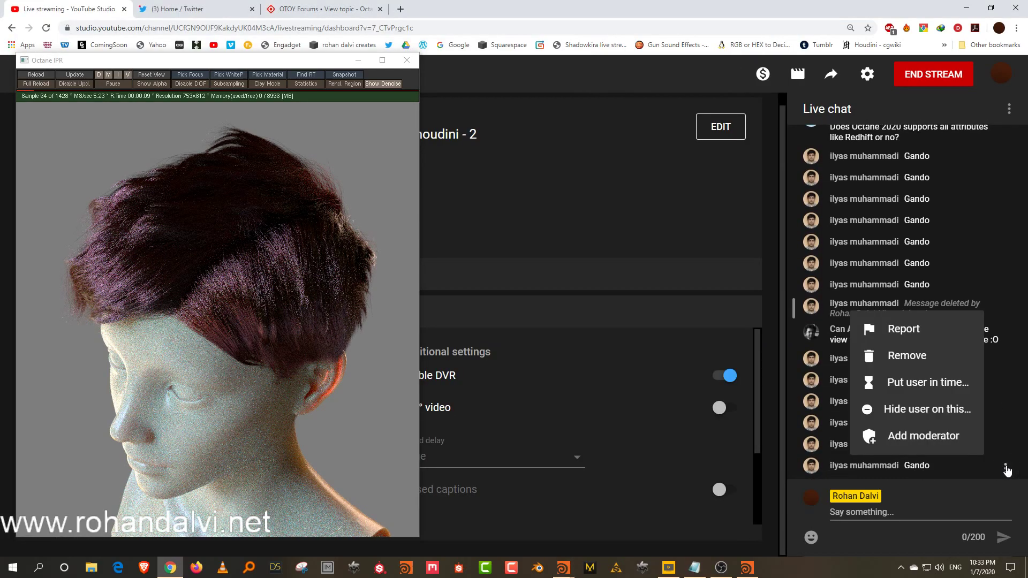
pyautogui.click(948, 410)
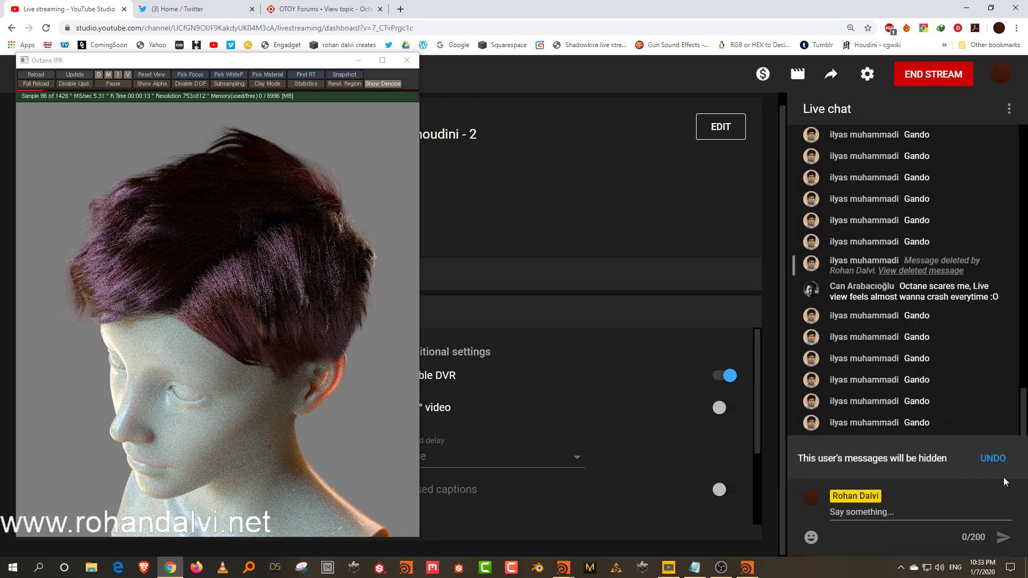
pyautogui.click(929, 513)
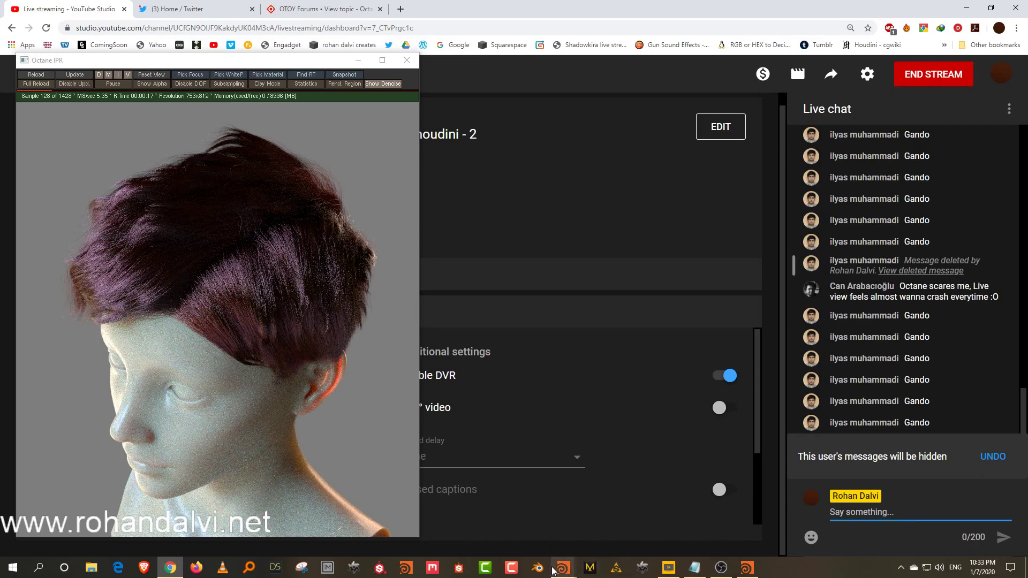
pyautogui.moveTo(563, 567)
pyautogui.click(578, 532)
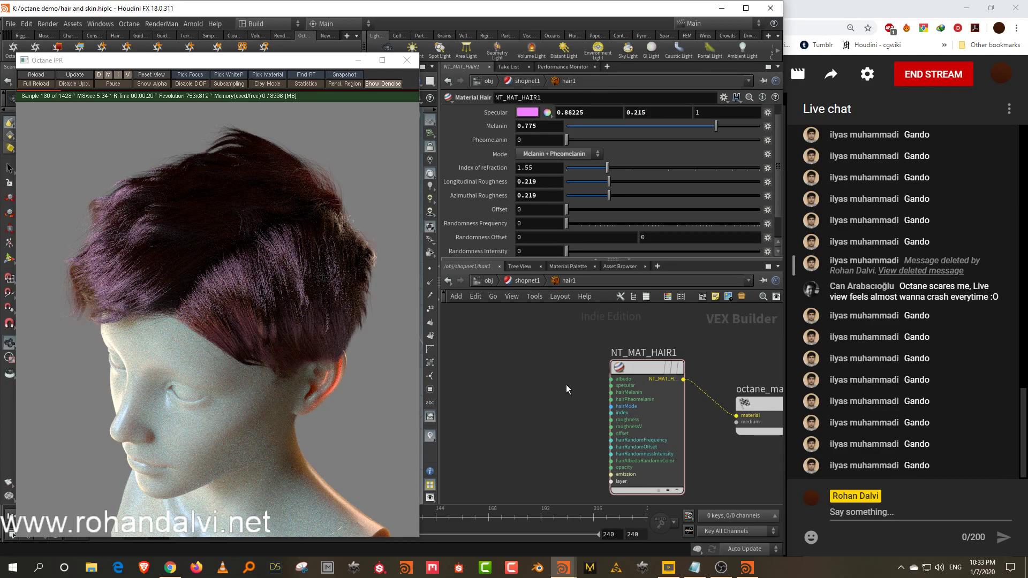
# Step: Add a Tool W Coordinate node to the hair material's network, well ahead of the Material Hair node
pyautogui.moveTo(566, 384); pyautogui.dragTo(655, 437)
pyautogui.moveTo(592, 423); pyautogui.dragTo(584, 407, button='middle')
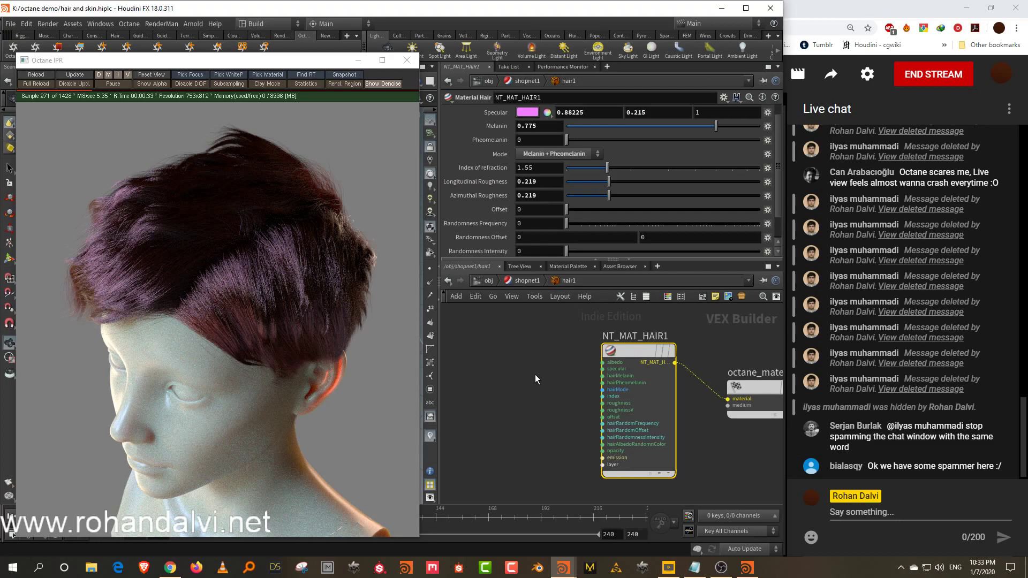
pyautogui.click(553, 409)
pyautogui.press('Tab')
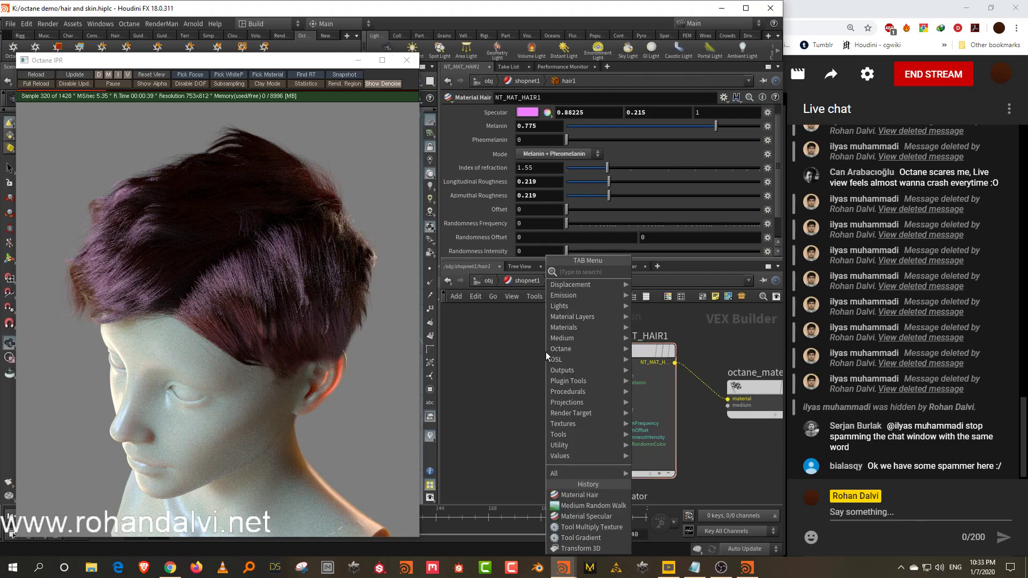
pyautogui.write('w')
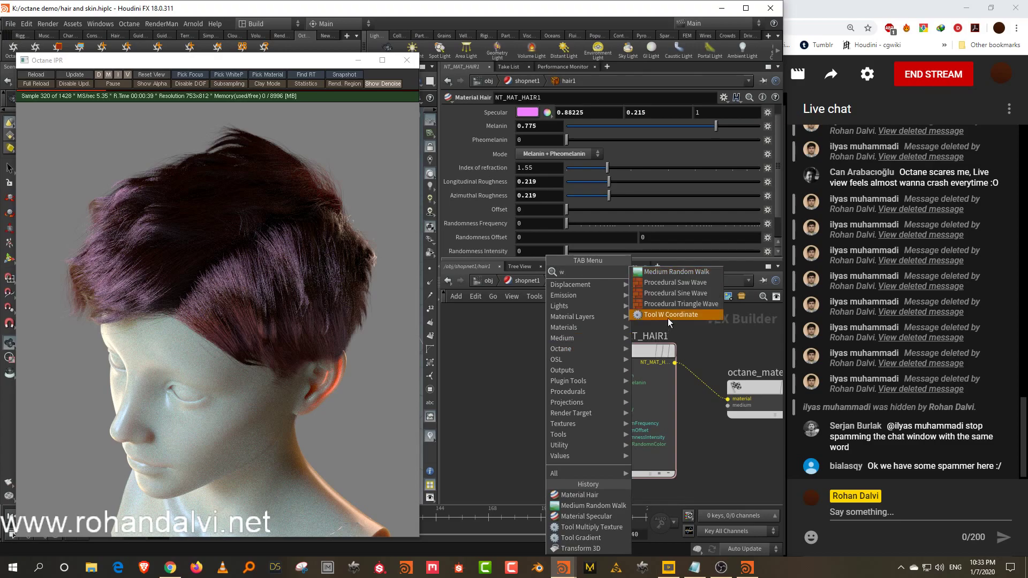
pyautogui.click(670, 316)
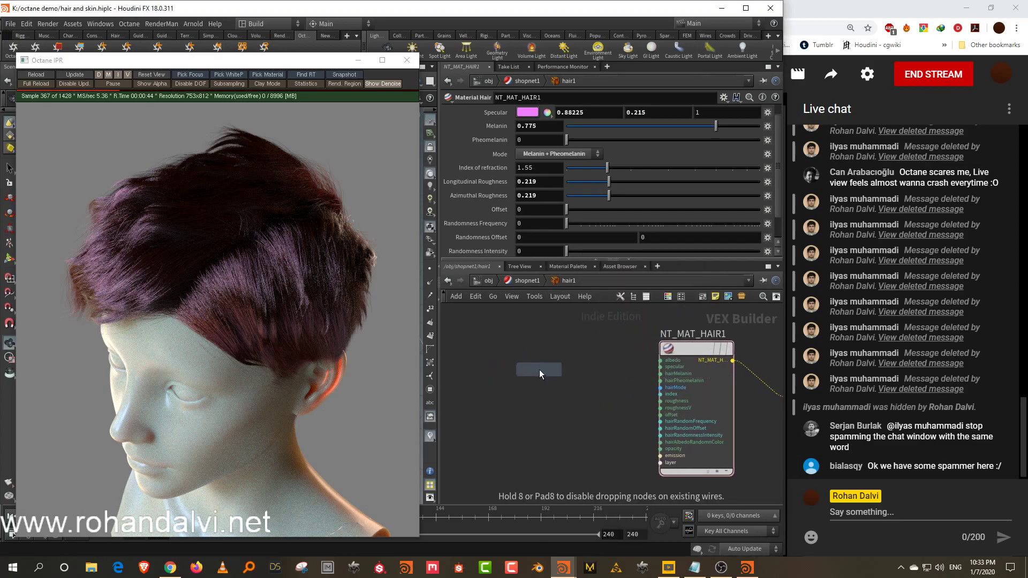
pyautogui.click(468, 380)
# Step: Add a Tool Gradient node between the W Coordinate node and the Material Hair node
pyautogui.press('Tab')
pyautogui.write('grad')
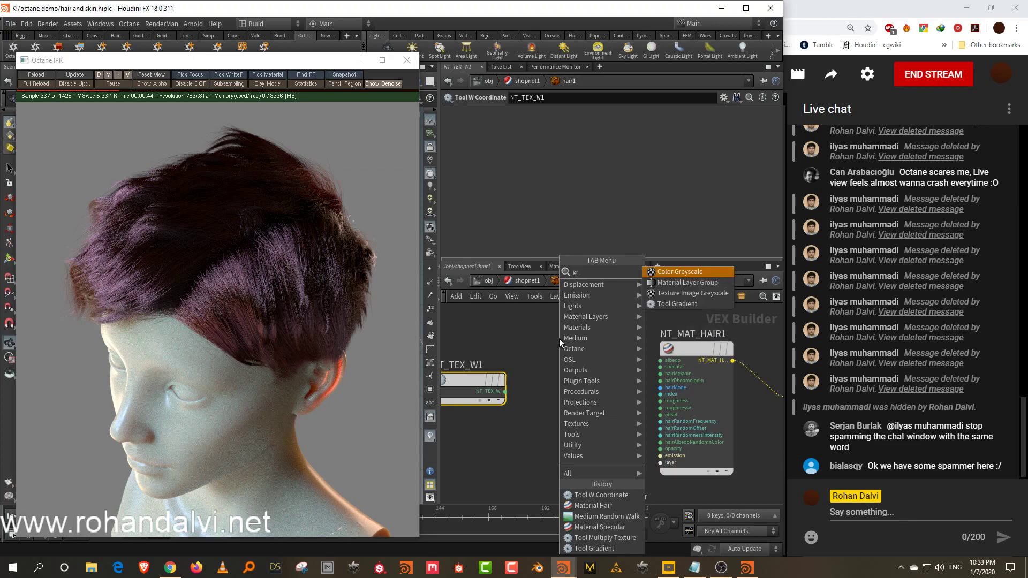
pyautogui.click(677, 271)
pyautogui.click(605, 377)
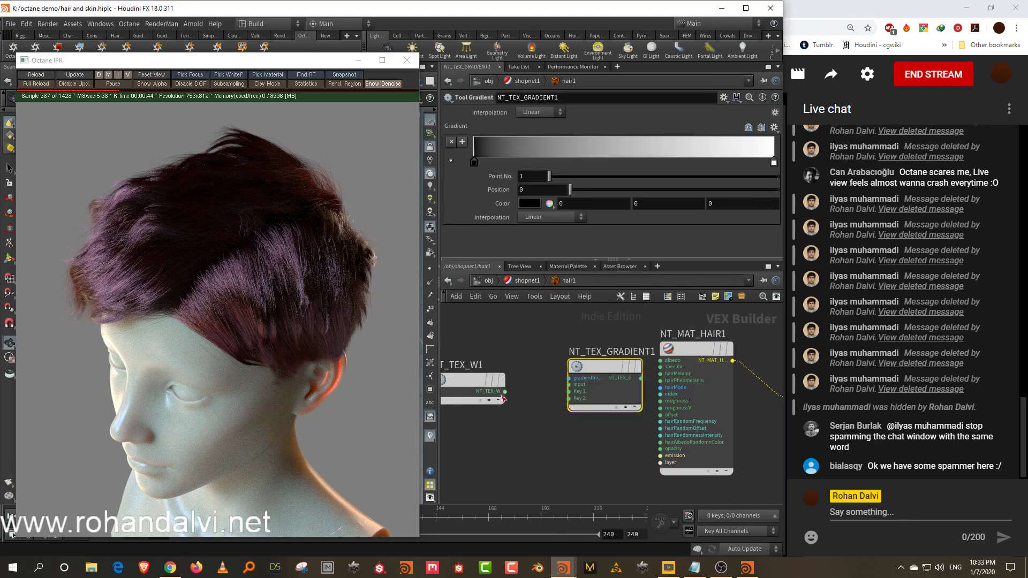
# Step: Connect the W Coordinate output to the gradient's input, and the gradient's output to the material's hairMelanin input
pyautogui.click(505, 392)
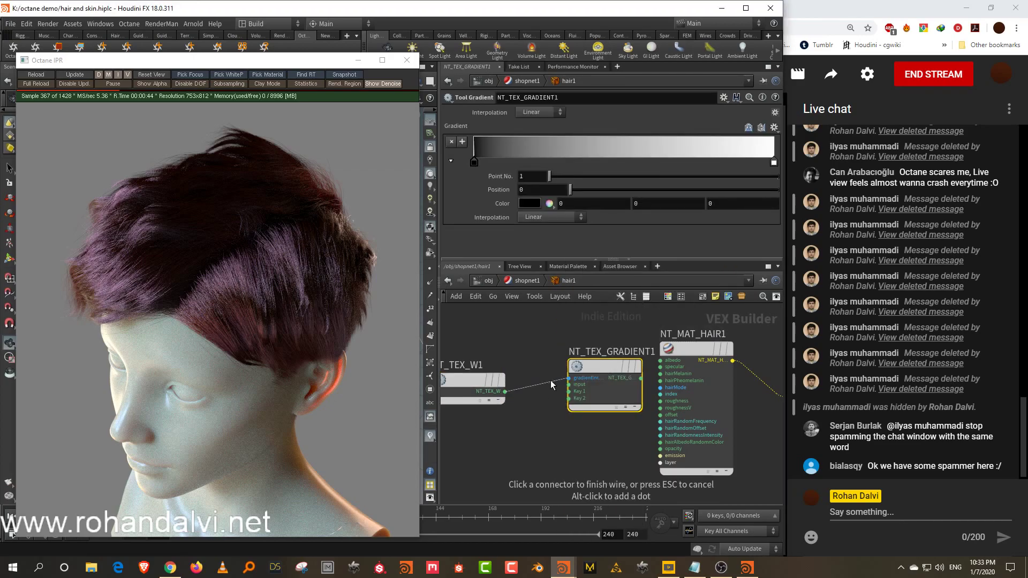
pyautogui.click(564, 385)
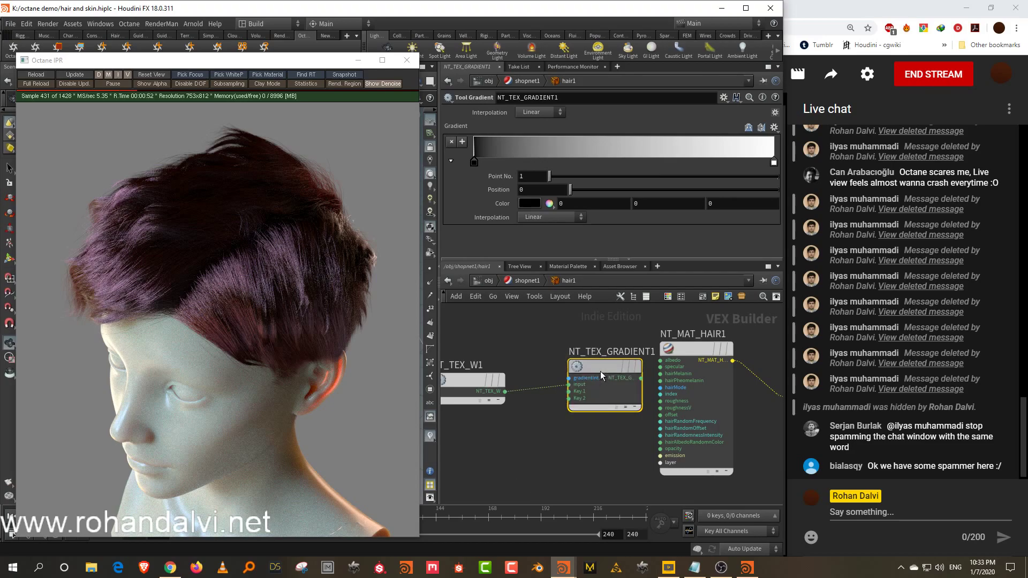
pyautogui.moveTo(600, 371); pyautogui.dragTo(566, 353)
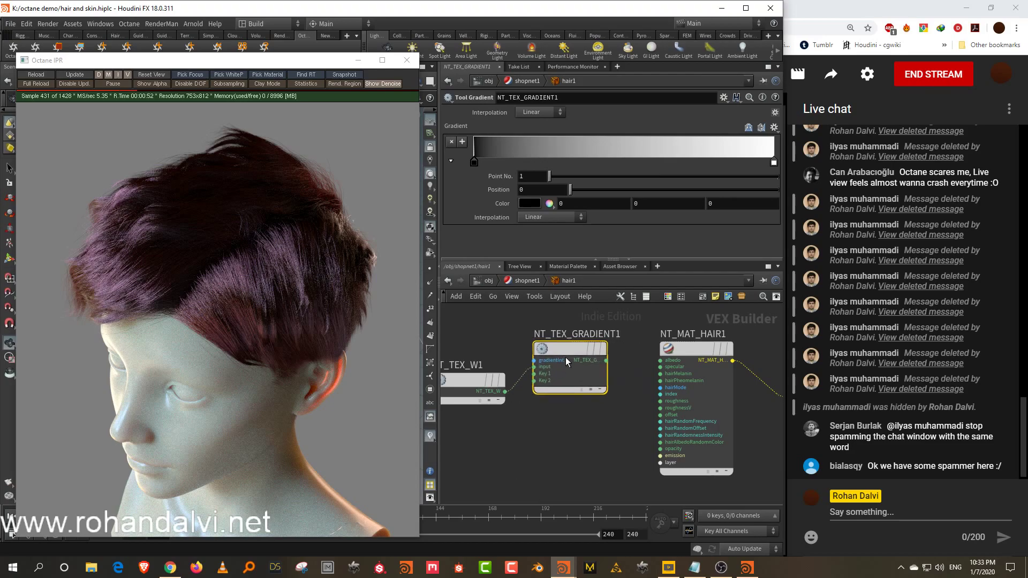
pyautogui.click(606, 361)
pyautogui.click(632, 371)
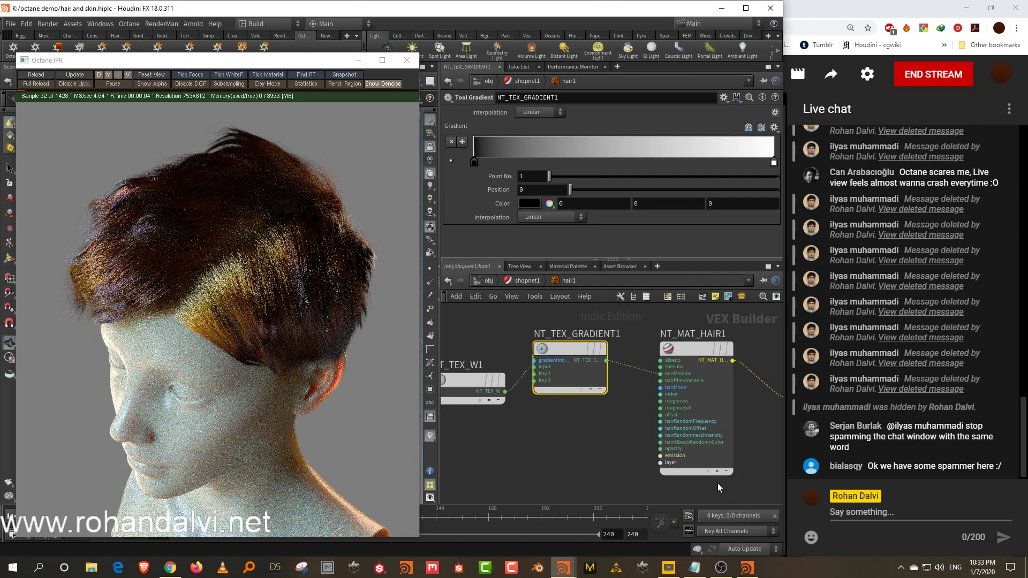
# Step: Reverse the gradient by setting its first point to grey value 0.934 and its last point to 0.055
pyautogui.click(529, 203)
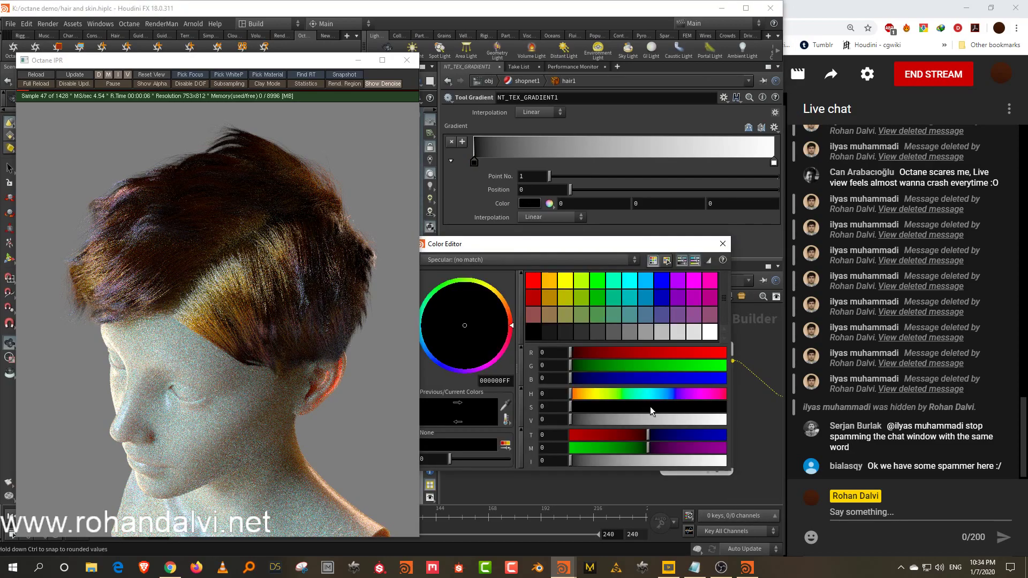
pyautogui.moveTo(651, 420); pyautogui.dragTo(716, 428)
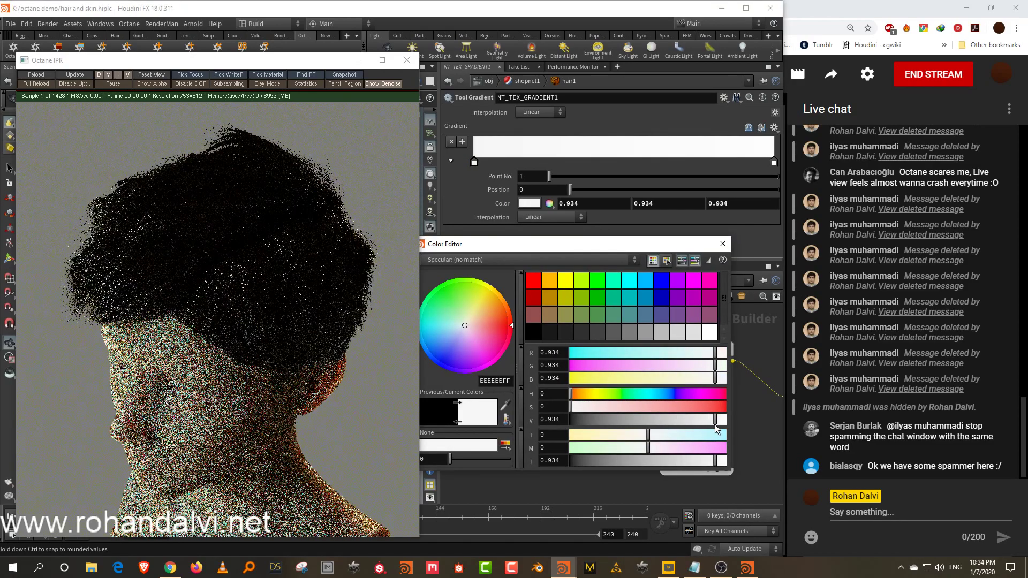
pyautogui.click(774, 162)
pyautogui.click(529, 203)
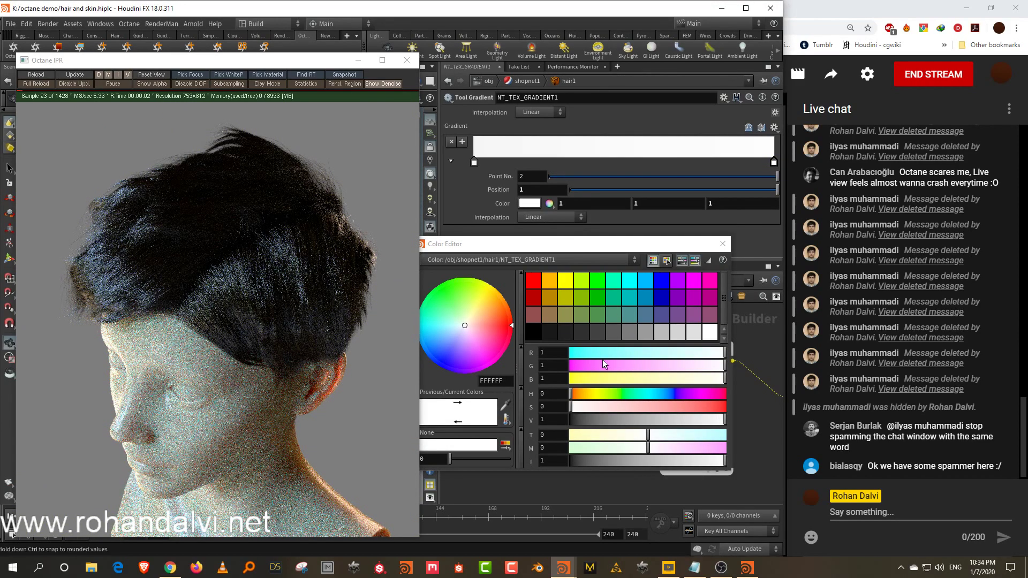
pyautogui.moveTo(623, 422); pyautogui.dragTo(580, 422)
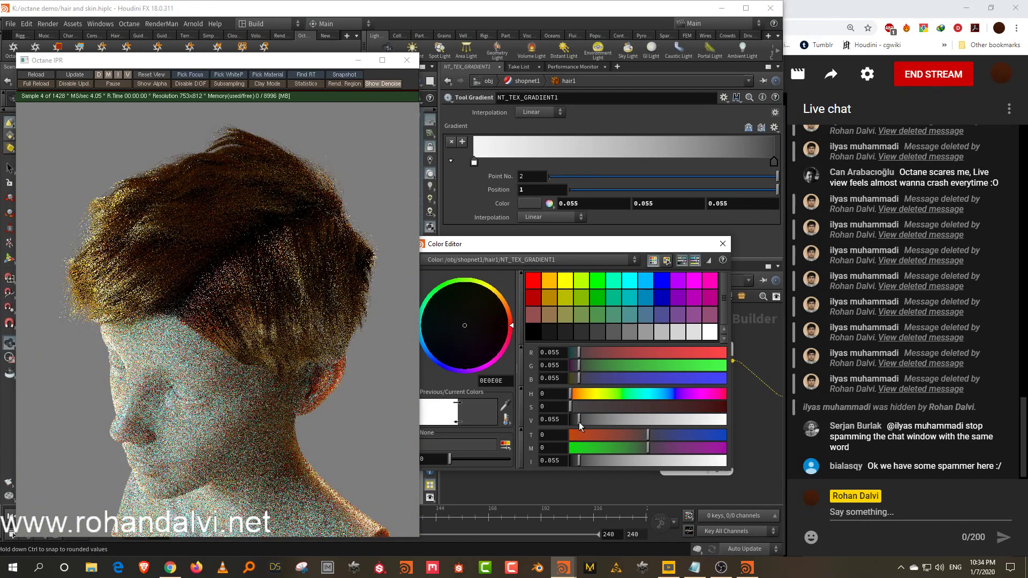
pyautogui.click(723, 244)
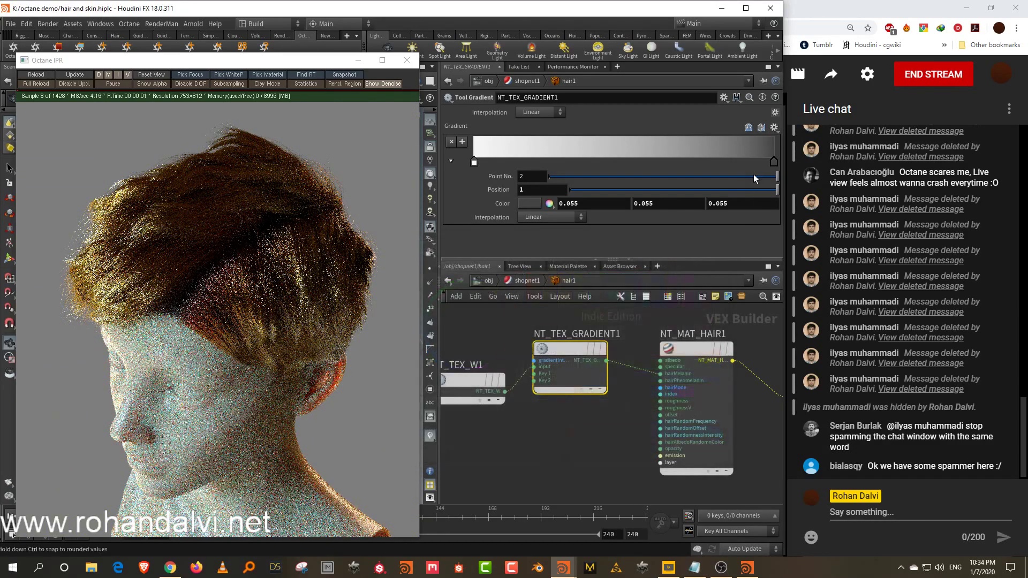
# Step: Test an extra gradient point at position 0.751786, remove it, and keep a light point near the gradient's start
pyautogui.click(697, 156)
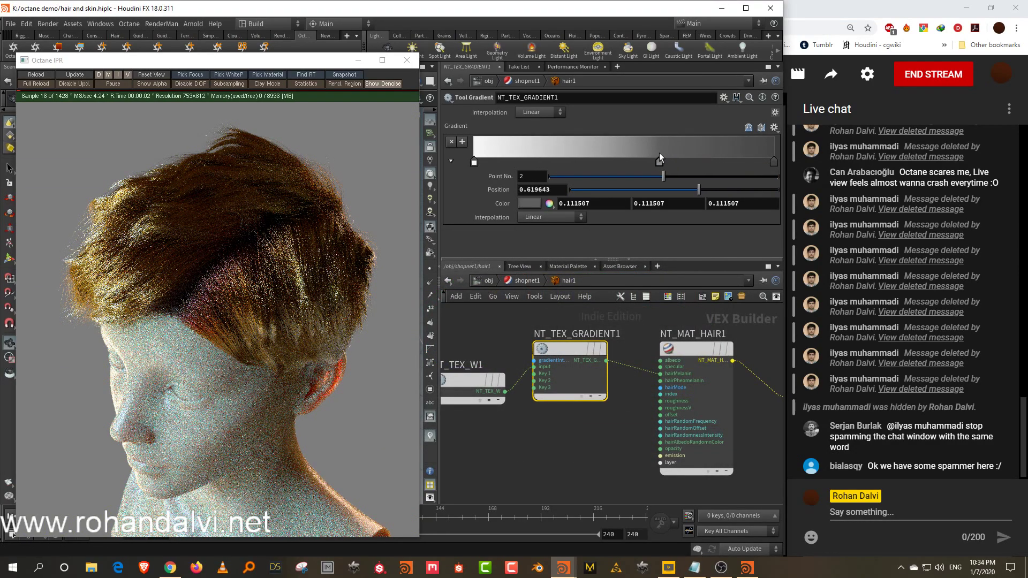
pyautogui.moveTo(698, 154); pyautogui.dragTo(699, 155)
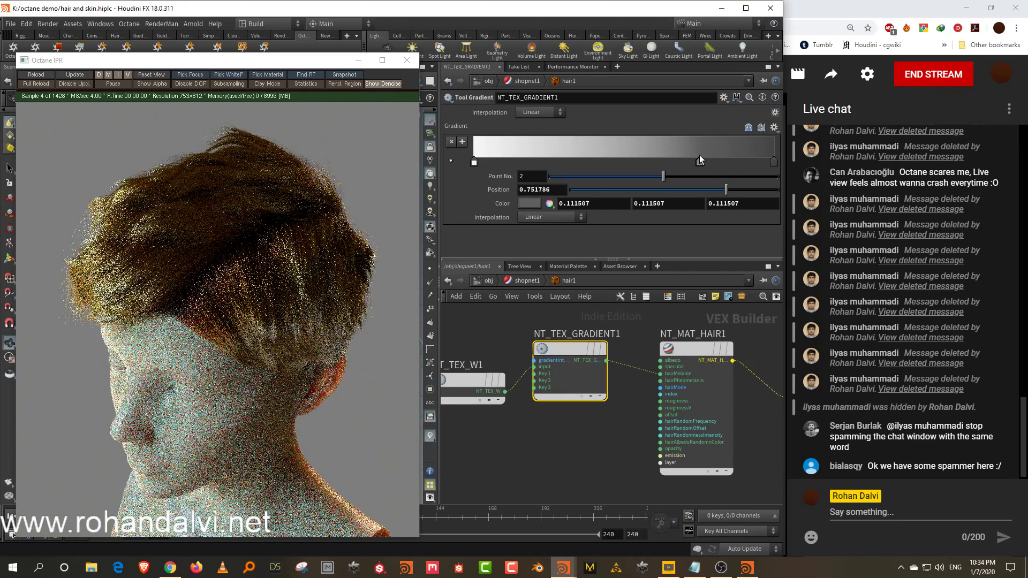
pyautogui.moveTo(499, 156); pyautogui.dragTo(539, 160)
pyautogui.moveTo(699, 160); pyautogui.dragTo(750, 197)
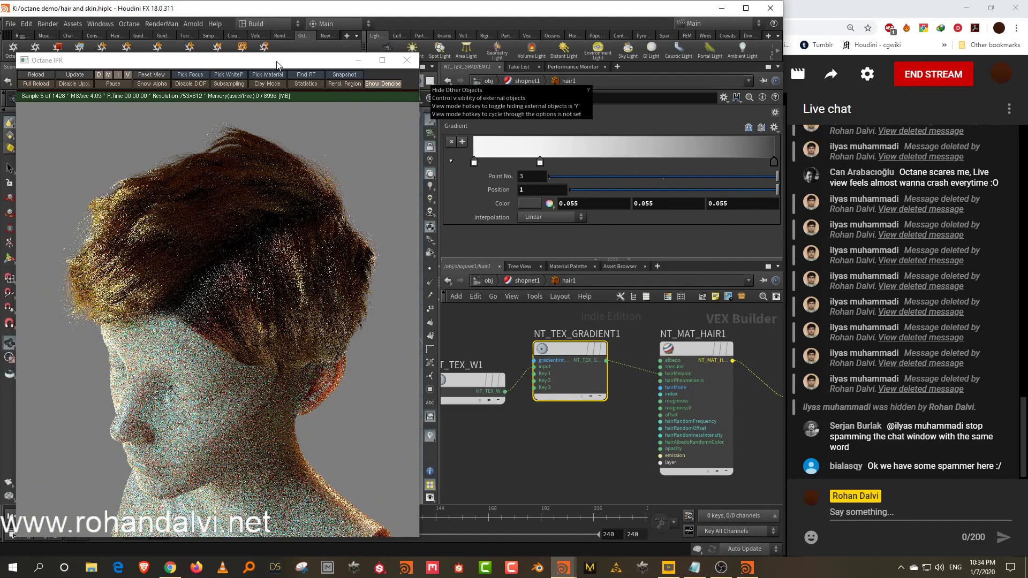
# Step: Orbit the Octane IPR render to a side profile of the head, keeping its window clear of the node network
pyautogui.moveTo(214, 60); pyautogui.dragTo(454, 48)
pyautogui.moveTo(201, 264); pyautogui.dragTo(210, 267)
pyautogui.moveTo(191, 300); pyautogui.dragTo(245, 275)
pyautogui.moveTo(142, 247); pyautogui.dragTo(152, 297)
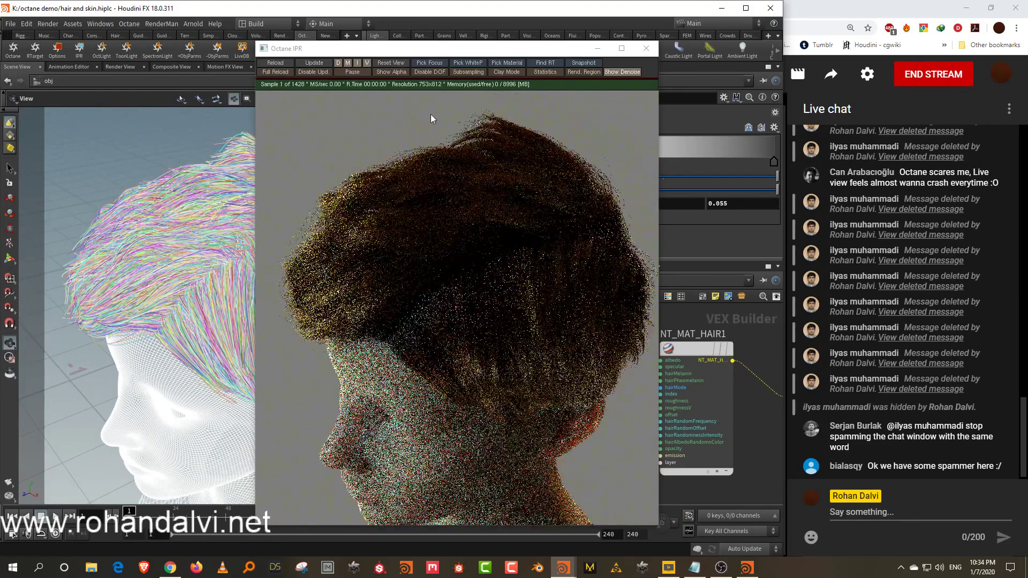
pyautogui.moveTo(471, 49); pyautogui.dragTo(244, 37)
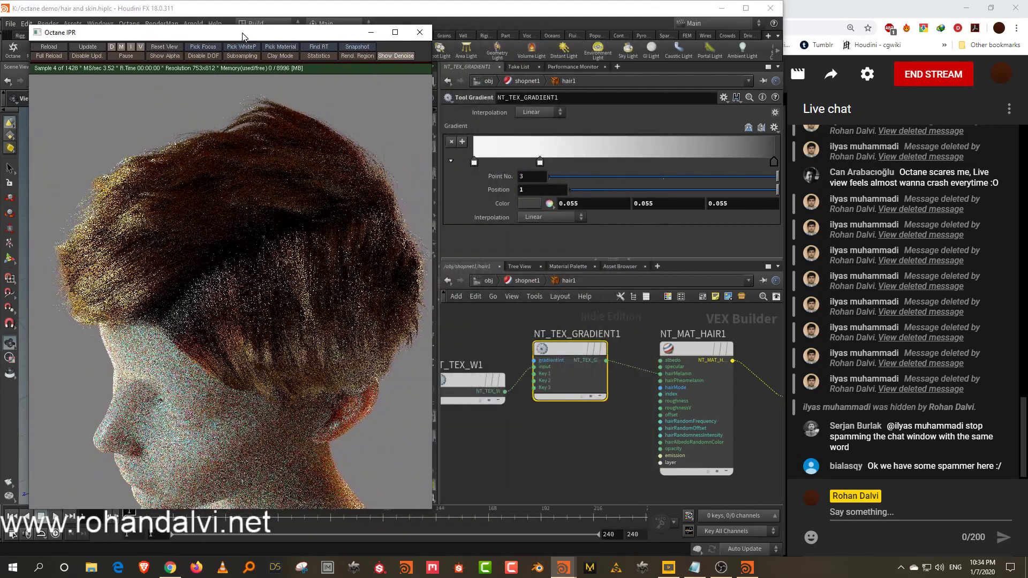
# Step: In the render network, set the HDRI texture's 2D Transform horizontal Translation to -0.2 to shift the lighting
pyautogui.click(526, 281)
pyautogui.doubleClick(648, 372)
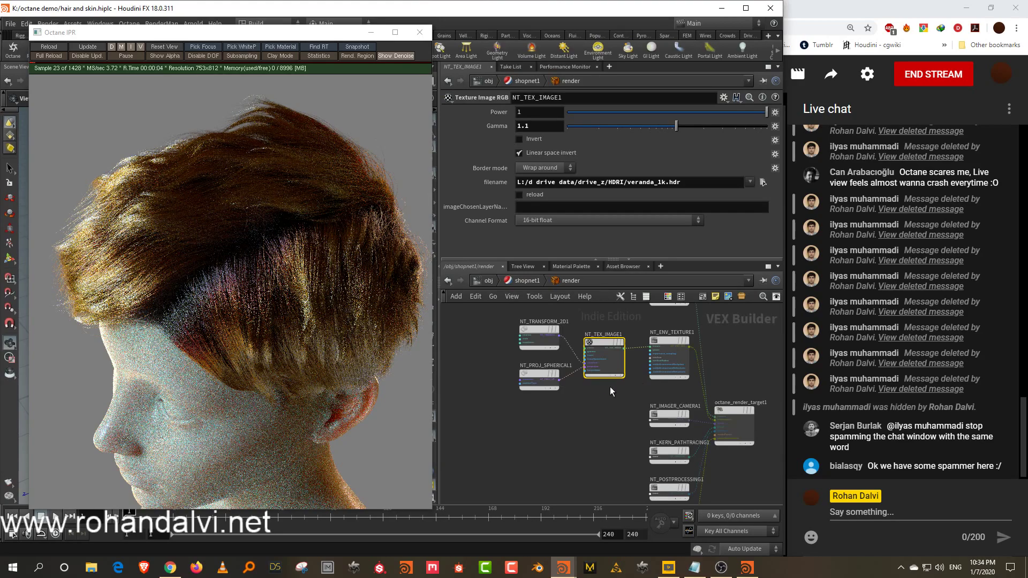
pyautogui.click(539, 336)
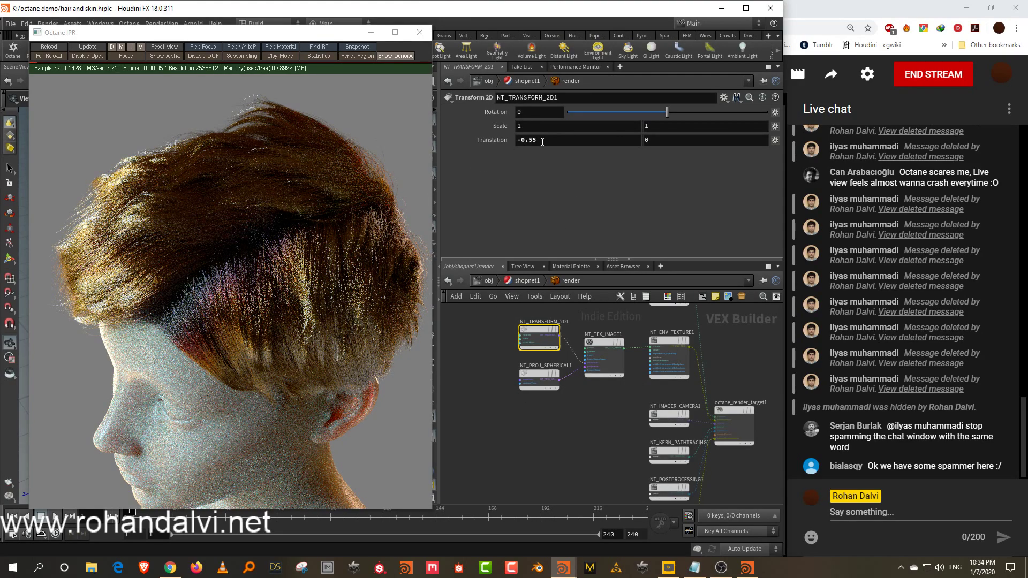
pyautogui.moveTo(542, 142); pyautogui.dragTo(712, 156, button='middle')
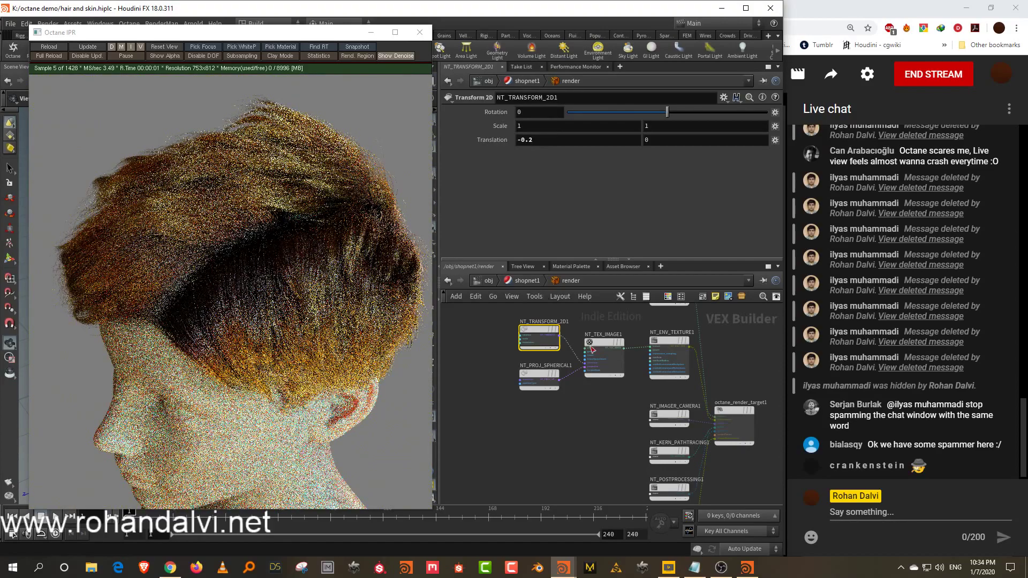
# Step: Set the imager camera's Saturation to 1
pyautogui.click(675, 427)
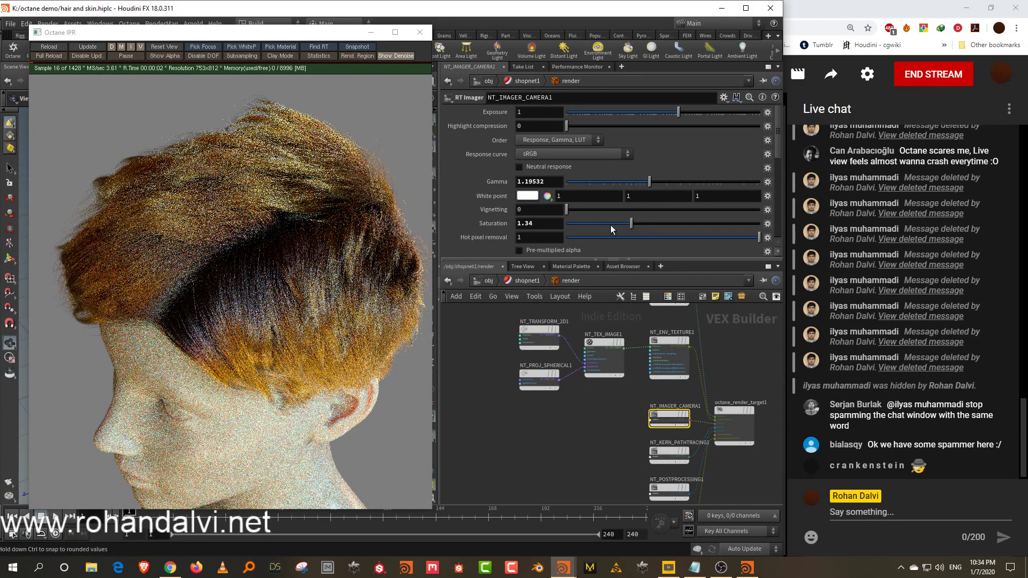
pyautogui.moveTo(612, 229); pyautogui.dragTo(614, 227)
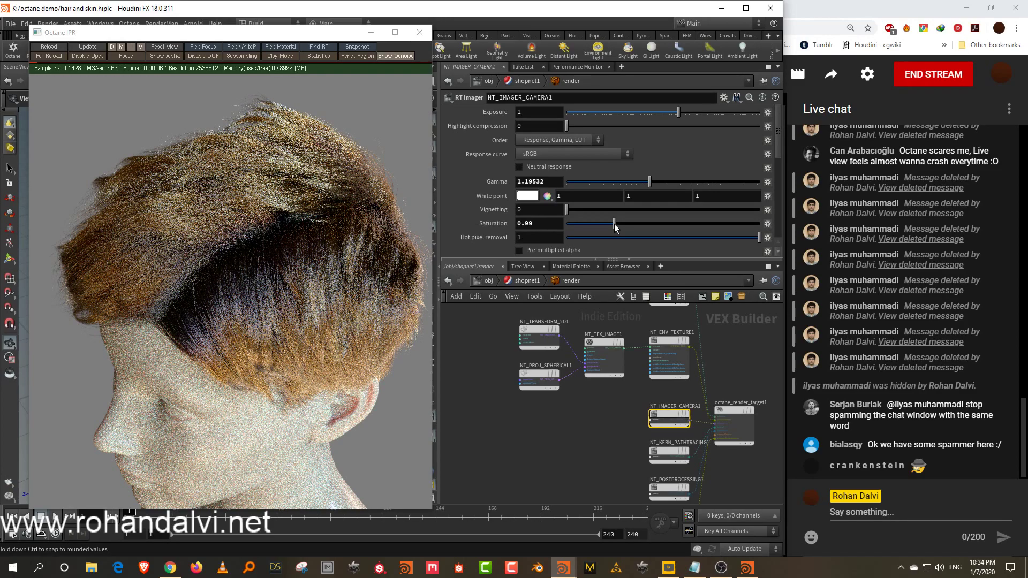
pyautogui.doubleClick(523, 223)
pyautogui.write('1')
pyautogui.press('Return')
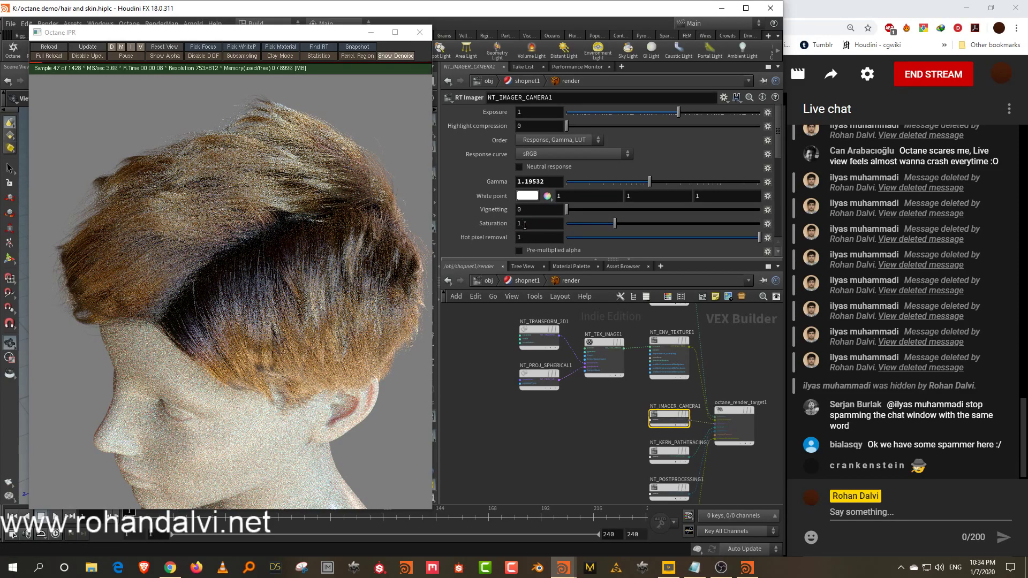
# Step: Go back to the hair1 material and set Longitudinal Roughness to 0.208 and Azimuthal Roughness to 0.194
pyautogui.click(527, 282)
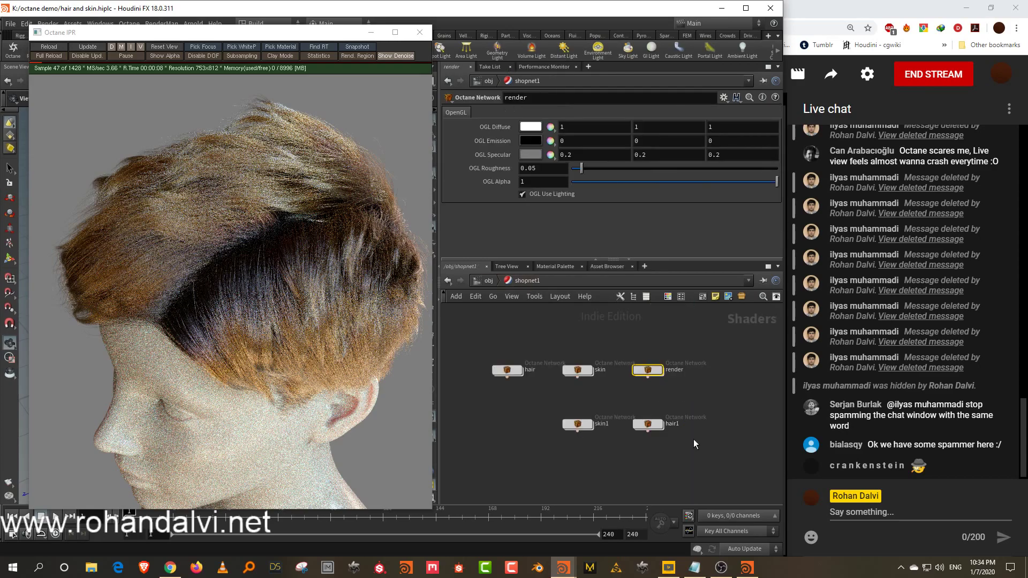
pyautogui.doubleClick(659, 425)
pyautogui.moveTo(602, 429); pyautogui.dragTo(747, 456)
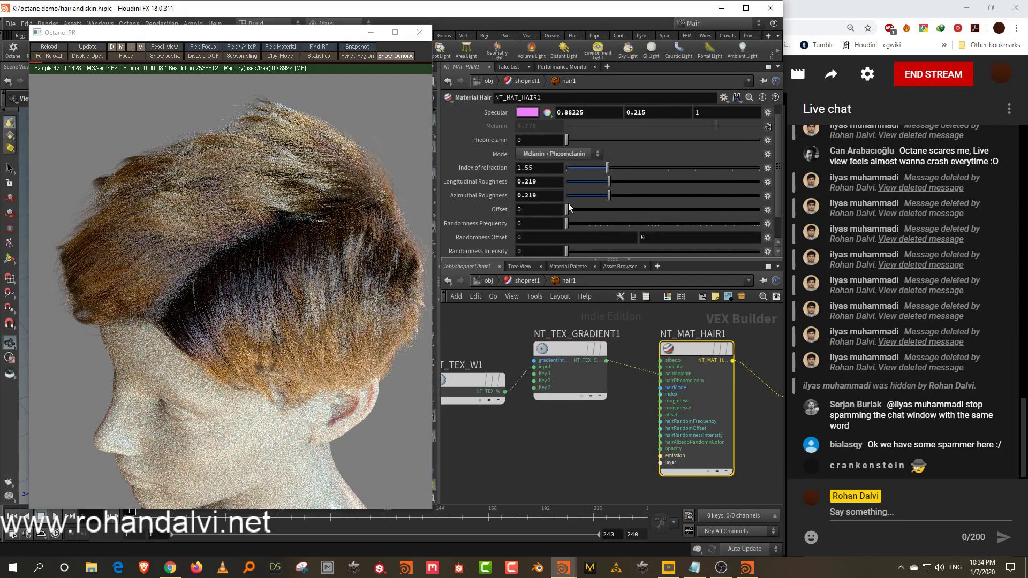
pyautogui.moveTo(589, 184); pyautogui.dragTo(557, 214)
pyautogui.click(606, 182)
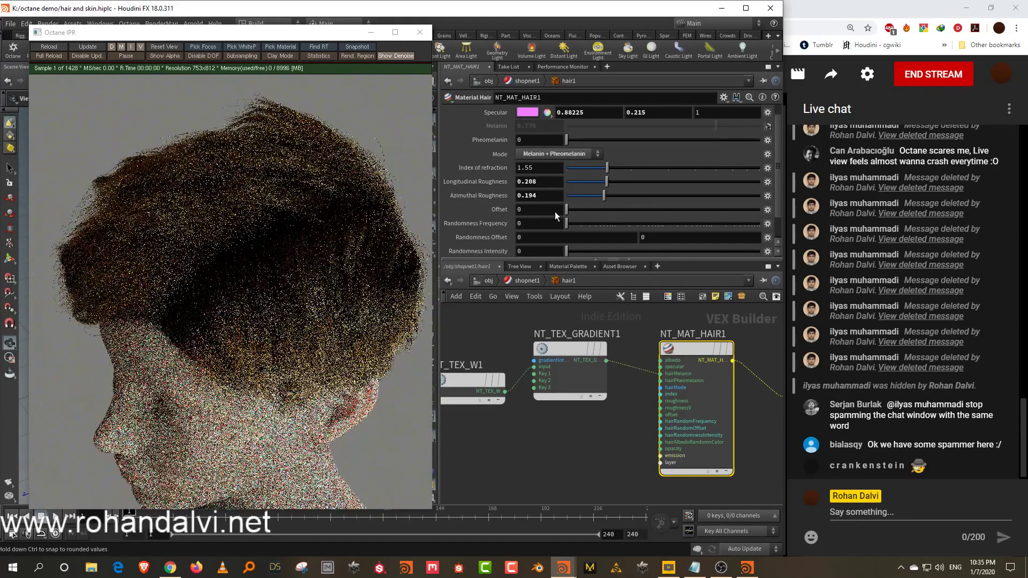
# Step: Bring the hair material's randomness and opacity parameters into view and enlarge the node network pane
pyautogui.scroll(-2, 504, 223)
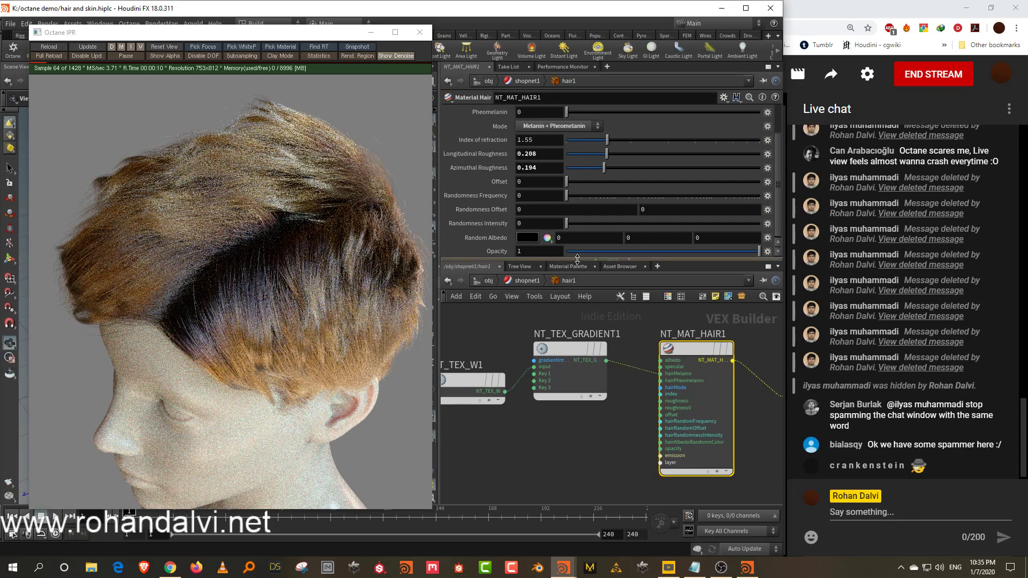
pyautogui.moveTo(579, 260); pyautogui.dragTo(582, 204)
pyautogui.click(580, 281)
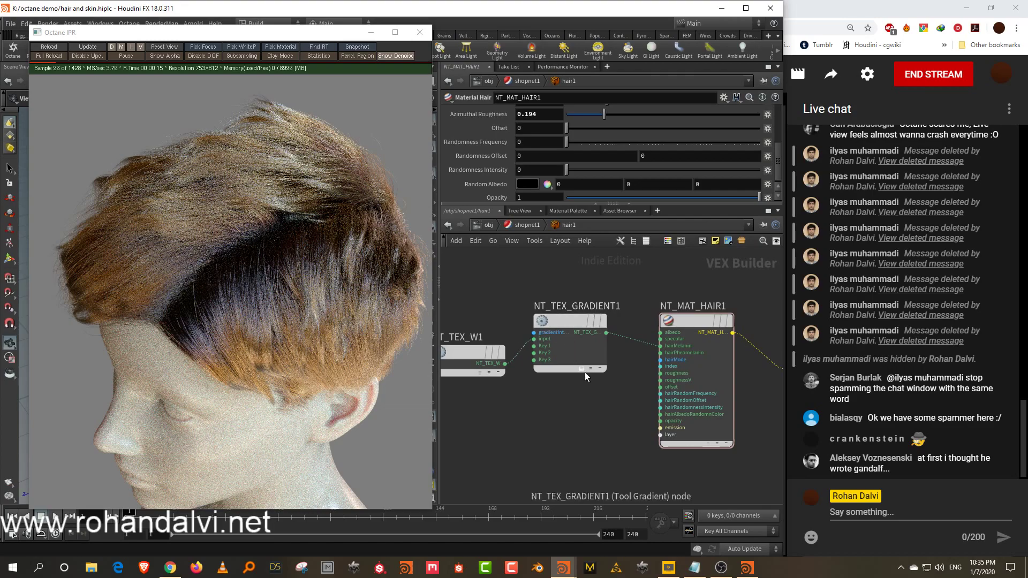
# Step: Line up the W coordinate, gradient and hair material nodes in the hair1 network
pyautogui.press('h')
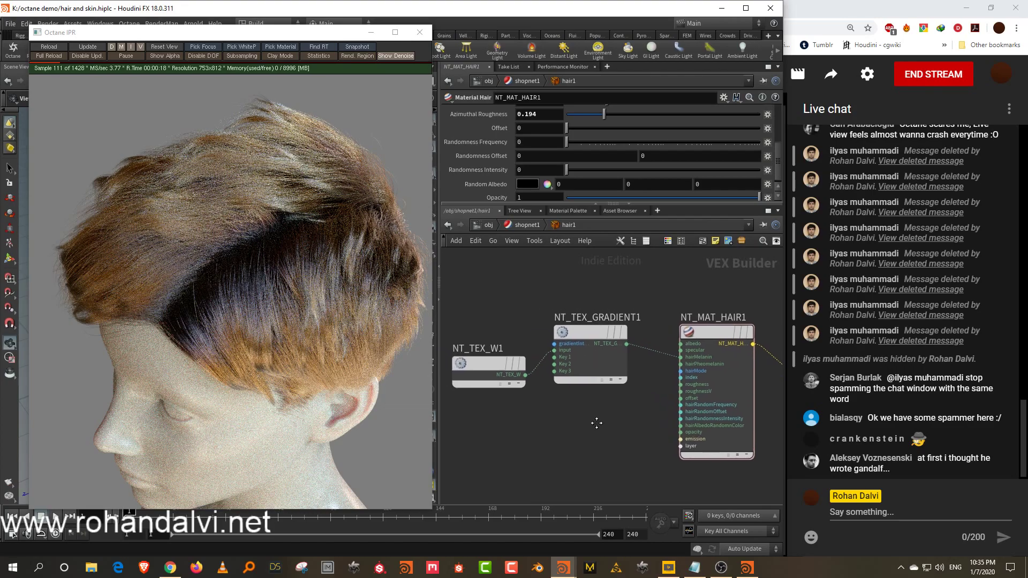
pyautogui.moveTo(491, 355); pyautogui.dragTo(485, 349)
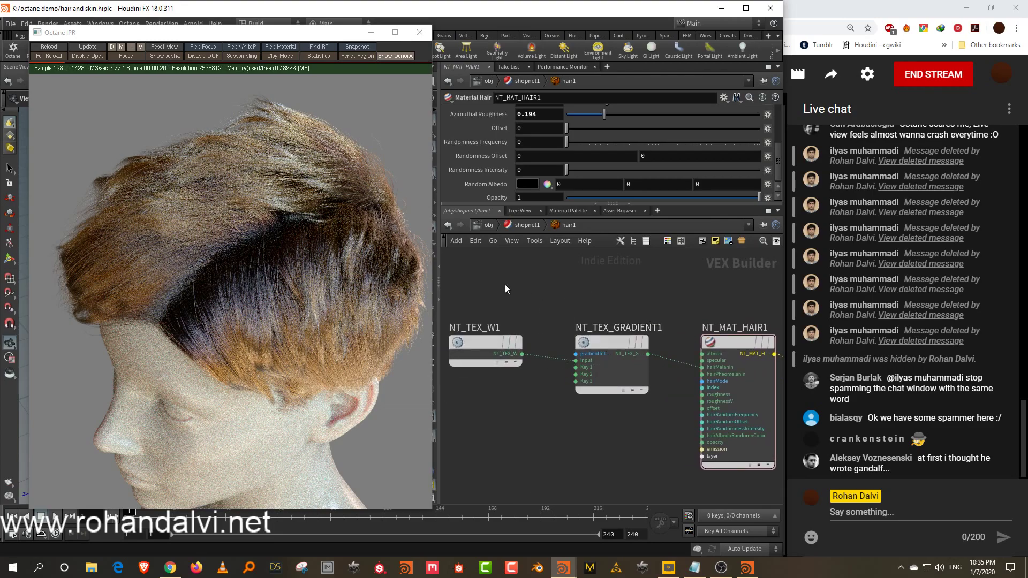
pyautogui.moveTo(506, 284); pyautogui.dragTo(592, 339)
pyautogui.click(540, 307)
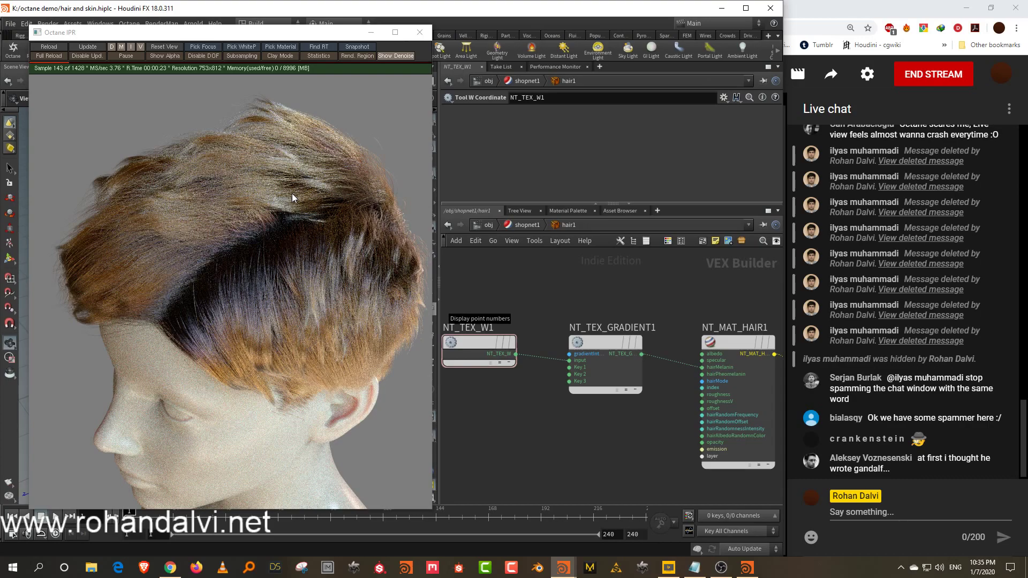
# Step: Close the Octane IPR, enter the hair geometry and line up the color5 node beneath attribdelete1
pyautogui.moveTo(235, 33); pyautogui.dragTo(215, 34)
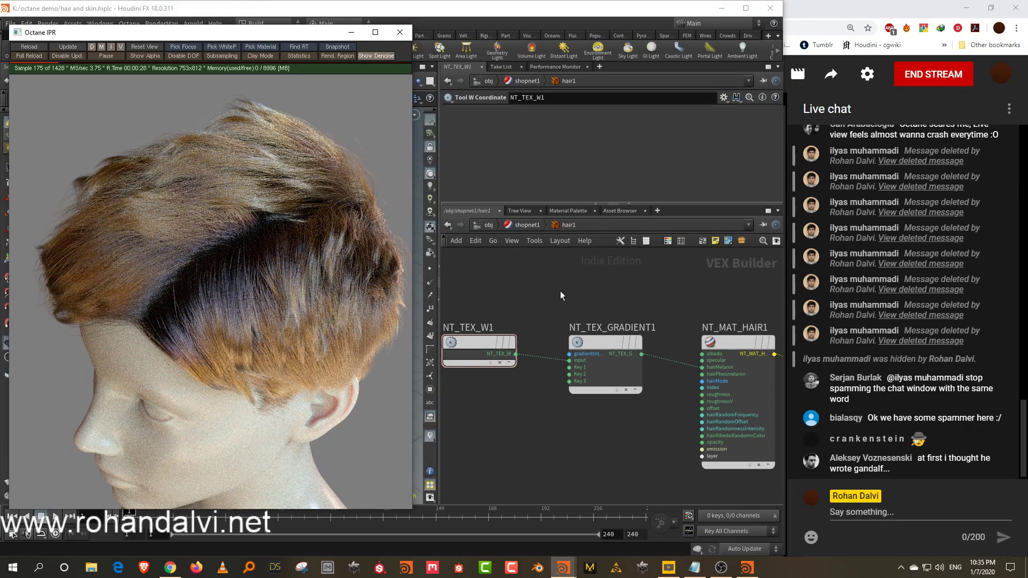
pyautogui.click(488, 225)
pyautogui.click(401, 32)
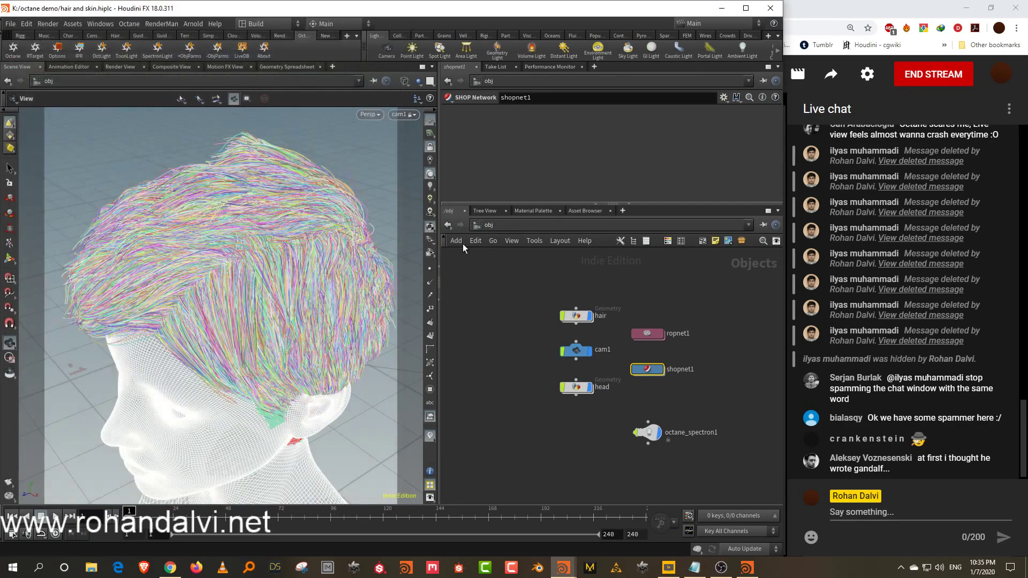
pyautogui.click(485, 289)
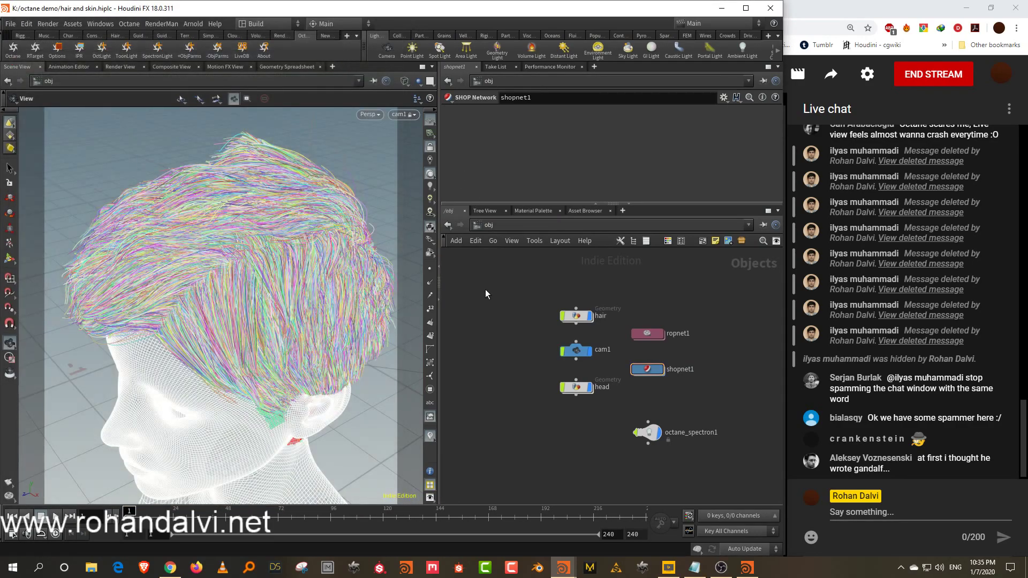
pyautogui.doubleClick(576, 315)
pyautogui.moveTo(638, 488); pyautogui.dragTo(632, 440, button='middle')
pyautogui.scroll(6, 632, 440)
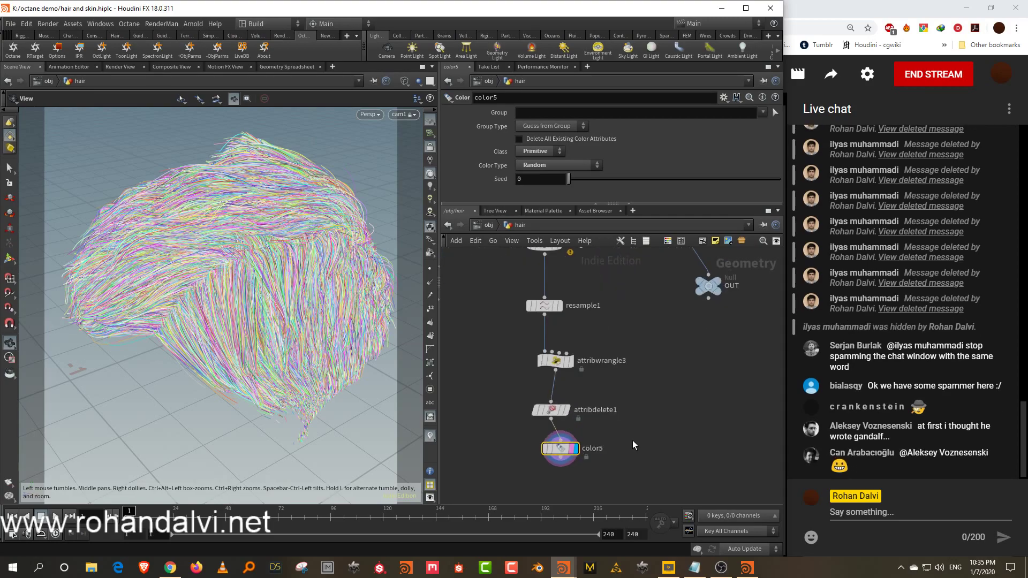
pyautogui.moveTo(619, 438); pyautogui.dragTo(511, 478)
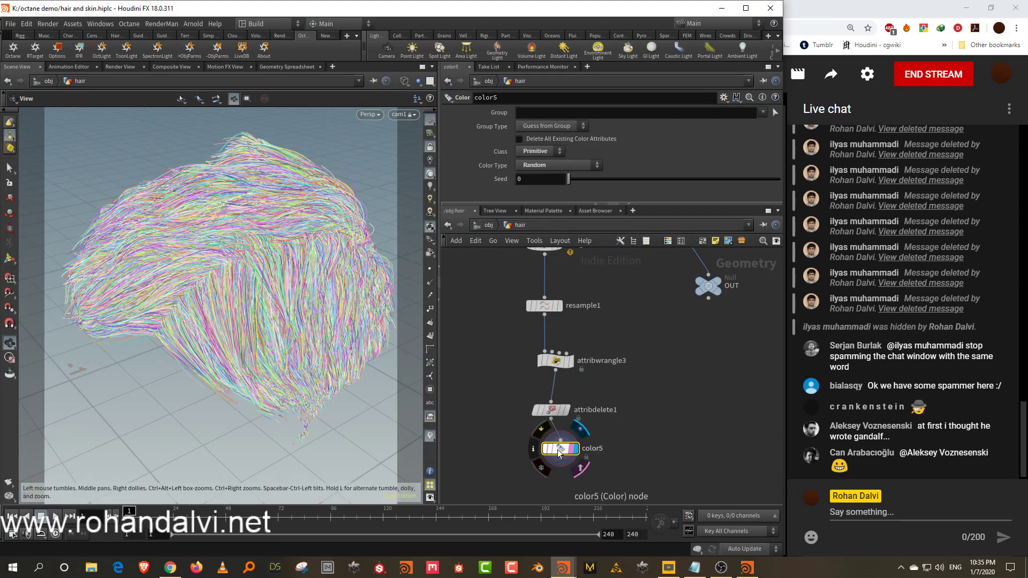
pyautogui.moveTo(557, 449); pyautogui.dragTo(540, 460)
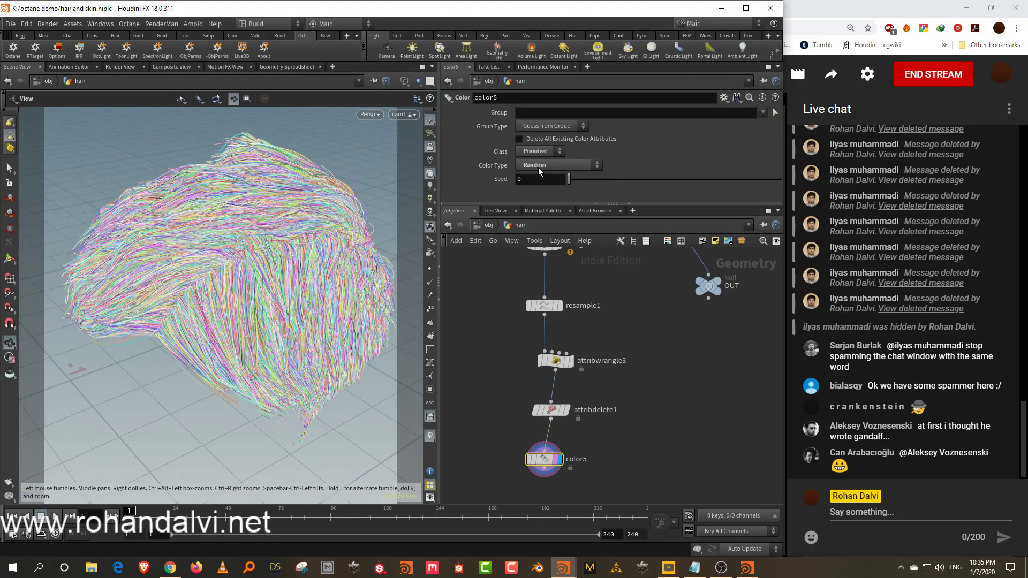
# Step: Return to the object level and examine the hair object's Octane fur settings for packing the Cd color attribute into the UV map
pyautogui.press('u')
pyautogui.moveTo(513, 205); pyautogui.dragTo(513, 260)
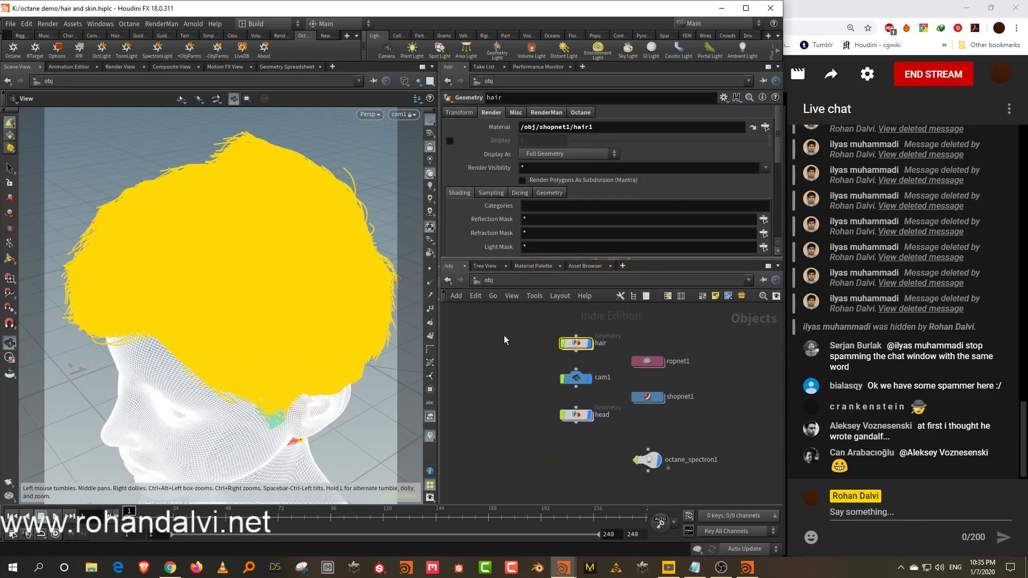
pyautogui.click(579, 113)
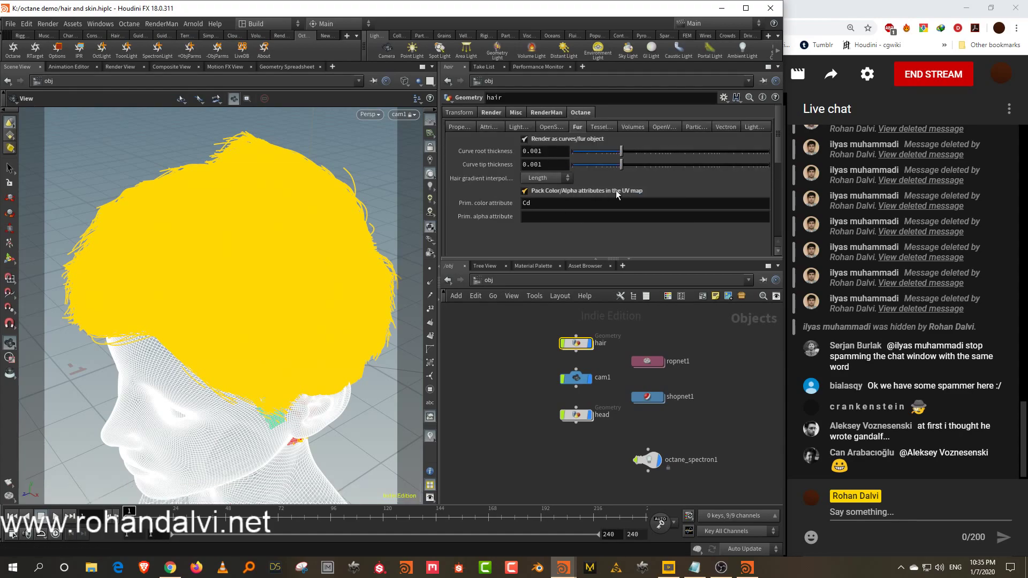
pyautogui.click(512, 397)
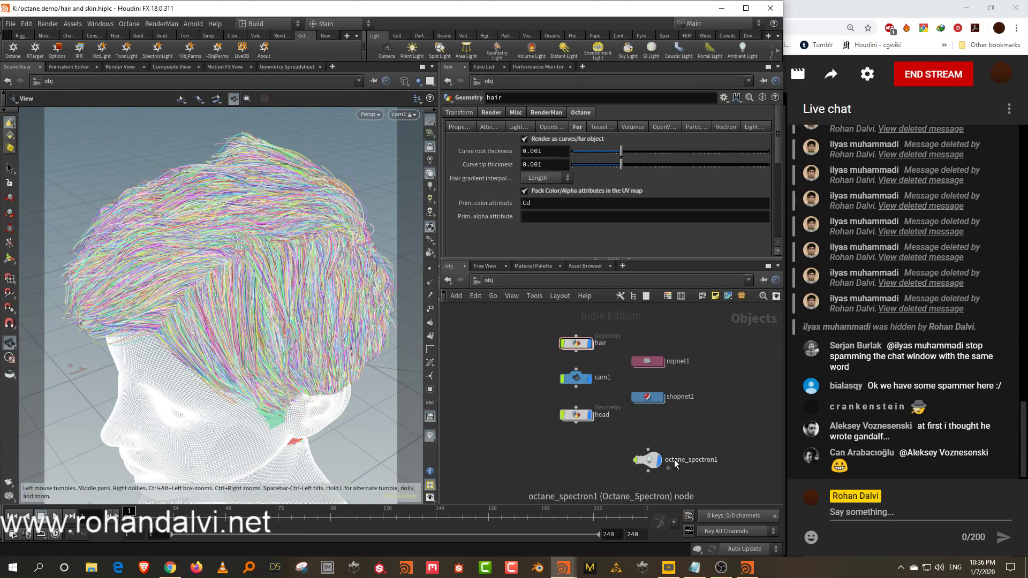
# Step: Open the hair1 material network in shopnet1 and add a Texture Image RGB node below the W coordinate node
pyautogui.click(654, 403)
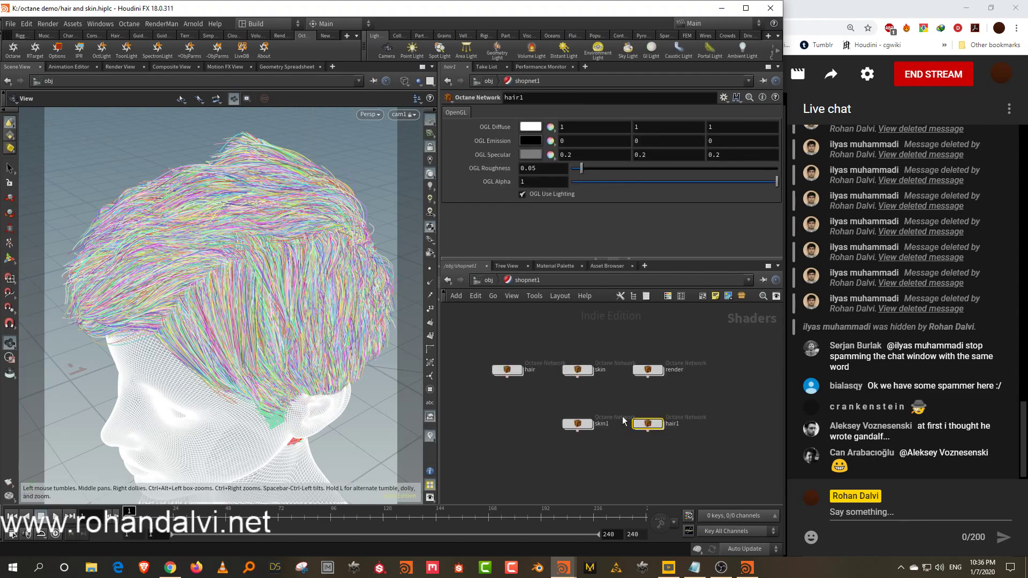
pyautogui.press('i')
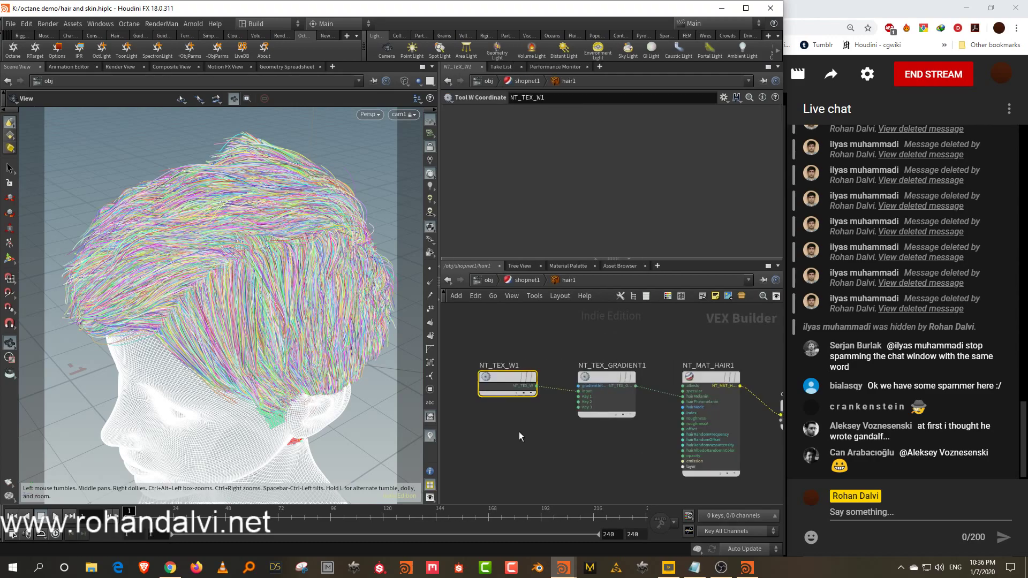
pyautogui.moveTo(519, 431); pyautogui.dragTo(539, 413, button='middle')
pyautogui.click(542, 429)
pyautogui.press('Tab')
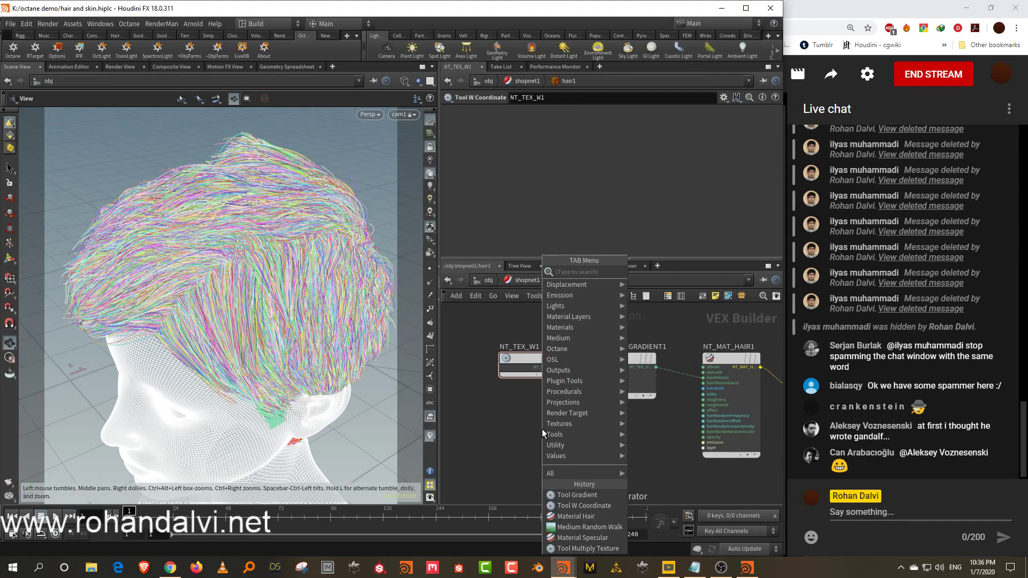
pyautogui.write('ima')
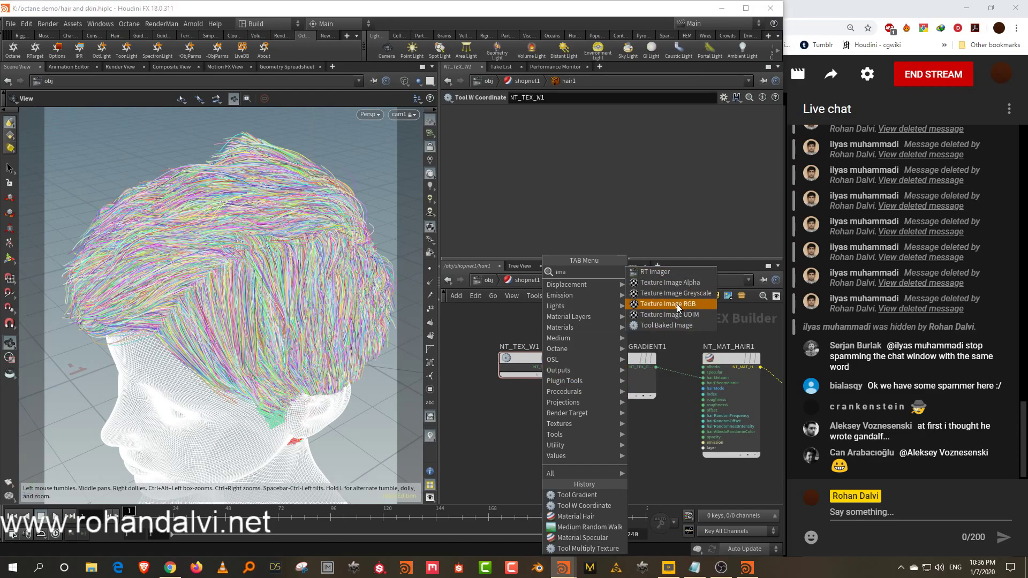
pyautogui.click(670, 303)
pyautogui.click(493, 430)
# Step: Load rgb4k_map.ppm from L:/Octane_render/tex/ as the image texture's file
pyautogui.click(749, 182)
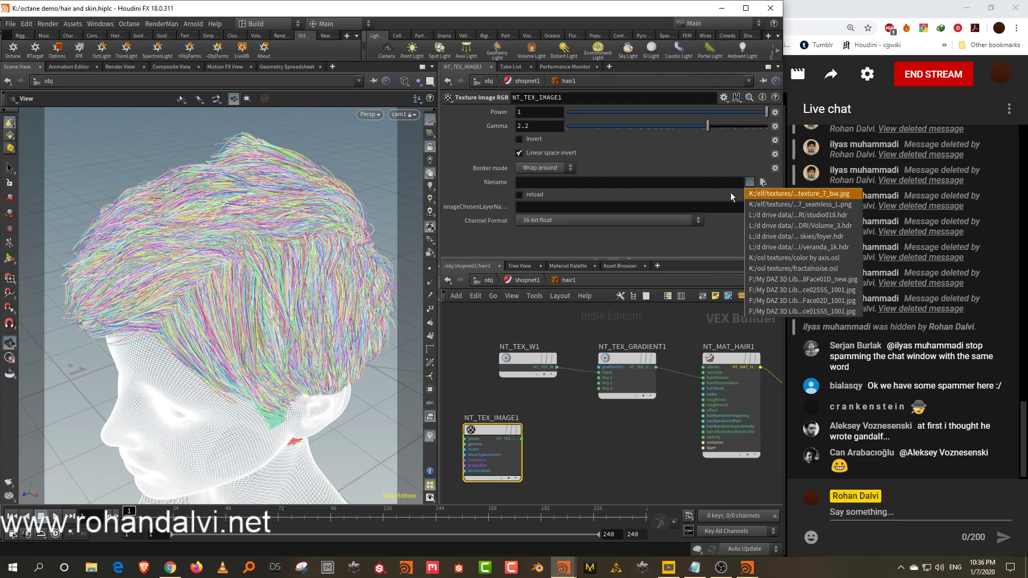
pyautogui.click(762, 182)
pyautogui.click(763, 183)
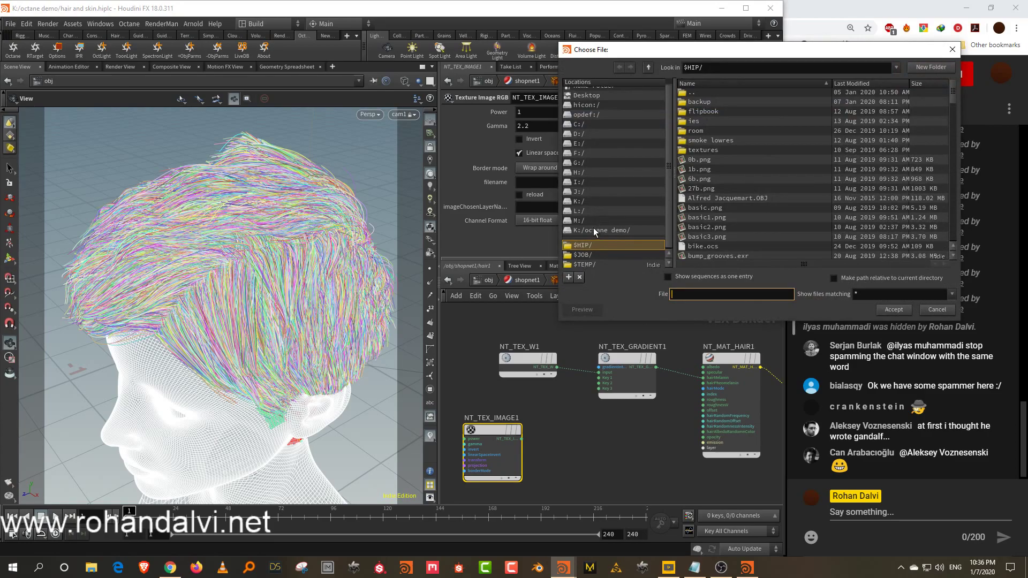
pyautogui.click(578, 204)
pyautogui.scroll(-3, 722, 209)
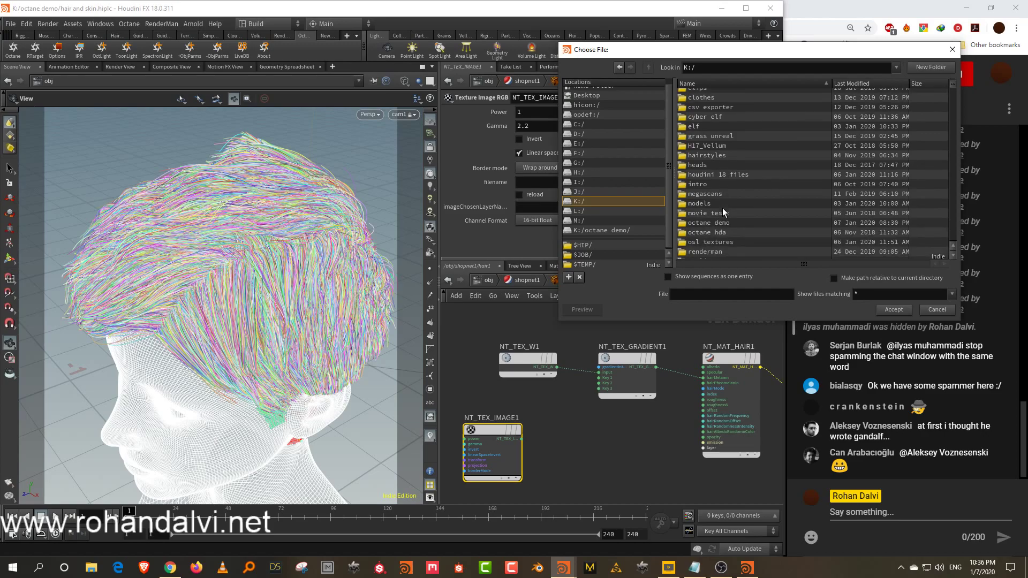
pyautogui.click(600, 210)
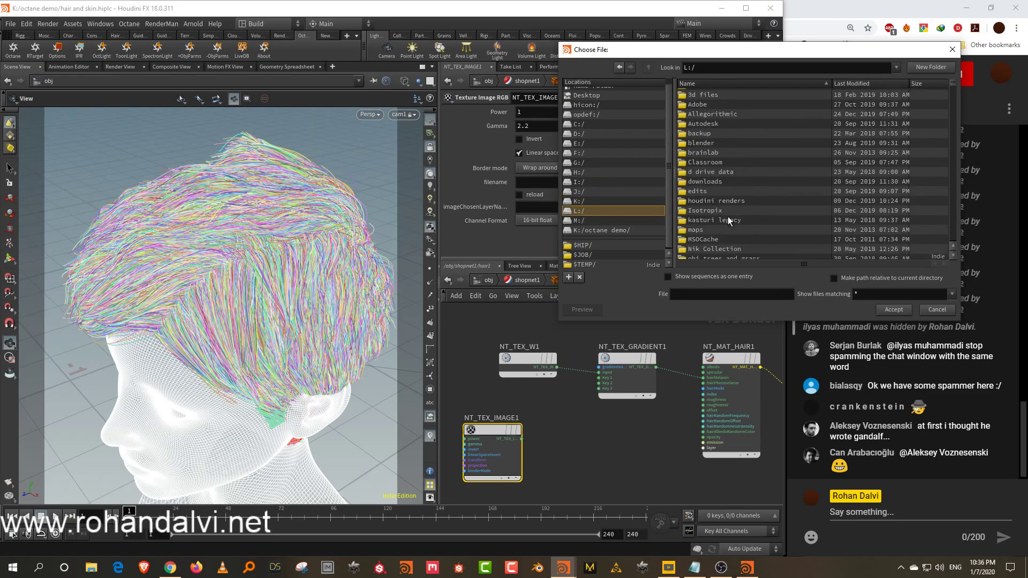
pyautogui.scroll(-3, 719, 214)
pyautogui.doubleClick(719, 192)
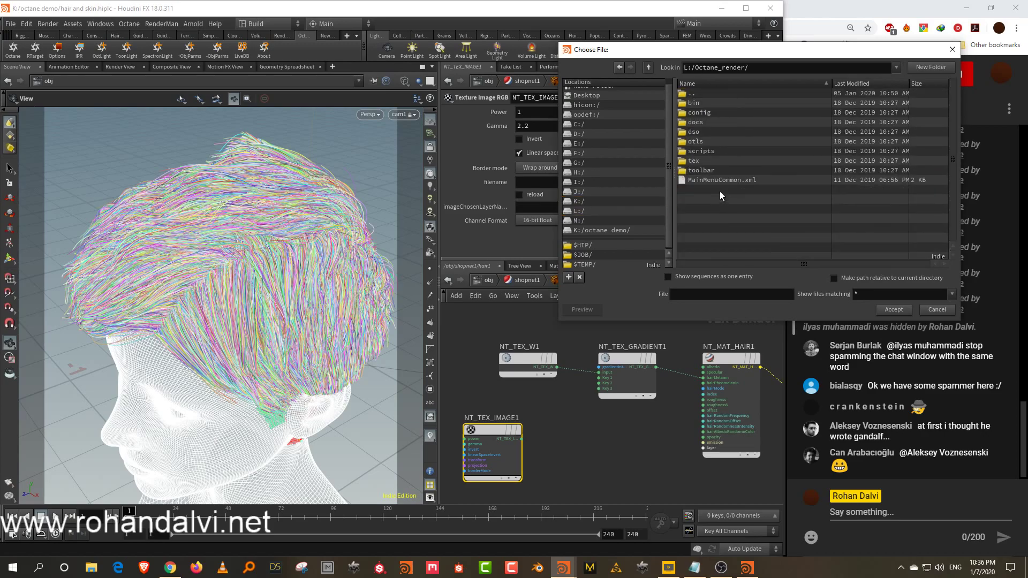
pyautogui.doubleClick(705, 161)
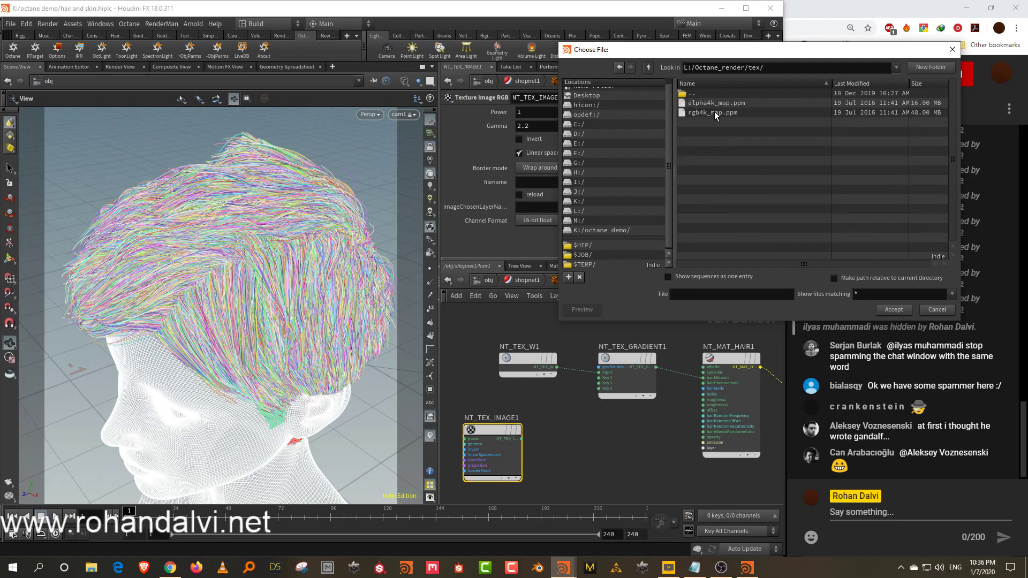
pyautogui.click(714, 112)
pyautogui.click(893, 310)
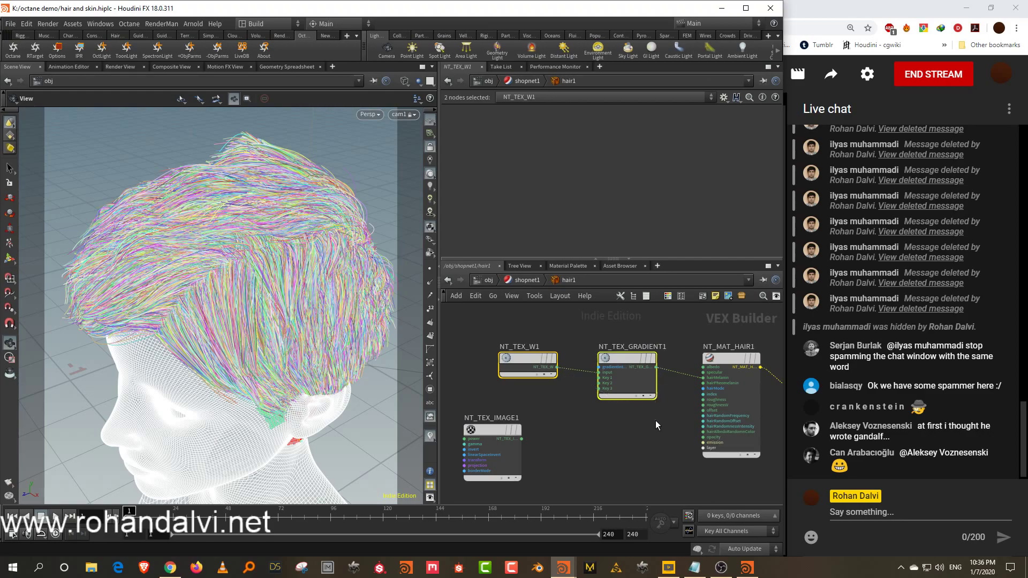
# Step: Set the hair material's Mode to Albedo
pyautogui.click(749, 416)
pyautogui.click(573, 126)
pyautogui.click(568, 133)
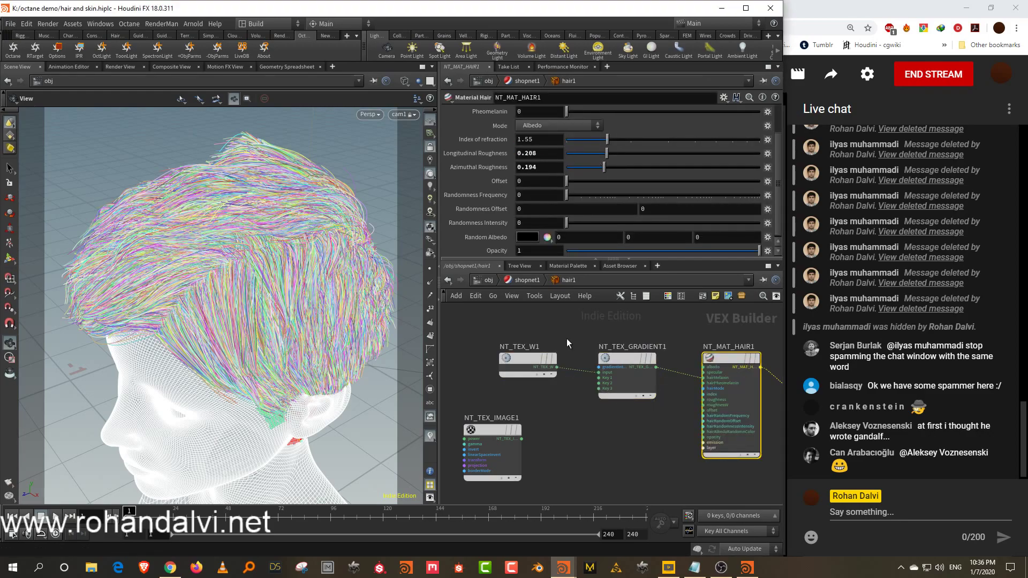
# Step: Disconnect the gradient from the hair melanin input, connect the image texture to albedo, and launch the Octane IPR
pyautogui.moveTo(545, 410); pyautogui.dragTo(622, 415)
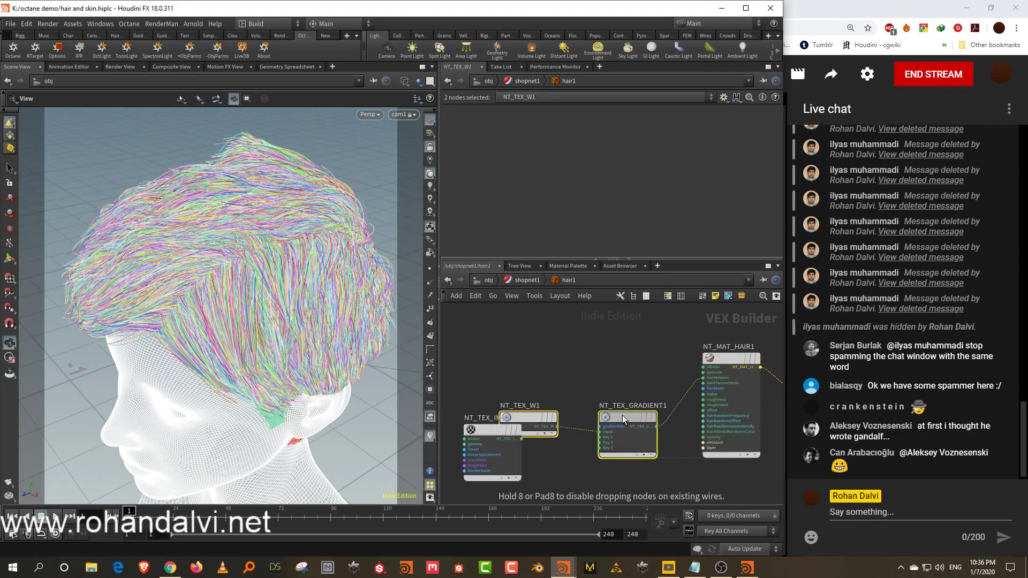
pyautogui.moveTo(485, 431); pyautogui.dragTo(583, 336)
pyautogui.scroll(2, 667, 379)
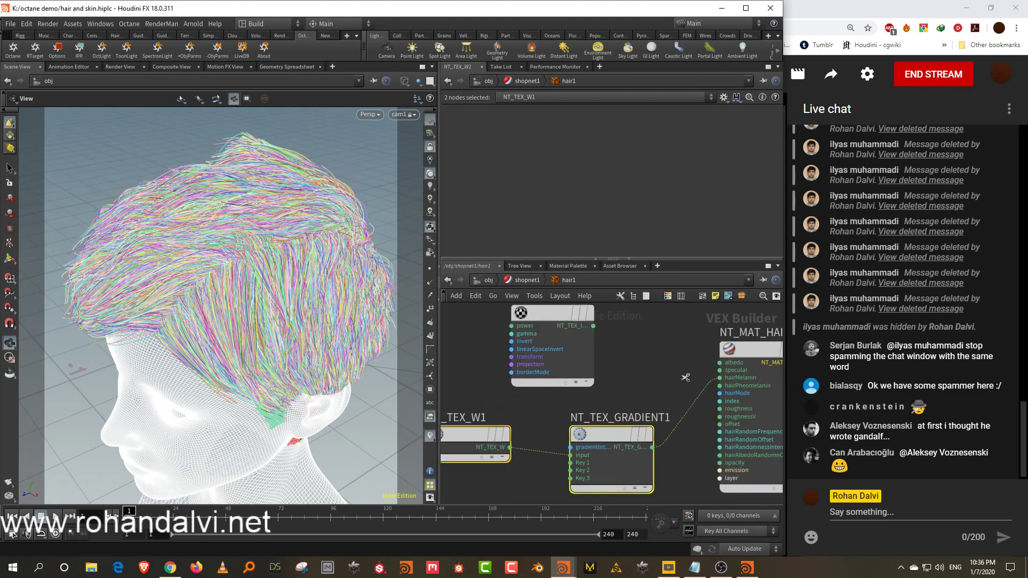
pyautogui.press('y')
pyautogui.moveTo(683, 376); pyautogui.dragTo(693, 422)
pyautogui.click(594, 327)
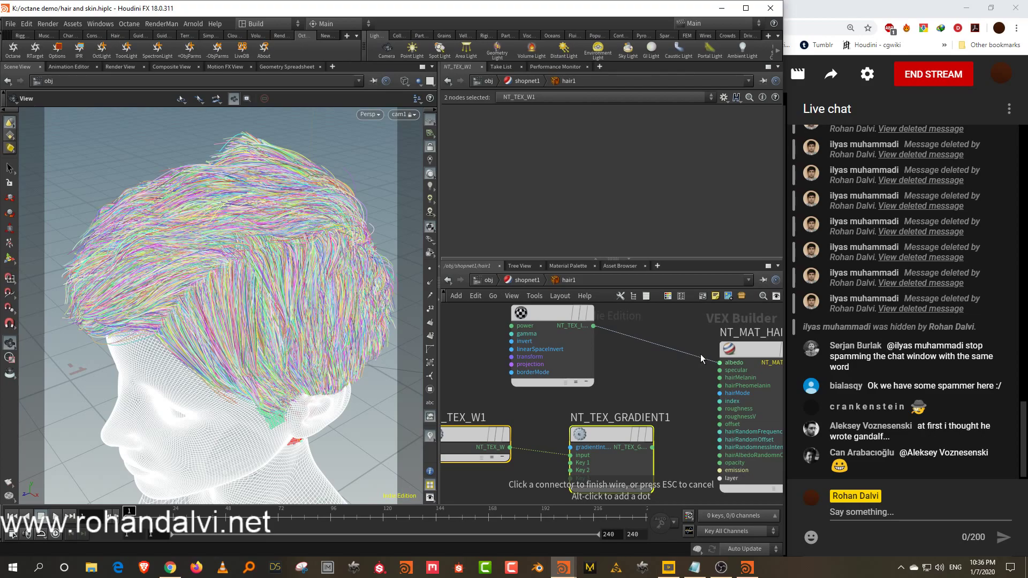
pyautogui.click(701, 355)
pyautogui.click(81, 52)
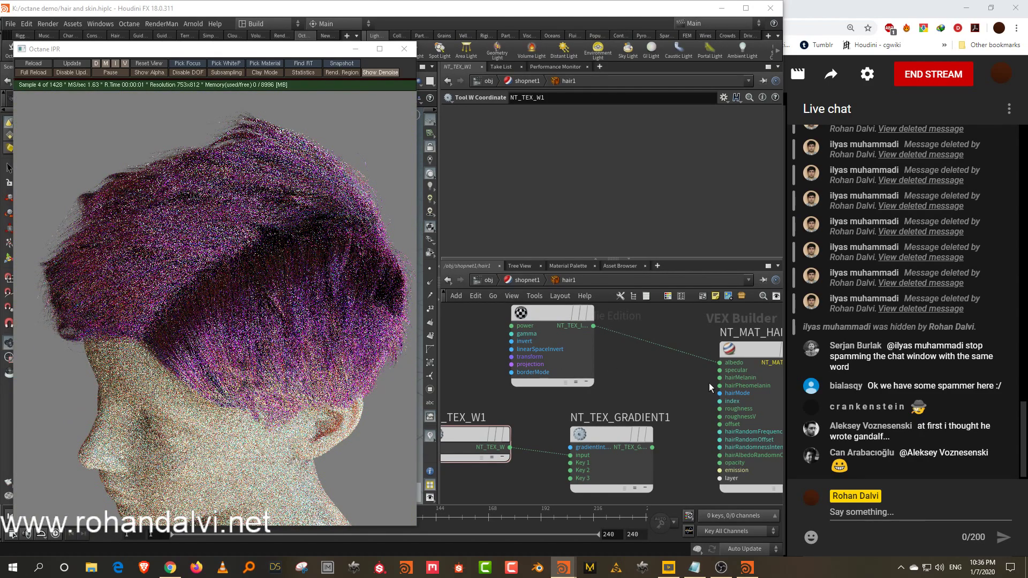
# Step: Set the hair material's Specular color to white (1, 1, 1)
pyautogui.click(731, 351)
pyautogui.scroll(2, 483, 150)
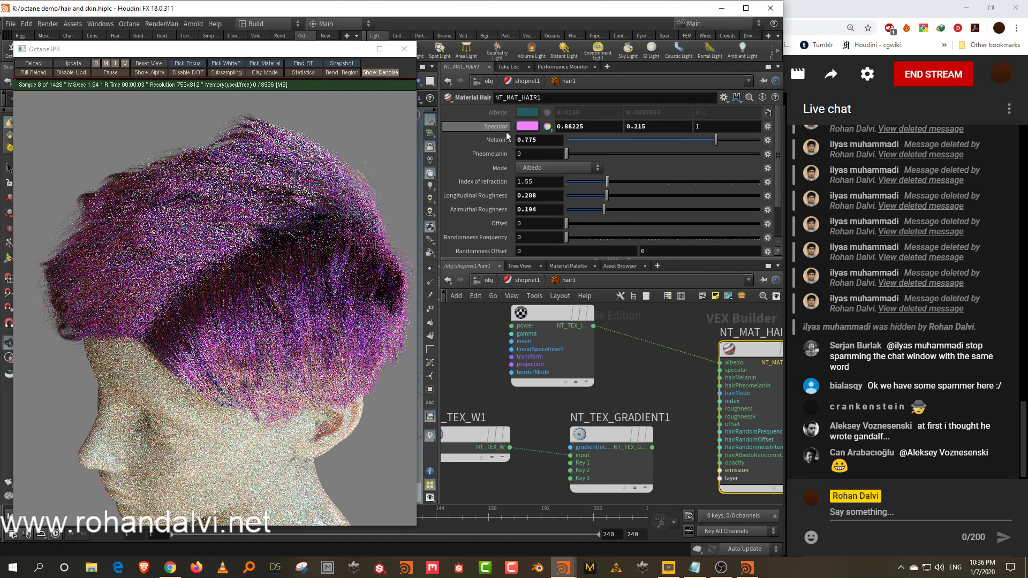
pyautogui.click(524, 127)
pyautogui.moveTo(585, 407); pyautogui.dragTo(558, 407)
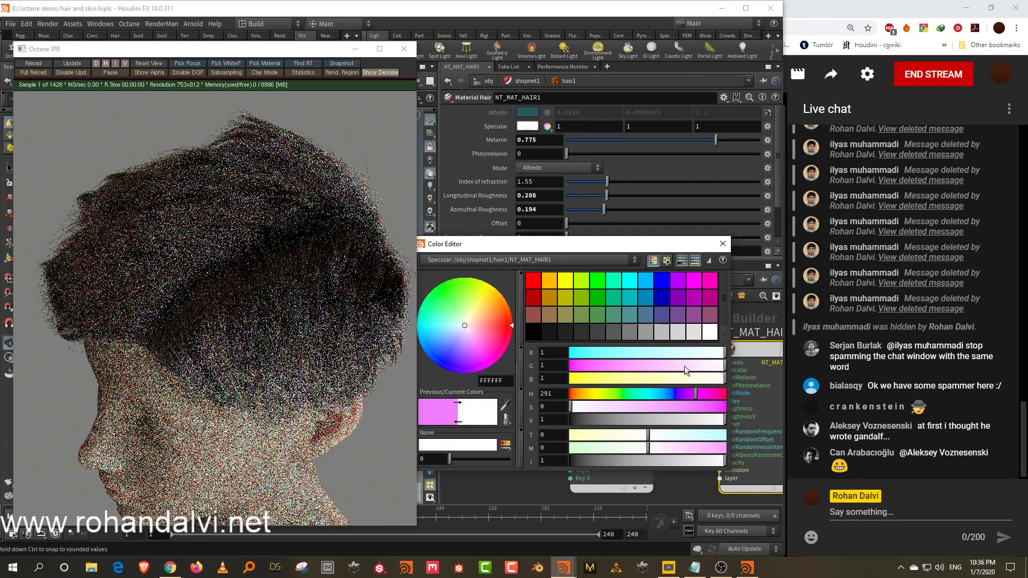
pyautogui.click(722, 244)
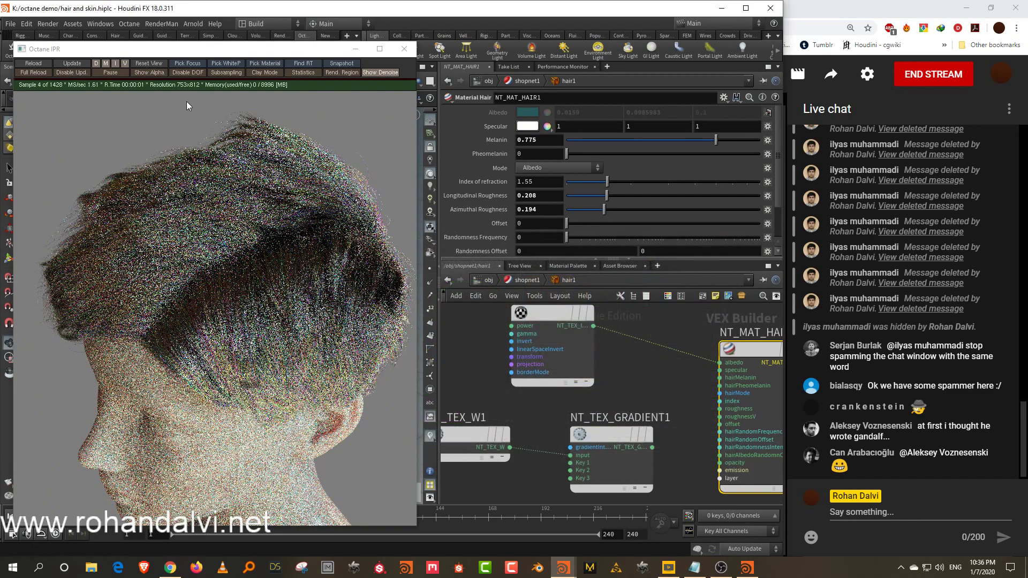
# Step: Enable the IPR's render region and position it on the side hair, then over the parting
pyautogui.click(335, 74)
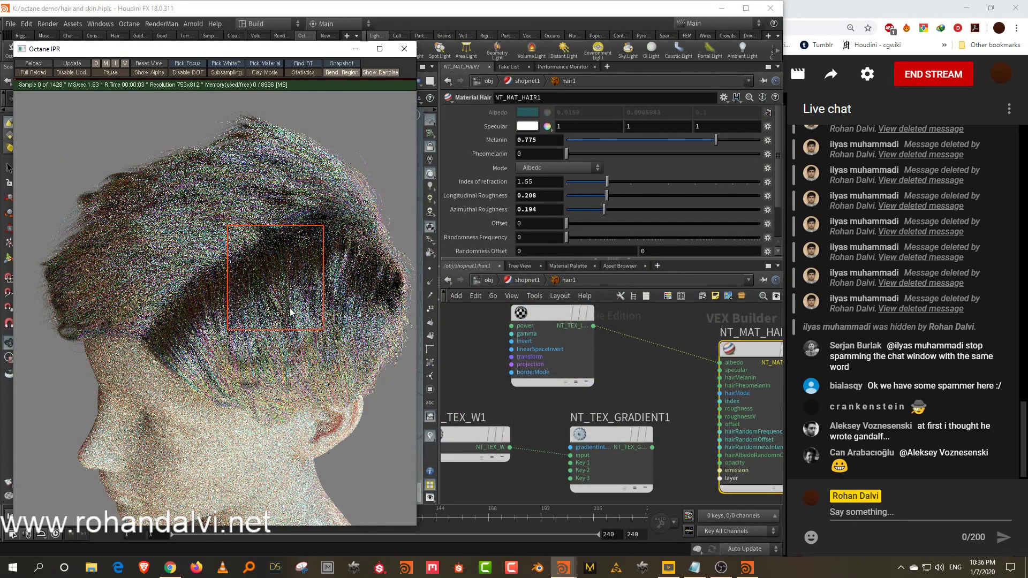
pyautogui.moveTo(291, 313); pyautogui.dragTo(286, 366)
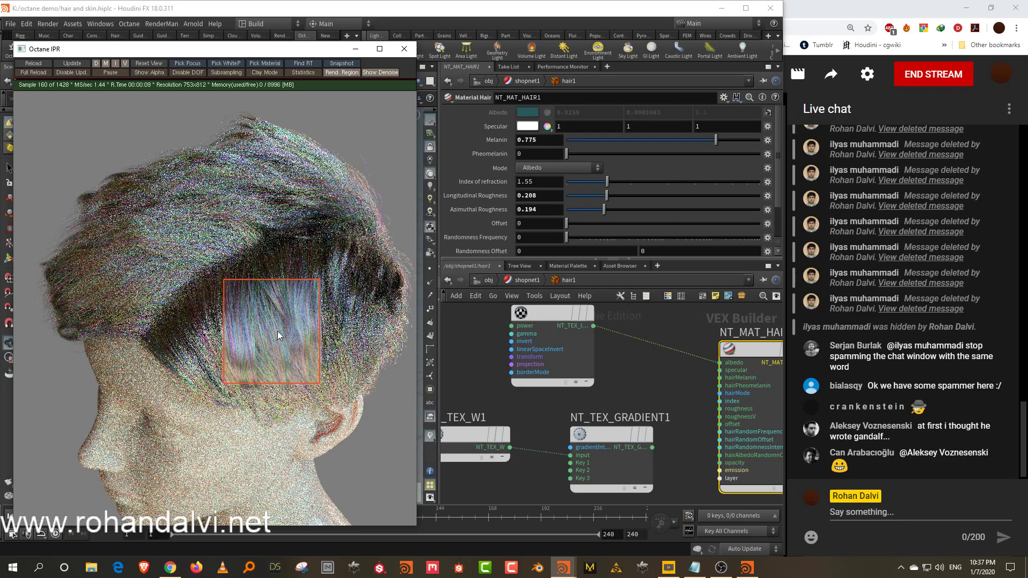
pyautogui.moveTo(276, 349); pyautogui.dragTo(227, 264)
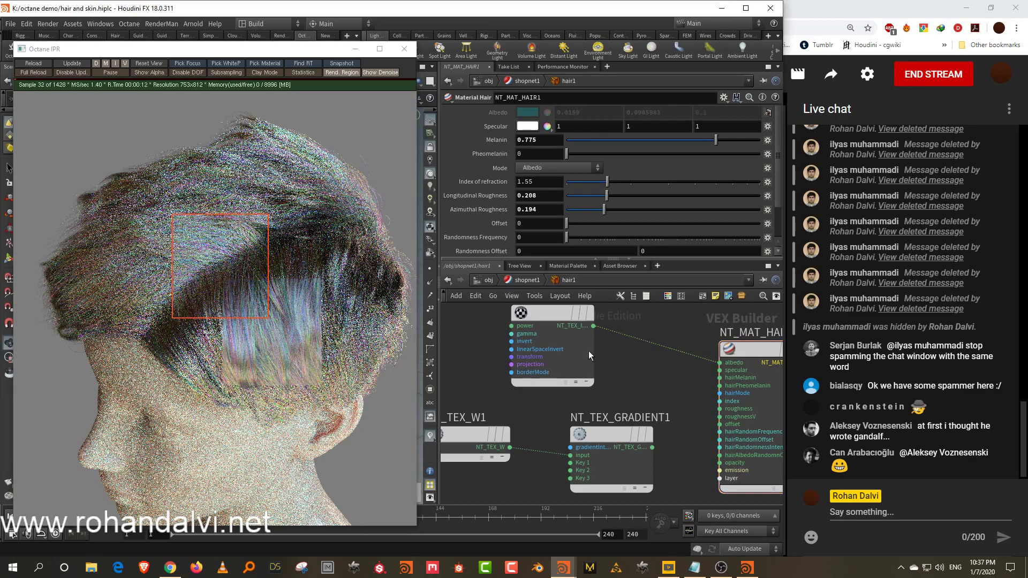
# Step: Insert a Tool ColorCorrection node on the wire between the image texture and the hair material's albedo input
pyautogui.moveTo(554, 313); pyautogui.dragTo(478, 312)
pyautogui.press('Tab')
pyautogui.write('colo')
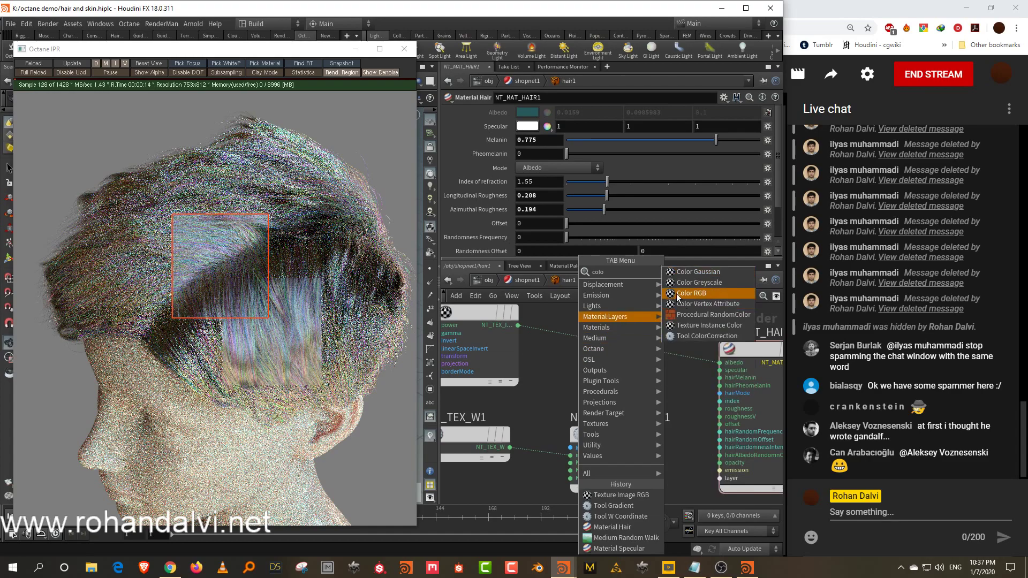
pyautogui.click(713, 337)
pyautogui.click(622, 360)
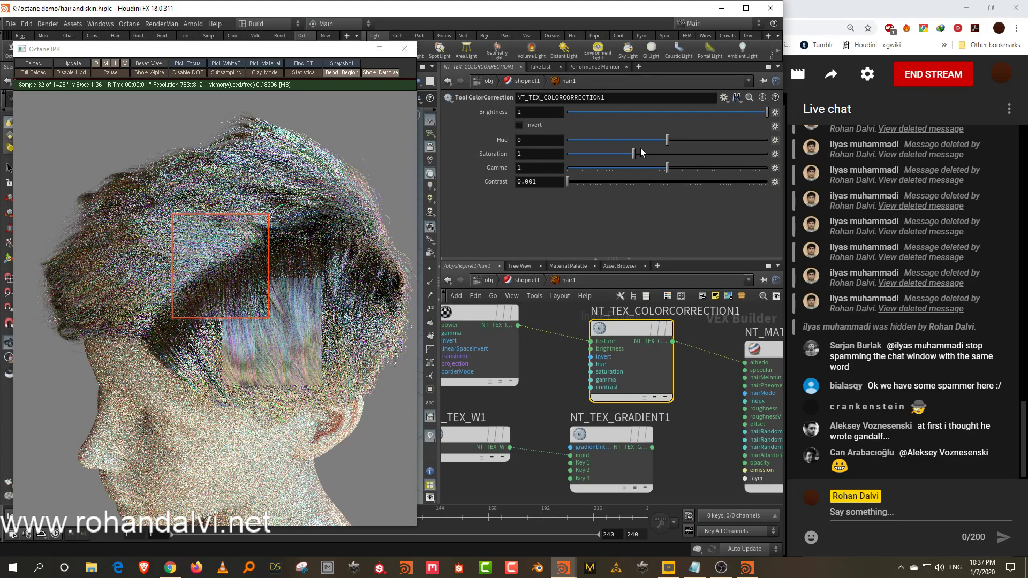
# Step: Set the color correction's Saturation to 0, Contrast to 125.66 and Gamma to about 0.546, checking the render region over the side hair
pyautogui.moveTo(641, 154); pyautogui.dragTo(563, 156)
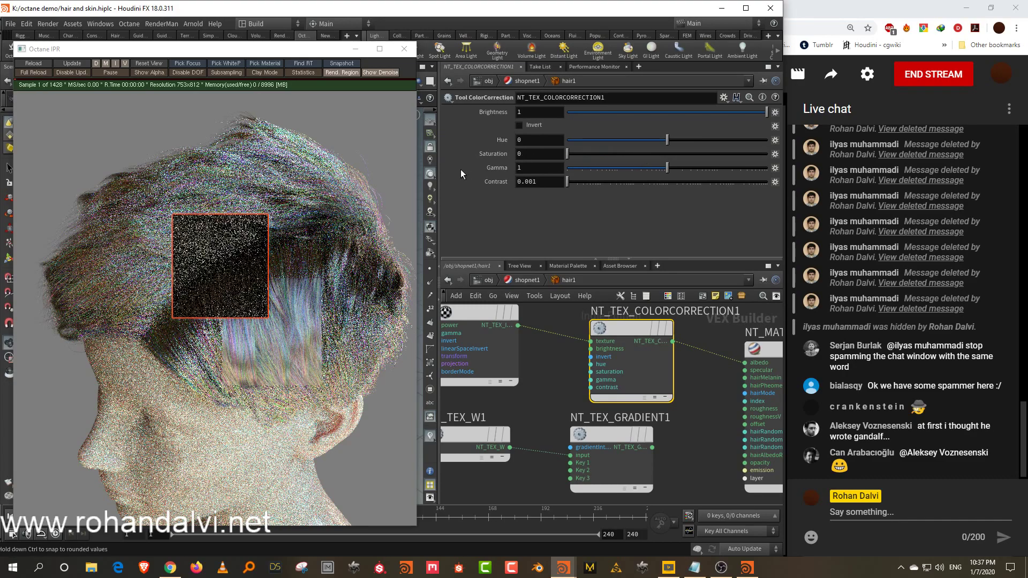
pyautogui.moveTo(219, 270); pyautogui.dragTo(242, 328)
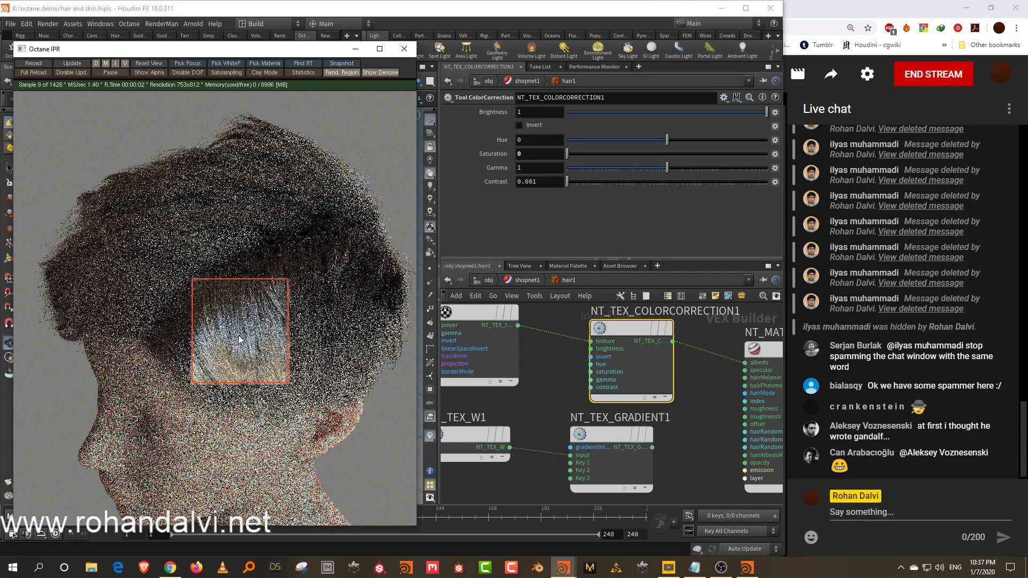
pyautogui.moveTo(621, 183); pyautogui.dragTo(719, 188)
pyautogui.moveTo(667, 168); pyautogui.dragTo(659, 169)
pyautogui.moveTo(718, 186); pyautogui.dragTo(737, 186)
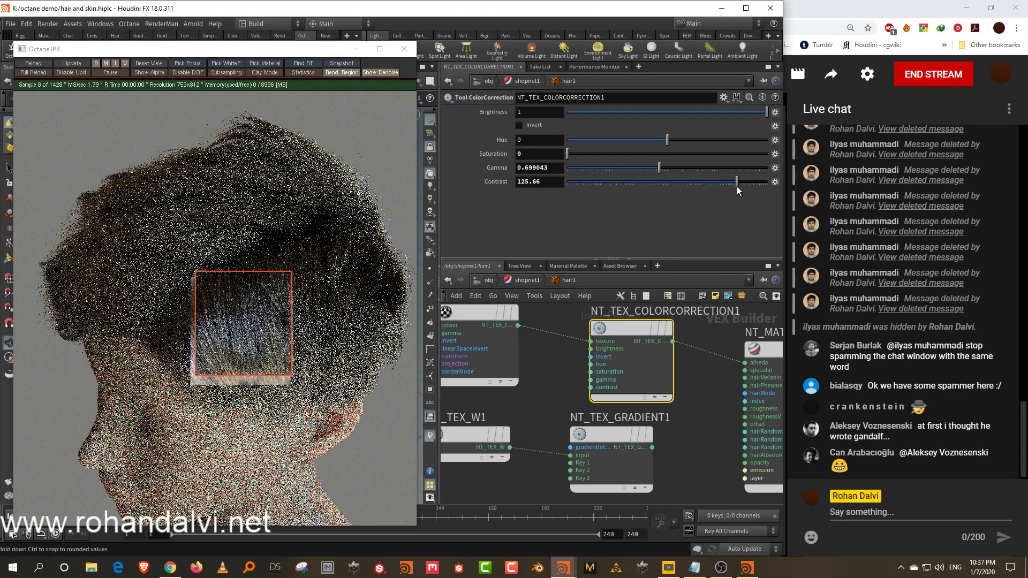
pyautogui.moveTo(672, 170); pyautogui.dragTo(653, 169)
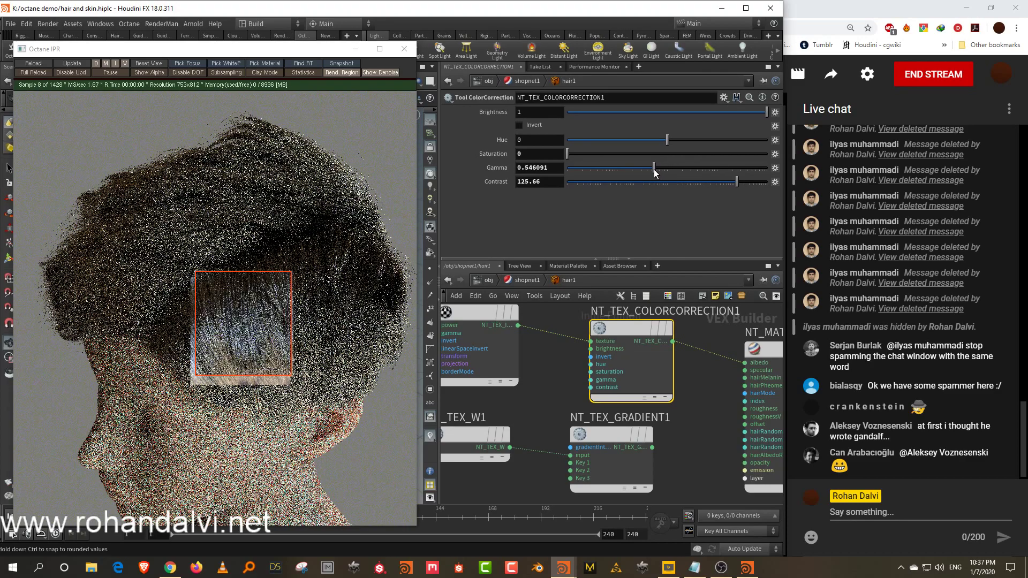
# Step: Refresh the full IPR image by turning the render region off and on, and move the region above the parting
pyautogui.click(342, 74)
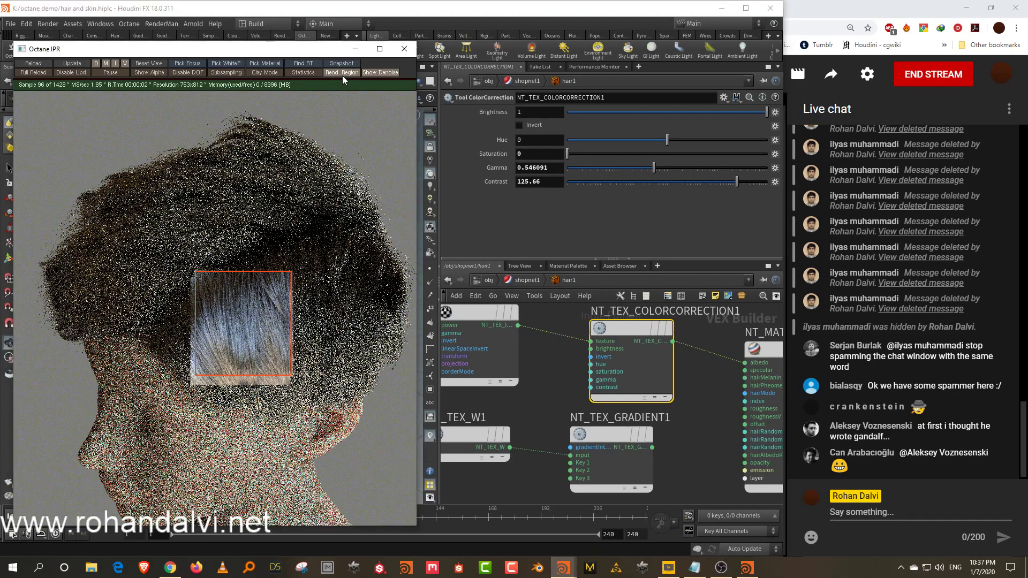
pyautogui.click(342, 73)
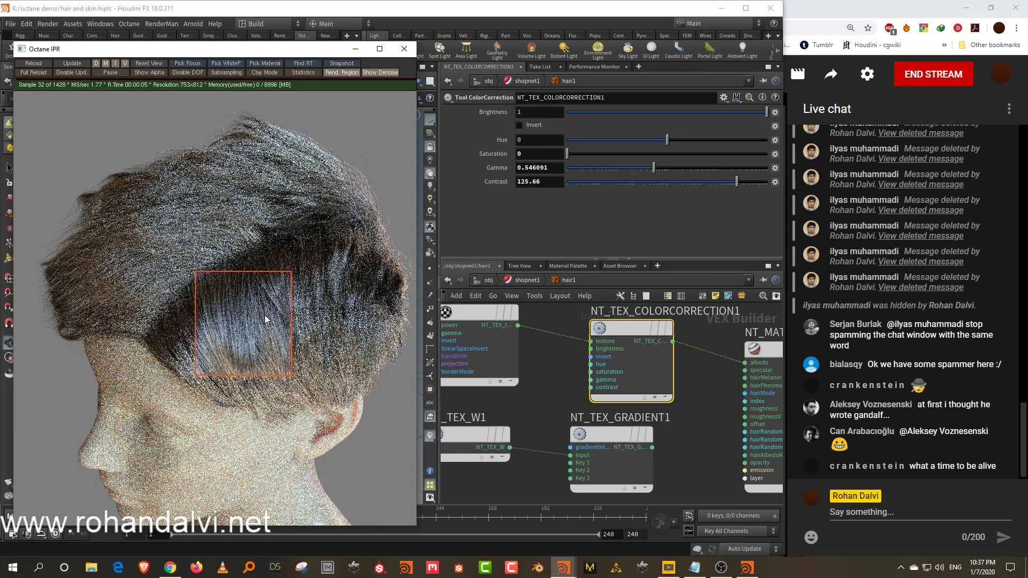
pyautogui.moveTo(264, 315); pyautogui.dragTo(220, 220)
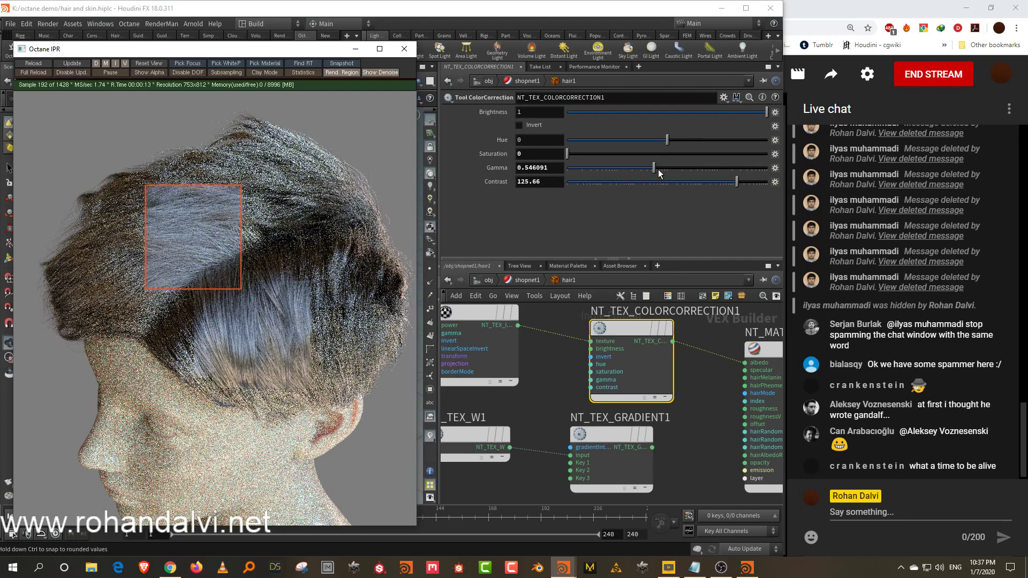
# Step: Raise the color correction's Gamma to about 1.04 and try the Invert option on and off
pyautogui.moveTo(657, 170); pyautogui.dragTo(667, 169)
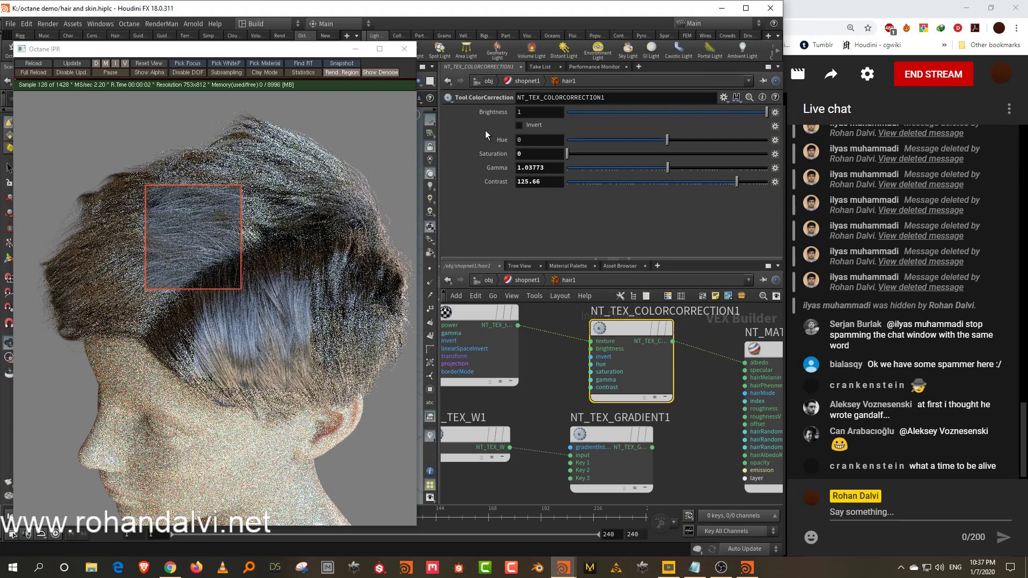
pyautogui.click(519, 125)
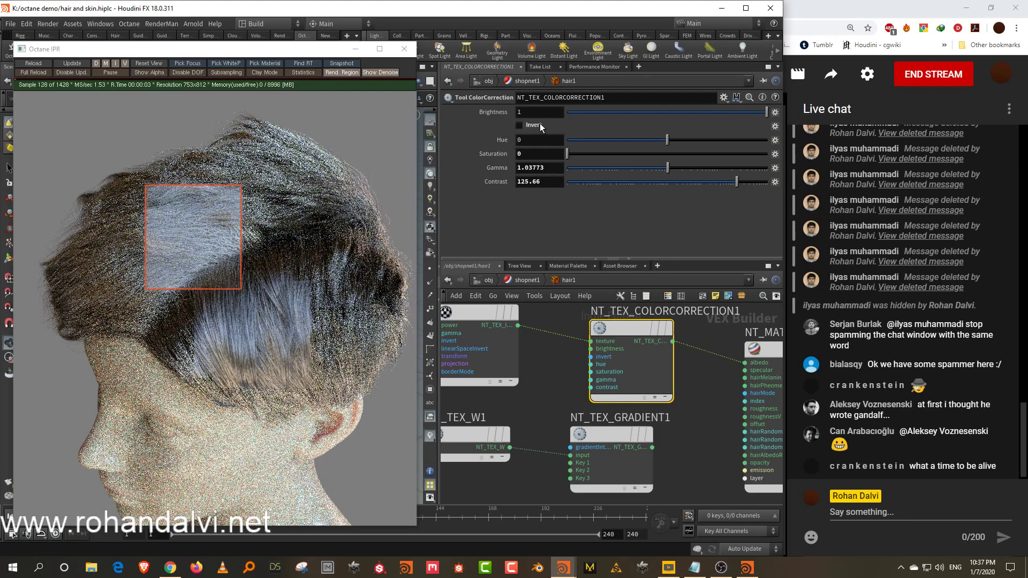
pyautogui.click(527, 126)
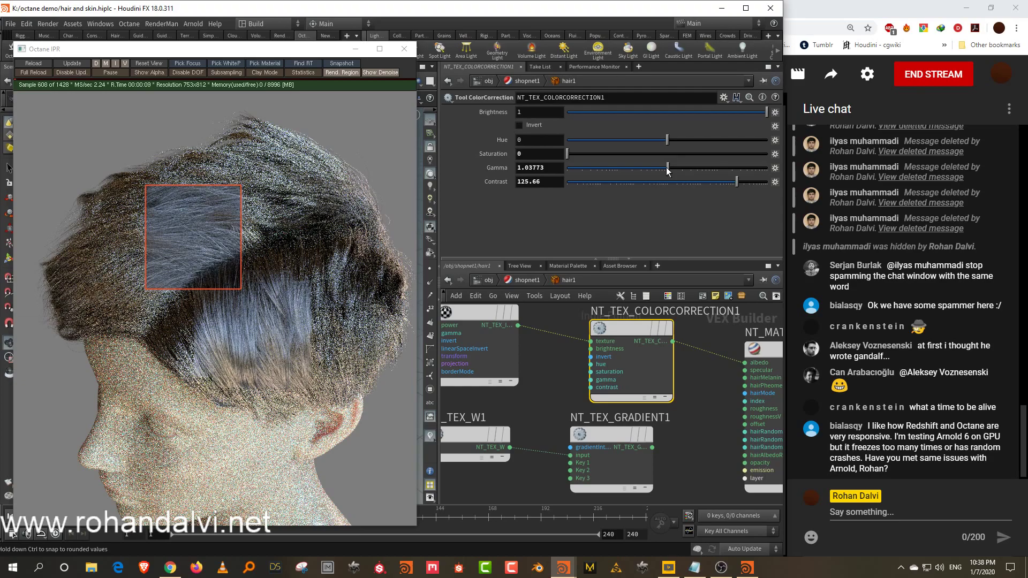
# Step: Enlarge the network pane and spread the color correction, W coordinate and gradient nodes apart to make room
pyautogui.moveTo(587, 258); pyautogui.dragTo(586, 167)
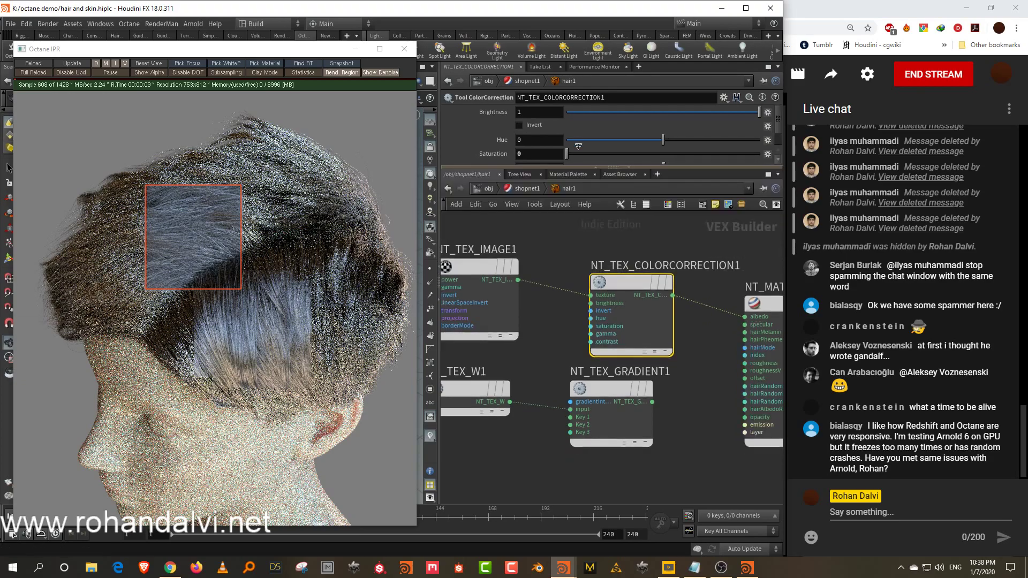
pyautogui.moveTo(501, 222); pyautogui.dragTo(610, 298)
pyautogui.moveTo(609, 286); pyautogui.dragTo(527, 254)
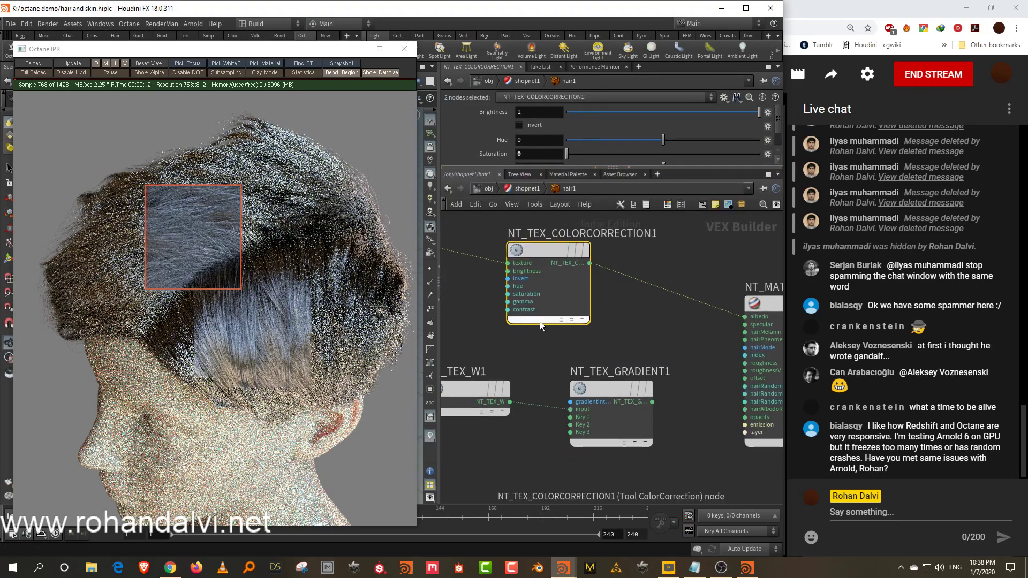
pyautogui.moveTo(471, 342); pyautogui.dragTo(622, 447)
pyautogui.moveTo(596, 394); pyautogui.dragTo(556, 445)
pyautogui.click(621, 370)
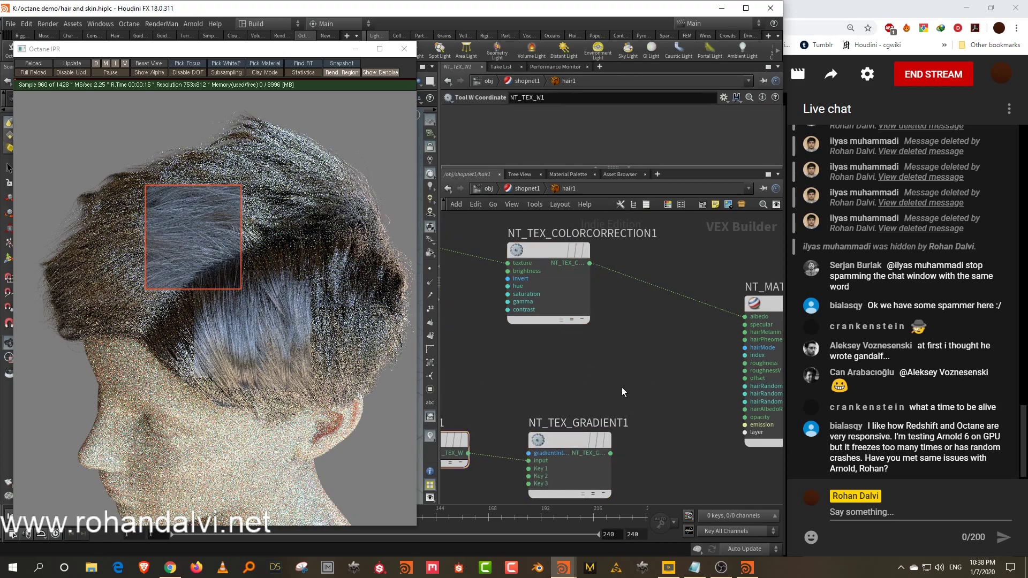
# Step: Insert a Tool Mix Texture node between the color correction and the hair material's albedo input
pyautogui.press('Tab')
pyautogui.write('mi')
pyautogui.click(739, 293)
pyautogui.click(685, 315)
# Step: Add a Color Greyscale node below the color correction and move the W coordinate and gradient nodes further down
pyautogui.press('Tab')
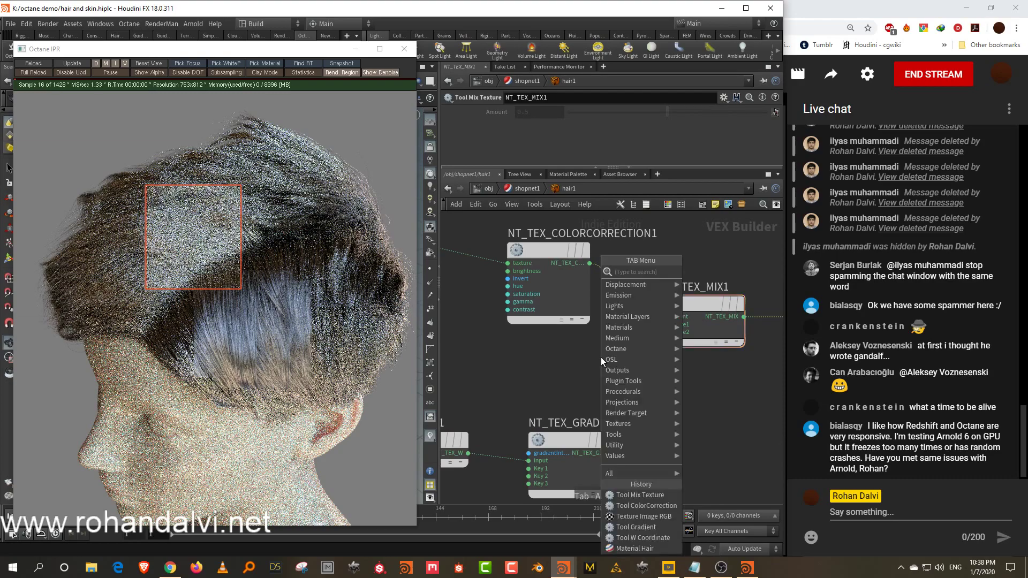
pyautogui.write('grey')
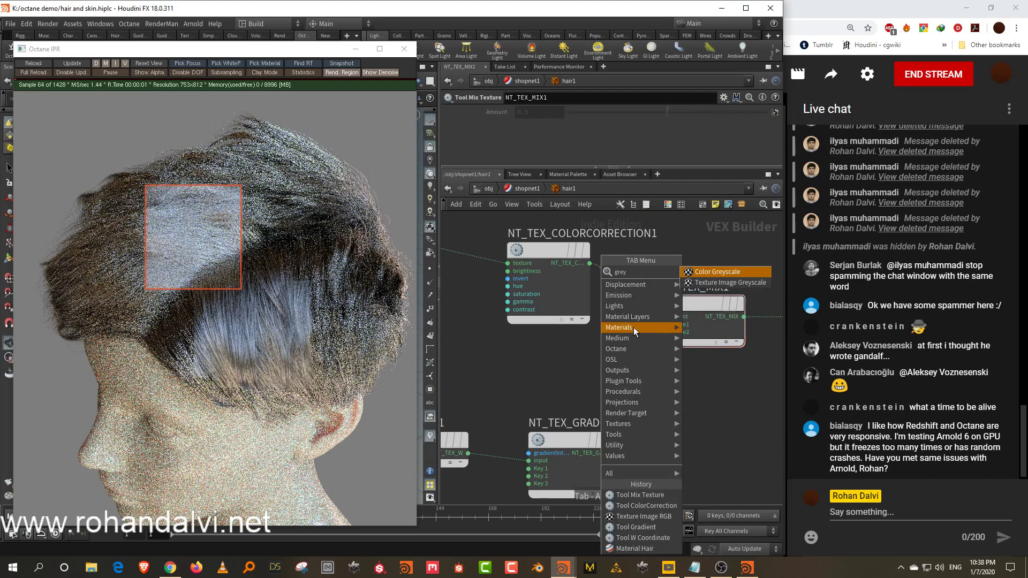
pyautogui.click(718, 272)
pyautogui.moveTo(507, 348); pyautogui.dragTo(577, 309, button='middle')
pyautogui.click(576, 311)
pyautogui.moveTo(487, 353); pyautogui.dragTo(669, 477)
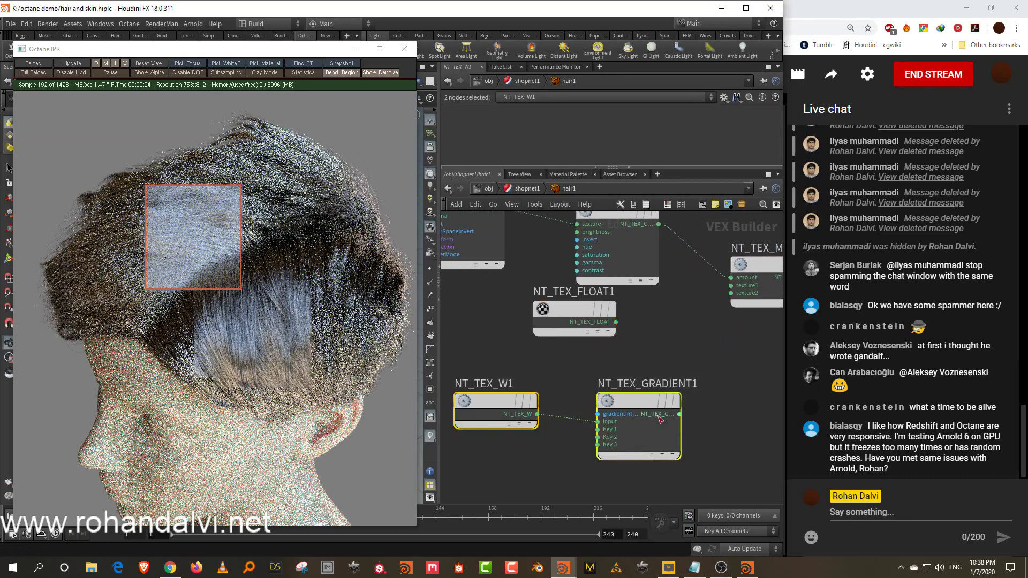
pyautogui.moveTo(649, 408); pyautogui.dragTo(627, 478)
# Step: Duplicate the Color Greyscale node and connect the two greyscale nodes to the mix node's texture1 and texture2 inputs
pyautogui.moveTo(574, 390)
pyautogui.mouseDown()
pyautogui.moveTo(645, 309)
pyautogui.moveTo(587, 397)
pyautogui.mouseUp()
pyautogui.hotkey('ctrl', 'c')
pyautogui.hotkey('ctrl', 'v')
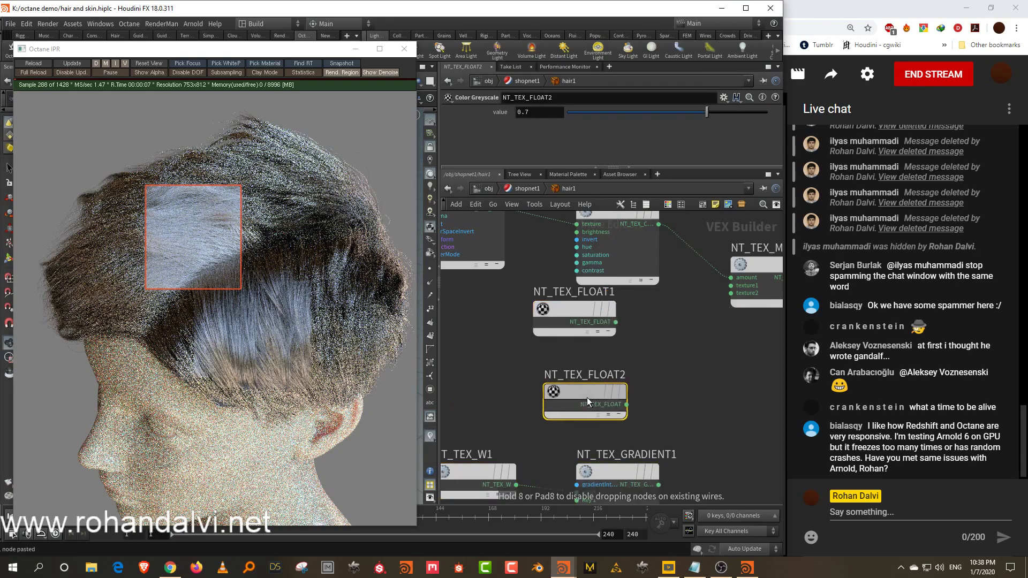
pyautogui.click(615, 322)
pyautogui.click(731, 286)
pyautogui.click(627, 405)
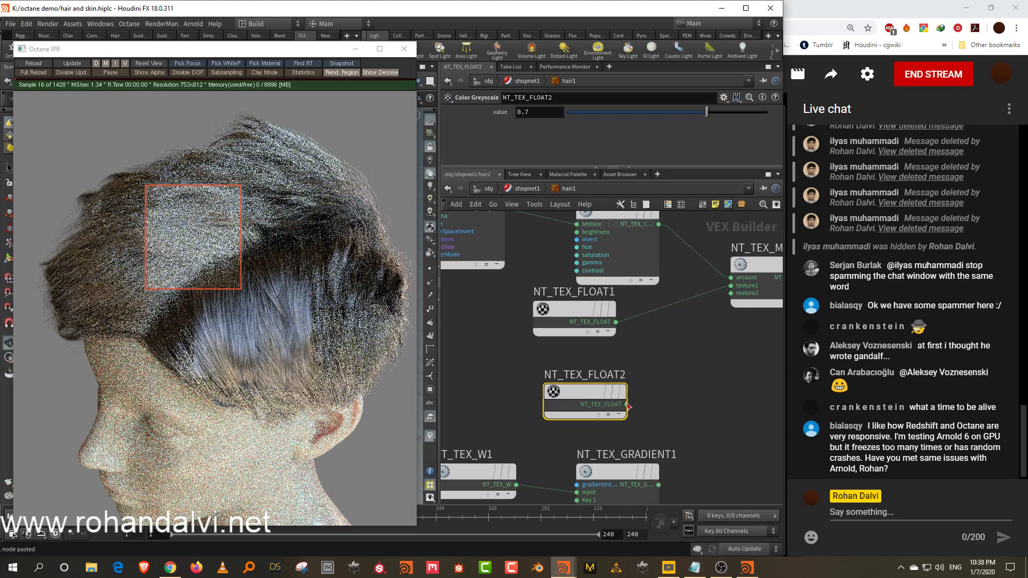
pyautogui.click(731, 293)
# Step: Cut the wire between the mix texture and the hair material's albedo input
pyautogui.moveTo(739, 371); pyautogui.dragTo(551, 419, button='middle')
pyautogui.press('y')
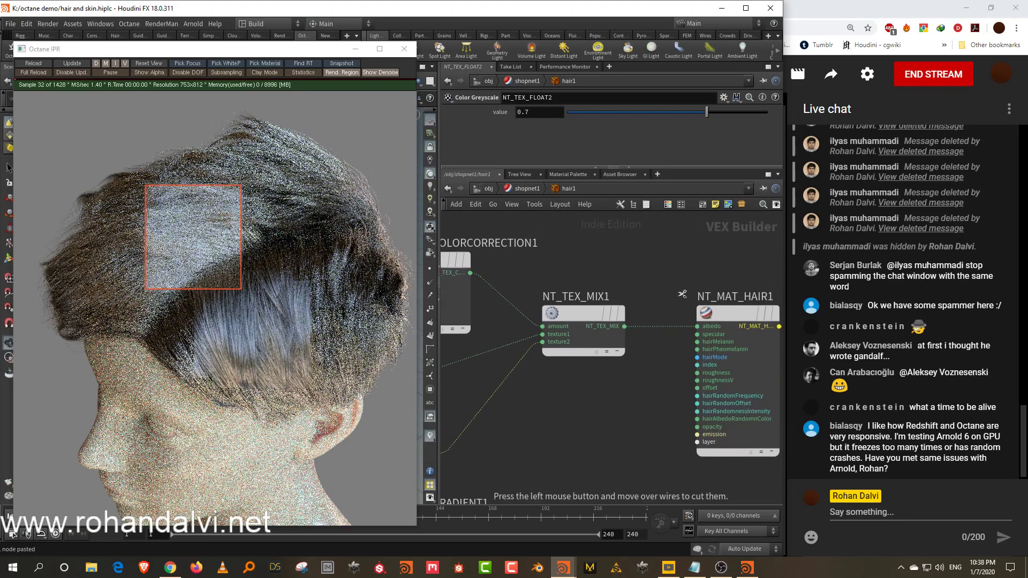
pyautogui.moveTo(679, 293); pyautogui.dragTo(691, 349)
# Step: Set the hair material's Mode to Melanin + Pheomelanin and connect the mix texture to its hairMelanin input
pyautogui.click(708, 361)
pyautogui.moveTo(538, 169); pyautogui.dragTo(540, 209)
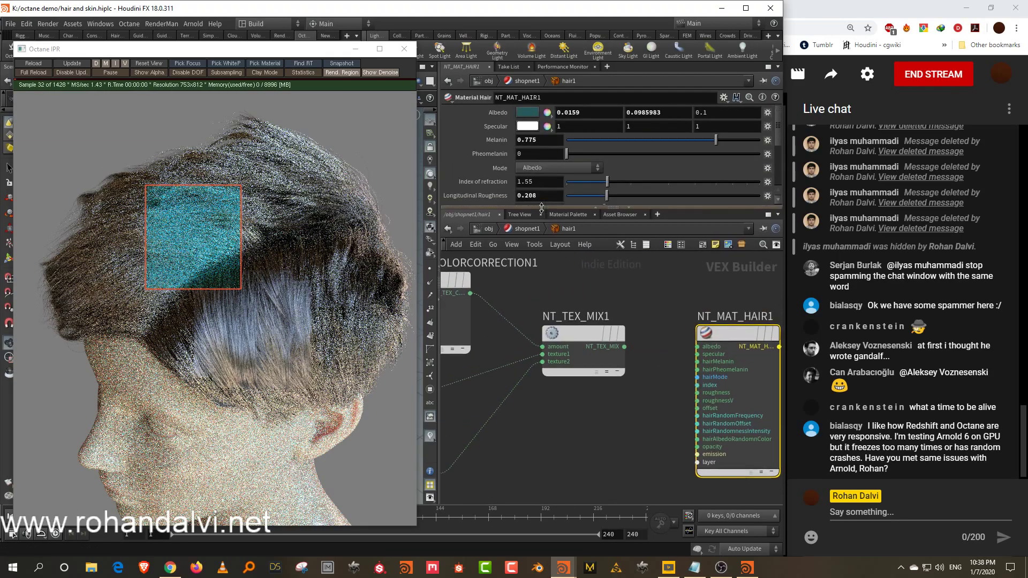
pyautogui.click(547, 169)
pyautogui.click(543, 191)
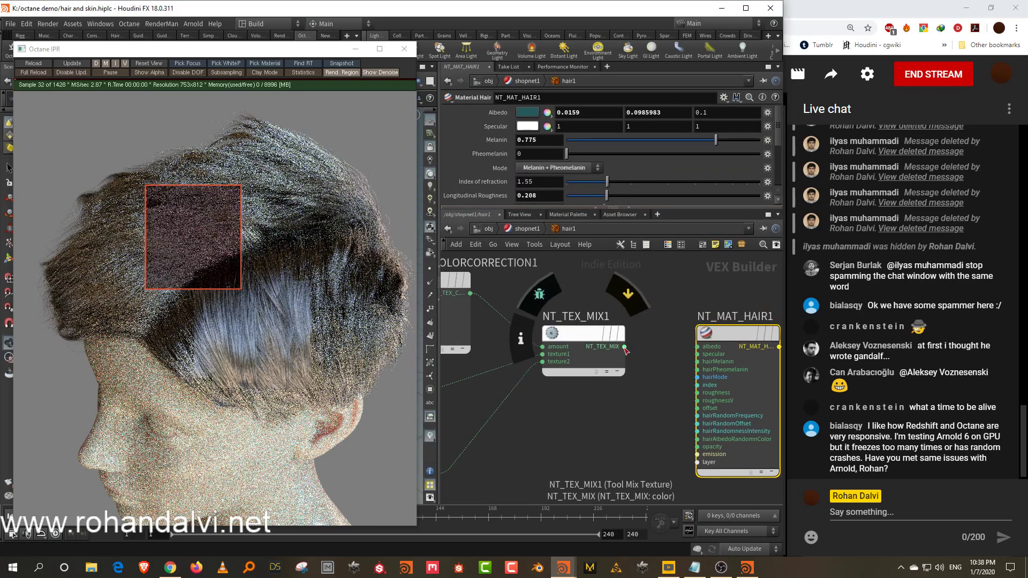
pyautogui.click(625, 346)
pyautogui.click(672, 364)
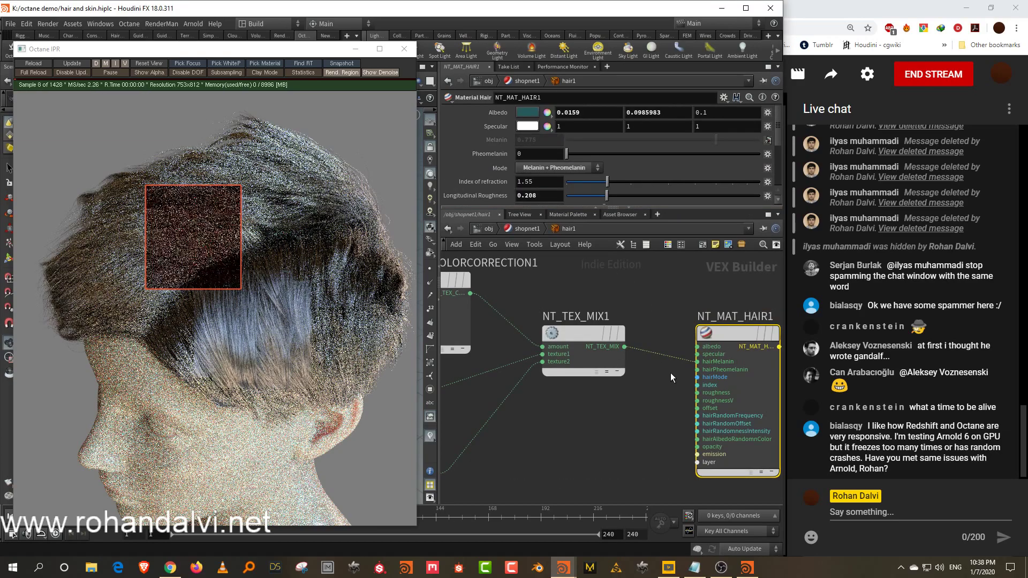
# Step: Set the texture1 greyscale node's value to 0.008 and the texture2 greyscale node's value to 0.995
pyautogui.moveTo(602, 415); pyautogui.dragTo(776, 383, button='middle')
pyautogui.click(541, 353)
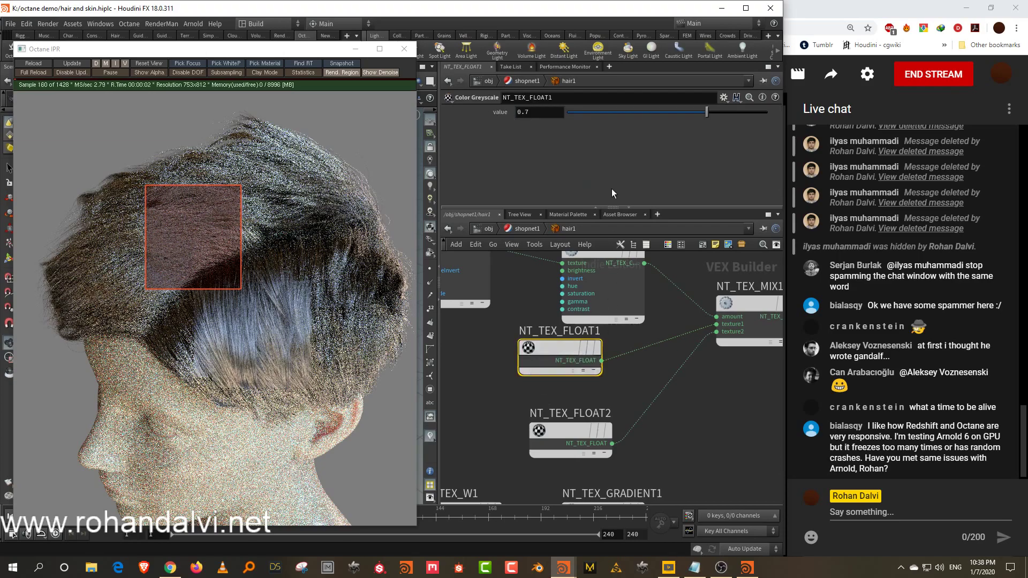
pyautogui.moveTo(608, 114); pyautogui.dragTo(569, 122)
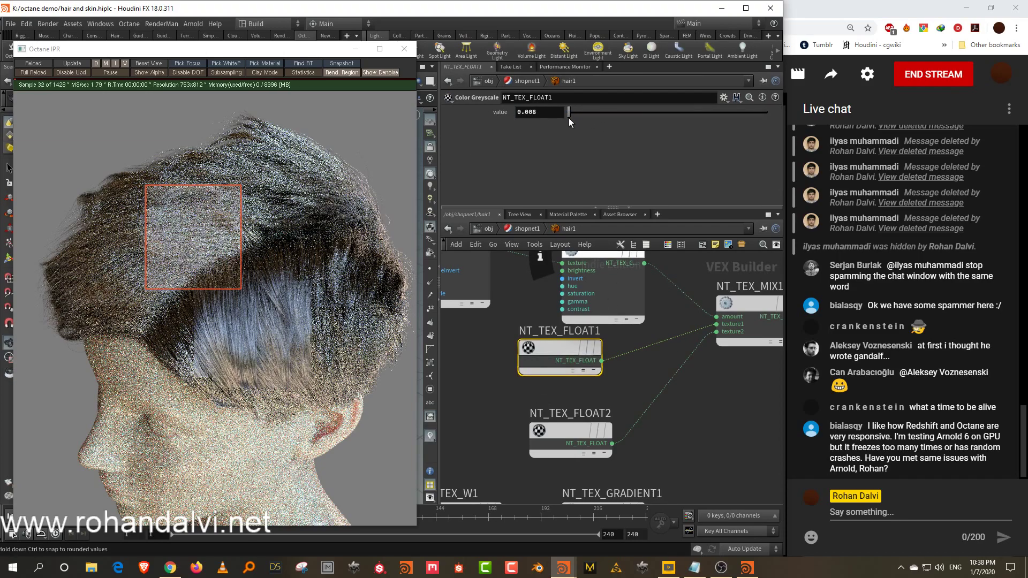
pyautogui.moveTo(484, 417); pyautogui.dragTo(604, 462)
pyautogui.moveTo(695, 111); pyautogui.dragTo(766, 114)
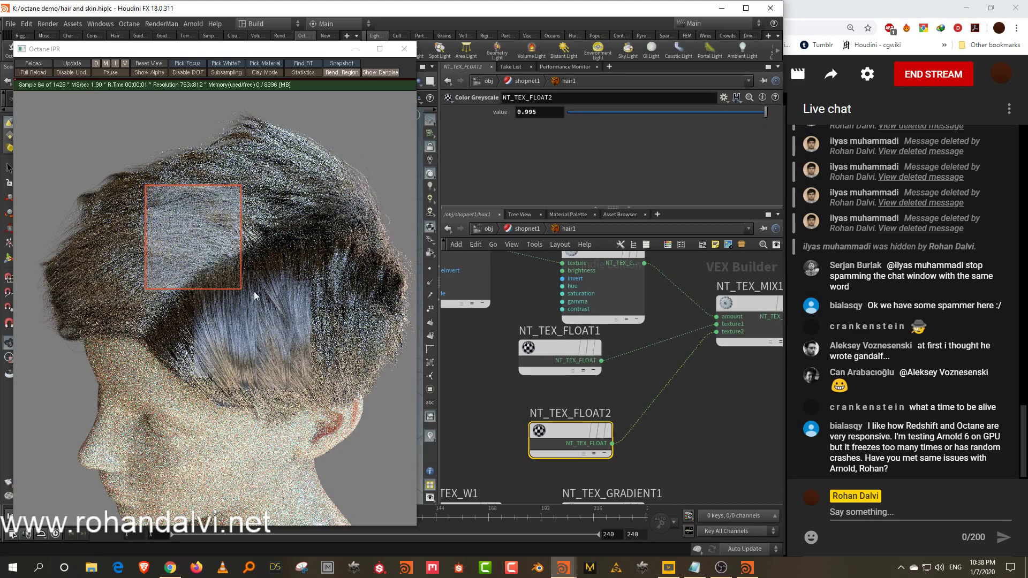
# Step: Lower the color correction's Gamma to about 0.224 and disable the IPR render region to render the whole head
pyautogui.moveTo(657, 297); pyautogui.dragTo(635, 312)
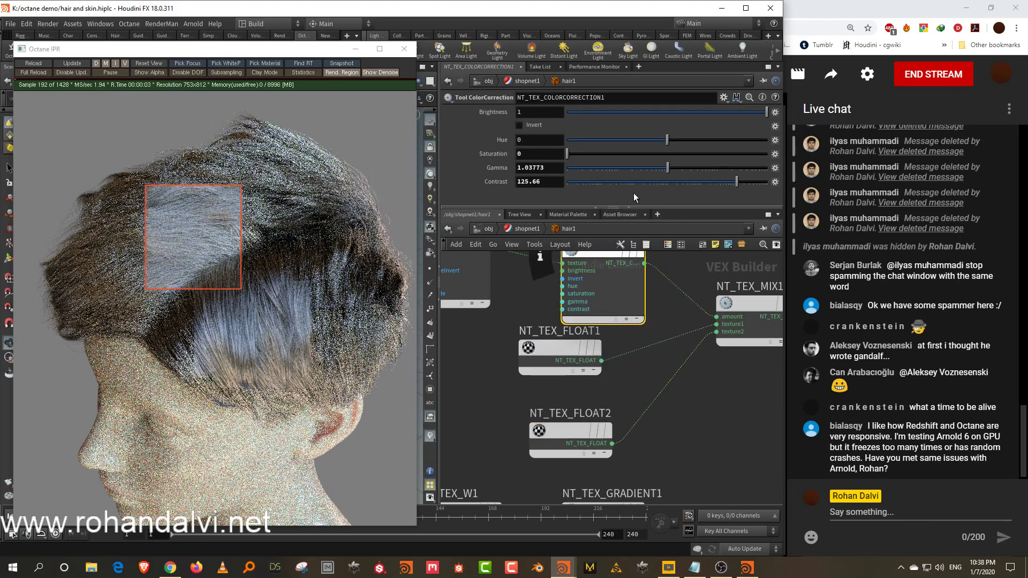
pyautogui.moveTo(668, 169); pyautogui.dragTo(634, 166)
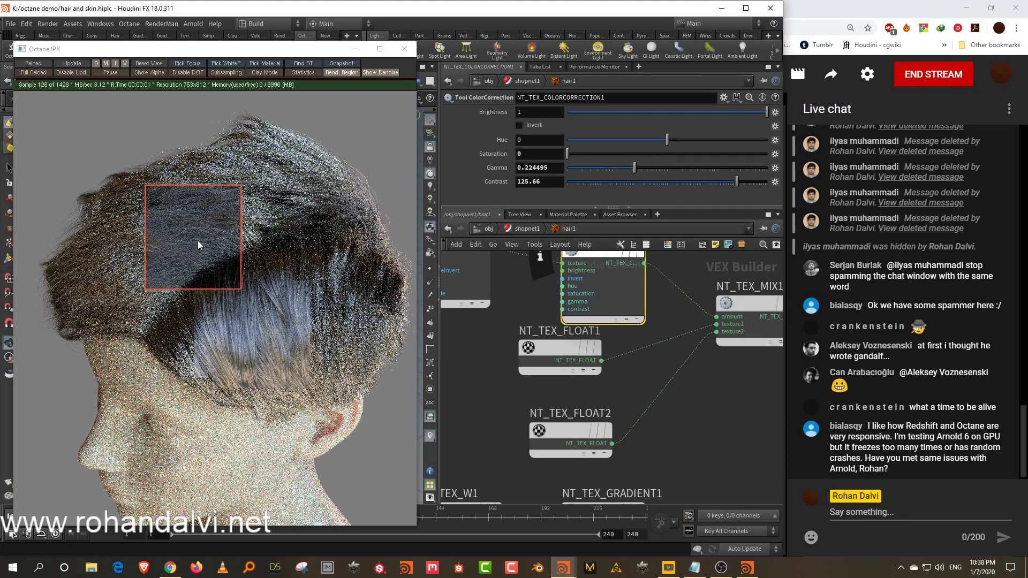
pyautogui.click(337, 70)
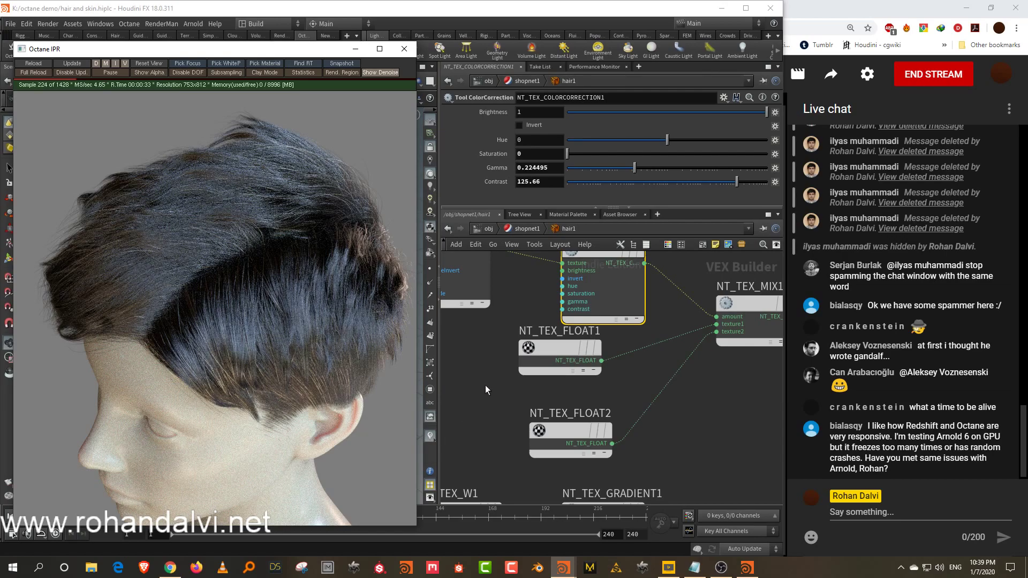
# Step: Set the texture2 greyscale value to 0.59 and raise the texture1 greyscale value close to its maximum
pyautogui.click(551, 434)
pyautogui.click(685, 113)
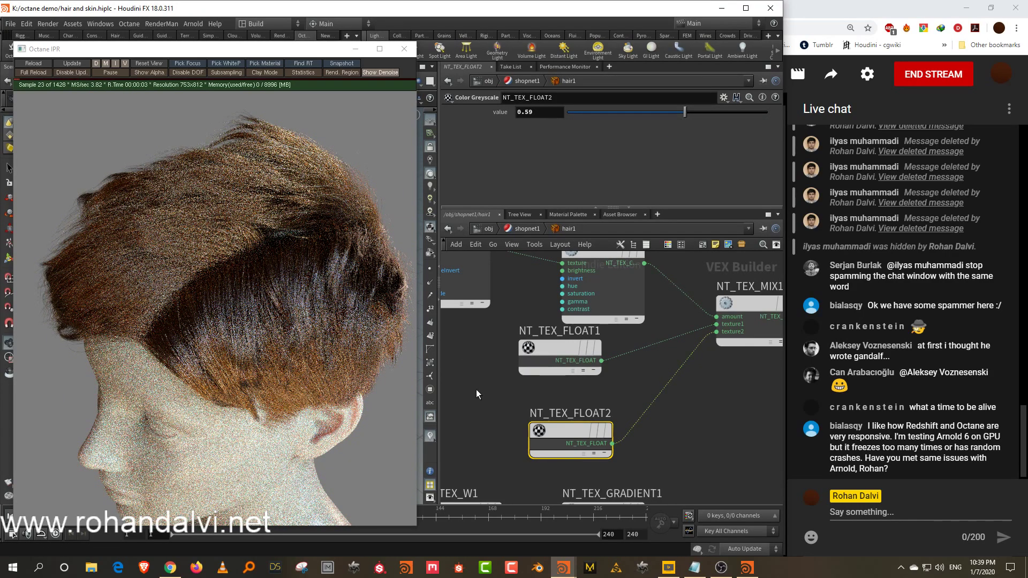
pyautogui.click(554, 355)
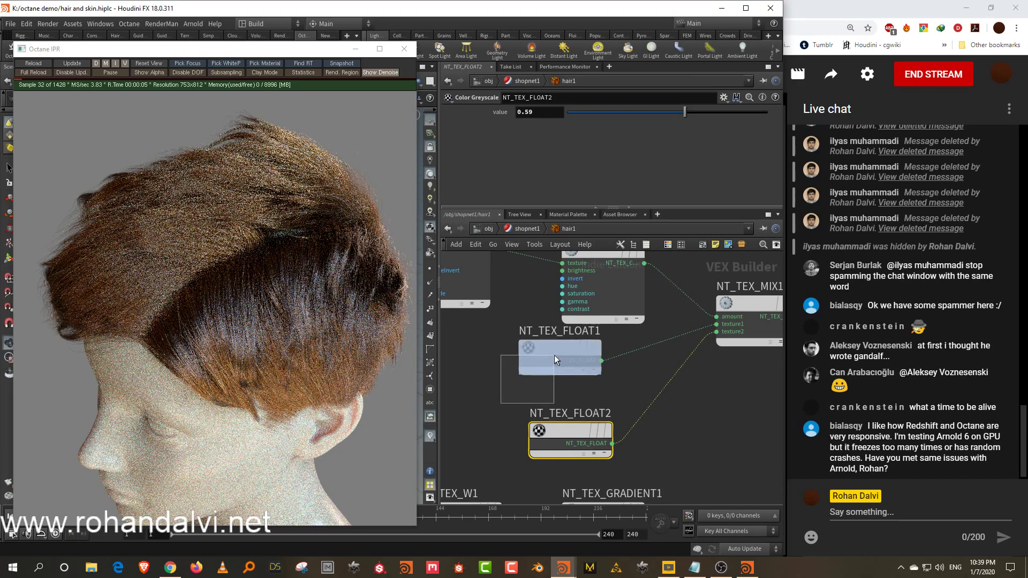
pyautogui.click(760, 112)
# Step: Lower the texture2 greyscale node's value to 0.016
pyautogui.click(535, 431)
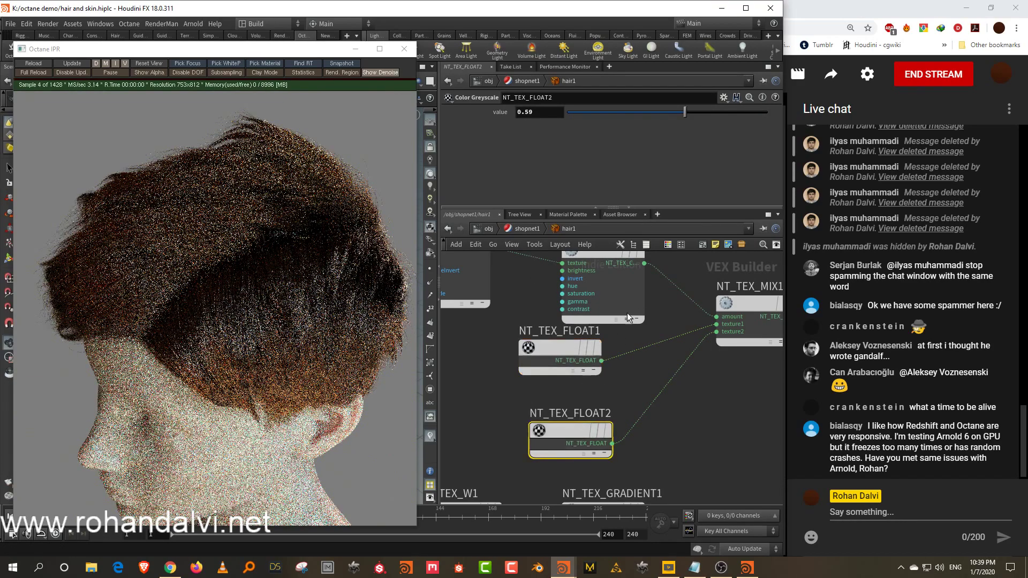
pyautogui.click(578, 113)
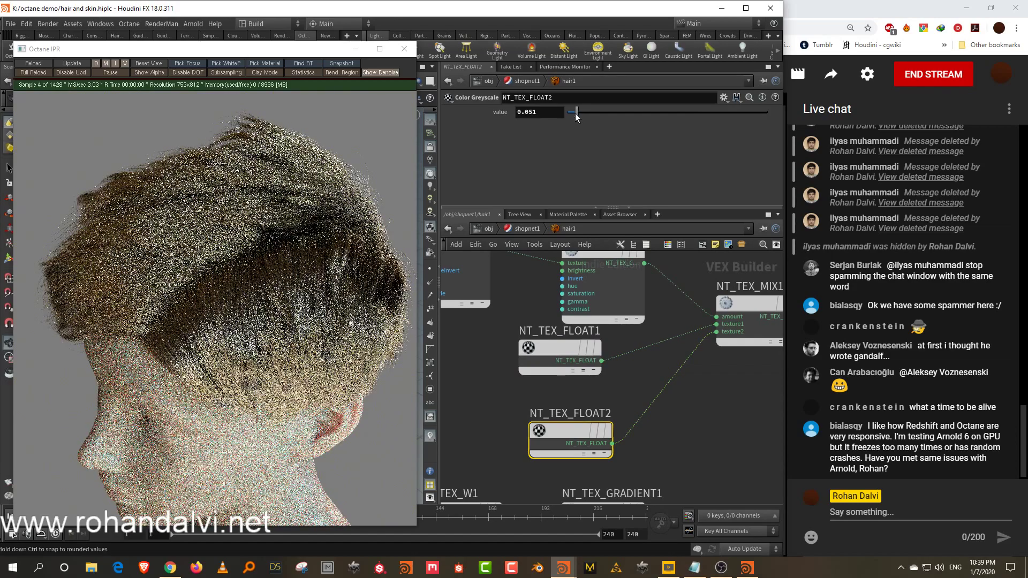
pyautogui.moveTo(578, 113); pyautogui.dragTo(570, 114)
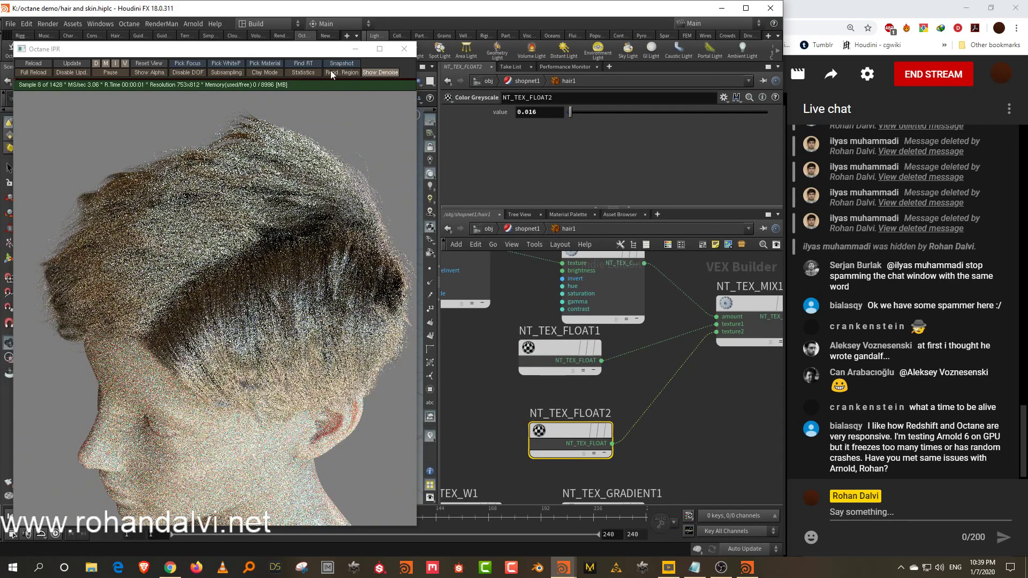
# Step: Raise the color correction's Gamma to about 0.437, checking patches of hair with the IPR render region before rendering the whole head
pyautogui.click(336, 74)
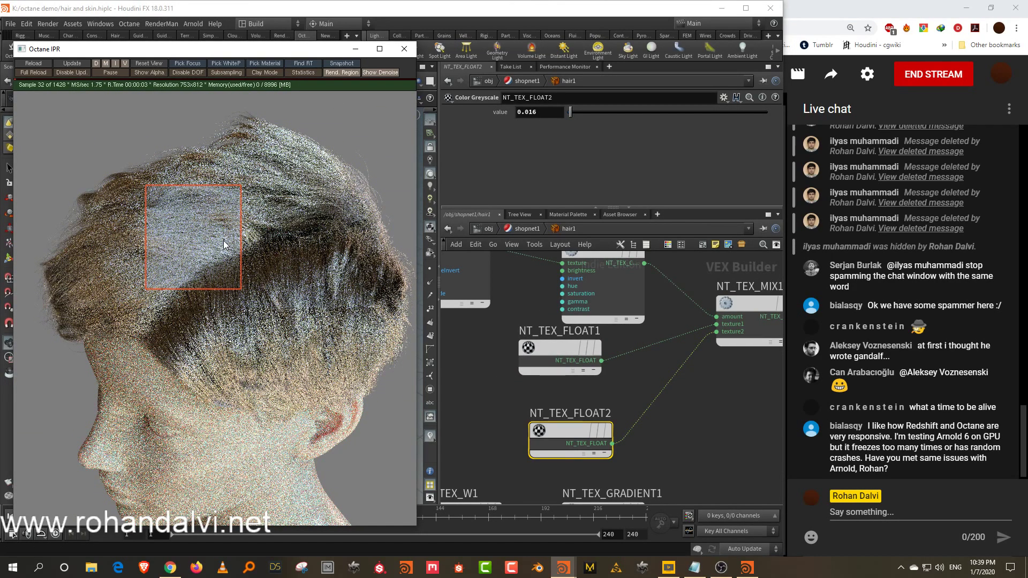
pyautogui.moveTo(228, 247); pyautogui.dragTo(276, 331)
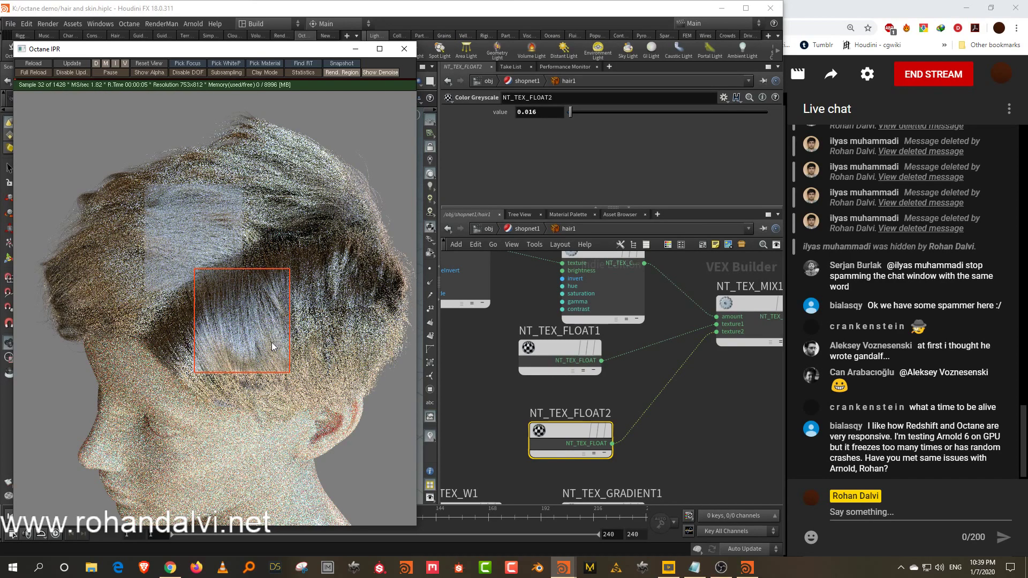
pyautogui.click(625, 307)
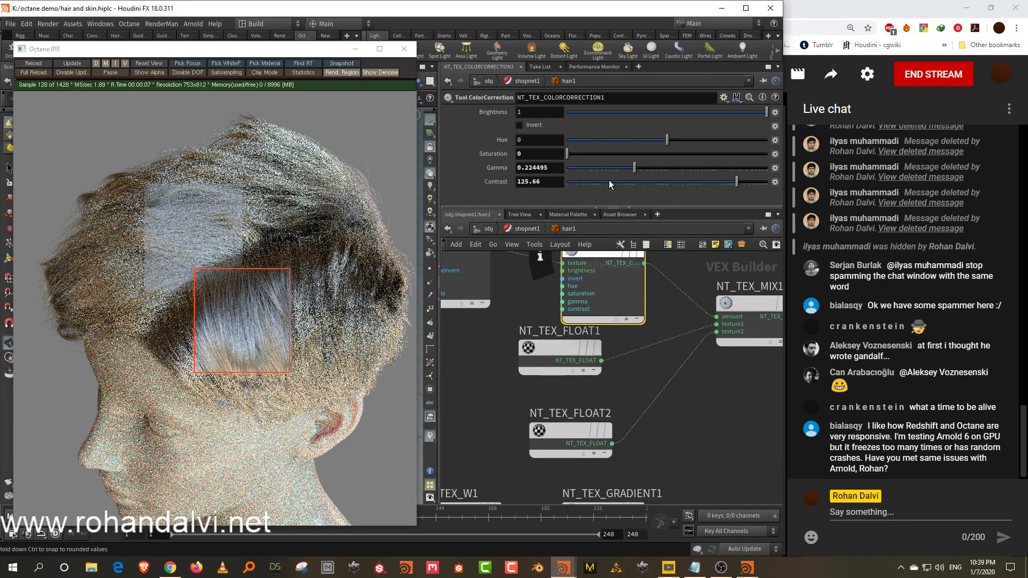
pyautogui.moveTo(637, 169); pyautogui.dragTo(649, 170)
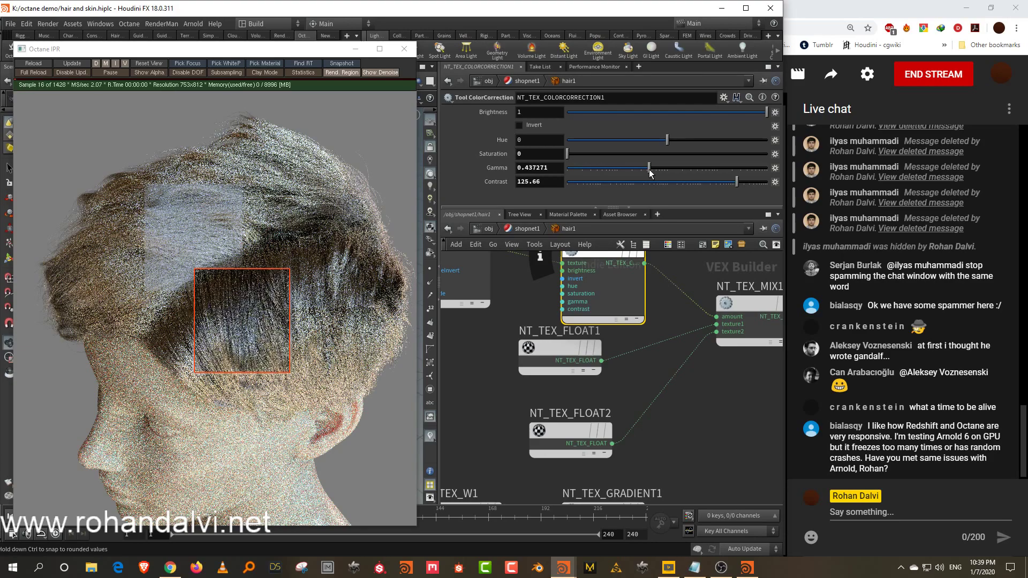
pyautogui.moveTo(229, 294); pyautogui.dragTo(203, 236)
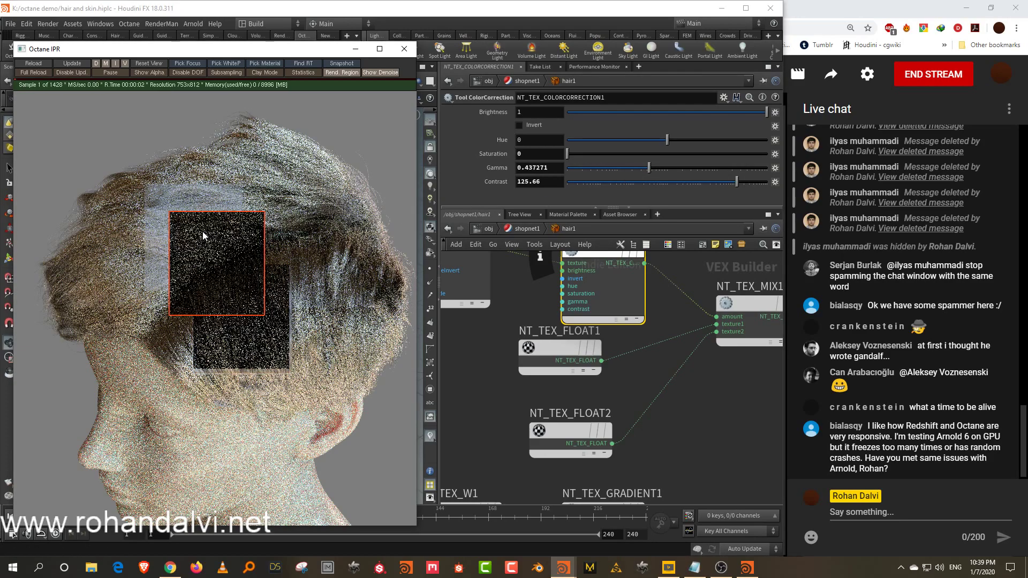
pyautogui.click(349, 73)
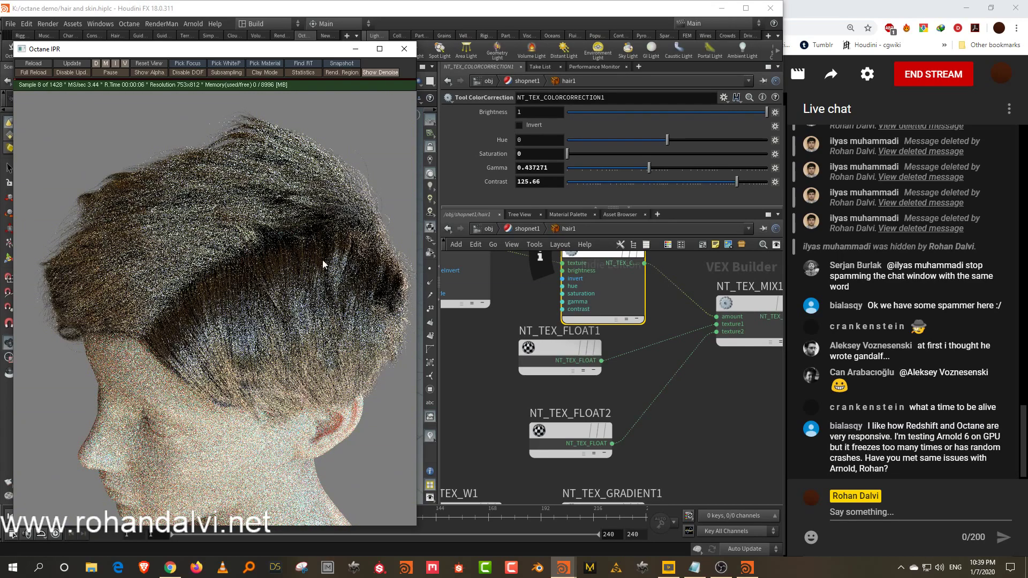
# Step: Select the NT_MAT_HAIR1 material and review its full list of hair parameters
pyautogui.moveTo(714, 409); pyautogui.dragTo(575, 398, button='middle')
pyautogui.moveTo(633, 396); pyautogui.dragTo(749, 437)
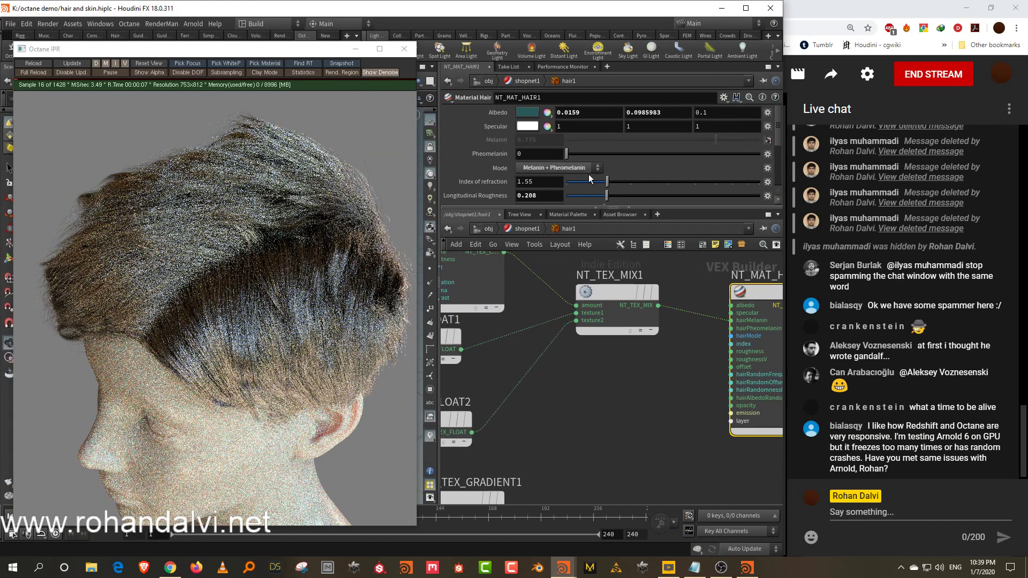
pyautogui.moveTo(551, 208); pyautogui.dragTo(551, 335)
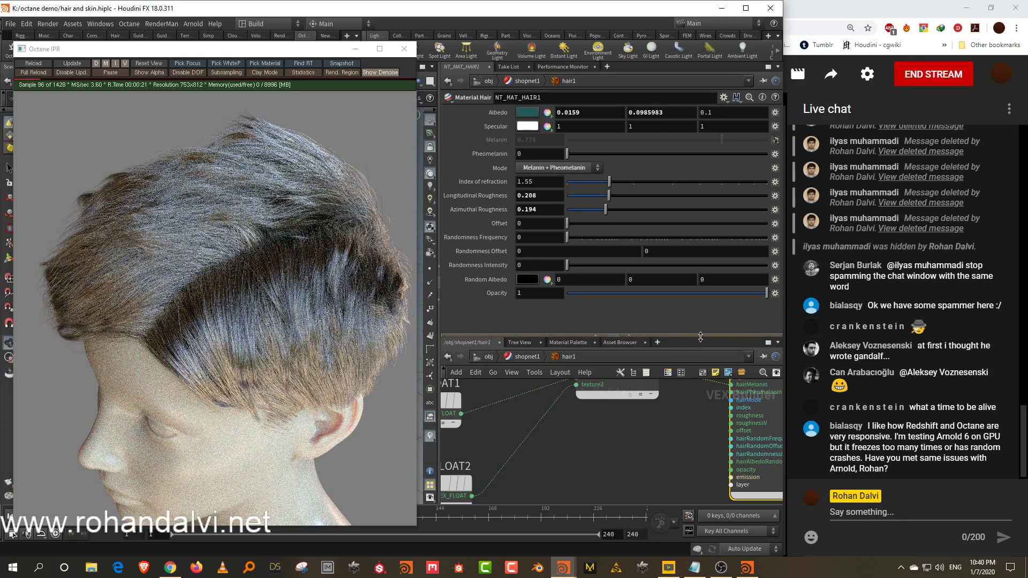
pyautogui.moveTo(700, 336); pyautogui.dragTo(711, 239)
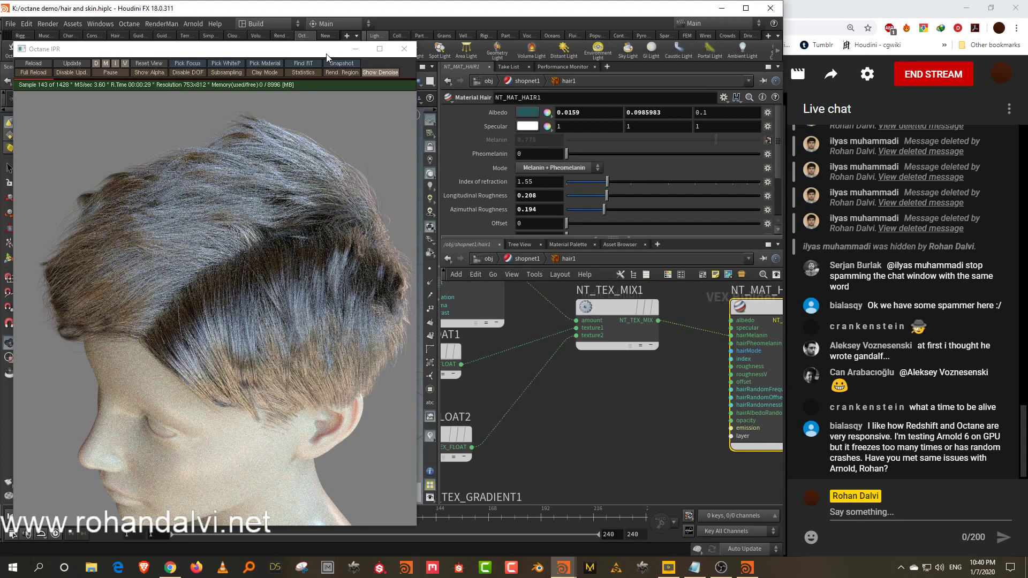
# Step: Move the Octane IPR window off the viewport, review the hair from another camera angle and close the IPR
pyautogui.moveTo(326, 51); pyautogui.dragTo(685, 37)
pyautogui.moveTo(285, 350); pyautogui.dragTo(261, 273)
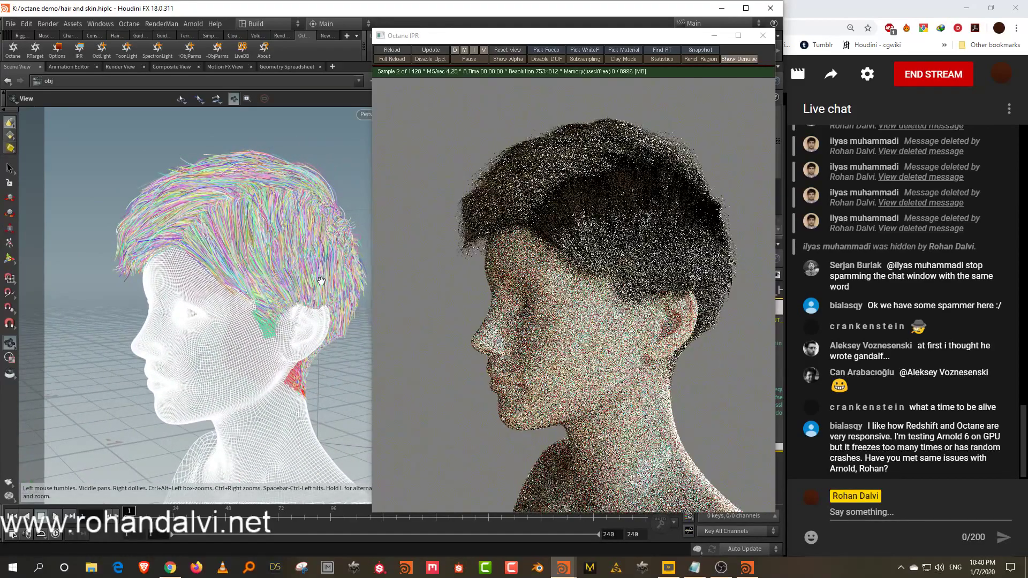
pyautogui.click(763, 35)
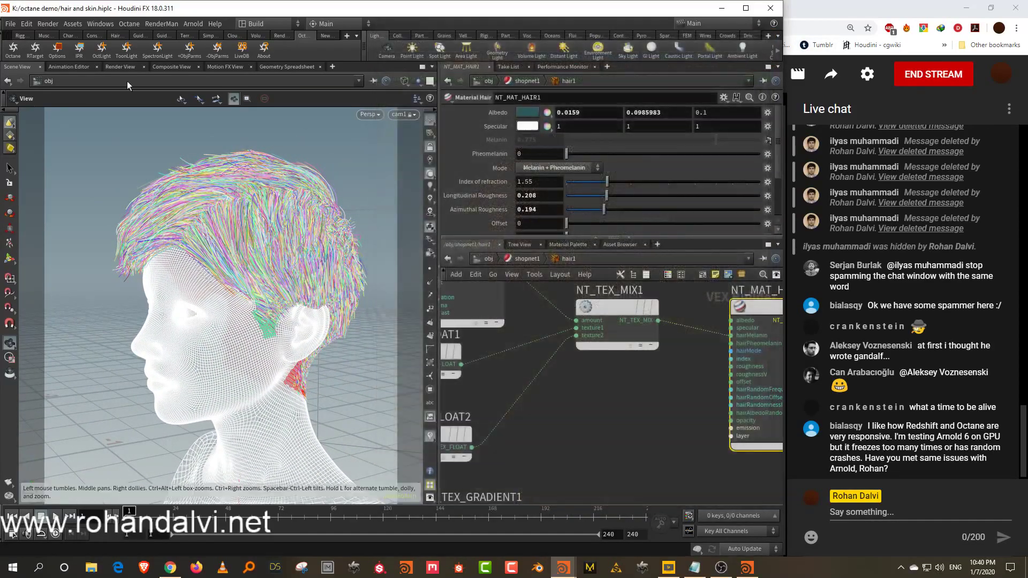
# Step: Try to open the recent scene cloud disp.hip, discarding the changes to the current hair scene
pyautogui.click(10, 23)
pyautogui.moveTo(22, 61)
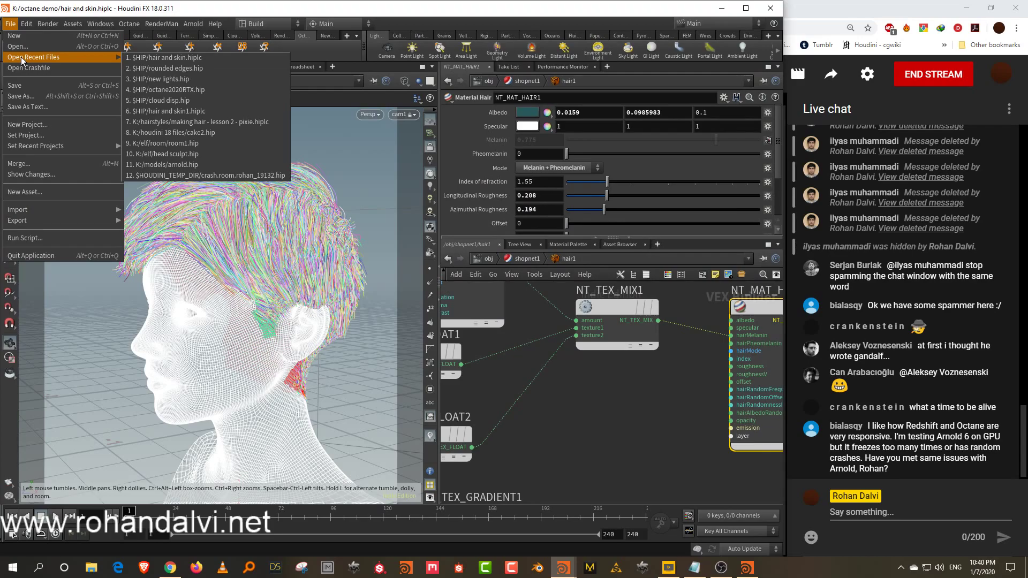
pyautogui.click(198, 101)
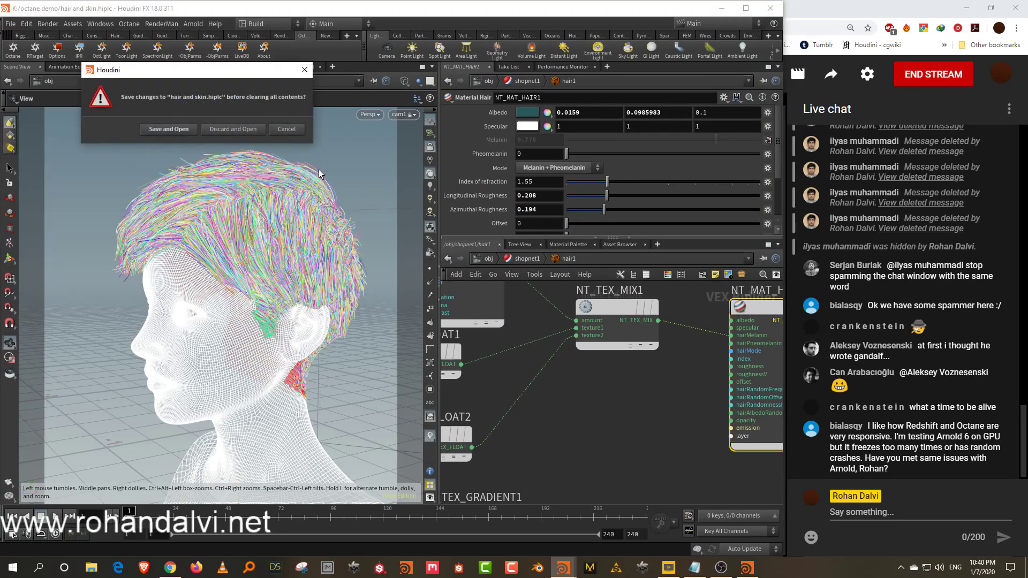
pyautogui.click(224, 132)
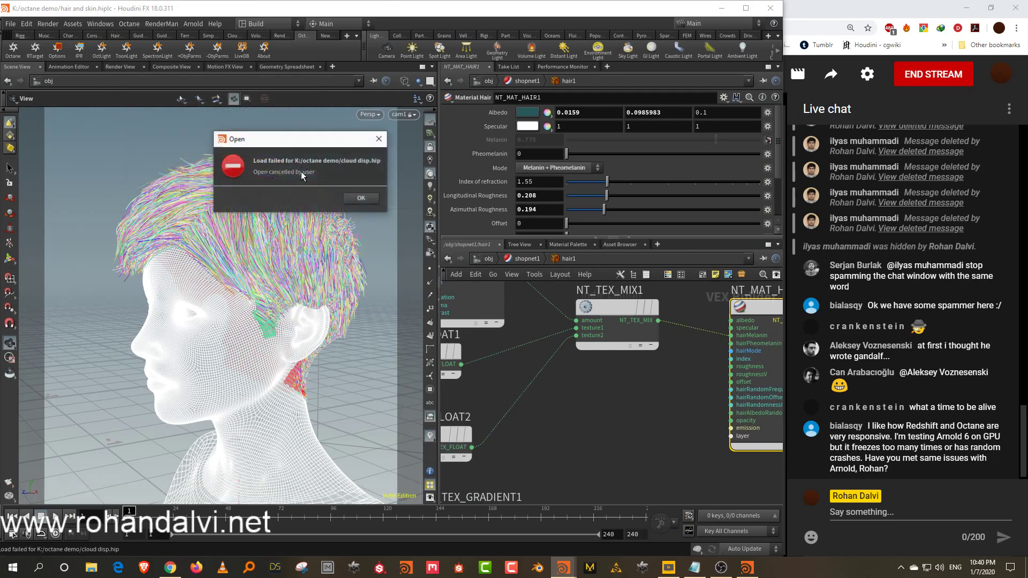
pyautogui.click(295, 173)
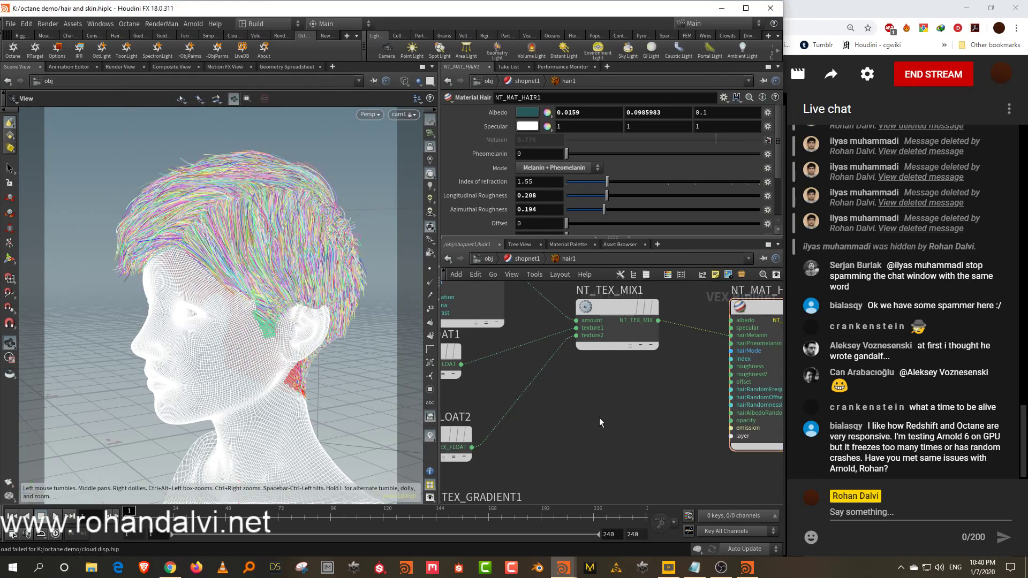
# Step: Quit Houdini and relaunch it with an empty scene, dismissing the download overlay on the streaming page
pyautogui.click(769, 9)
pyautogui.click(779, 68)
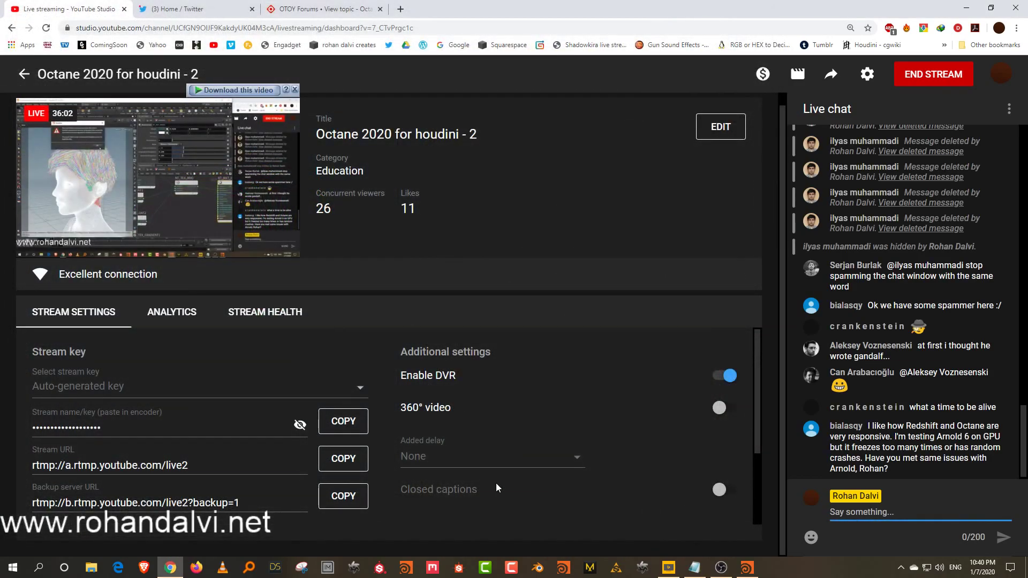
pyautogui.click(563, 568)
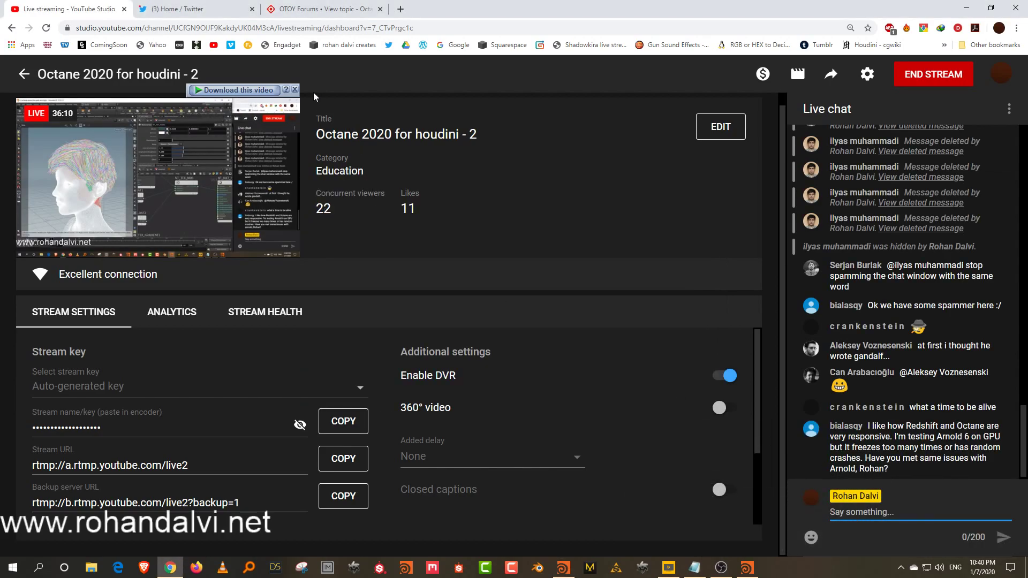
pyautogui.click(295, 90)
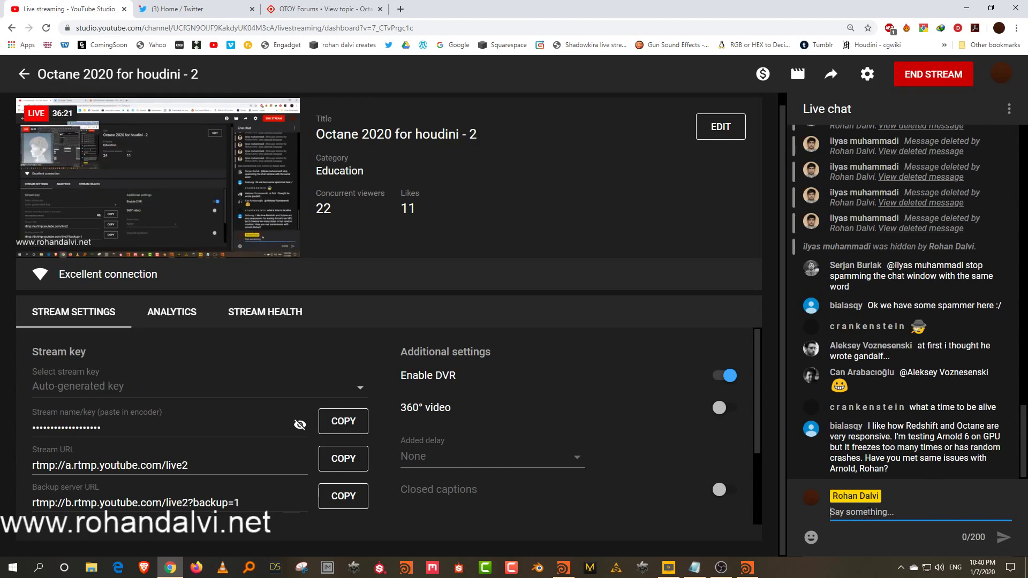
pyautogui.moveTo(557, 573)
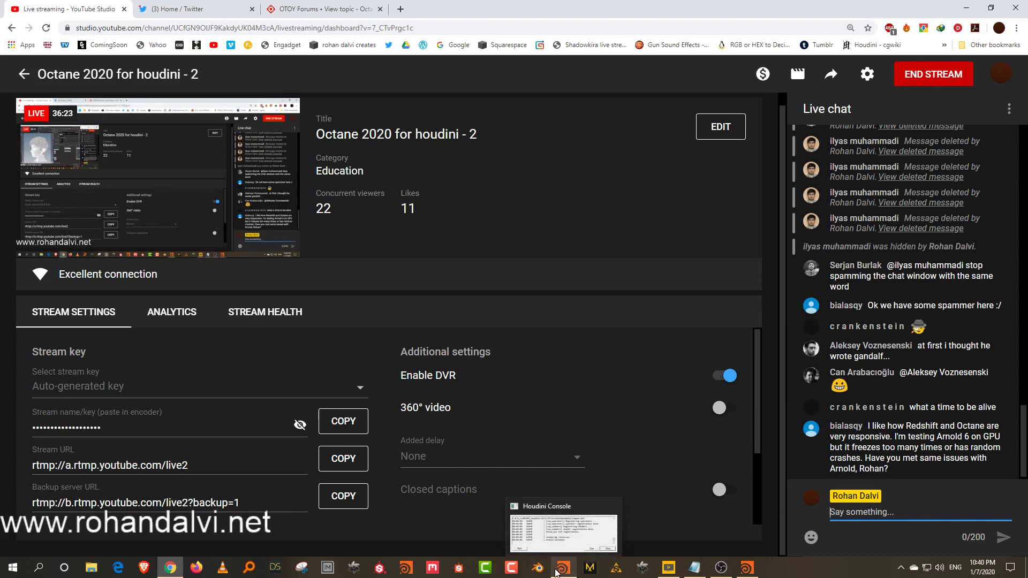
pyautogui.moveTo(599, 512)
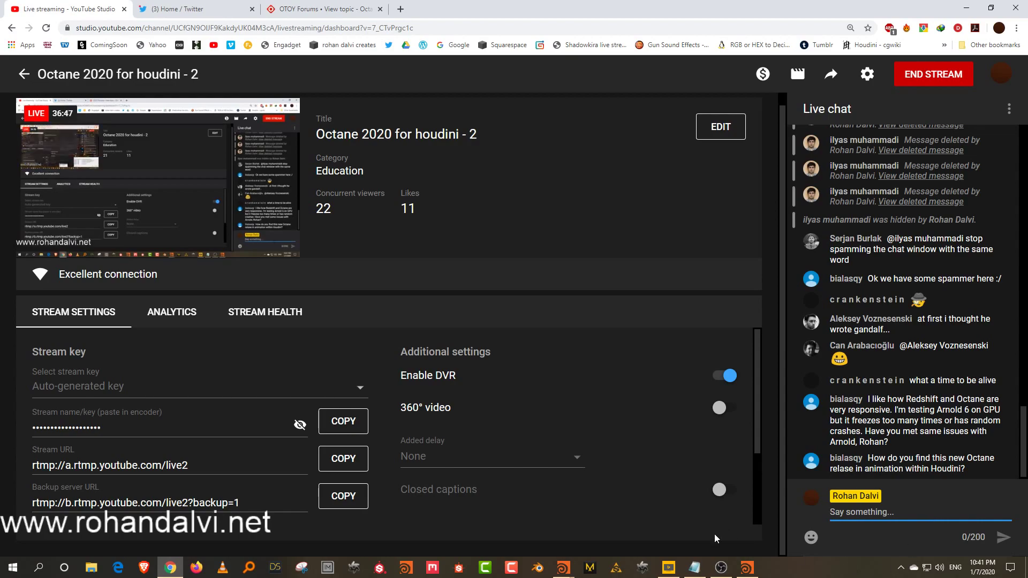
pyautogui.click(564, 569)
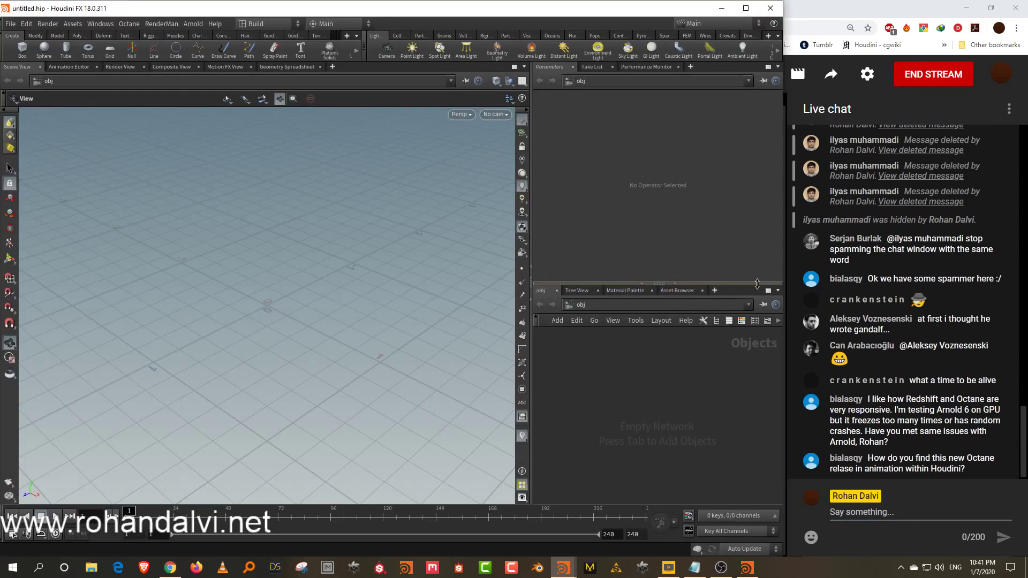
# Step: Open the recent scene cloud disp.hip from the octane demo folder
pyautogui.click(11, 24)
pyautogui.moveTo(32, 57)
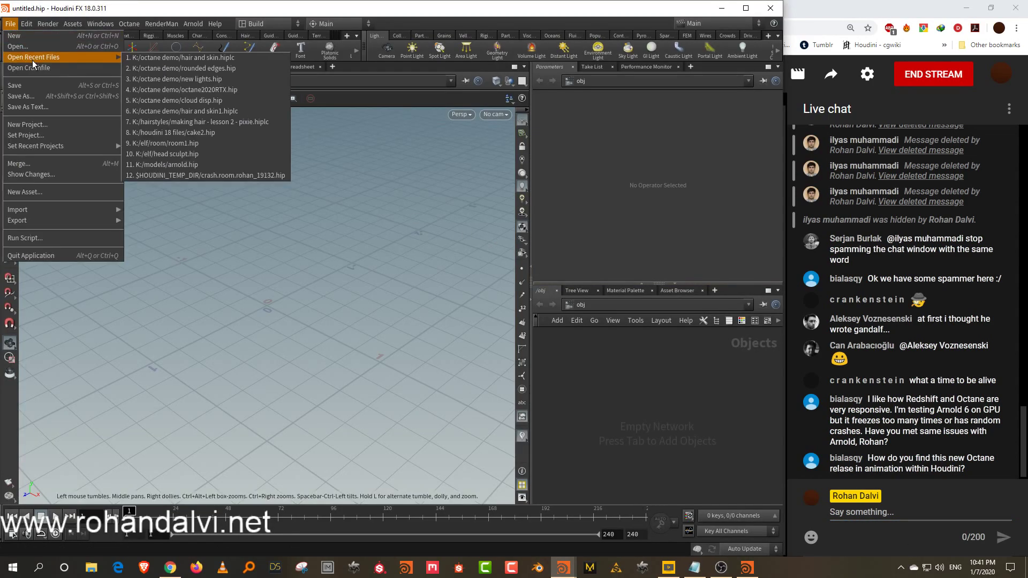
pyautogui.click(211, 102)
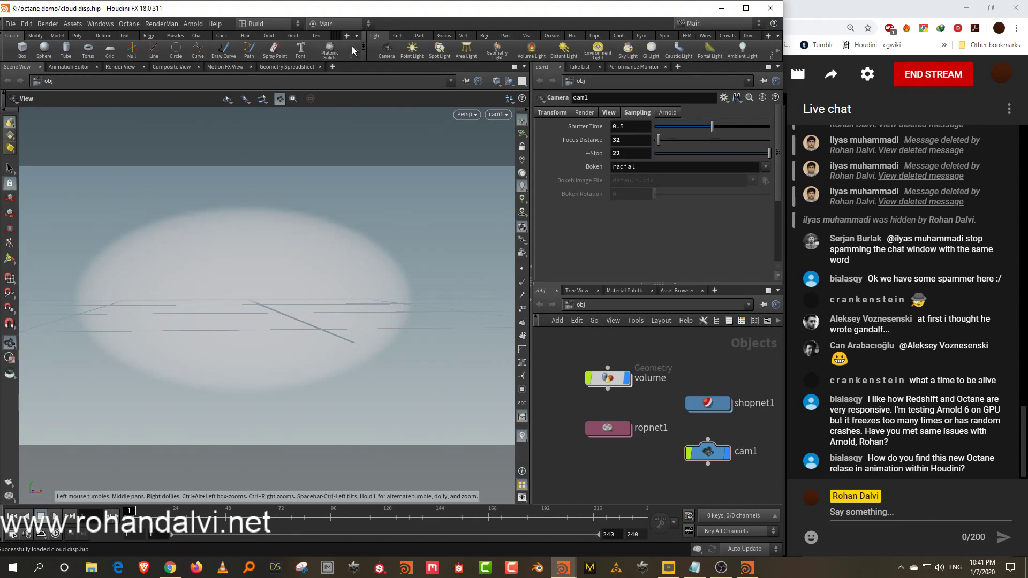
# Step: Bring up the Octane shelf, preview the cloud in the Octane IPR and close the preview
pyautogui.moveTo(366, 40); pyautogui.dragTo(511, 39)
pyautogui.click(444, 36)
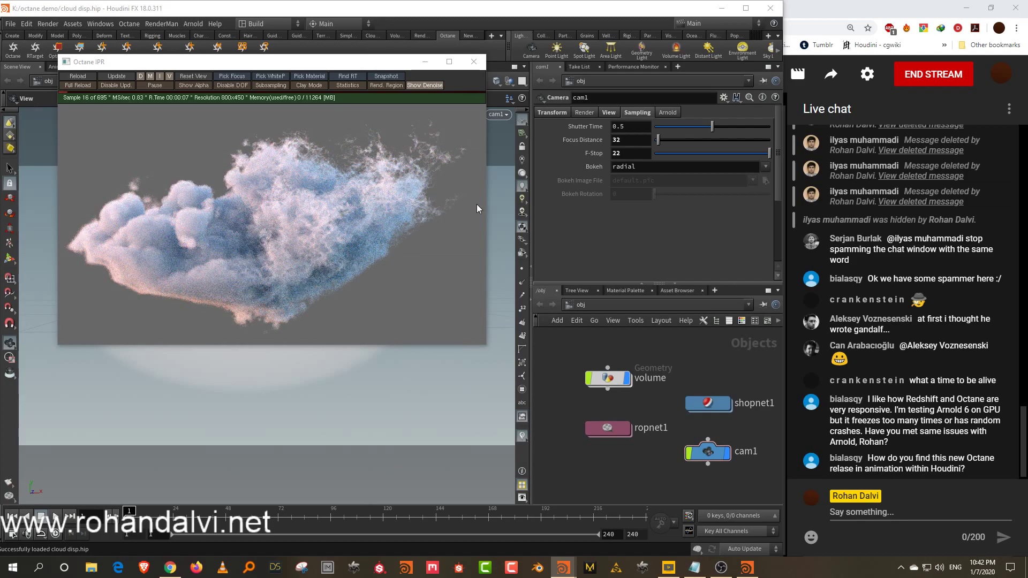
pyautogui.click(474, 61)
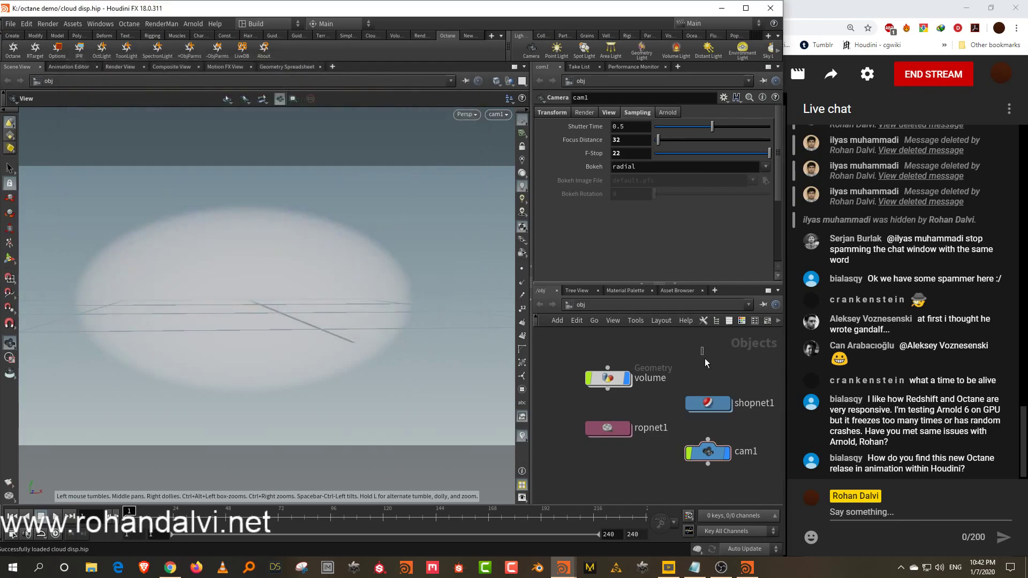
# Step: Leave the camera view and examine the volume's bounding shape in wireframe from several angles
pyautogui.moveTo(303, 283)
pyautogui.mouseDown()
pyautogui.moveTo(302, 310)
pyautogui.moveTo(291, 230)
pyautogui.moveTo(289, 243)
pyautogui.mouseUp()
pyautogui.press('w')
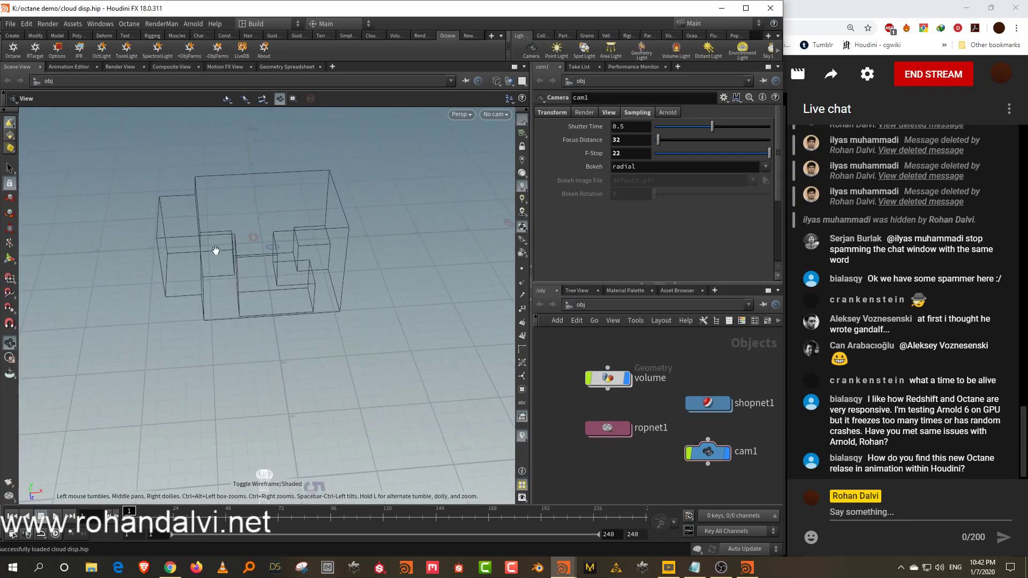
pyautogui.moveTo(216, 250); pyautogui.dragTo(239, 280)
pyautogui.moveTo(239, 280); pyautogui.dragTo(230, 191, button='right')
pyautogui.moveTo(230, 190); pyautogui.dragTo(257, 230, button='middle')
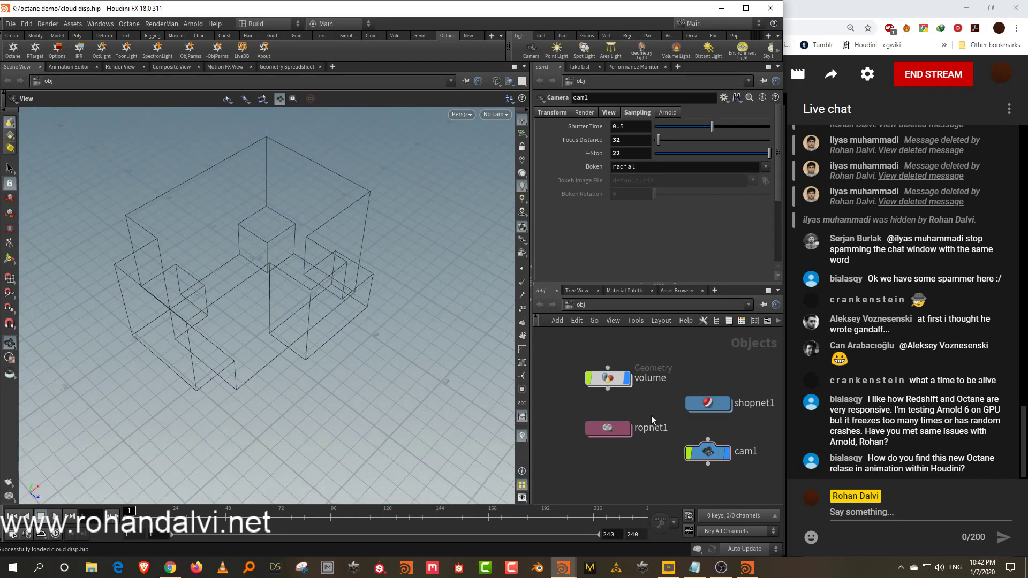
# Step: Go inside the volume object and delete its box1 and transform1 nodes
pyautogui.doubleClick(609, 380)
pyautogui.click(639, 363)
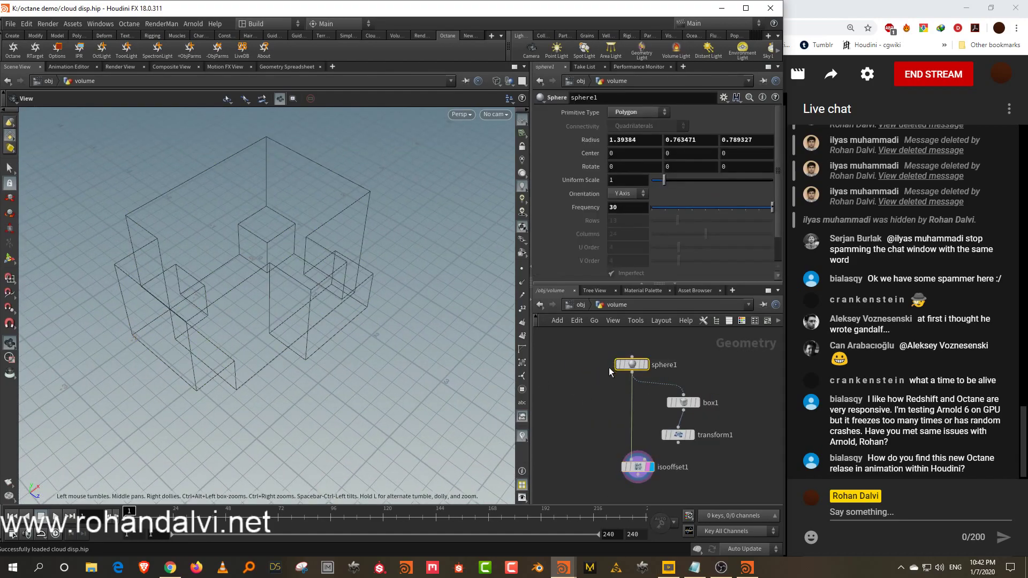
pyautogui.moveTo(753, 389); pyautogui.dragTo(680, 455)
pyautogui.press('Delete')
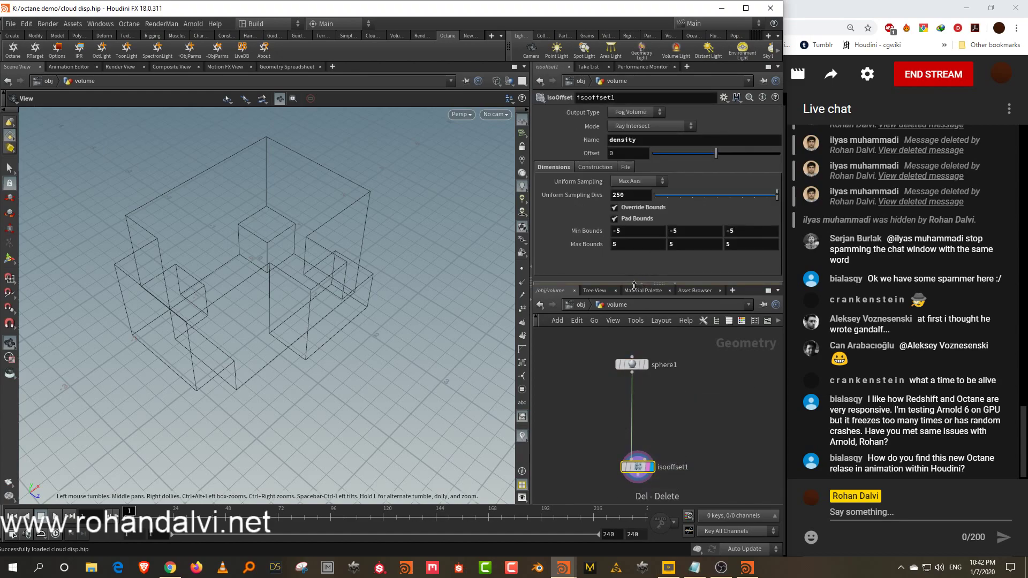
# Step: Enlarge the parameter area and examine the isooffset1 fog volume in shaded display from several angles
pyautogui.moveTo(638, 283); pyautogui.dragTo(637, 334)
pyautogui.moveTo(251, 252); pyautogui.dragTo(275, 246)
pyautogui.moveTo(275, 245); pyautogui.dragTo(266, 236, button='right')
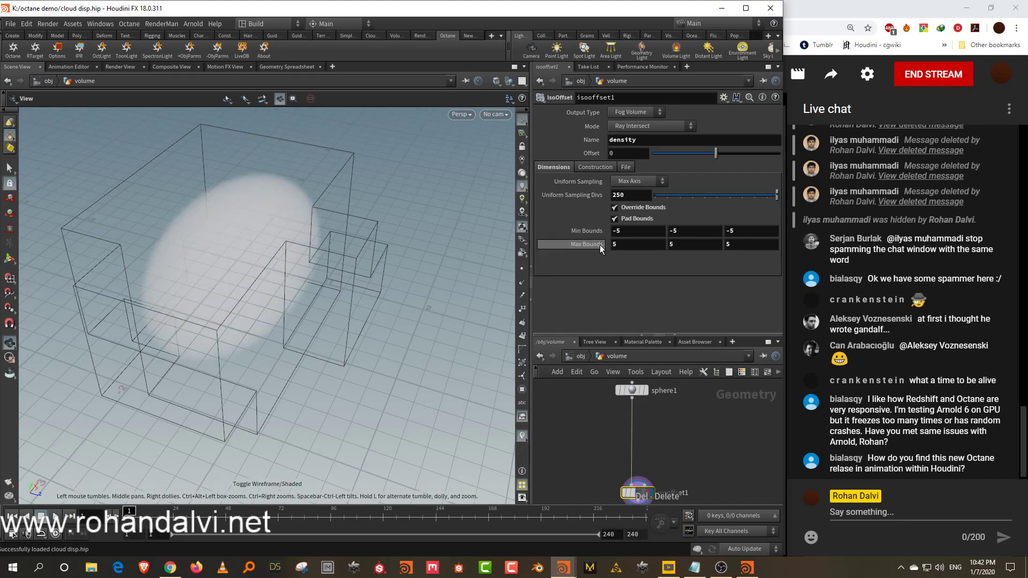
pyautogui.moveTo(262, 291); pyautogui.dragTo(298, 253)
pyautogui.moveTo(242, 289); pyautogui.dragTo(303, 289)
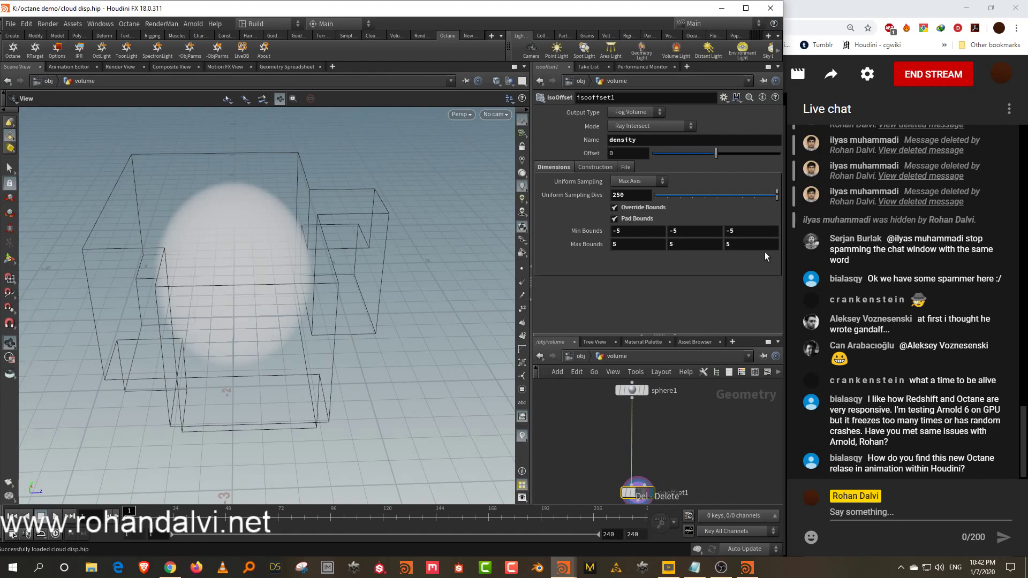
# Step: Review the sphere1 source, disable Override Bounds on the isooffset1 node and display that node's information
pyautogui.click(632, 391)
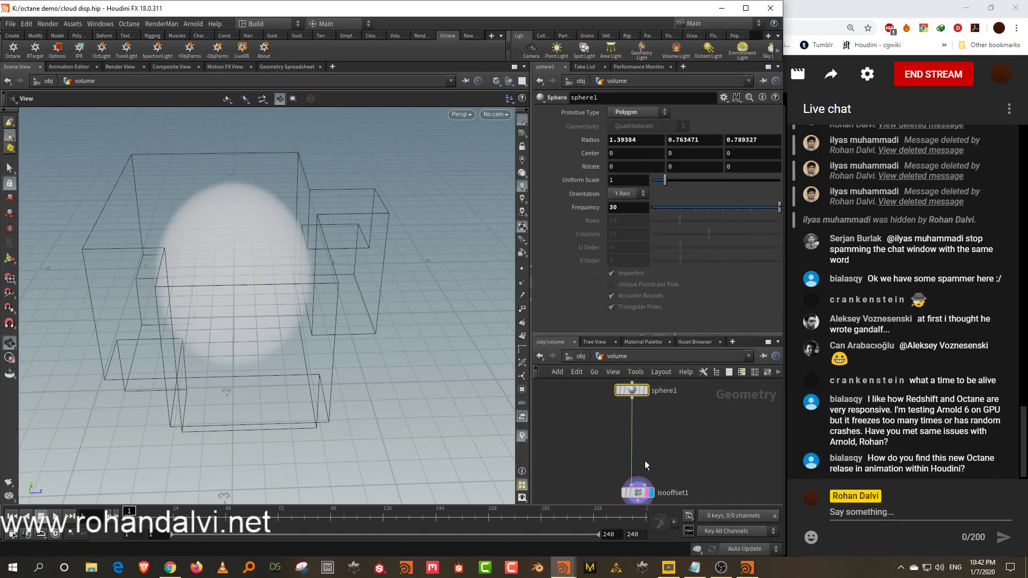
pyautogui.click(638, 492)
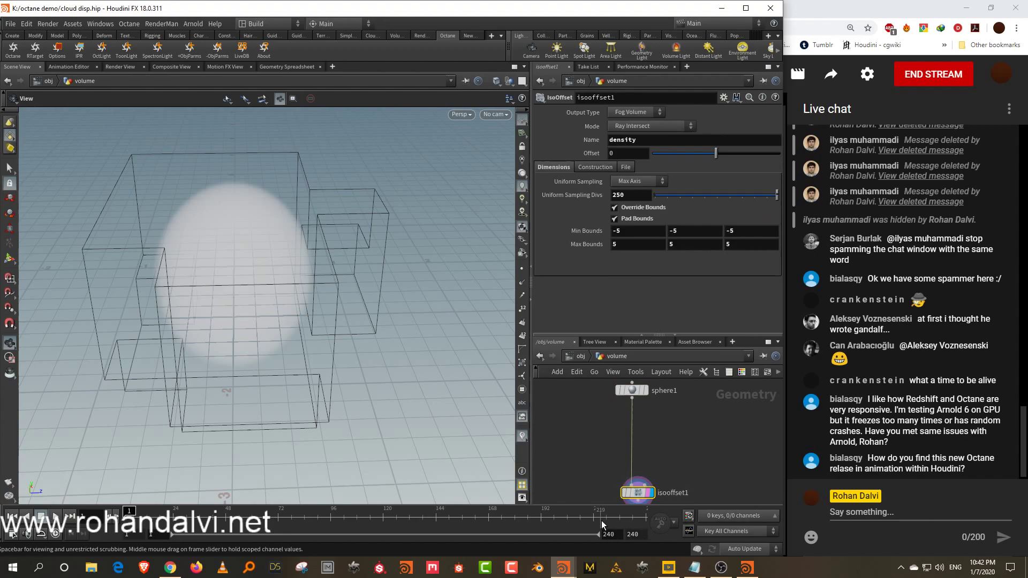
pyautogui.middleClick(611, 491)
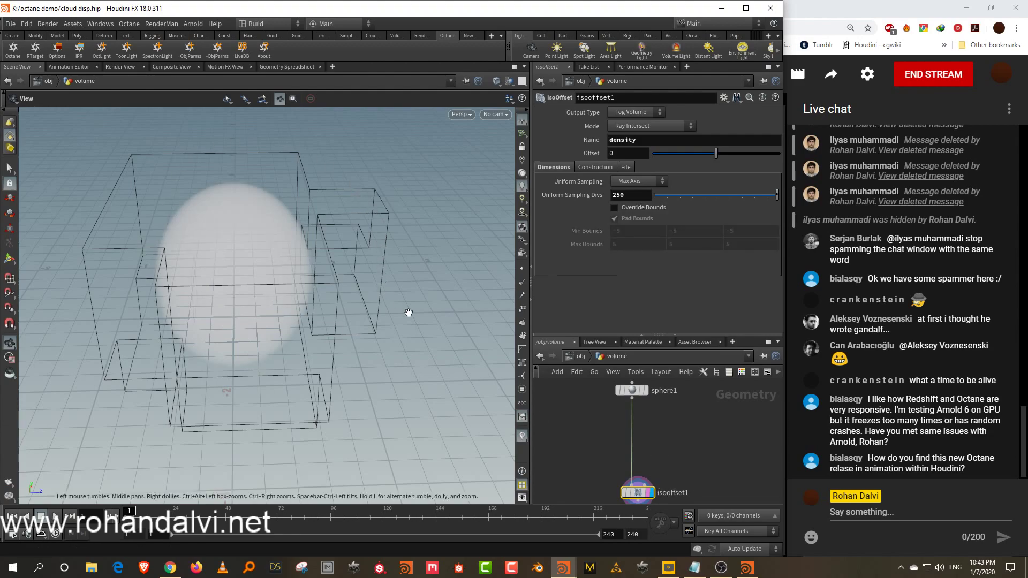
pyautogui.click(624, 494)
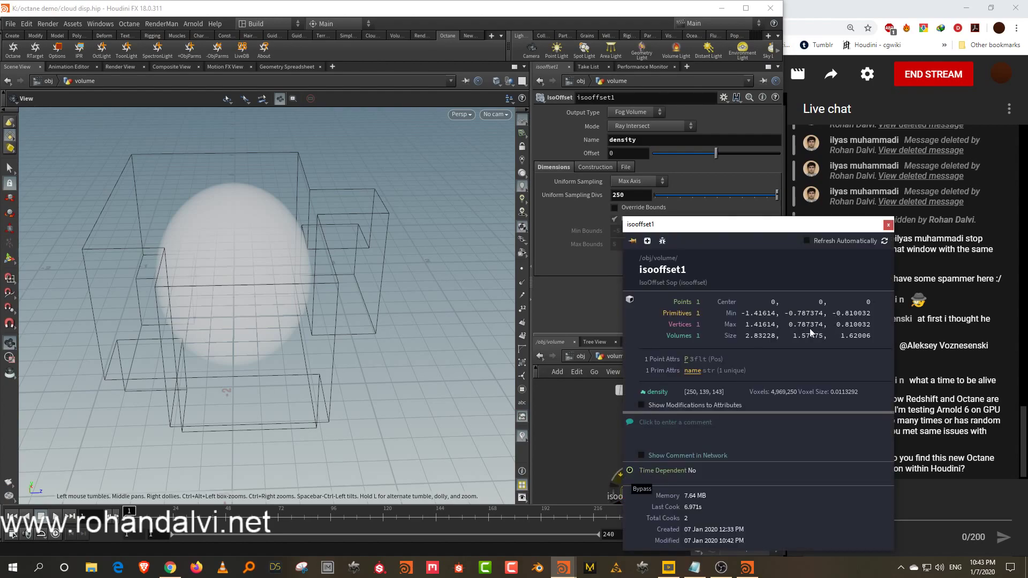
# Step: Enable Override Bounds on the isooffset1 node, return to the object level and go into shopnet1
pyautogui.click(548, 428)
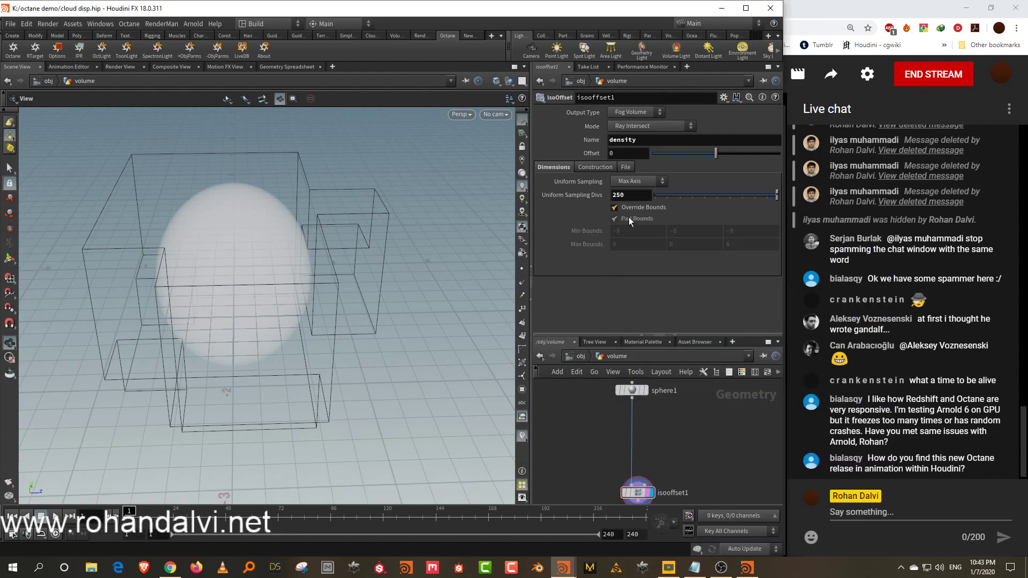
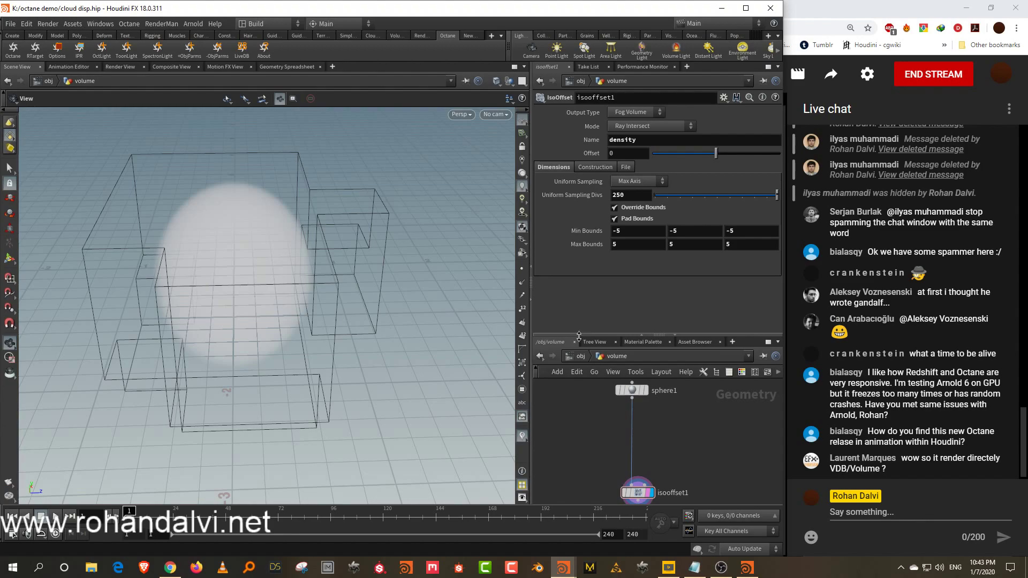
pyautogui.click(581, 356)
pyautogui.moveTo(610, 334); pyautogui.dragTo(610, 265)
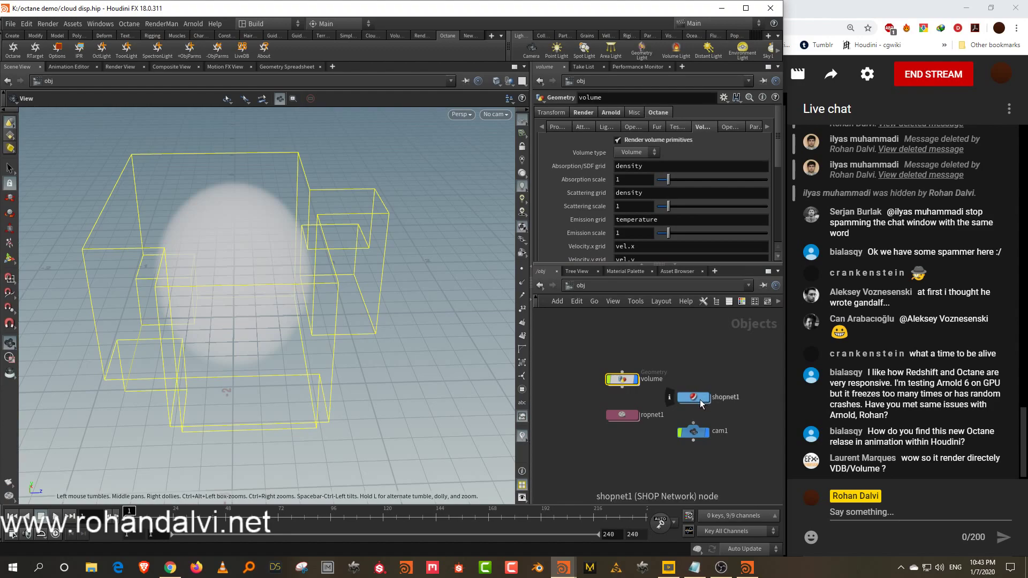
pyautogui.doubleClick(697, 399)
pyautogui.moveTo(629, 385); pyautogui.dragTo(629, 356)
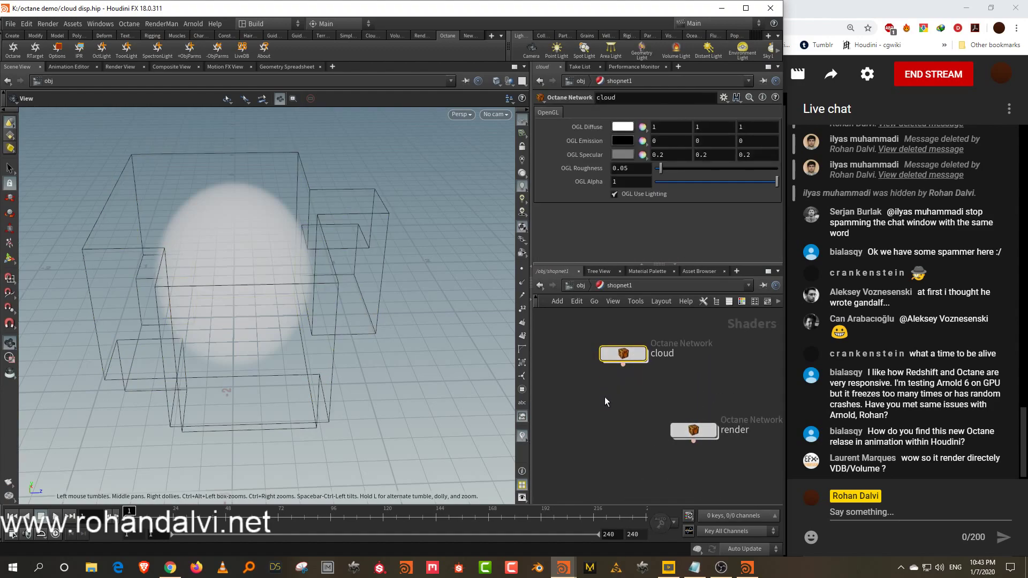
# Step: Copy the medium volume and volume ramp nodes from the cloud material network and return to shopnet1
pyautogui.doubleClick(637, 361)
pyautogui.scroll(5, 693, 422)
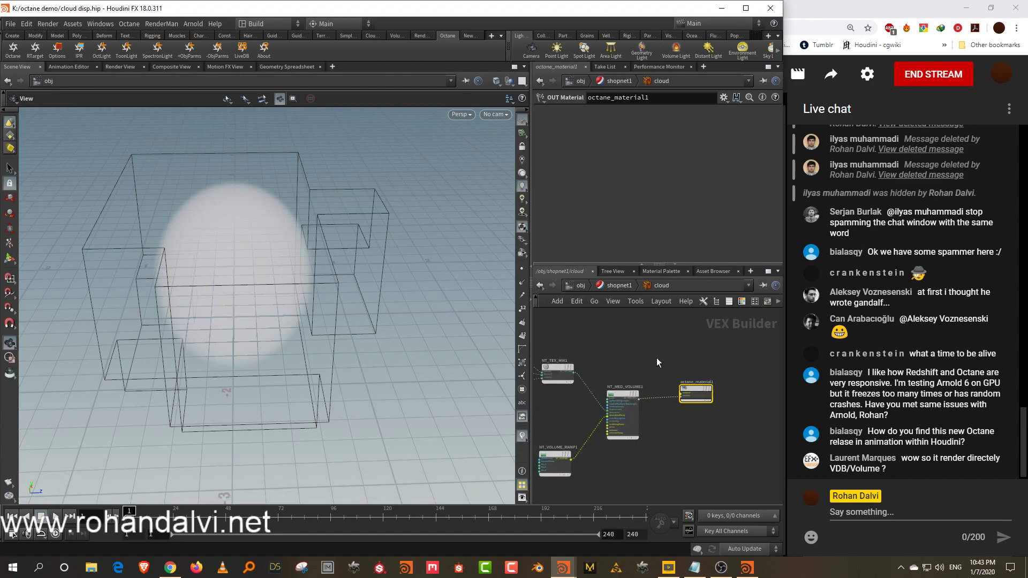
pyautogui.click(621, 410)
pyautogui.moveTo(552, 426); pyautogui.dragTo(621, 452)
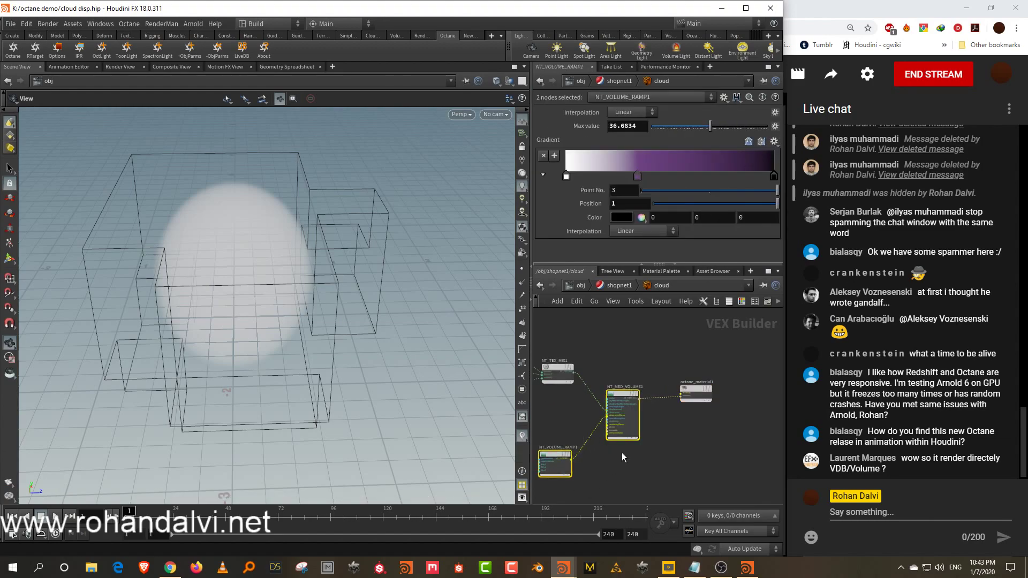
pyautogui.hotkey('ctrl', 'c')
pyautogui.click(615, 285)
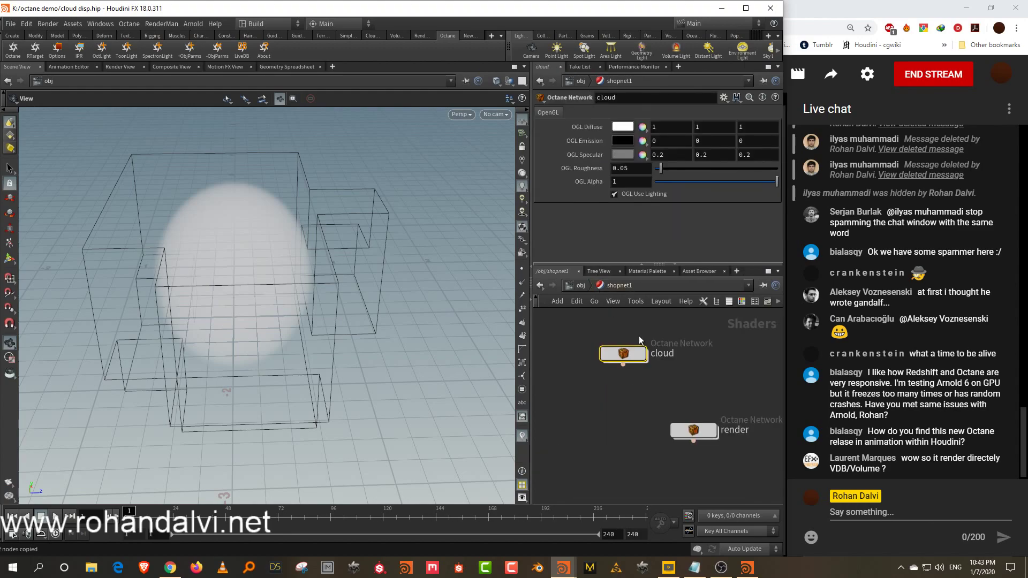
# Step: Add an Octane Network to shopnet1 in a free spot and rename it cloud2
pyautogui.press('Tab')
pyautogui.write('o')
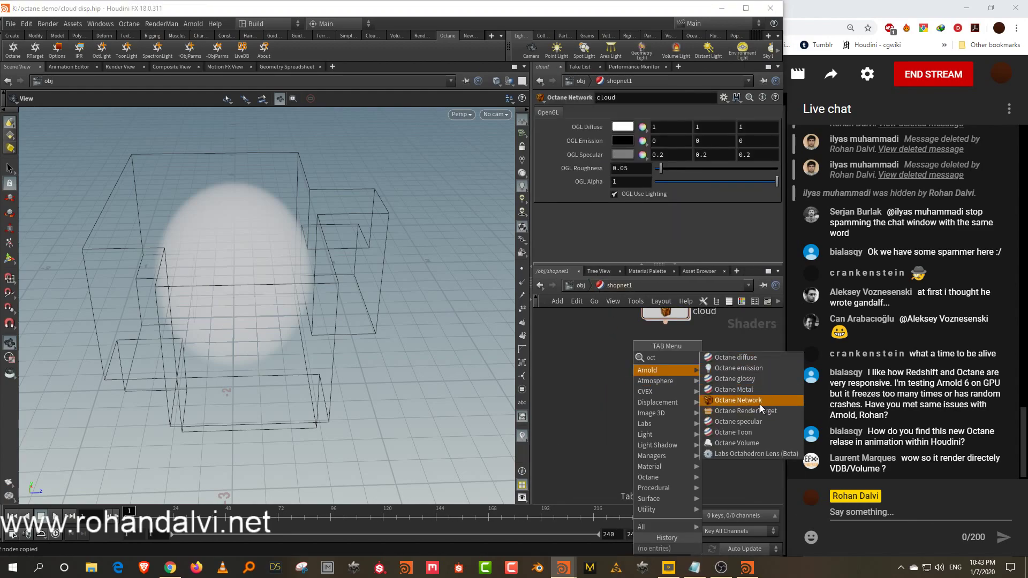
pyautogui.click(745, 421)
pyautogui.click(650, 392)
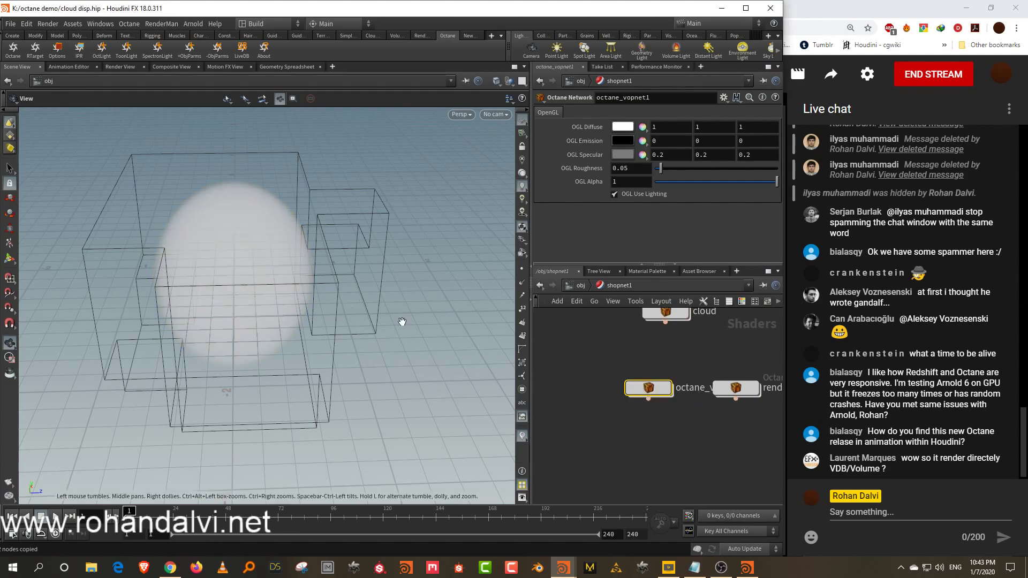
pyautogui.moveTo(653, 387); pyautogui.dragTo(615, 437)
pyautogui.doubleClick(680, 436)
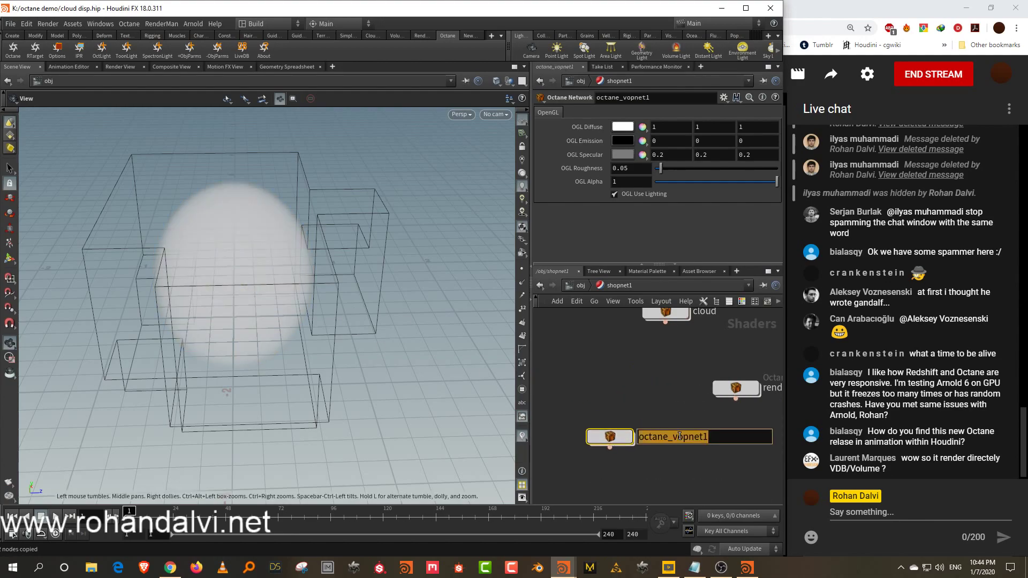
pyautogui.write('cloud2')
pyautogui.press('Return')
# Step: Go inside cloud2 and add a Medium Volume node and a Volume Ramp node beside octane_material1
pyautogui.doubleClick(615, 438)
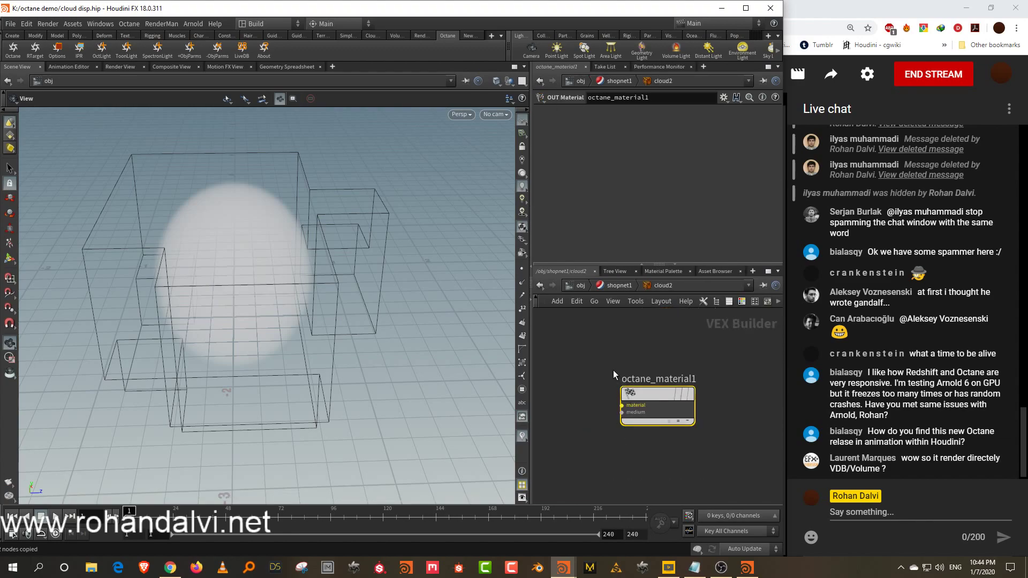
pyautogui.moveTo(658, 399); pyautogui.dragTo(703, 396)
pyautogui.press('Tab')
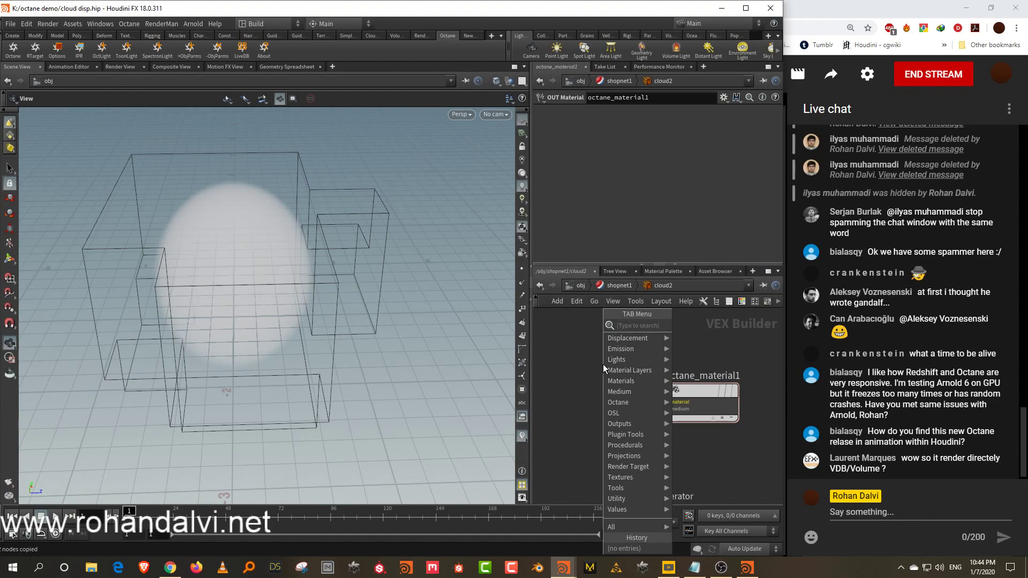
pyautogui.write('volum')
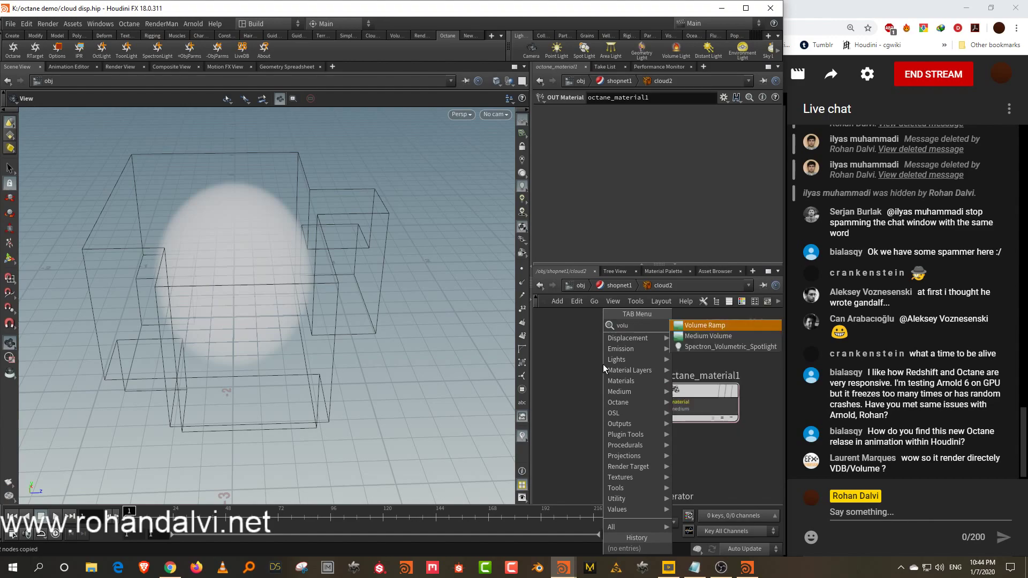
pyautogui.click(734, 336)
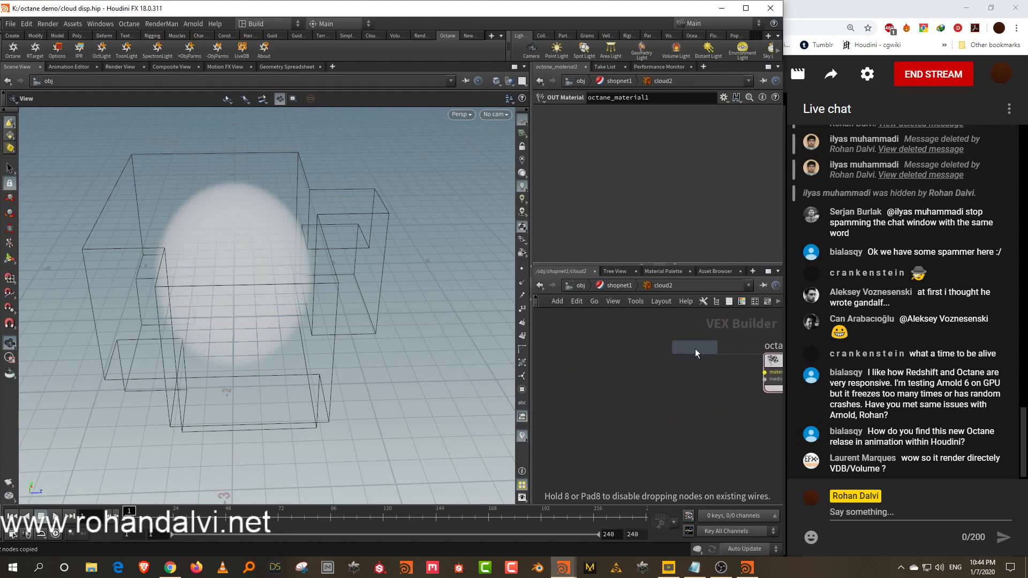
pyautogui.click(696, 370)
pyautogui.press('Tab')
pyautogui.write('vol')
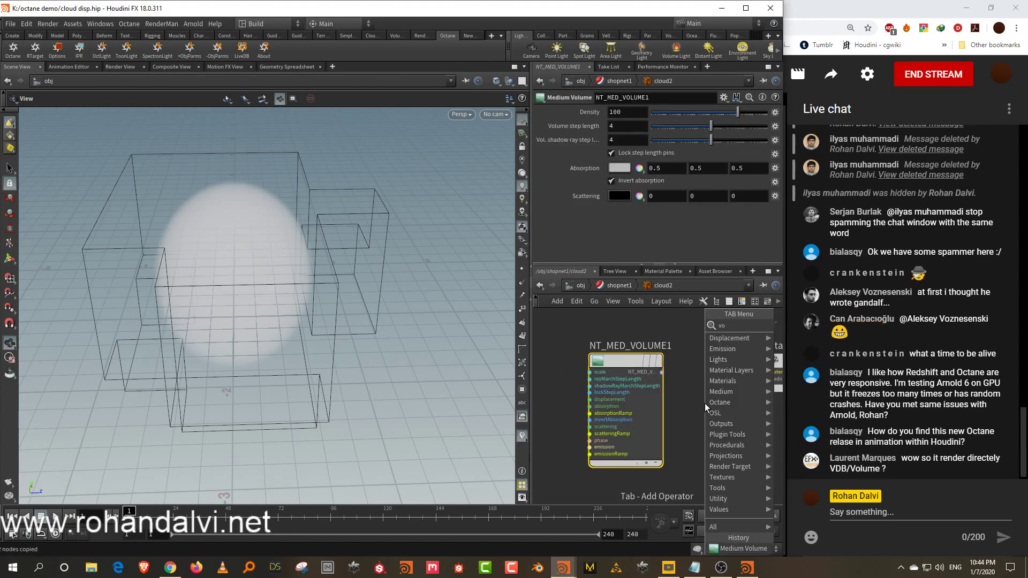
pyautogui.click(805, 326)
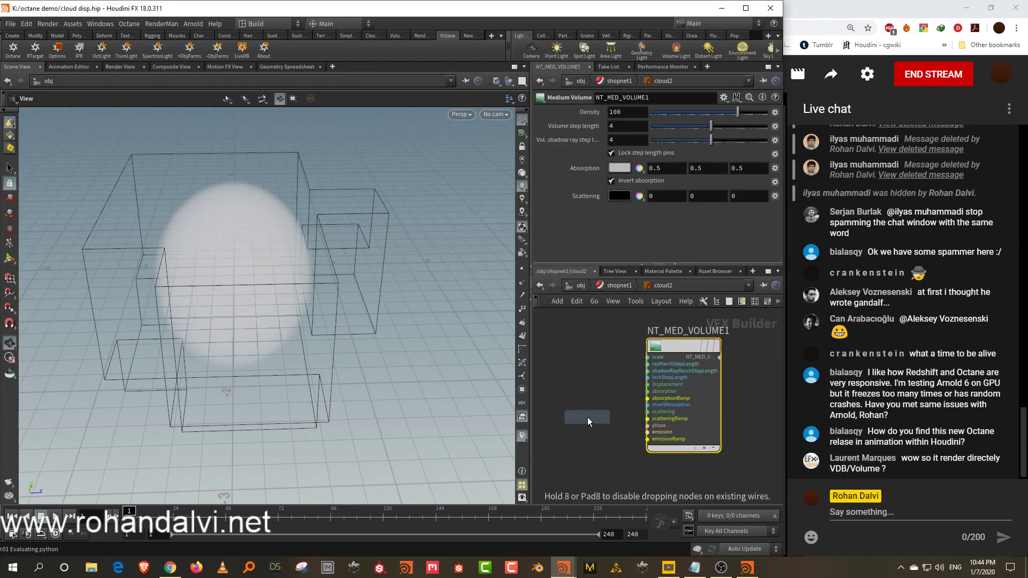
pyautogui.click(573, 420)
# Step: Connect the output of NT_MED_VOLUME1 to the medium input of octane_material1
pyautogui.moveTo(727, 362); pyautogui.dragTo(638, 387, button='middle')
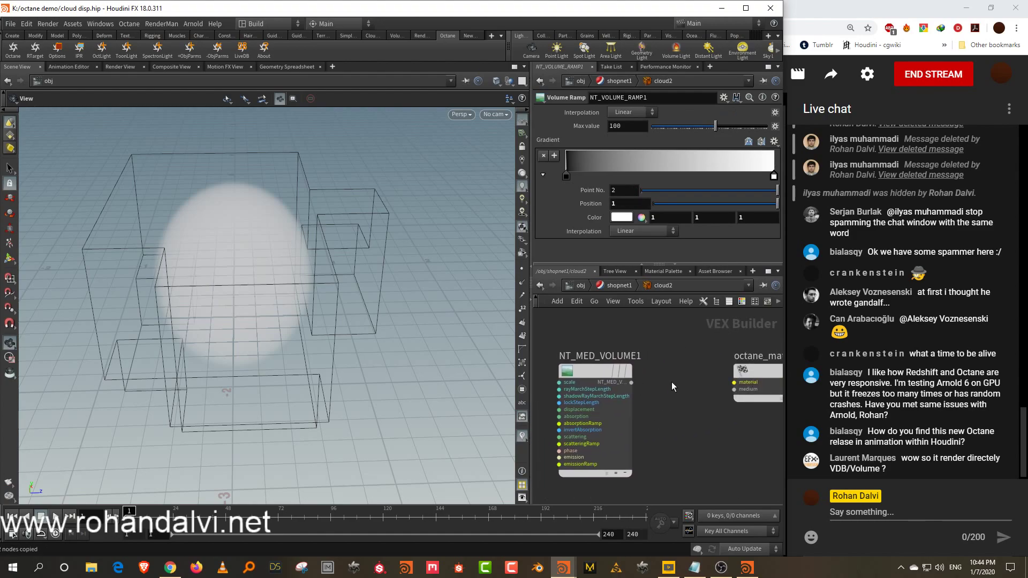
pyautogui.click(631, 382)
pyautogui.click(734, 390)
# Step: Return to shopnet1, view the scene through cam1 and start the Octane IPR render
pyautogui.click(619, 285)
pyautogui.click(493, 114)
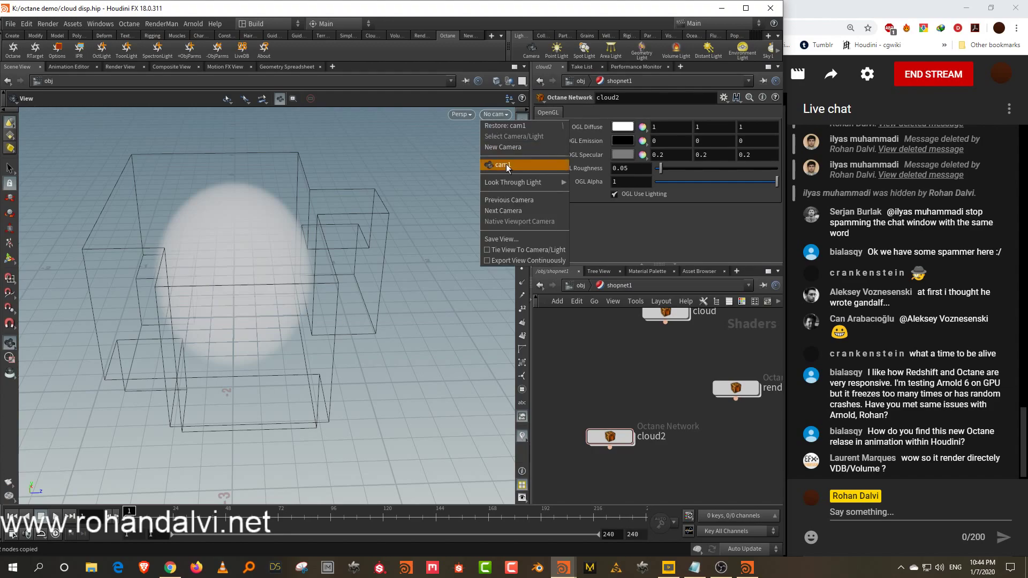
pyautogui.click(504, 165)
pyautogui.click(86, 55)
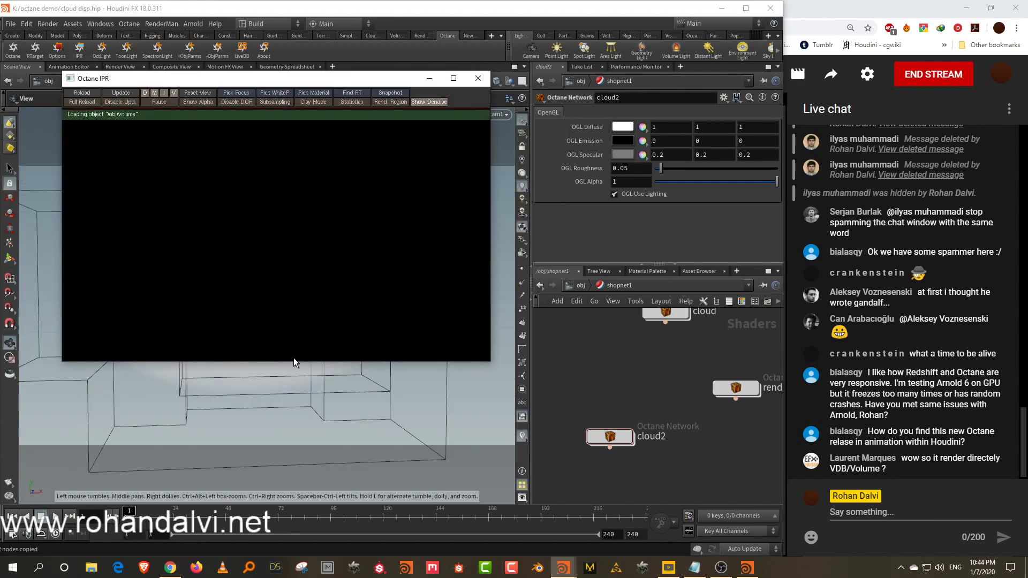
# Step: In cloud2's medium volume, set Scattering to 0.924 grey-white, the volume shadow ray step length to about 0.22 and Density to about 3.59
pyautogui.doubleClick(609, 437)
pyautogui.click(625, 451)
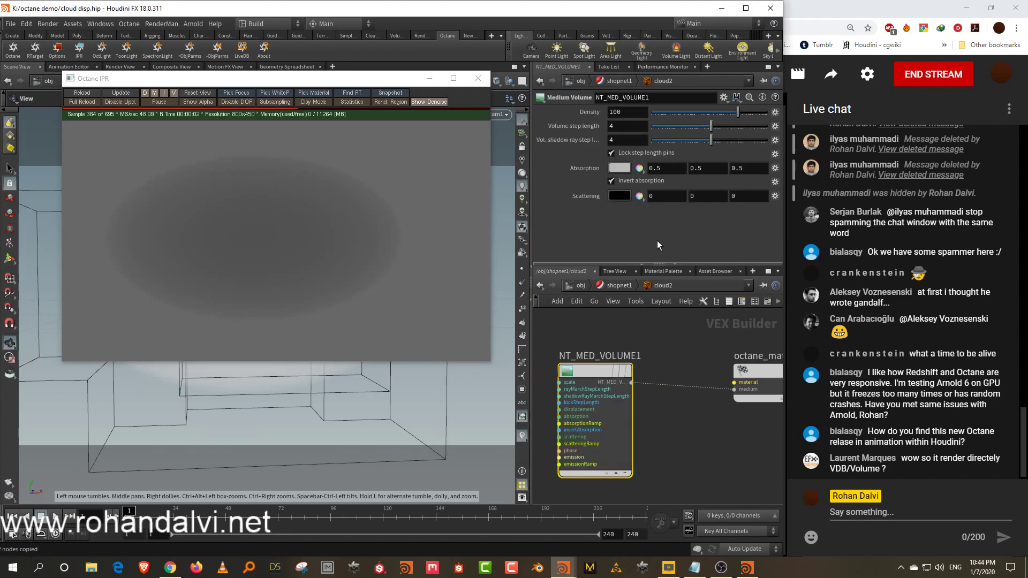
pyautogui.click(602, 196)
pyautogui.moveTo(727, 265); pyautogui.dragTo(754, 264)
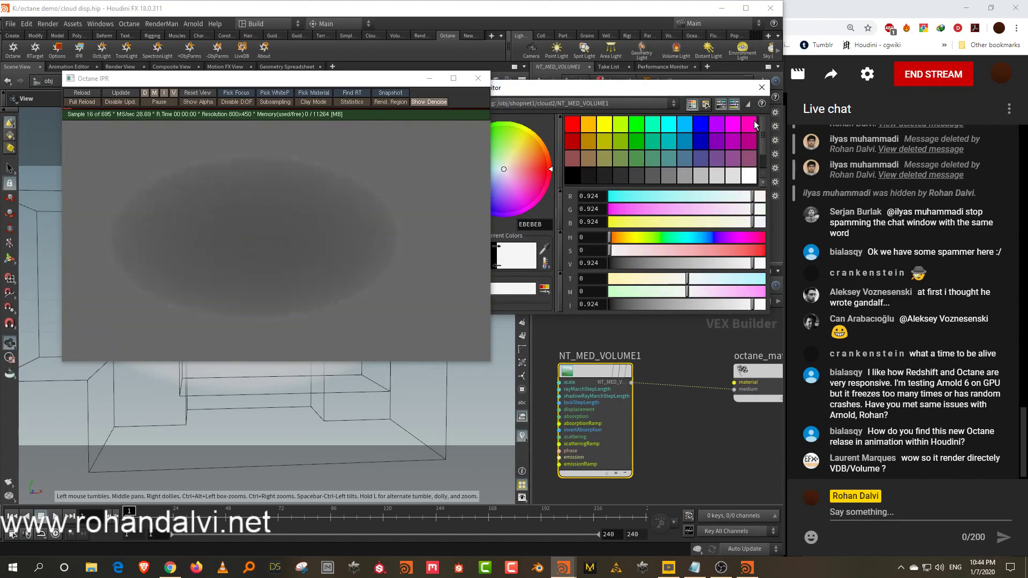
pyautogui.click(762, 87)
pyautogui.moveTo(703, 138); pyautogui.dragTo(683, 144)
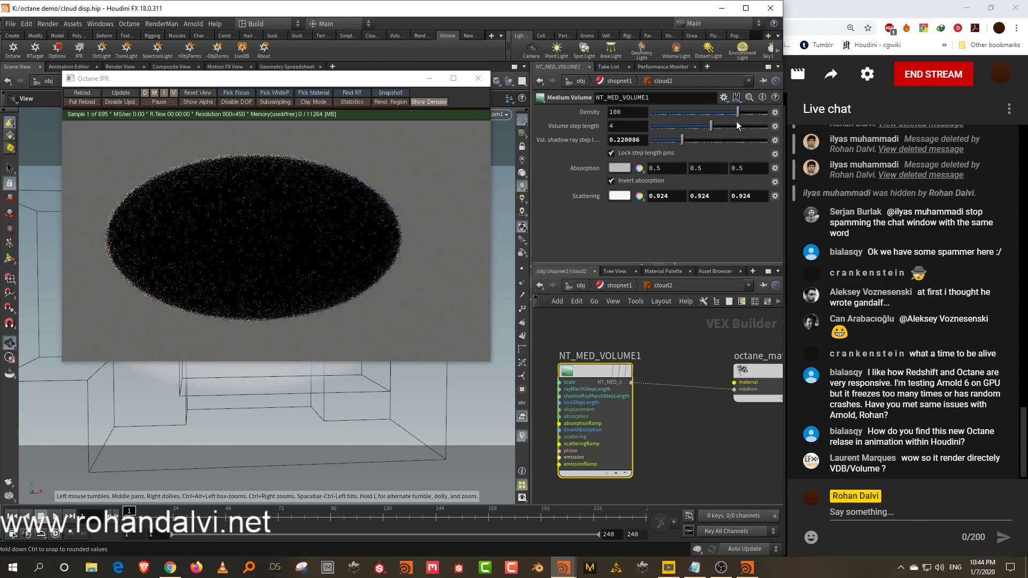
pyautogui.moveTo(737, 112); pyautogui.dragTo(717, 115)
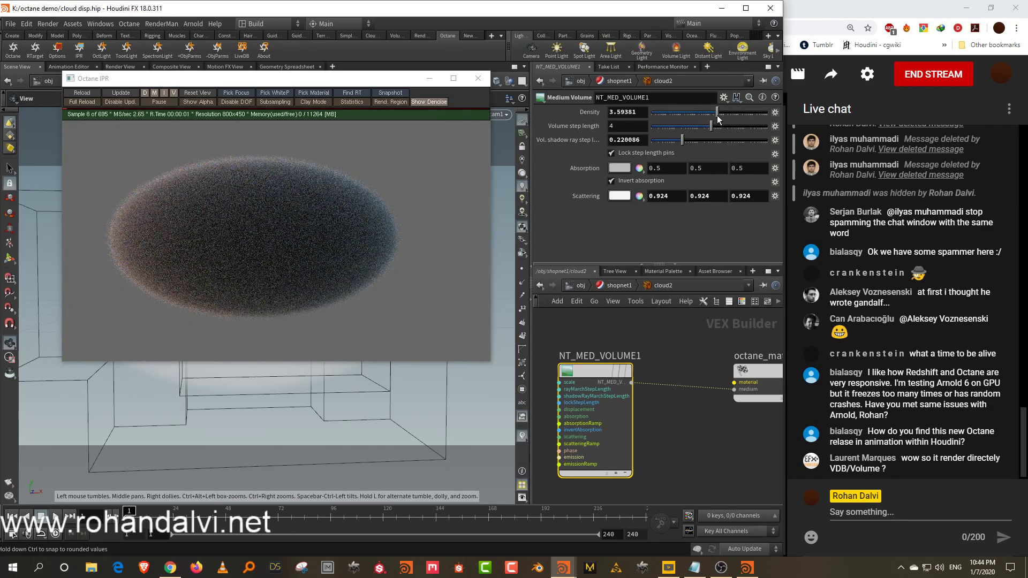
# Step: Widen the network area and connect NT_VOLUME_RAMP1 to the absorptionRamp input of NT_MED_VOLUME1
pyautogui.moveTo(531, 240); pyautogui.dragTo(446, 241)
pyautogui.moveTo(369, 81); pyautogui.dragTo(308, 102)
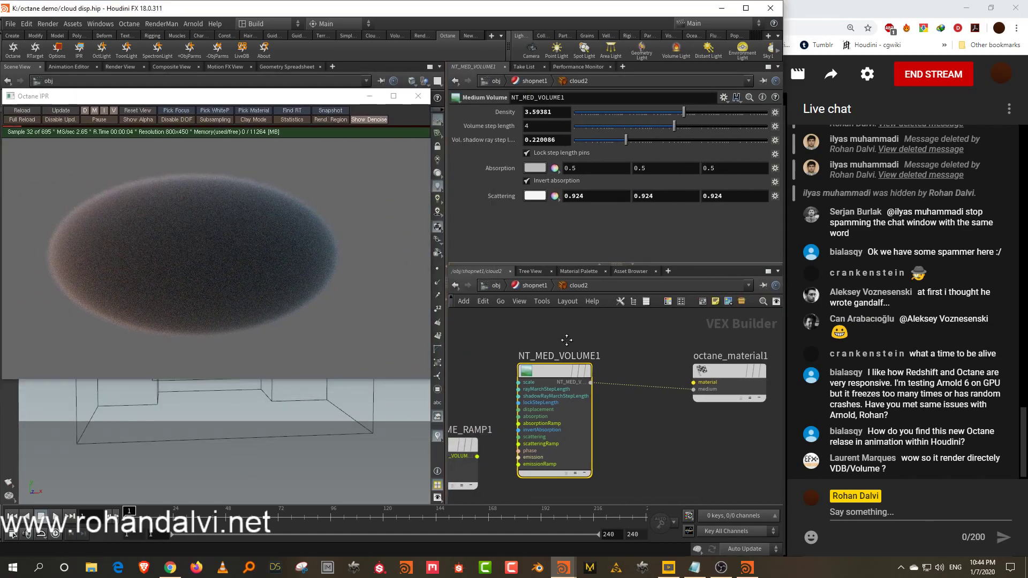
pyautogui.moveTo(478, 380); pyautogui.dragTo(651, 384, button='middle')
pyautogui.moveTo(600, 444); pyautogui.dragTo(533, 423)
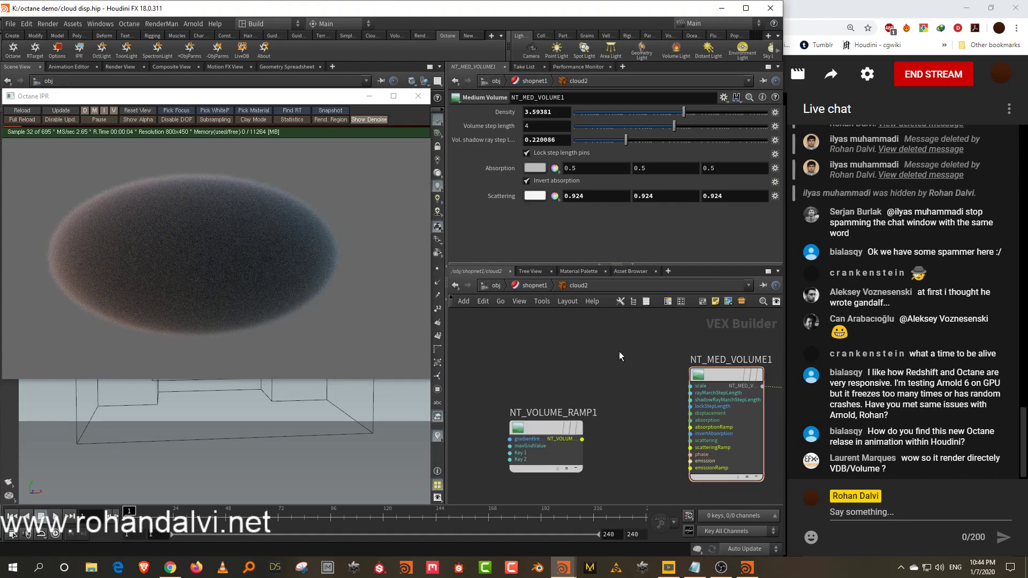
pyautogui.moveTo(623, 389); pyautogui.dragTo(532, 502)
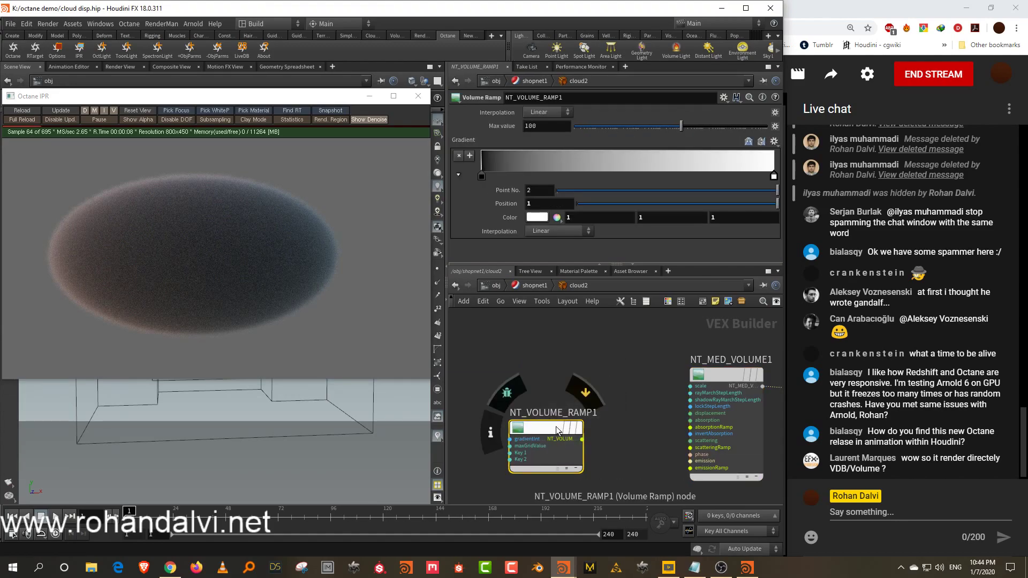
pyautogui.click(582, 439)
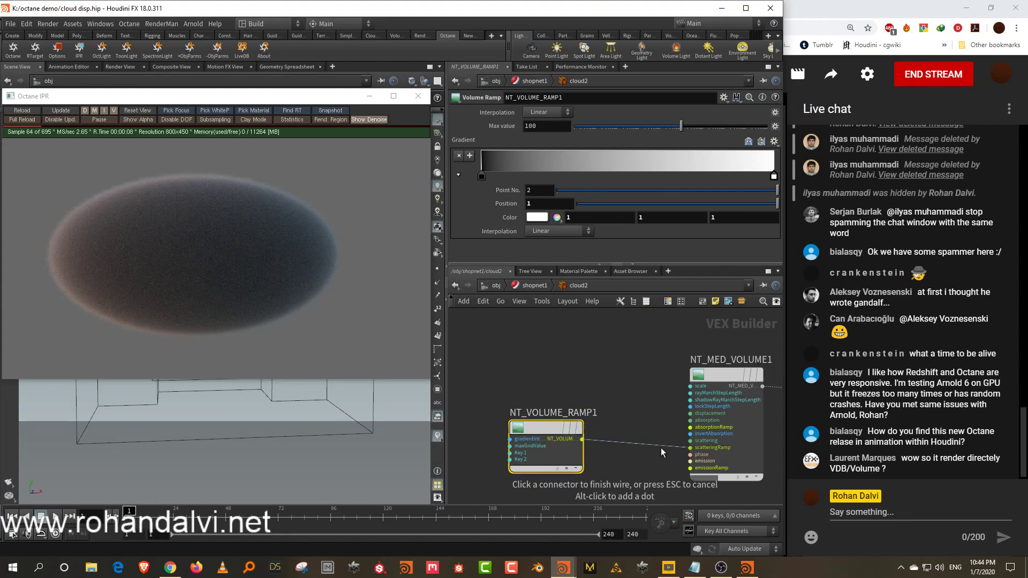
pyautogui.click(690, 427)
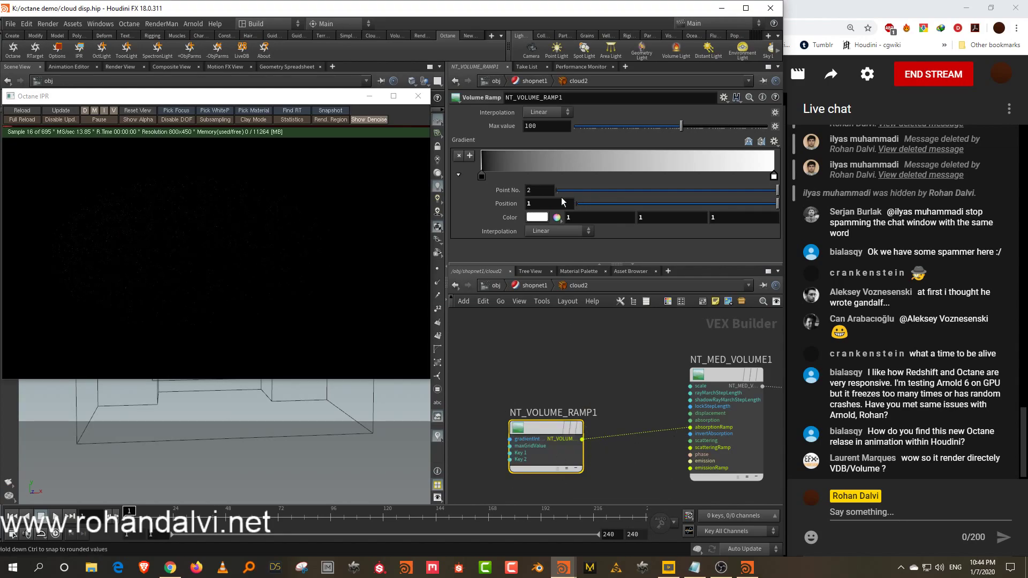
# Step: Recolour the volume ramp's end keys so the gradient runs from white at the start to black at the end
pyautogui.click(533, 215)
pyautogui.moveTo(662, 259); pyautogui.dragTo(792, 266)
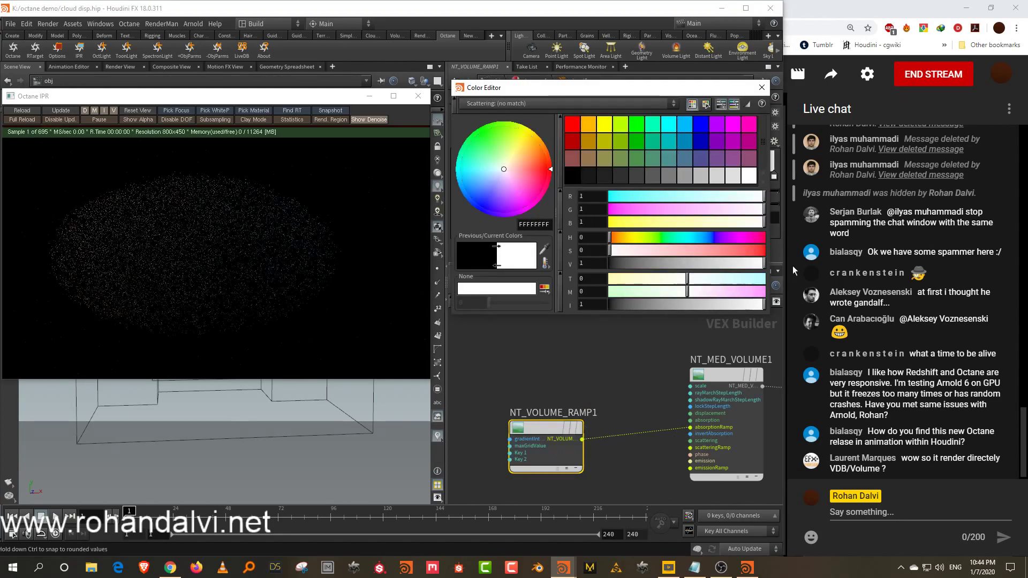
pyautogui.doubleClick(774, 176)
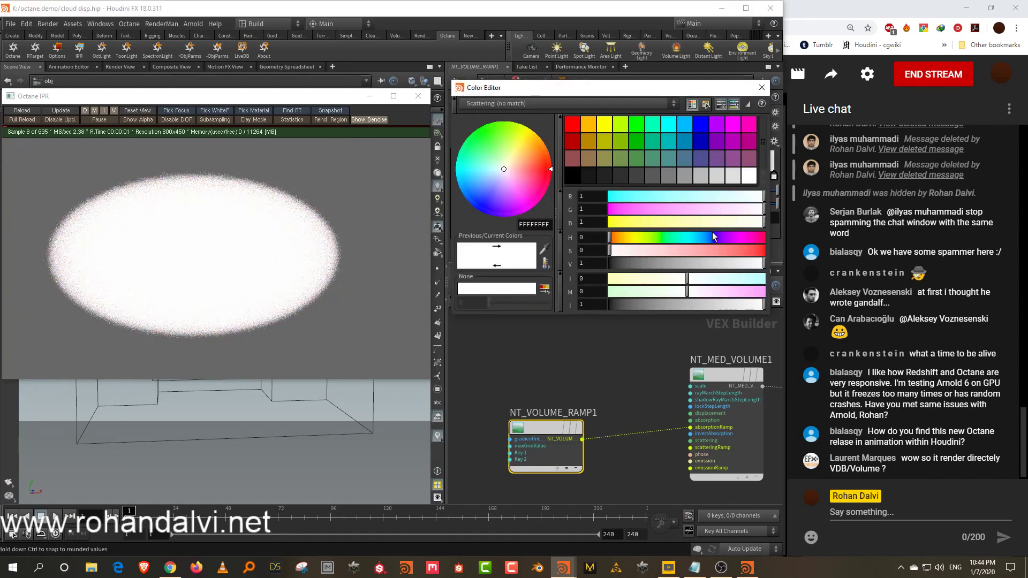
pyautogui.moveTo(679, 263); pyautogui.dragTo(583, 263)
pyautogui.click(761, 87)
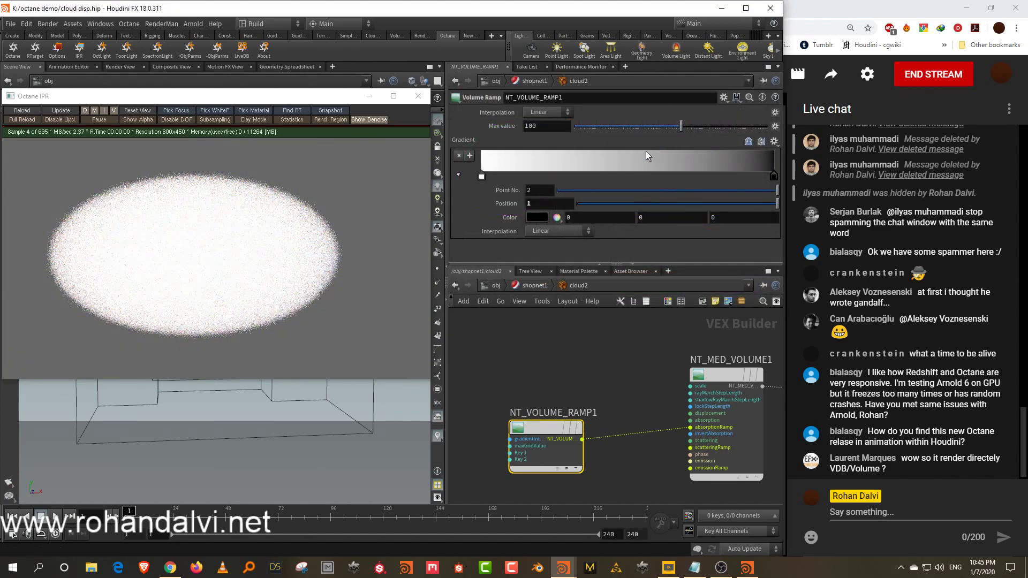
# Step: Add a blue key at about 0.47 on the volume ramp's gradient and set its Max value to about 1.12
pyautogui.click(619, 161)
pyautogui.doubleClick(620, 177)
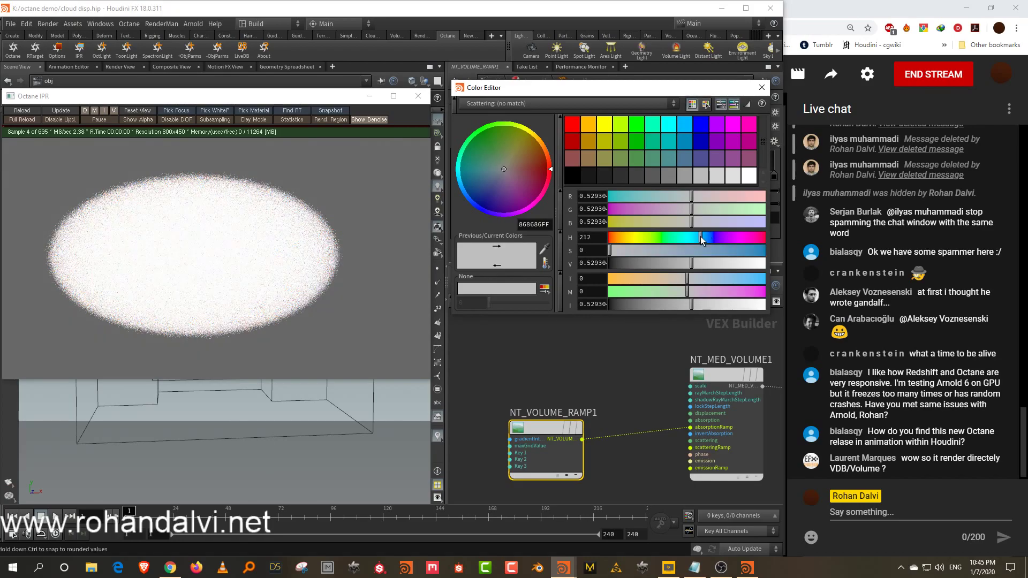
pyautogui.click(723, 251)
pyautogui.click(761, 87)
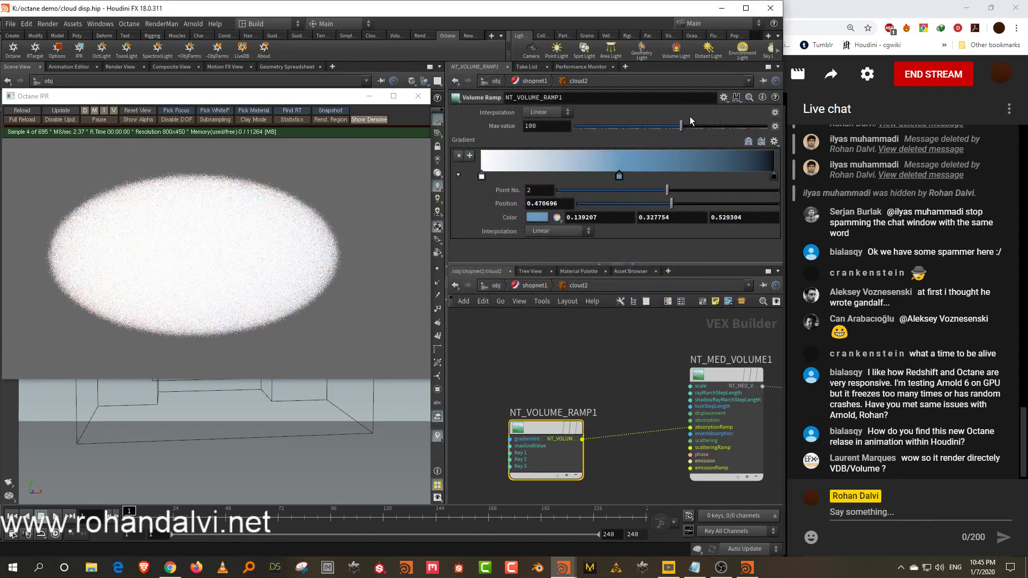
pyautogui.moveTo(682, 127); pyautogui.dragTo(640, 137)
# Step: Reconnect NT_VOLUME_RAMP1 to the absorptionRamp input of NT_MED_VOLUME1 and set the ramp's Max value to about 3.76
pyautogui.click(726, 374)
pyautogui.click(551, 428)
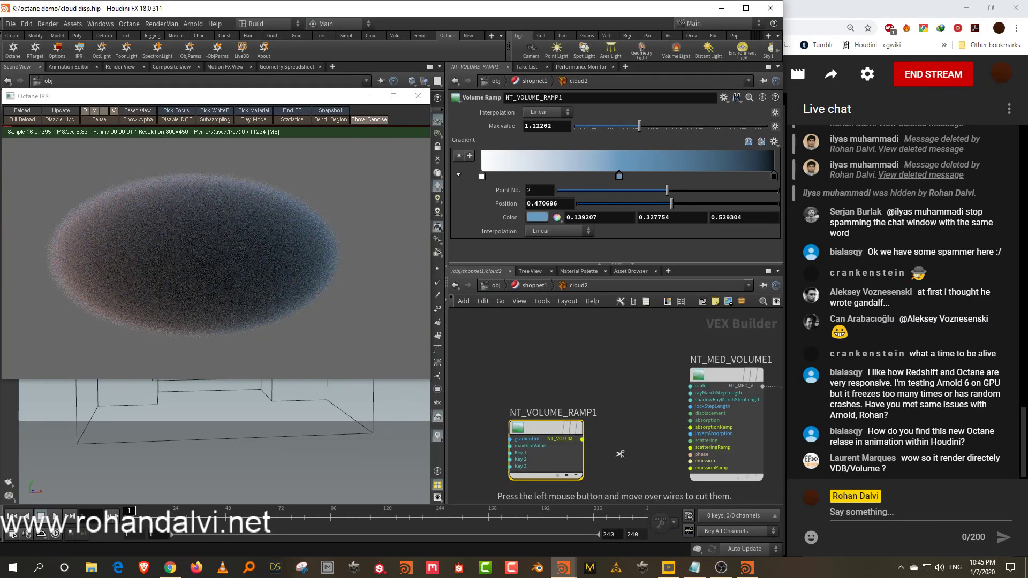
pyautogui.click(583, 439)
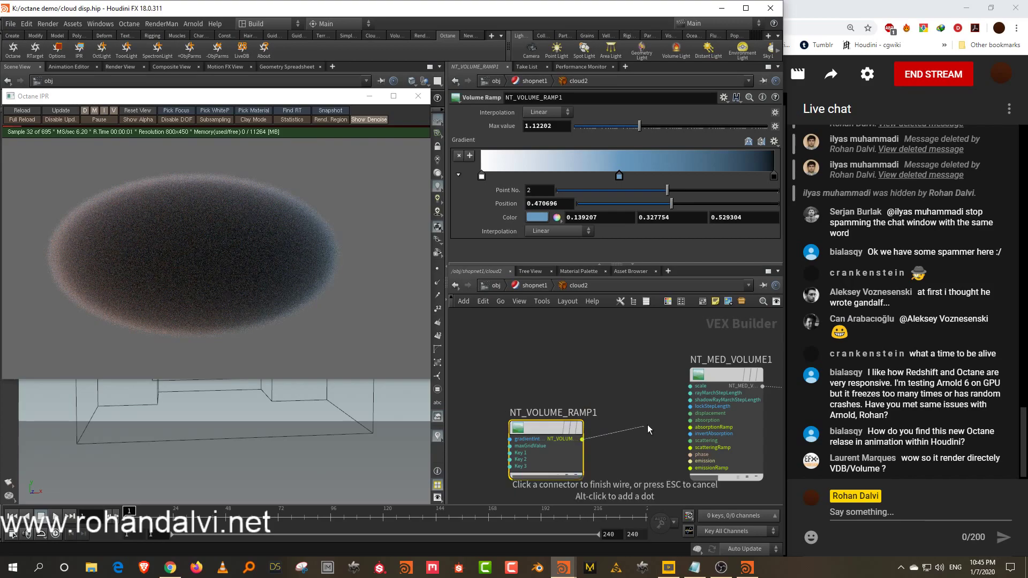
pyautogui.click(690, 427)
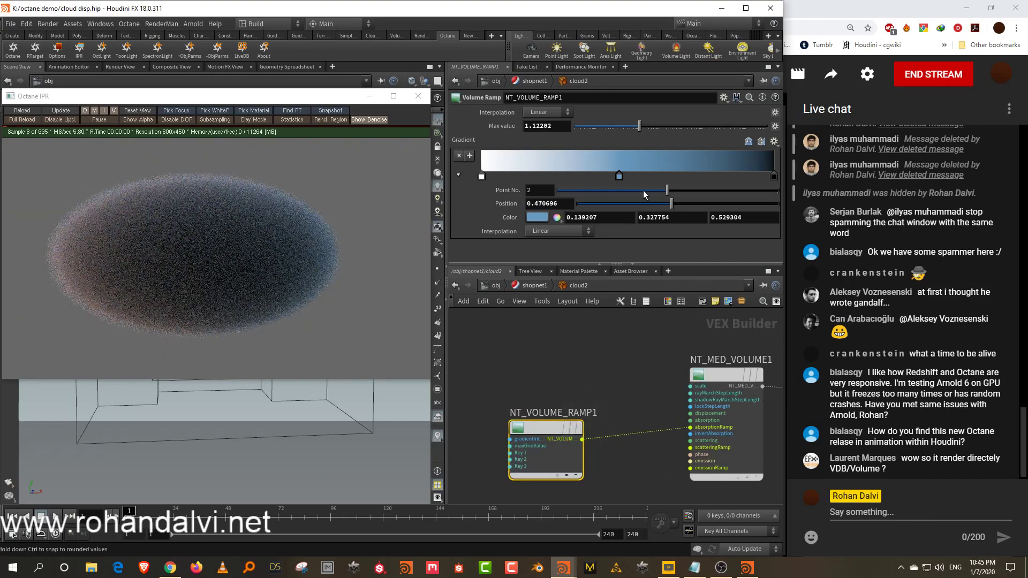
pyautogui.moveTo(641, 127); pyautogui.dragTo(652, 129)
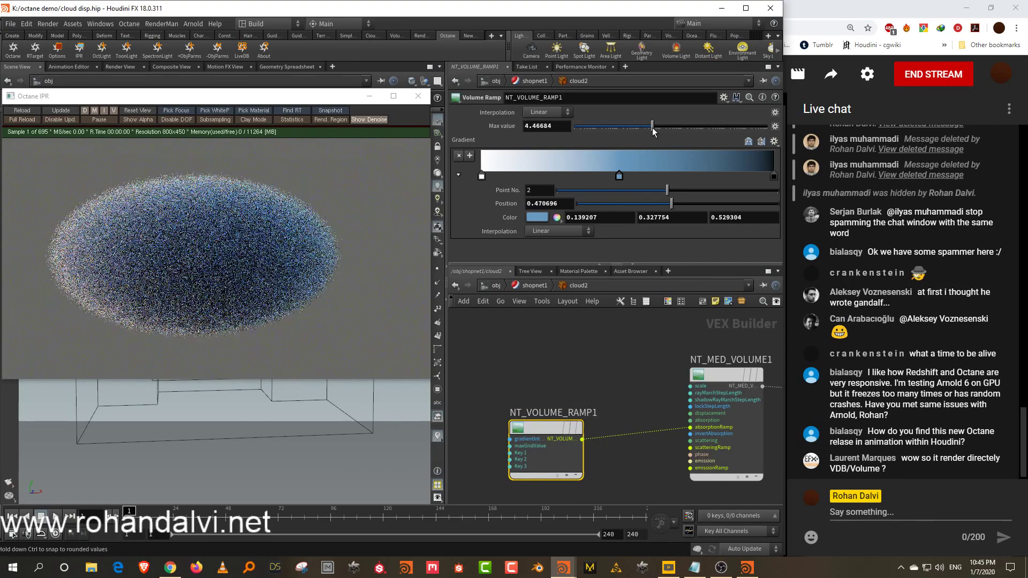
# Step: Move the volume ramp node down and add a Procedural Noise node above it in the cloud2 network
pyautogui.moveTo(599, 411); pyautogui.dragTo(673, 390, button='middle')
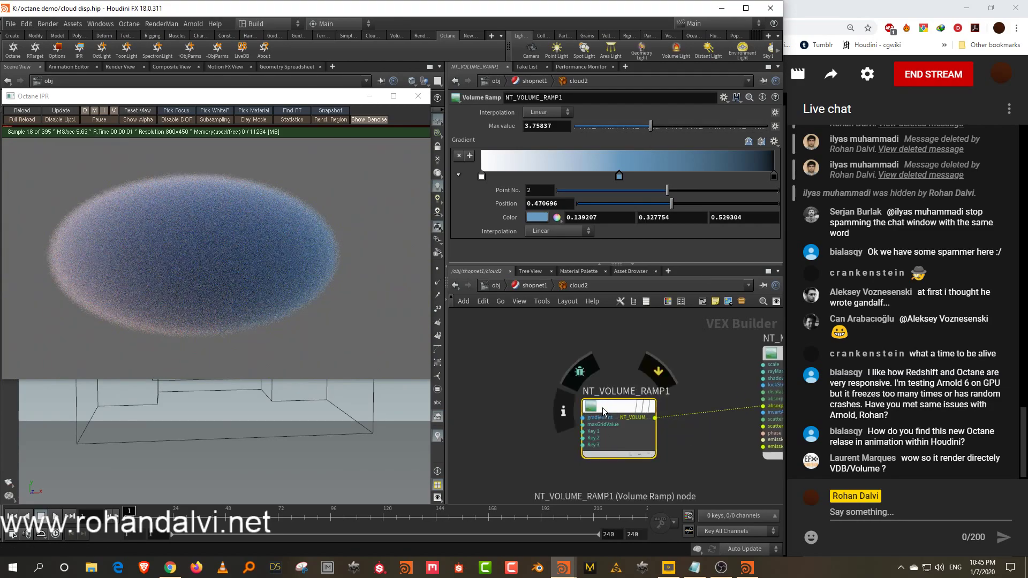
pyautogui.moveTo(602, 409); pyautogui.dragTo(613, 469)
pyautogui.moveTo(603, 383); pyautogui.dragTo(584, 372, button='middle')
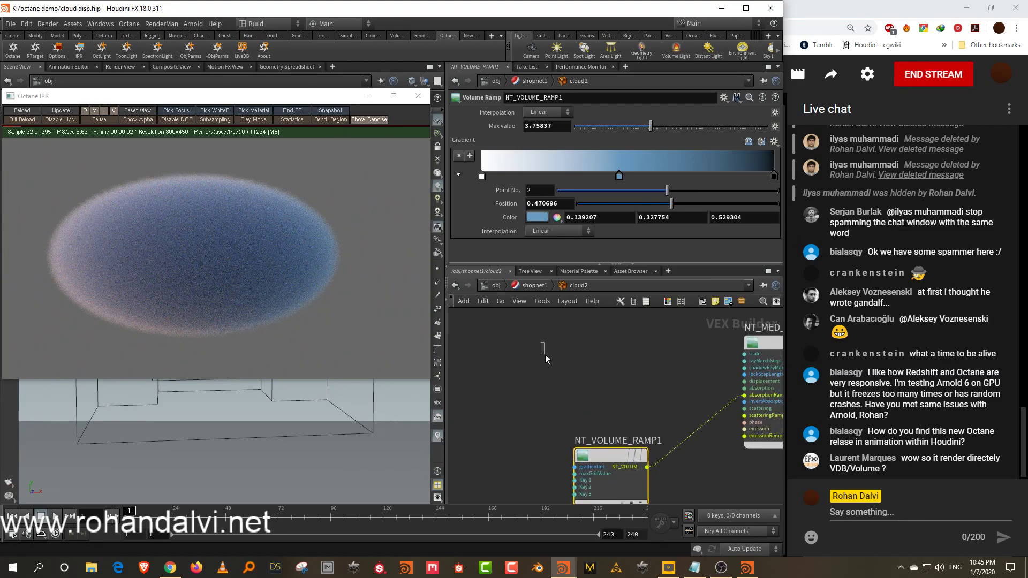
pyautogui.press('Tab')
pyautogui.write('n')
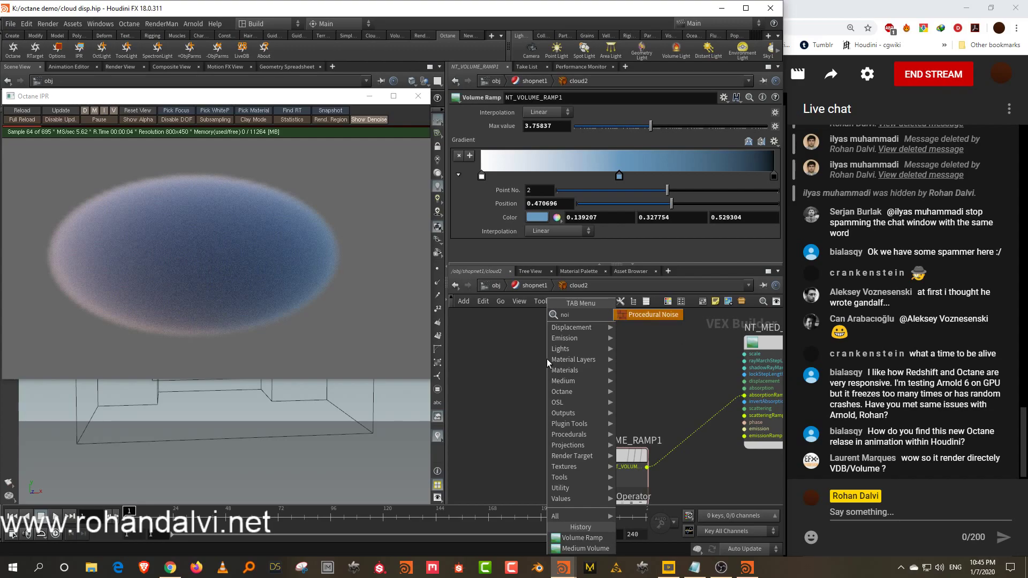
pyautogui.click(677, 311)
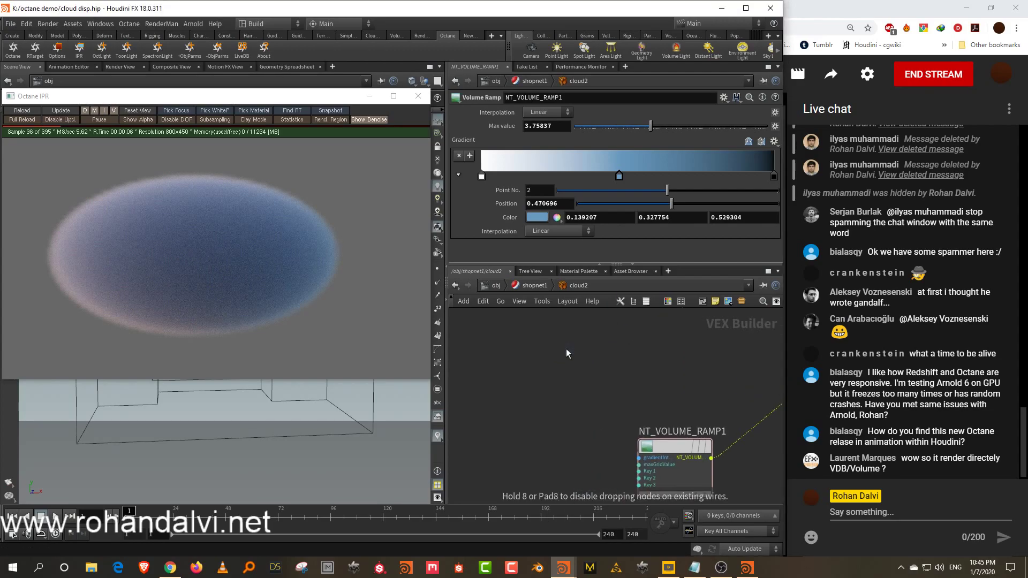
pyautogui.click(567, 348)
# Step: Add a Transform 3D node and connect it to the transform input of NT_TEX_NOISE1
pyautogui.press('Tab')
pyautogui.write('tr')
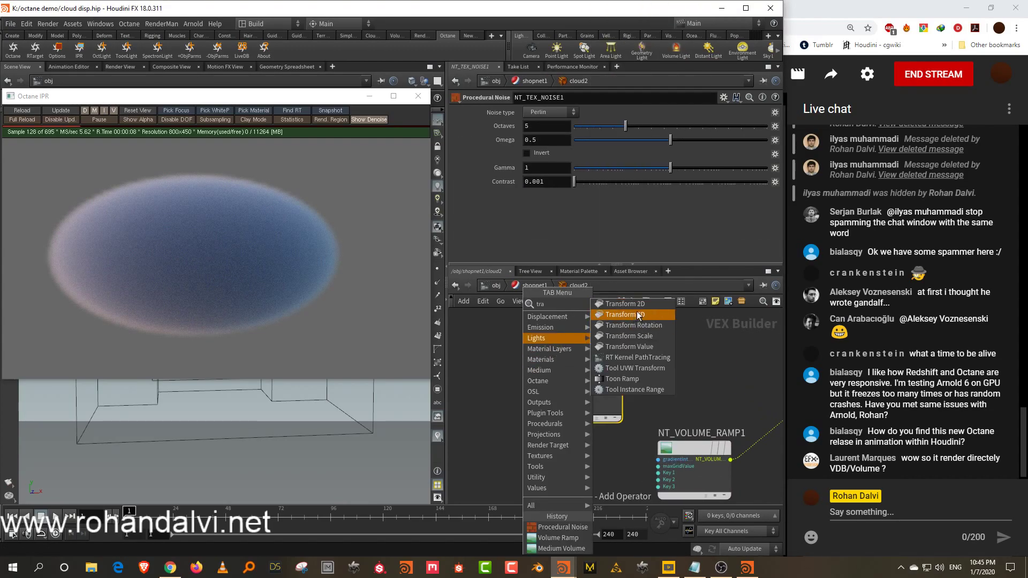
pyautogui.click(638, 308)
pyautogui.click(482, 355)
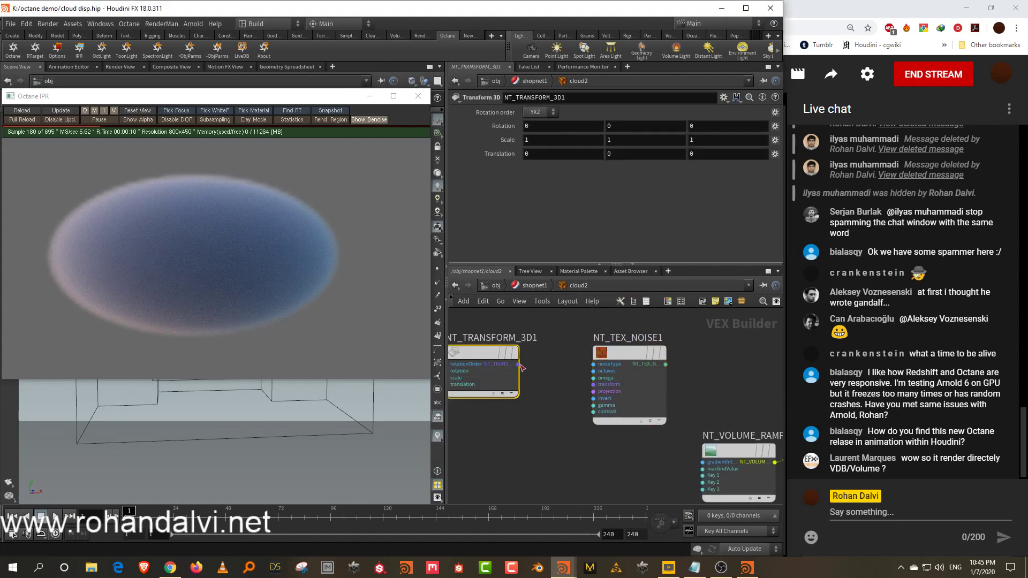
pyautogui.click(518, 364)
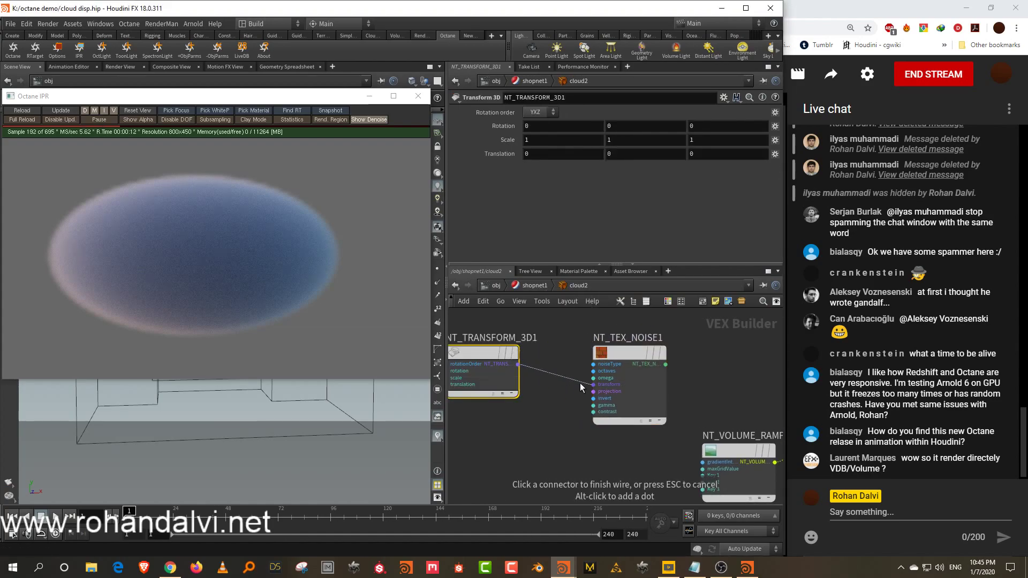
pyautogui.click(589, 385)
# Step: Shift the transform and noise nodes aside and add a Tool Multiply Texture node after the noise
pyautogui.scroll(-2, 677, 385)
pyautogui.moveTo(674, 360); pyautogui.dragTo(496, 383)
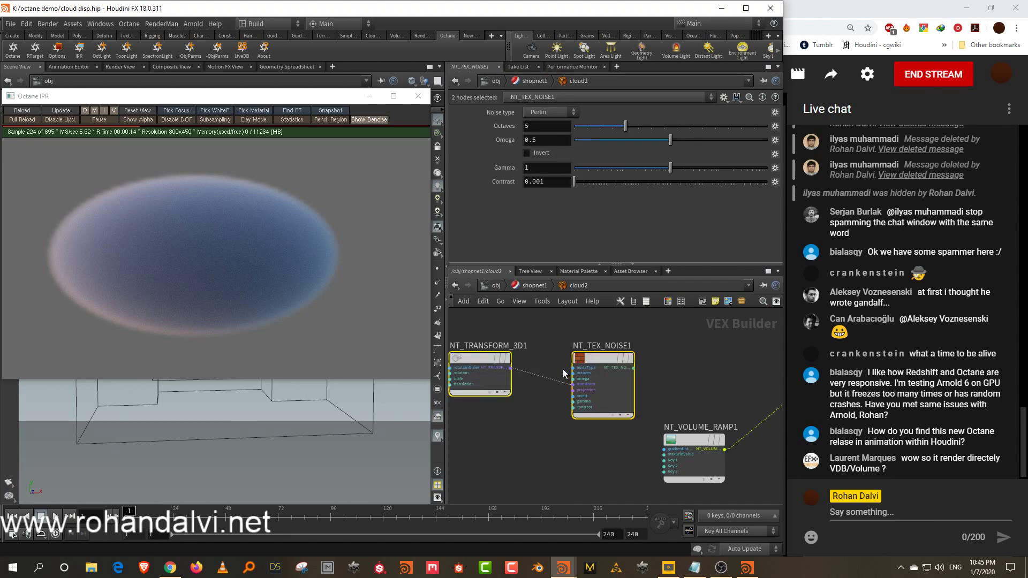
pyautogui.moveTo(601, 360); pyautogui.dragTo(539, 346)
pyautogui.click(641, 355)
pyautogui.press('Tab')
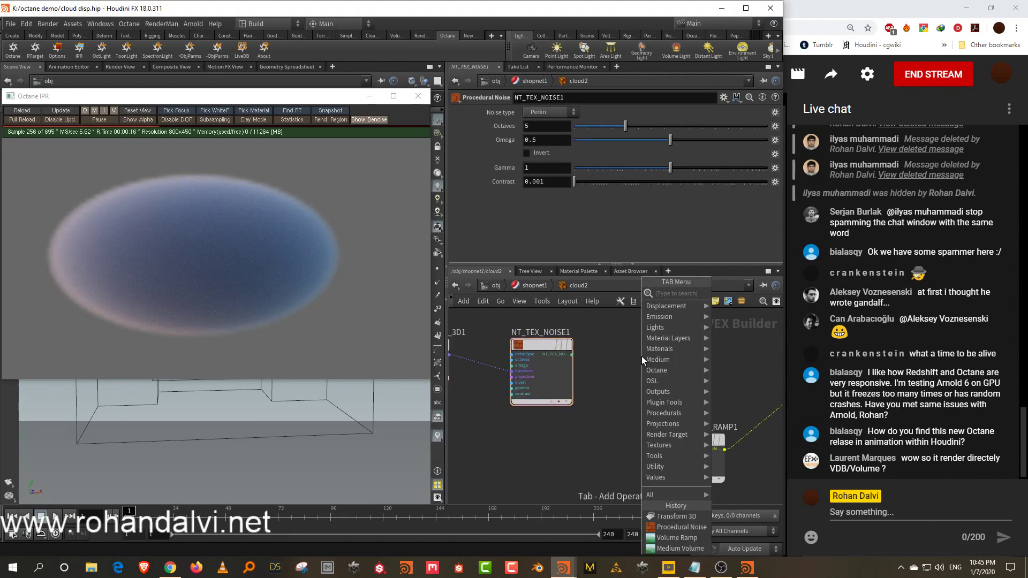
pyautogui.write('mul')
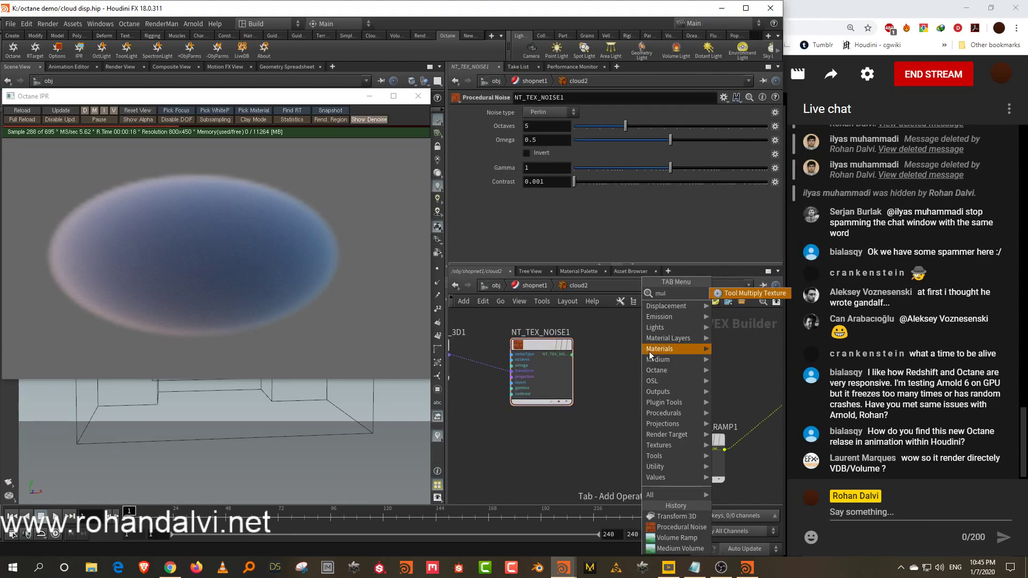
pyautogui.click(761, 292)
pyautogui.click(680, 356)
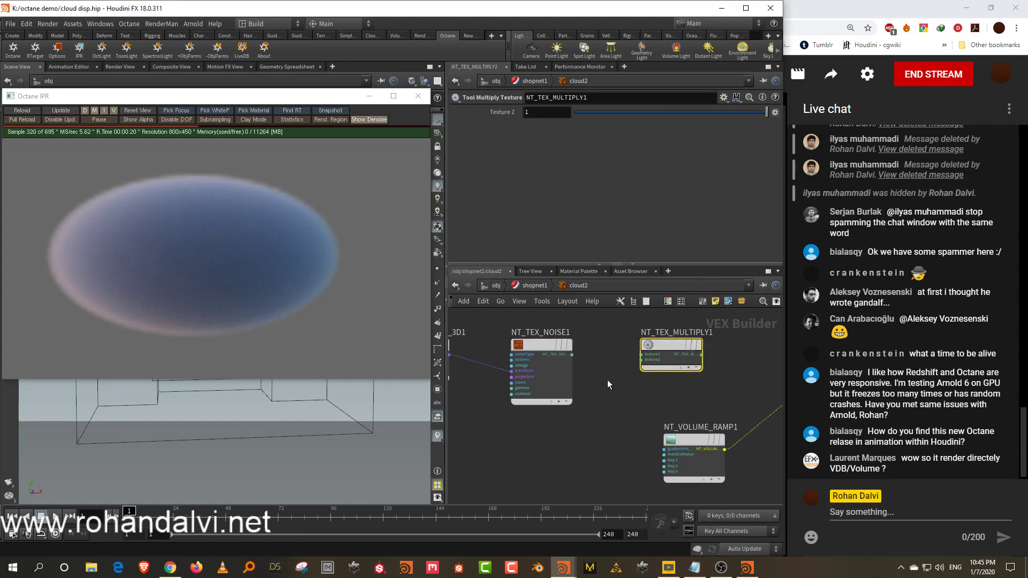
# Step: Add a Color Greyscale node, then wire the noise to texture1 and the greyscale to texture2 of NT_TEX_MULTIPLY1
pyautogui.press('Tab')
pyautogui.write('gre')
pyautogui.click(728, 283)
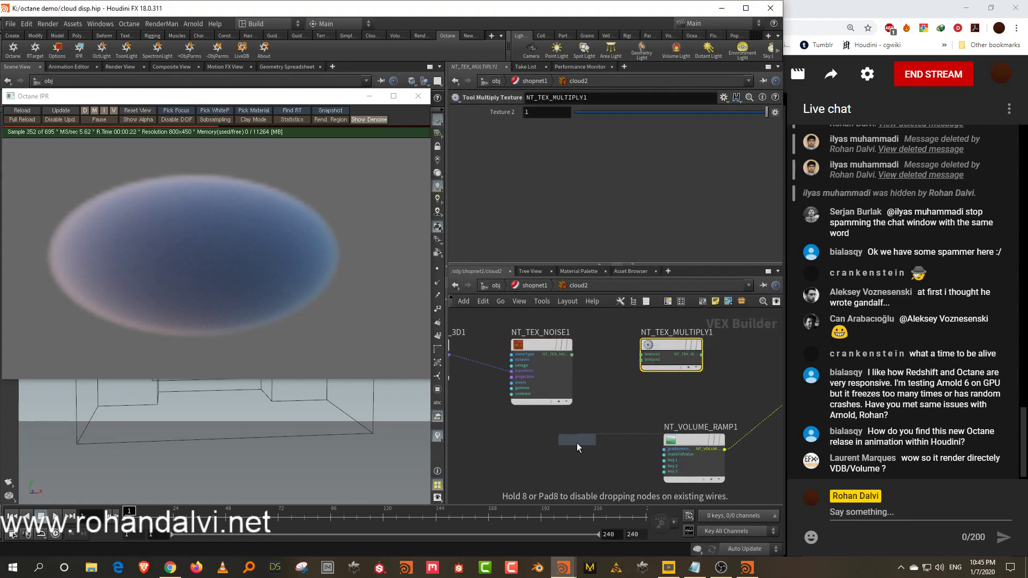
pyautogui.click(577, 442)
pyautogui.click(572, 354)
pyautogui.click(640, 354)
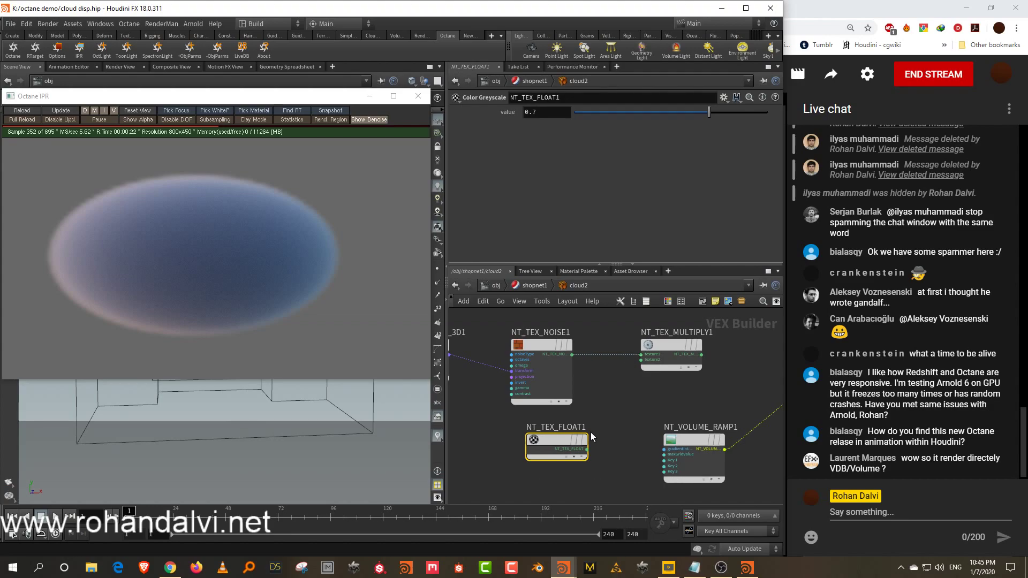
pyautogui.click(587, 449)
pyautogui.click(641, 360)
# Step: Connect the output of NT_TEX_MULTIPLY1 to the displacement input of NT_MED_VOLUME1
pyautogui.moveTo(702, 396); pyautogui.dragTo(535, 378, button='middle')
pyautogui.scroll(3, 593, 383)
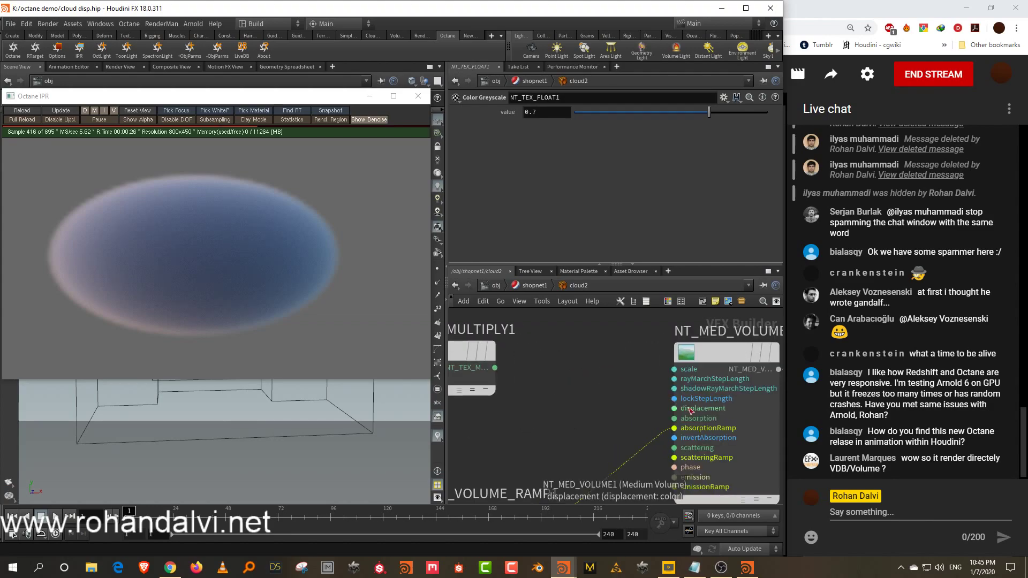
pyautogui.click(495, 368)
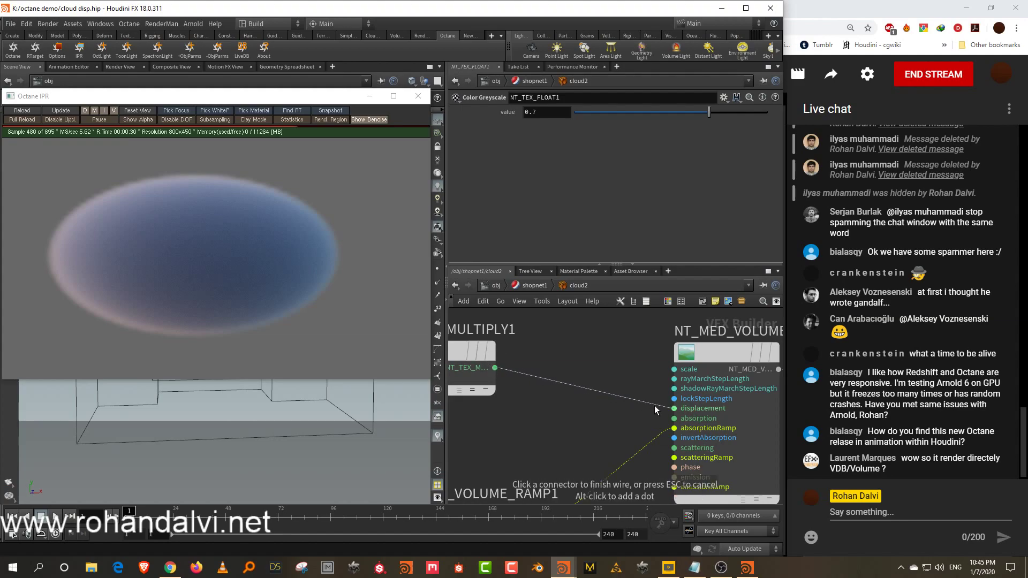
pyautogui.click(674, 408)
# Step: Set the value of the greyscale node NT_TEX_FLOAT1 to 15
pyautogui.moveTo(590, 418); pyautogui.dragTo(785, 369, button='middle')
pyautogui.scroll(-1, 657, 416)
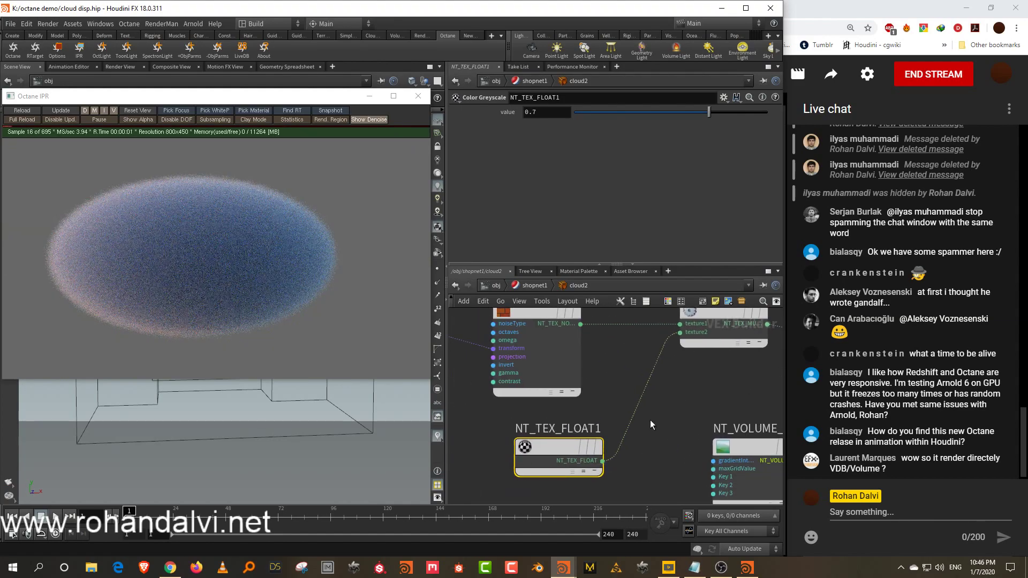
pyautogui.moveTo(540, 113); pyautogui.dragTo(513, 119)
pyautogui.write('15')
pyautogui.press('Return')
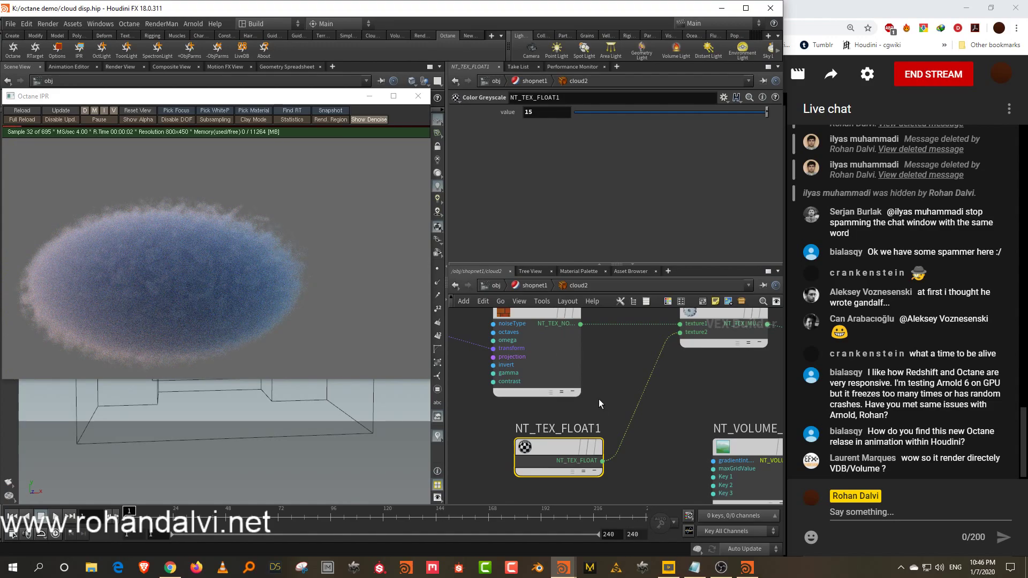
# Step: Scale NT_TRANSFORM_3D1 uniformly to 4.1 on all three axes
pyautogui.moveTo(599, 400); pyautogui.dragTo(800, 427, button='middle')
pyautogui.click(572, 364)
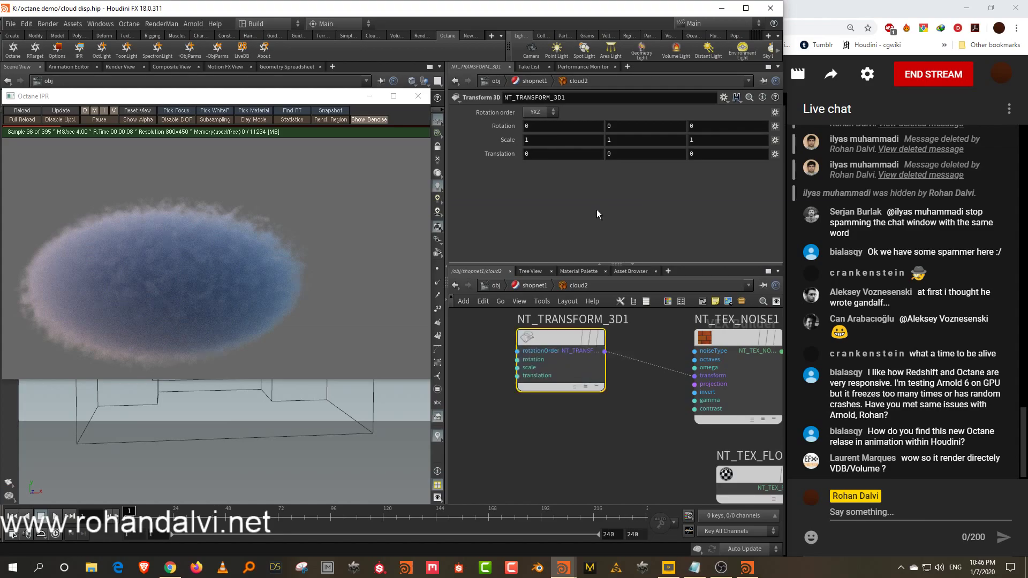
pyautogui.moveTo(506, 140); pyautogui.dragTo(672, 138, button='middle')
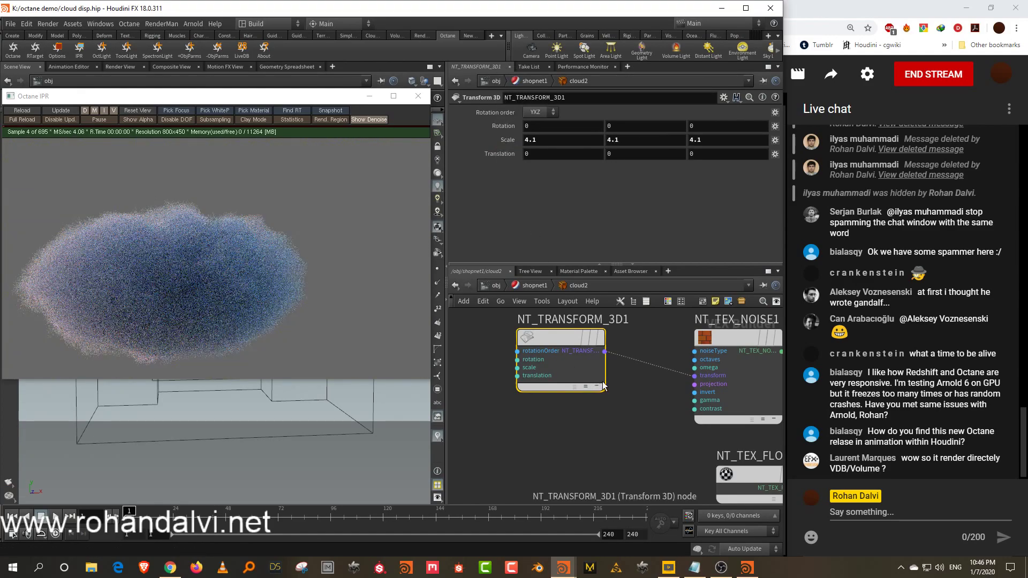
# Step: Change the noise type of NT_TEX_NOISE1 to Circular and enable Invert
pyautogui.click(738, 337)
pyautogui.click(551, 112)
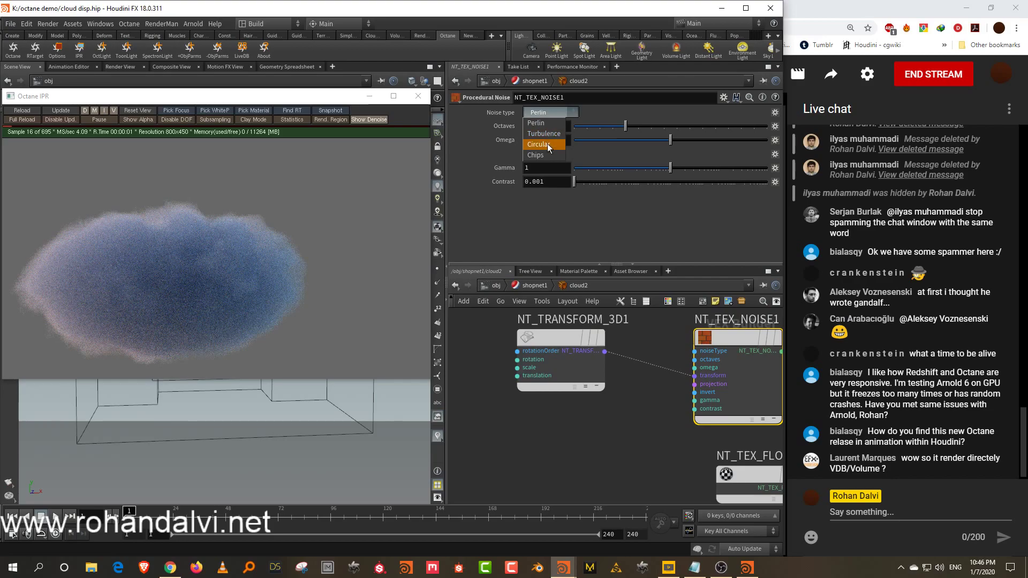
pyautogui.click(547, 144)
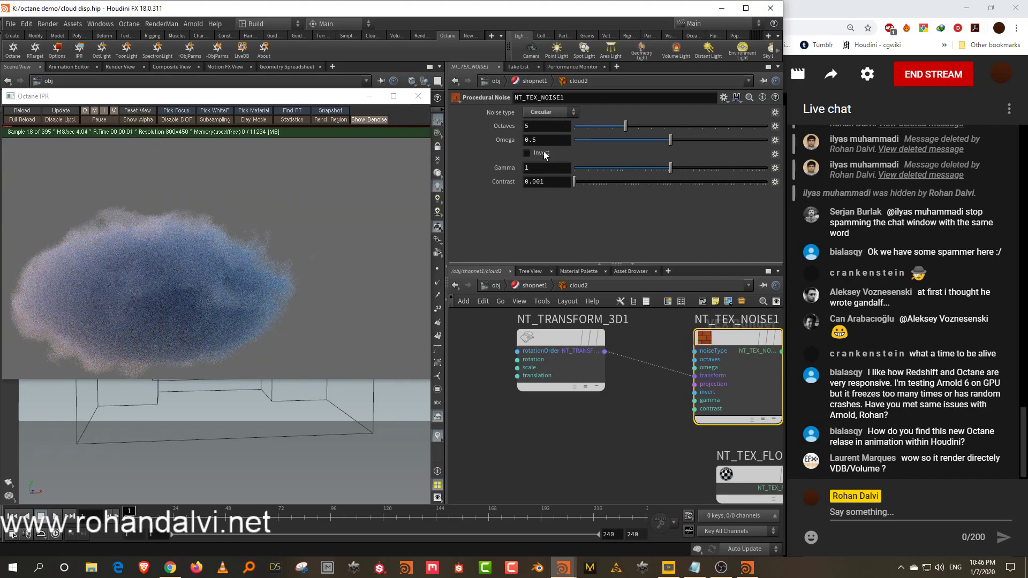
pyautogui.click(543, 156)
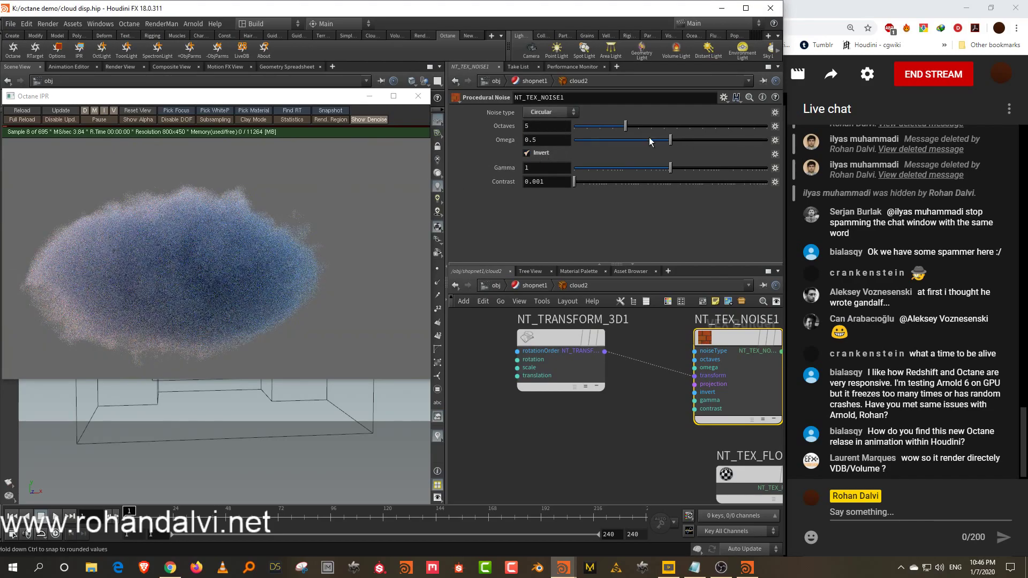
# Step: Set the noise's Octaves to 3, Omega to 0.4 and Gamma to about 1.11, and raise its Contrast
pyautogui.moveTo(654, 140); pyautogui.dragTo(653, 142)
pyautogui.moveTo(623, 127)
pyautogui.mouseDown()
pyautogui.moveTo(593, 126)
pyautogui.moveTo(602, 127)
pyautogui.mouseUp()
pyautogui.moveTo(658, 402); pyautogui.dragTo(538, 391, button='middle')
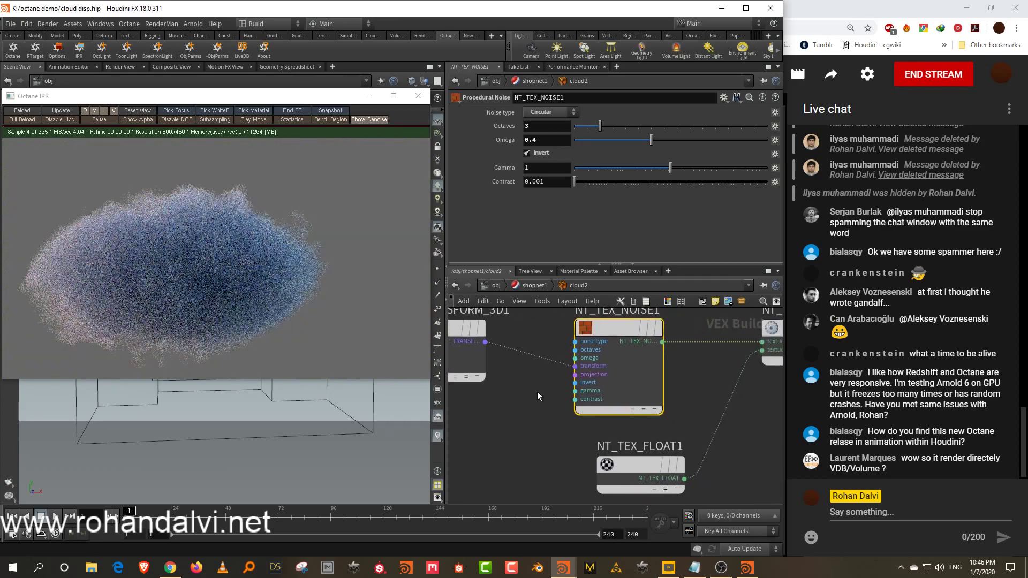
pyautogui.moveTo(670, 171); pyautogui.dragTo(672, 171)
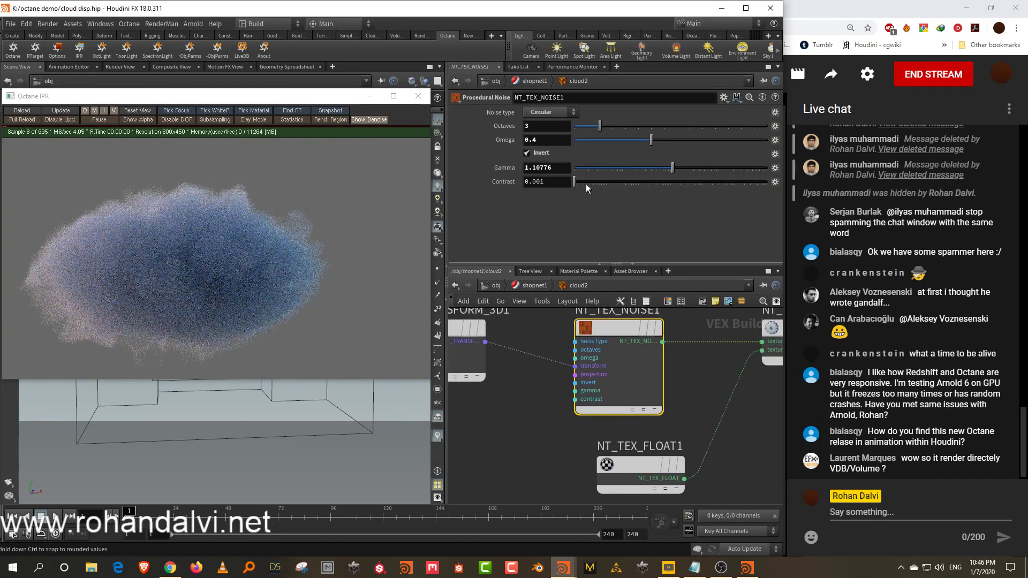
pyautogui.moveTo(586, 185); pyautogui.dragTo(648, 192)
# Step: Try a value of 5 on the greyscale node NT_TEX_FLOAT1, then set it to 30
pyautogui.click(640, 471)
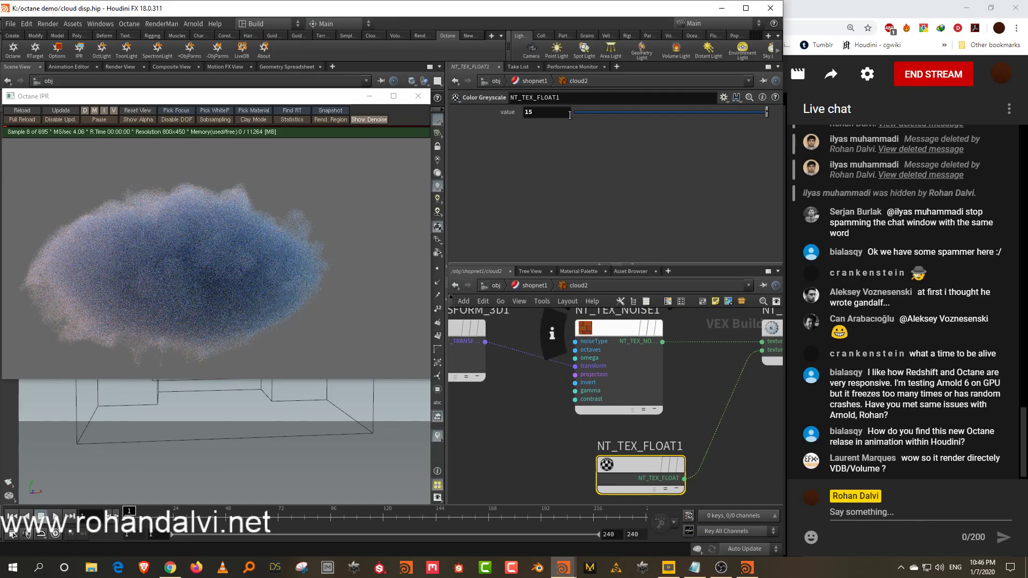
pyautogui.write('5')
pyautogui.press('Return')
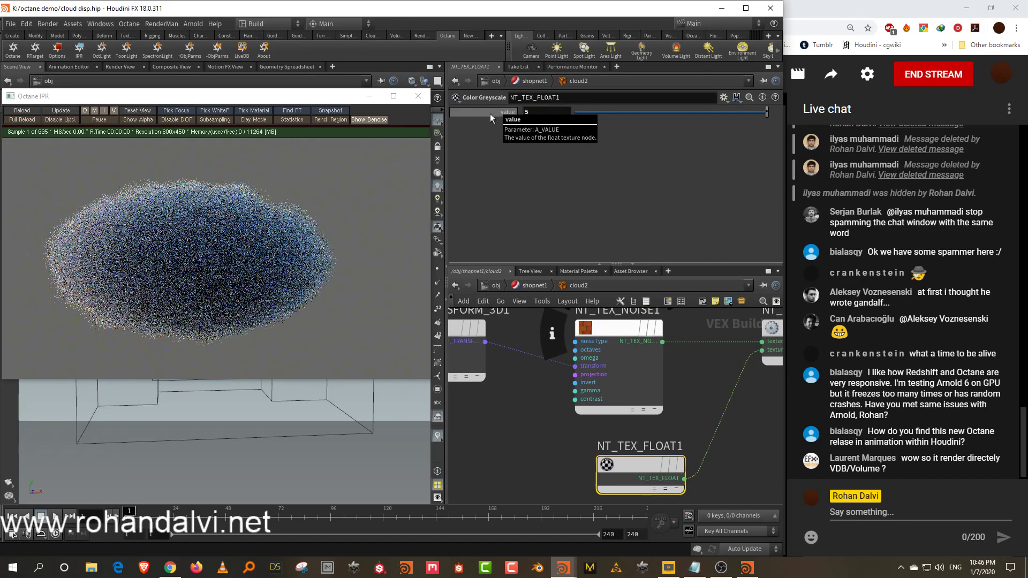
pyautogui.moveTo(542, 113); pyautogui.dragTo(477, 114)
pyautogui.write('30')
pyautogui.press('Return')
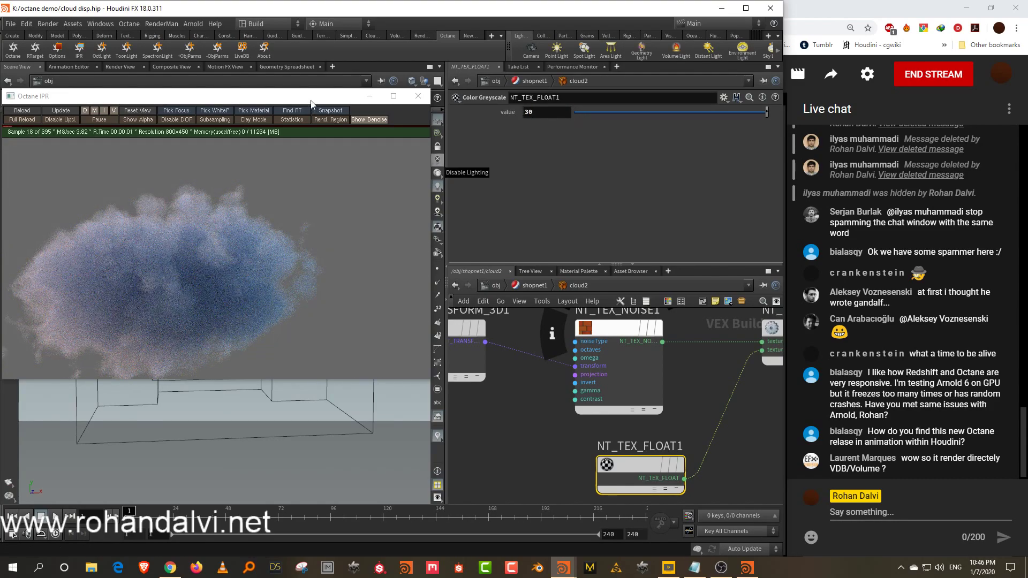
# Step: Move the Octane IPR window clear of the viewport and reframe the cloud through cam1 from a higher angle
pyautogui.moveTo(309, 98); pyautogui.dragTo(762, 101)
pyautogui.moveTo(204, 259); pyautogui.dragTo(250, 292)
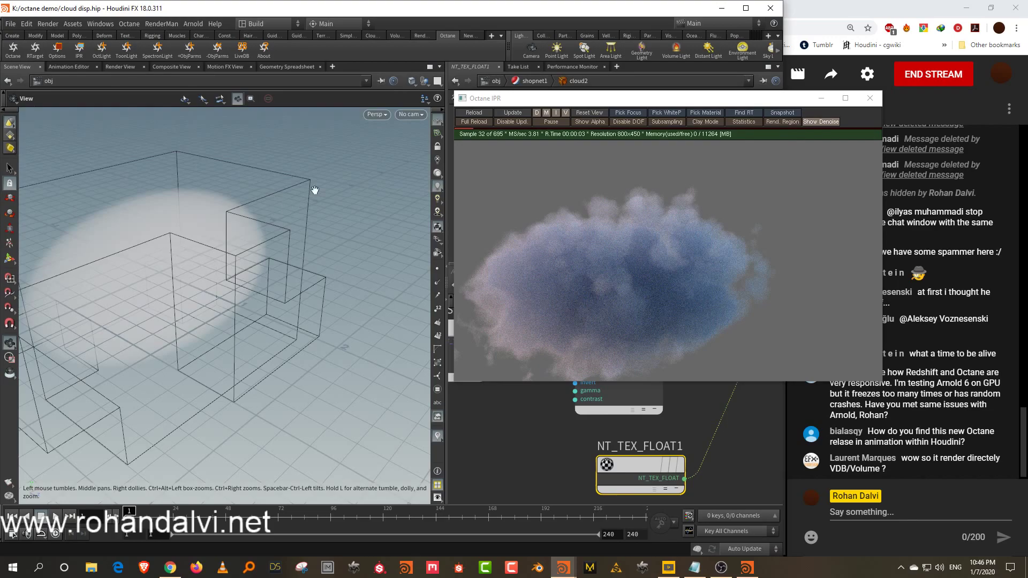
pyautogui.click(411, 115)
pyautogui.click(415, 166)
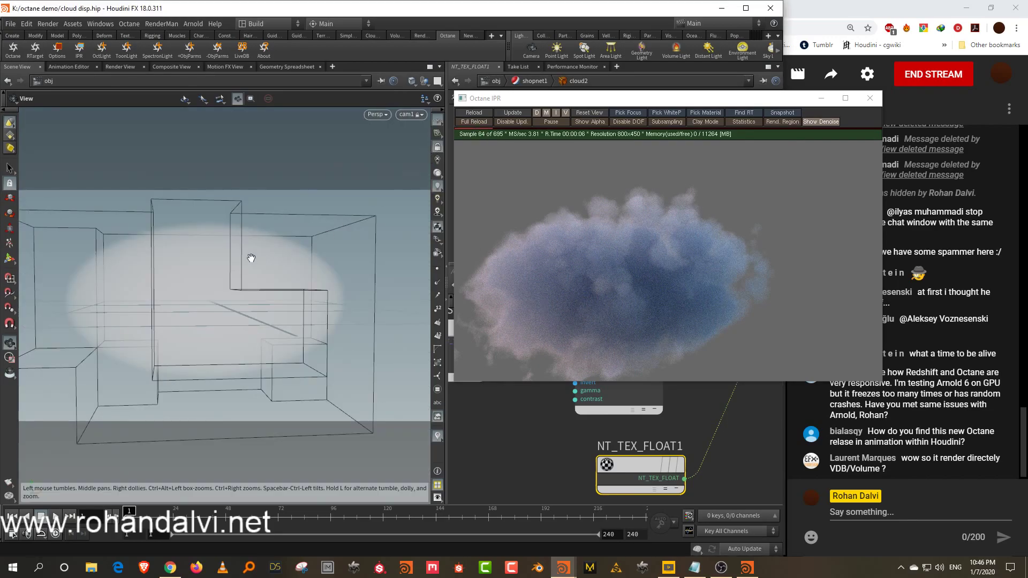
pyautogui.moveTo(251, 258); pyautogui.dragTo(270, 298)
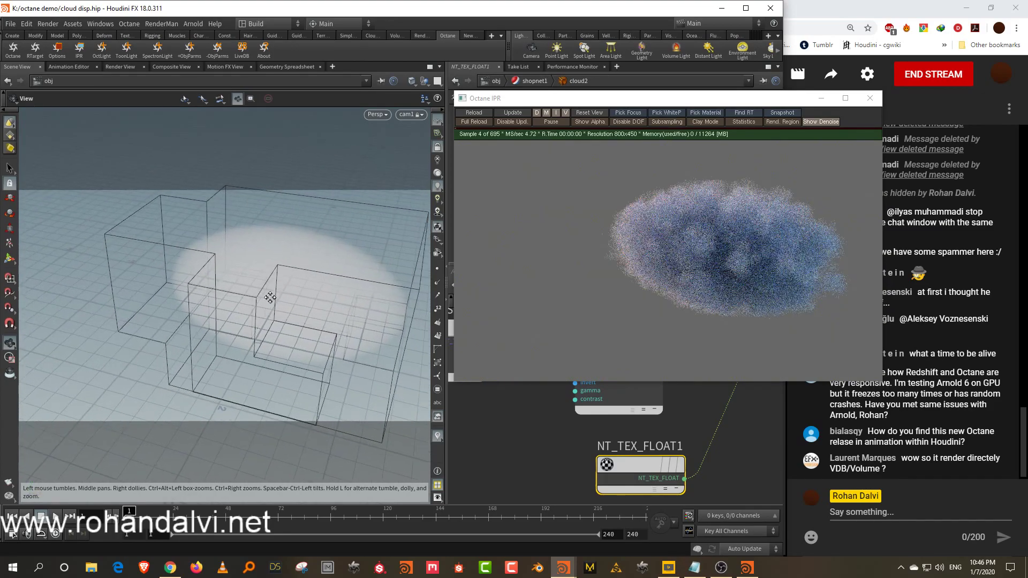
pyautogui.moveTo(269, 297); pyautogui.dragTo(230, 298, button='middle')
pyautogui.moveTo(230, 298); pyautogui.dragTo(240, 270, button='right')
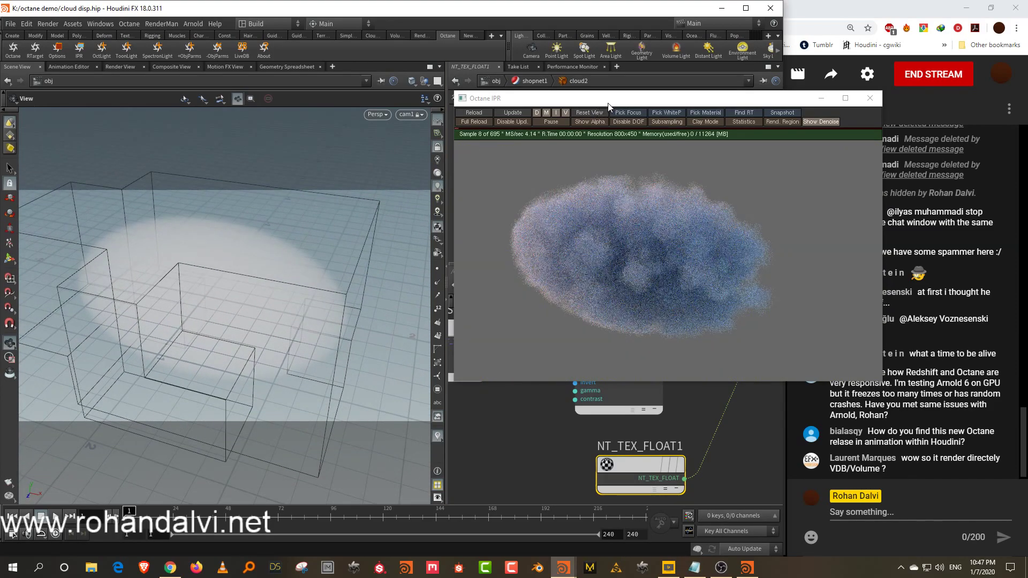
# Step: Move the Octane IPR window over the viewport and set the shadow step length of NT_MED_VOLUME1 to 0.2
pyautogui.moveTo(608, 103); pyautogui.dragTo(236, 67)
pyautogui.moveTo(669, 388); pyautogui.dragTo(567, 402, button='middle')
pyautogui.click(607, 466)
pyautogui.click(756, 425)
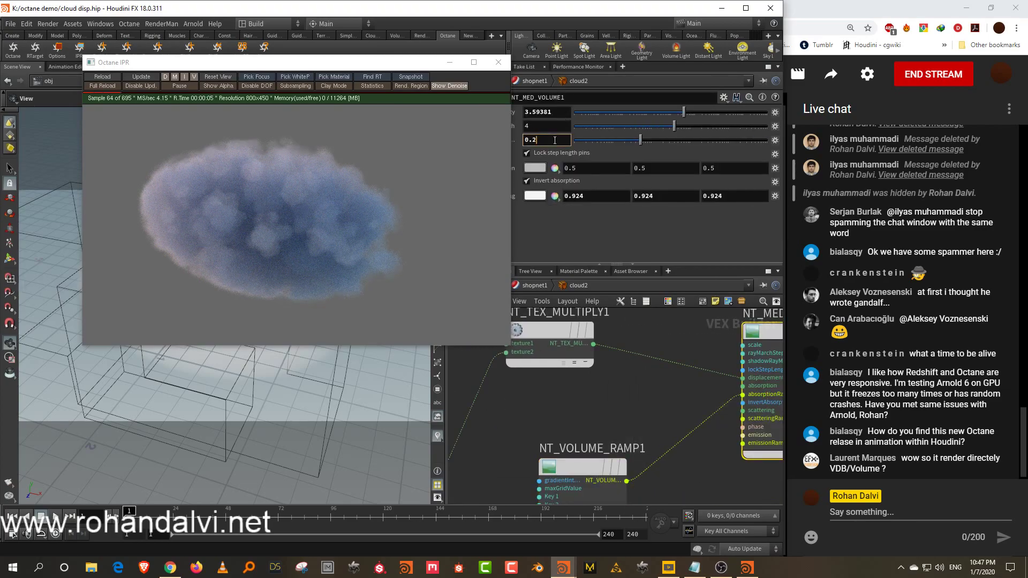
pyautogui.press('Return')
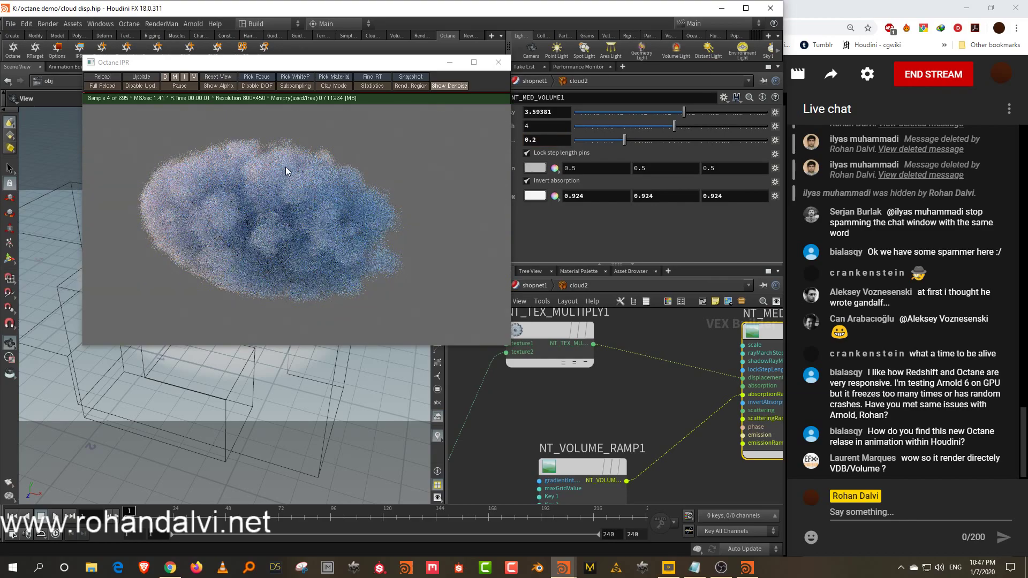
# Step: Raise the volume medium's density to about 11.66 and the Max value of NT_VOLUME_RAMP1 to about 10.59
pyautogui.click(716, 113)
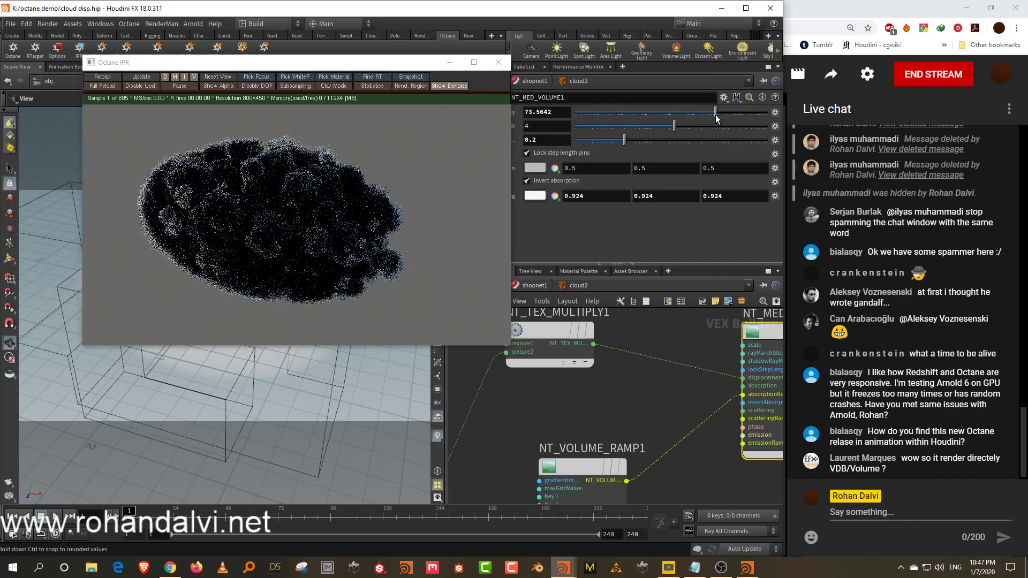
pyautogui.moveTo(716, 114); pyautogui.dragTo(696, 117)
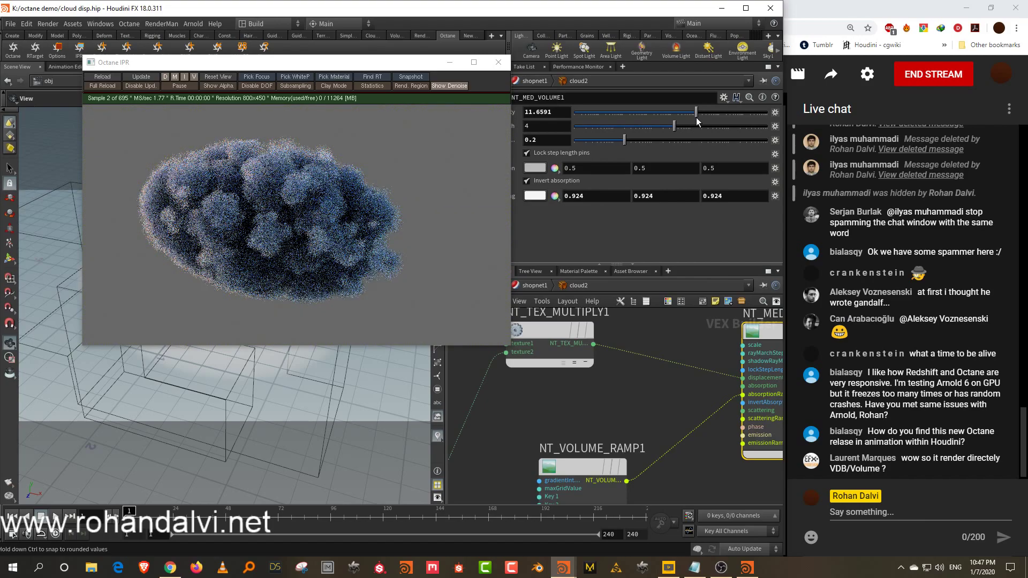
pyautogui.click(582, 466)
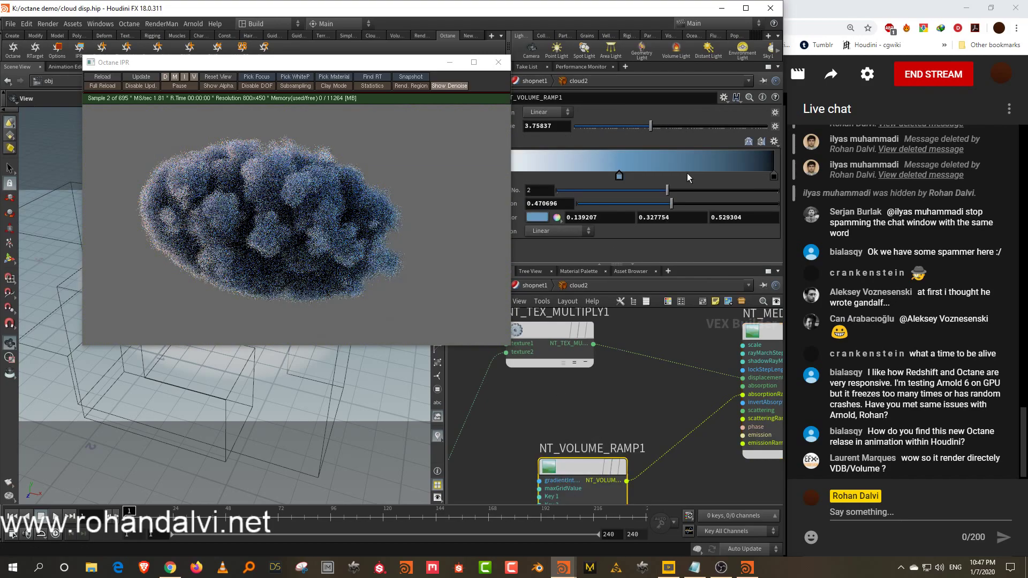
pyautogui.moveTo(650, 130); pyautogui.dragTo(660, 130)
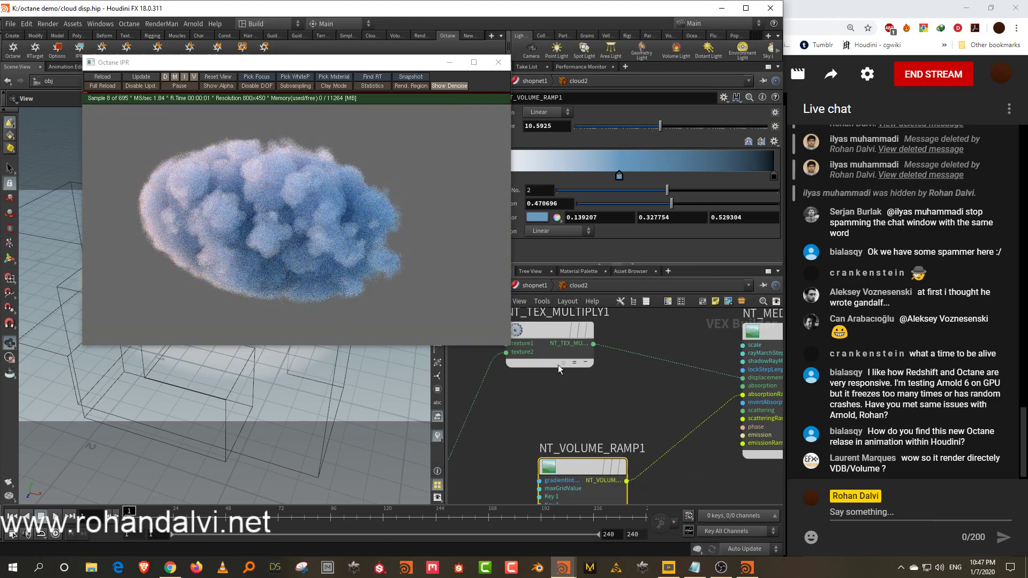
# Step: Reframe the cloud through cam1 from a low, nearly side-on angle, keeping the Octane IPR window clear of the viewport while orbiting
pyautogui.moveTo(332, 66); pyautogui.dragTo(659, 67)
pyautogui.moveTo(202, 296); pyautogui.dragTo(224, 278)
pyautogui.moveTo(151, 290); pyautogui.dragTo(245, 271)
pyautogui.moveTo(245, 271); pyautogui.dragTo(217, 277, button='middle')
pyautogui.moveTo(610, 63); pyautogui.dragTo(271, 70)
# Step: Enlarge the network pane and spread out the noise, multiply, volume ramp and volume medium nodes of cloud2
pyautogui.moveTo(637, 376); pyautogui.dragTo(747, 379, button='middle')
pyautogui.scroll(-2, 747, 379)
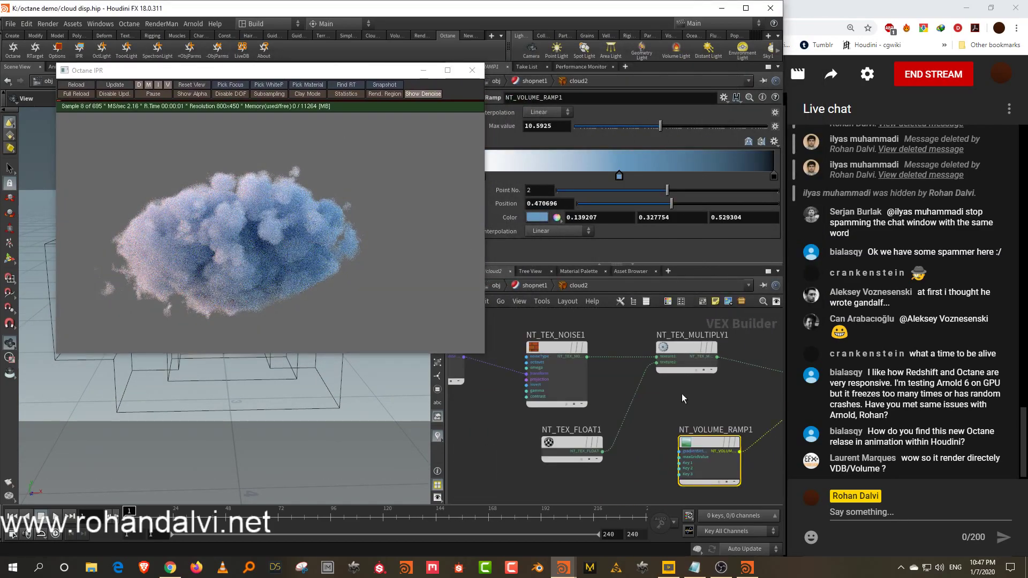
pyautogui.moveTo(549, 349); pyautogui.dragTo(534, 335)
pyautogui.moveTo(601, 379); pyautogui.dragTo(540, 327, button='middle')
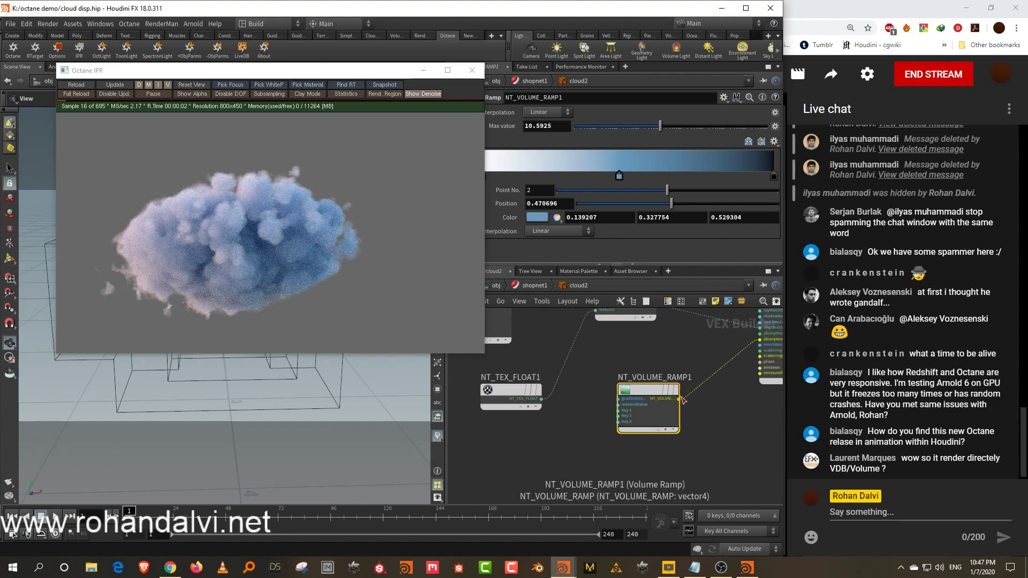
pyautogui.moveTo(639, 389); pyautogui.dragTo(648, 436)
pyautogui.moveTo(593, 265); pyautogui.dragTo(596, 209)
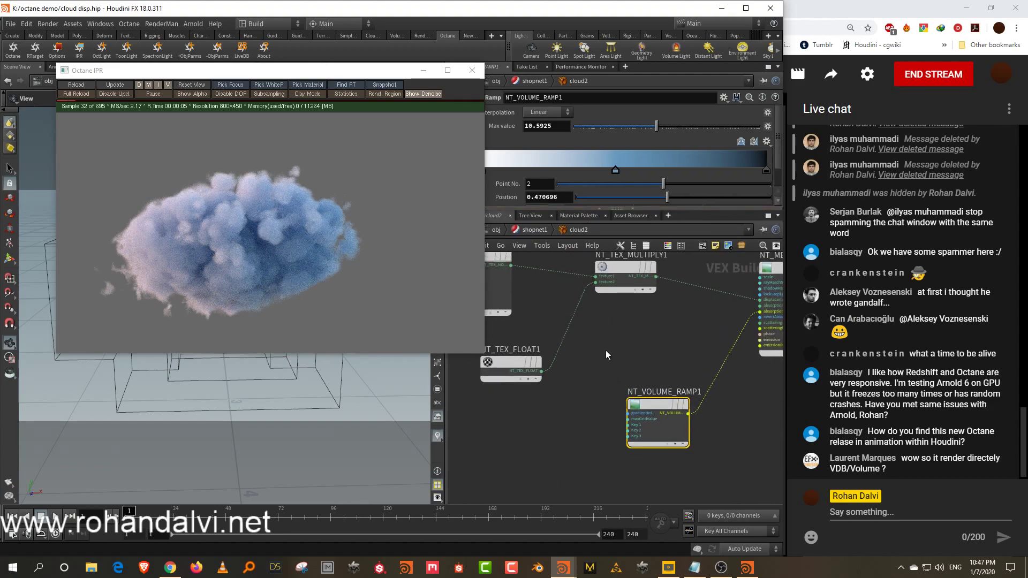
pyautogui.moveTo(606, 351); pyautogui.dragTo(665, 378, button='middle')
pyautogui.moveTo(670, 301); pyautogui.dragTo(654, 284)
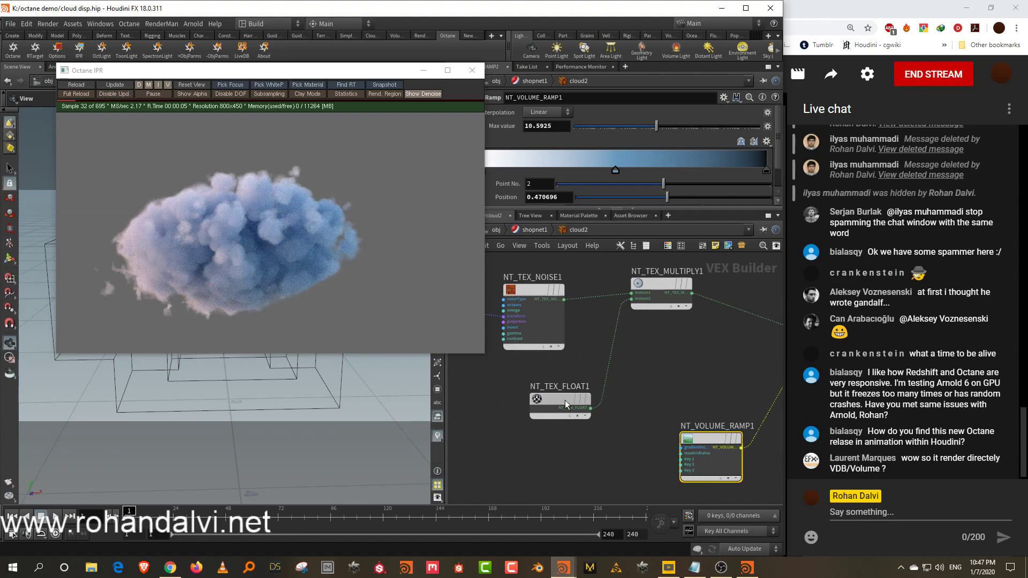
pyautogui.moveTo(626, 372); pyautogui.dragTo(475, 396, button='middle')
pyautogui.moveTo(698, 322); pyautogui.dragTo(765, 322)
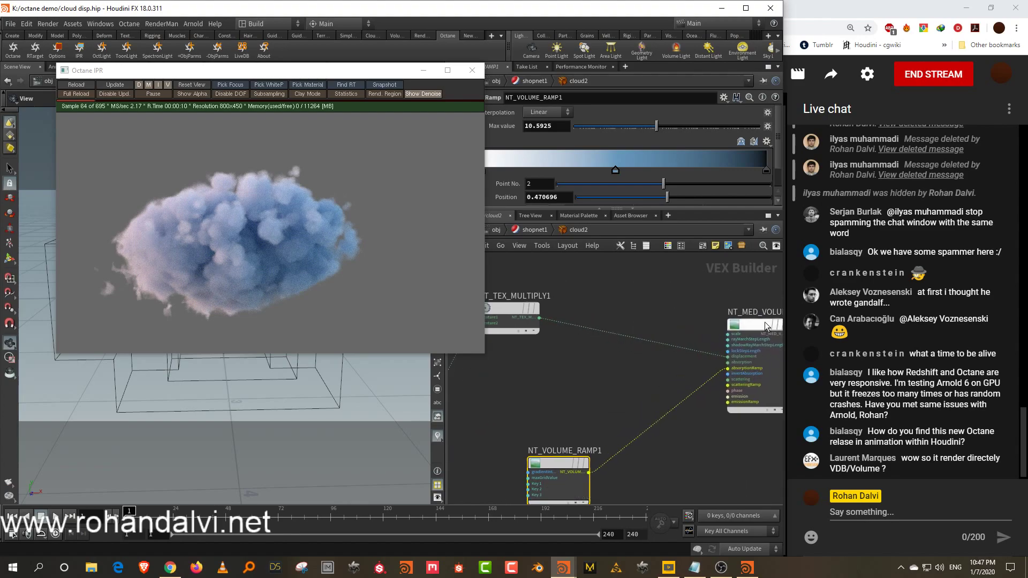
# Step: Add a Texture OSL node in the free space between NT_TEX_MULTIPLY1 and the volume medium node
pyautogui.moveTo(625, 293); pyautogui.dragTo(635, 302, button='middle')
pyautogui.press('Tab')
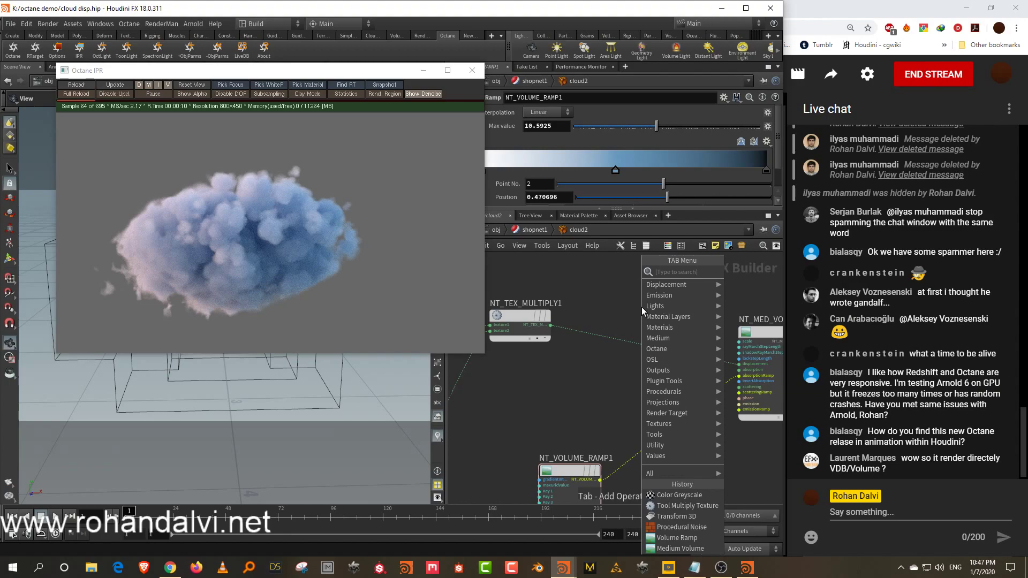
pyautogui.write('osl')
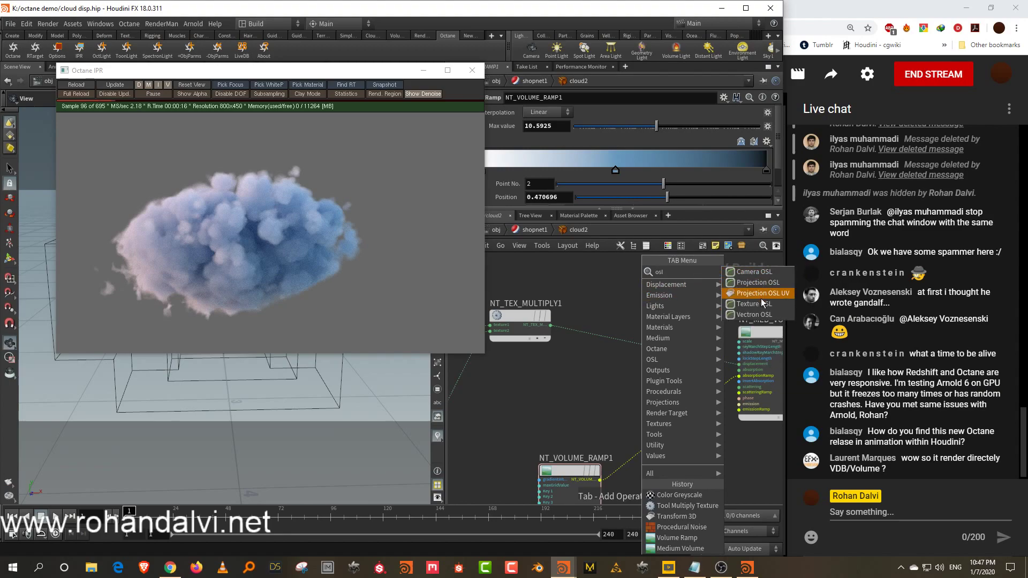
pyautogui.click(763, 304)
pyautogui.click(653, 292)
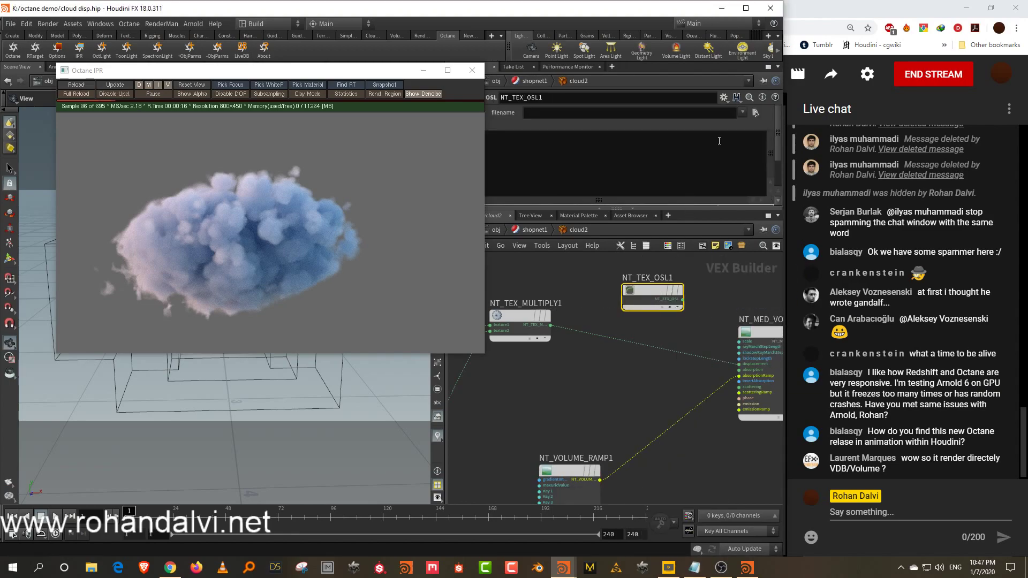
# Step: Load K:/osl textures/color by axis.osl into NT_TEX_OSL1, then compile it and build its parameter interface
pyautogui.click(741, 112)
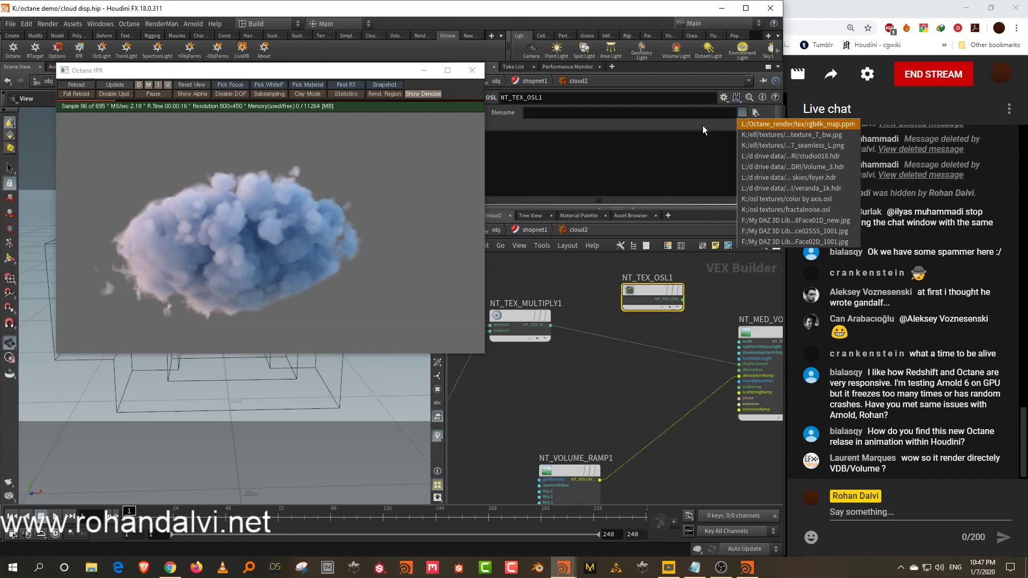
pyautogui.click(824, 200)
pyautogui.moveTo(686, 208); pyautogui.dragTo(686, 274)
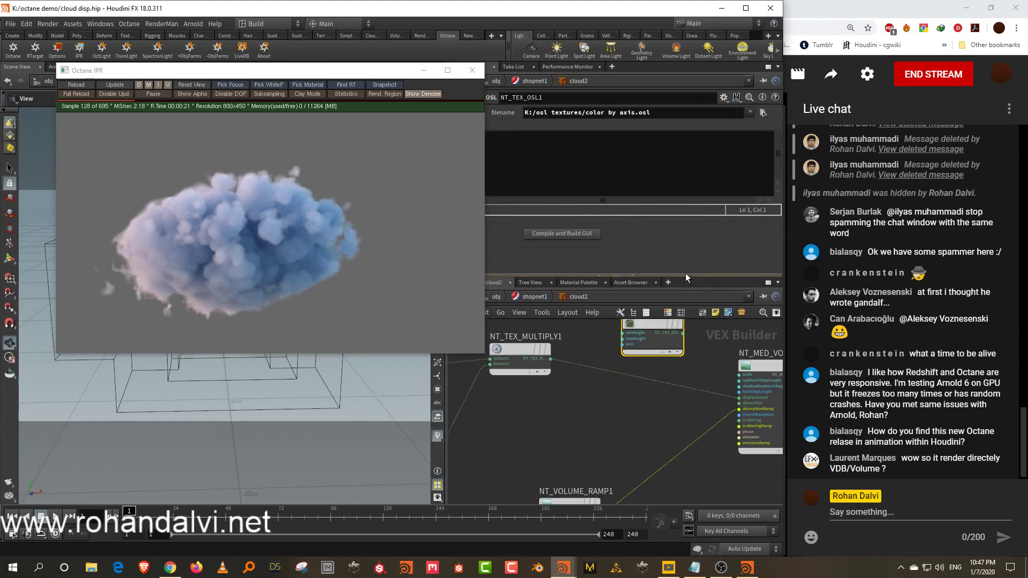
pyautogui.click(583, 236)
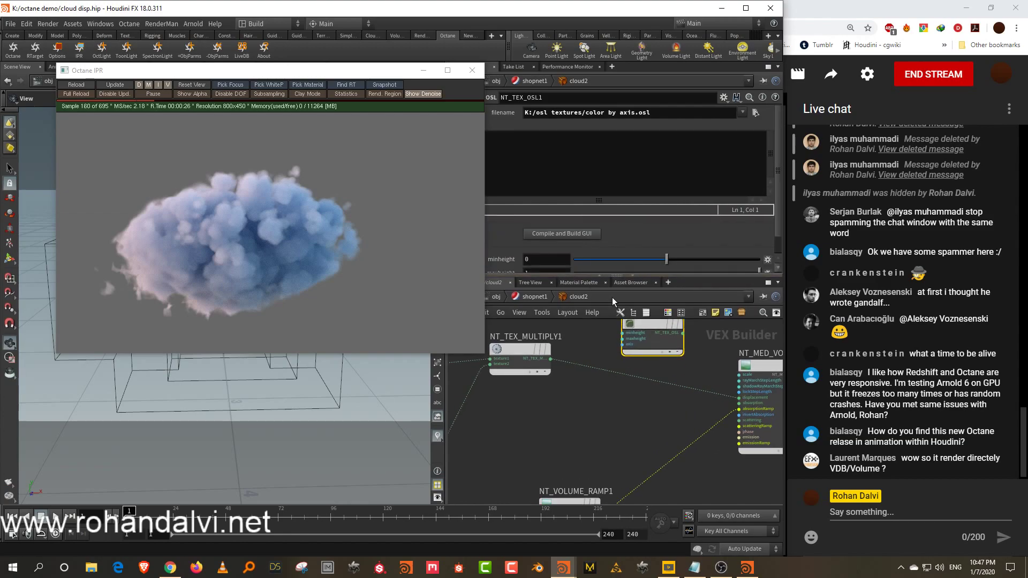
# Step: Insert a second Tool Multiply Texture node into the wire between NT_TEX_MULTIPLY1 and the volume medium's displacement input
pyautogui.moveTo(580, 275); pyautogui.dragTo(580, 192)
pyautogui.press('Tab')
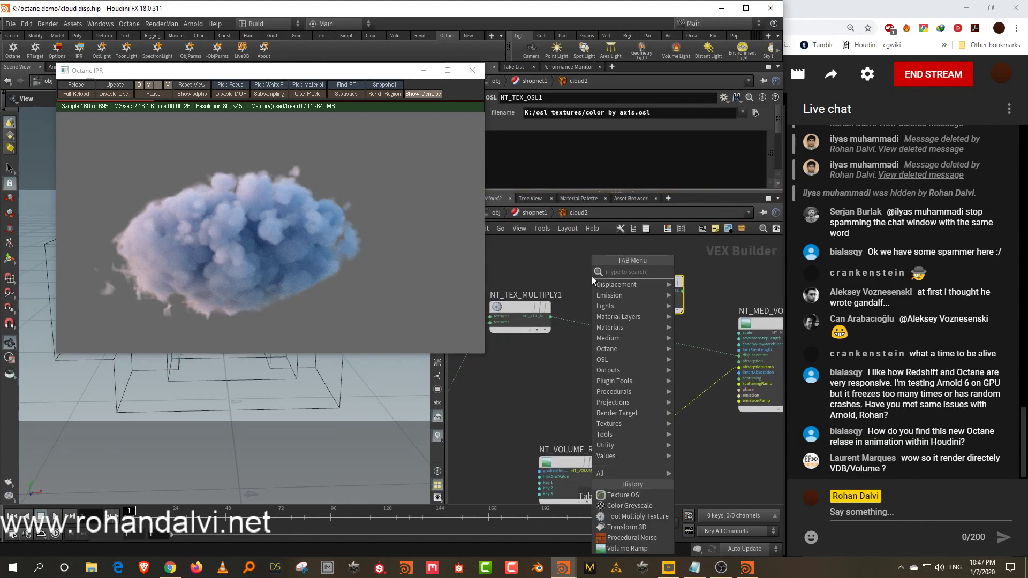
pyautogui.write('mul')
pyautogui.click(697, 271)
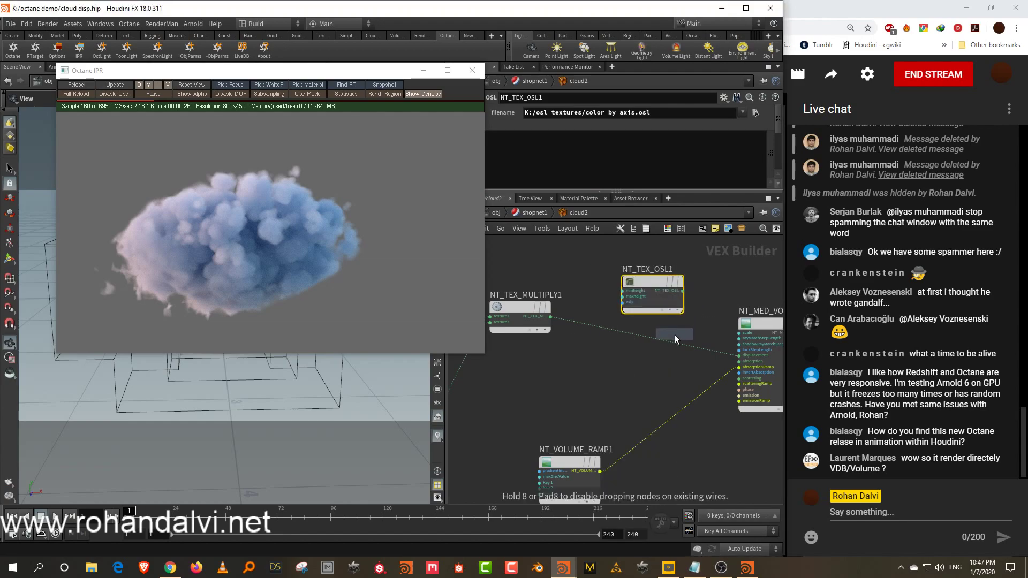
pyautogui.click(673, 338)
pyautogui.moveTo(675, 355); pyautogui.dragTo(678, 346)
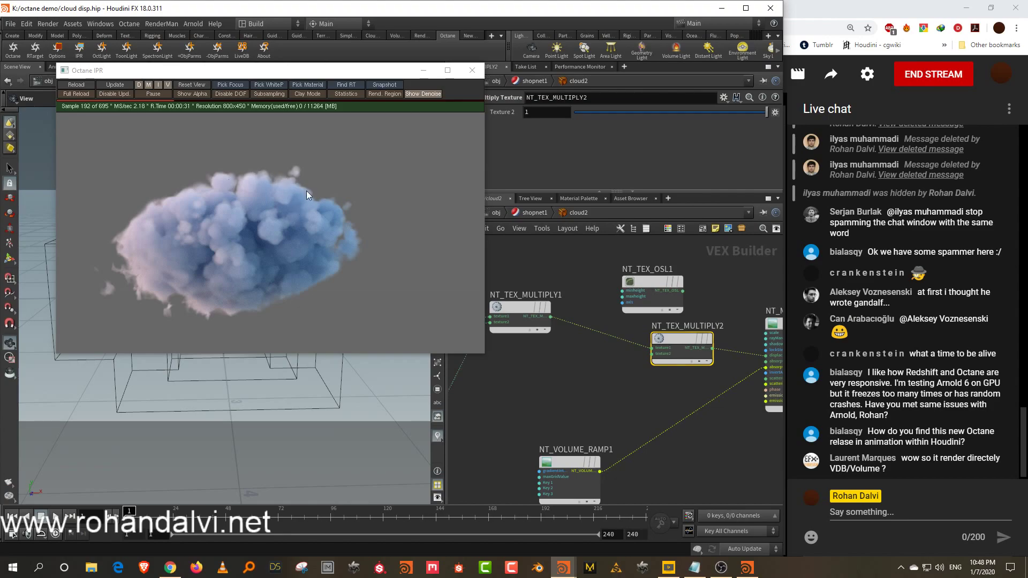
# Step: Place NT_TEX_OSL1 below NT_TEX_MULTIPLY1 and set its axis value to 1
pyautogui.moveTo(656, 275); pyautogui.dragTo(569, 336)
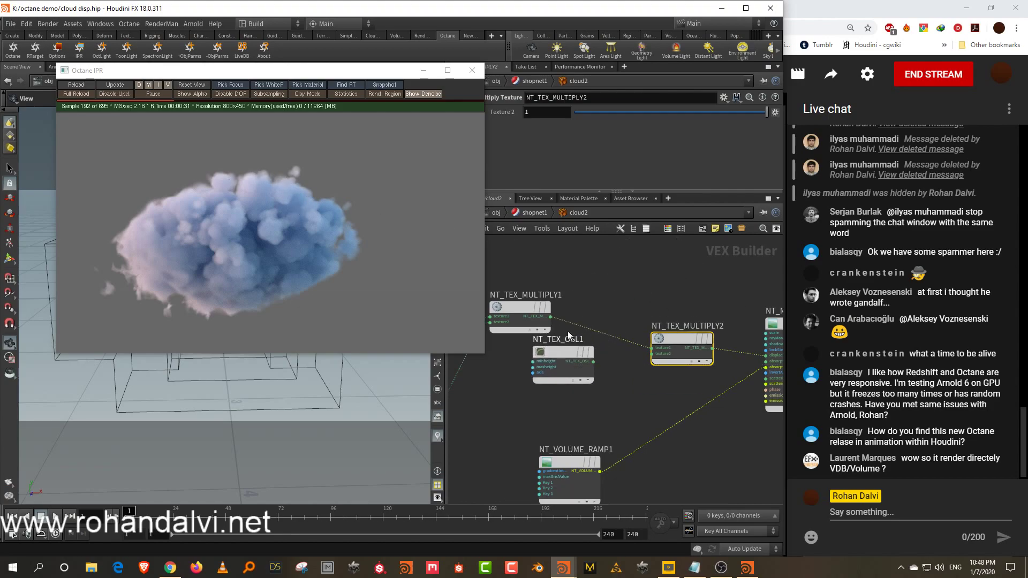
pyautogui.click(584, 353)
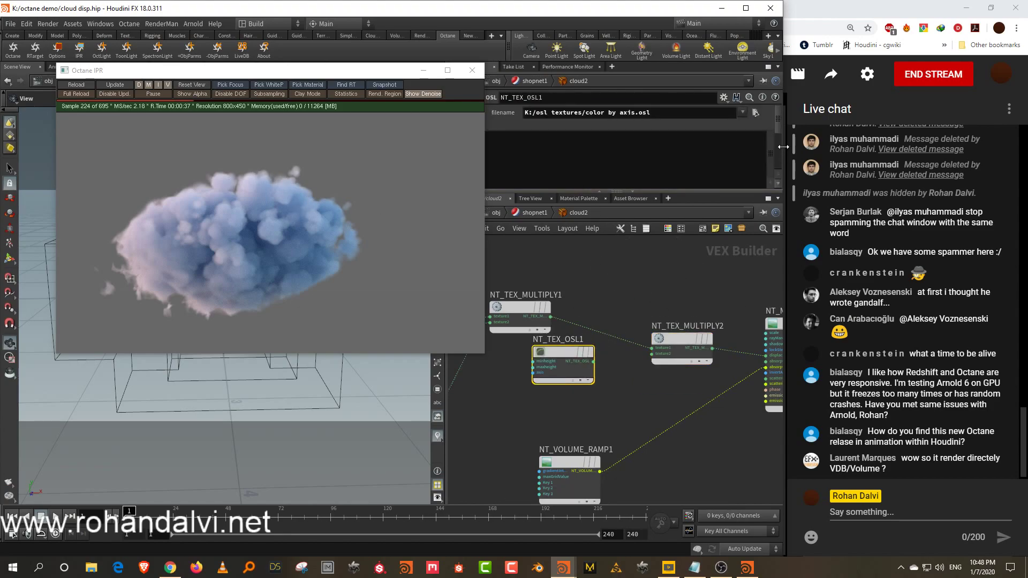
pyautogui.moveTo(779, 123); pyautogui.dragTo(782, 174)
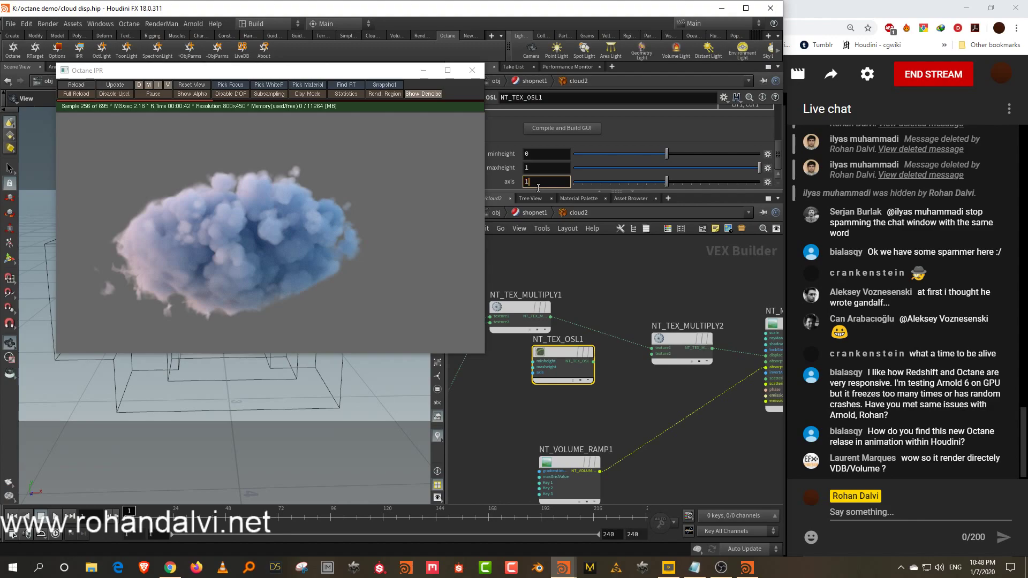
# Step: Wire NT_TEX_OSL1 into the texture2 input of NT_TEX_MULTIPLY2, cutting and remaking the connection once
pyautogui.click(593, 361)
pyautogui.click(649, 353)
pyautogui.moveTo(570, 355); pyautogui.dragTo(553, 372)
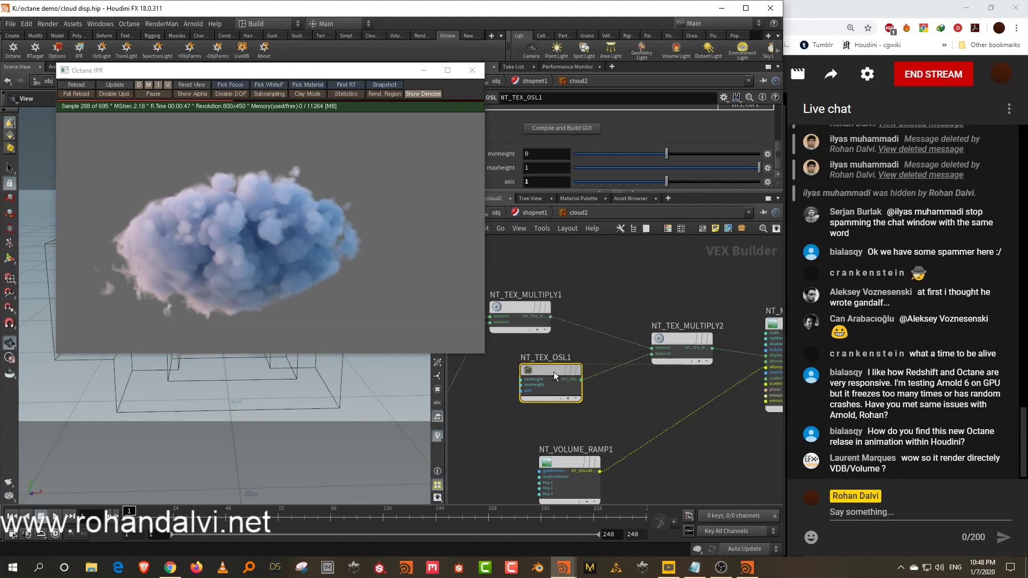
pyautogui.press('y')
pyautogui.moveTo(617, 380); pyautogui.dragTo(597, 367)
pyautogui.click(582, 380)
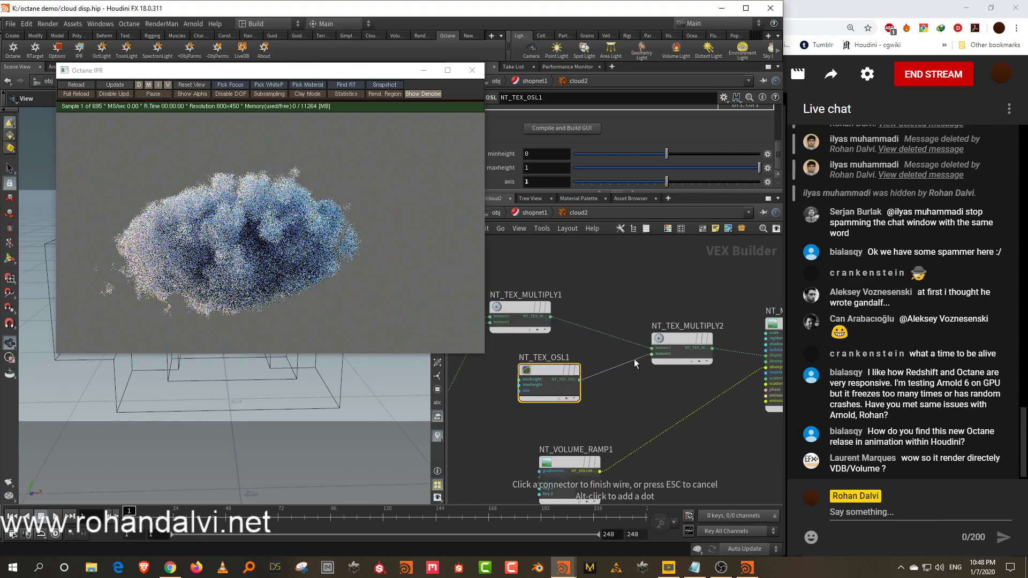
pyautogui.click(644, 356)
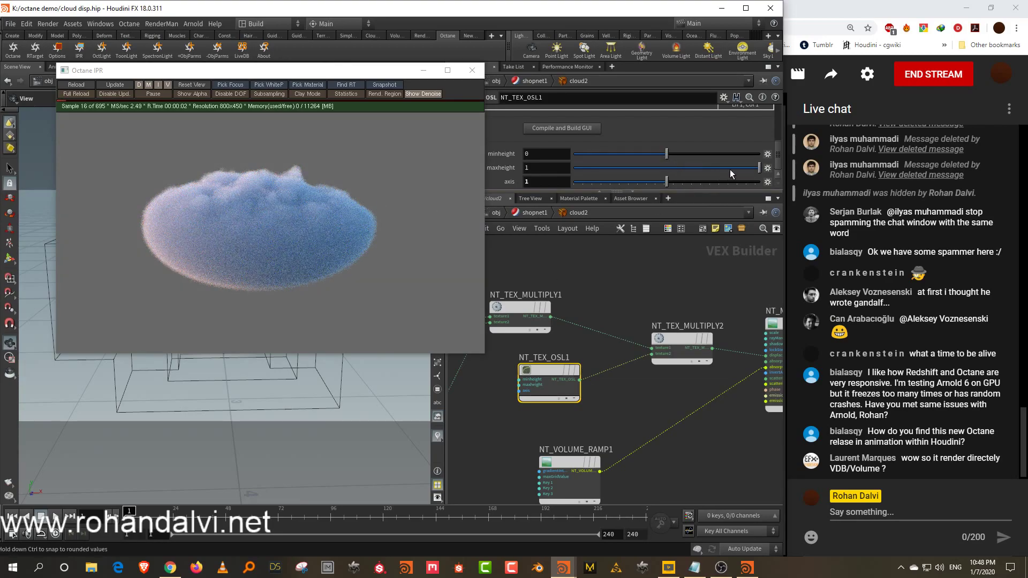
# Step: Adjust the OSL height mask to a minheight of -0.176 and a maxheight of 0.199
pyautogui.moveTo(731, 169); pyautogui.dragTo(685, 168)
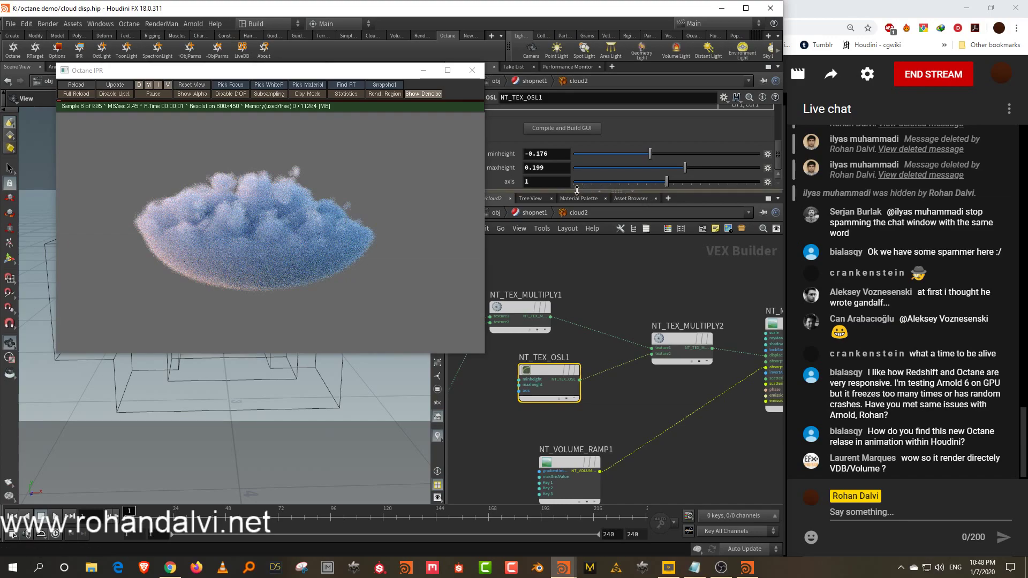
pyautogui.moveTo(616, 192); pyautogui.dragTo(616, 167)
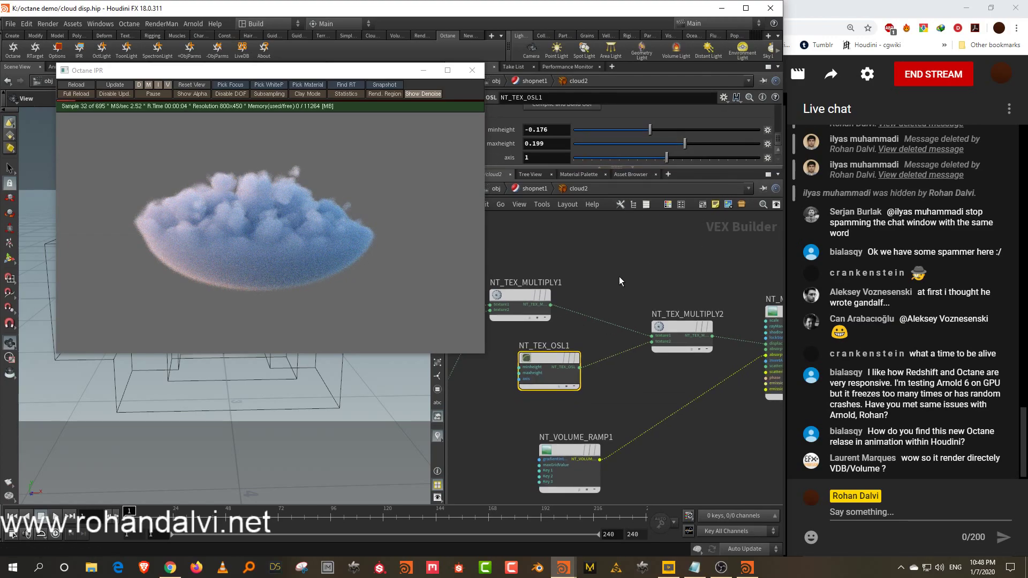
# Step: Make room in the network by moving NT_VOLUME_RAMP1 well down and the displacement texture nodes up
pyautogui.scroll(-1, 675, 256)
pyautogui.scroll(-2, 676, 256)
pyautogui.scroll(-2, 574, 303)
pyautogui.scroll(-1, 732, 361)
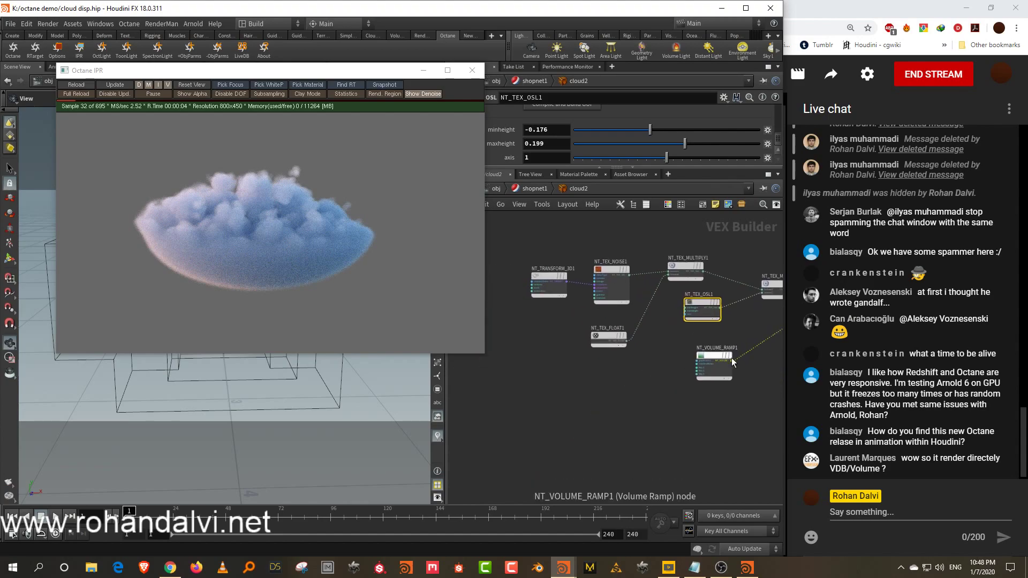
pyautogui.moveTo(717, 356); pyautogui.dragTo(729, 451)
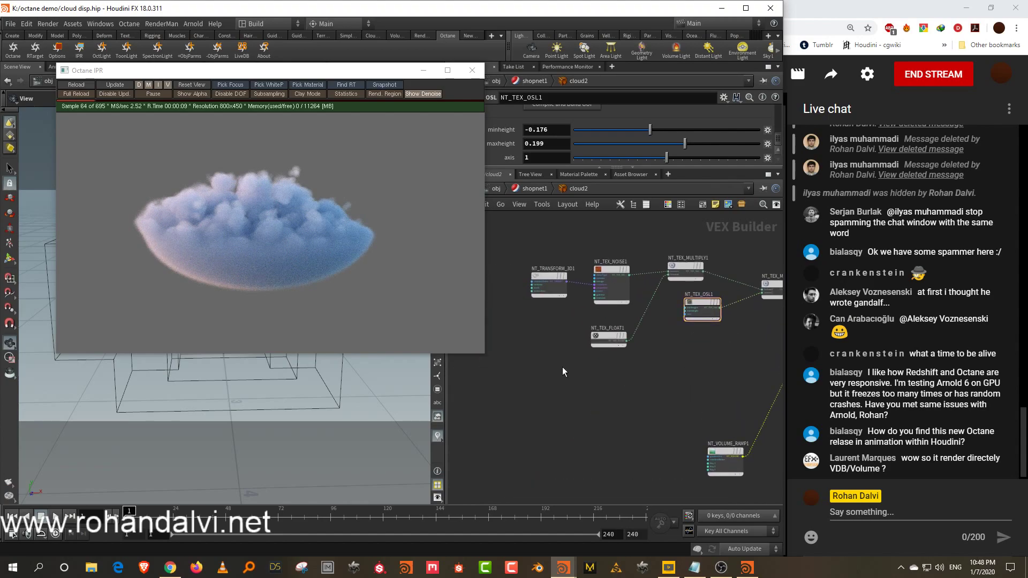
pyautogui.moveTo(562, 368); pyautogui.dragTo(749, 265)
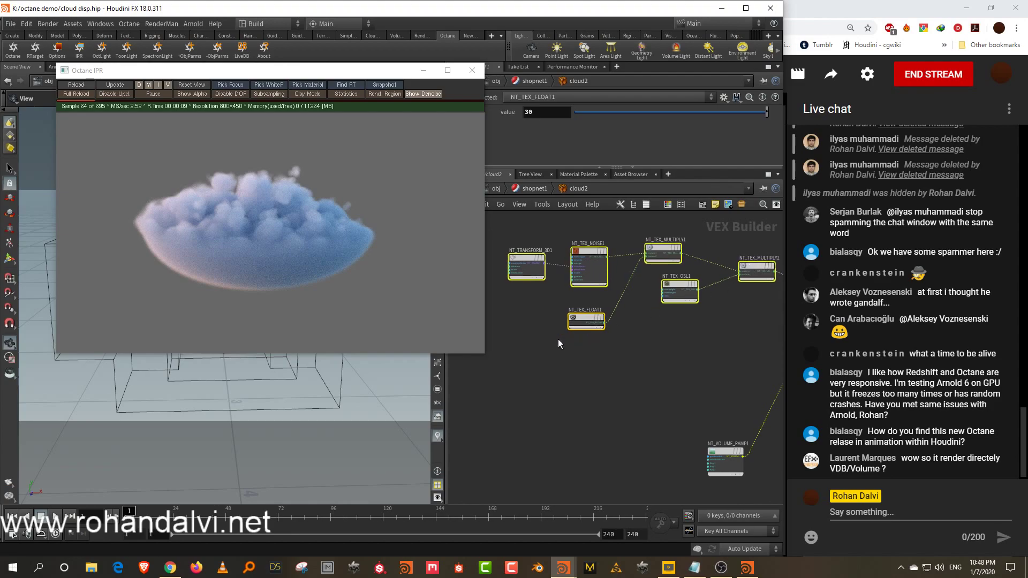
# Step: Duplicate the transform, noise, float and NT_TEX_MULTIPLY1 nodes and place the copies below the original chain
pyautogui.moveTo(535, 342); pyautogui.dragTo(650, 231)
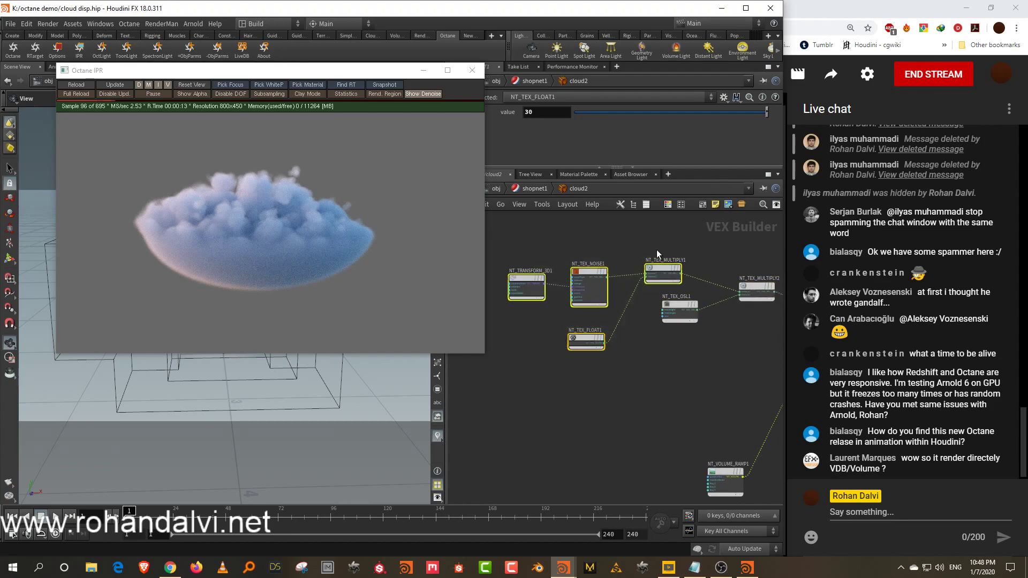
pyautogui.hotkey('ctrl', 'v')
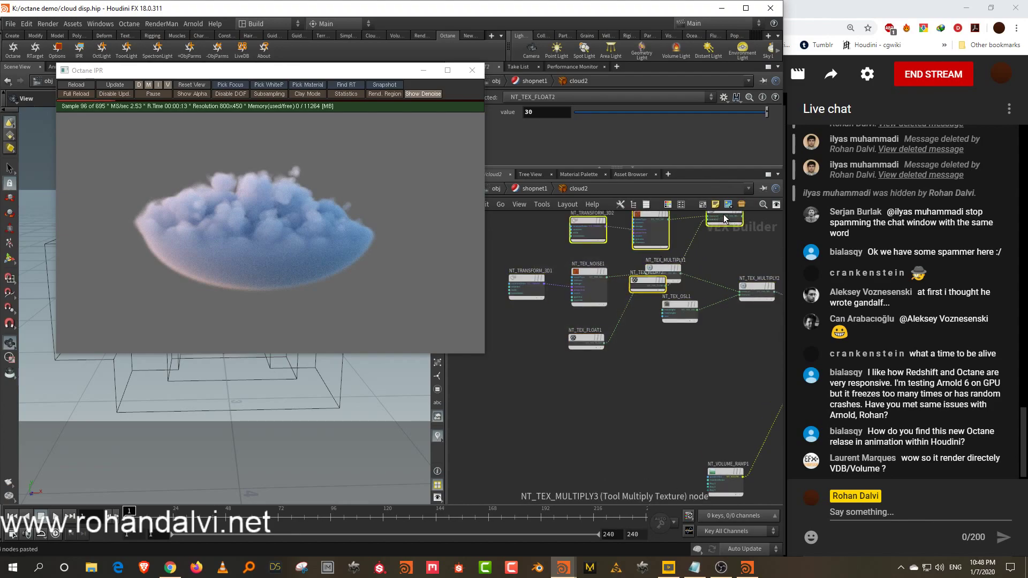
pyautogui.moveTo(724, 214); pyautogui.dragTo(649, 398)
# Step: Delete the duplicated noise node NT_TEX_NOISE2 from the copied chain
pyautogui.scroll(1, 593, 381)
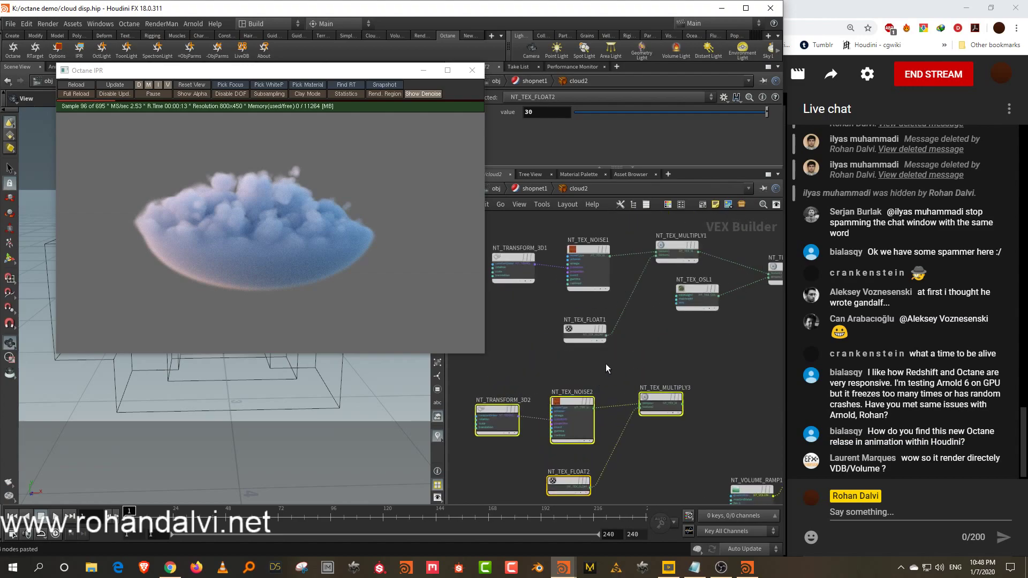
pyautogui.moveTo(605, 364); pyautogui.dragTo(572, 421)
pyautogui.press('Delete')
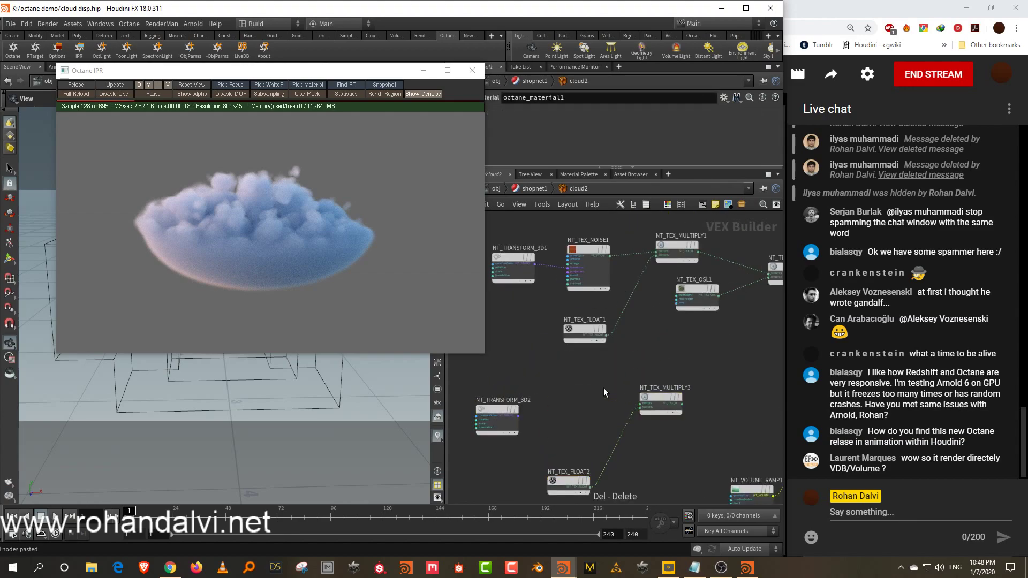
# Step: Add a Procedural Ridged Fractal node to the copied chain, between NT_TRANSFORM_3D2 and NT_TEX_MULTIPLY3
pyautogui.press('Tab')
pyautogui.press('Escape')
pyautogui.press('f')
pyautogui.press('Tab')
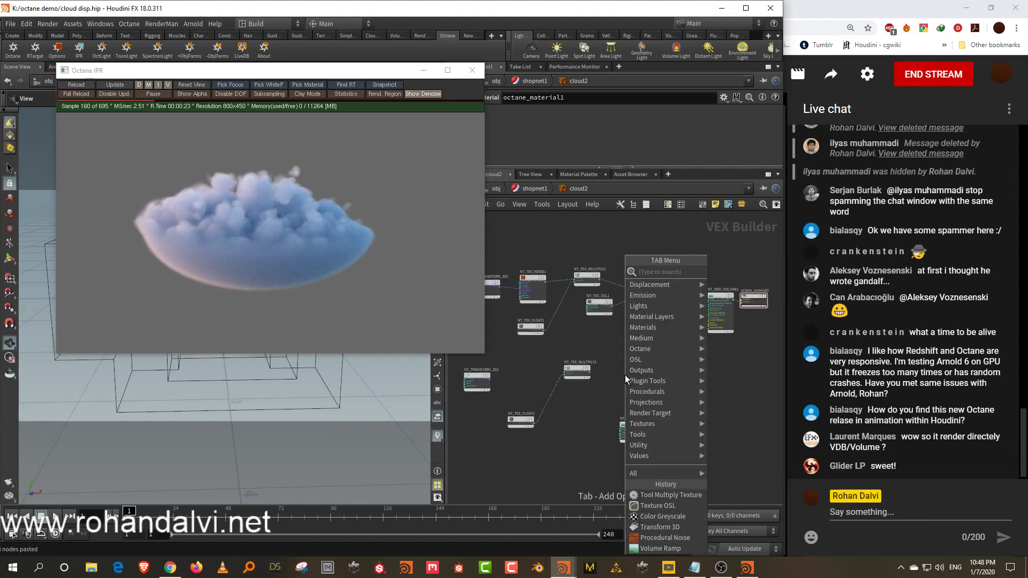
pyautogui.write('ri')
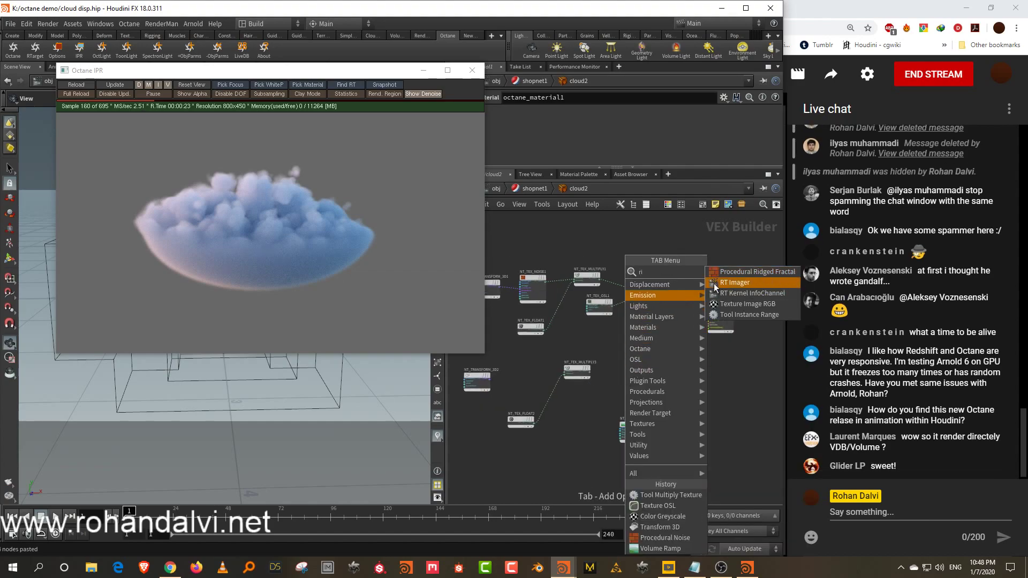
pyautogui.click(741, 271)
pyautogui.click(534, 371)
pyautogui.scroll(3, 514, 392)
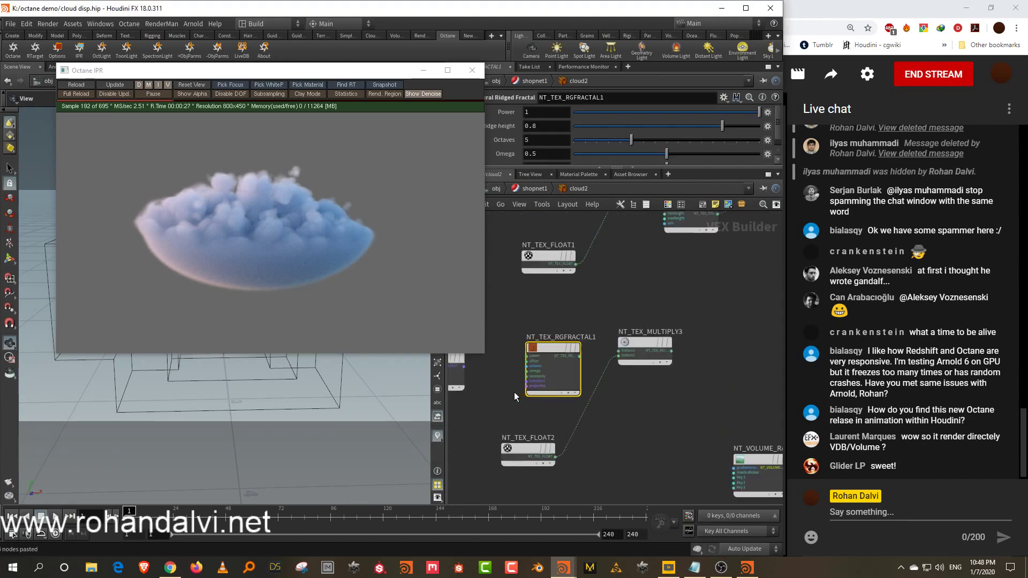
# Step: Wire NT_TRANSFORM_3D2 into the ridged fractal's transform input and the fractal's output into texture1 of NT_TEX_MULTIPLY3
pyautogui.moveTo(511, 378); pyautogui.dragTo(547, 376, button='middle')
pyautogui.scroll(2, 545, 373)
pyautogui.click(491, 363)
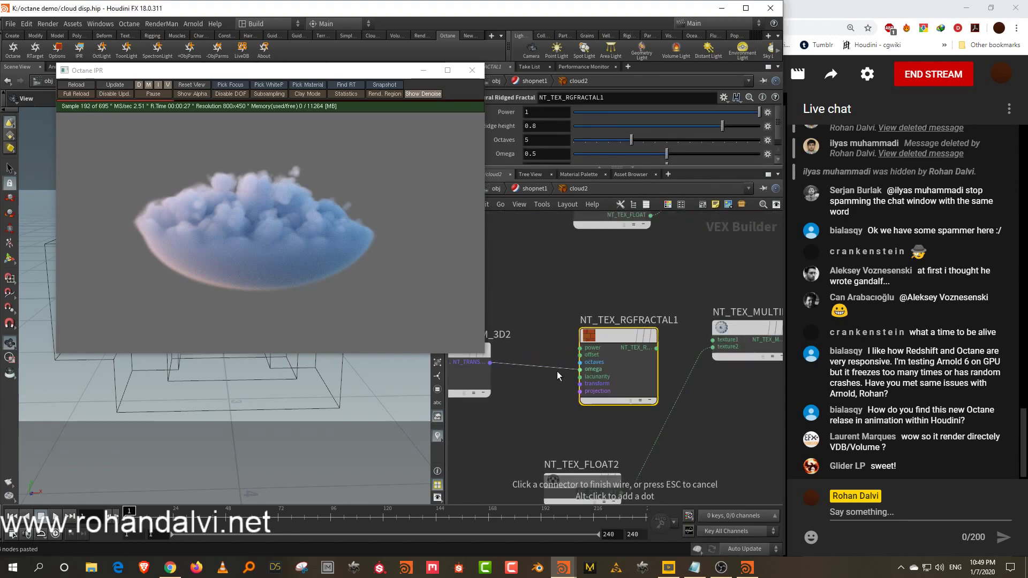
pyautogui.click(569, 384)
pyautogui.moveTo(669, 354); pyautogui.dragTo(636, 372, button='middle')
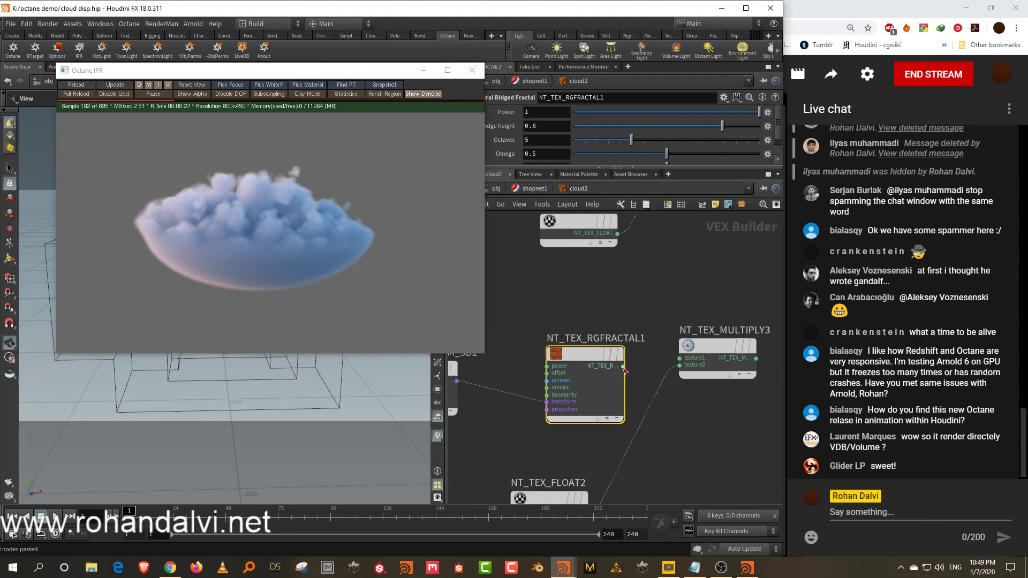
pyautogui.click(623, 367)
pyautogui.click(676, 357)
# Step: Connect NT_TEX_MULTIPLY3 directly to the displacement input of NT_MED_VOLUME1, replacing the NT_TEX_MULTIPLY2 connection
pyautogui.moveTo(715, 299); pyautogui.dragTo(565, 352, button='middle')
pyautogui.scroll(-2, 566, 351)
pyautogui.moveTo(637, 364); pyautogui.dragTo(563, 397, button='middle')
pyautogui.click(519, 429)
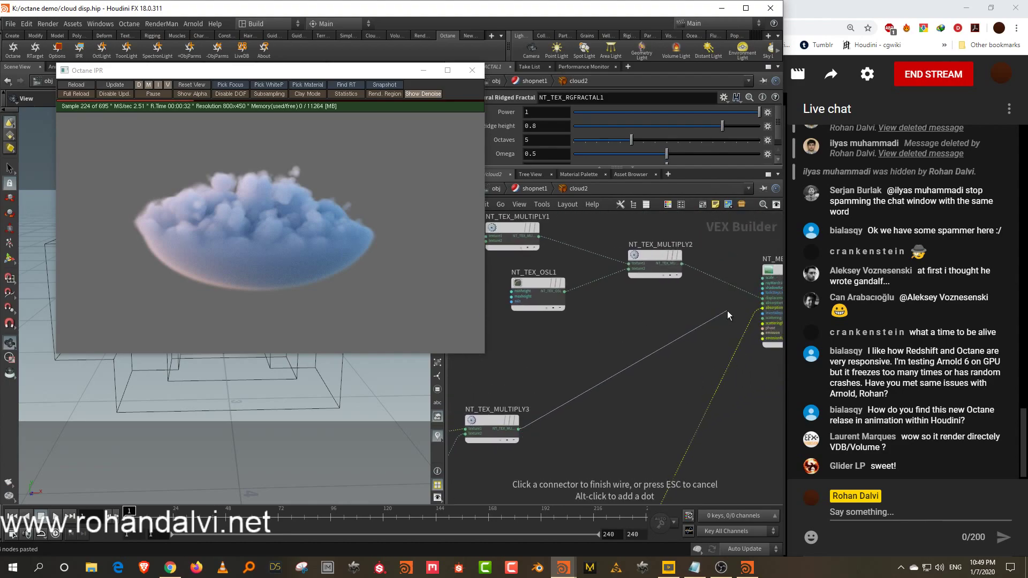
pyautogui.click(763, 303)
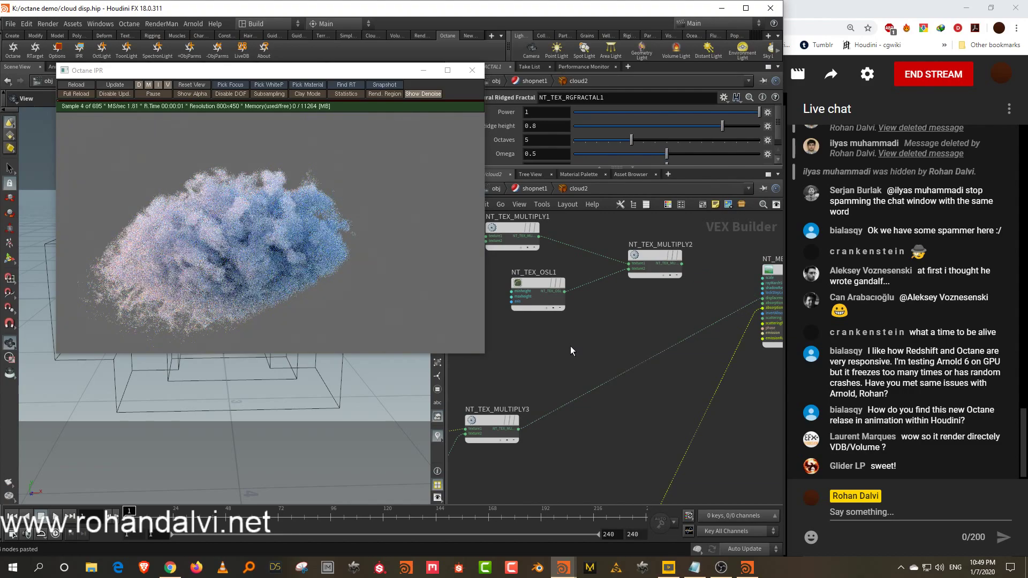
# Step: Set NT_TRANSFORM_3D2 to a uniform scale of 5.9 with a translation of 20 in X and 19 in Y
pyautogui.moveTo(570, 346); pyautogui.dragTo(800, 302, button='middle')
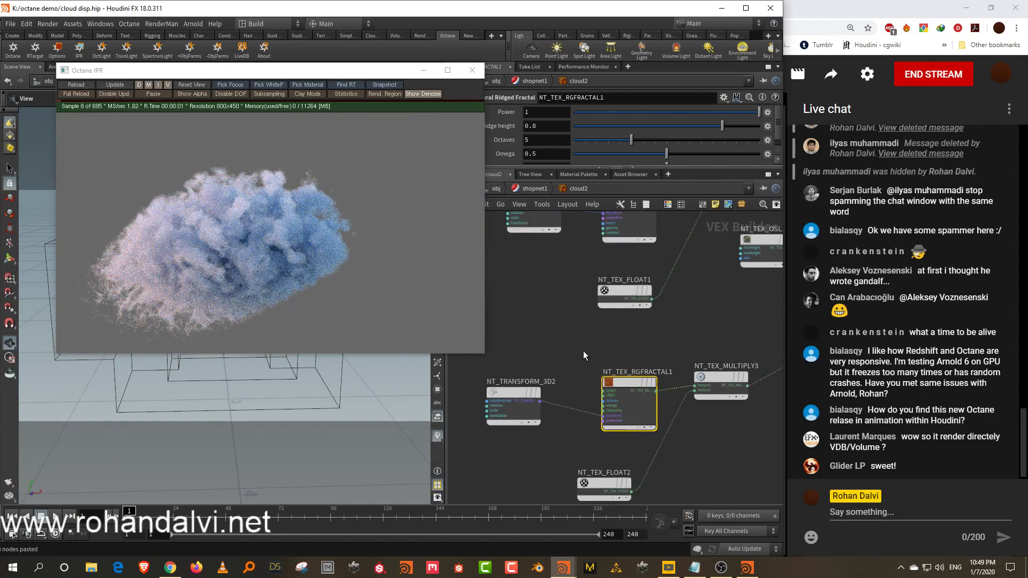
pyautogui.click(517, 393)
pyautogui.moveTo(588, 160); pyautogui.dragTo(688, 132, button='middle')
pyautogui.moveTo(621, 140); pyautogui.dragTo(621, 142, button='middle')
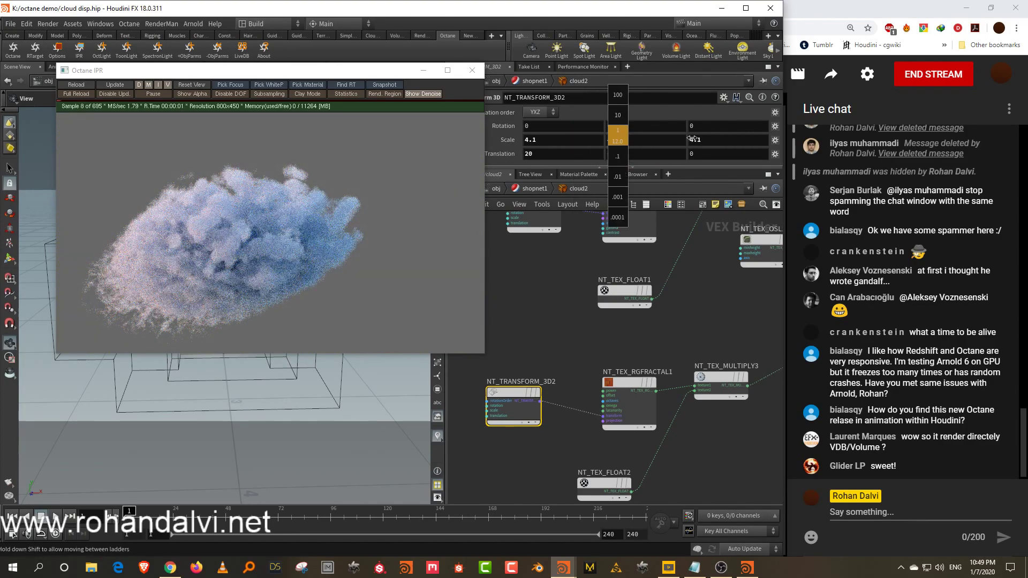
pyautogui.moveTo(692, 139); pyautogui.dragTo(715, 138, button='middle')
pyautogui.moveTo(512, 143); pyautogui.dragTo(588, 144, button='middle')
pyautogui.moveTo(596, 144); pyautogui.dragTo(604, 144, button='middle')
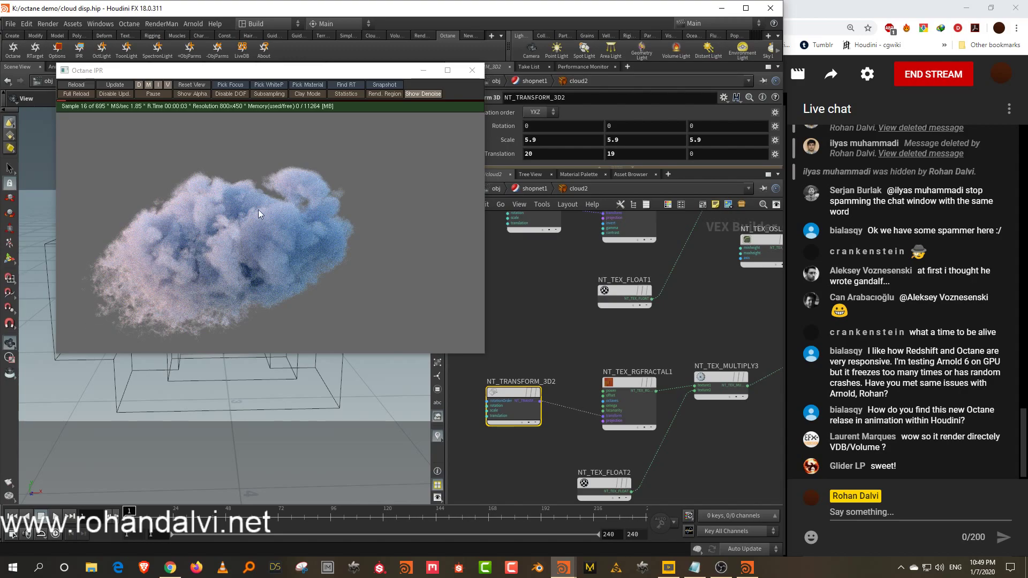
# Step: Lower the ridged fractal's displacement strength by setting the NT_TEX_FLOAT2 value to 26
pyautogui.moveTo(691, 283); pyautogui.dragTo(615, 352, button='middle')
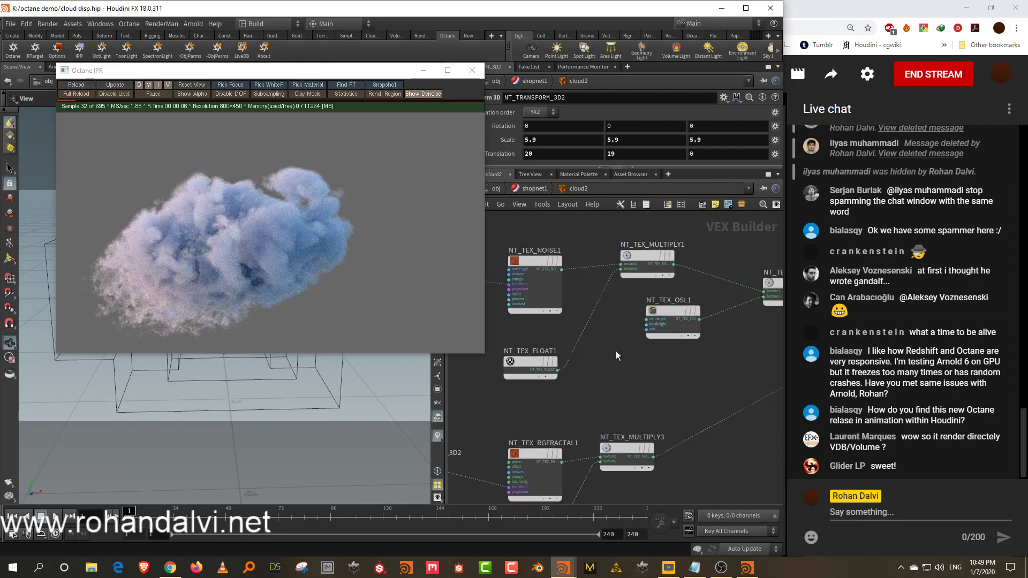
pyautogui.moveTo(584, 406); pyautogui.dragTo(602, 320, button='middle')
pyautogui.click(524, 471)
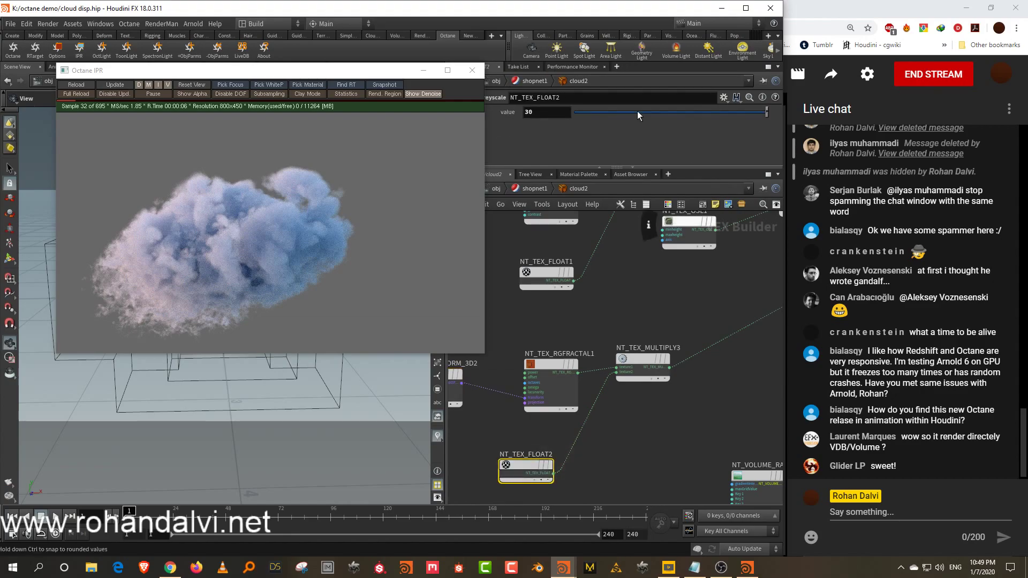
pyautogui.moveTo(559, 110); pyautogui.dragTo(529, 95, button='middle')
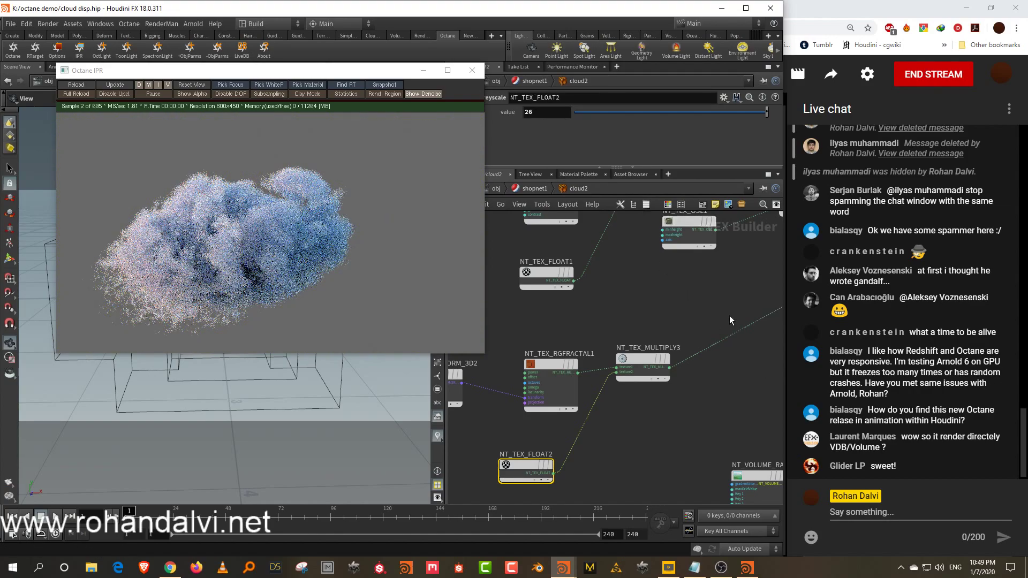
# Step: Duplicate the NT_TEX_OSL1 height mask and place the copy above NT_TEX_MULTIPLY2
pyautogui.moveTo(729, 316); pyautogui.dragTo(545, 411, button='middle')
pyautogui.click(590, 271)
pyautogui.click(569, 271)
pyautogui.hotkey('ctrl', 'v')
pyautogui.moveTo(574, 359); pyautogui.dragTo(592, 264)
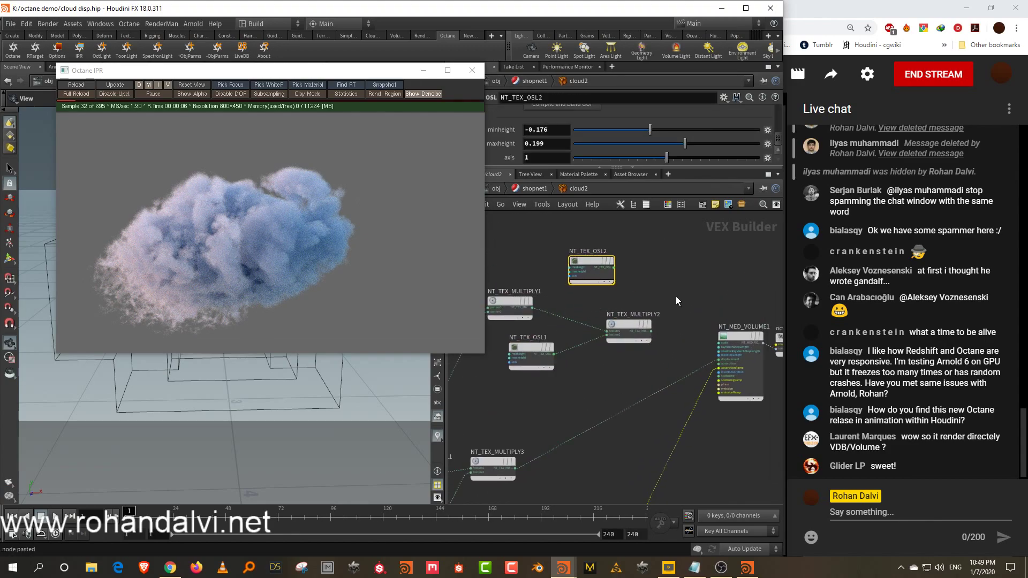
# Step: Add a Tool Mix Texture node between NT_TEX_MULTIPLY2 and NT_MED_VOLUME1
pyautogui.press('Tab')
pyautogui.write('mi')
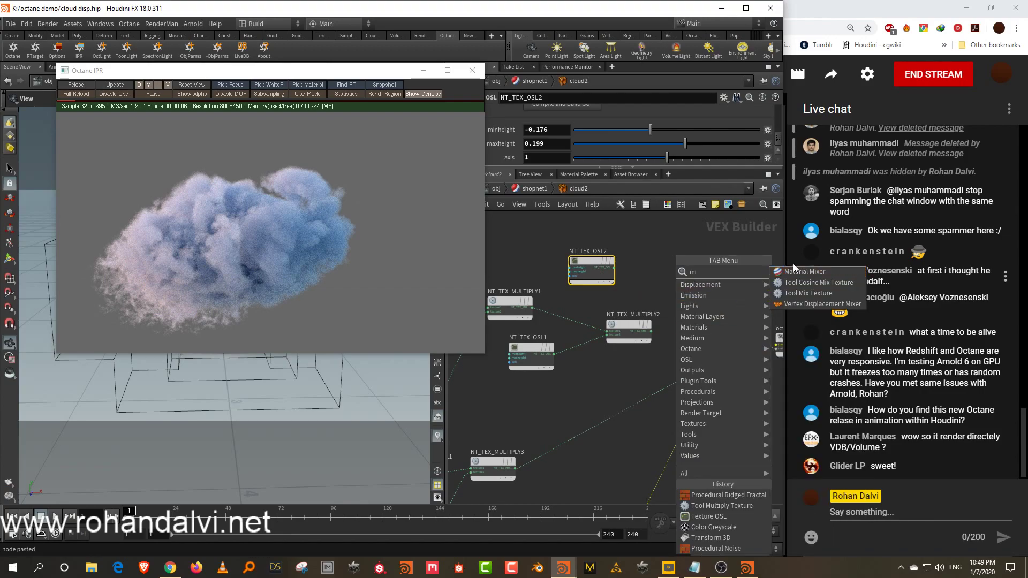
pyautogui.click(799, 288)
pyautogui.click(714, 333)
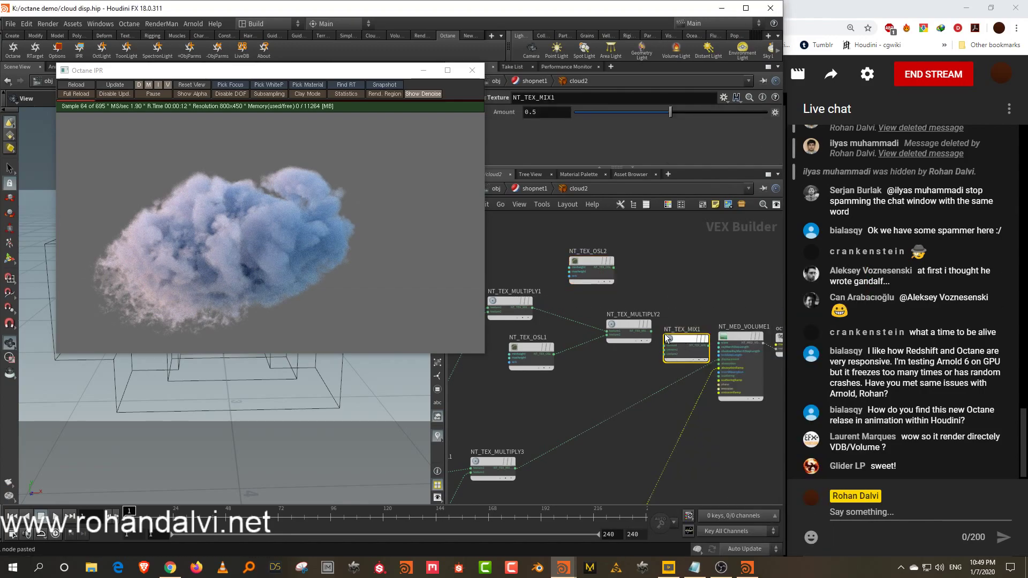
# Step: Wire NT_TEX_MULTIPLY3 into texture1 and NT_TEX_MULTIPLY2 into texture2 of the mix texture node
pyautogui.scroll(2, 610, 320)
pyautogui.moveTo(622, 321); pyautogui.dragTo(634, 330)
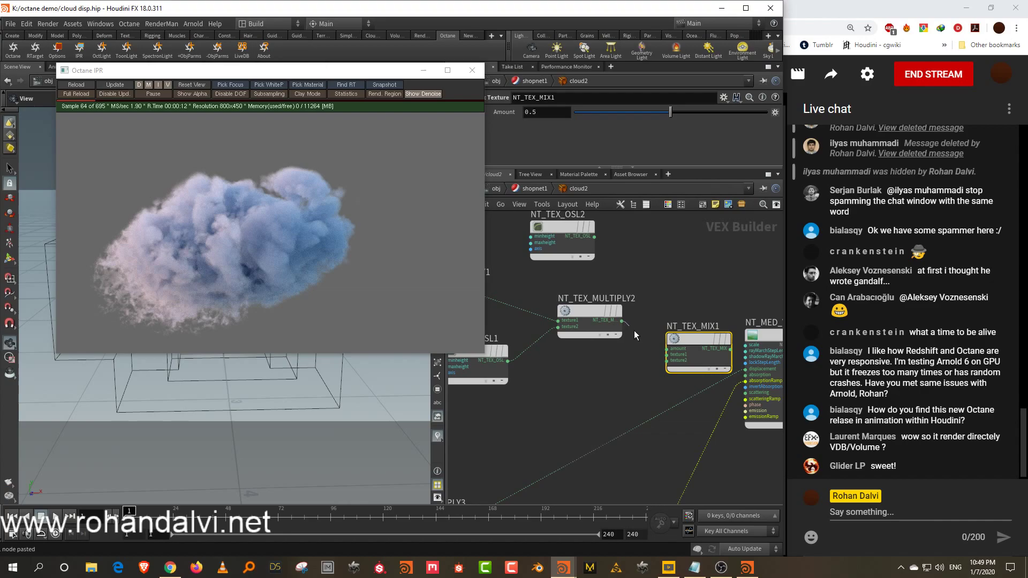
pyautogui.click(654, 354)
pyautogui.moveTo(528, 451); pyautogui.dragTo(572, 372, button='middle')
pyautogui.click(502, 444)
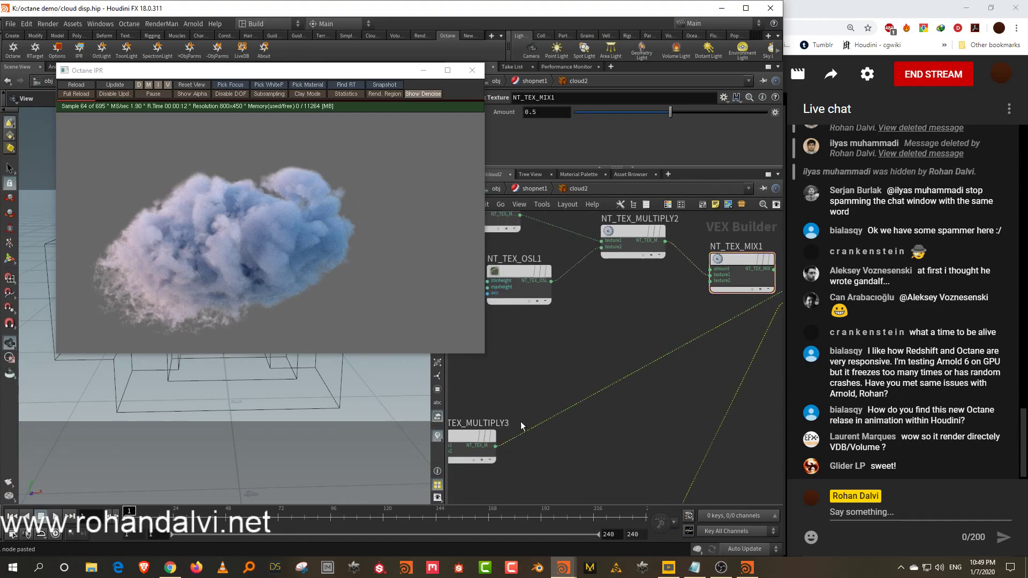
pyautogui.click(474, 436)
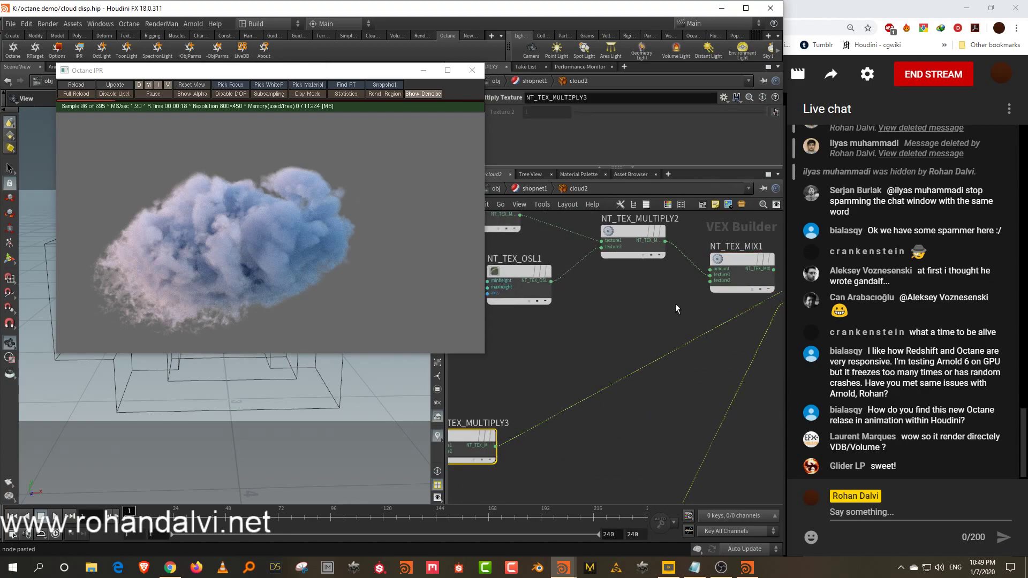
pyautogui.moveTo(679, 277); pyautogui.dragTo(672, 314, button='middle')
pyautogui.click(658, 278)
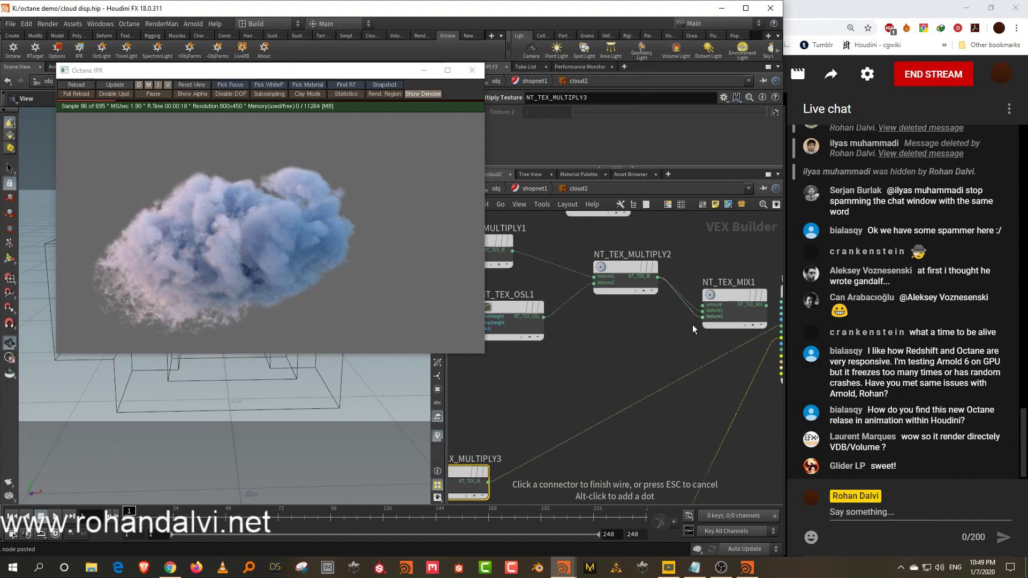
pyautogui.click(692, 324)
pyautogui.click(488, 481)
pyautogui.click(700, 311)
# Step: Set the axis of the duplicated height mask NT_TEX_OSL2 to 0
pyautogui.moveTo(713, 263); pyautogui.dragTo(708, 350, button='middle')
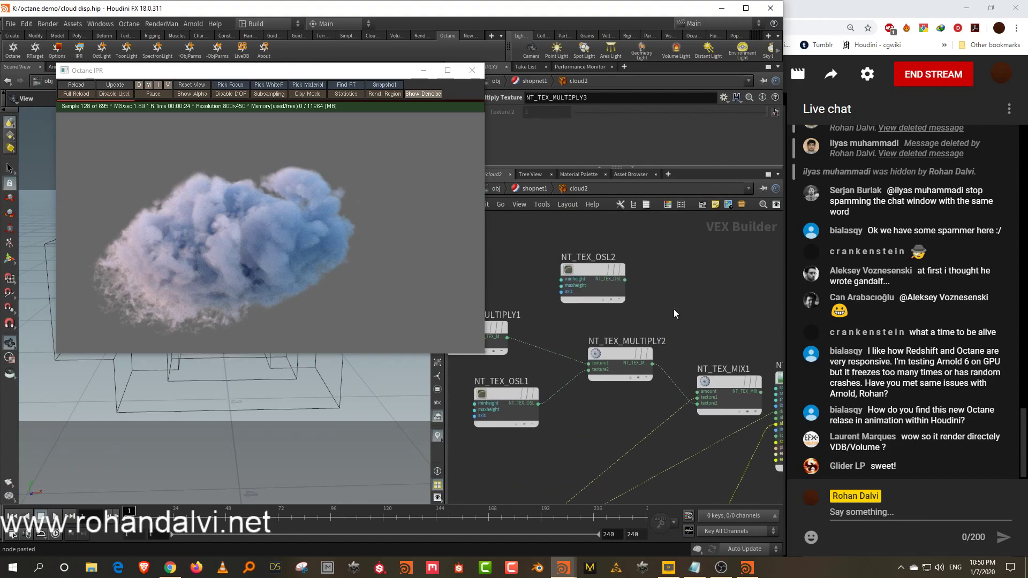
pyautogui.click(593, 270)
pyautogui.moveTo(539, 159); pyautogui.dragTo(510, 159)
pyautogui.write('0')
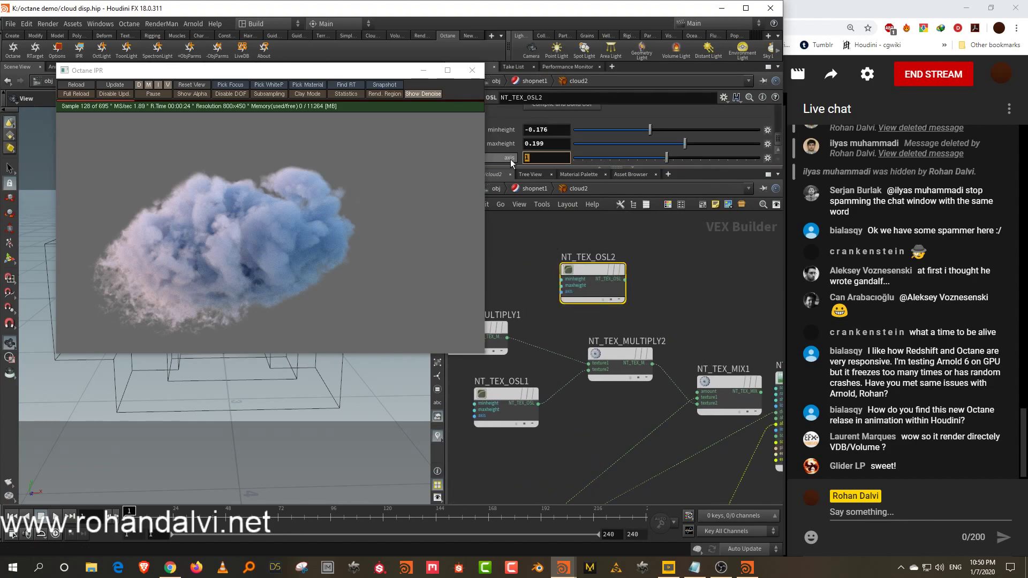
pyautogui.press('Return')
# Step: Connect the mix texture to the displacement input of NT_MED_VOLUME1 and drive its amount with NT_TEX_OSL2
pyautogui.moveTo(717, 302); pyautogui.dragTo(648, 294, button='middle')
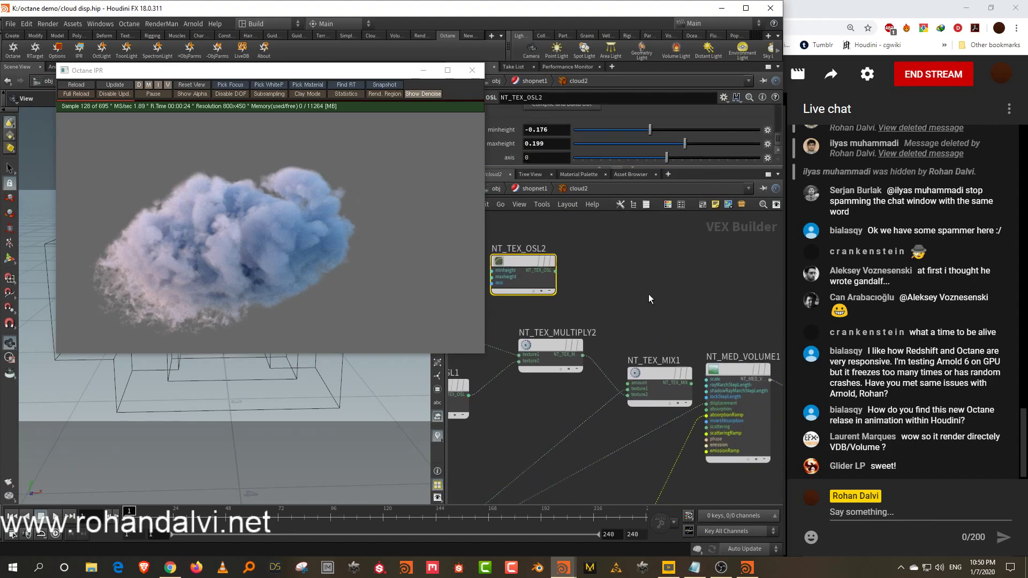
pyautogui.moveTo(665, 373); pyautogui.dragTo(652, 369)
pyautogui.click(679, 379)
pyautogui.click(707, 404)
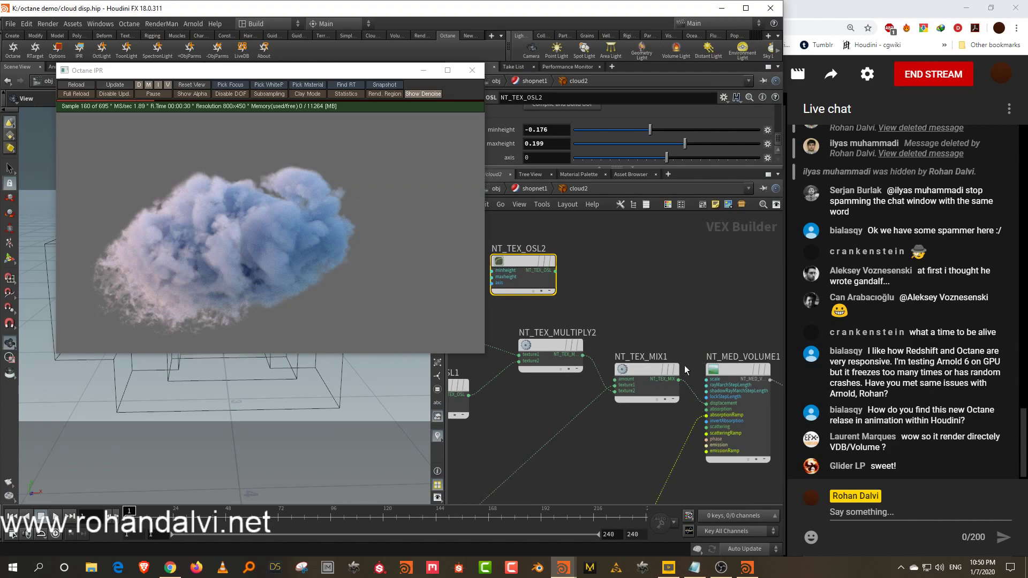
pyautogui.click(615, 379)
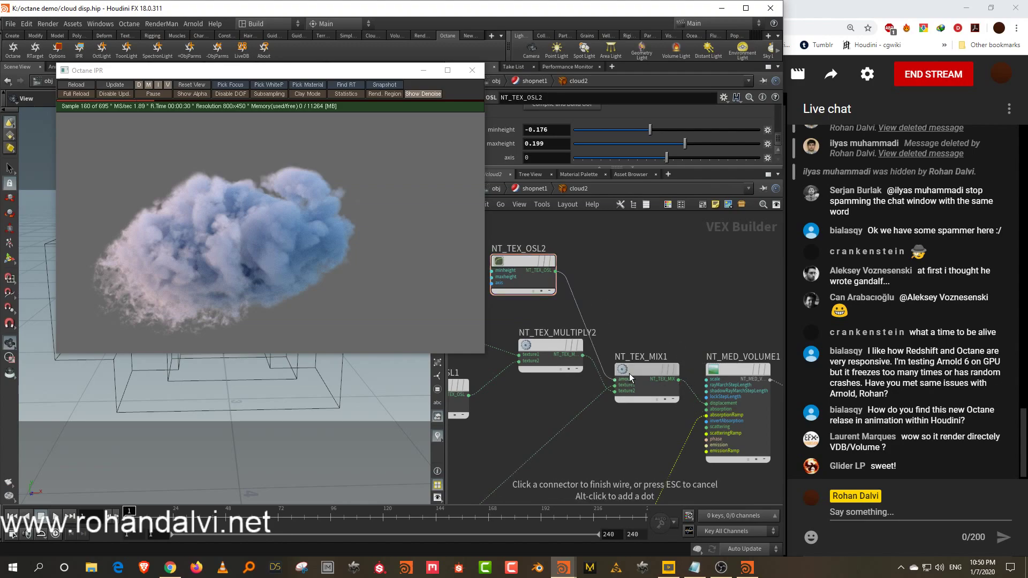
pyautogui.click(556, 271)
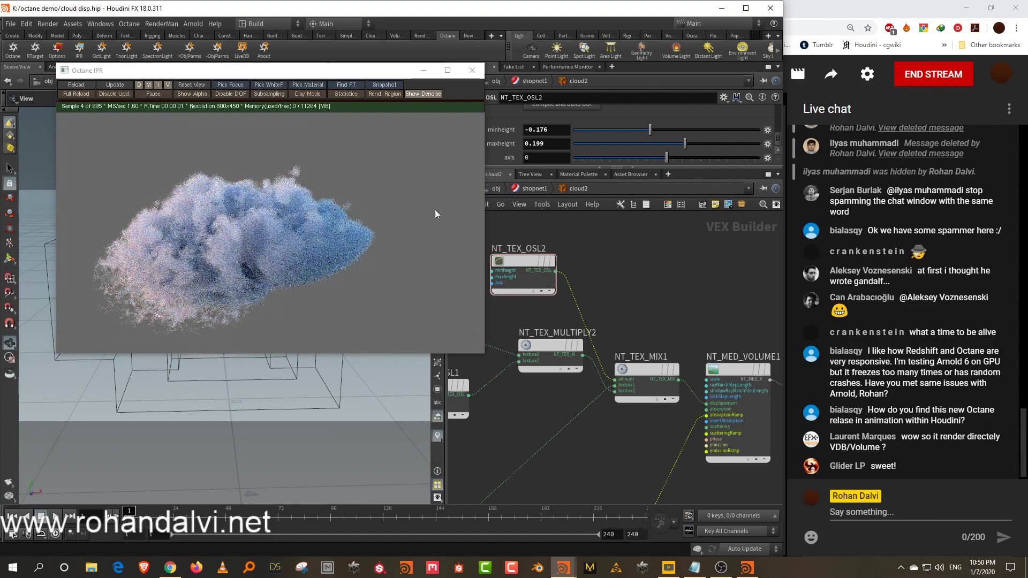
# Step: Widen the NT_TEX_OSL2 mask range to a minheight of -0.395 and a maxheight of 0.487
pyautogui.moveTo(650, 130); pyautogui.dragTo(603, 134)
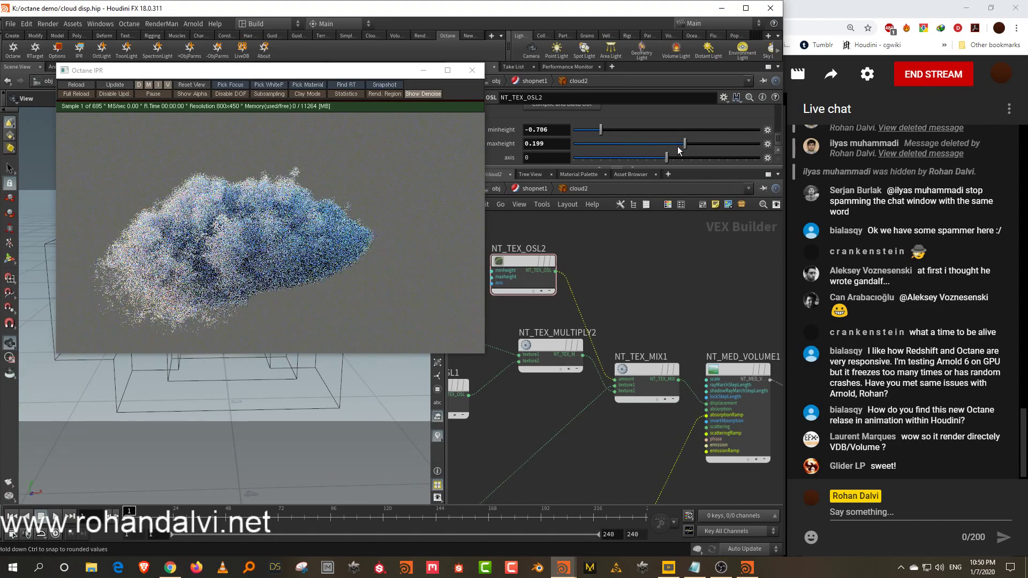
pyautogui.moveTo(677, 145); pyautogui.dragTo(711, 145)
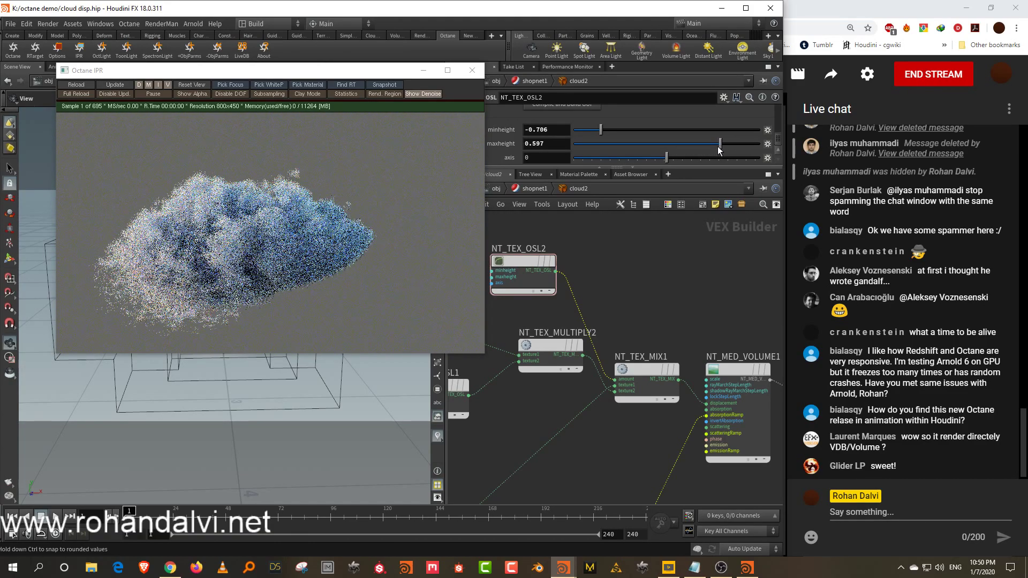
pyautogui.moveTo(601, 130); pyautogui.dragTo(630, 135)
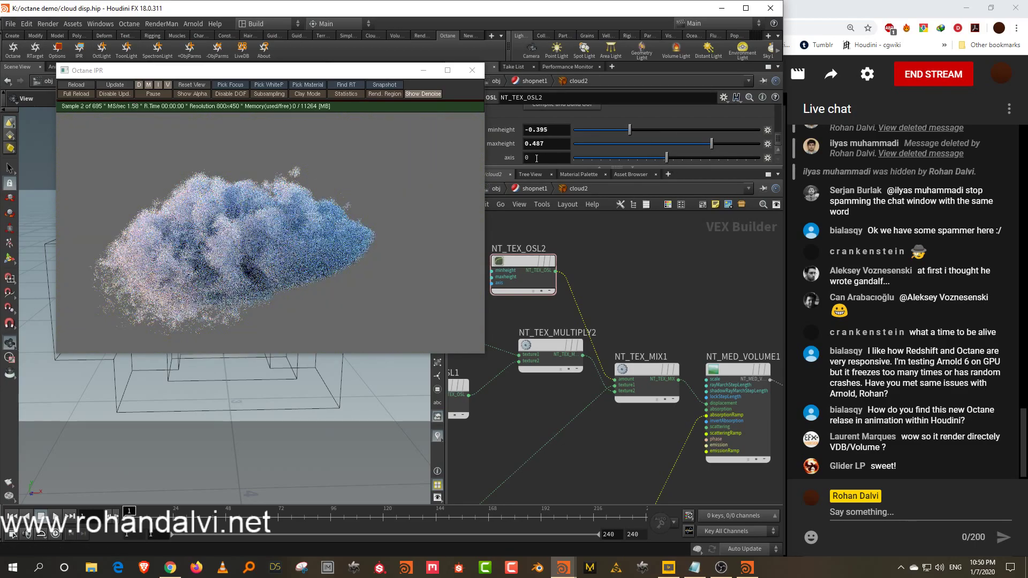
# Step: Set the NT_TEX_OSL2 mask's axis to 1 and its minheight to -0.118
pyautogui.moveTo(539, 159); pyautogui.dragTo(504, 162)
pyautogui.write('1')
pyautogui.press('Return')
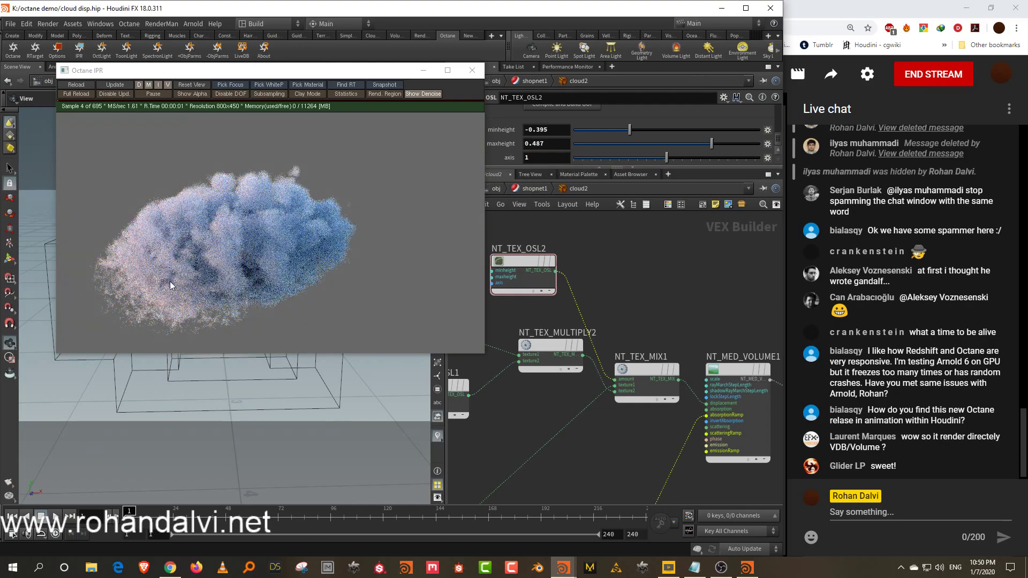
pyautogui.moveTo(637, 131); pyautogui.dragTo(656, 136)
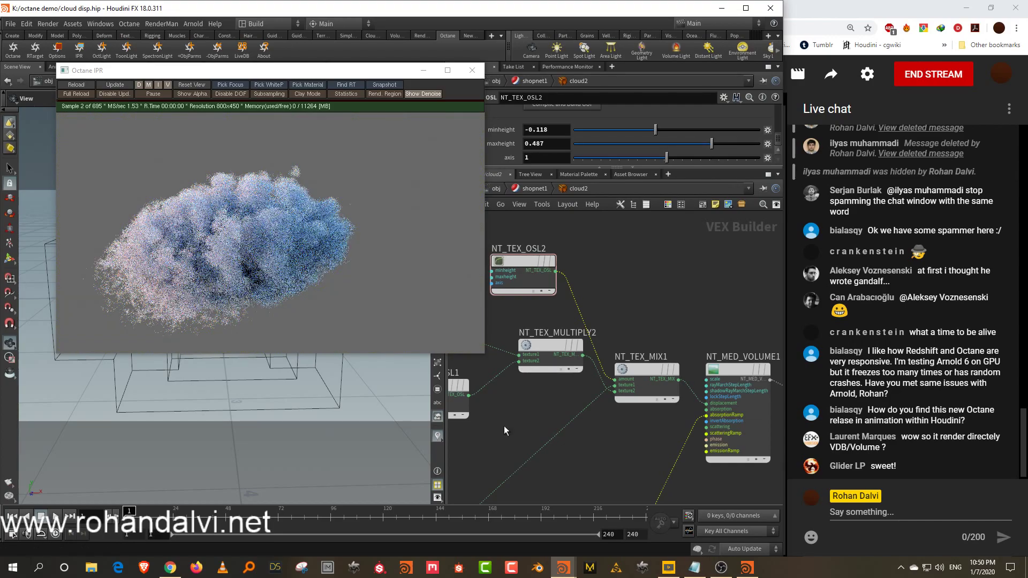
# Step: Enlarge the original noise pattern by setting the uniform scale of NT_TRANSFORM_3D1 to 8.1
pyautogui.moveTo(503, 426); pyautogui.dragTo(771, 422, button='middle')
pyautogui.moveTo(498, 282); pyautogui.dragTo(652, 279, button='middle')
pyautogui.click(595, 332)
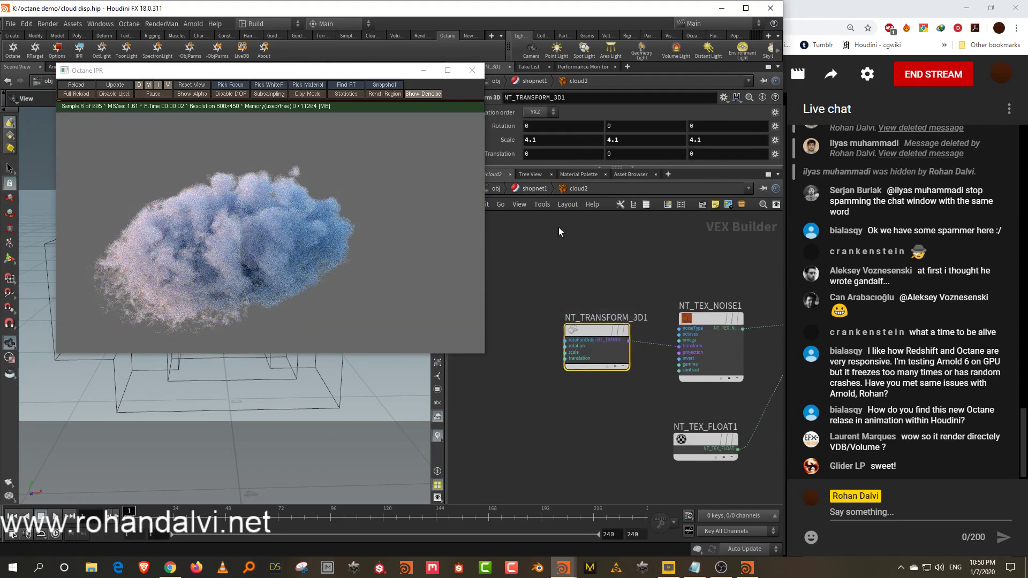
pyautogui.moveTo(506, 136); pyautogui.dragTo(697, 140, button='middle')
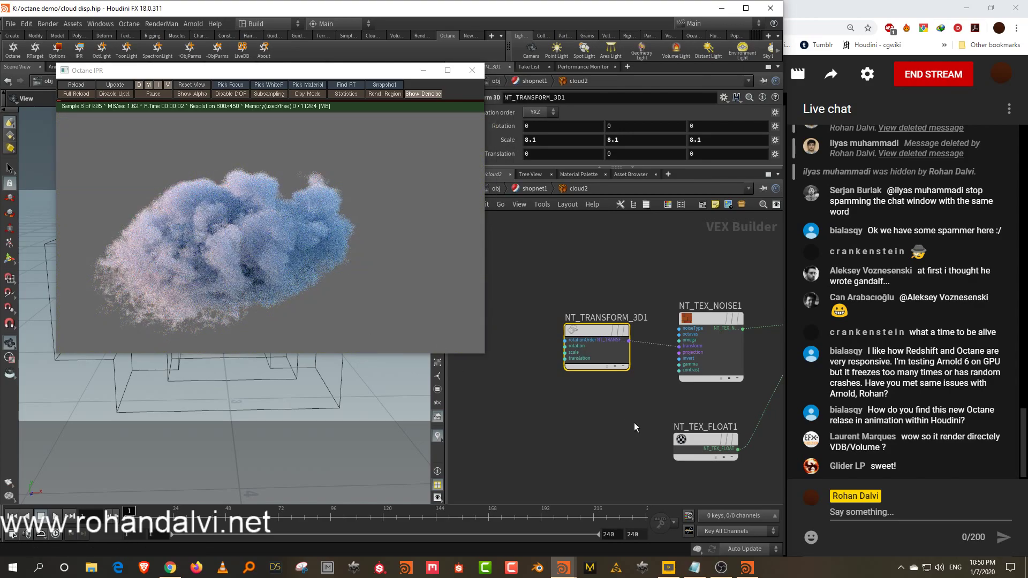
# Step: Set the NT_TEX_NOISE1 noise texture to 4 octaves and an omega of 0.305
pyautogui.moveTo(629, 419); pyautogui.dragTo(520, 424, button='middle')
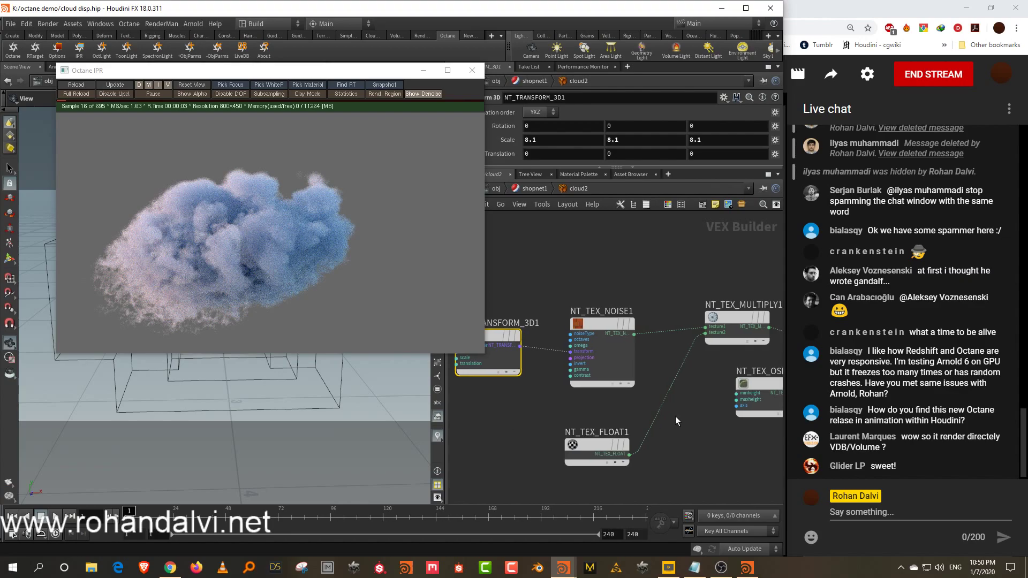
pyautogui.moveTo(676, 416); pyautogui.dragTo(668, 446, button='middle')
pyautogui.click(621, 355)
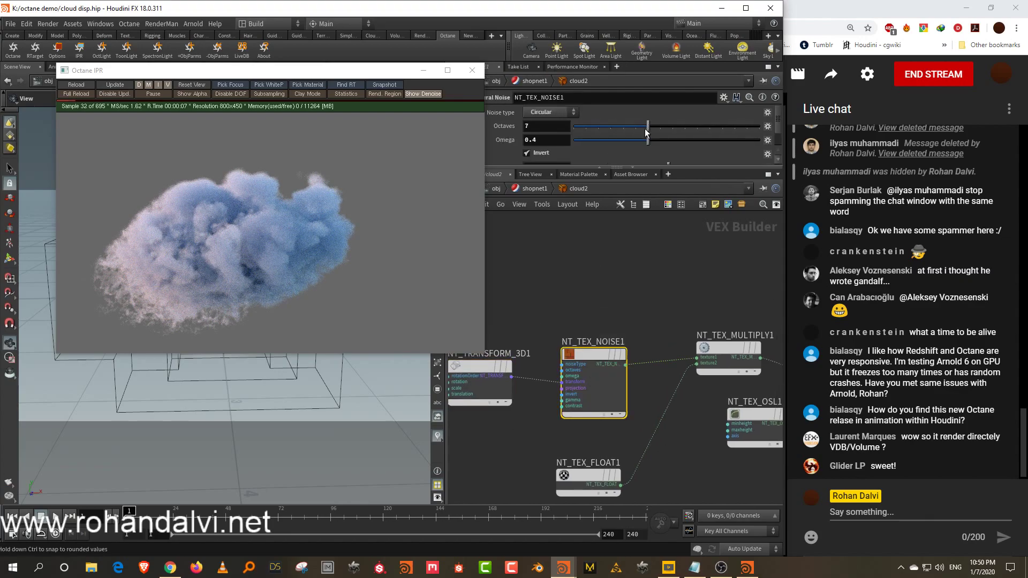
pyautogui.moveTo(646, 128); pyautogui.dragTo(630, 144)
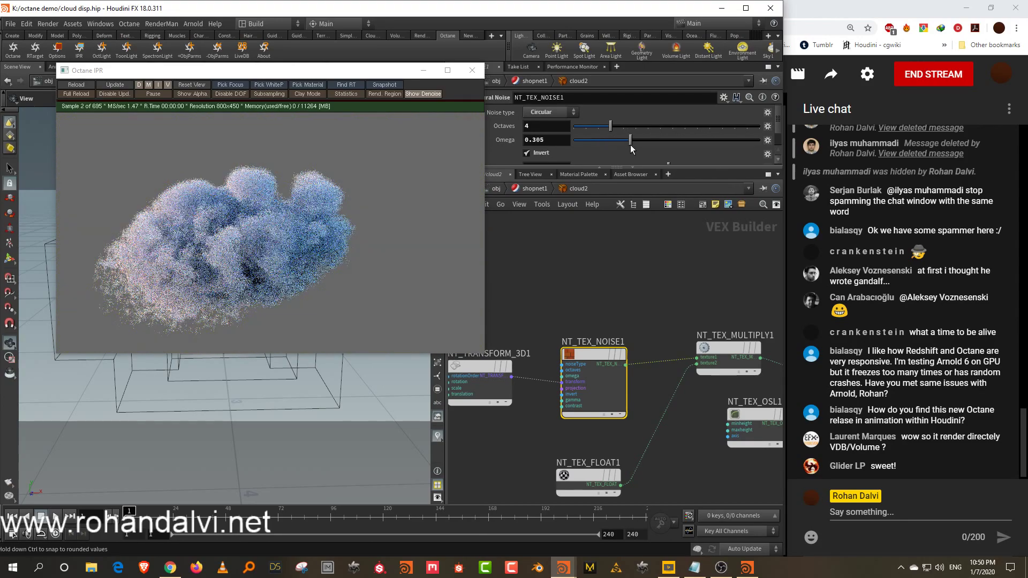
# Step: Try the Chips noise type without inversion on NT_TEX_NOISE1, and return it to inverted Circular noise
pyautogui.click(548, 112)
pyautogui.click(545, 154)
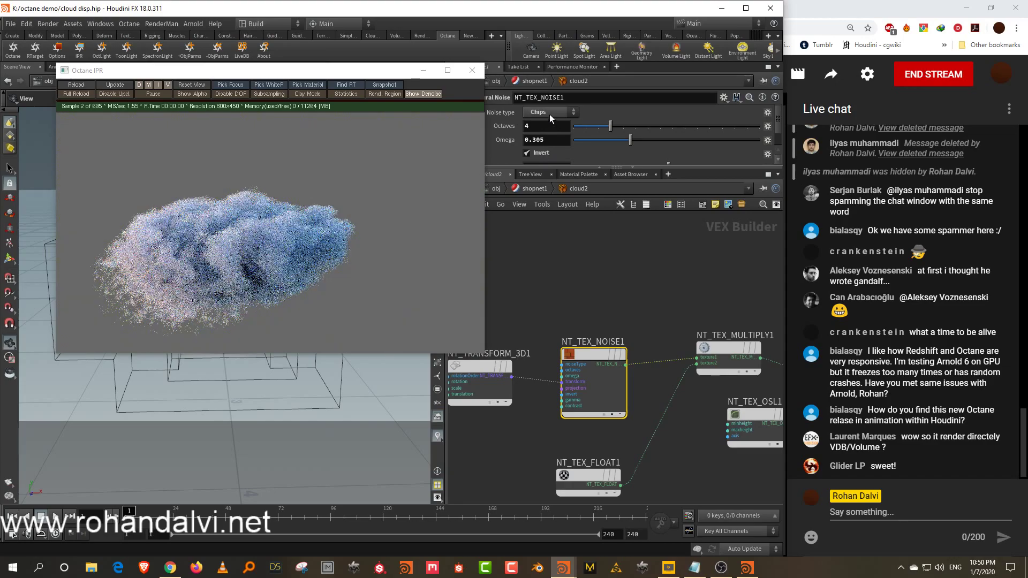
pyautogui.click(538, 155)
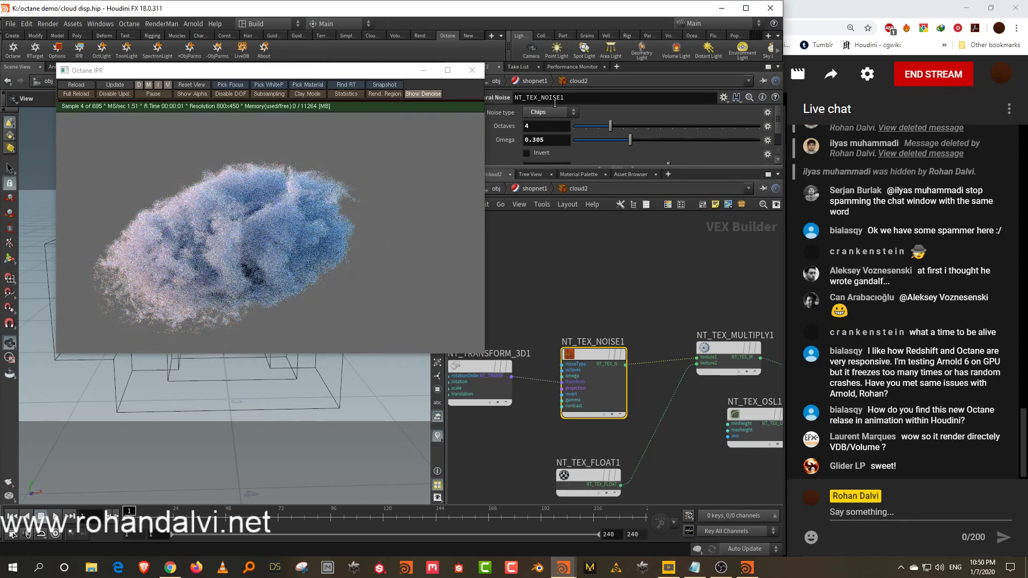
pyautogui.click(555, 113)
pyautogui.click(554, 144)
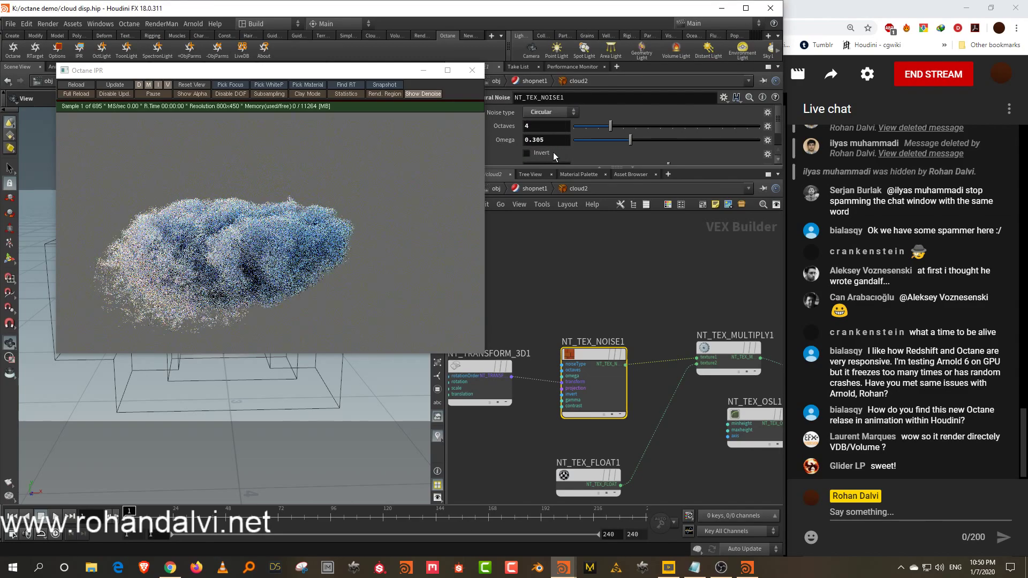
pyautogui.click(547, 153)
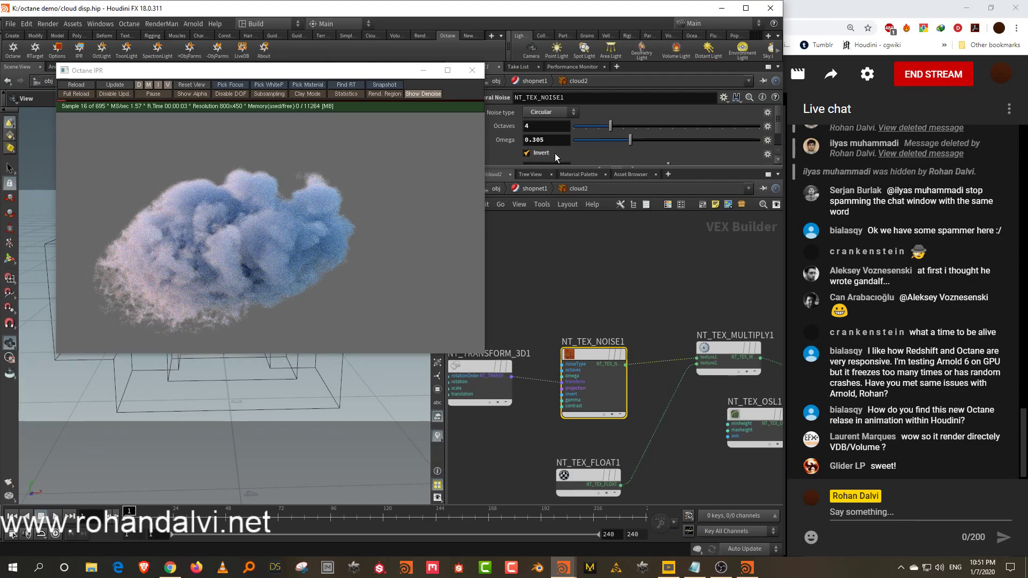
# Step: Raise NT_TEX_NOISE1 to 6 octaves and set the uniform scale of NT_TRANSFORM_3D1 to 5.9
pyautogui.moveTo(610, 126); pyautogui.dragTo(632, 127)
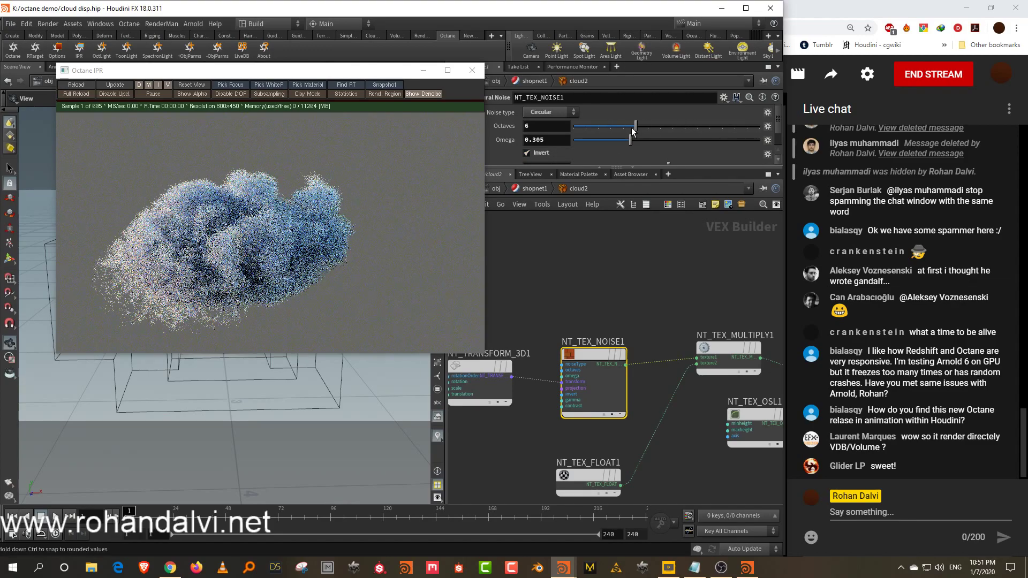
pyautogui.moveTo(551, 313); pyautogui.dragTo(679, 275, button='middle')
pyautogui.click(596, 354)
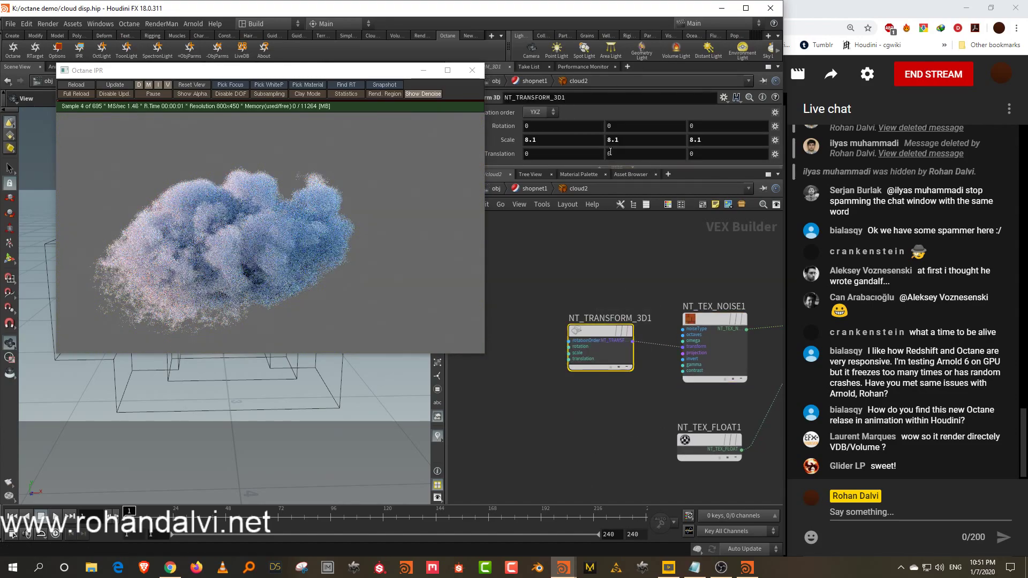
pyautogui.moveTo(505, 138); pyautogui.dragTo(238, 150, button='middle')
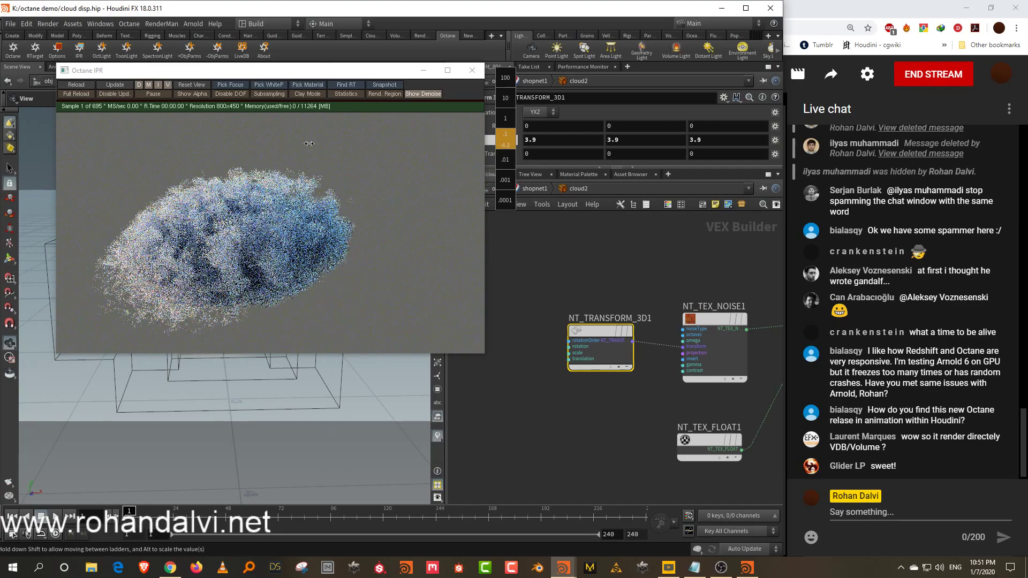
pyautogui.moveTo(309, 143); pyautogui.dragTo(407, 140, button='middle')
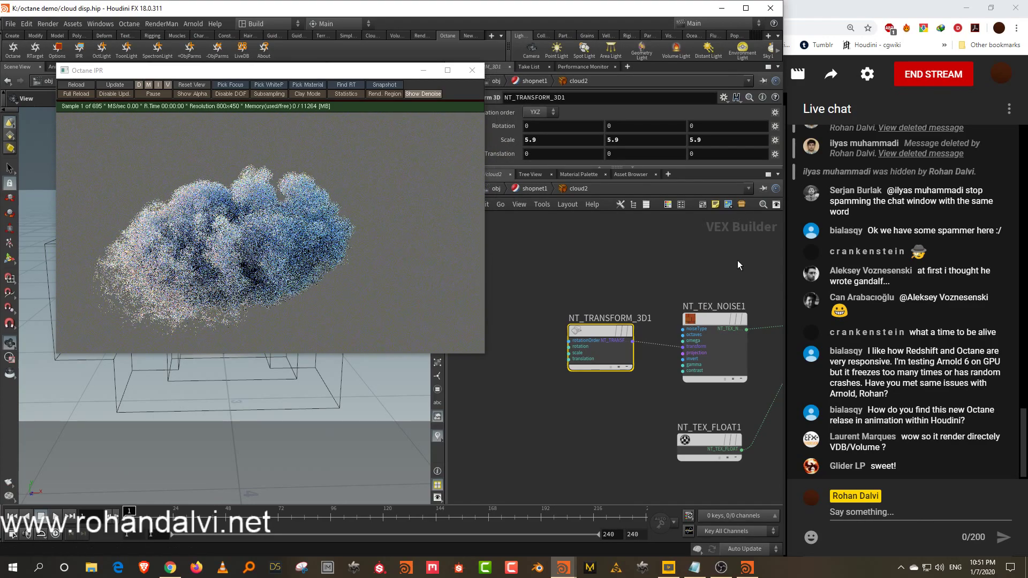
# Step: Set the NT_TEX_OSL2 mask's axis to 0
pyautogui.moveTo(739, 265); pyautogui.dragTo(543, 252, button='middle')
pyautogui.click(724, 250)
pyautogui.click(539, 158)
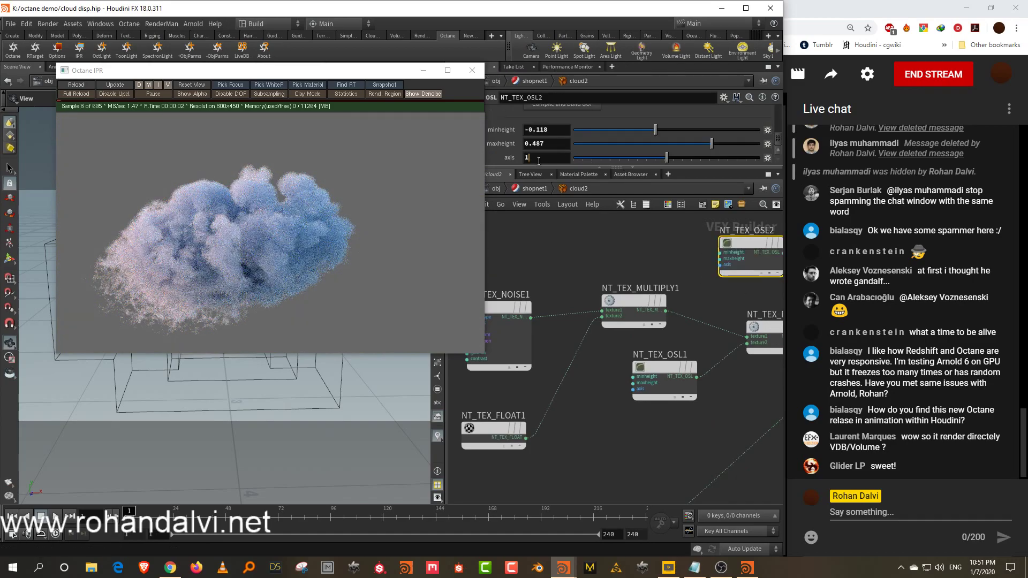
pyautogui.press('Return')
pyautogui.write('0')
pyautogui.press('Return')
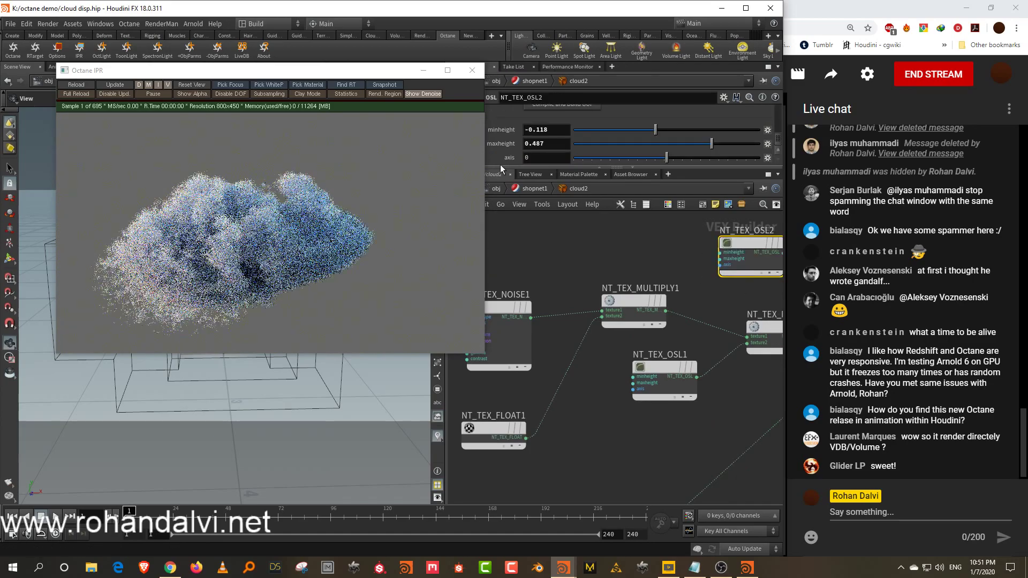
# Step: Try a mask range on NT_TEX_OSL2 with a minheight of -1 and a maxheight of 0.378
pyautogui.click(675, 130)
pyautogui.moveTo(676, 134); pyautogui.dragTo(602, 138)
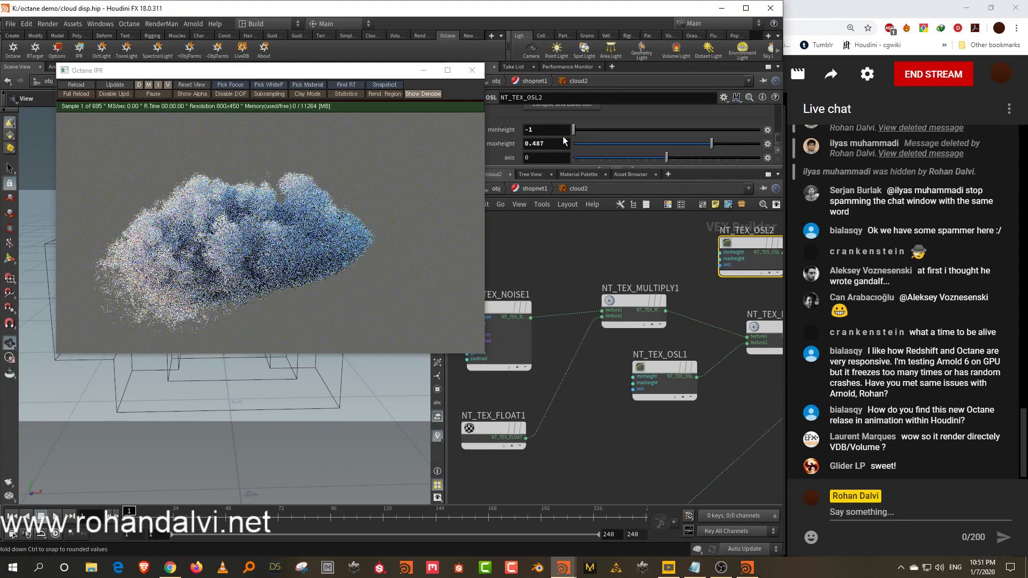
pyautogui.moveTo(670, 145)
pyautogui.mouseDown()
pyautogui.moveTo(627, 147)
pyautogui.moveTo(670, 144)
pyautogui.mouseUp()
pyautogui.click(590, 251)
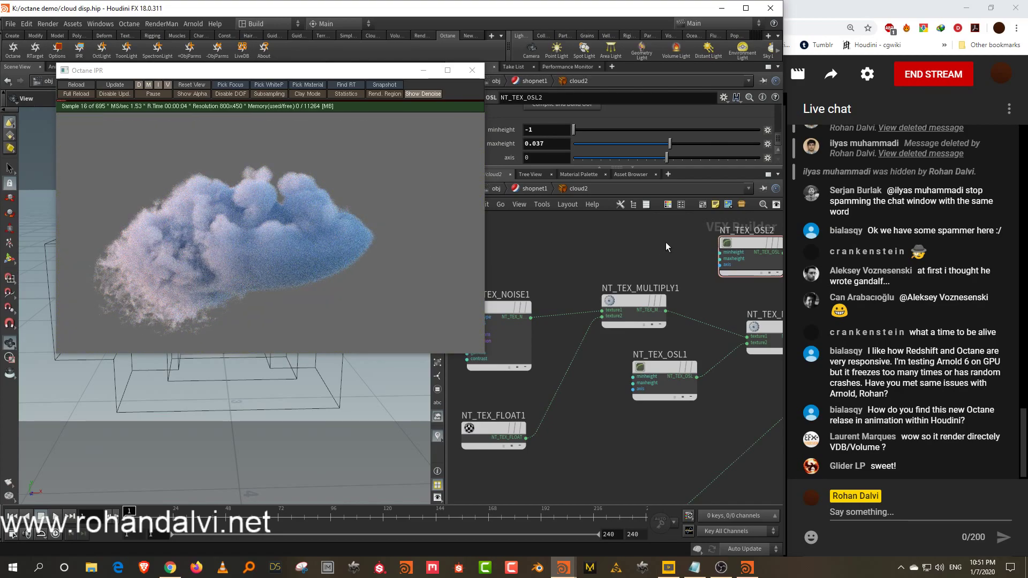
pyautogui.moveTo(667, 243); pyautogui.dragTo(737, 283)
pyautogui.click(702, 144)
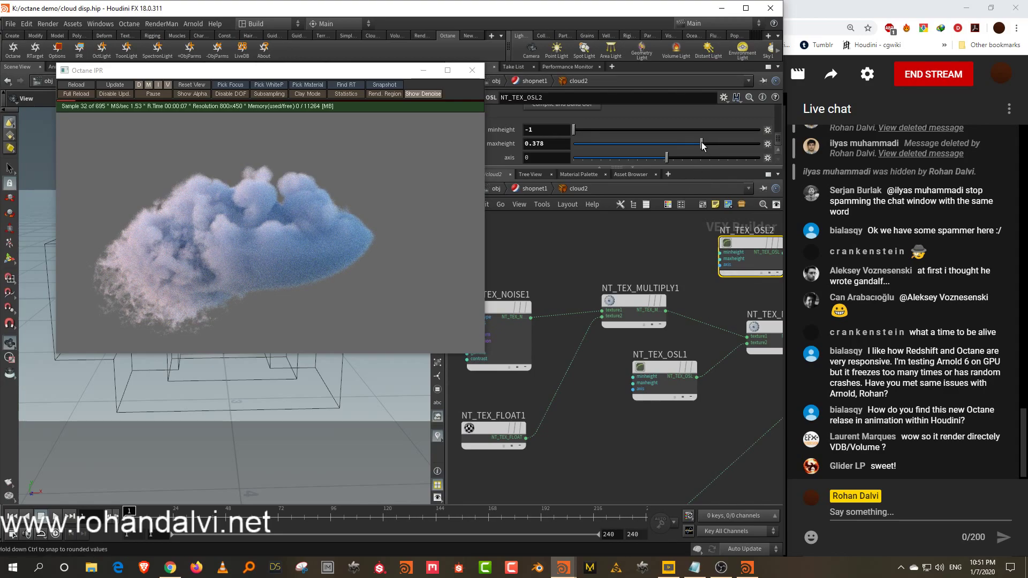
pyautogui.click(626, 263)
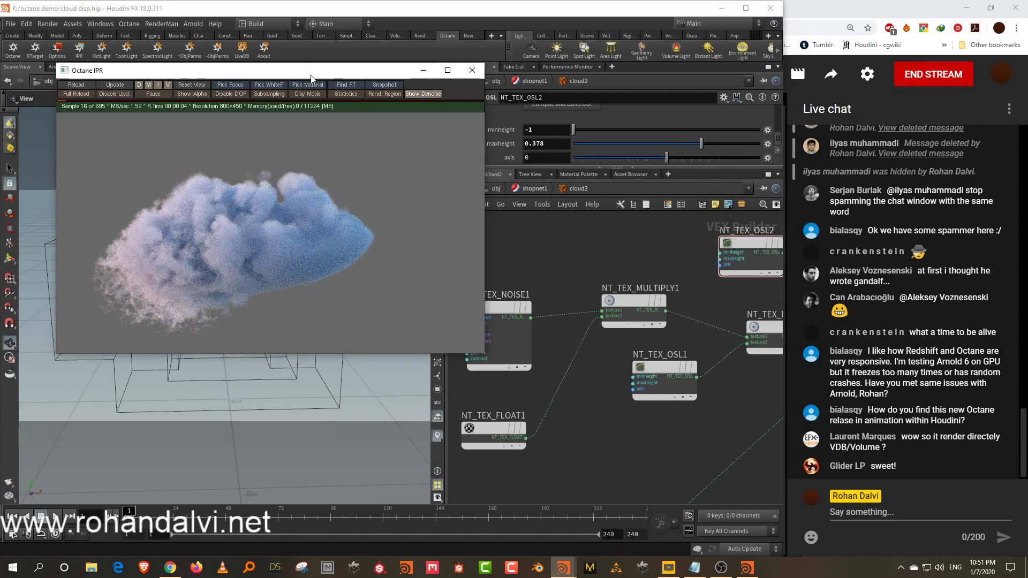
# Step: Examine the displaced cloud from several sides in the live render to see how the mask blends the two patterns
pyautogui.moveTo(326, 63); pyautogui.dragTo(762, 74)
pyautogui.moveTo(241, 249); pyautogui.dragTo(288, 297)
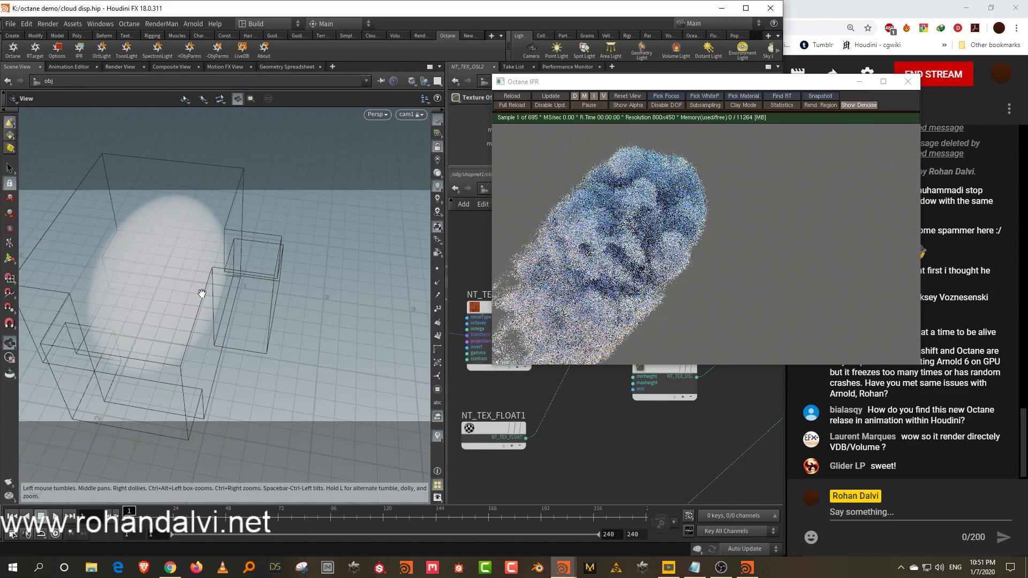
pyautogui.moveTo(156, 261); pyautogui.dragTo(291, 259)
pyautogui.moveTo(226, 278); pyautogui.dragTo(177, 306)
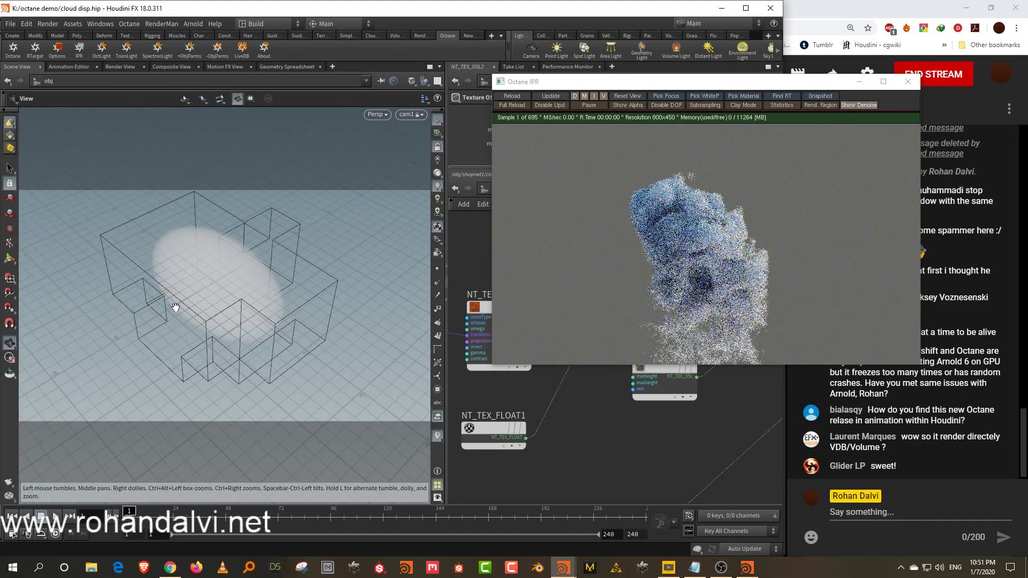
pyautogui.moveTo(248, 299)
pyautogui.mouseDown()
pyautogui.moveTo(143, 292)
pyautogui.moveTo(246, 289)
pyautogui.moveTo(172, 285)
pyautogui.moveTo(225, 264)
pyautogui.moveTo(227, 278)
pyautogui.moveTo(268, 298)
pyautogui.moveTo(210, 298)
pyautogui.moveTo(268, 298)
pyautogui.mouseUp()
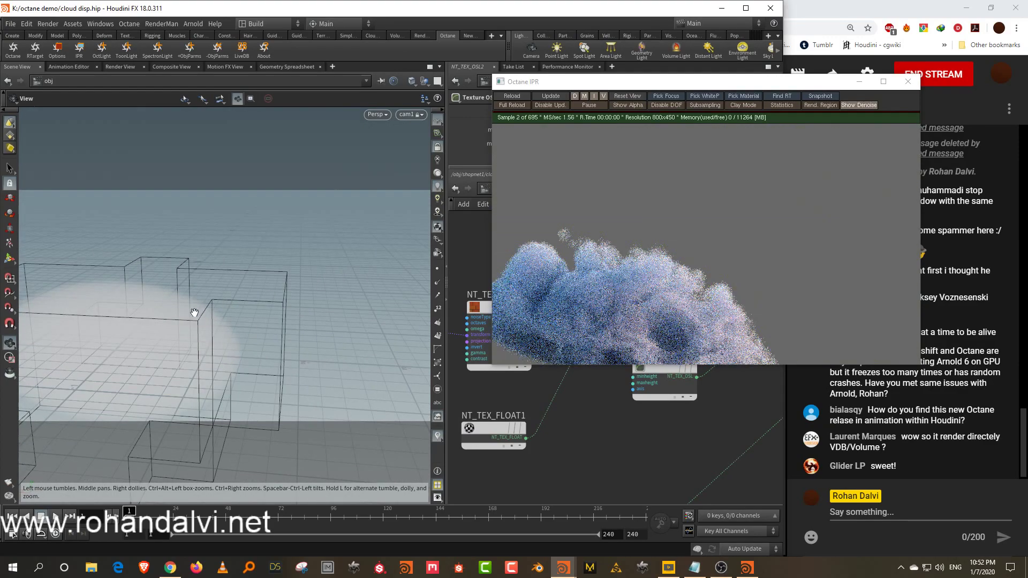
pyautogui.moveTo(194, 313); pyautogui.dragTo(258, 285)
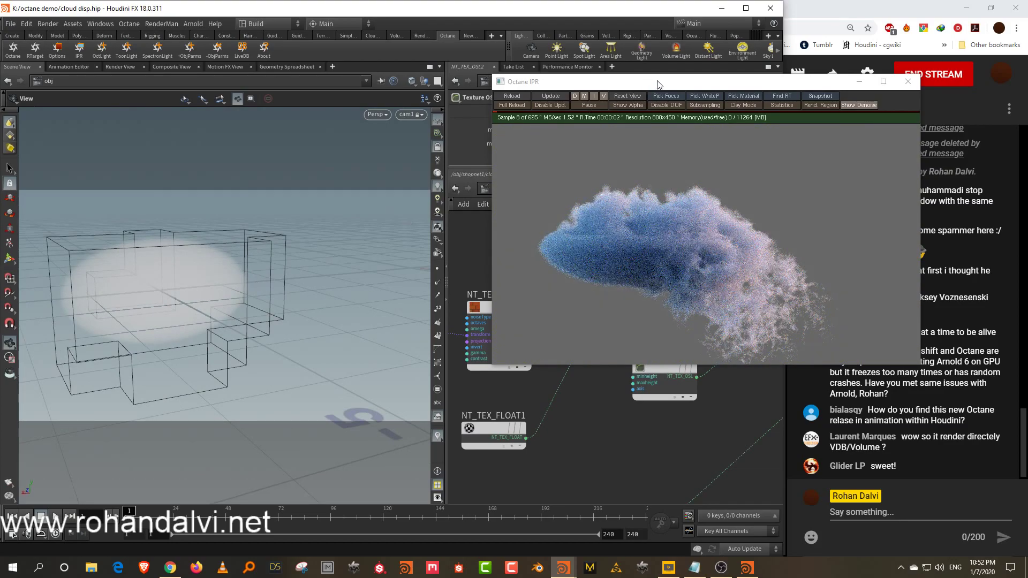
pyautogui.moveTo(658, 85); pyautogui.dragTo(225, 70)
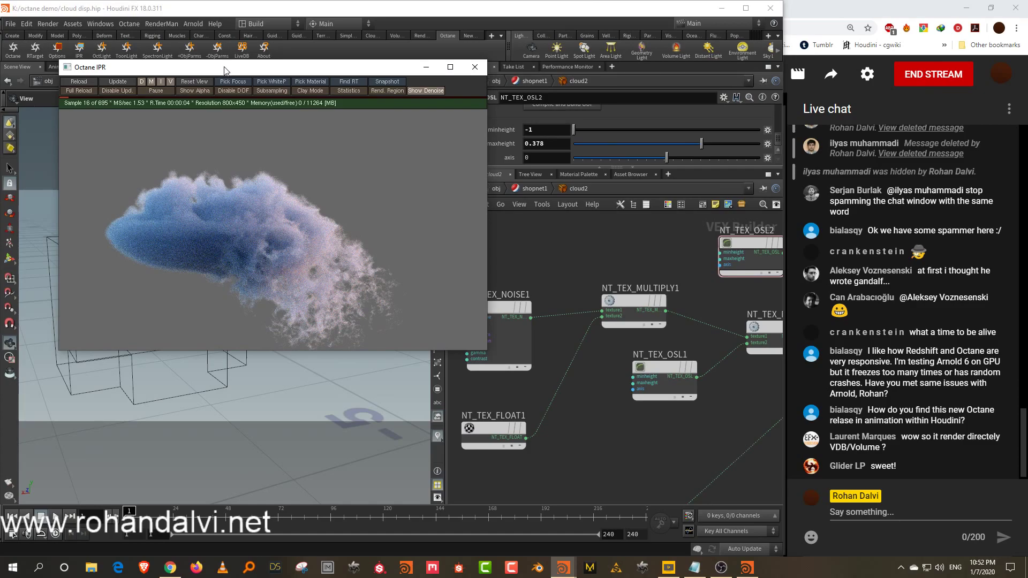
# Step: Set the NT_TEX_OSL2 mask range to a minheight of -0.291 and a maxheight of 1
pyautogui.moveTo(589, 361); pyautogui.dragTo(454, 412, button='middle')
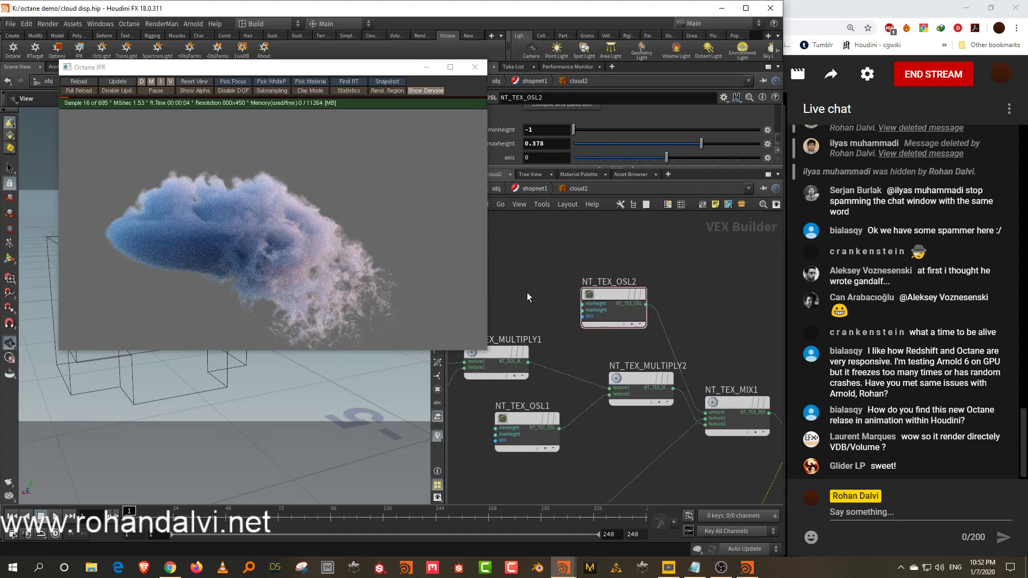
pyautogui.moveTo(558, 318); pyautogui.dragTo(614, 260)
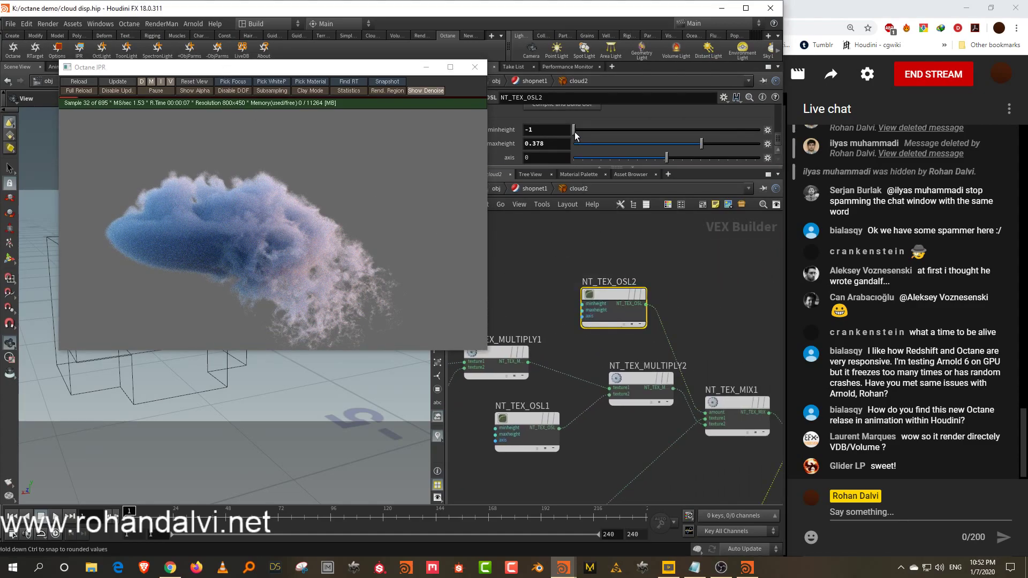
pyautogui.moveTo(574, 130); pyautogui.dragTo(790, 147)
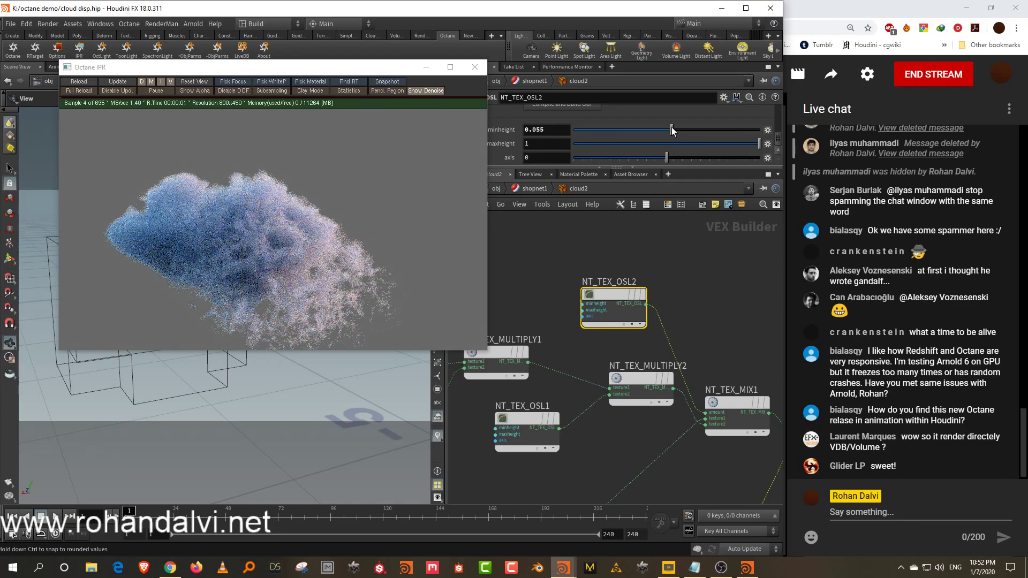
pyautogui.moveTo(671, 130); pyautogui.dragTo(639, 130)
pyautogui.click(712, 284)
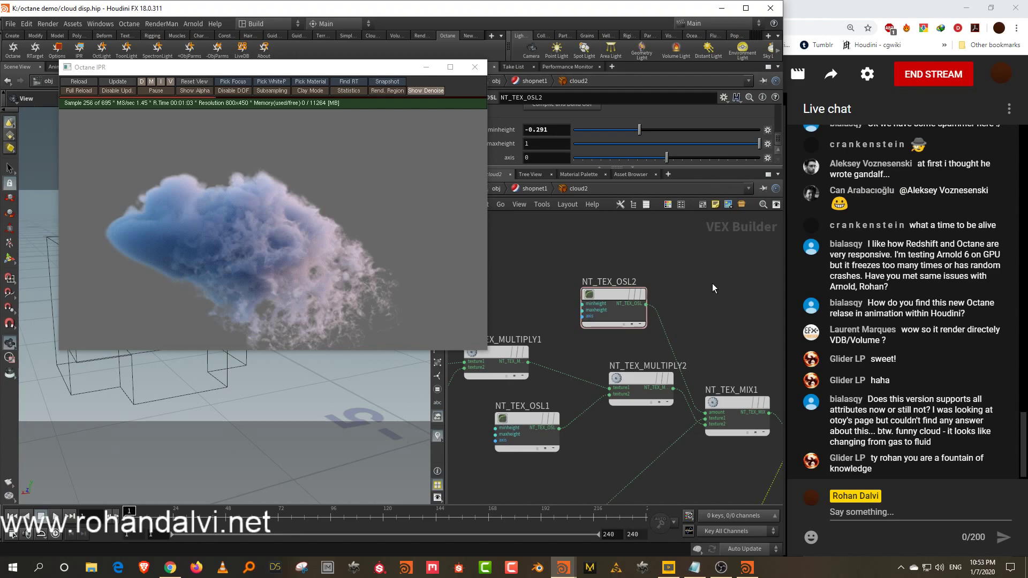
# Step: Reopen the cloud2 network from the object level and add a Color Vertex Attribute node above NT_TEX_OSL2
pyautogui.click(497, 189)
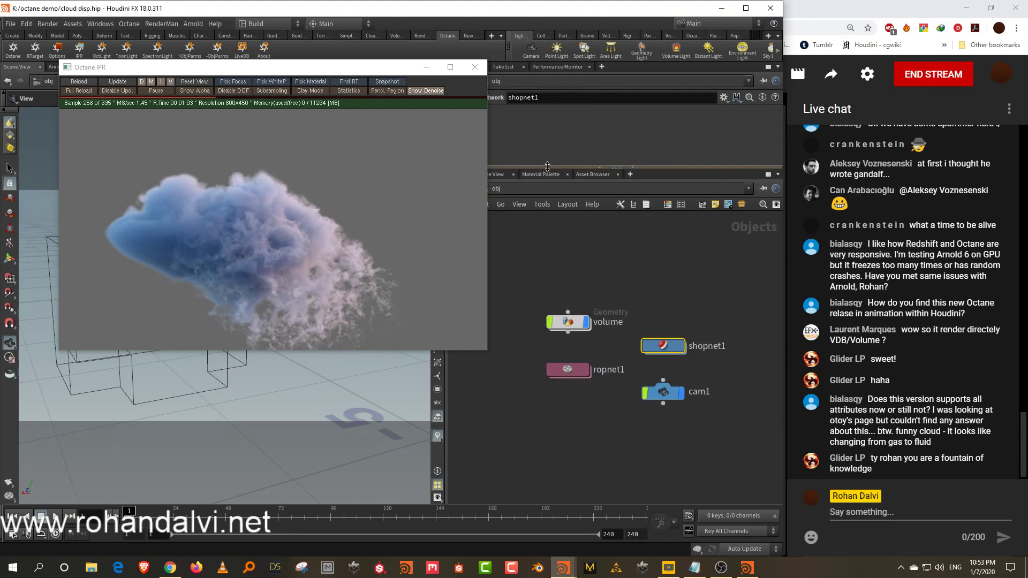
pyautogui.moveTo(548, 167); pyautogui.dragTo(548, 204)
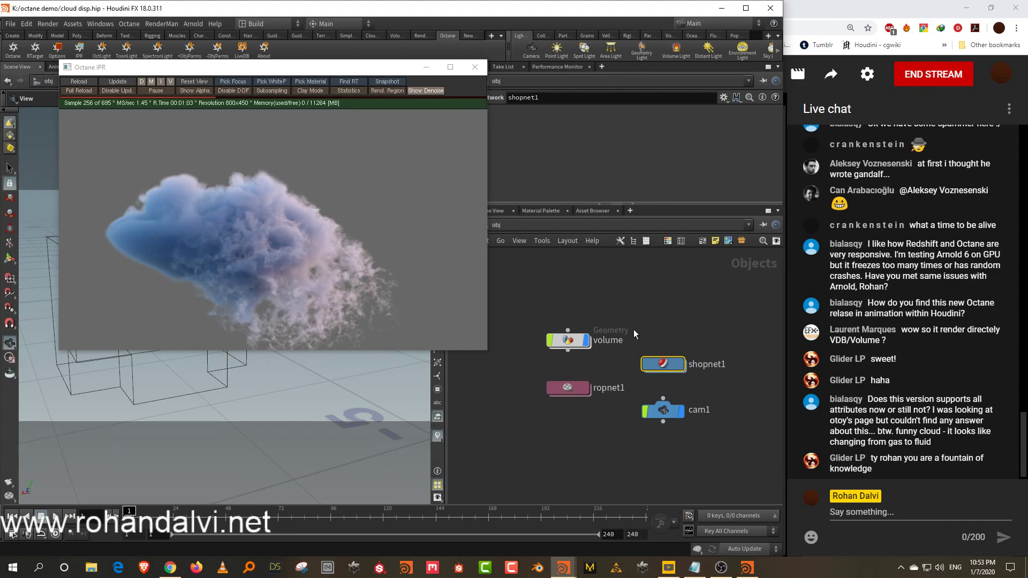
pyautogui.doubleClick(666, 365)
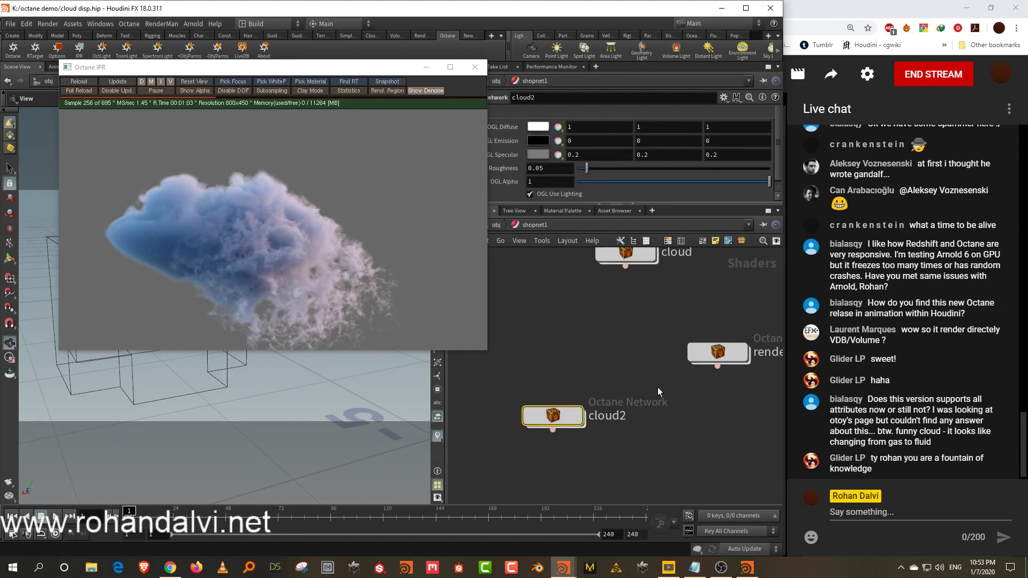
pyautogui.doubleClick(569, 416)
pyautogui.press('Tab')
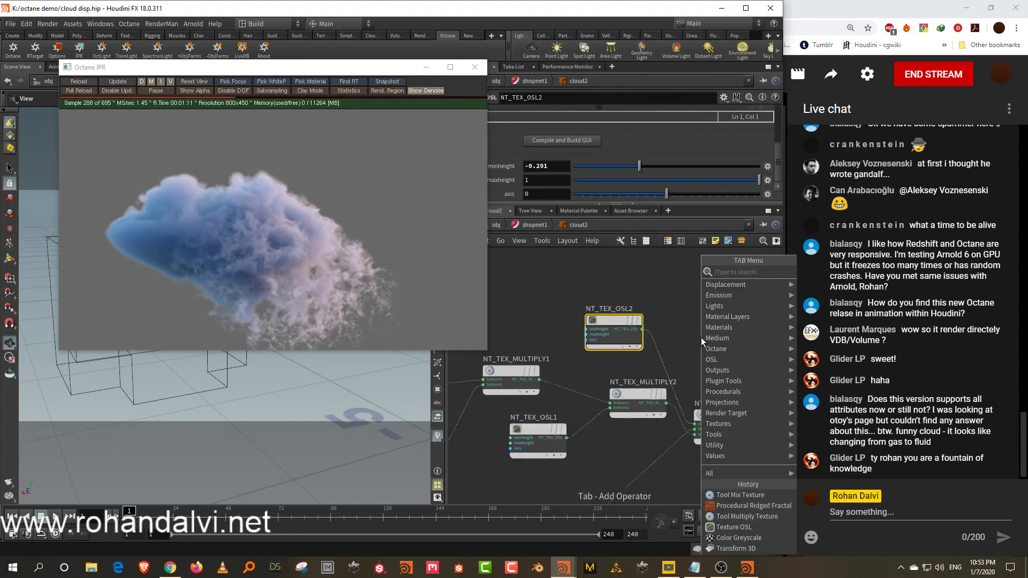
pyautogui.write('color')
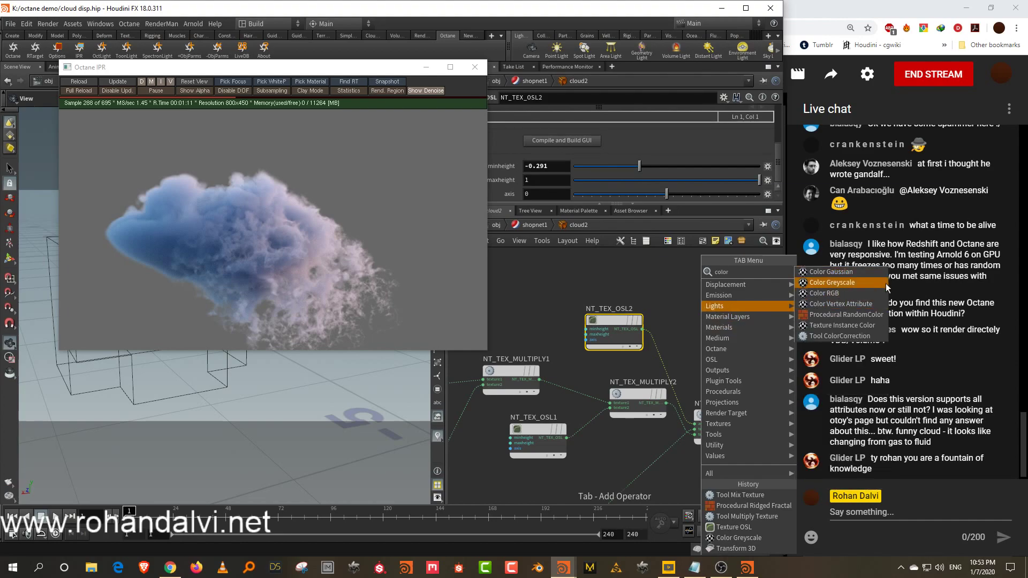
pyautogui.click(863, 305)
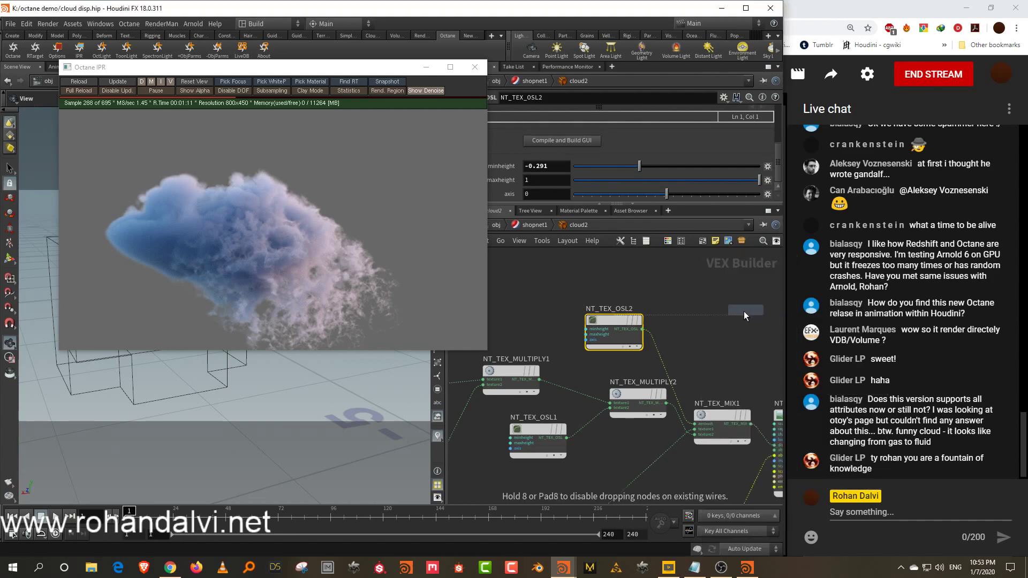
pyautogui.click(719, 321)
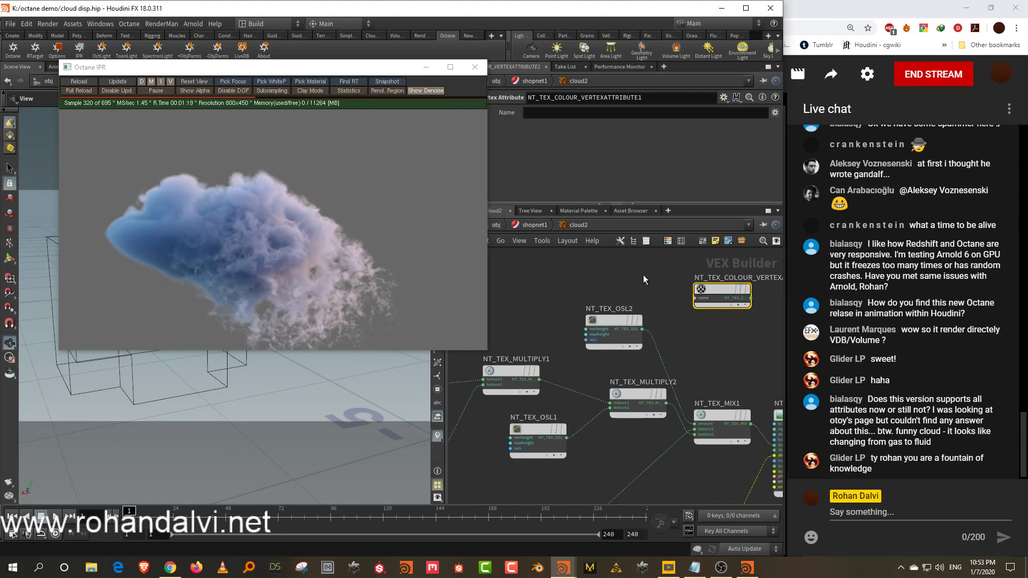
pyautogui.moveTo(644, 275); pyautogui.dragTo(530, 280, button='middle')
pyautogui.moveTo(599, 294); pyautogui.dragTo(545, 274)
pyautogui.click(622, 320)
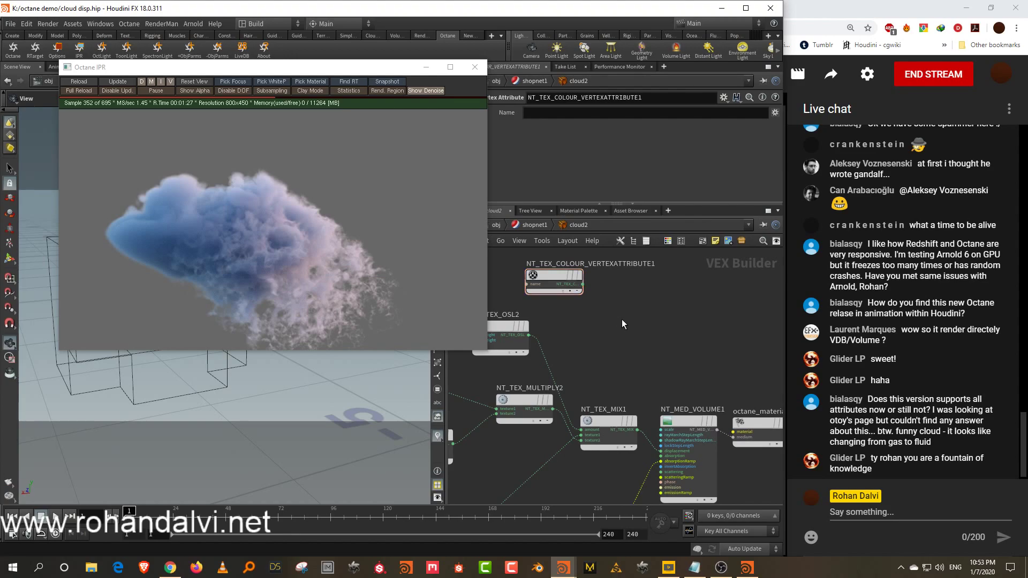
# Step: Delete the unconnected Color Vertex Attribute node from the cloud2 network
pyautogui.click(568, 274)
pyautogui.press('Delete')
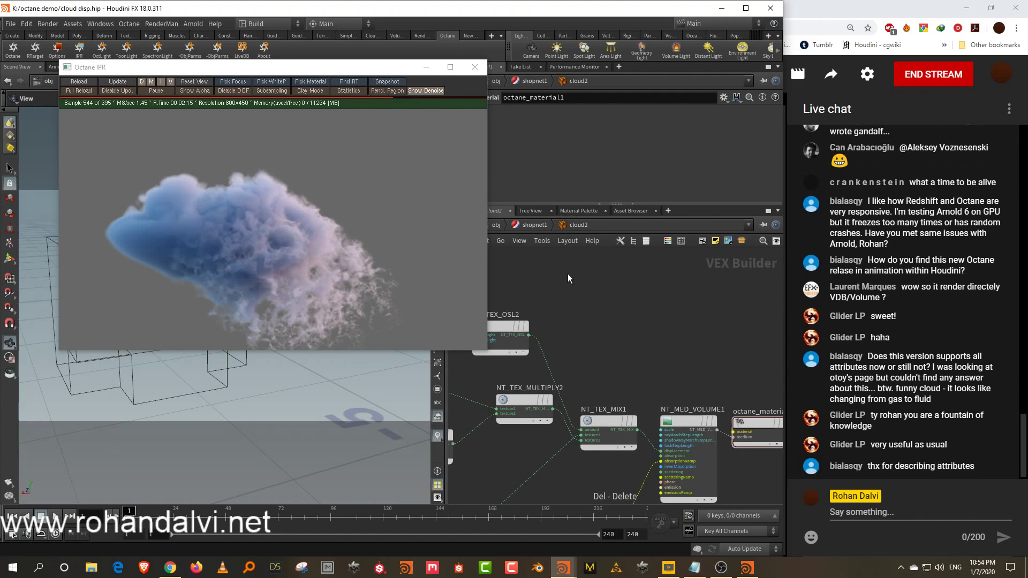
# Step: Request the end of the live stream in YouTube Studio
pyautogui.click(933, 75)
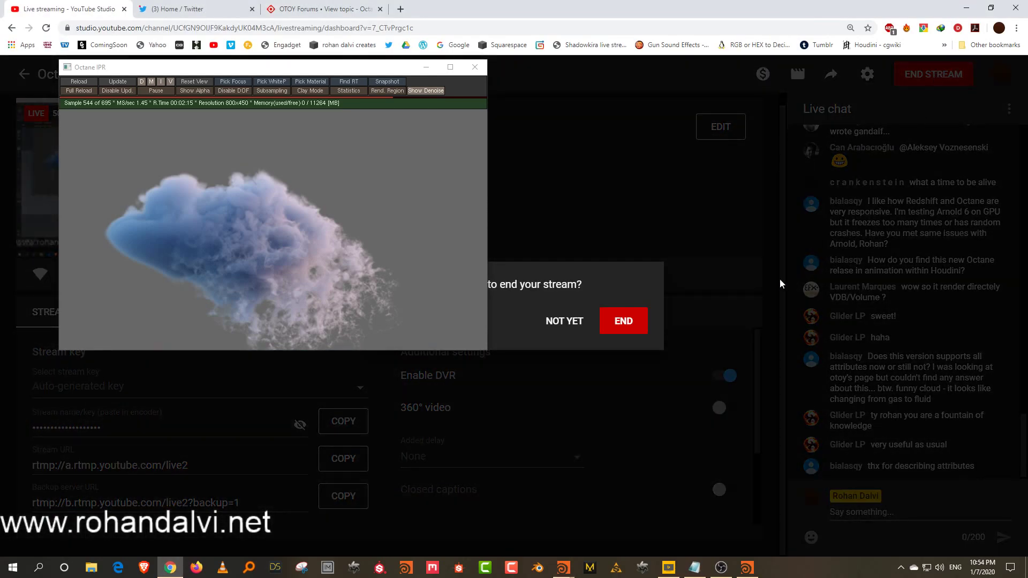